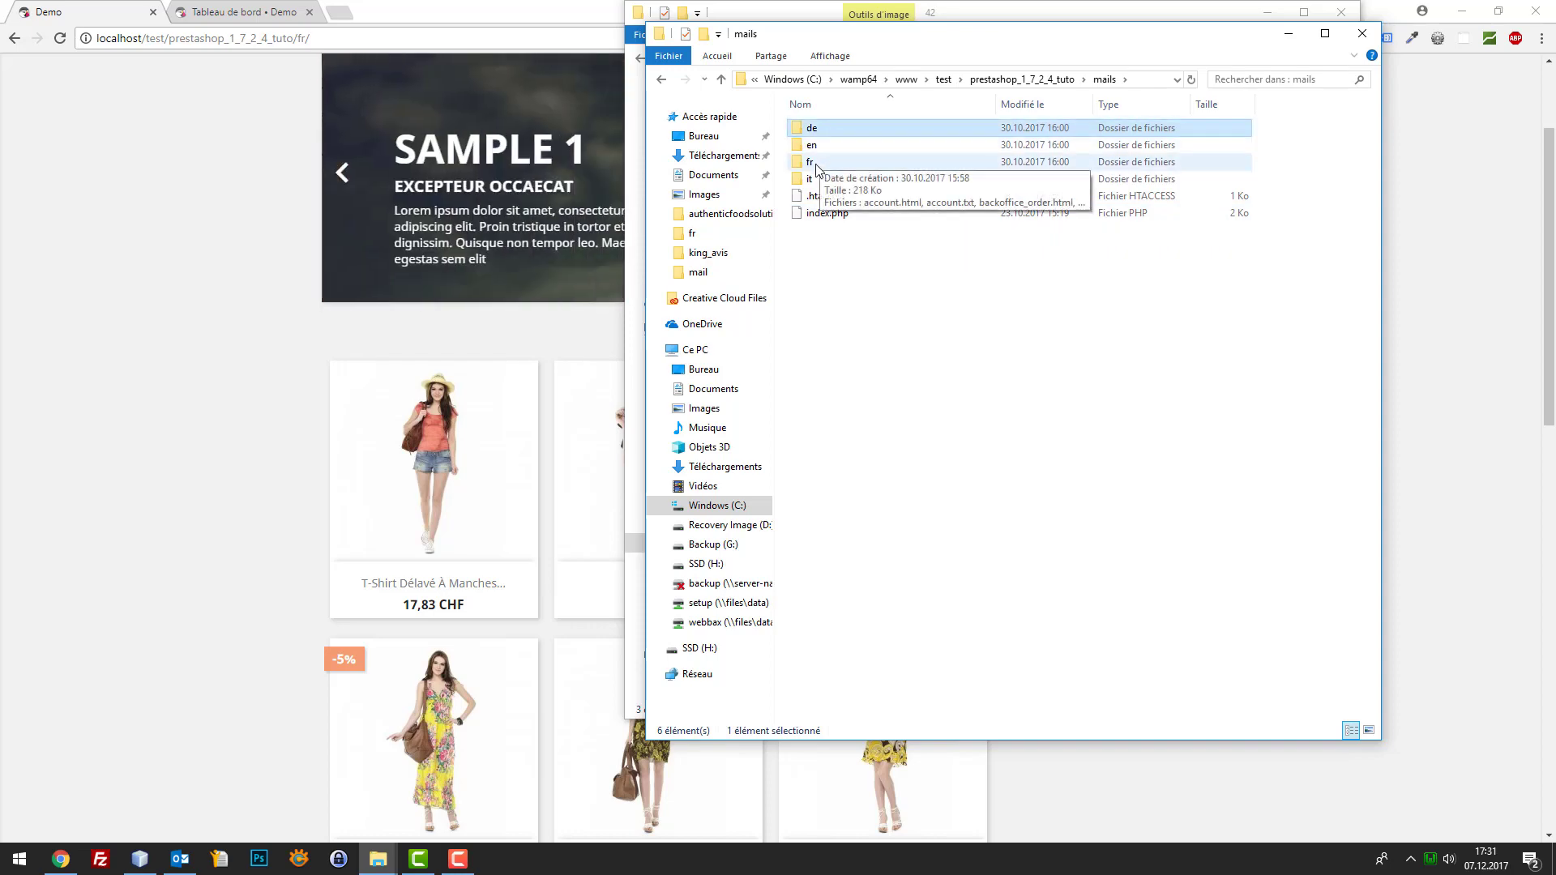
Open order_conf.html from the mails/fr folder in Chrome
{"action": "double_click", "coordinate": [813, 162]}
{"action": "scroll", "coordinate": [818, 170], "scroll_direction": "down", "scroll_amount": 7}
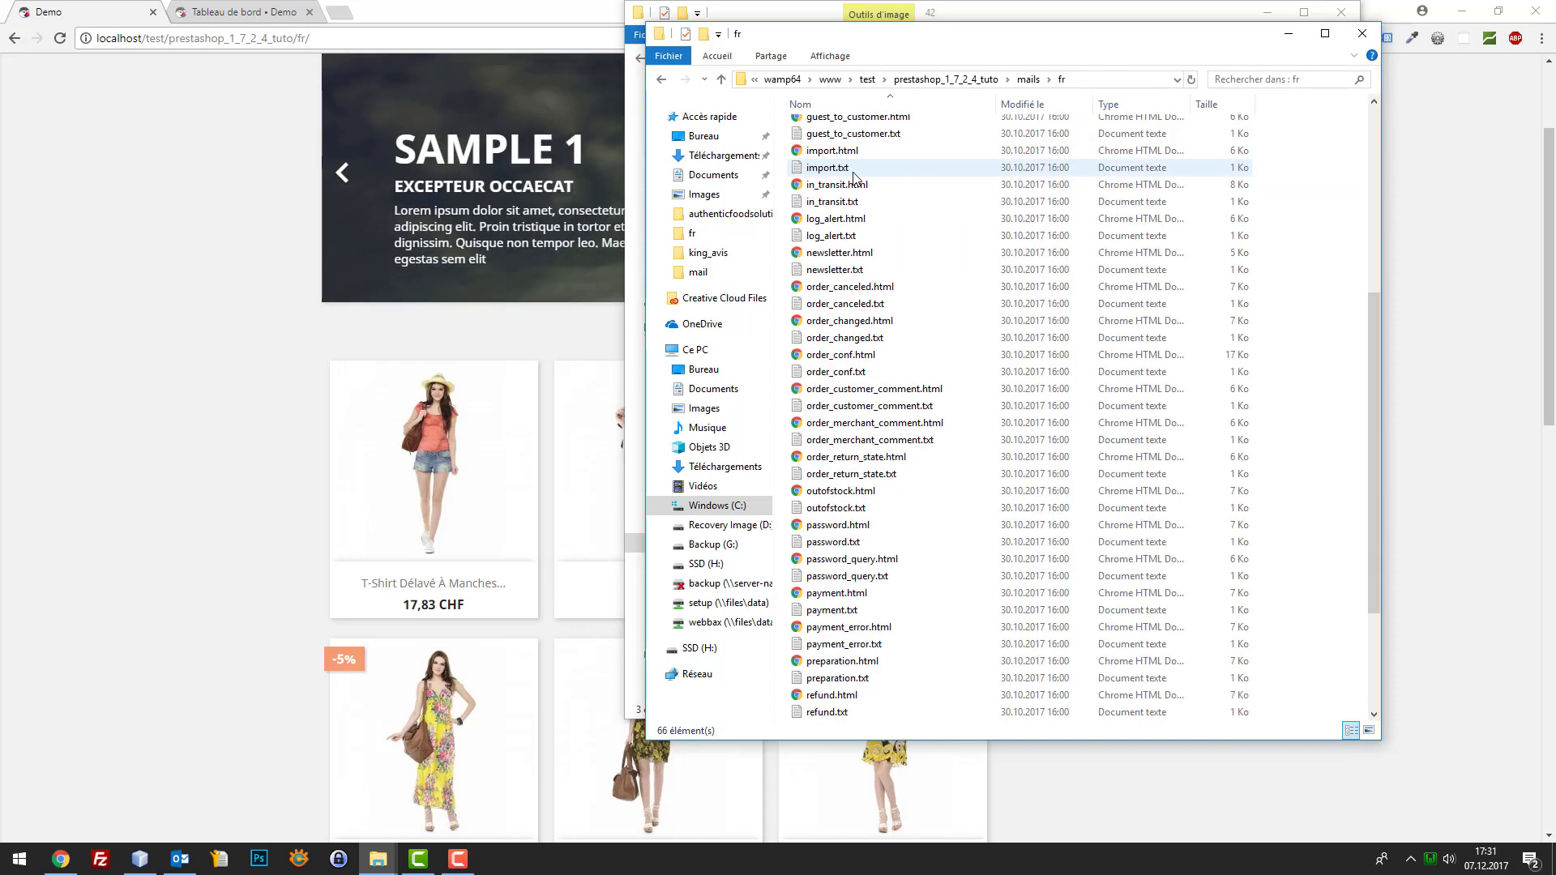
{"action": "scroll", "coordinate": [850, 203], "scroll_direction": "up", "scroll_amount": 7}
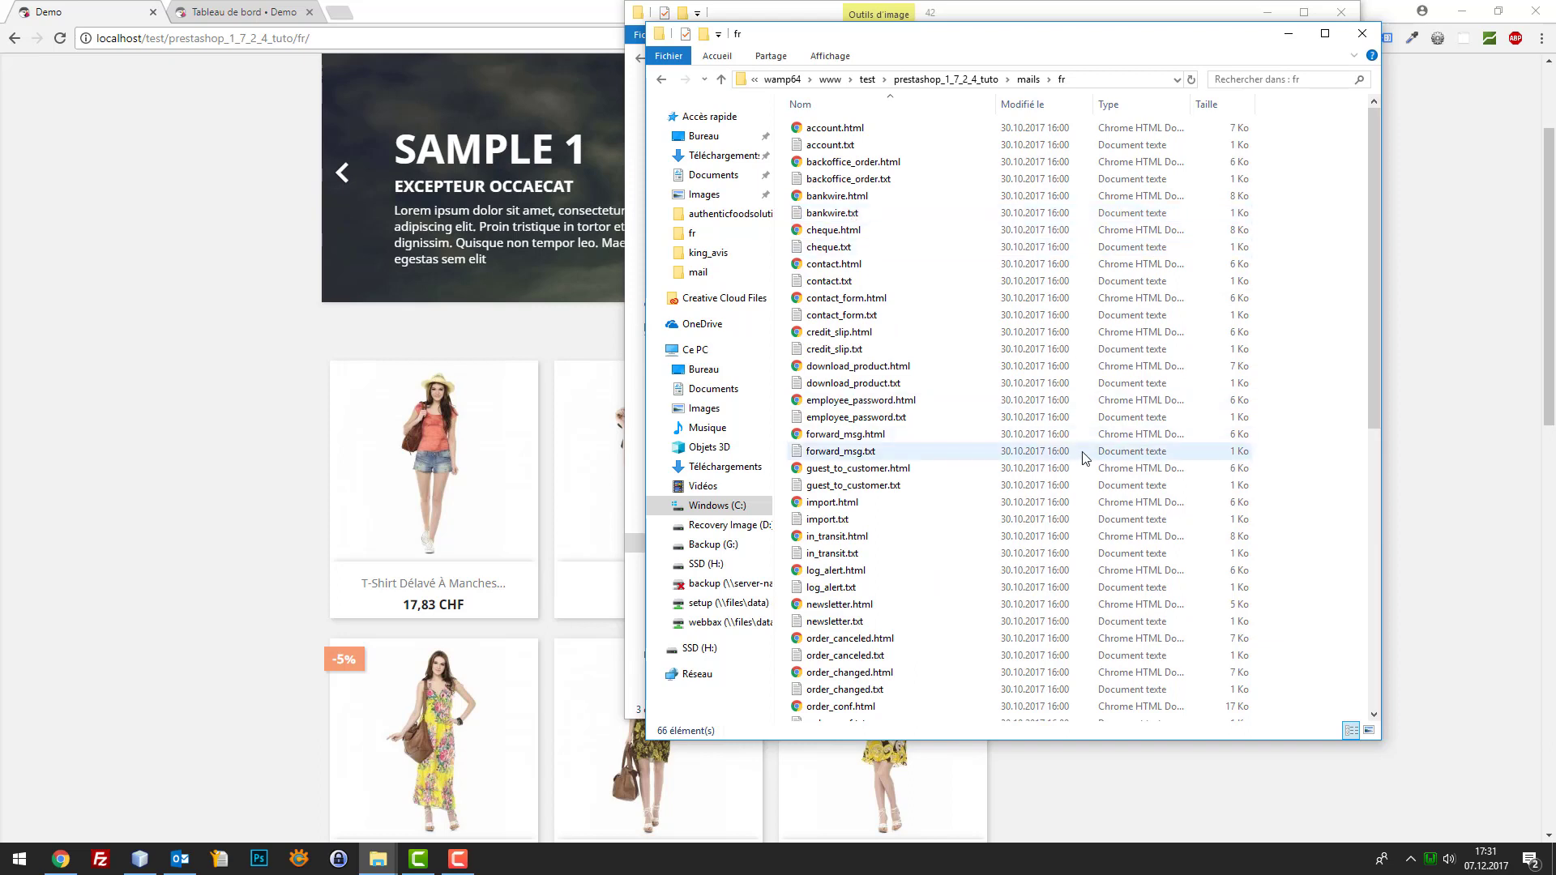
{"action": "left_click", "coordinate": [862, 538]}
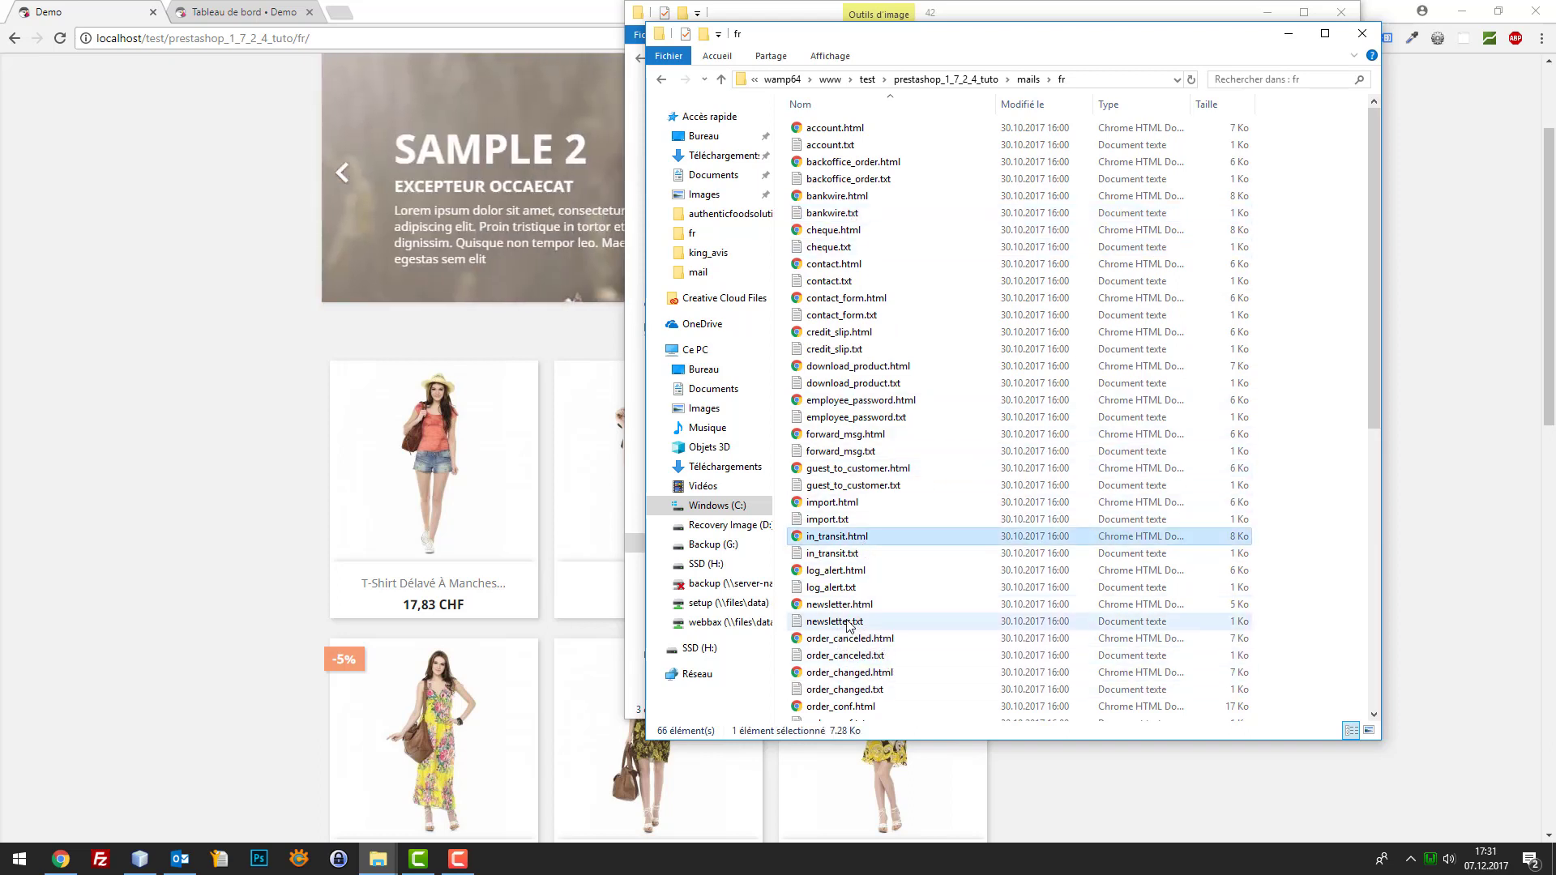
{"action": "left_click", "coordinate": [842, 708]}
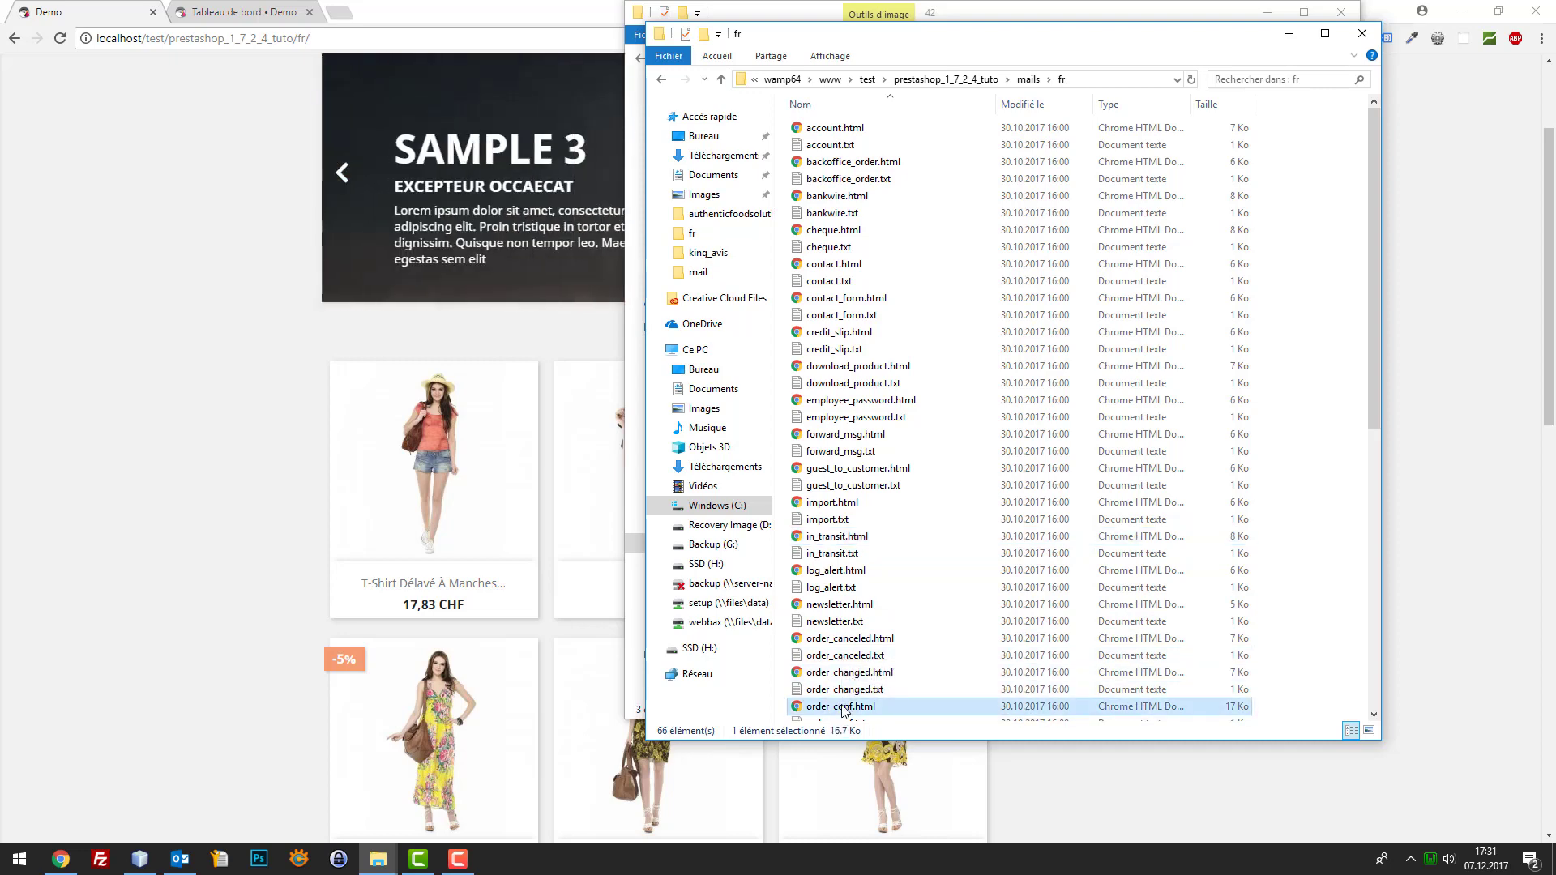
{"action": "double_click", "coordinate": [843, 708]}
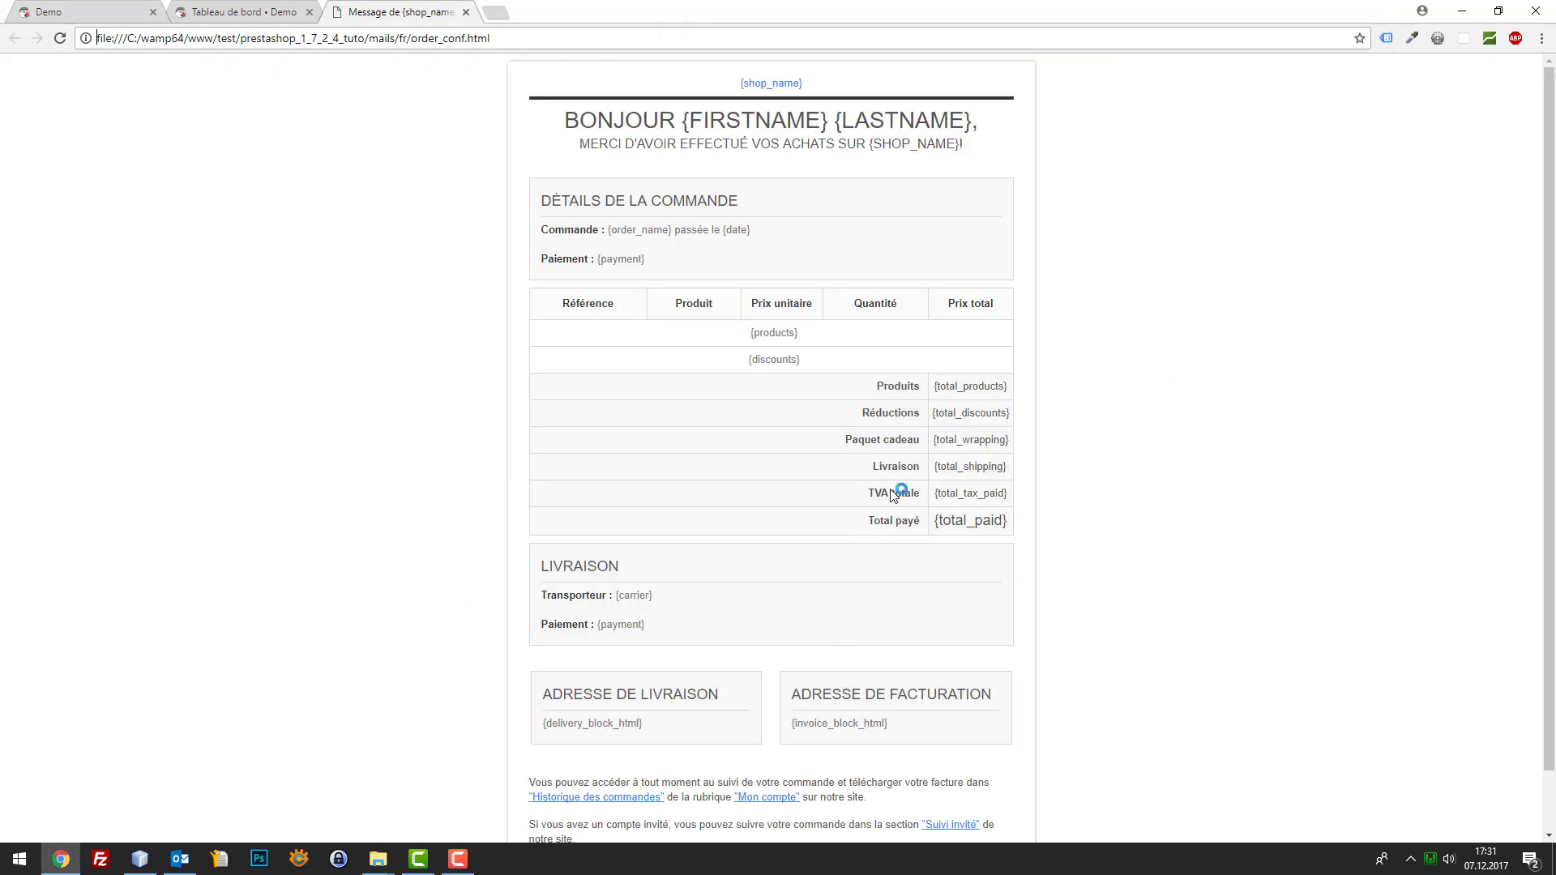
Inspect the template's BONJOUR heading, payment line and {discounts} placeholder, then switch to NetBeans
{"action": "scroll", "coordinate": [904, 499], "scroll_direction": "down", "scroll_amount": 1}
{"action": "scroll", "coordinate": [908, 502], "scroll_direction": "up", "scroll_amount": 1}
{"action": "left_click_drag", "start_coordinate": [754, 120], "coordinate": [810, 144]}
{"action": "left_click", "coordinate": [937, 117]}
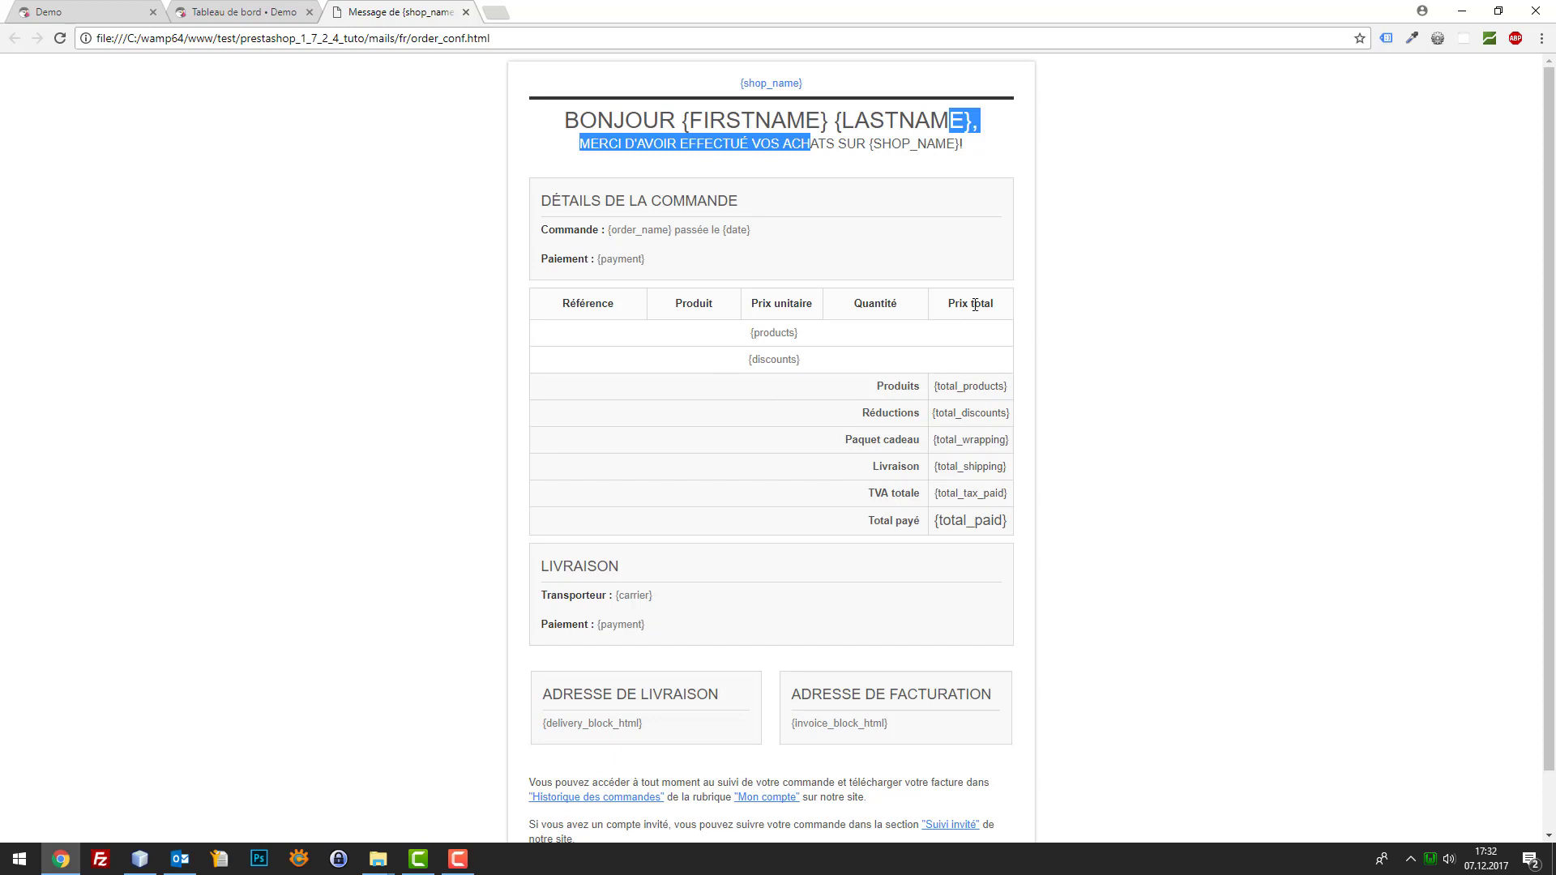
{"action": "left_click", "coordinate": [790, 259]}
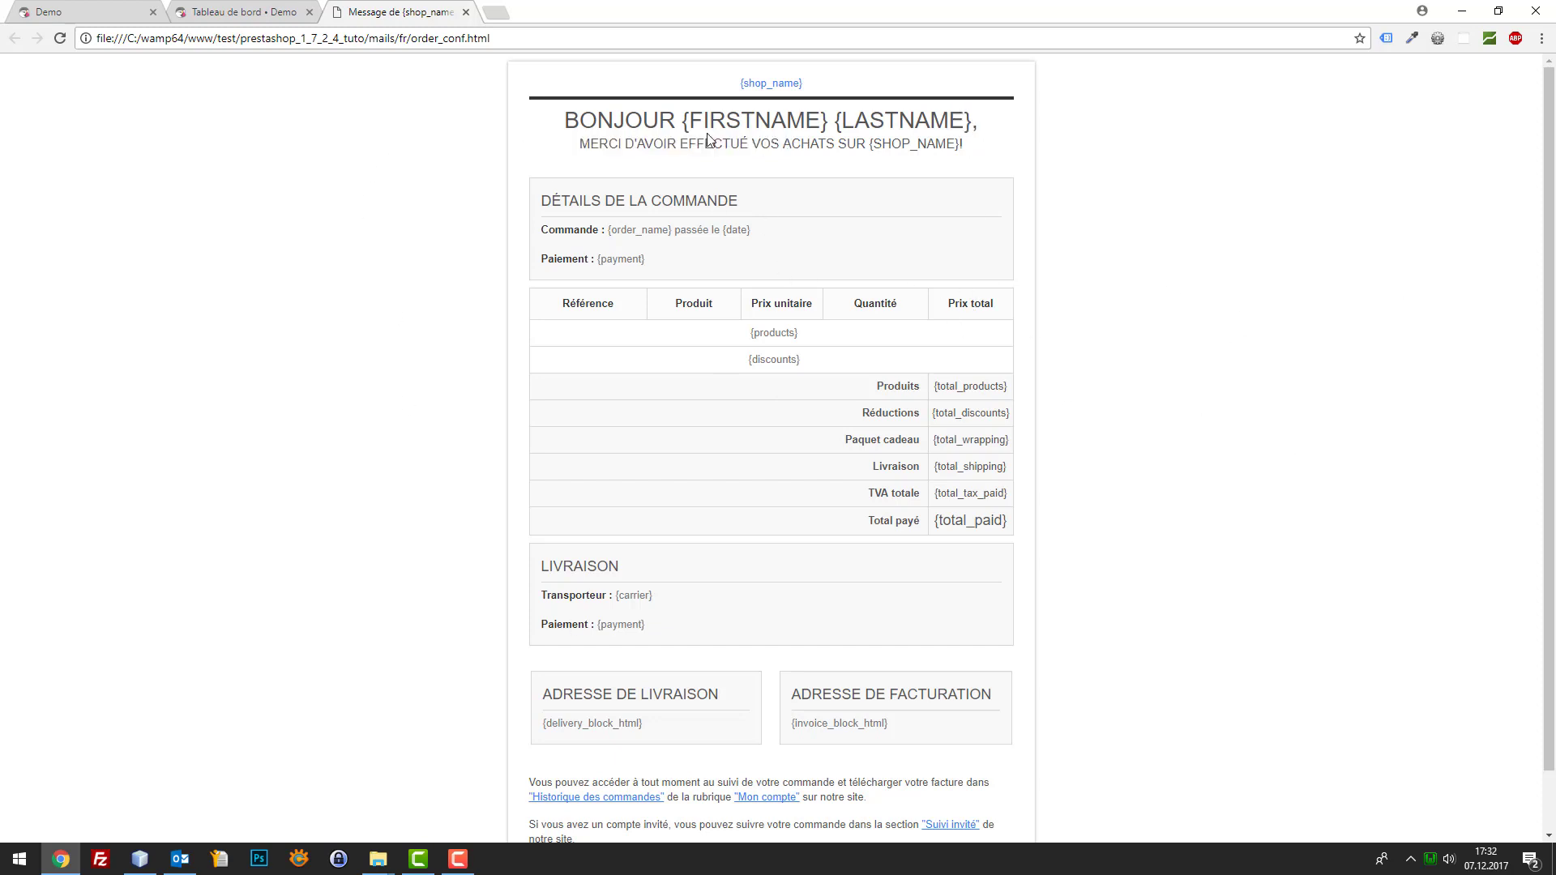
{"action": "left_click_drag", "start_coordinate": [620, 244], "coordinate": [1009, 464]}
{"action": "left_click", "coordinate": [1009, 454]}
{"action": "triple_click", "coordinate": [839, 356]}
{"action": "scroll", "coordinate": [792, 392], "scroll_direction": "down", "scroll_amount": 1}
{"action": "scroll", "coordinate": [993, 142], "scroll_direction": "up", "scroll_amount": 1}
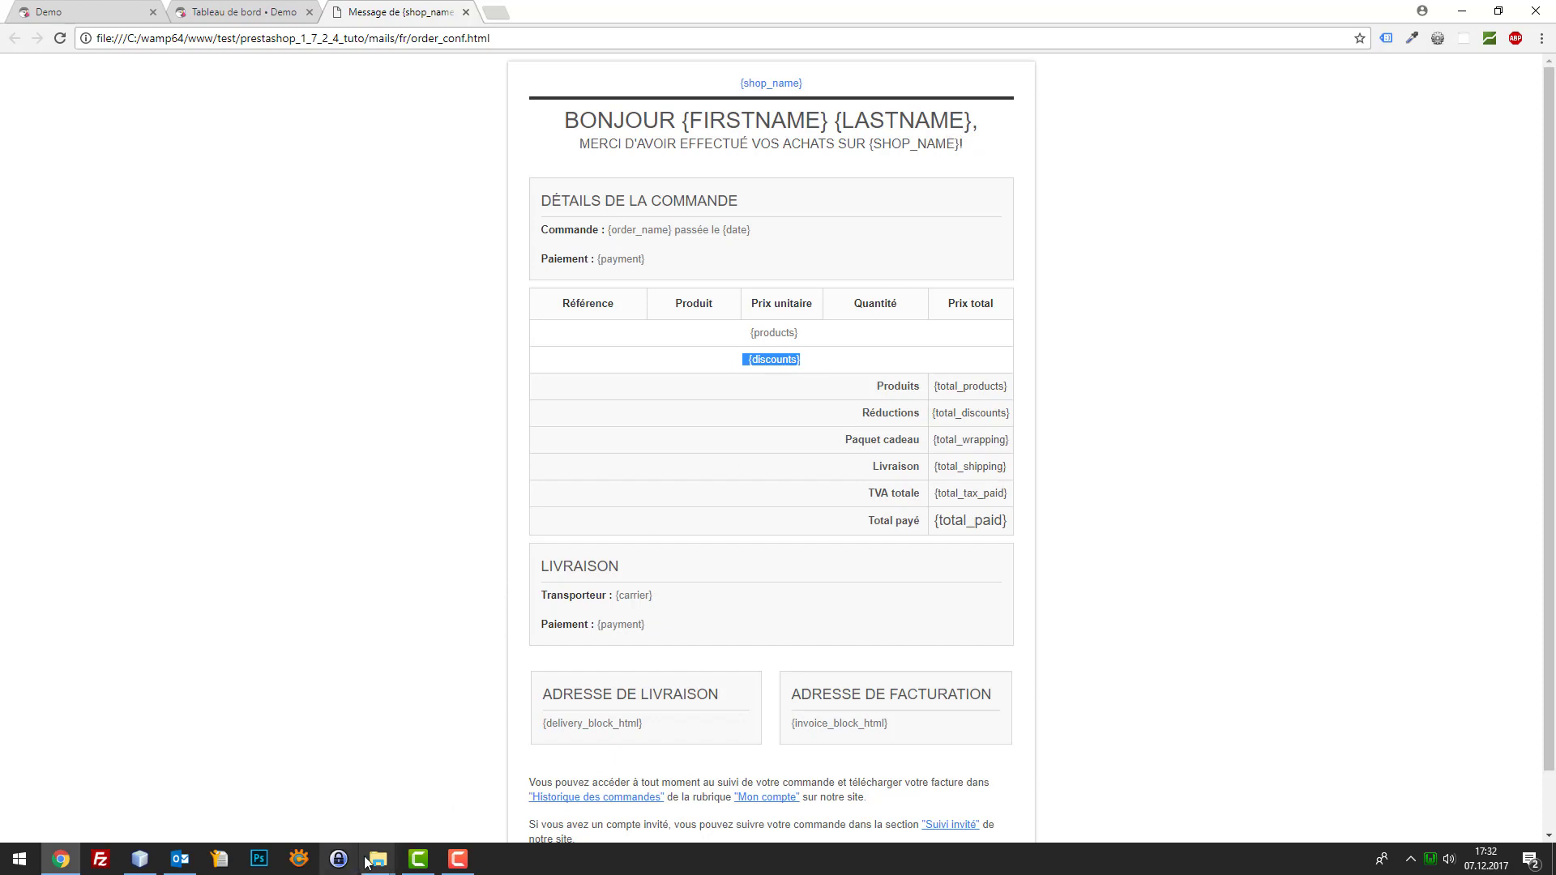
{"action": "left_click", "coordinate": [139, 859]}
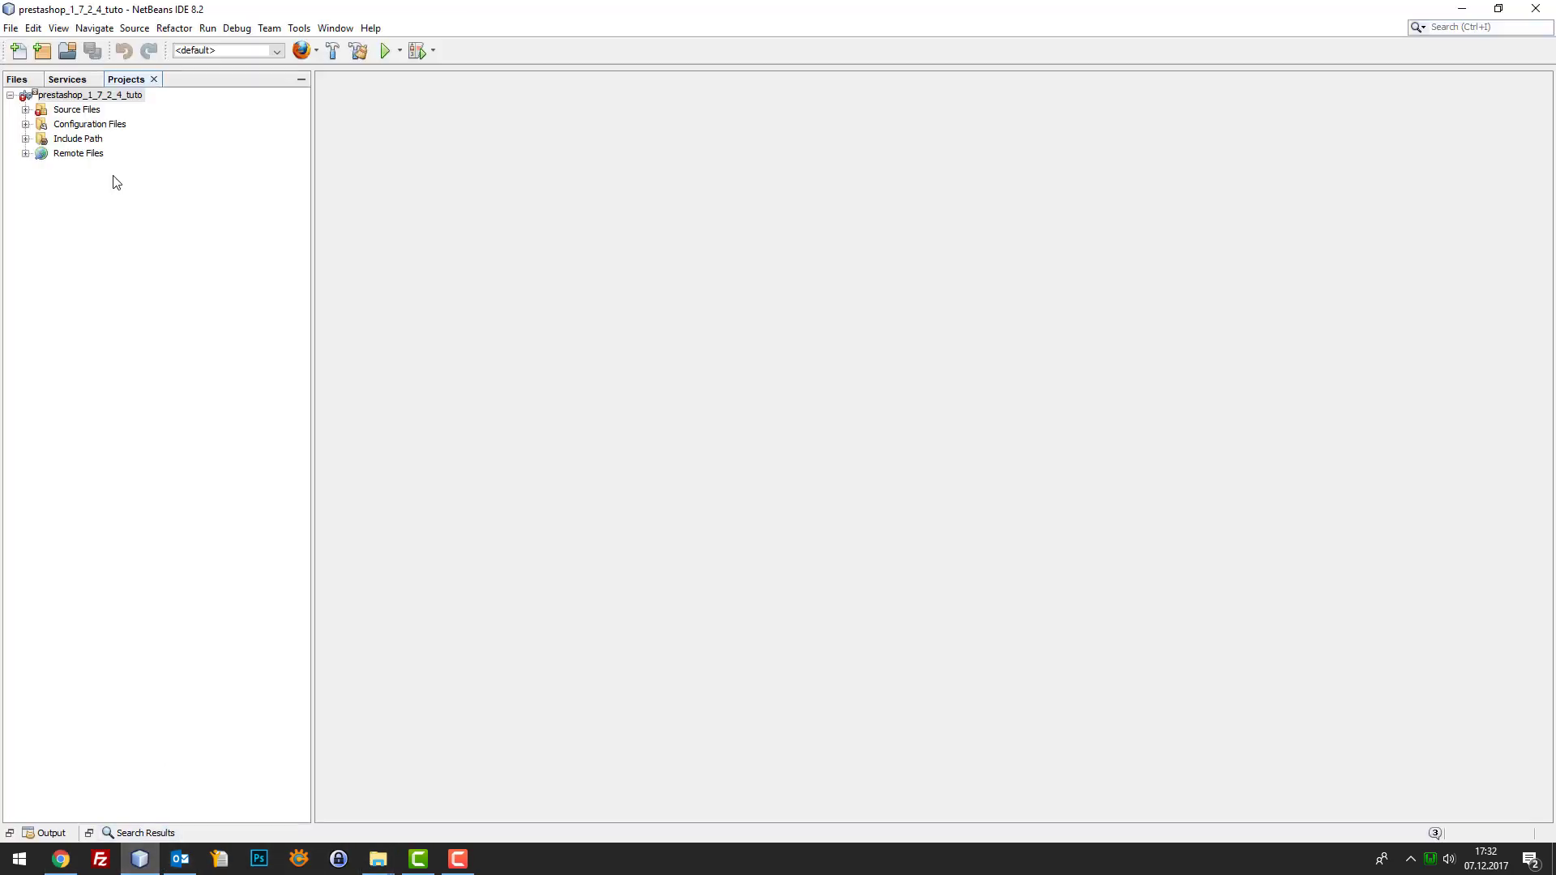
Expand Source Files and the mails folder in the Projects panel, then return to Chrome
{"action": "left_click", "coordinate": [26, 109]}
{"action": "left_click", "coordinate": [41, 299]}
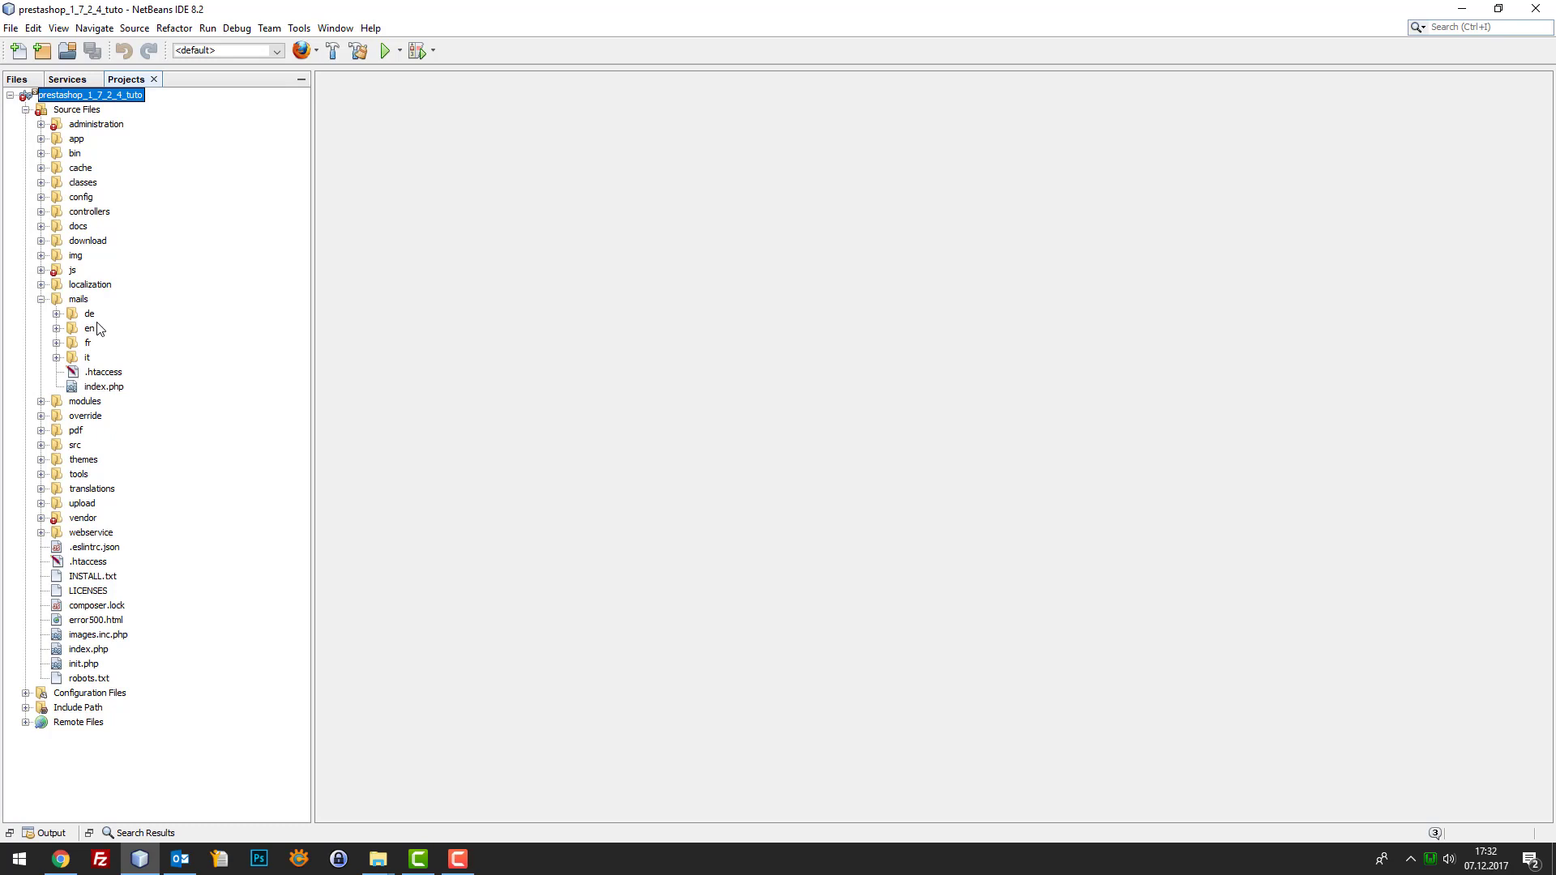
{"action": "left_click", "coordinate": [73, 860]}
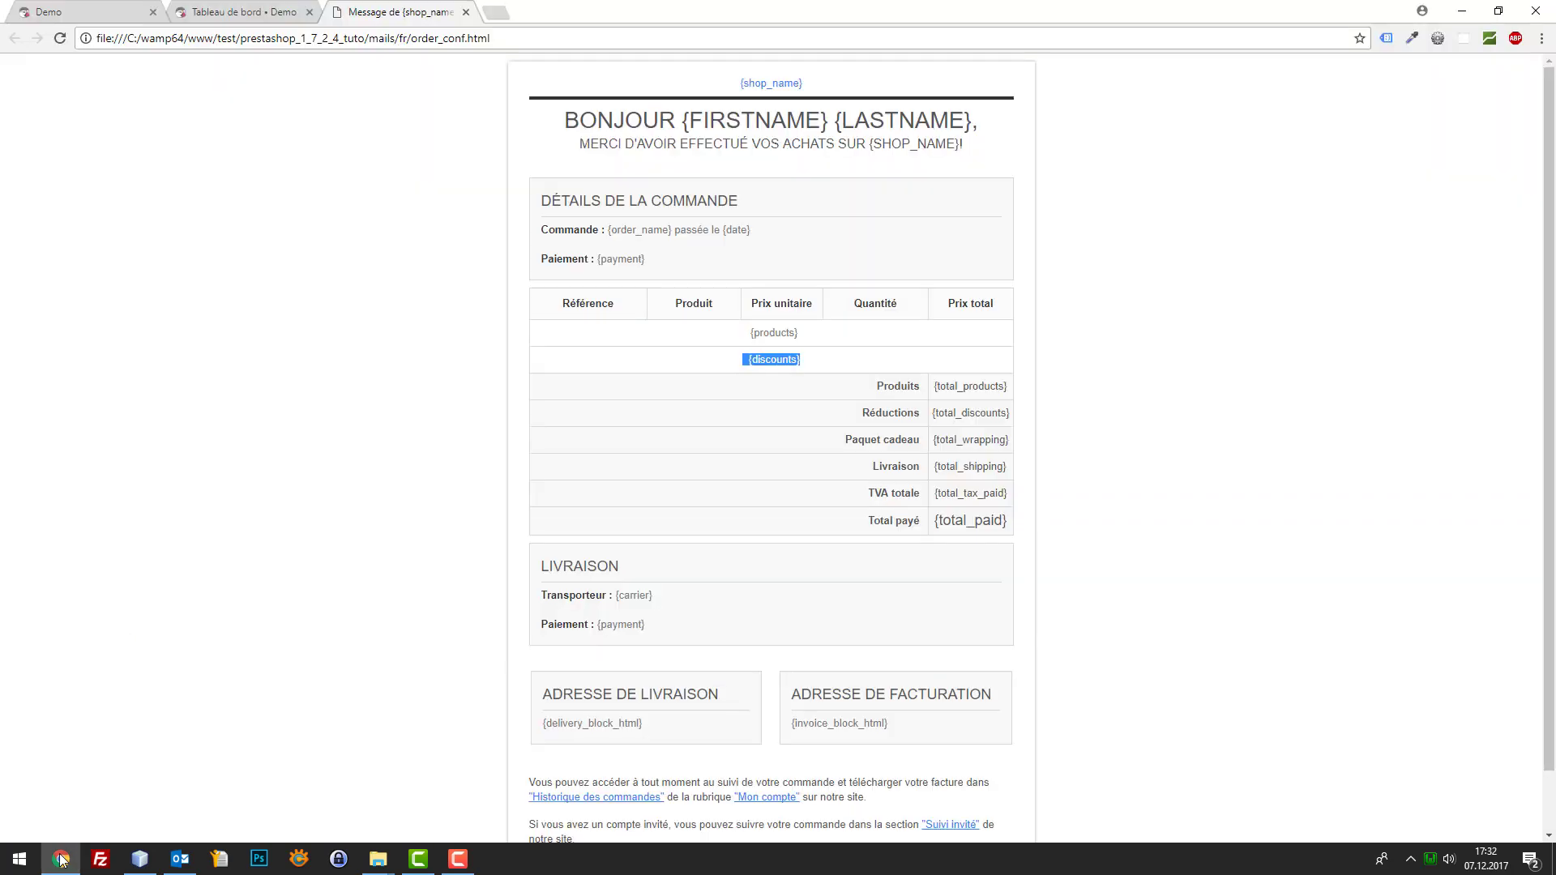
Go from the Demo homepage to the shopping cart and start checkout
{"action": "left_click", "coordinate": [59, 10]}
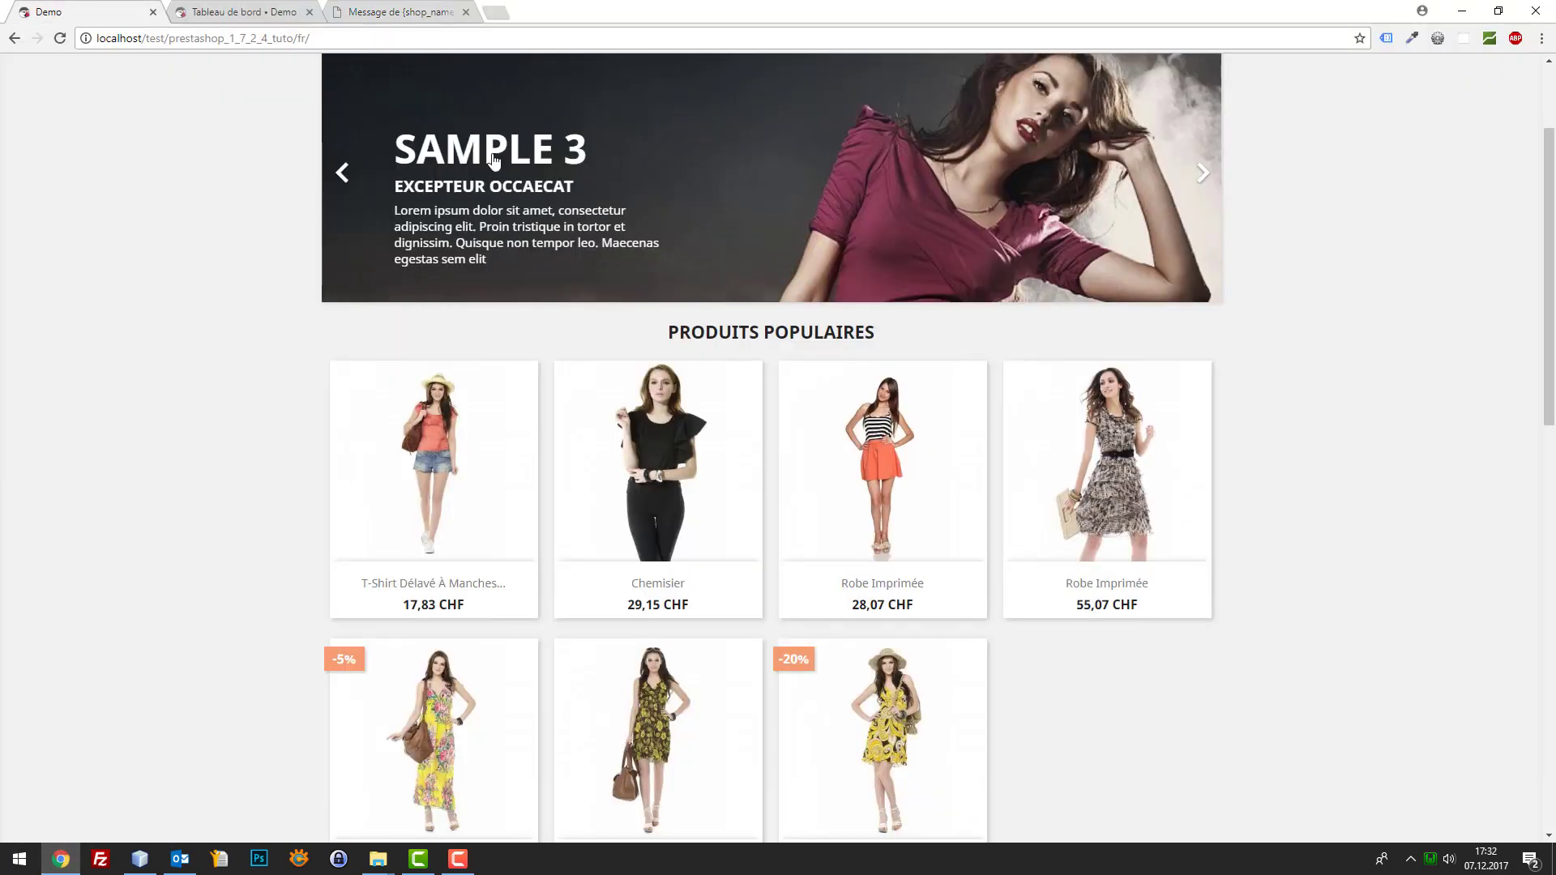
{"action": "scroll", "coordinate": [1241, 311], "scroll_direction": "up", "scroll_amount": 2}
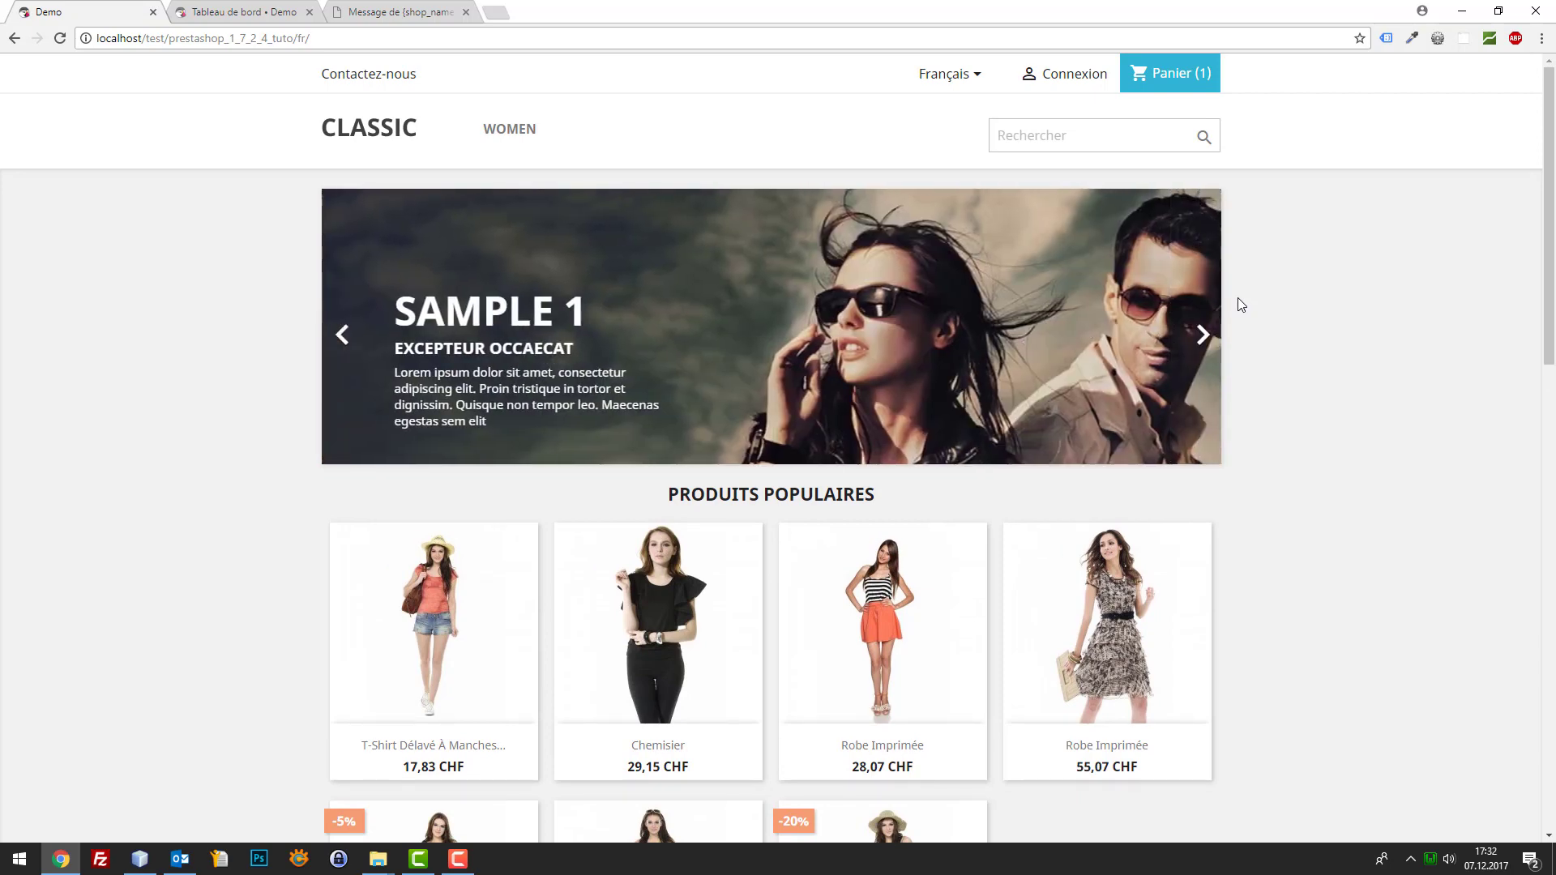
{"action": "left_click", "coordinate": [1138, 77]}
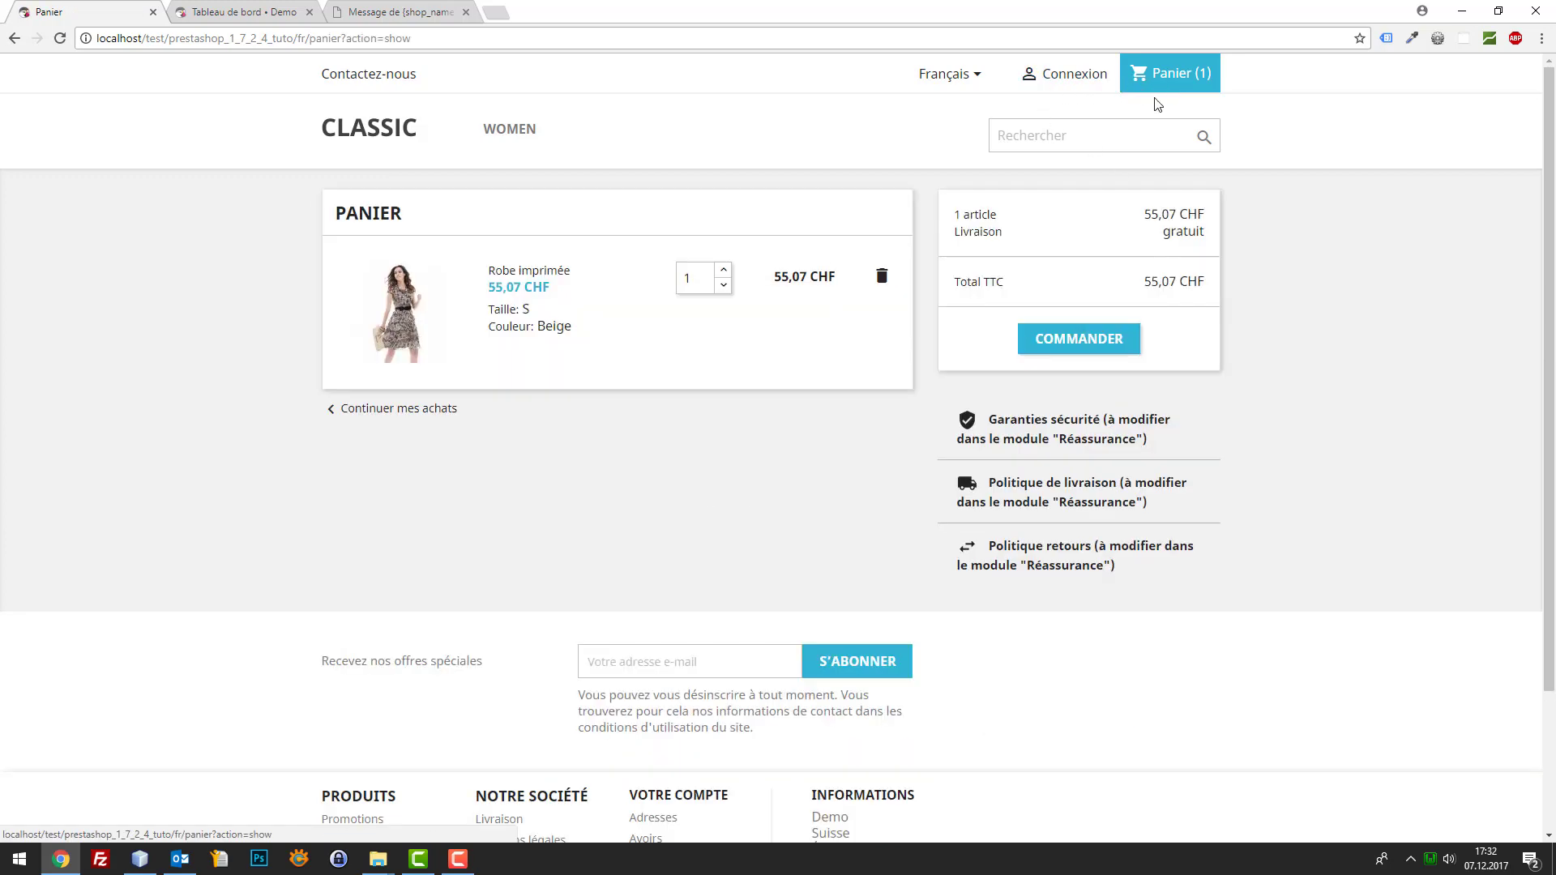
{"action": "left_click", "coordinate": [1071, 337]}
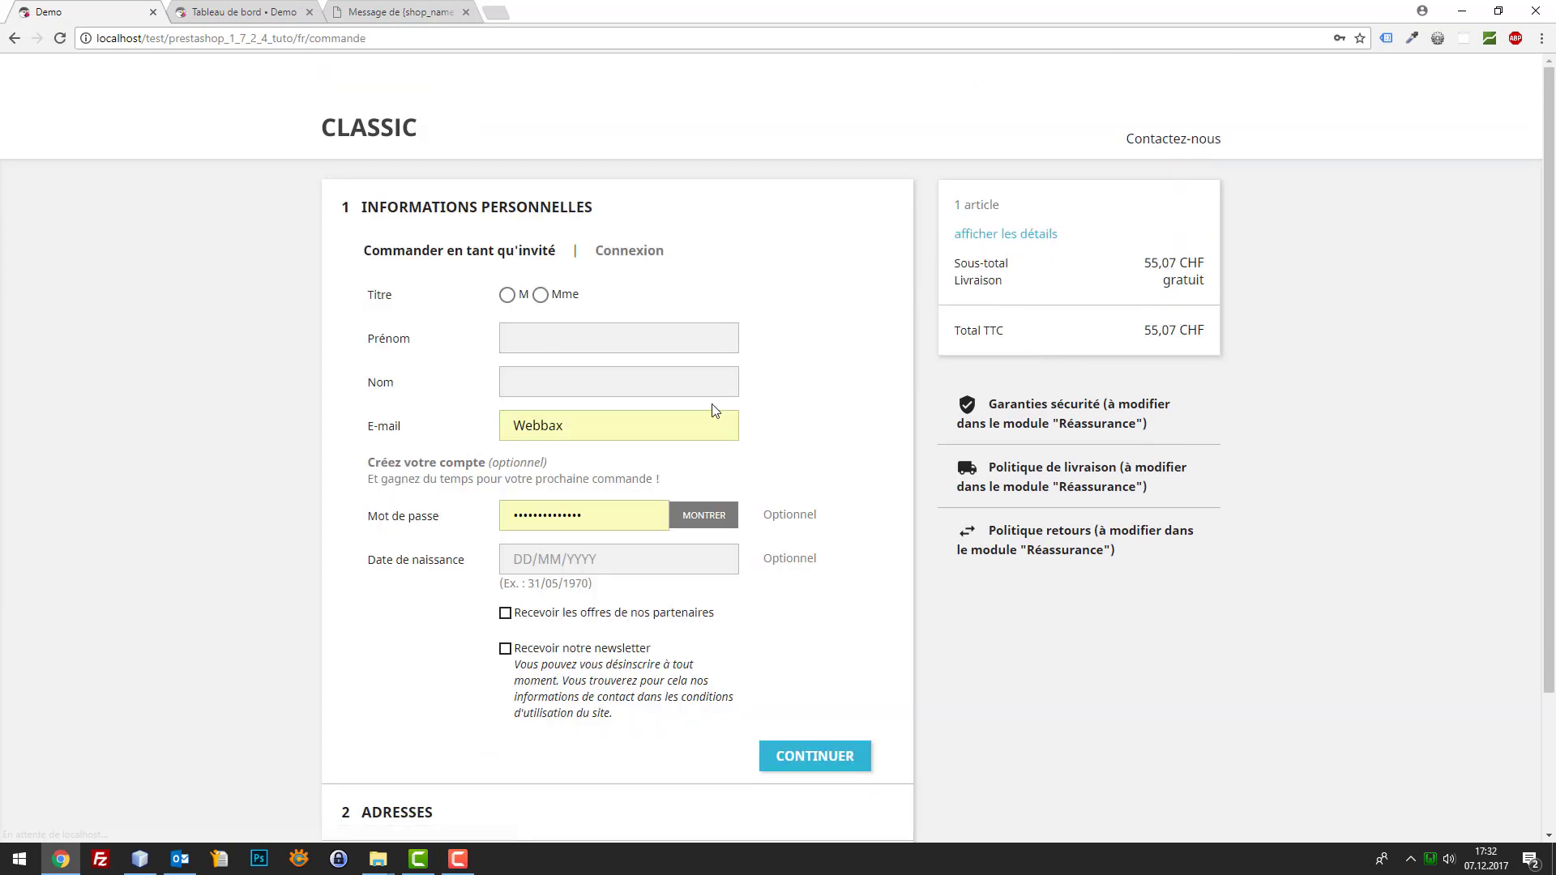
Log in as the existing test customer with their e-mail and password
{"action": "left_click", "coordinate": [526, 339]}
{"action": "left_click", "coordinate": [629, 250]}
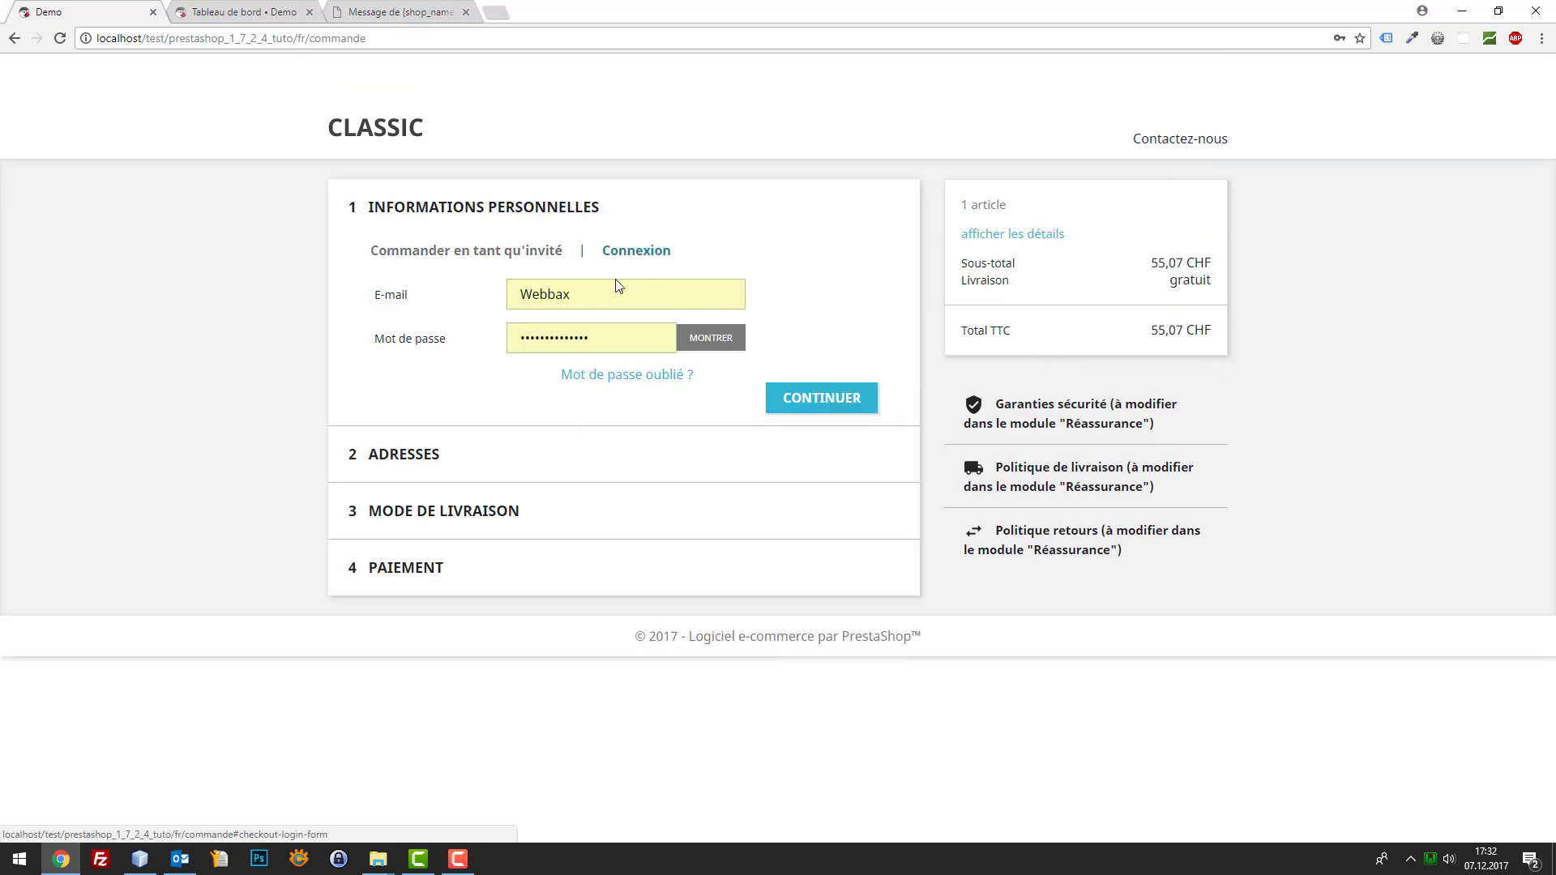
{"action": "key", "text": "Tab"}
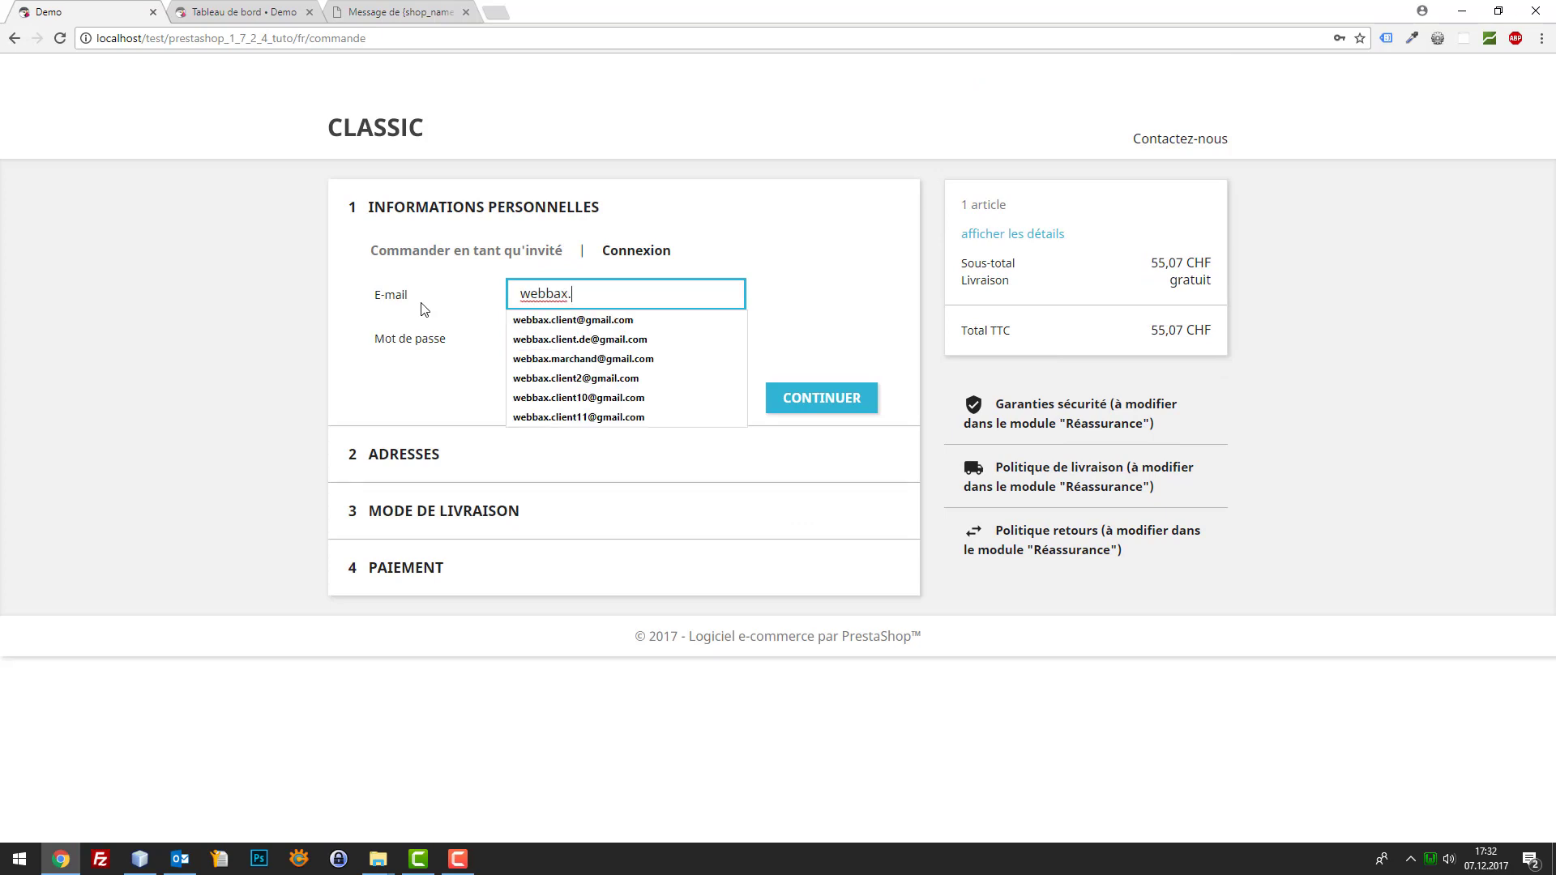
{"action": "key", "text": "Down"}
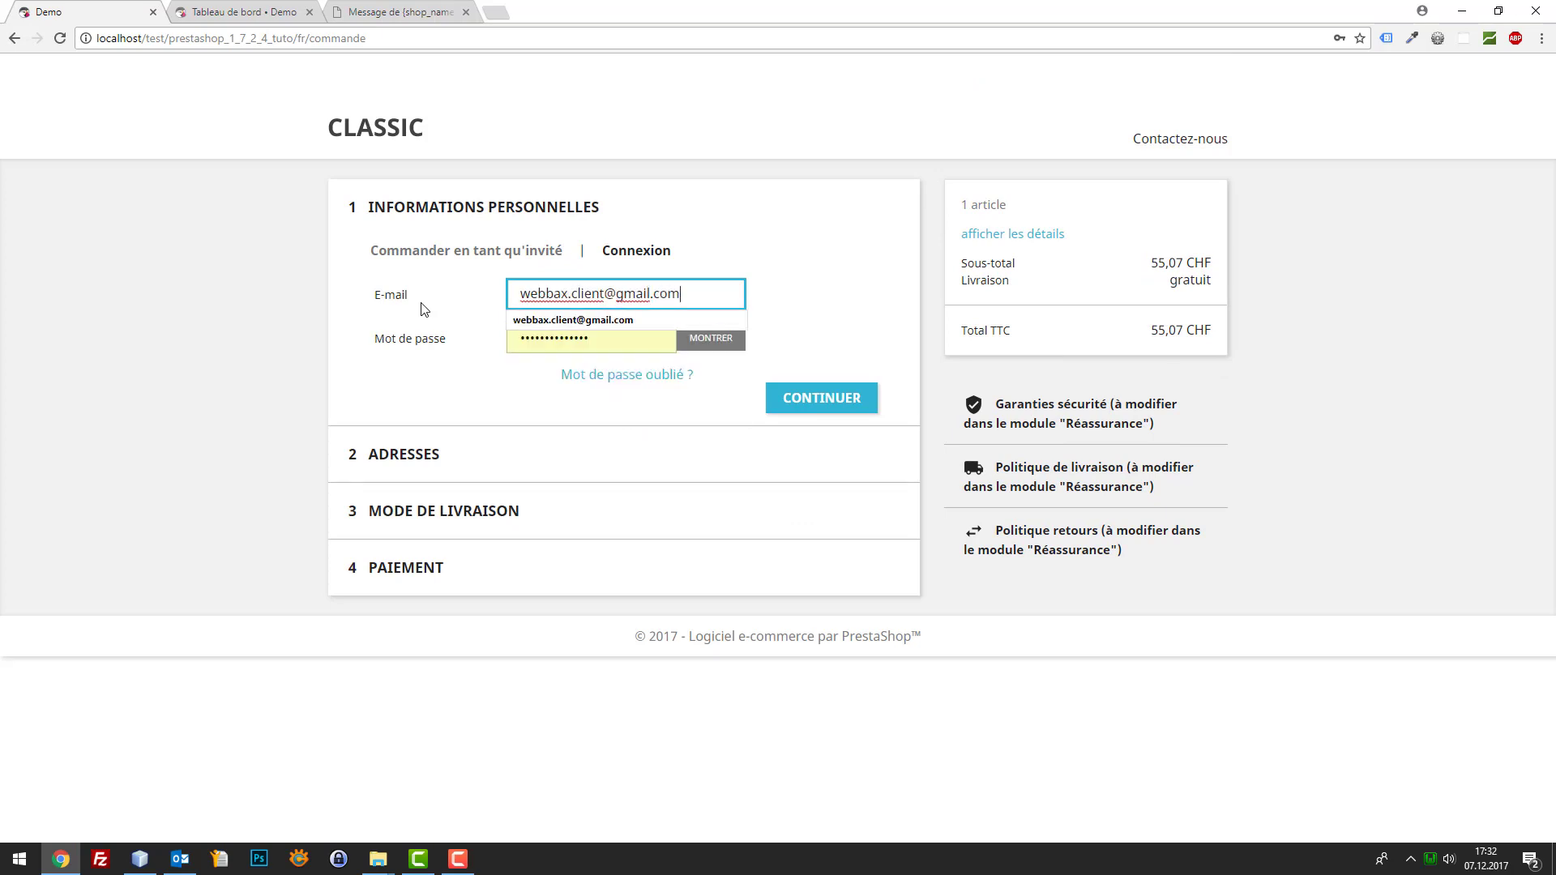
{"action": "key", "text": "Tab"}
{"action": "type", "text": "123"}
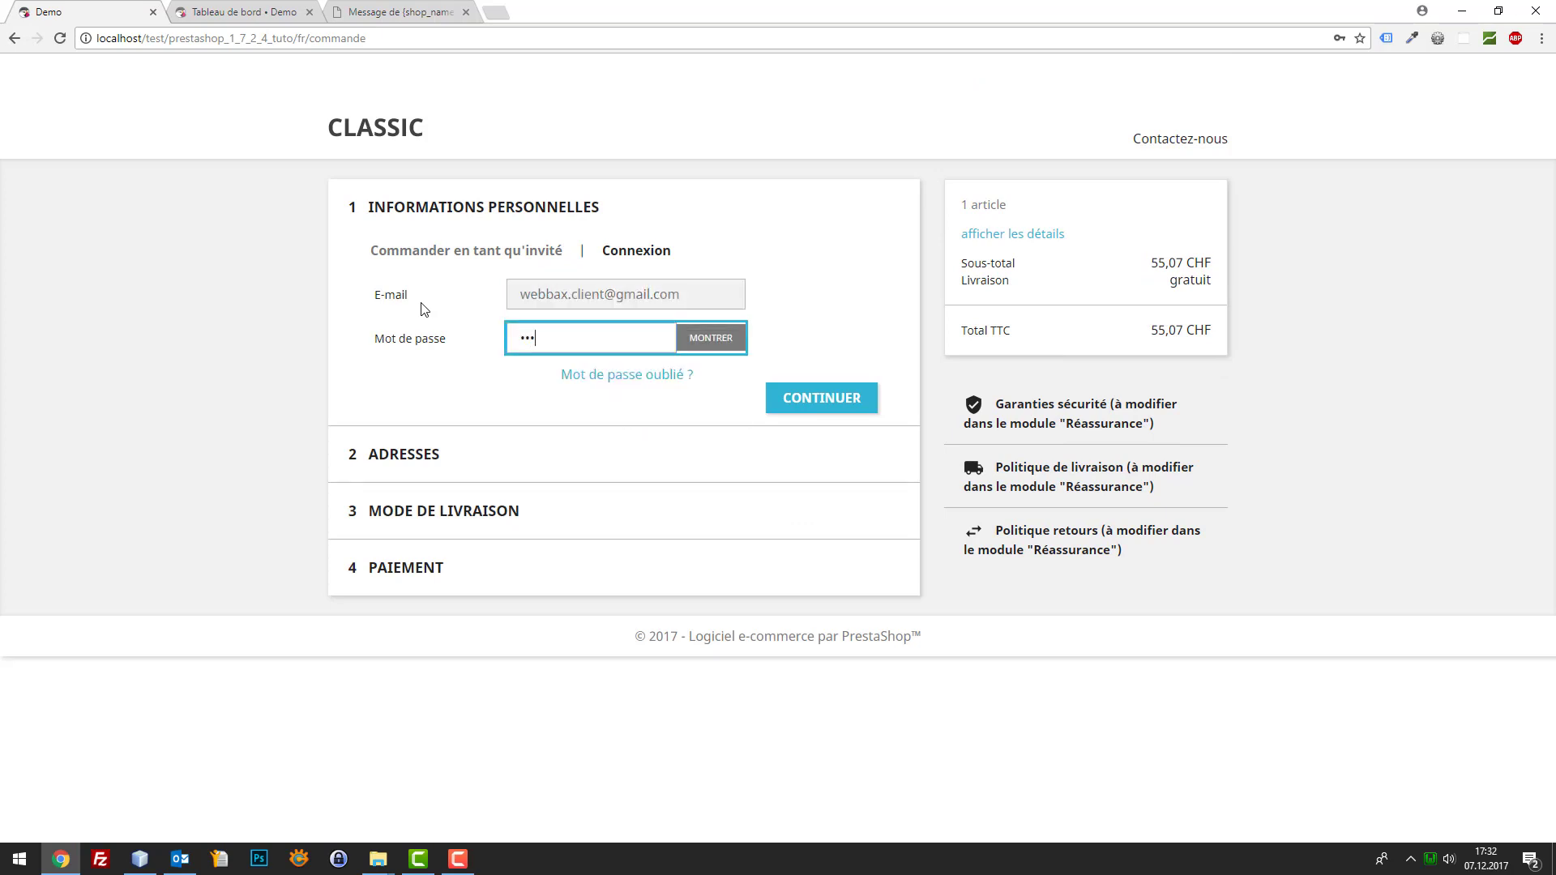
{"action": "type", "text": "45"}
{"action": "key", "text": "ctrl+a"}
{"action": "type", "text": "1"}
{"action": "key", "text": "ctrl+a"}
{"action": "key", "text": "Return"}
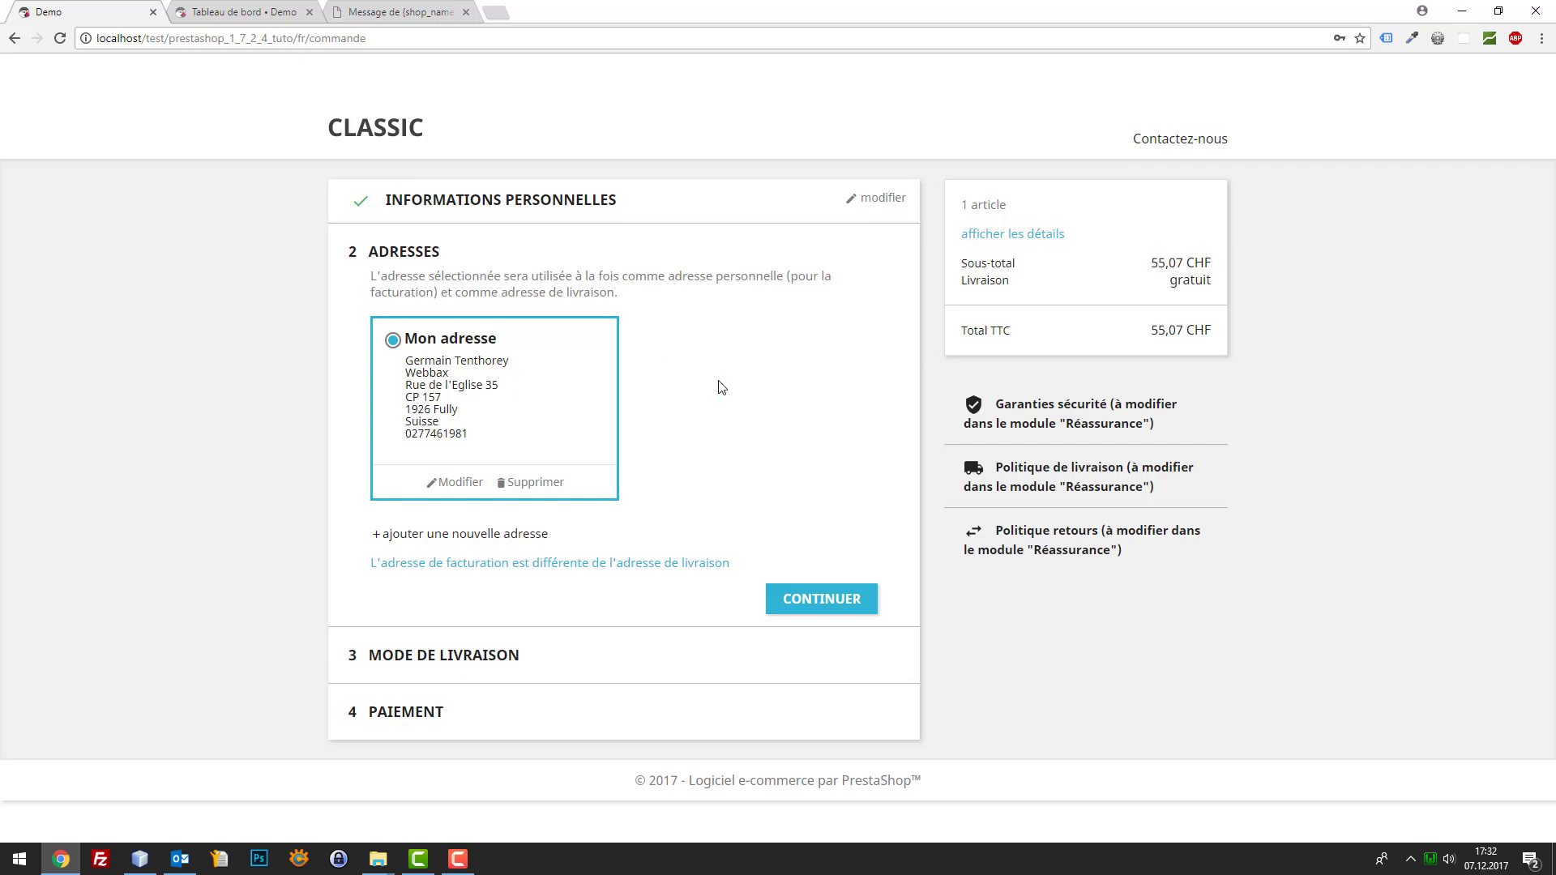
Confirm address and store pickup, pay by bank transfer, accept terms and place the order
{"action": "left_click", "coordinate": [845, 613]}
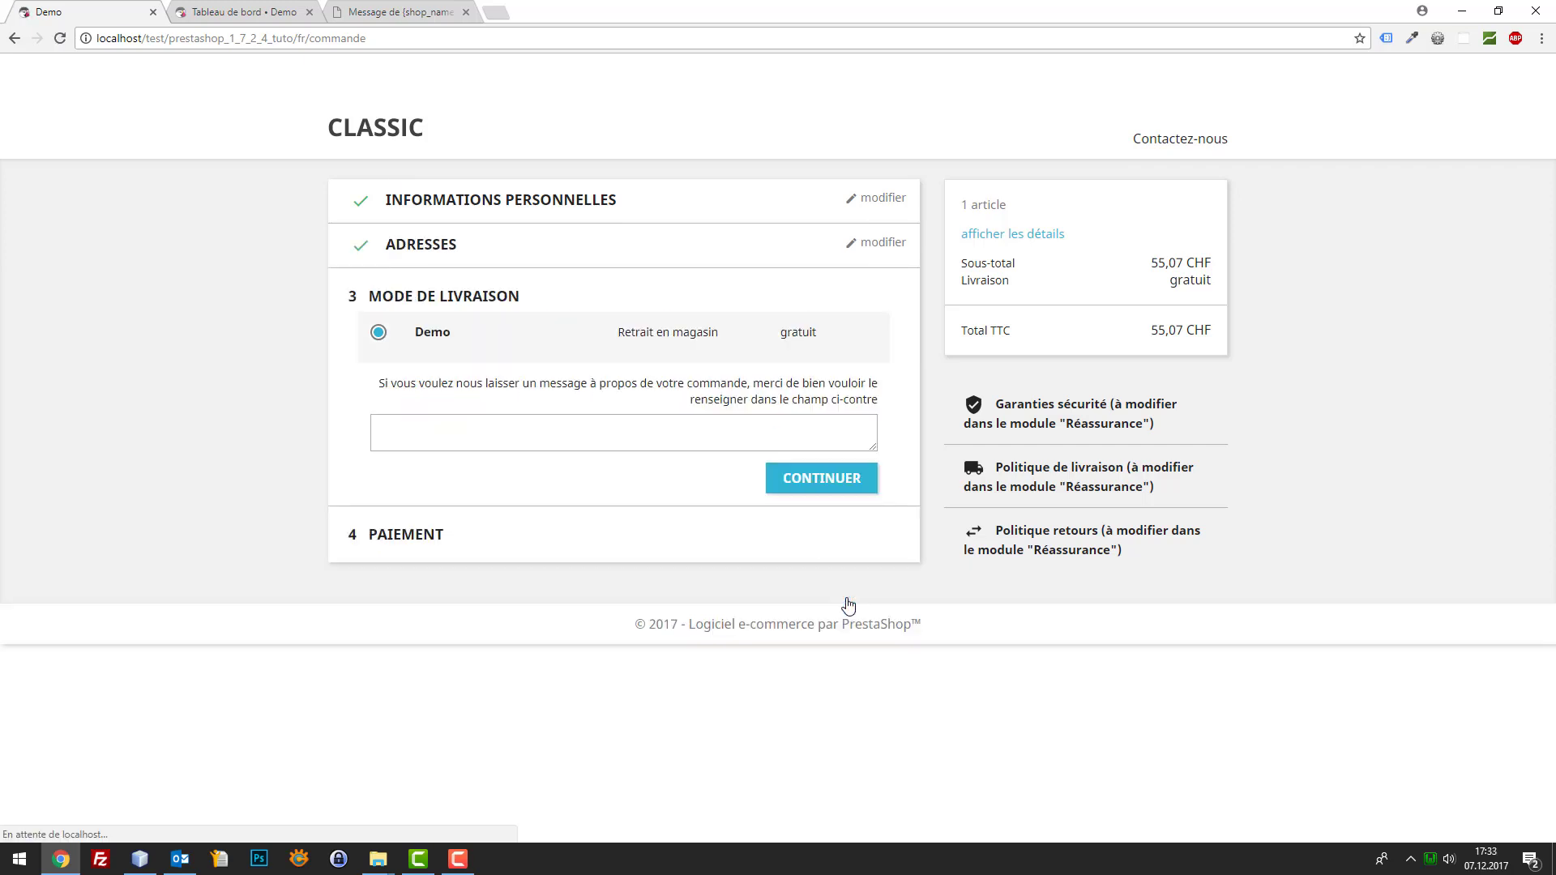
{"action": "left_click", "coordinate": [828, 482]}
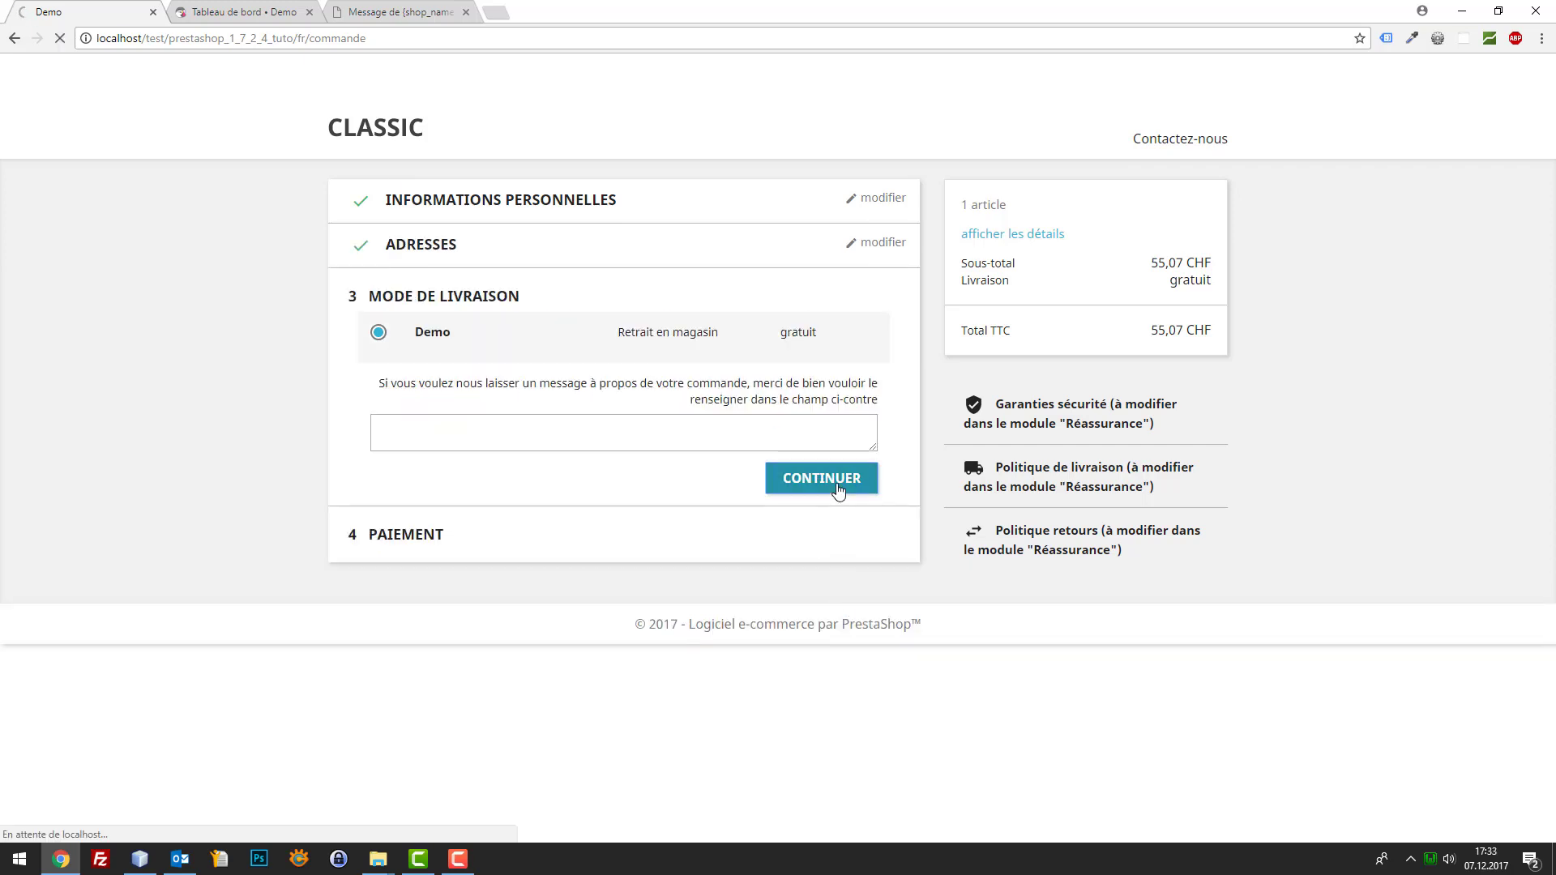
{"action": "left_click", "coordinate": [413, 395]}
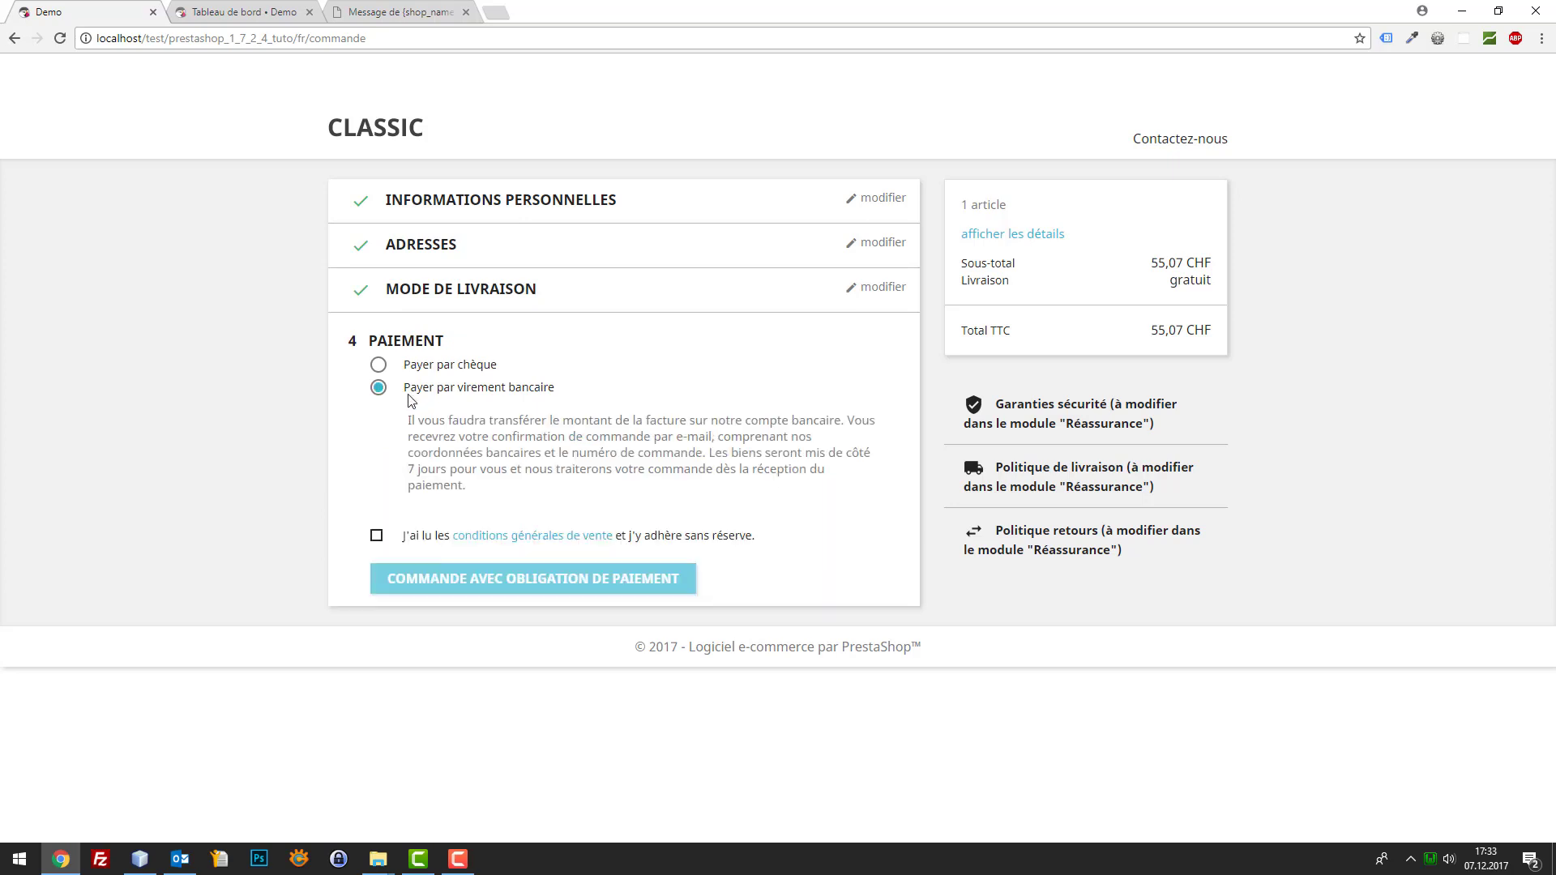
{"action": "left_click", "coordinate": [372, 539]}
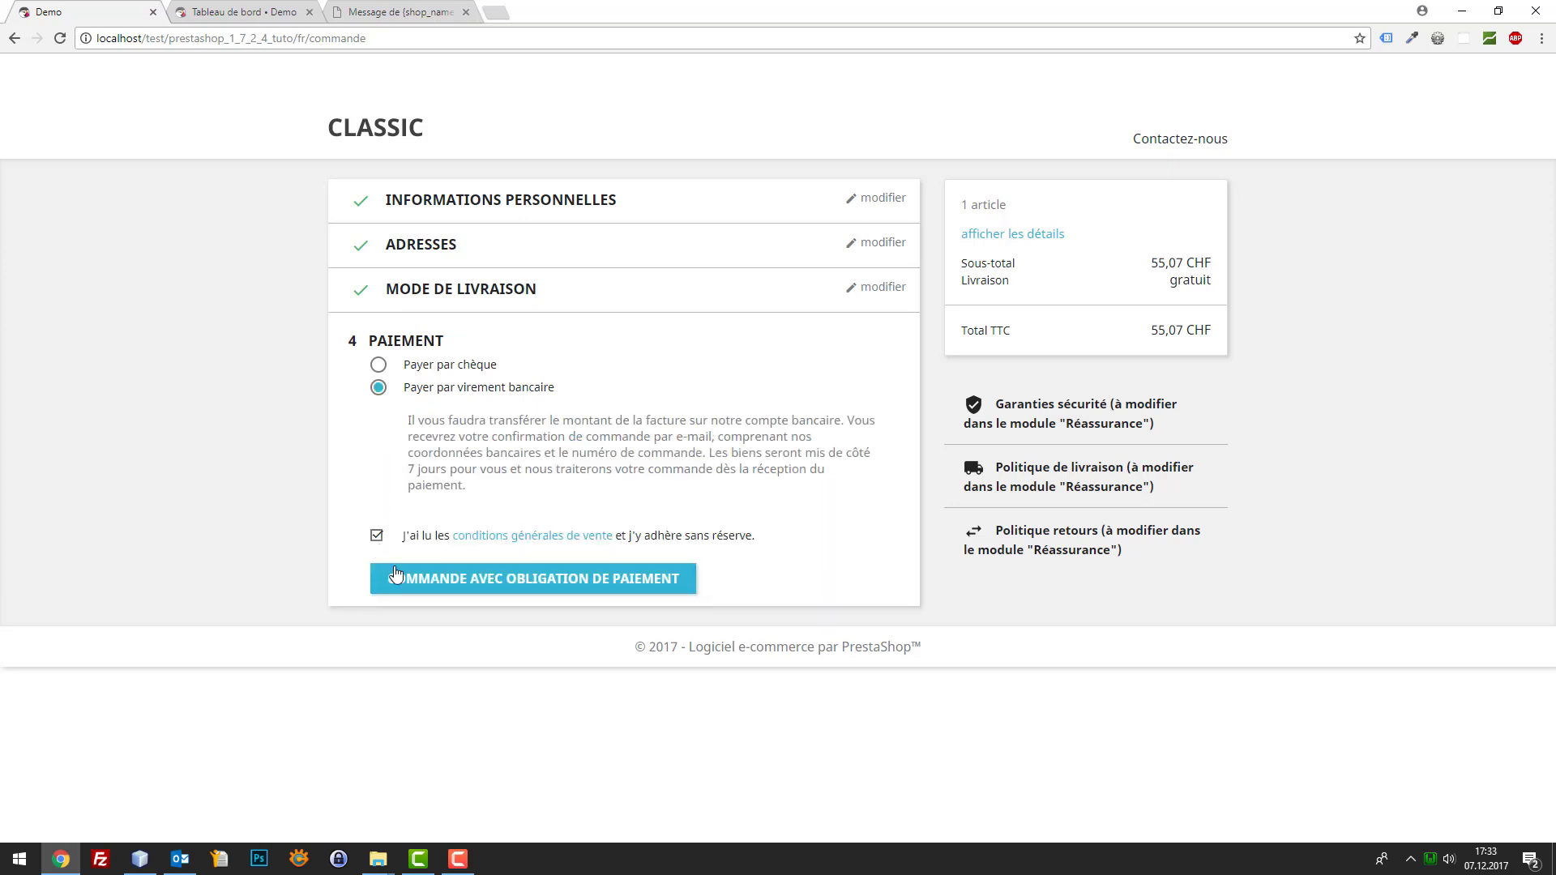
{"action": "left_click", "coordinate": [455, 591]}
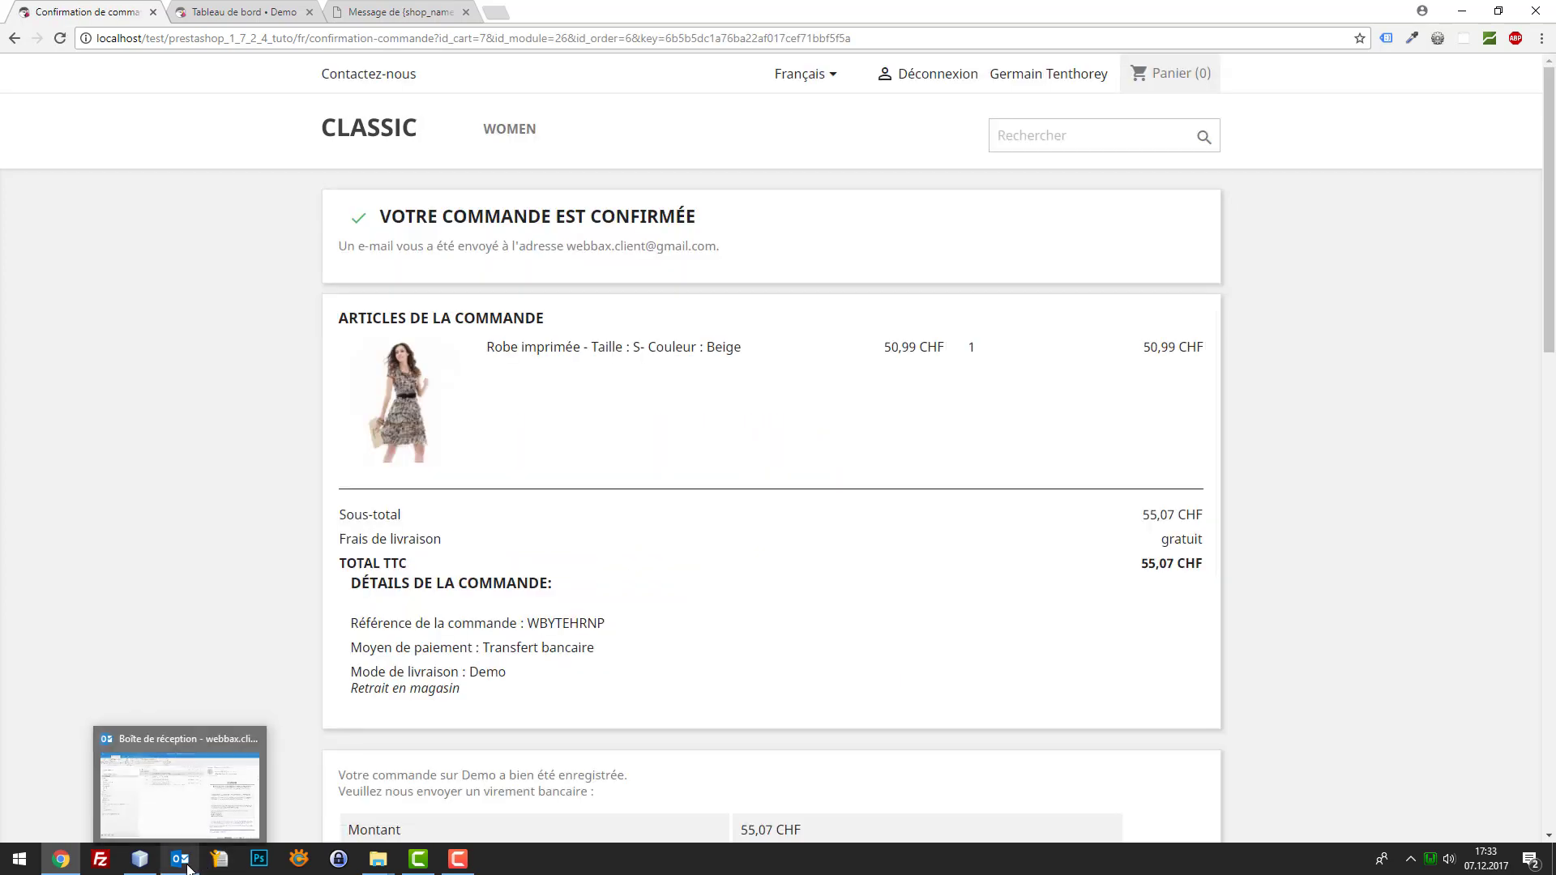
Select and delete the old [Demo] order and bank-transfer emails from the Outlook inbox
{"action": "left_click", "coordinate": [226, 785]}
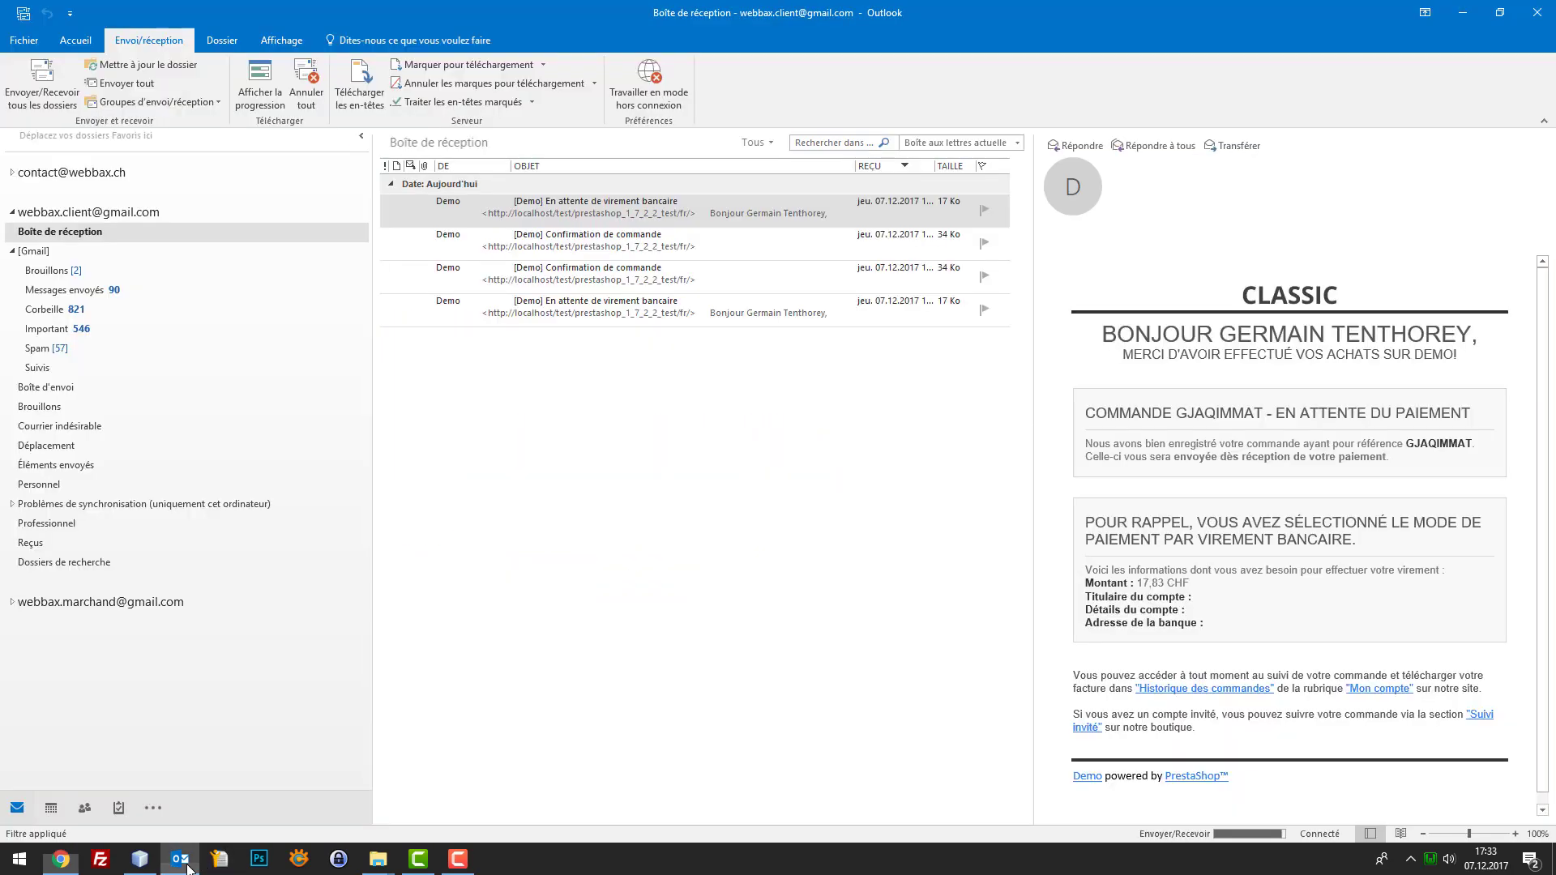
{"action": "left_click", "coordinate": [41, 274]}
{"action": "left_click", "coordinate": [54, 234]}
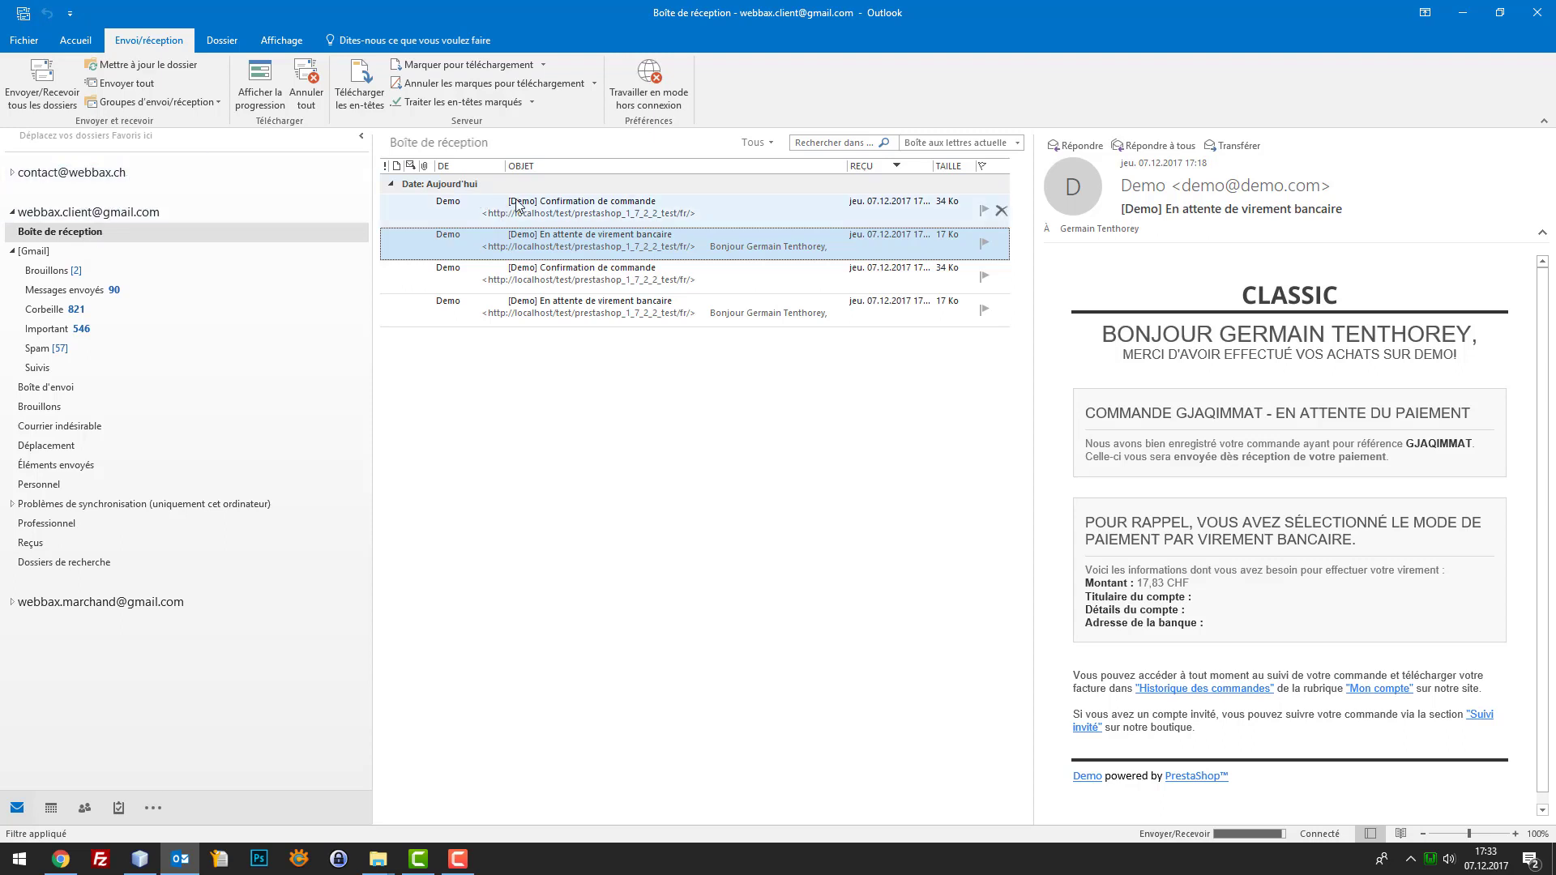
{"action": "left_click", "coordinate": [463, 206]}
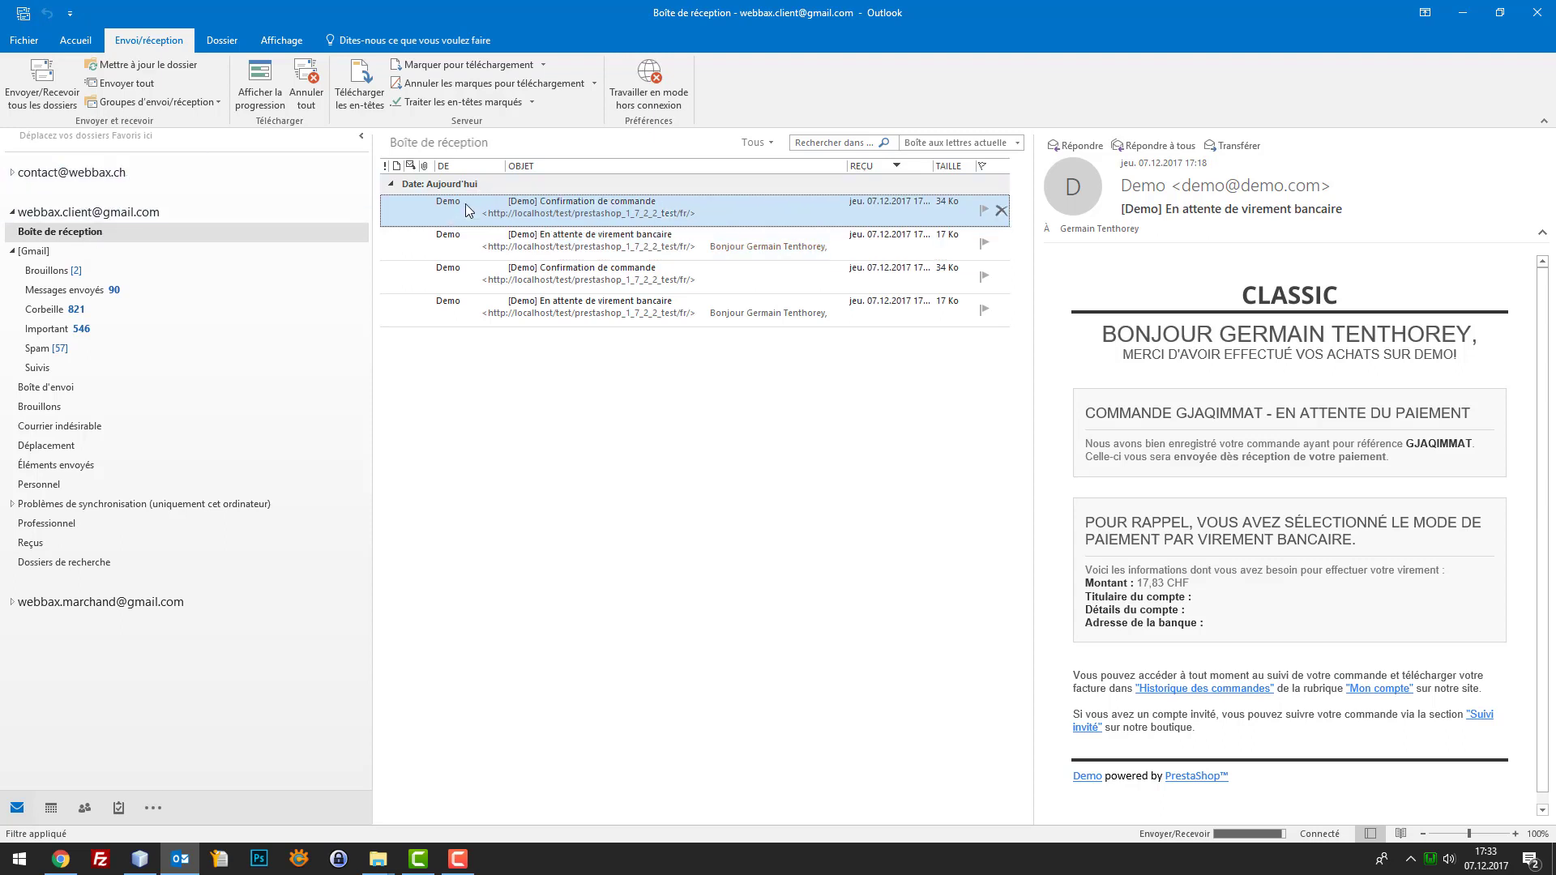
{"action": "left_click", "coordinate": [537, 239]}
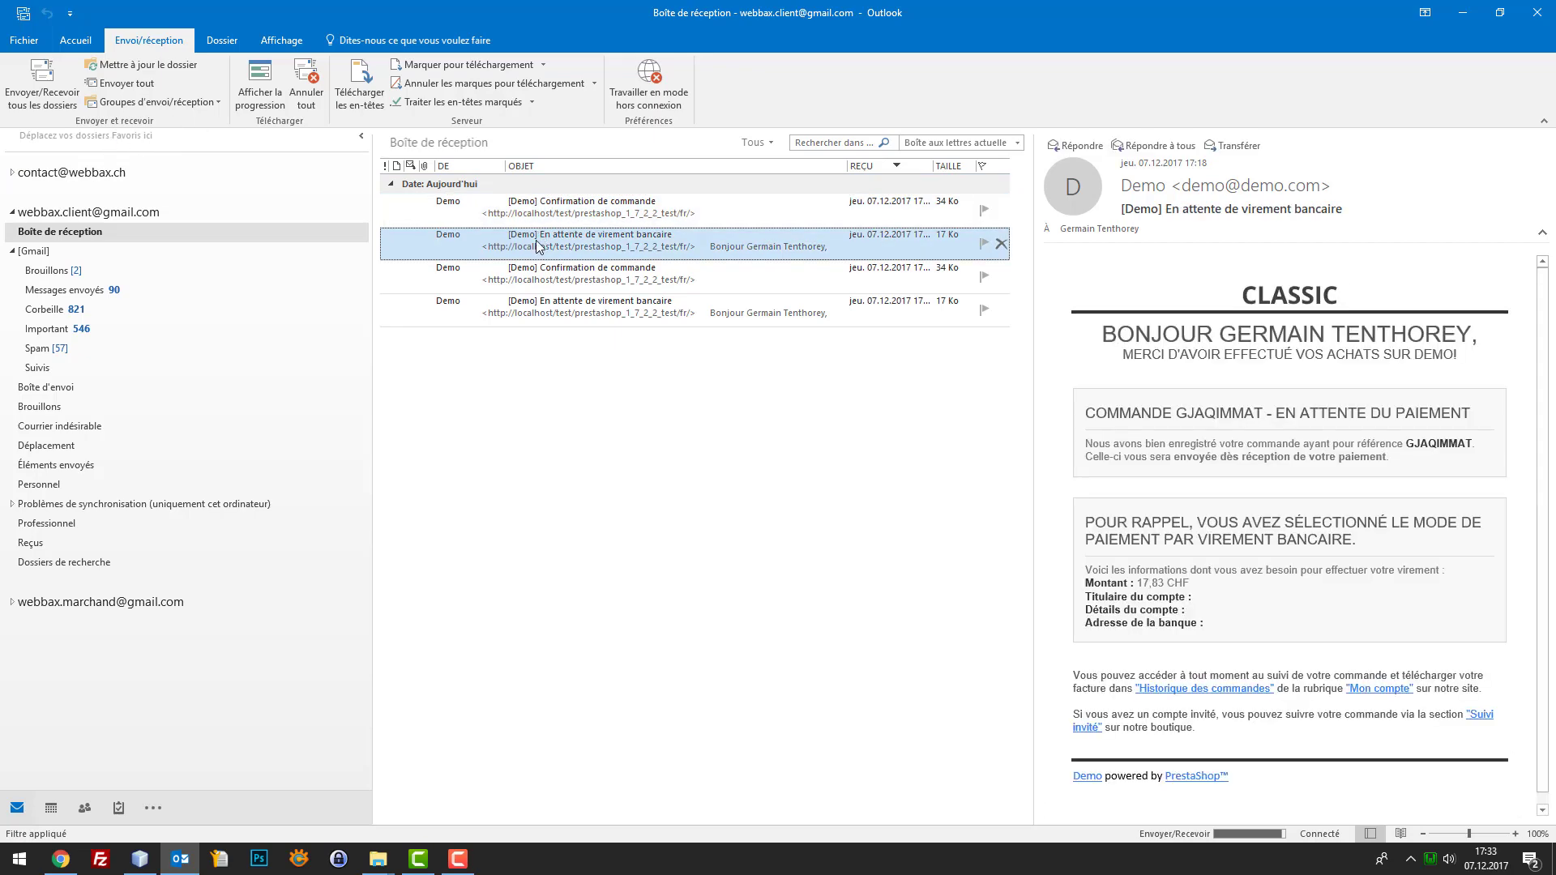
{"action": "key", "text": "Delete"}
{"action": "key", "text": "Delete"}
{"action": "key", "text": "Delete"}
{"action": "key", "text": "Delete"}
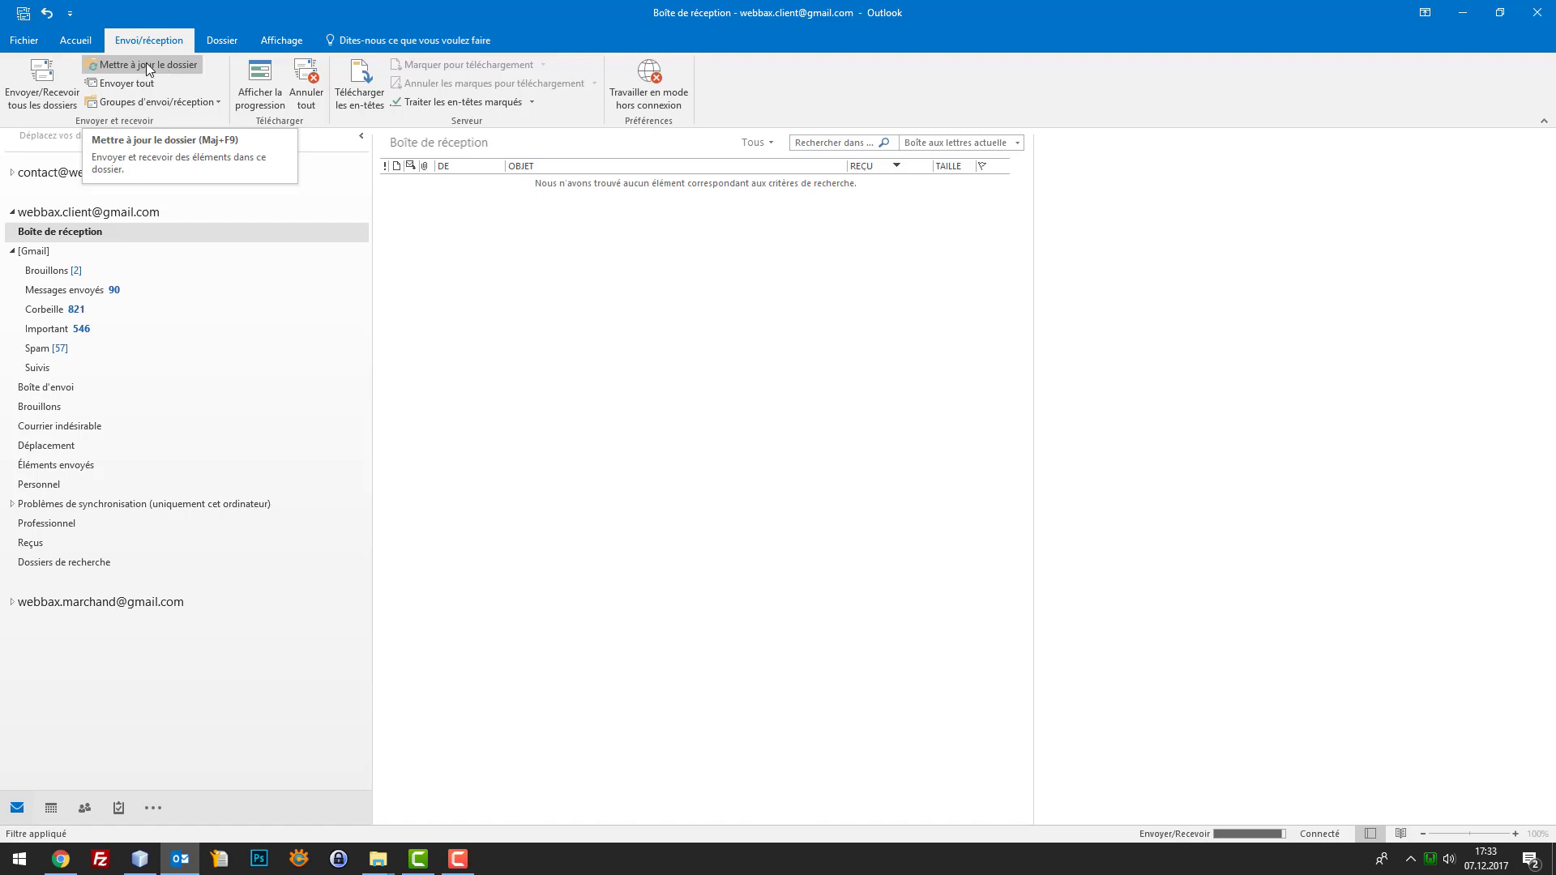
Update the folder from the server and check [Gmail] and the inbox for the new order email
{"action": "left_click", "coordinate": [152, 68]}
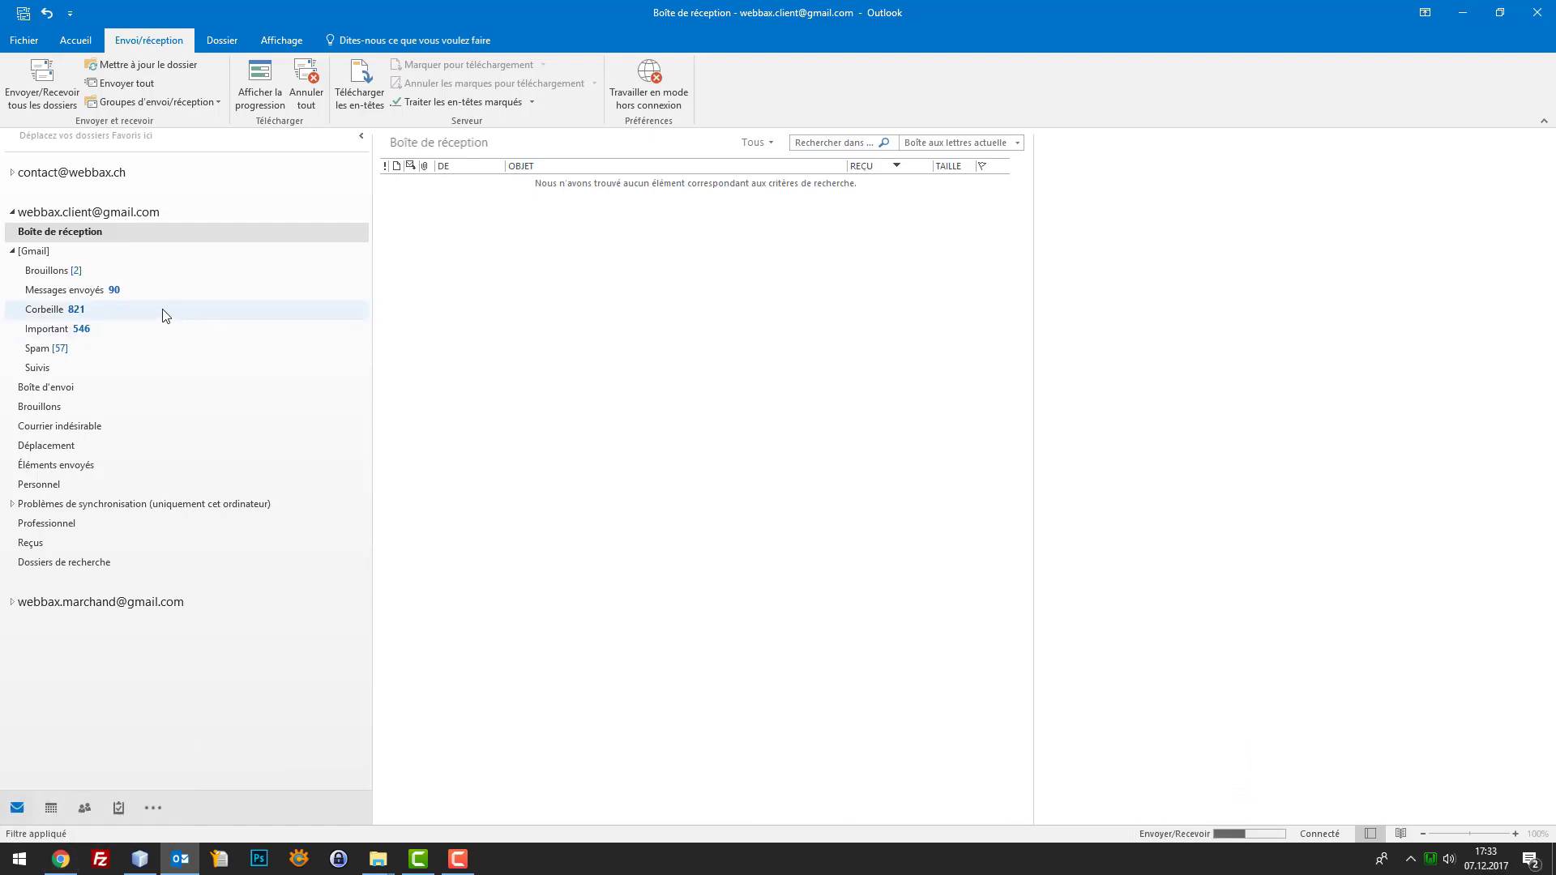
{"action": "left_click", "coordinate": [47, 253]}
{"action": "left_click", "coordinate": [61, 241]}
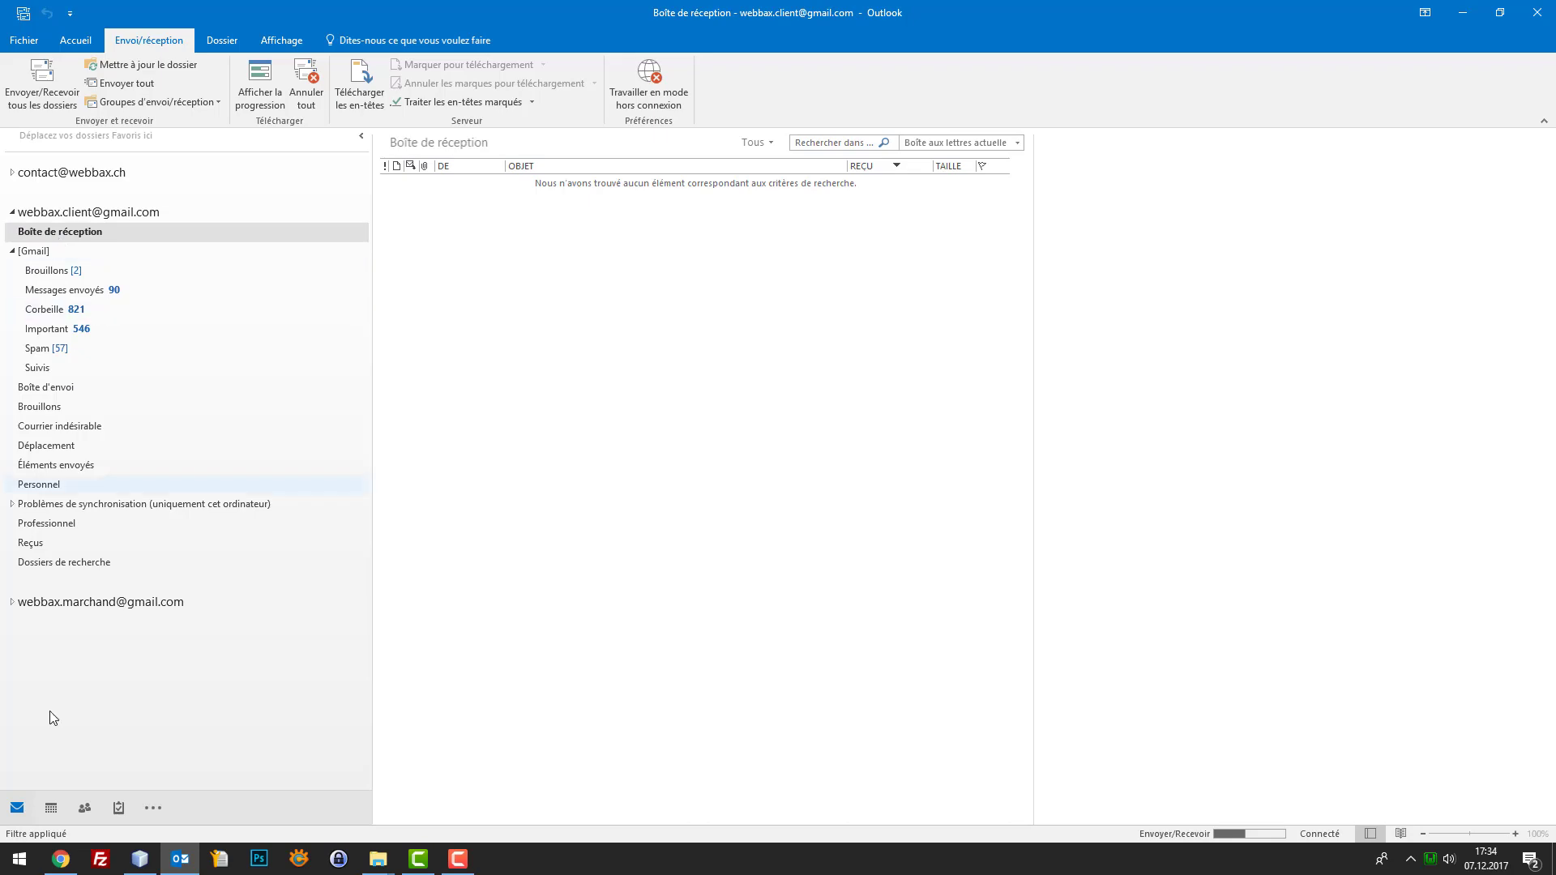
{"action": "left_click", "coordinate": [50, 850]}
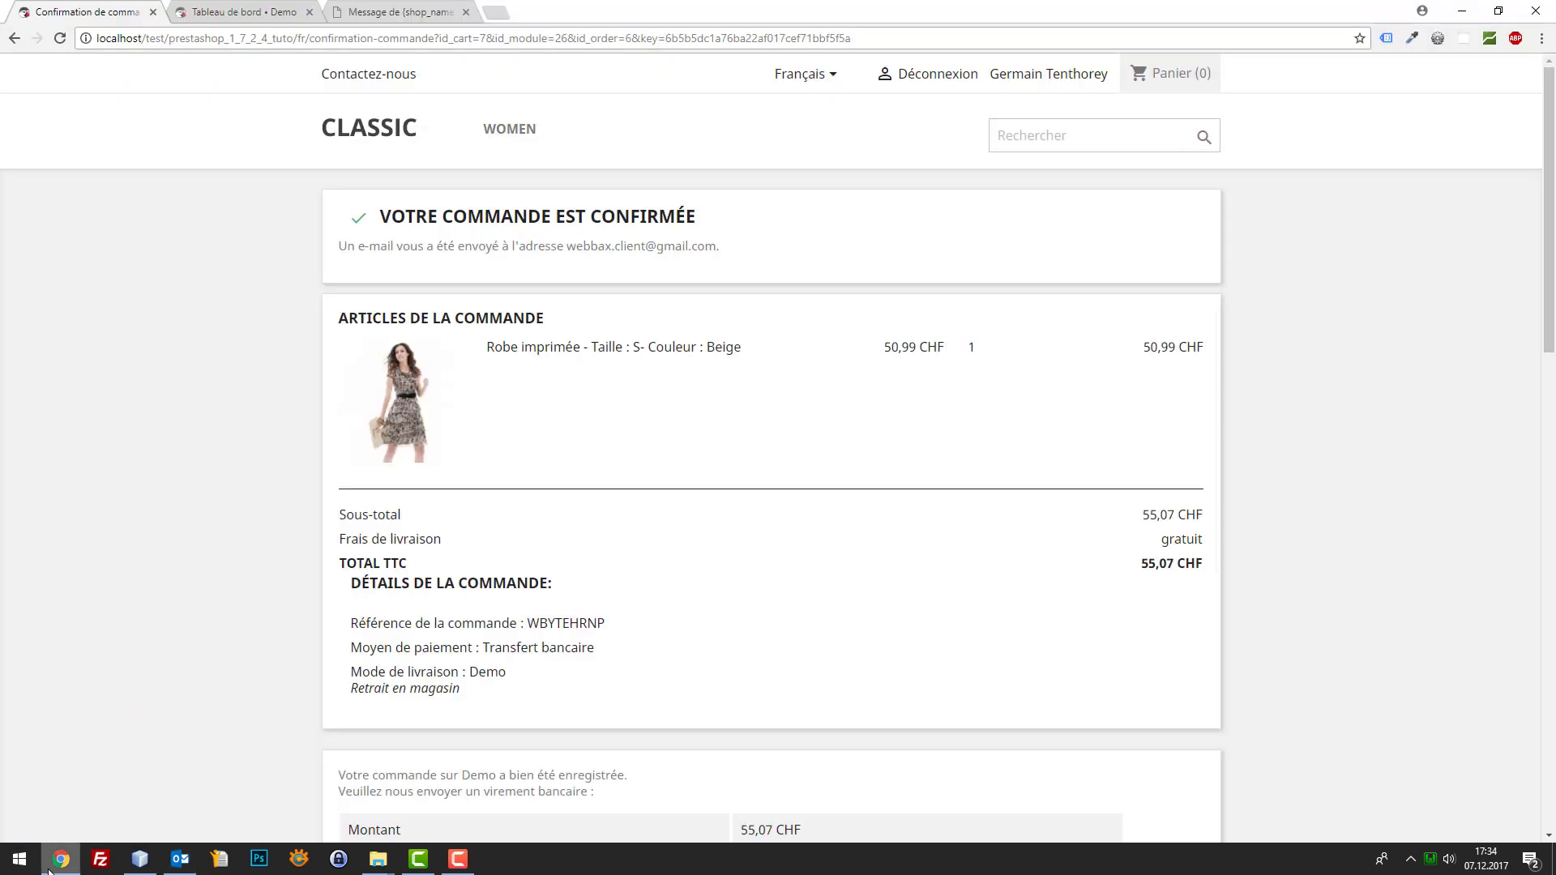
{"action": "left_click", "coordinate": [49, 867]}
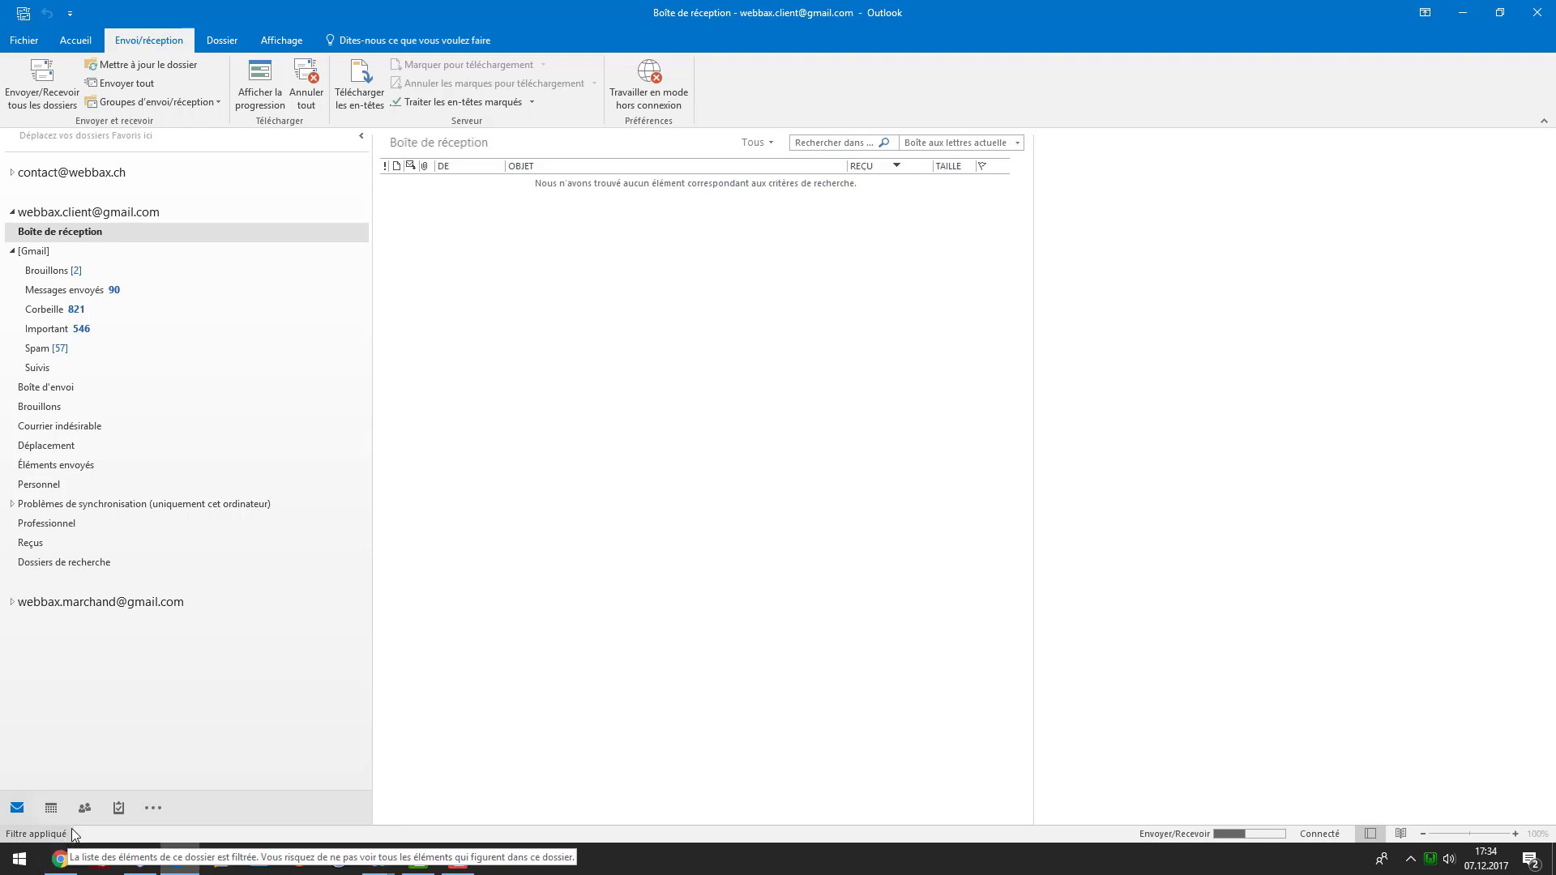
Run send/receive and update again, collapse the shop's contact account and open [Gmail]
{"action": "right_click", "coordinate": [91, 235]}
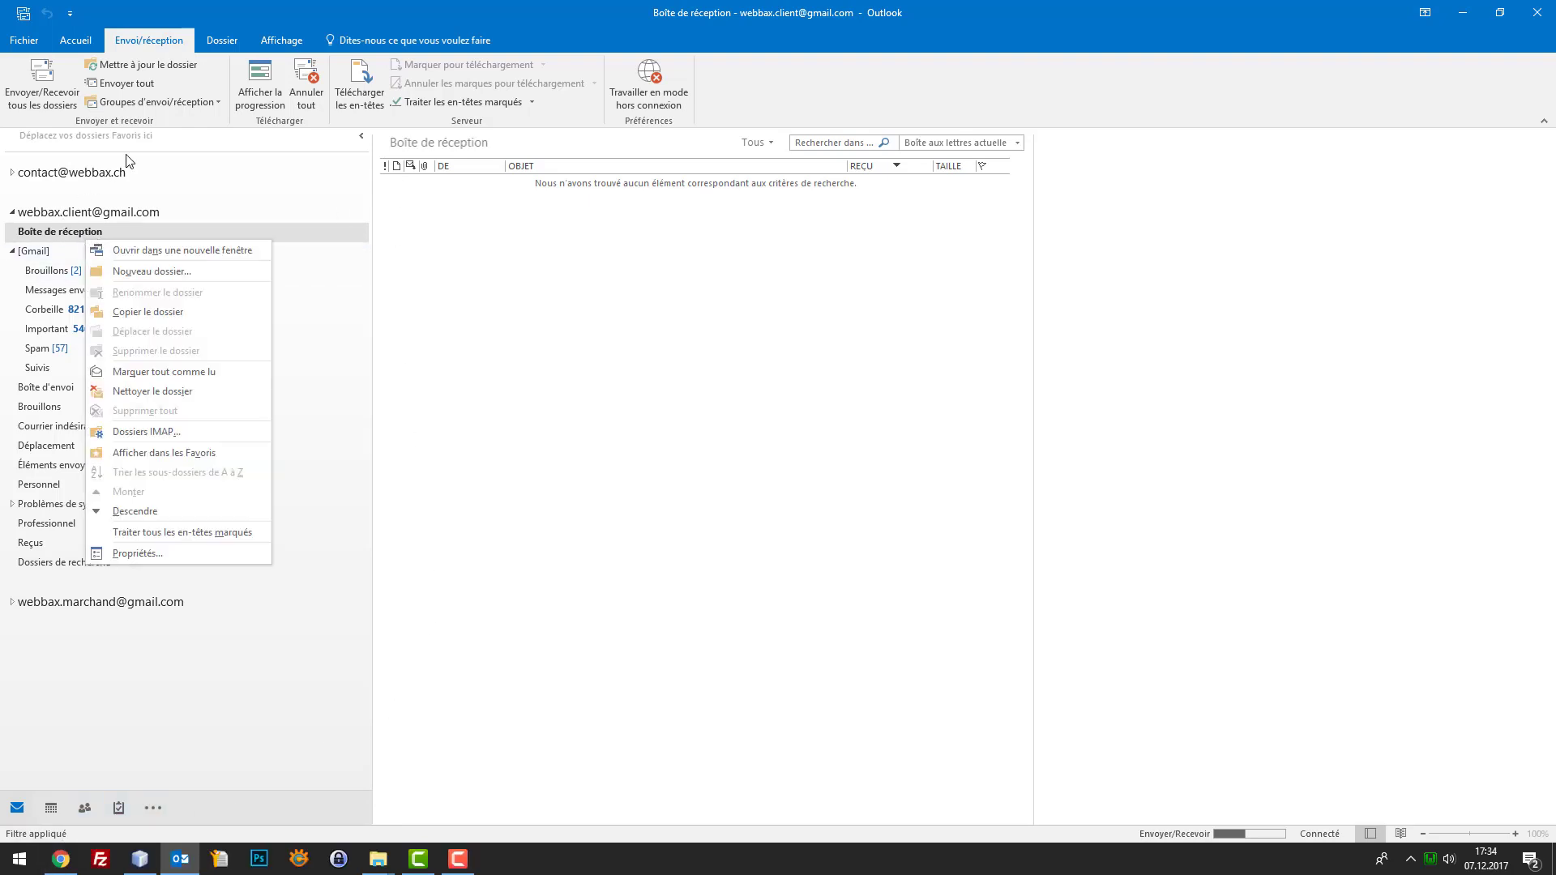
{"action": "left_click", "coordinate": [201, 101]}
{"action": "left_click", "coordinate": [201, 101]}
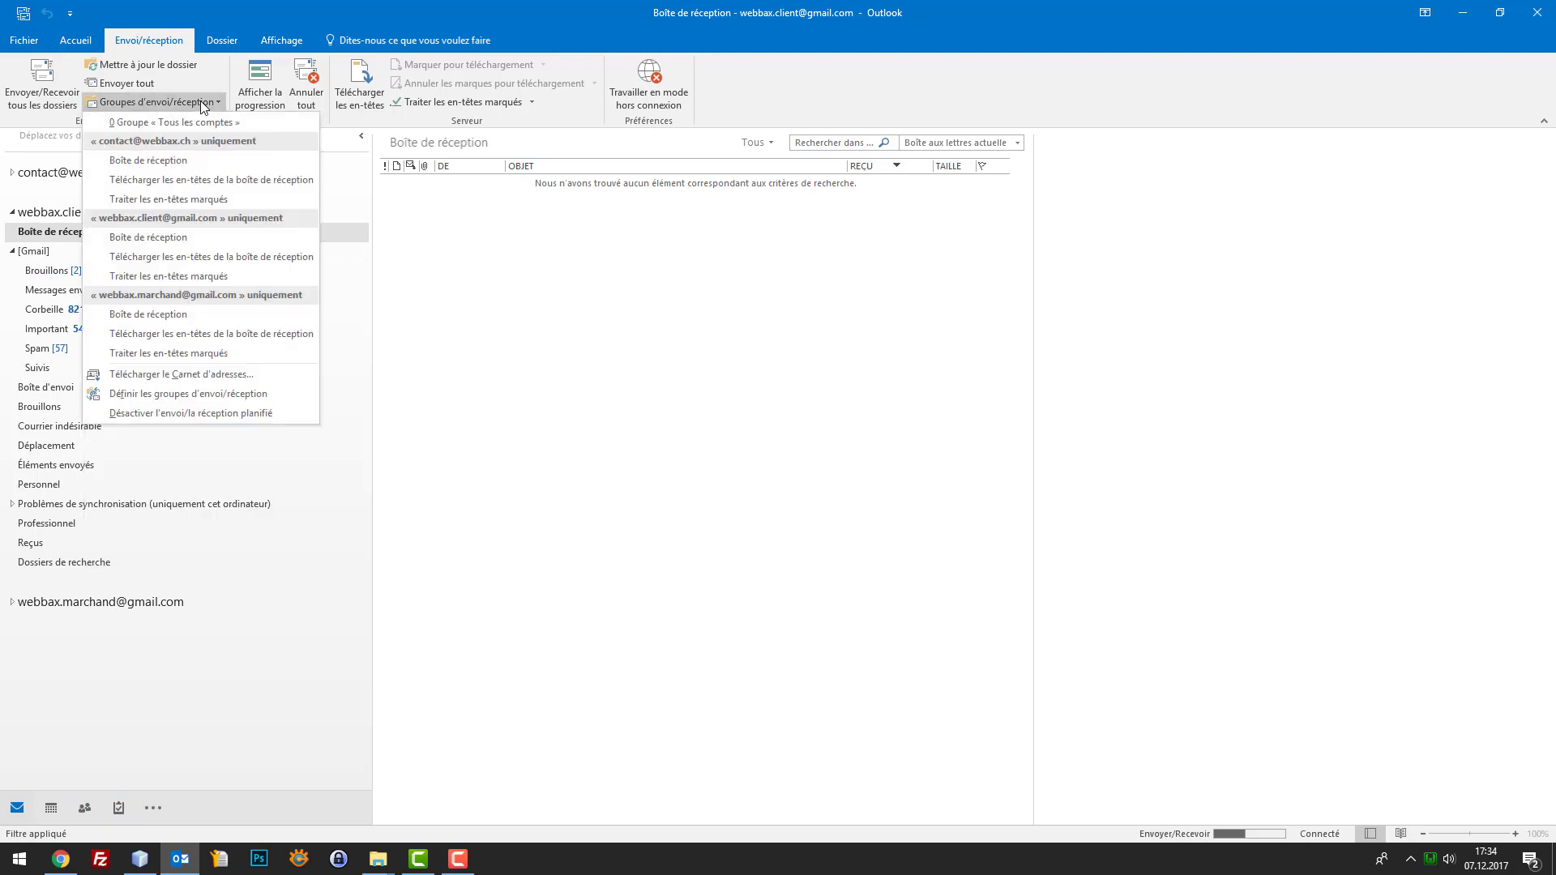
{"action": "left_click", "coordinate": [172, 70]}
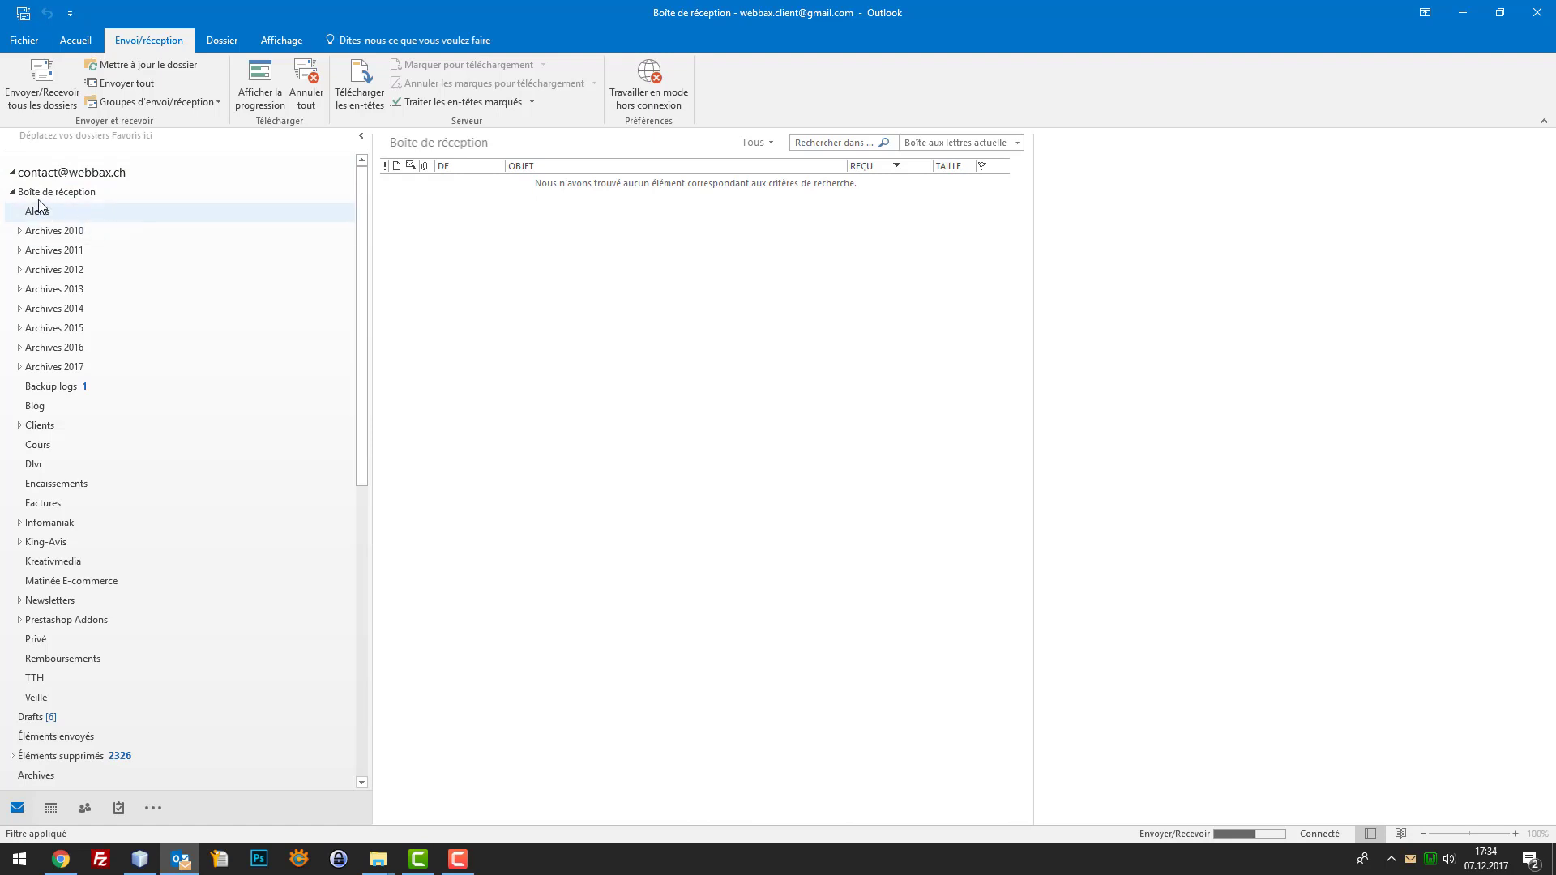
{"action": "left_click", "coordinate": [12, 193]}
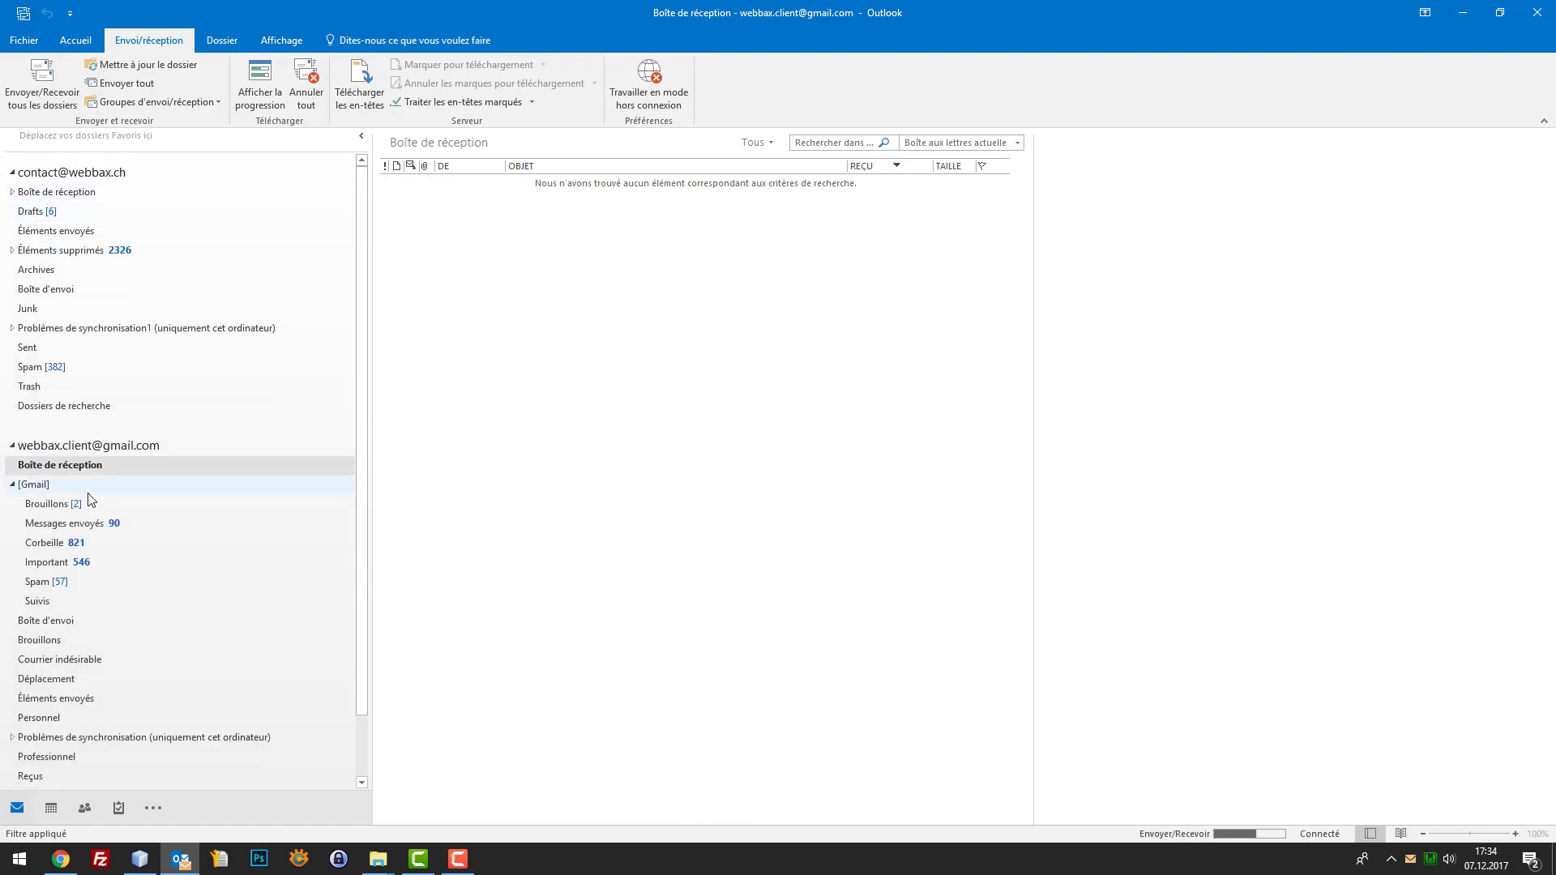
{"action": "left_click", "coordinate": [12, 172]}
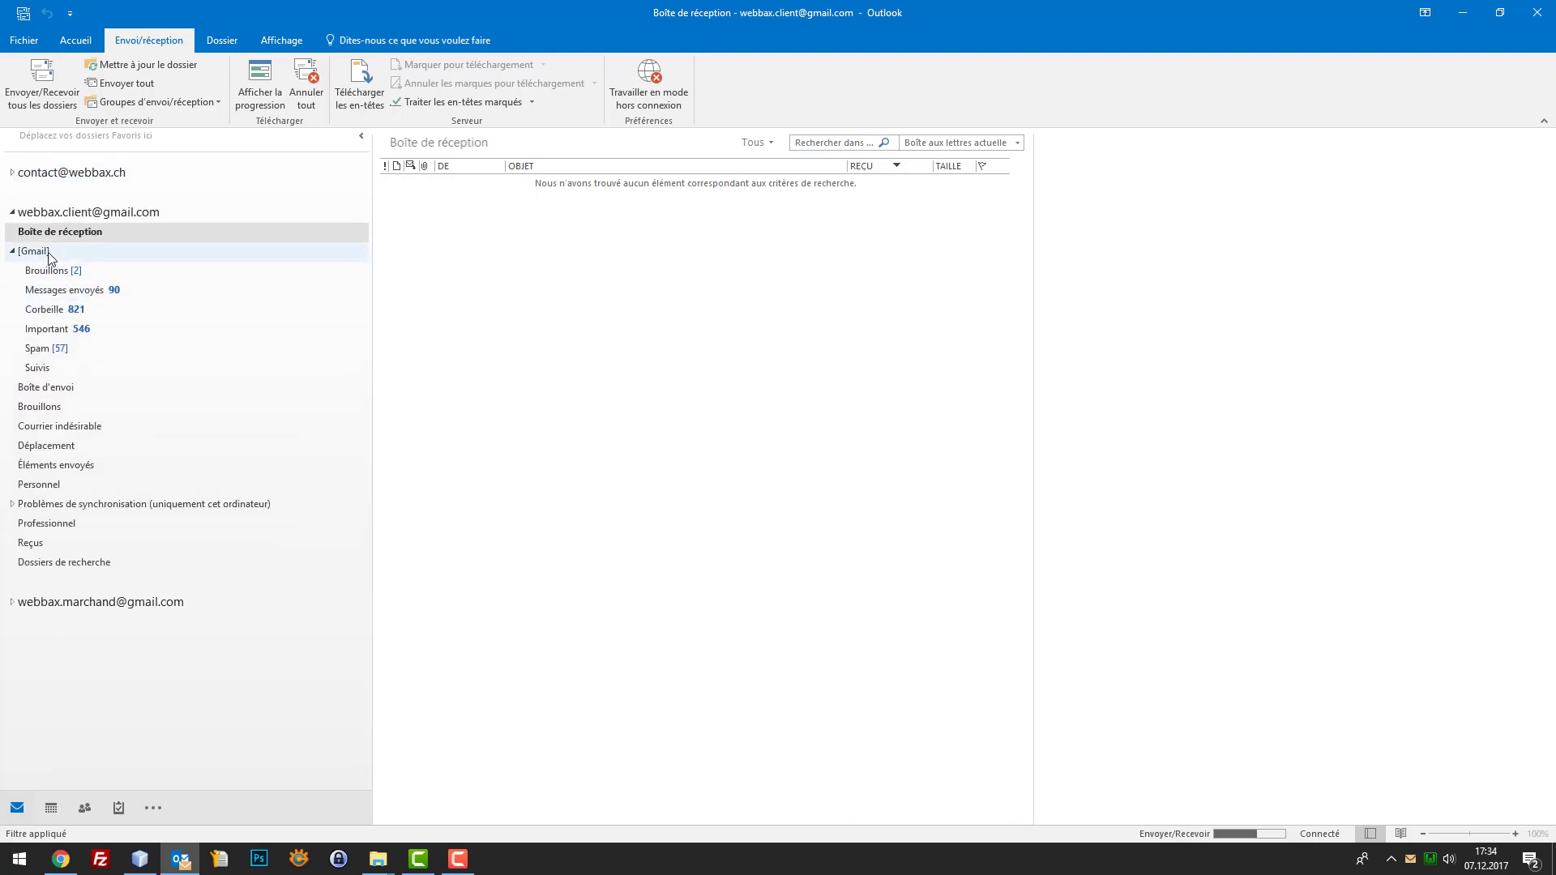
{"action": "left_click", "coordinate": [71, 252]}
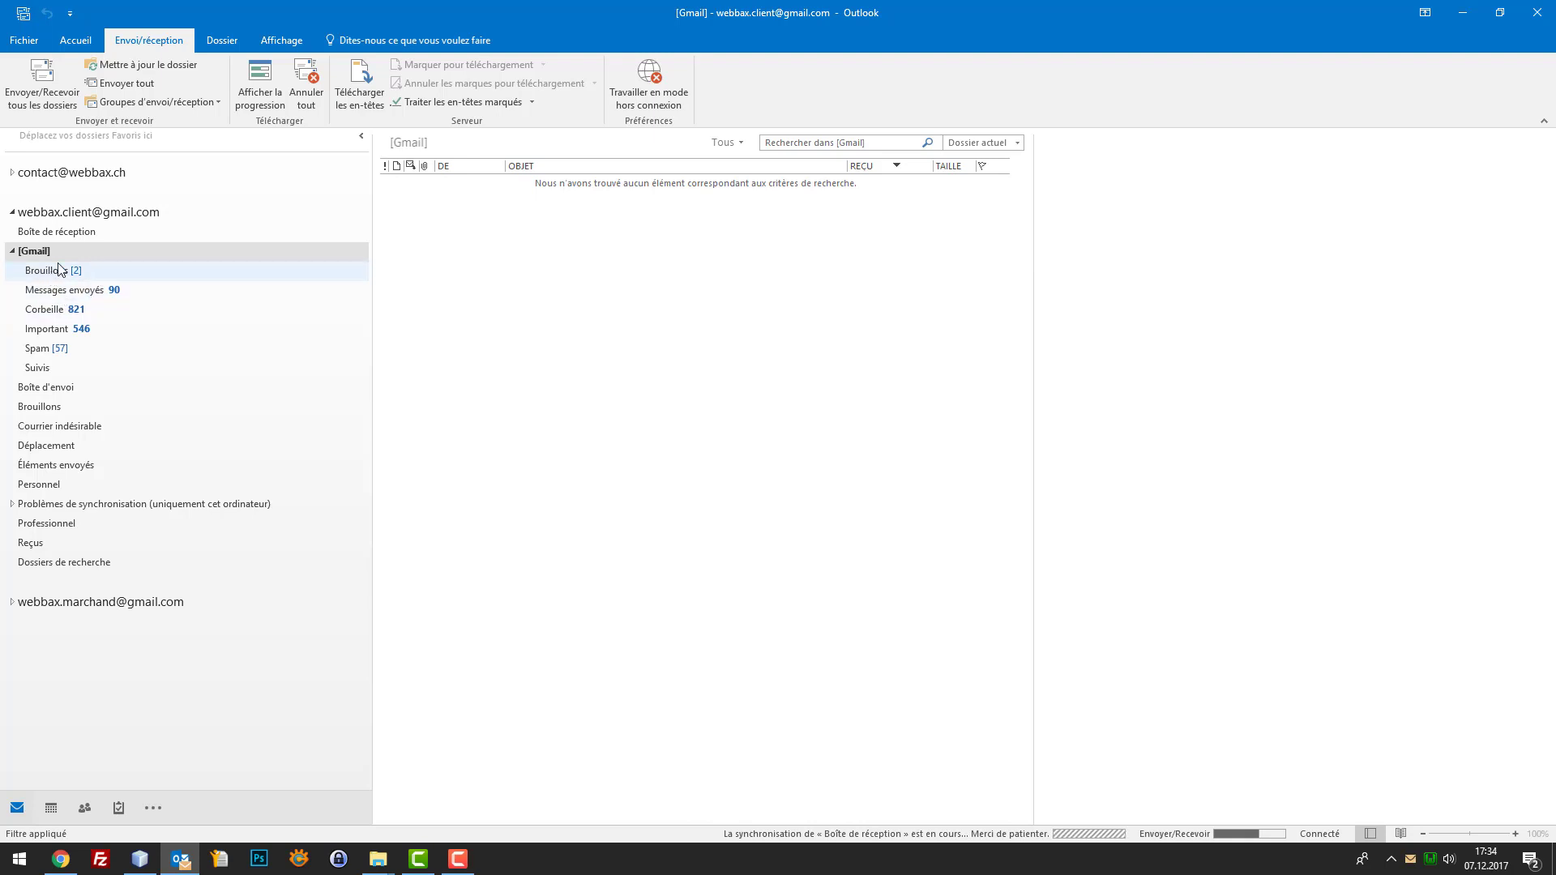
Open the new Confirmation de commande and En attente de virement bancaire emails in the client inbox
{"action": "left_click", "coordinate": [76, 233]}
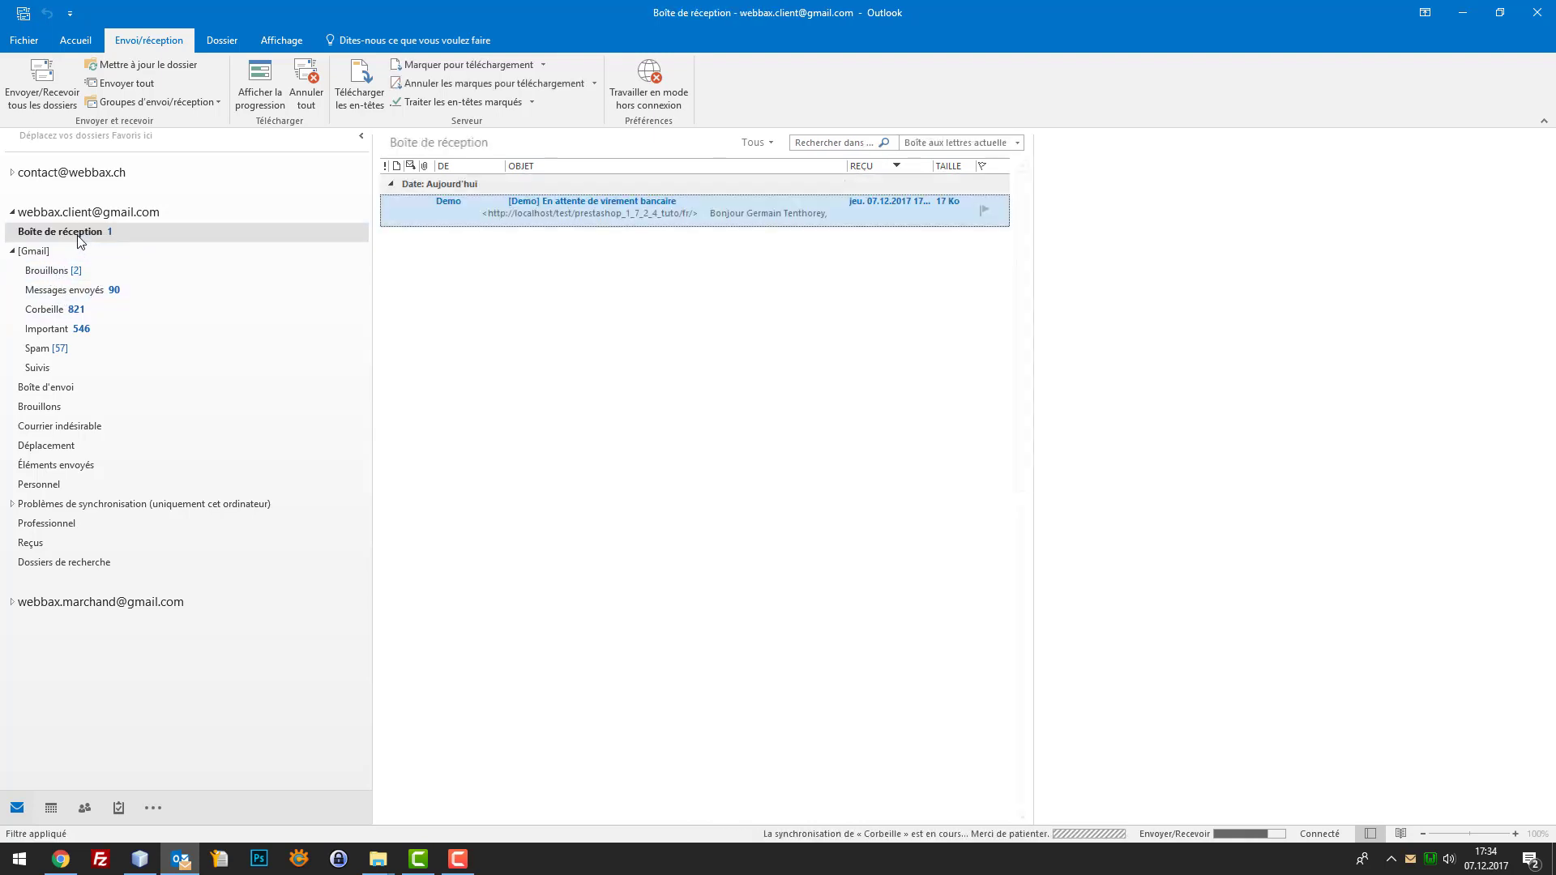
{"action": "left_click", "coordinate": [576, 213]}
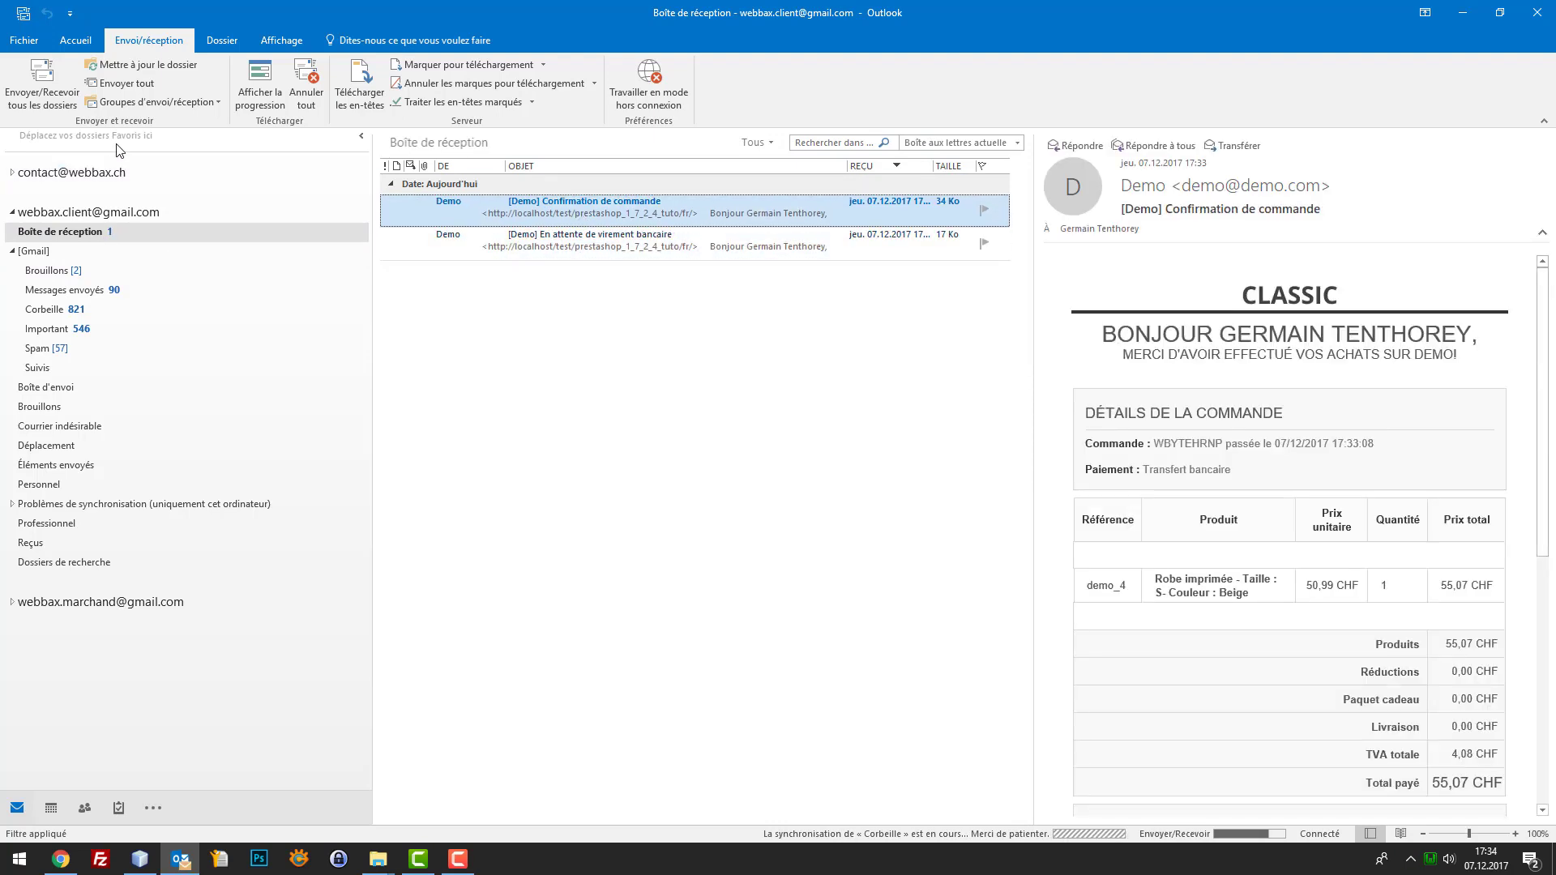
{"action": "left_click", "coordinate": [12, 173]}
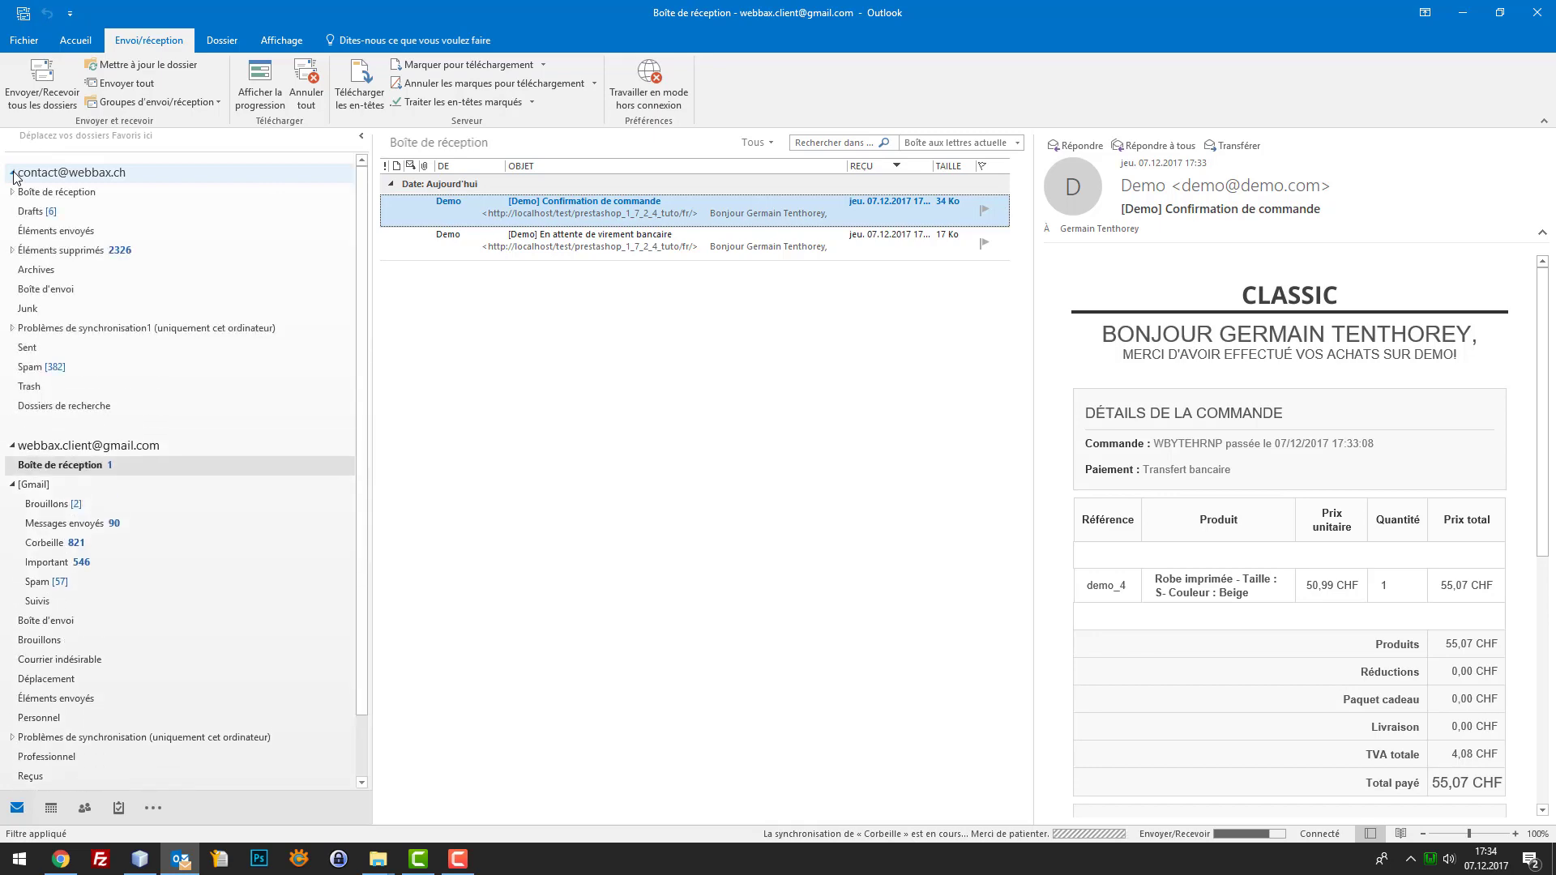
{"action": "left_click", "coordinate": [12, 172]}
{"action": "left_click", "coordinate": [693, 243]}
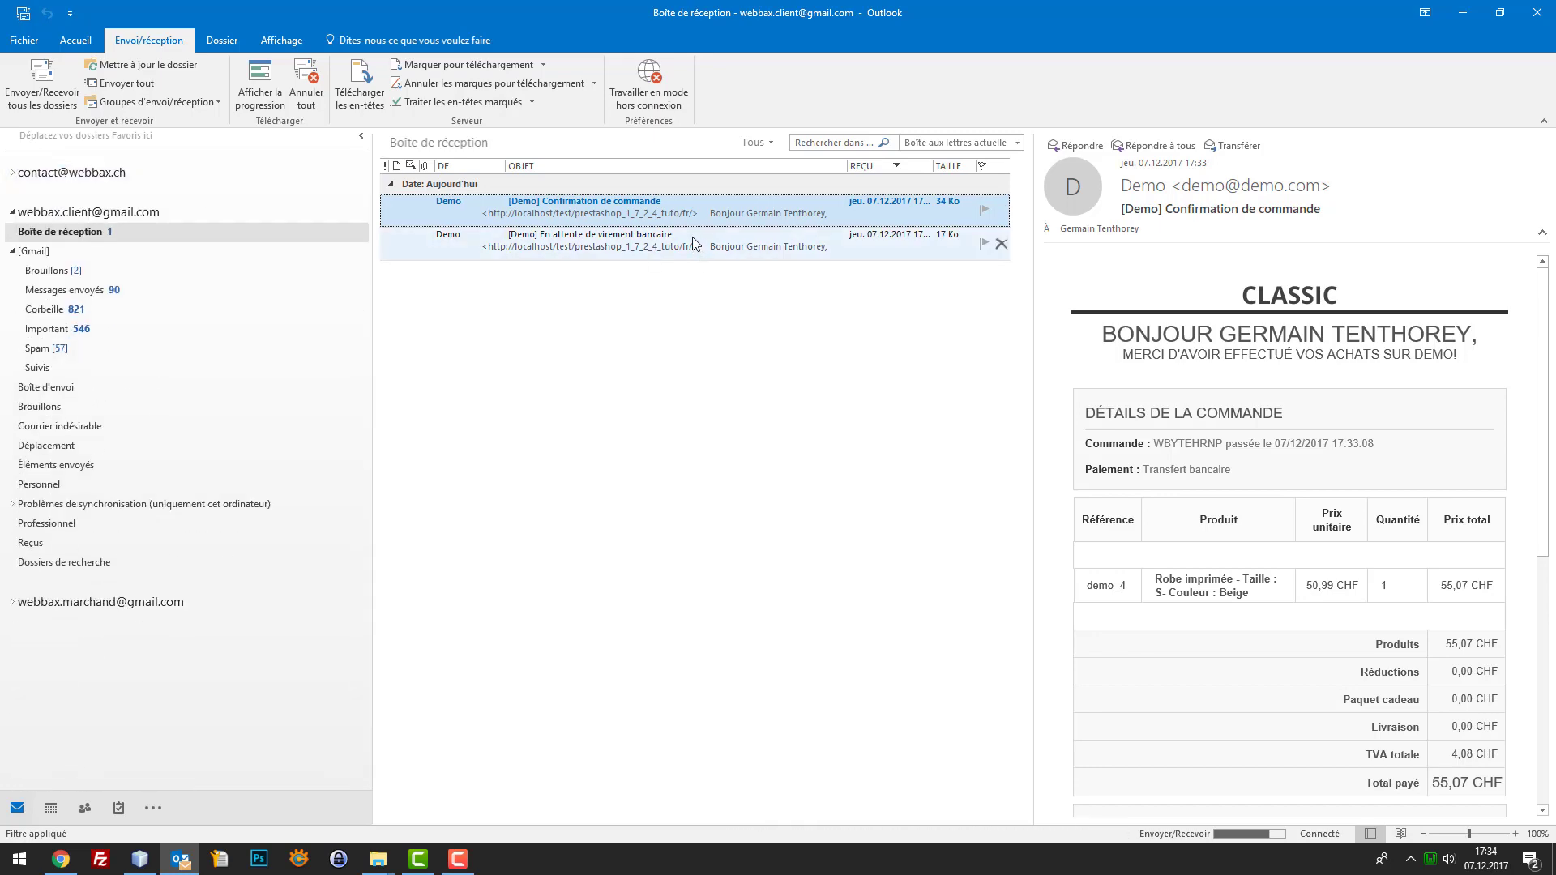
{"action": "left_click", "coordinate": [708, 213]}
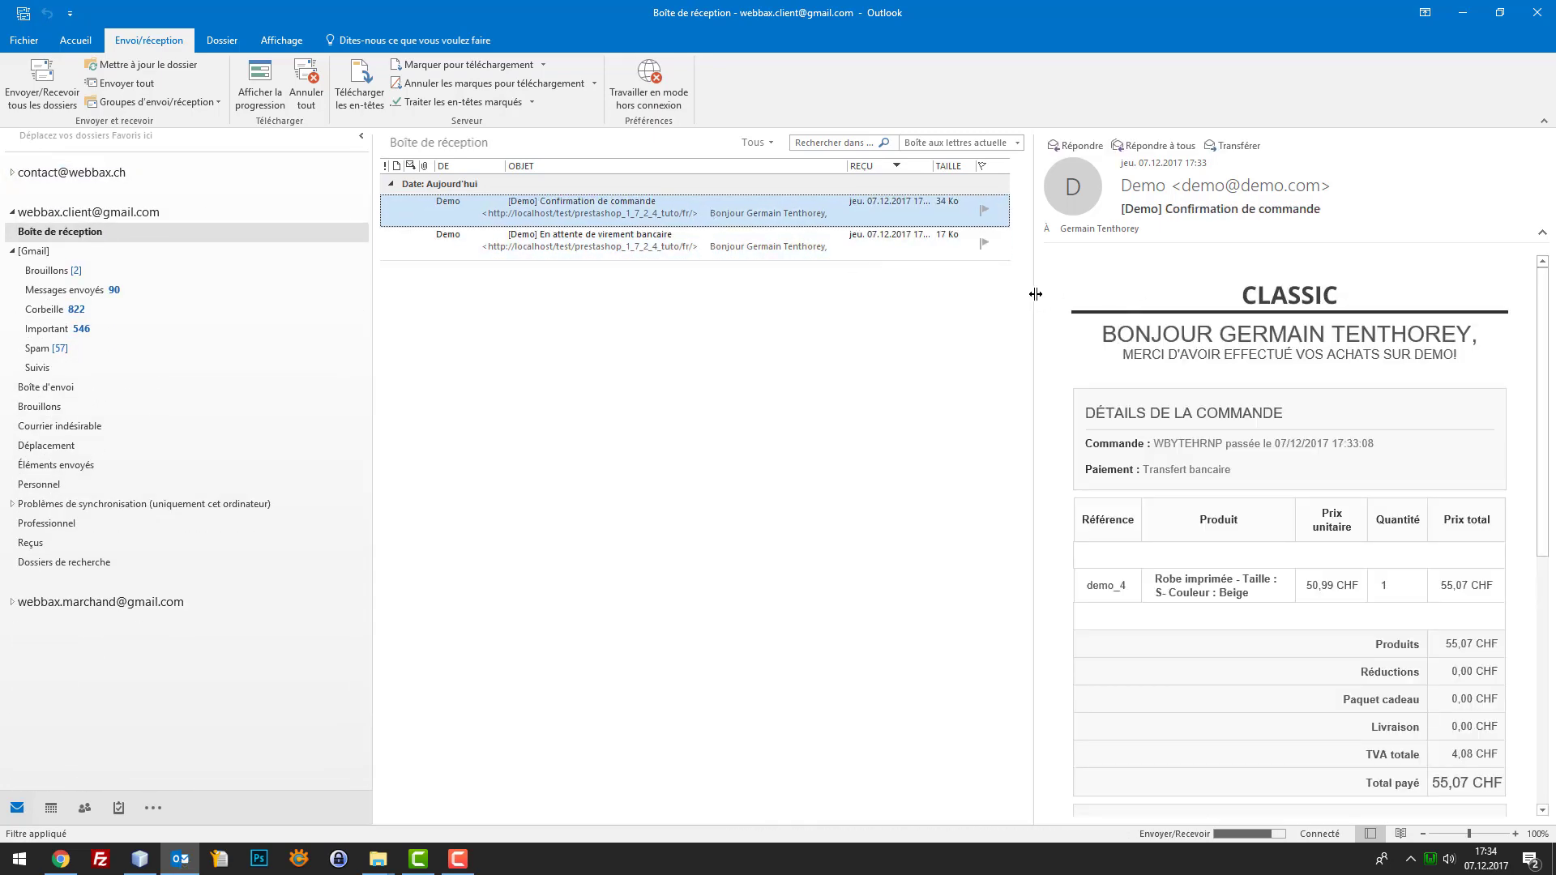
Widen the reading pane and scroll through the Confirmation de commande email's order details
{"action": "left_click_drag", "start_coordinate": [993, 282], "coordinate": [984, 279]}
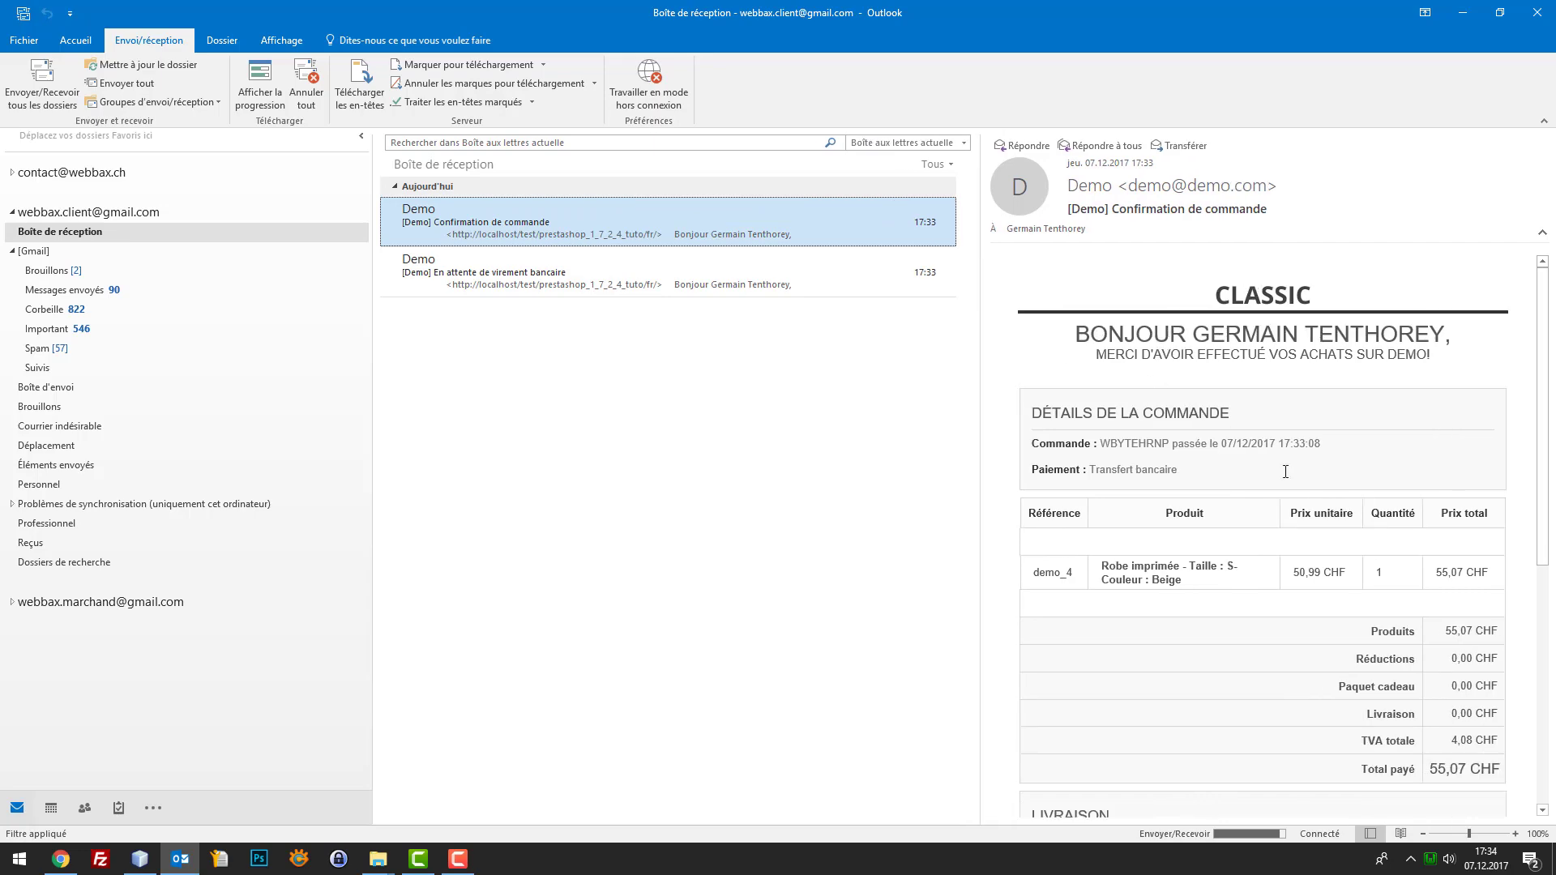
{"action": "scroll", "coordinate": [1310, 487], "scroll_direction": "down", "scroll_amount": 1}
{"action": "scroll", "coordinate": [1318, 517], "scroll_direction": "down", "scroll_amount": 1}
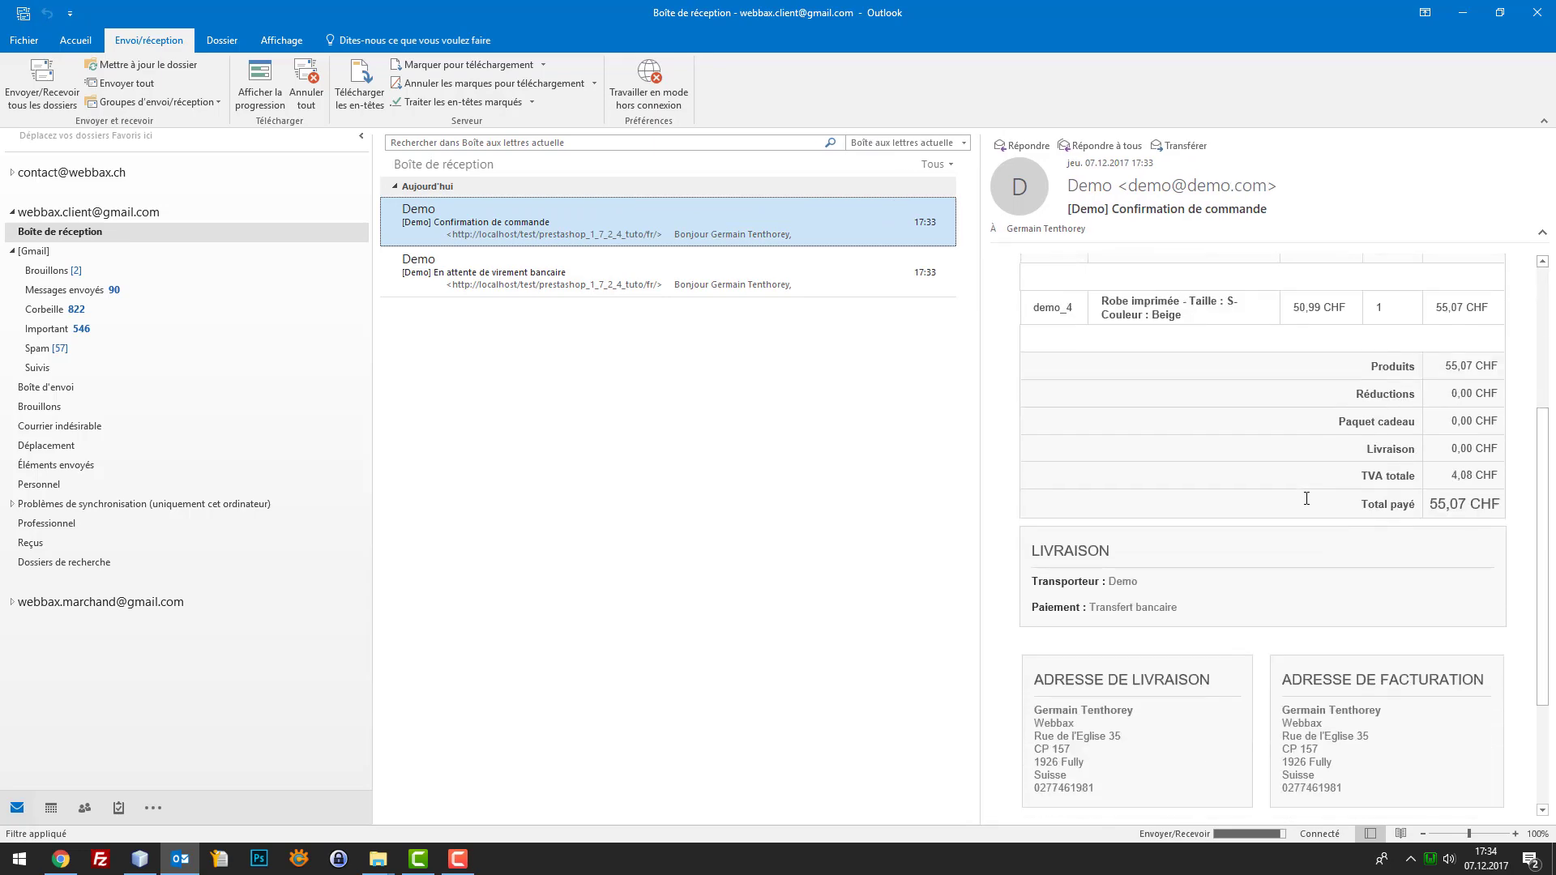
{"action": "scroll", "coordinate": [1296, 454], "scroll_direction": "up", "scroll_amount": 3}
{"action": "scroll", "coordinate": [1277, 395], "scroll_direction": "down", "scroll_amount": 1}
{"action": "scroll", "coordinate": [1296, 381], "scroll_direction": "up", "scroll_amount": 1}
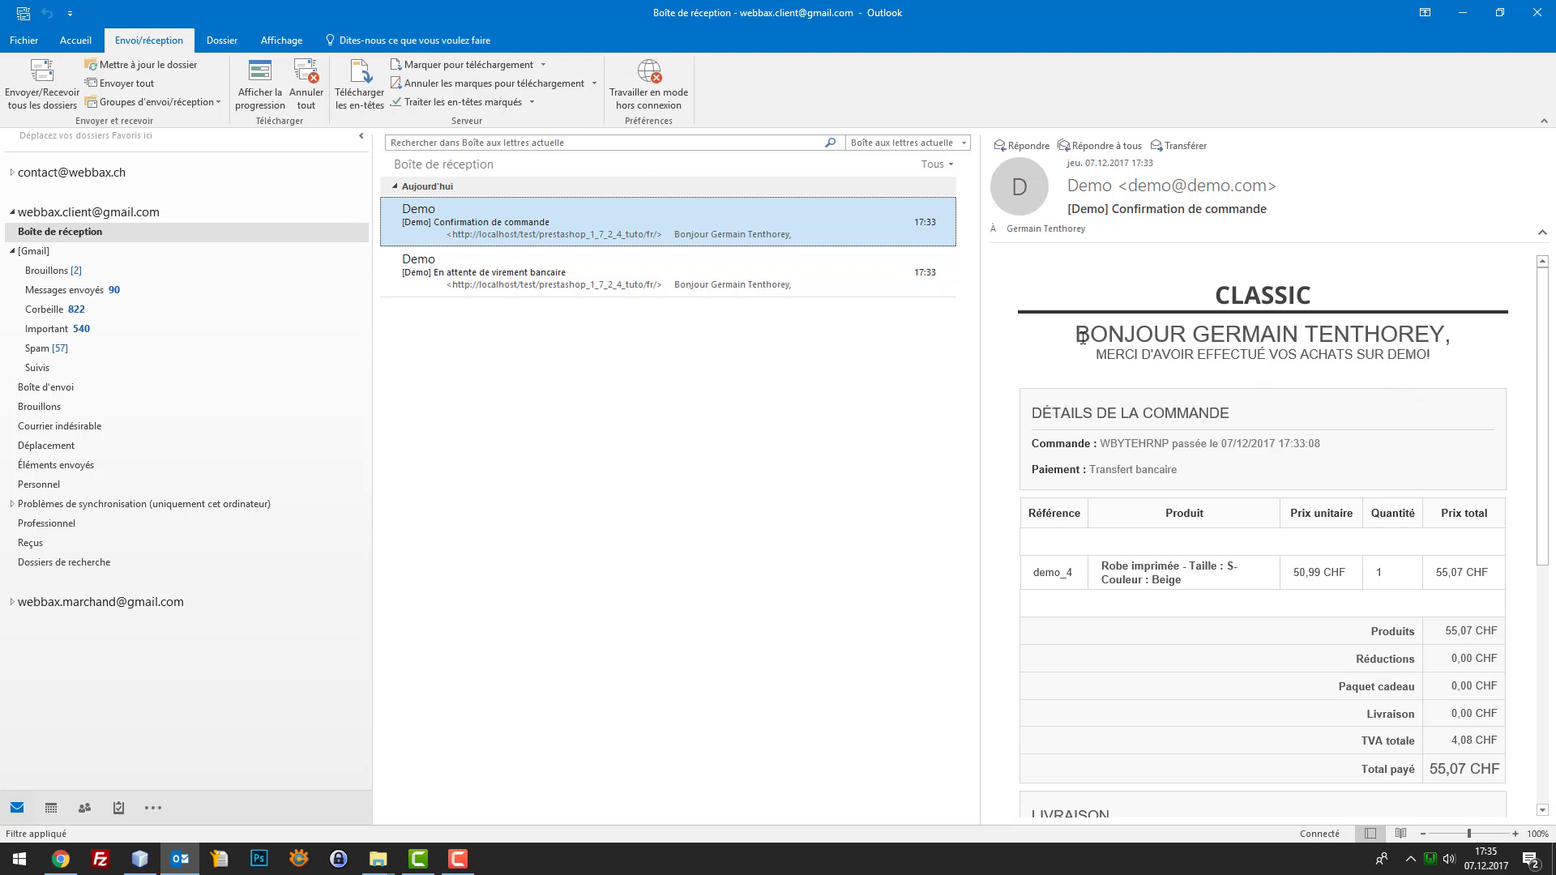
{"action": "left_click_drag", "start_coordinate": [1107, 334], "coordinate": [1171, 326]}
{"action": "left_click", "coordinate": [1244, 327]}
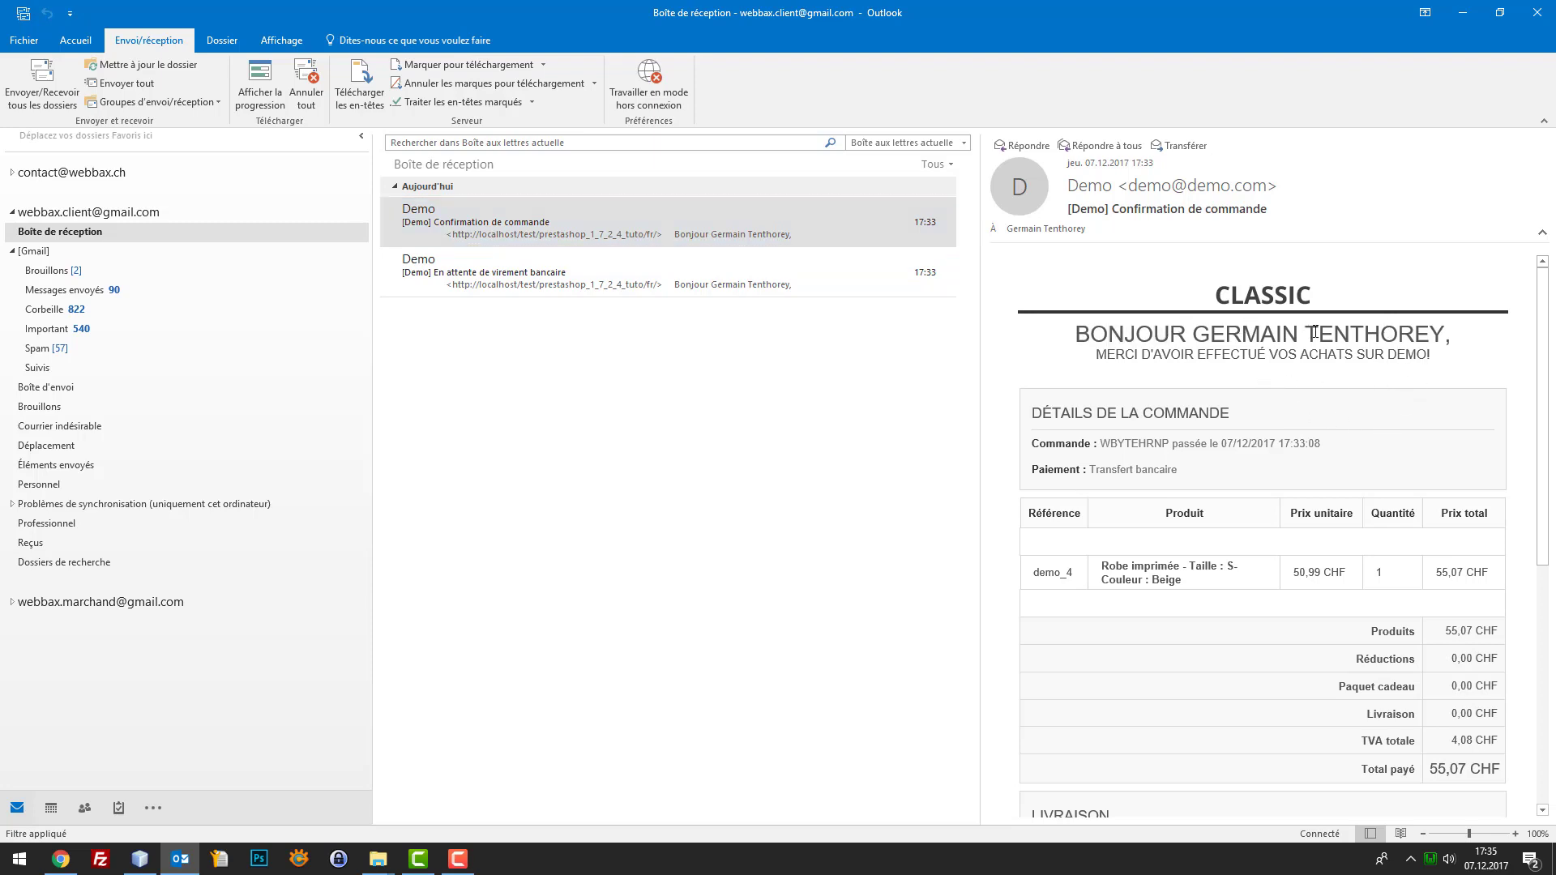
{"action": "left_click", "coordinate": [139, 859]}
Open mails/fr/order_conf.html in the NetBeans editor and scroll through its code
{"action": "left_click", "coordinate": [57, 343]}
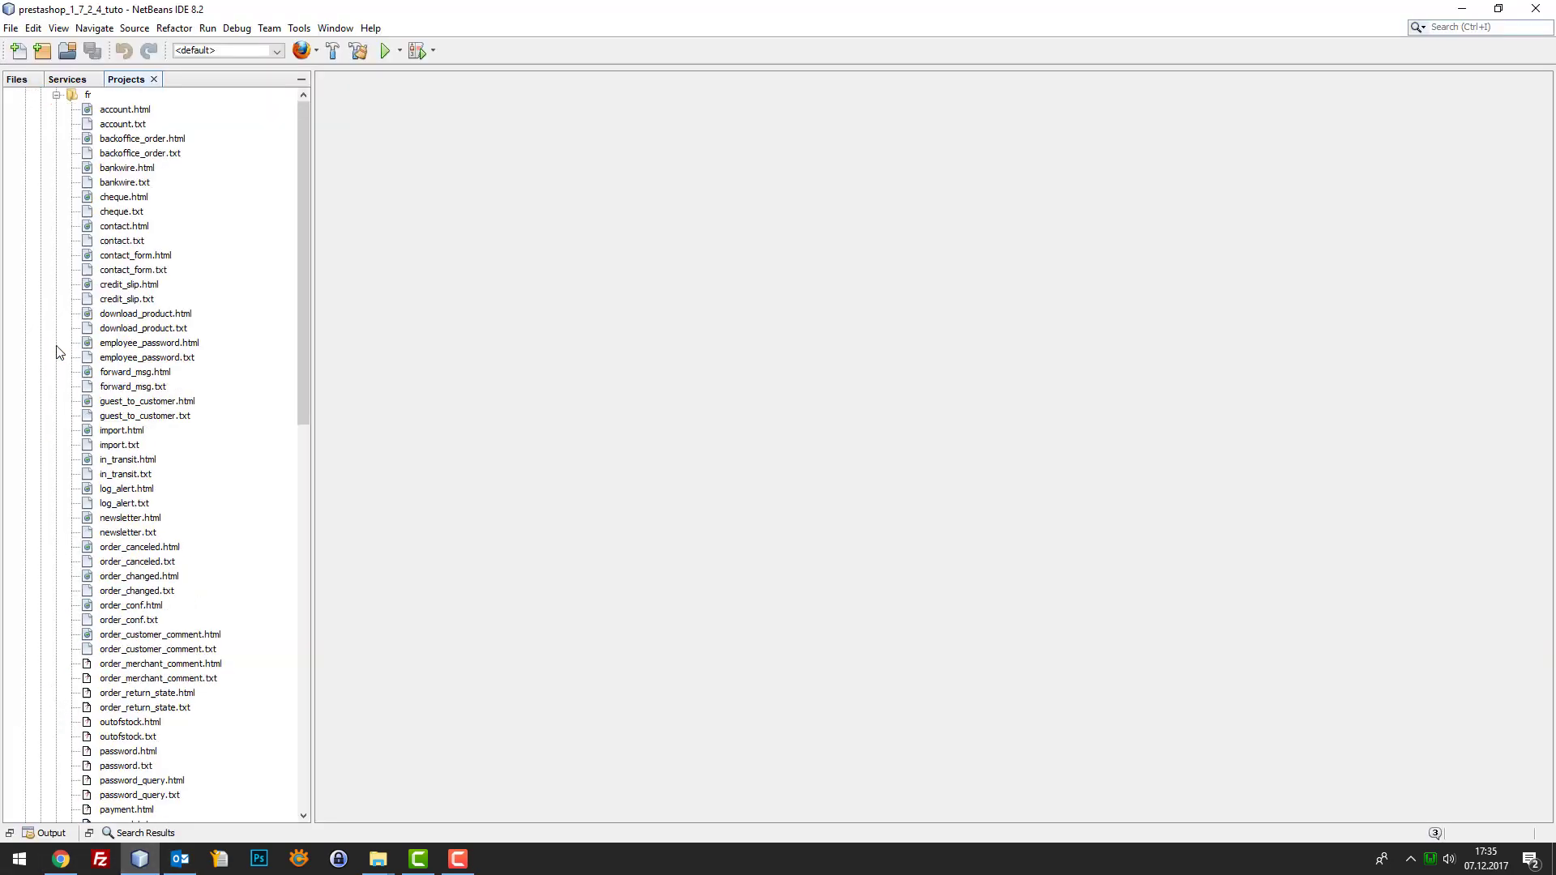
{"action": "scroll", "coordinate": [85, 308], "scroll_direction": "up", "scroll_amount": 3}
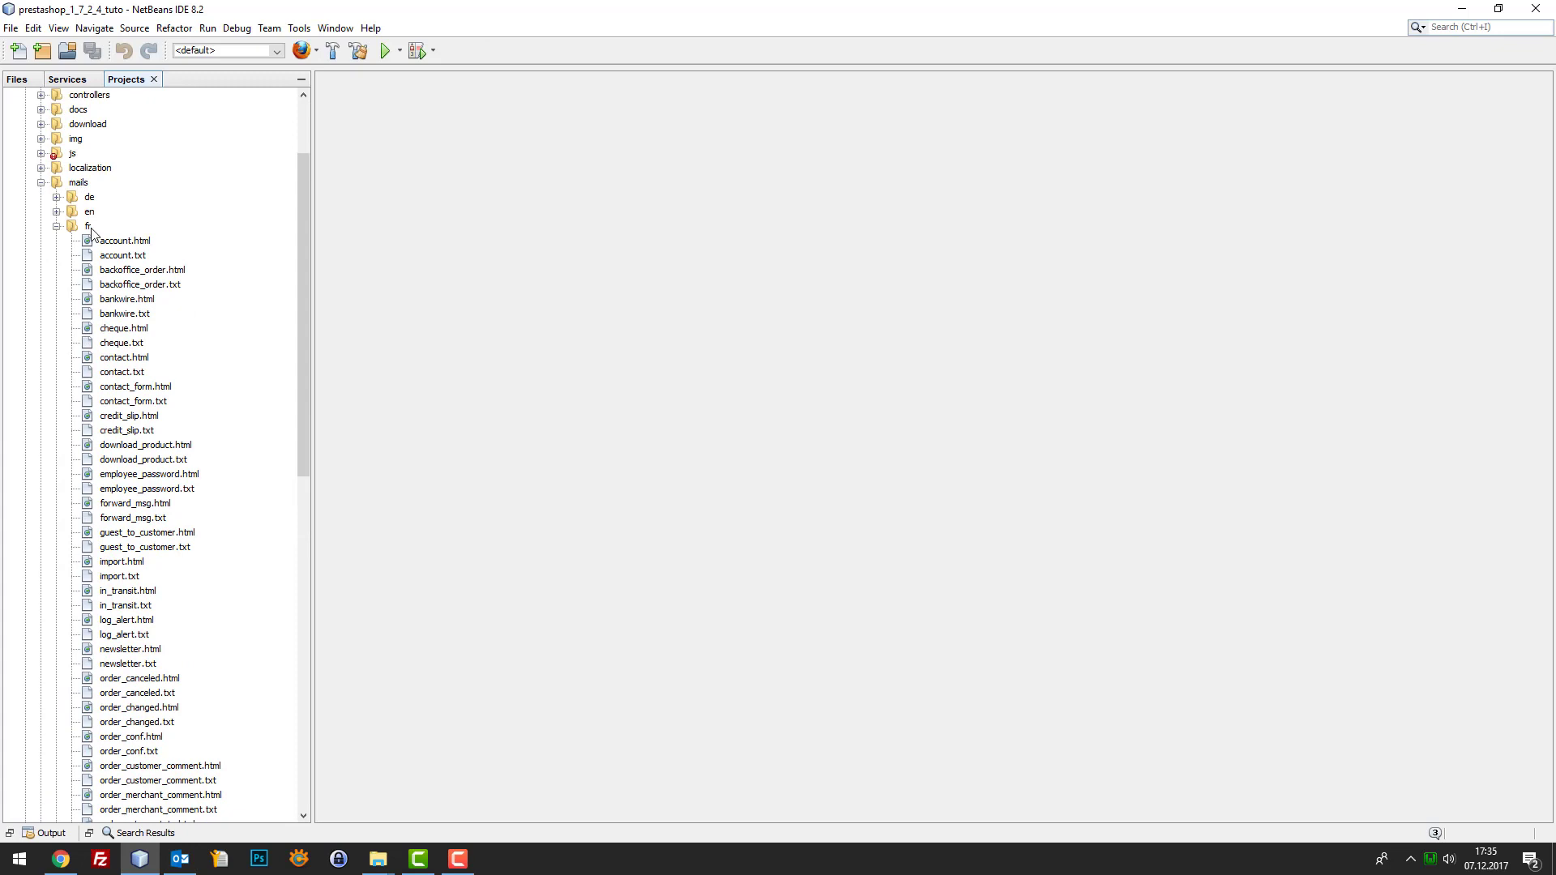
{"action": "left_click", "coordinate": [87, 226]}
{"action": "left_click", "coordinate": [104, 332]}
{"action": "scroll", "coordinate": [148, 632], "scroll_direction": "down", "scroll_amount": 2}
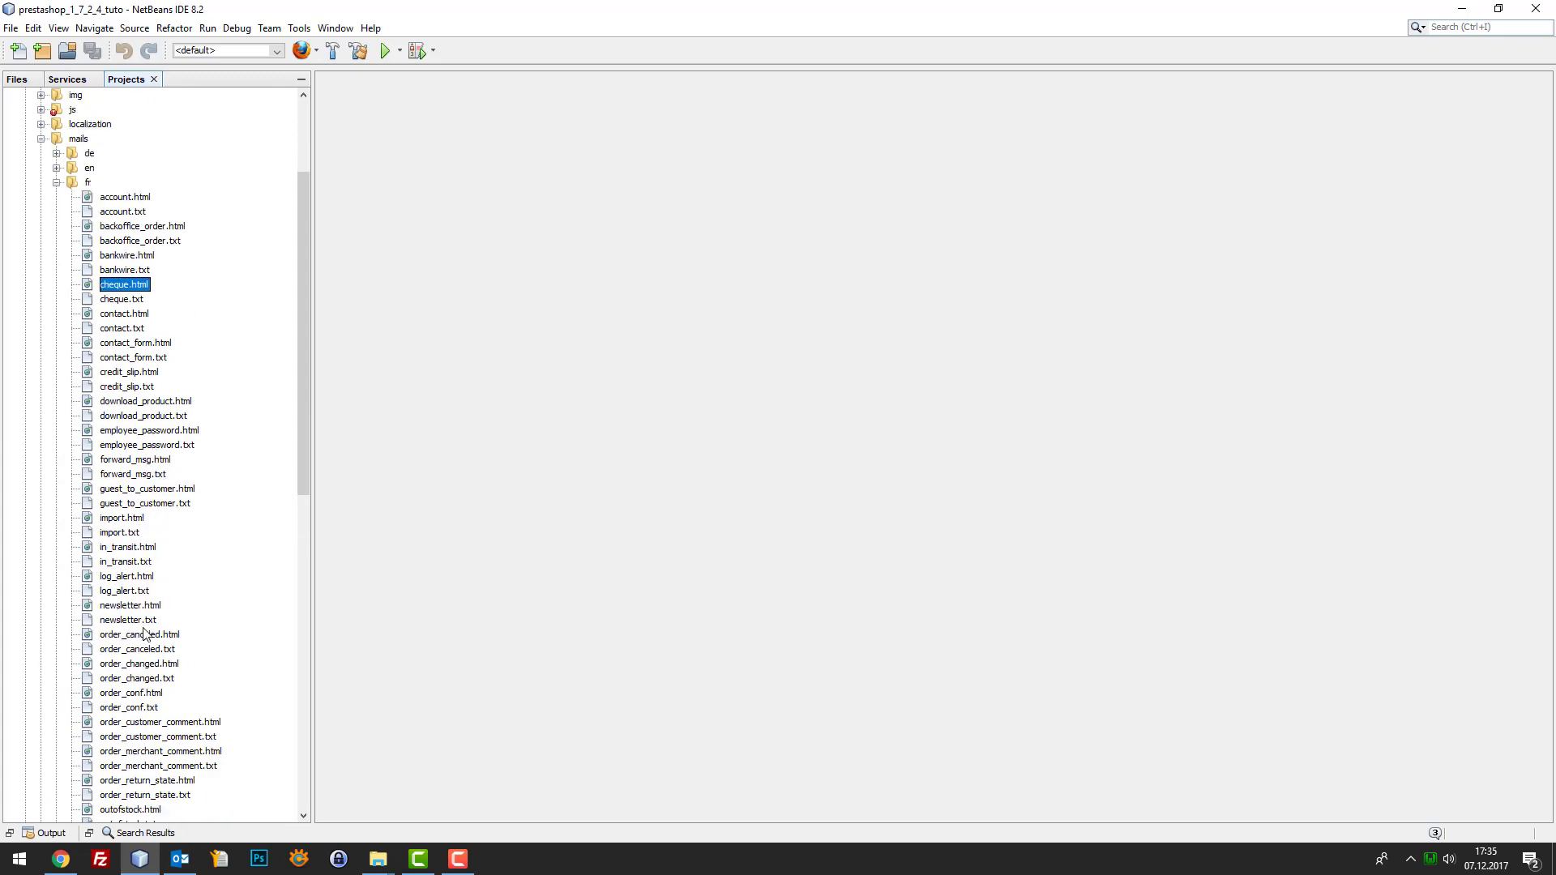
{"action": "left_click", "coordinate": [144, 653]}
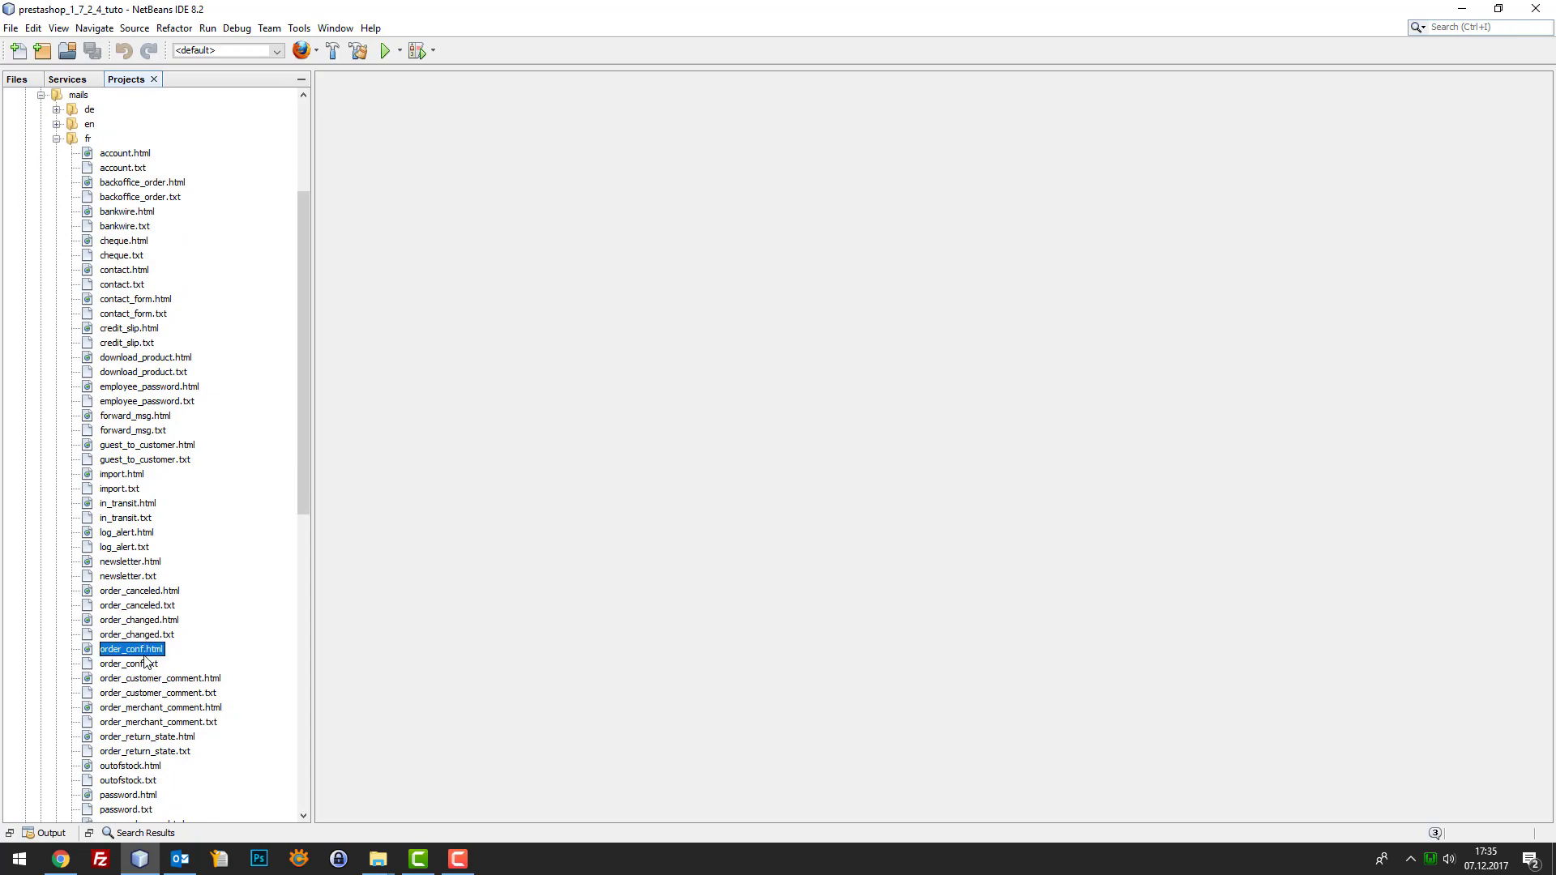
{"action": "double_click", "coordinate": [144, 653]}
{"action": "scroll", "coordinate": [1307, 235], "scroll_direction": "down", "scroll_amount": 15}
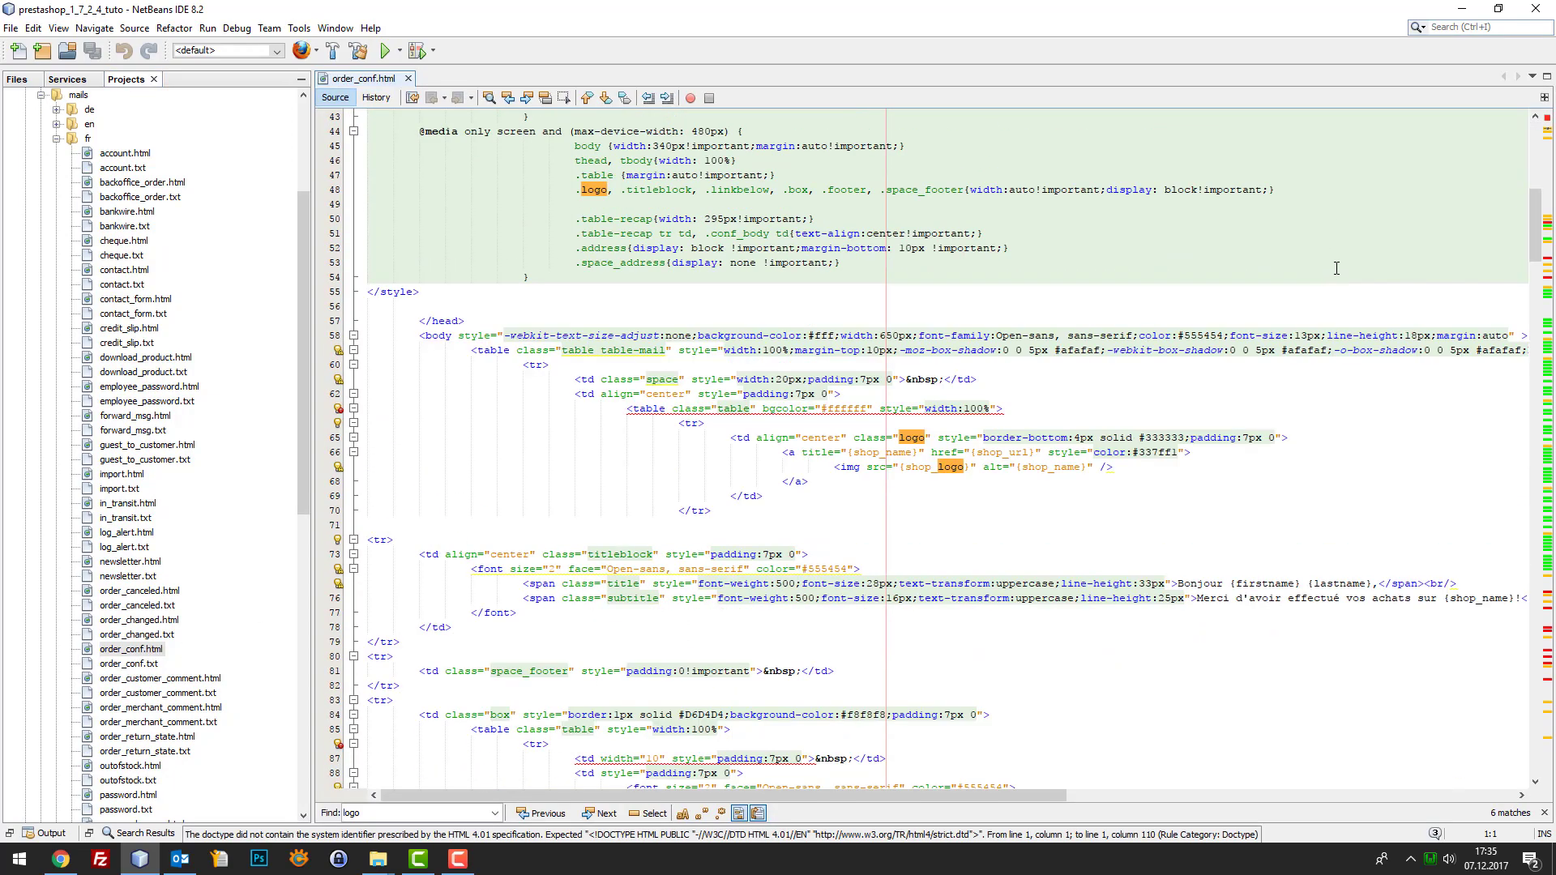
{"action": "scroll", "coordinate": [1306, 235], "scroll_direction": "down", "scroll_amount": 2}
{"action": "scroll", "coordinate": [1287, 241], "scroll_direction": "up", "scroll_amount": 18}
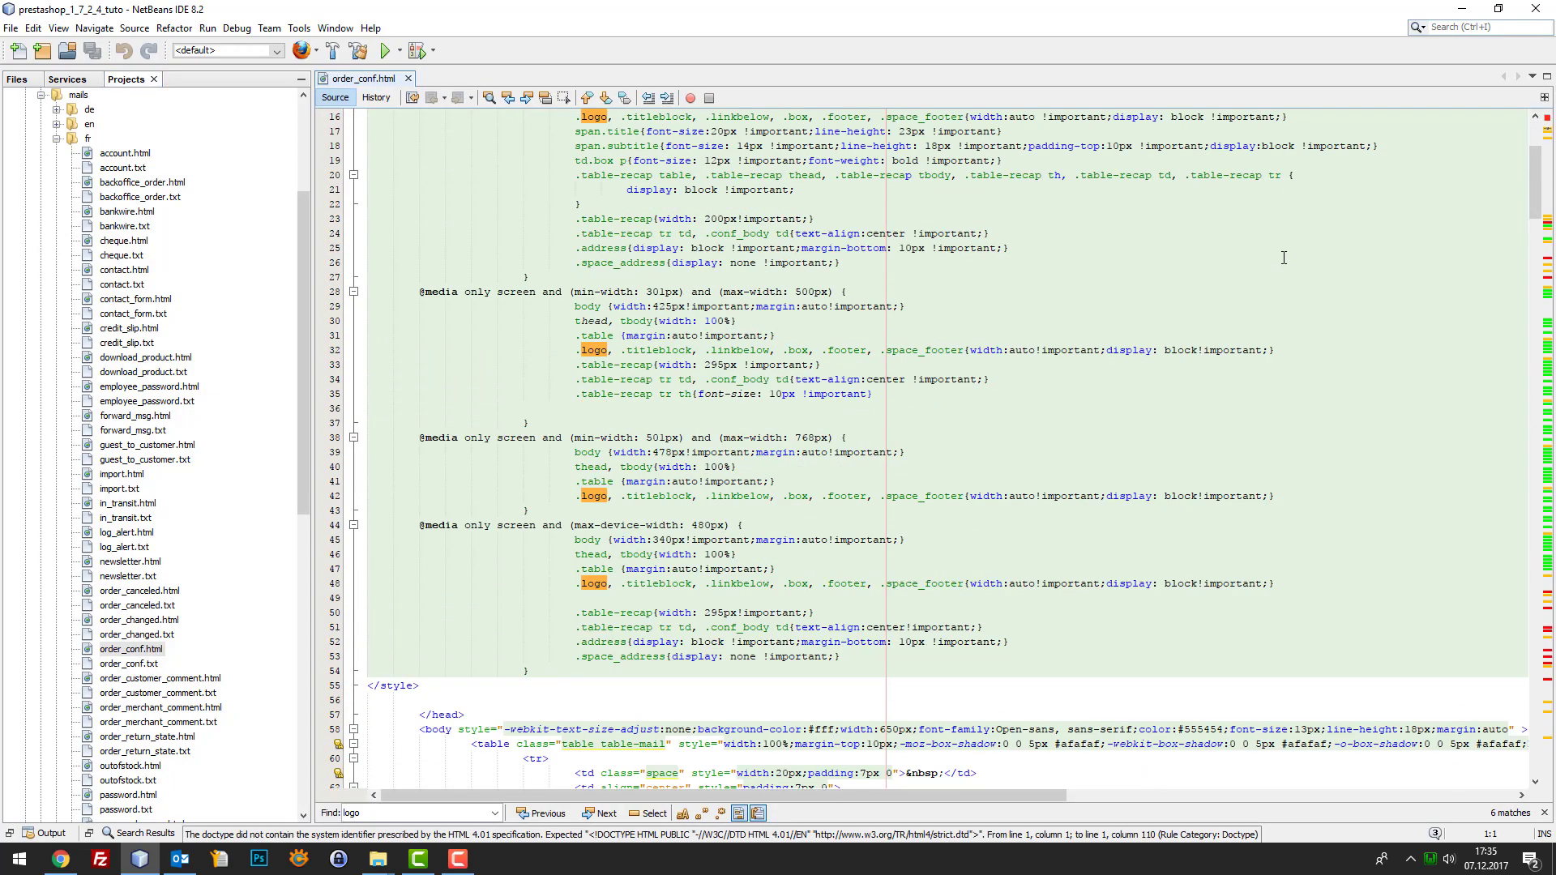
{"action": "scroll", "coordinate": [1285, 268], "scroll_direction": "down", "scroll_amount": 7}
{"action": "scroll", "coordinate": [1285, 268], "scroll_direction": "down", "scroll_amount": 11}
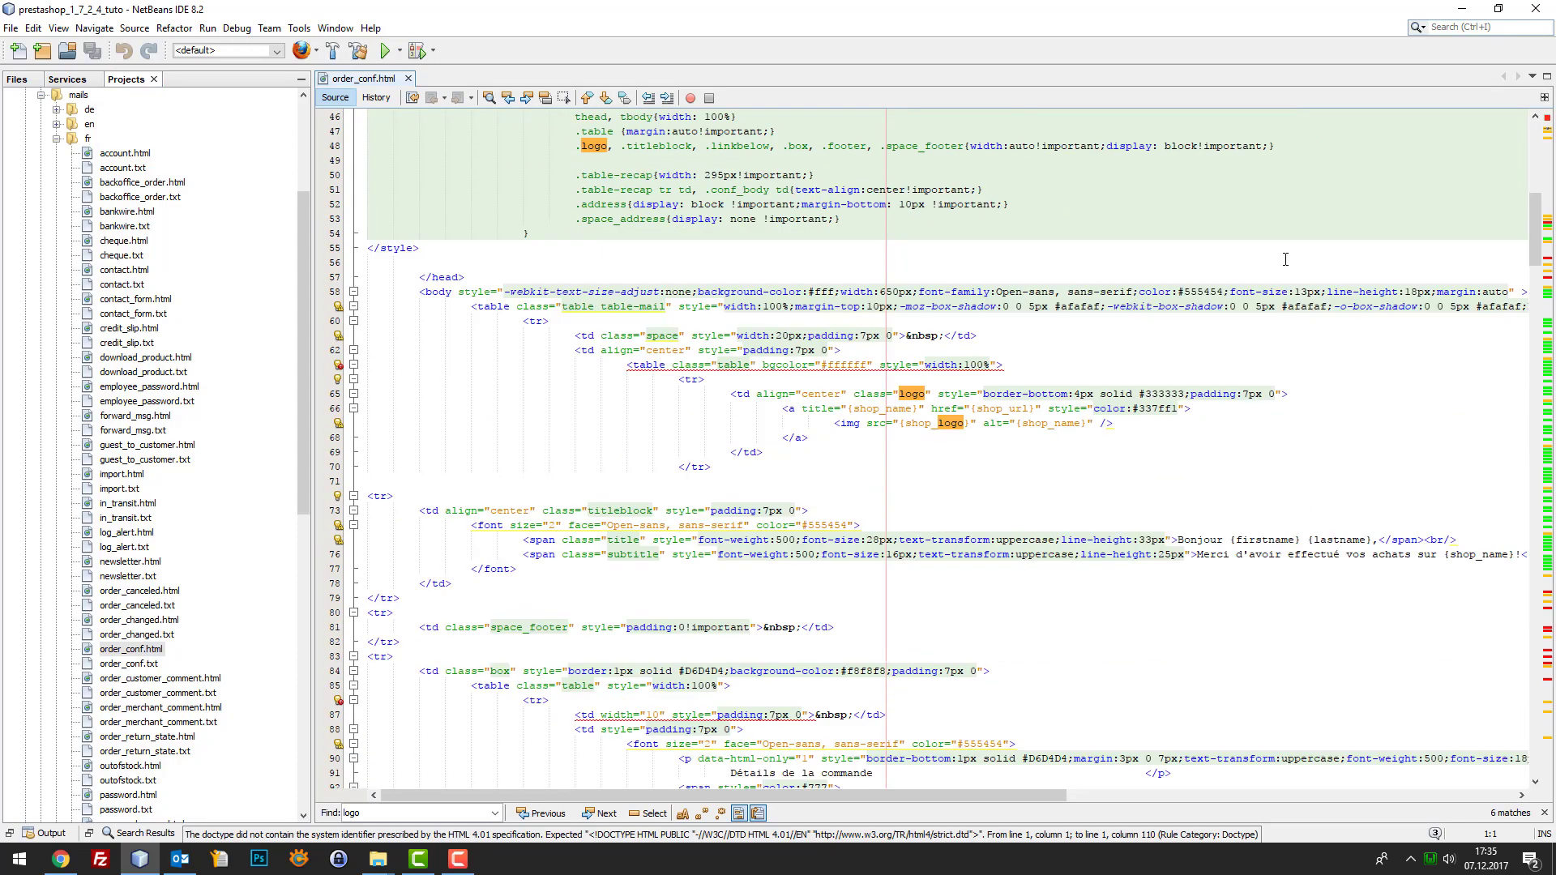
{"action": "scroll", "coordinate": [1271, 273], "scroll_direction": "down", "scroll_amount": 6}
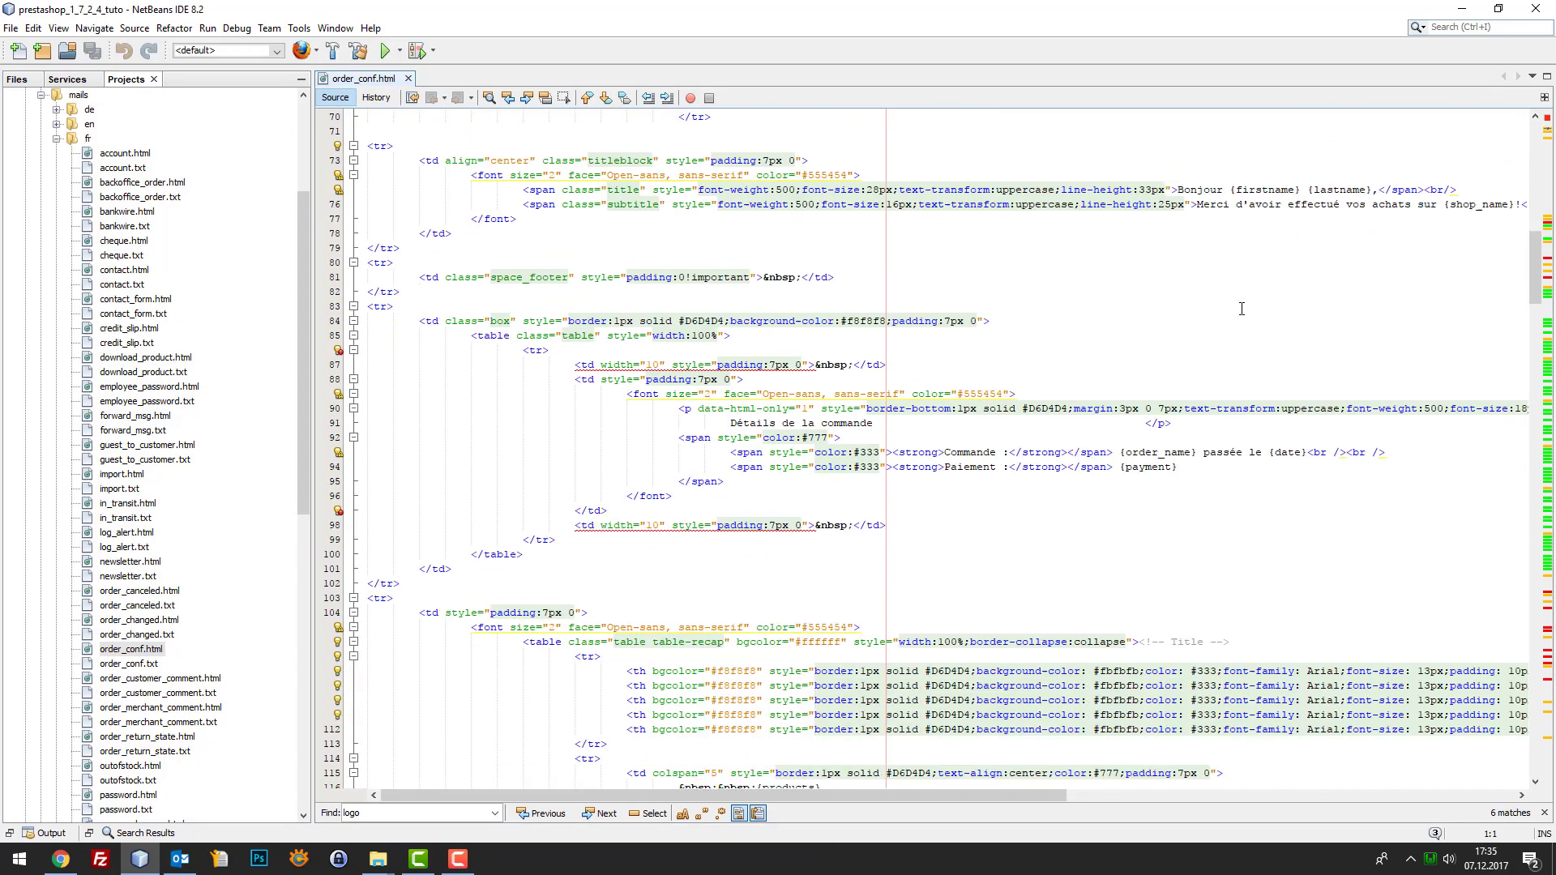
{"action": "left_click", "coordinate": [1231, 305]}
{"action": "scroll", "coordinate": [1229, 296], "scroll_direction": "up", "scroll_amount": 9}
{"action": "scroll", "coordinate": [1230, 296], "scroll_direction": "up", "scroll_amount": 5}
{"action": "left_click", "coordinate": [1233, 292]}
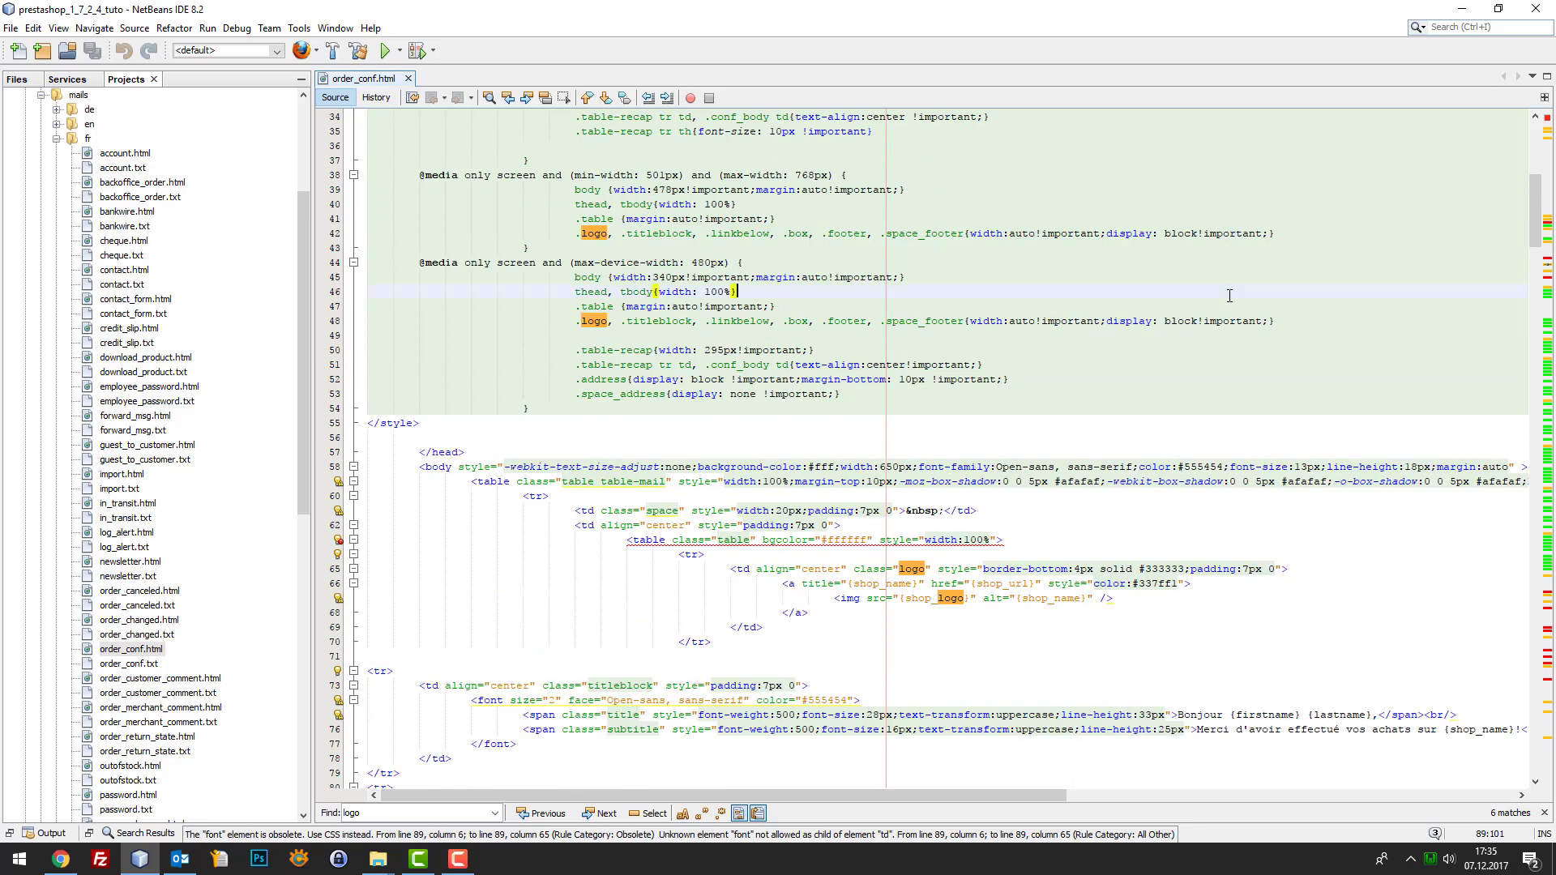
Search the template for 'logo' and jump to its match on line 67
{"action": "key", "text": "ctrl+f"}
{"action": "type", "text": "firnst"}
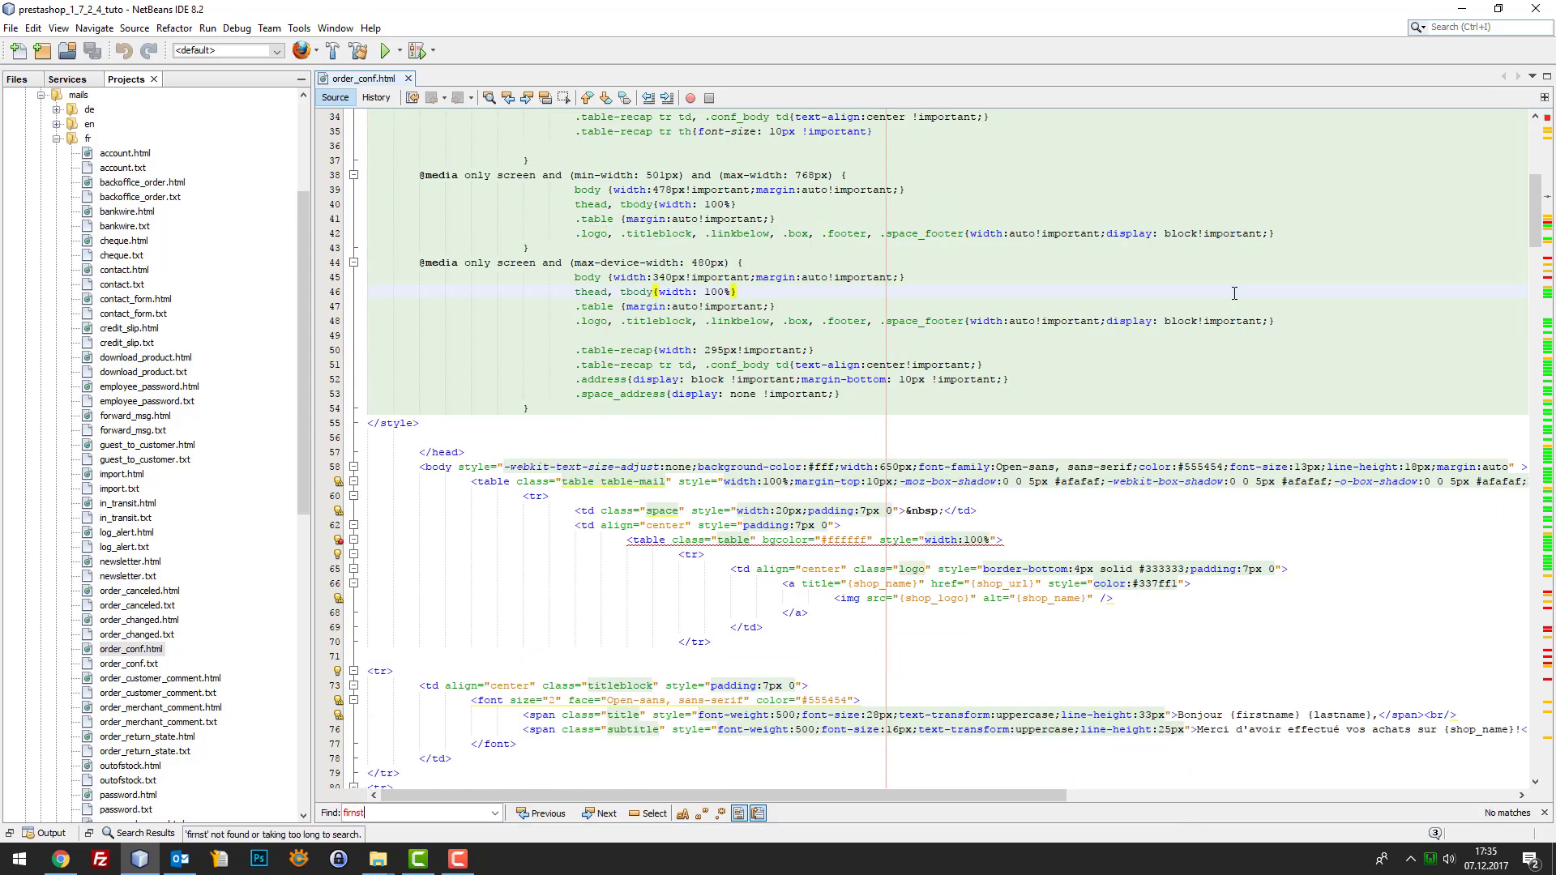
{"action": "key", "text": "ctrl+a"}
{"action": "type", "text": "t"}
{"action": "key", "text": "BackSpace"}
{"action": "type", "text": "logo"}
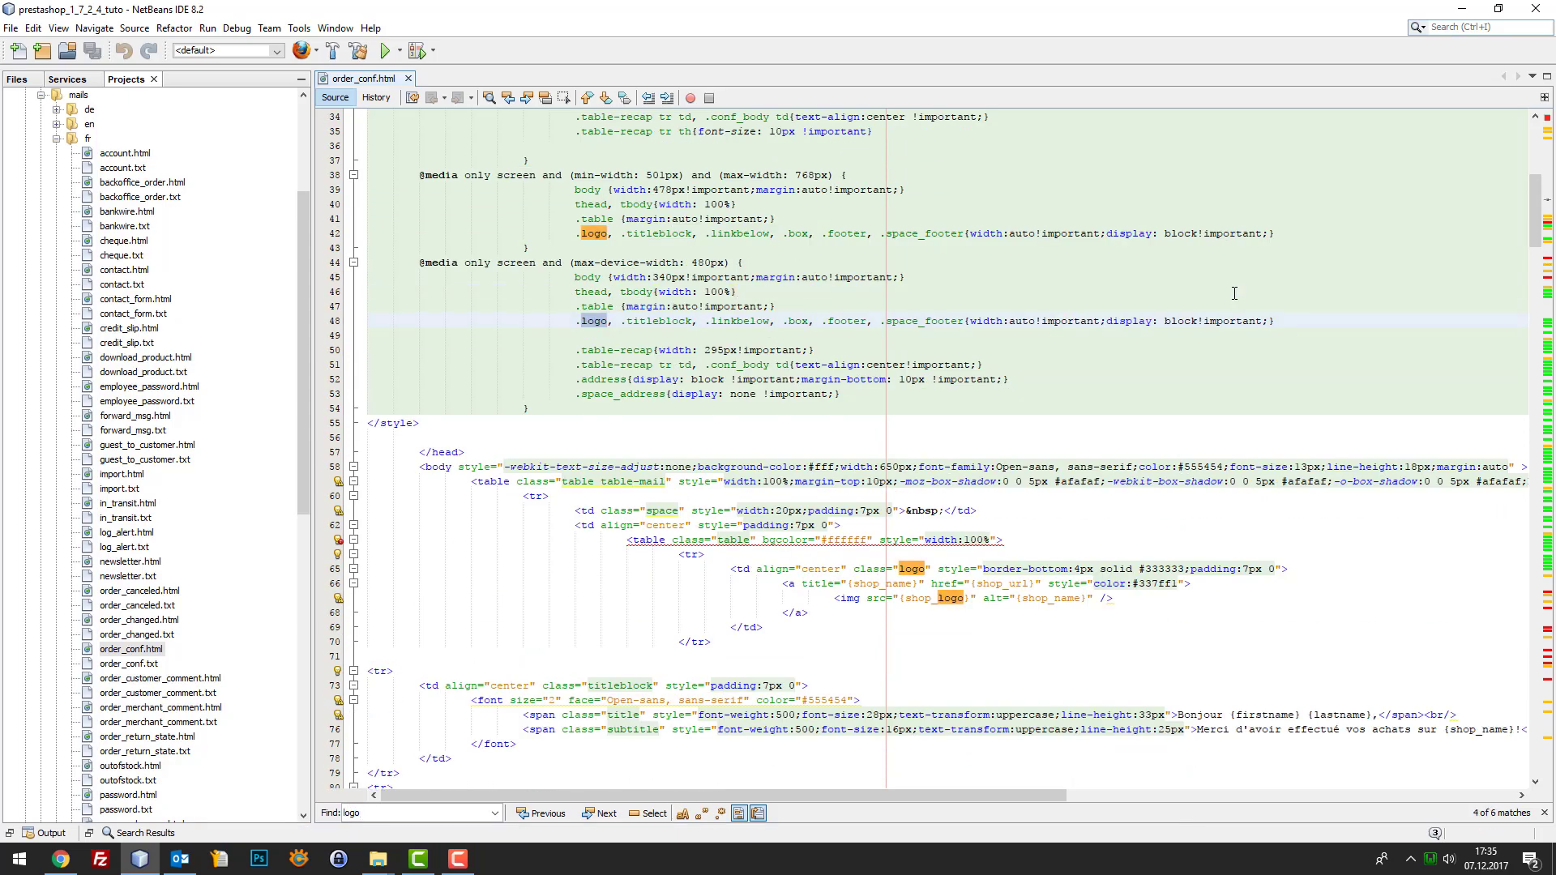
{"action": "key", "text": "Return"}
{"action": "key", "text": "Return"}
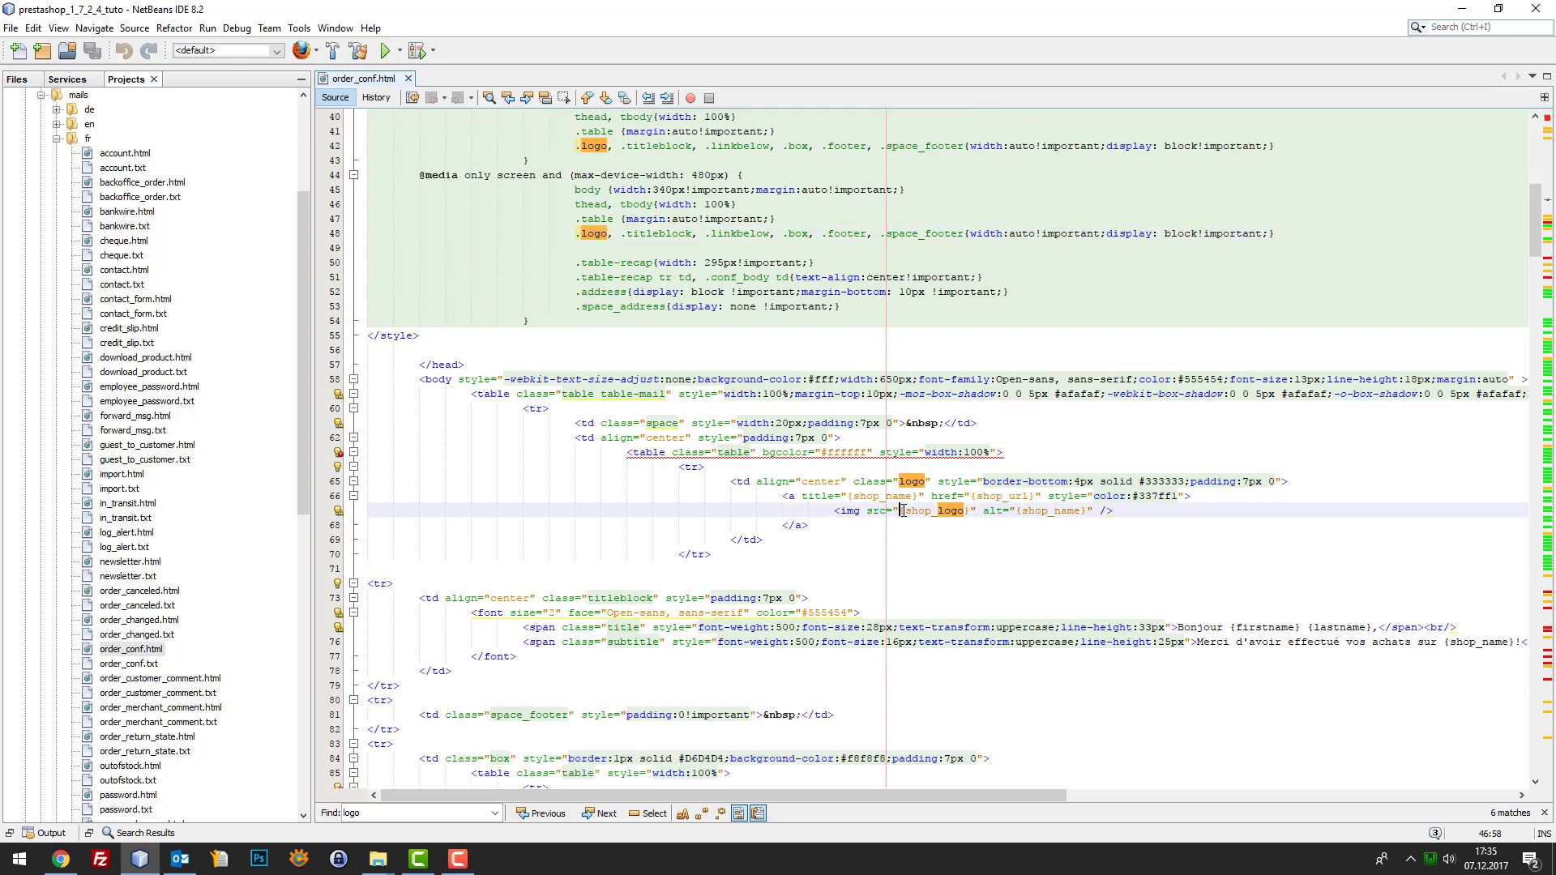
{"action": "scroll", "coordinate": [860, 486], "scroll_direction": "down", "scroll_amount": 9}
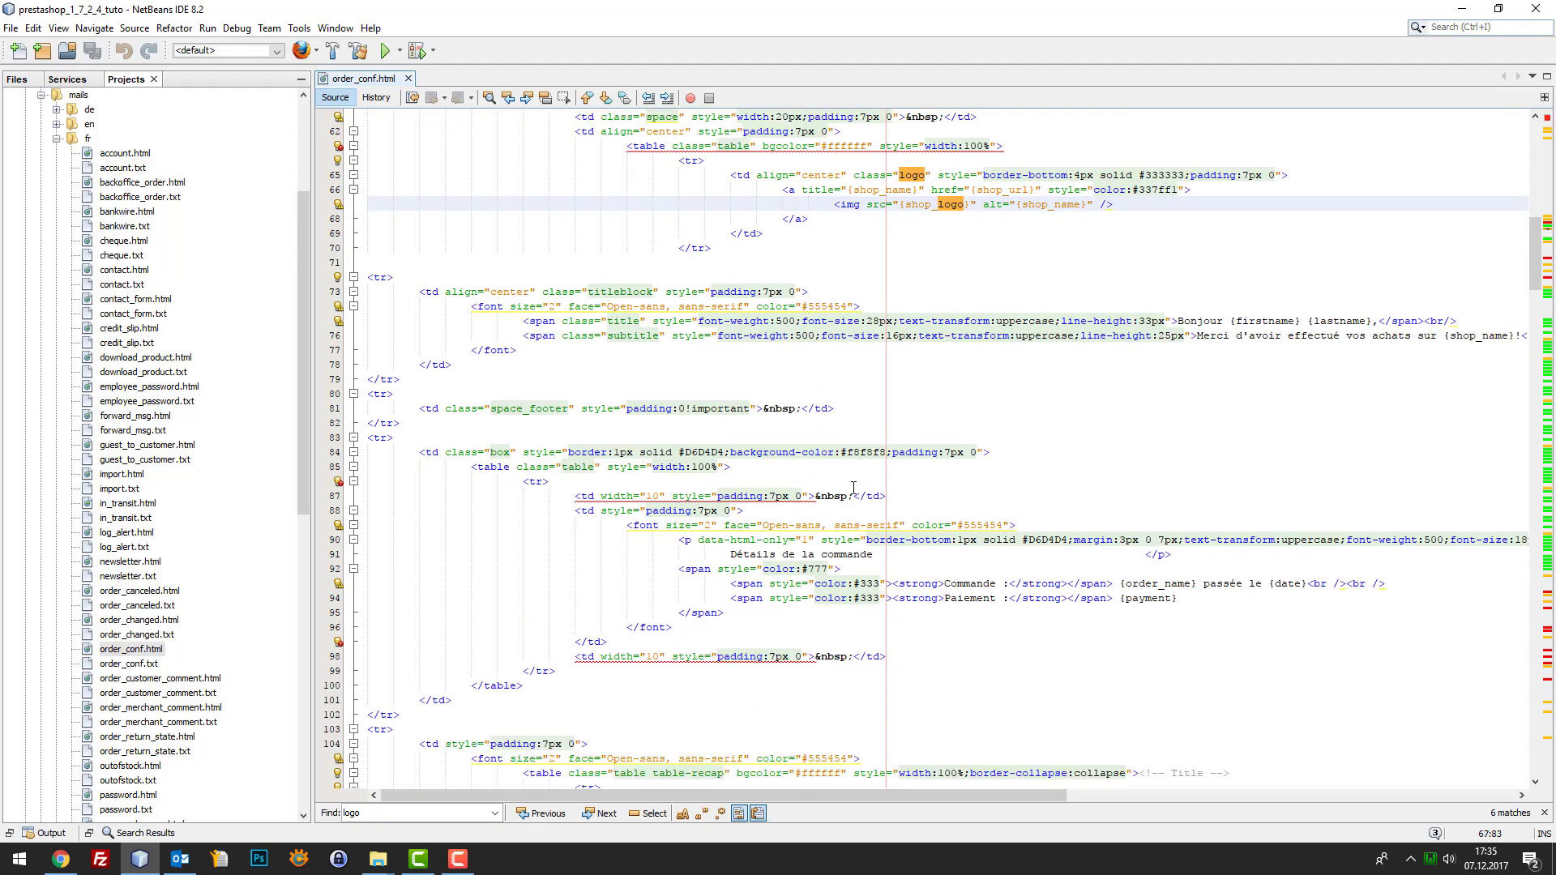
{"action": "scroll", "coordinate": [855, 484], "scroll_direction": "up", "scroll_amount": 1}
{"action": "scroll", "coordinate": [971, 669], "scroll_direction": "up", "scroll_amount": 4}
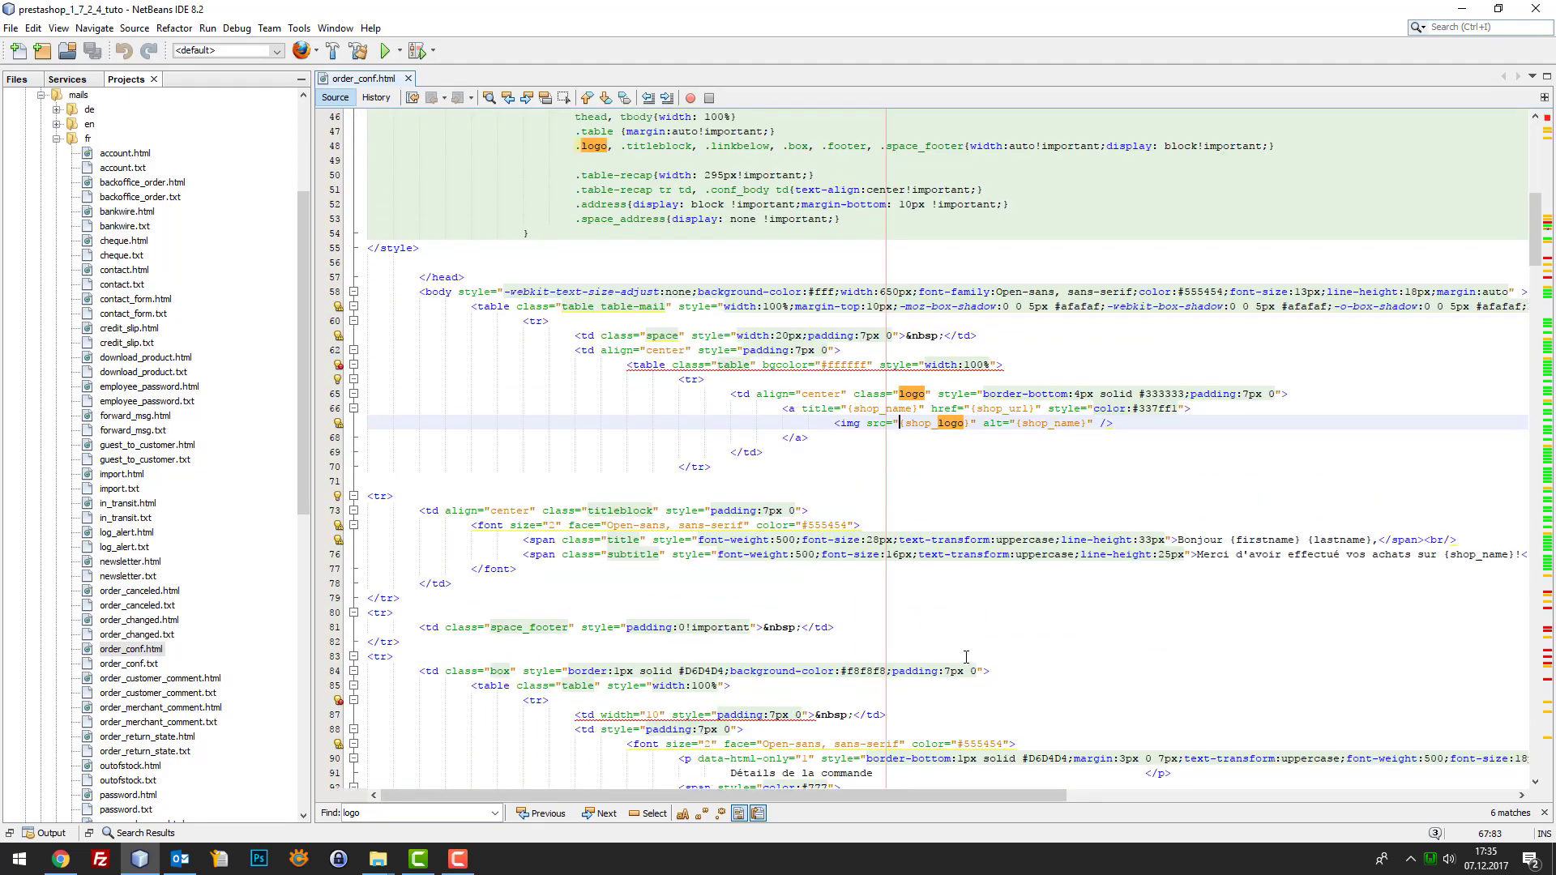
Search for 'bonjour' and place the caret before {lastname} on line 75
{"action": "left_click", "coordinate": [795, 231]}
{"action": "type", "text": "bonjour"}
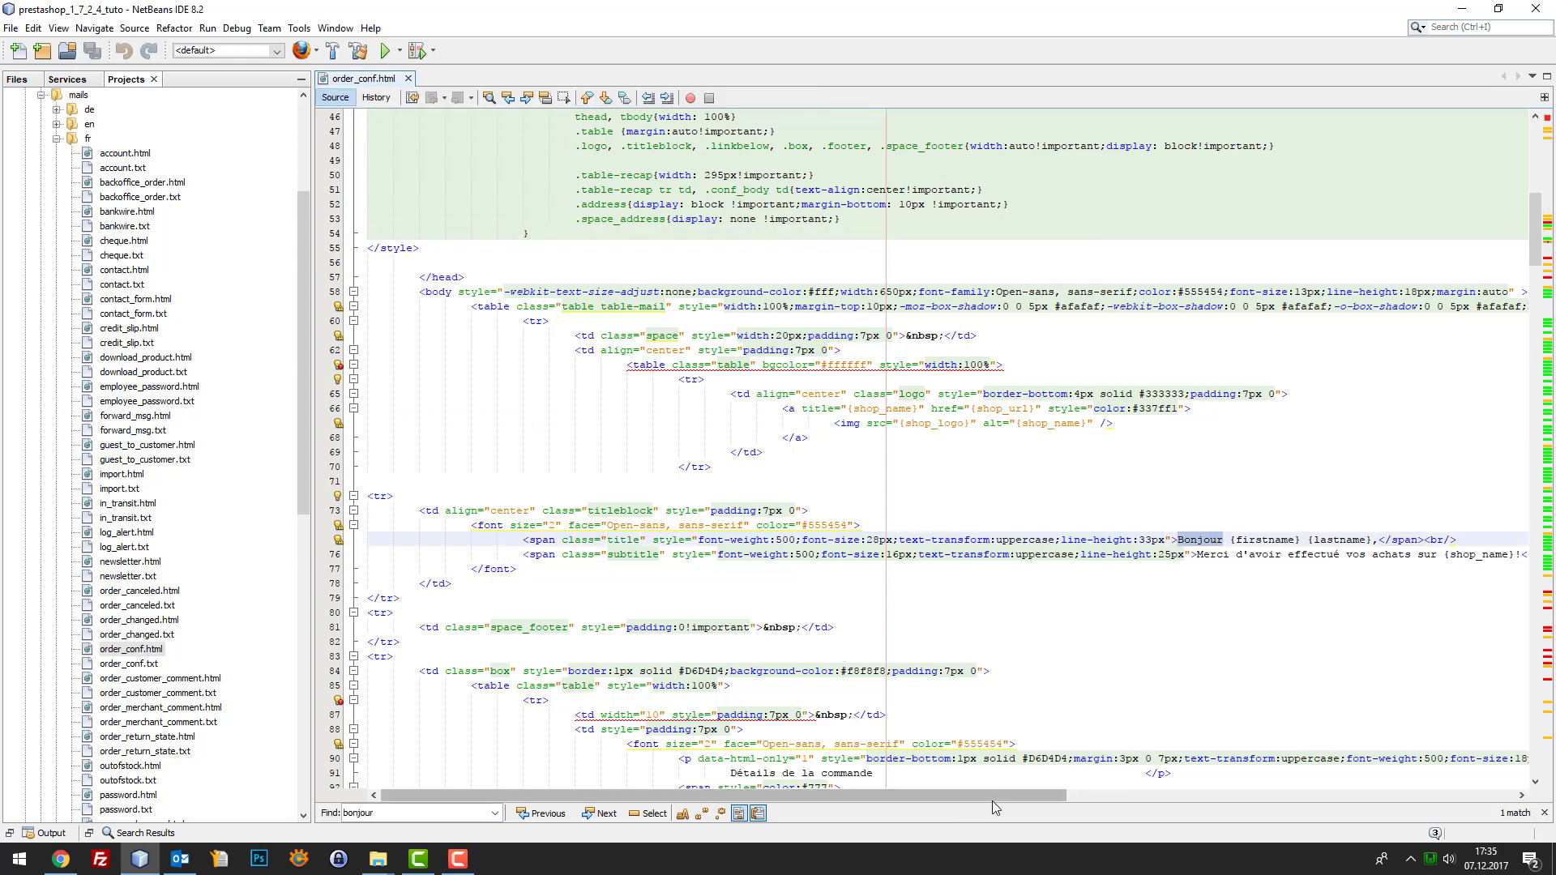
{"action": "scroll", "coordinate": [991, 801], "scroll_direction": "right", "scroll_amount": 3}
{"action": "left_click", "coordinate": [1092, 540]}
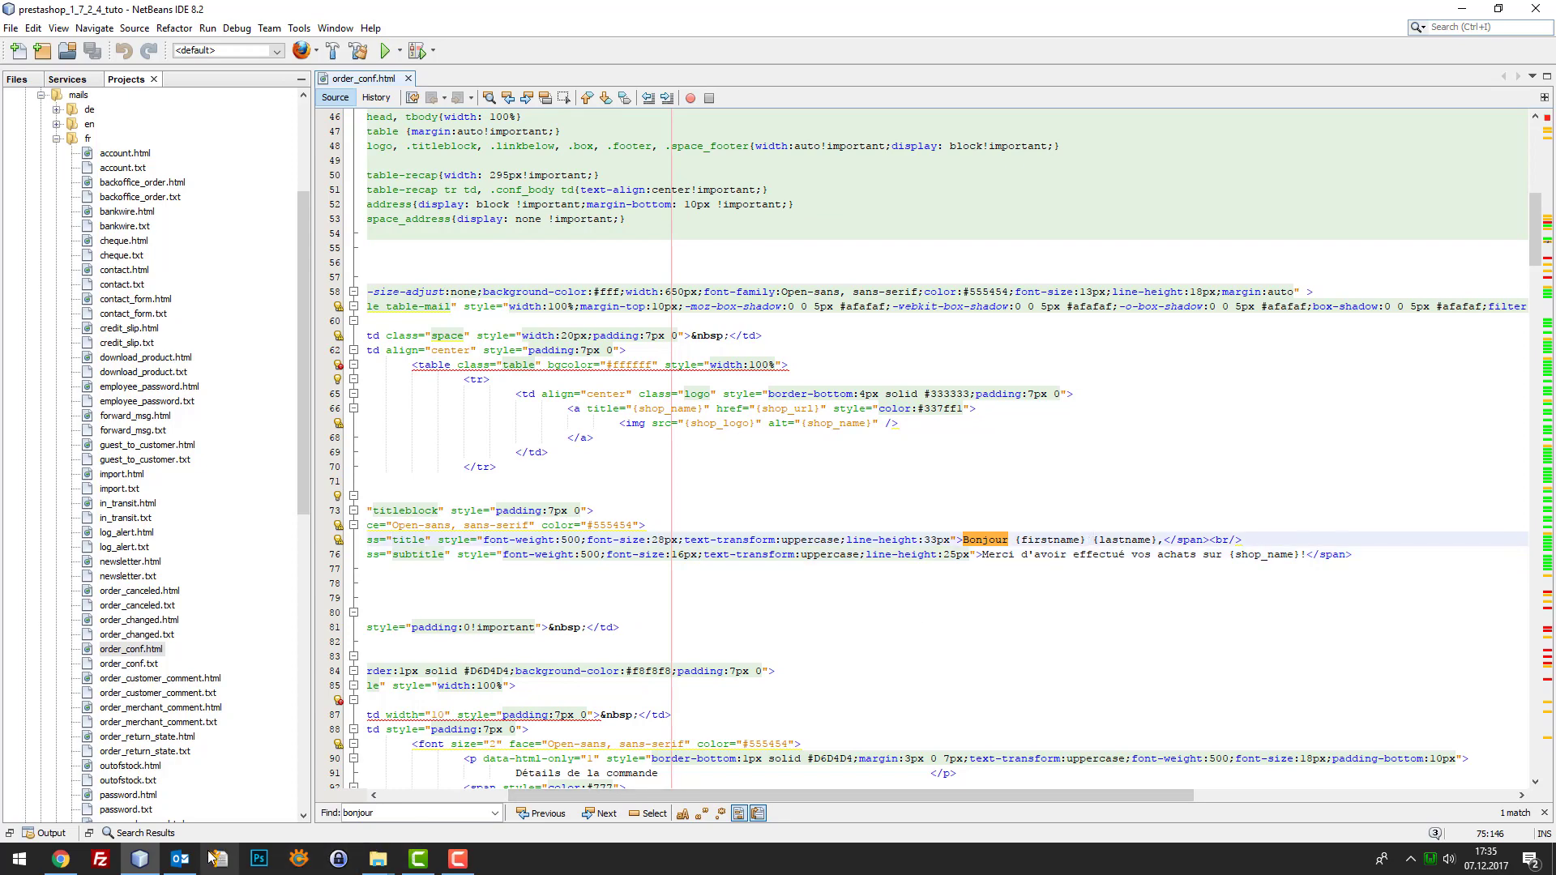
Delete ' {lastname}' so line 75 reads Bonjour {firstname}
{"action": "left_click", "coordinate": [180, 859]}
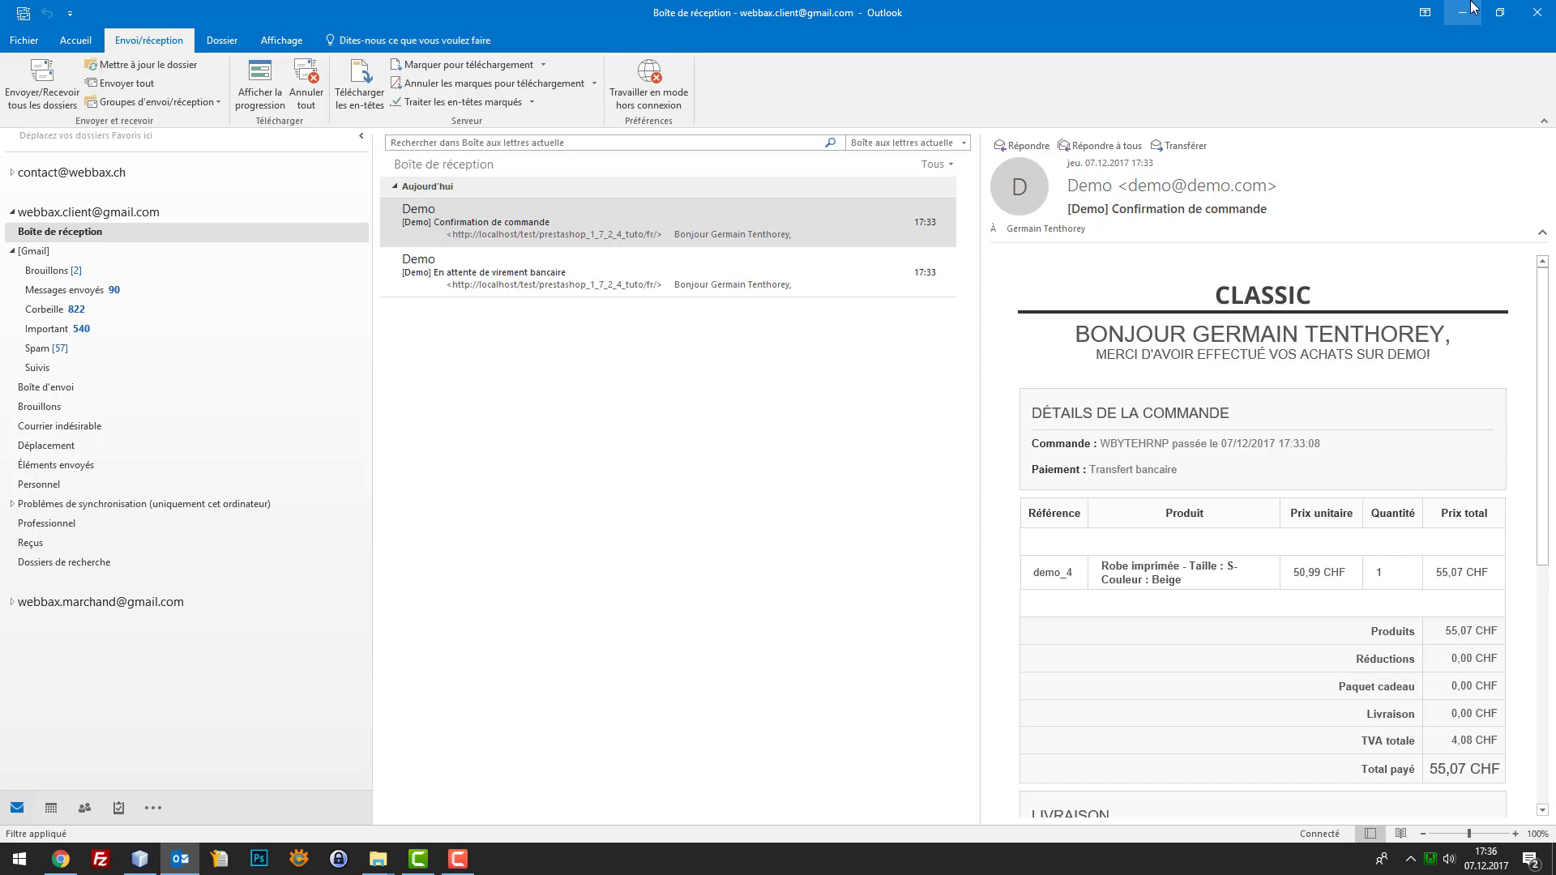
{"action": "left_click", "coordinate": [1472, 7]}
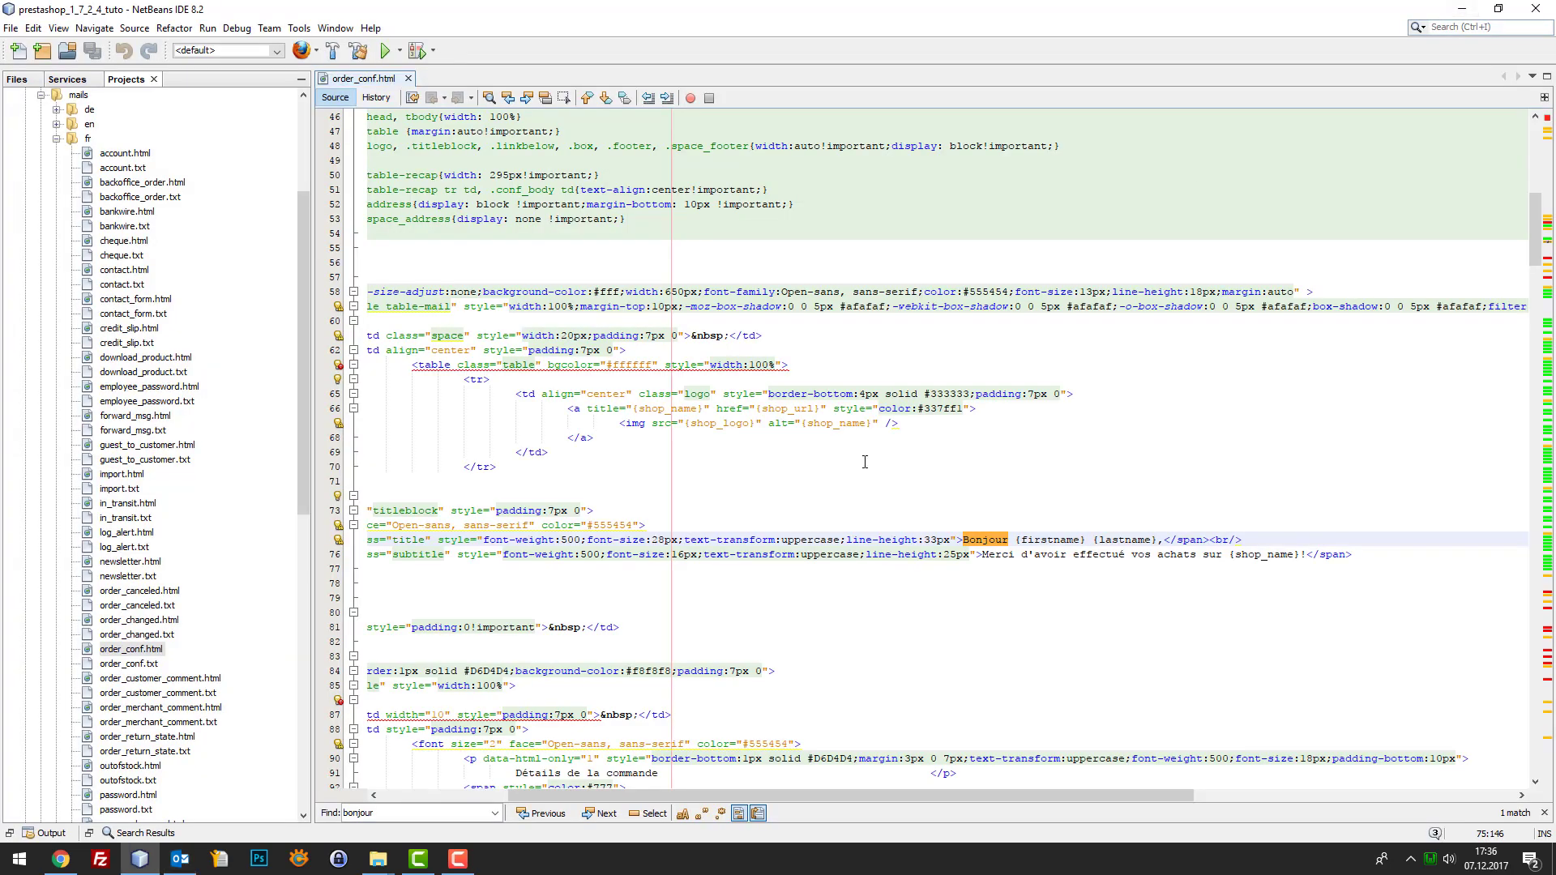
{"action": "left_click_drag", "start_coordinate": [1157, 538], "coordinate": [1086, 538]}
{"action": "key", "text": "Delete"}
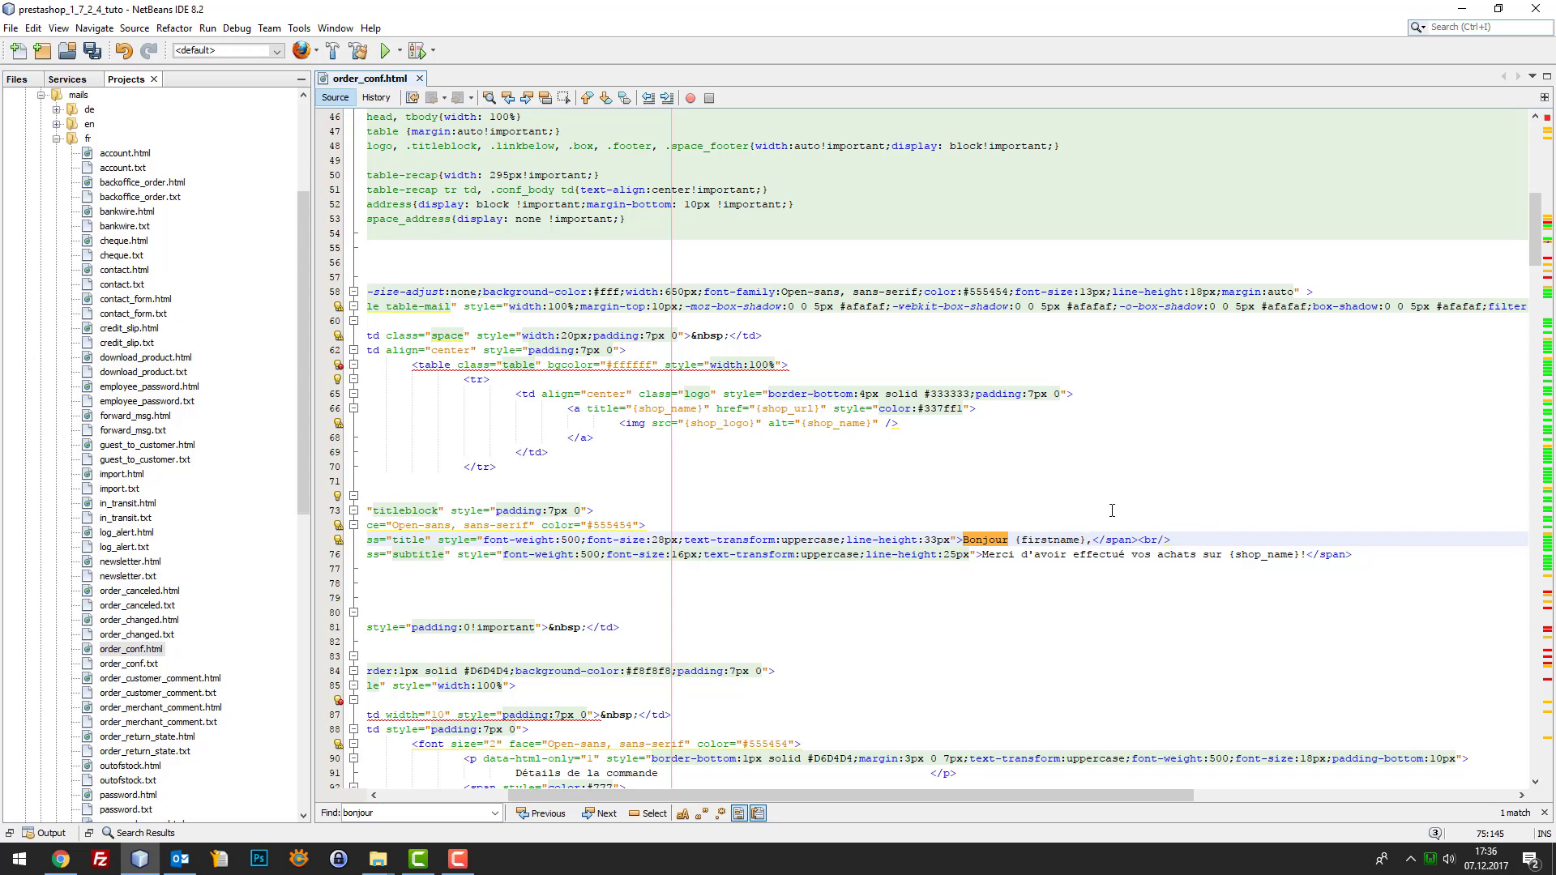
Bring the Outlook Confirmation de commande email back on screen
{"action": "left_click", "coordinate": [146, 867]}
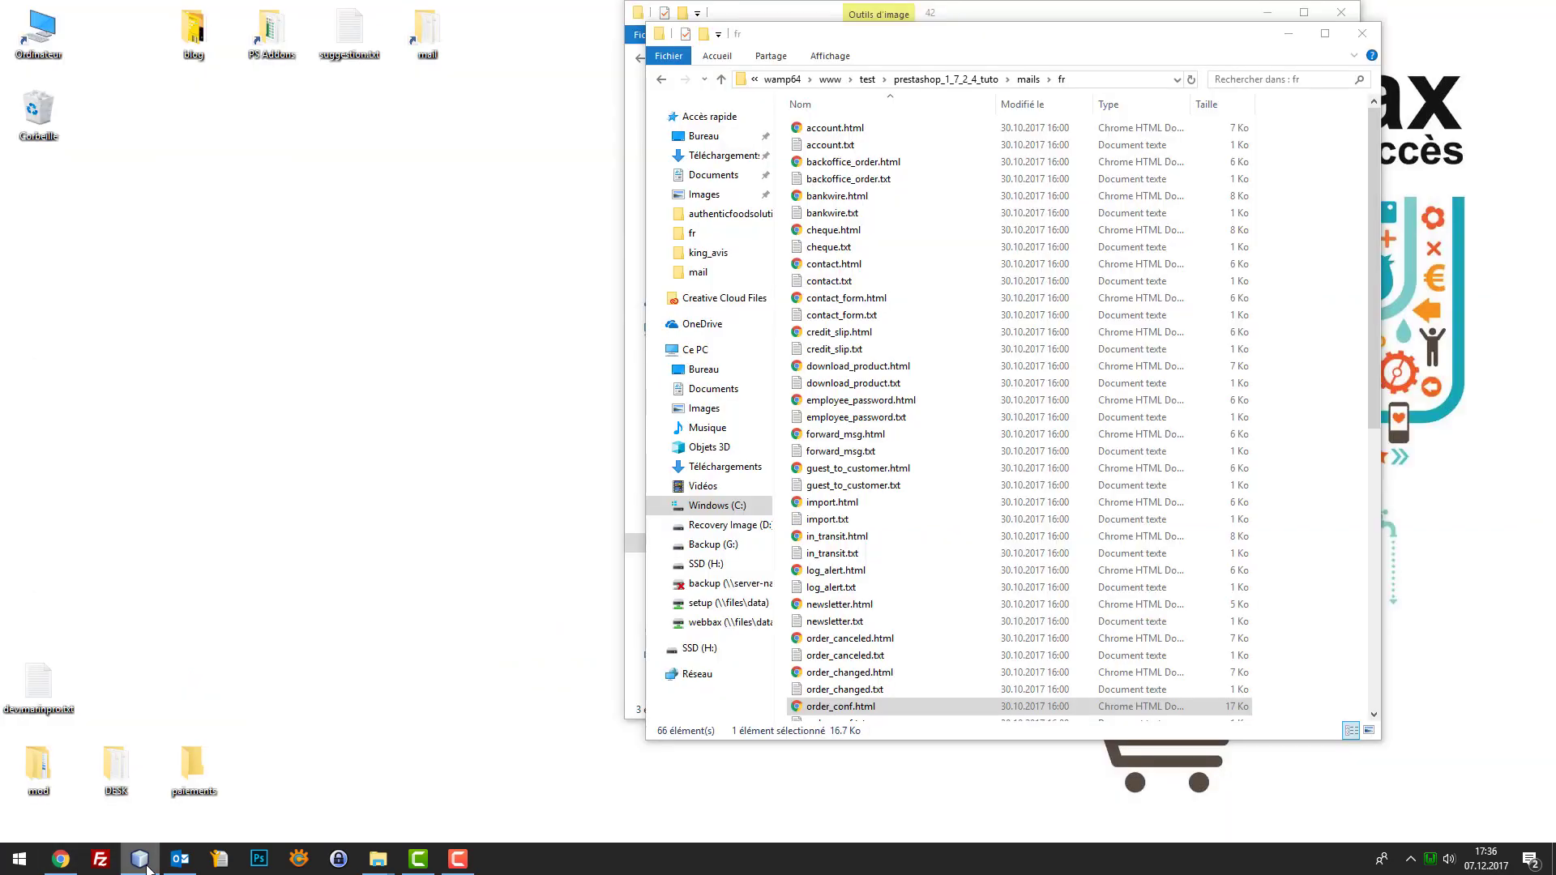
{"action": "left_click", "coordinate": [146, 867]}
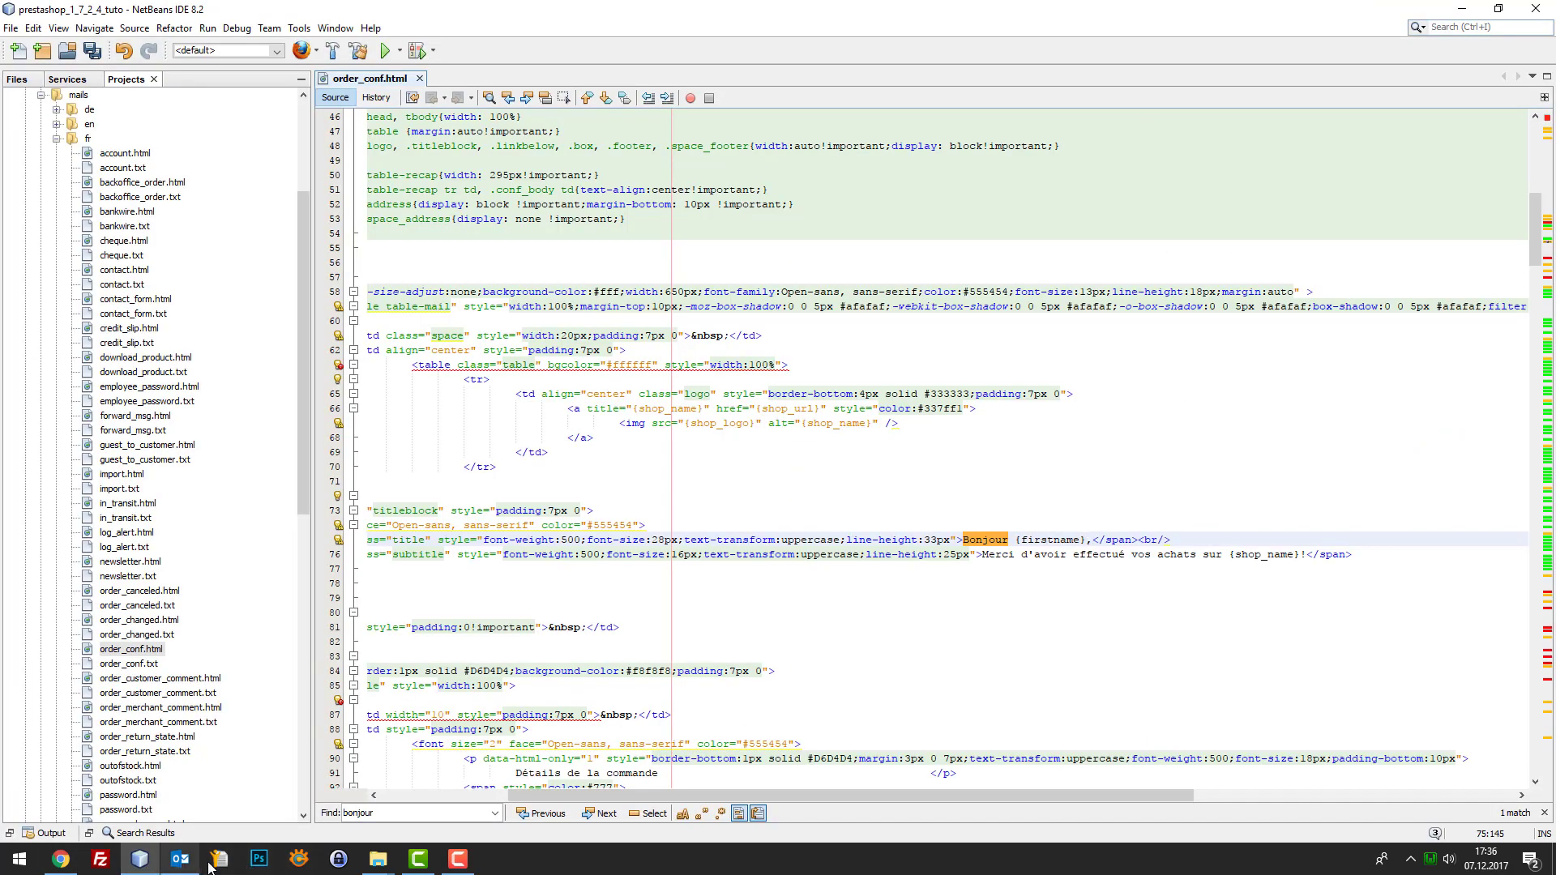
{"action": "mouse_move", "coordinate": [458, 860]}
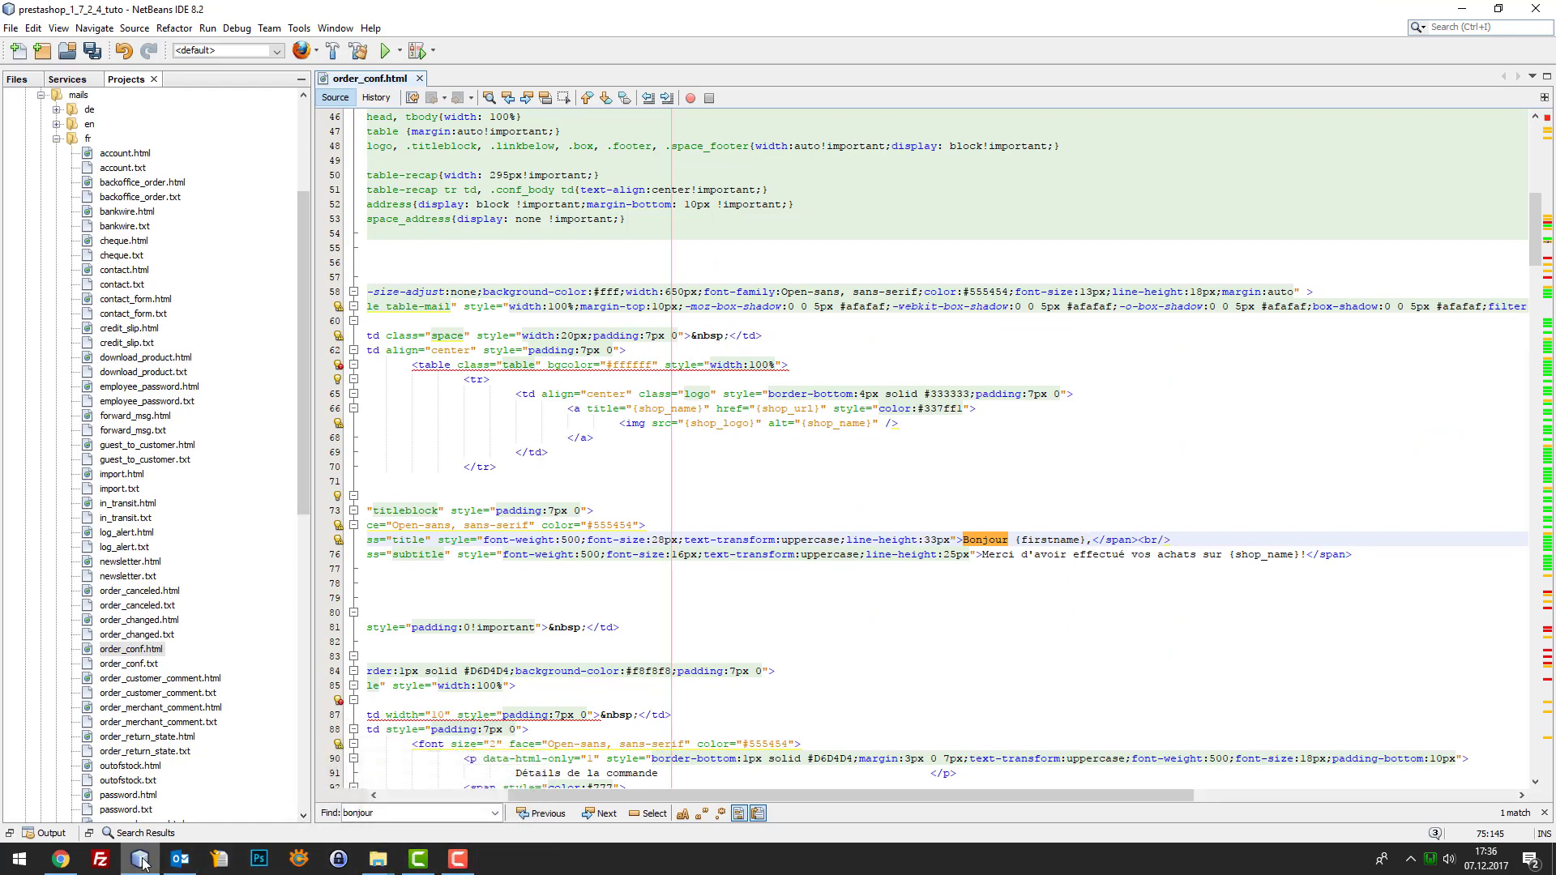
{"action": "mouse_move", "coordinate": [142, 860]}
{"action": "left_click", "coordinate": [186, 863]}
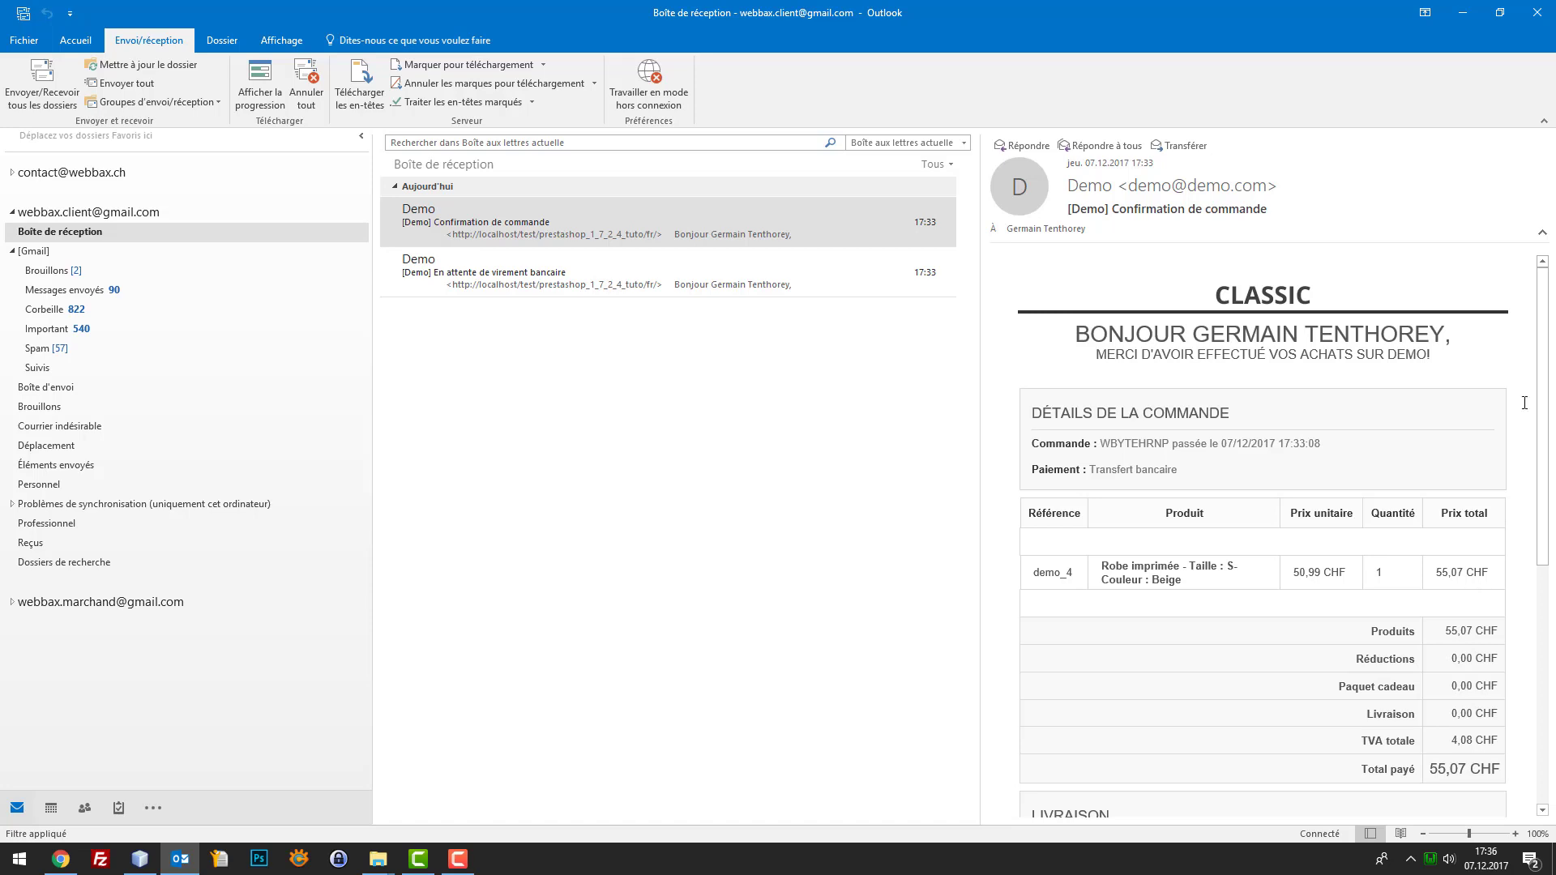
Check the email's order-history, guest-tracking and 'Demo powered by PrestaShop™' footer, then return to NetBeans
{"action": "scroll", "coordinate": [1407, 401], "scroll_direction": "down", "scroll_amount": 6}
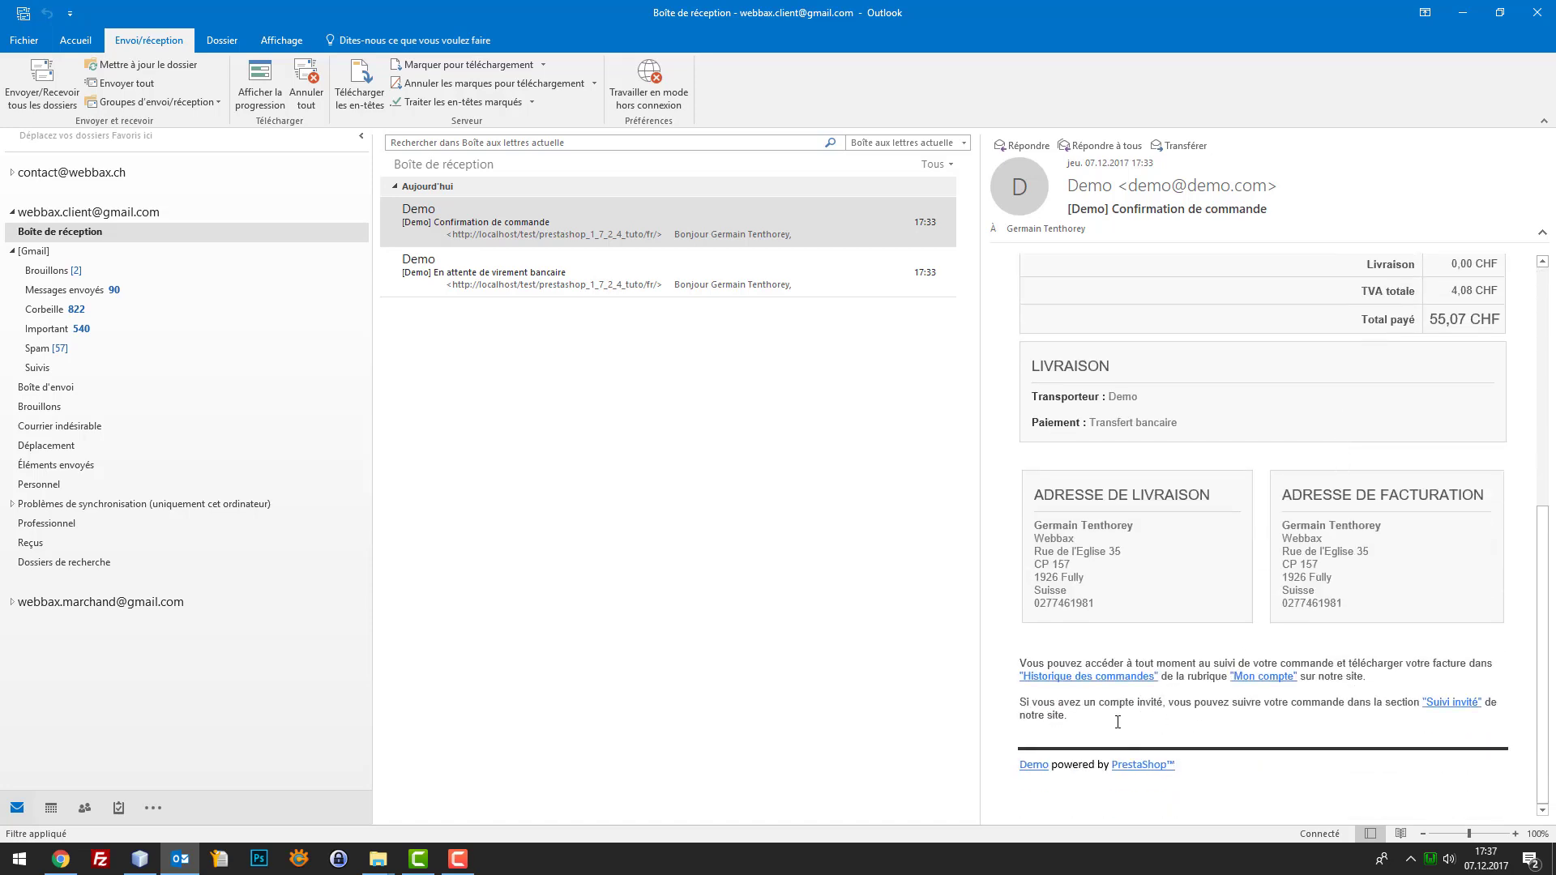
{"action": "left_click_drag", "start_coordinate": [1106, 715], "coordinate": [1022, 697]}
{"action": "key", "text": "ctrl+a"}
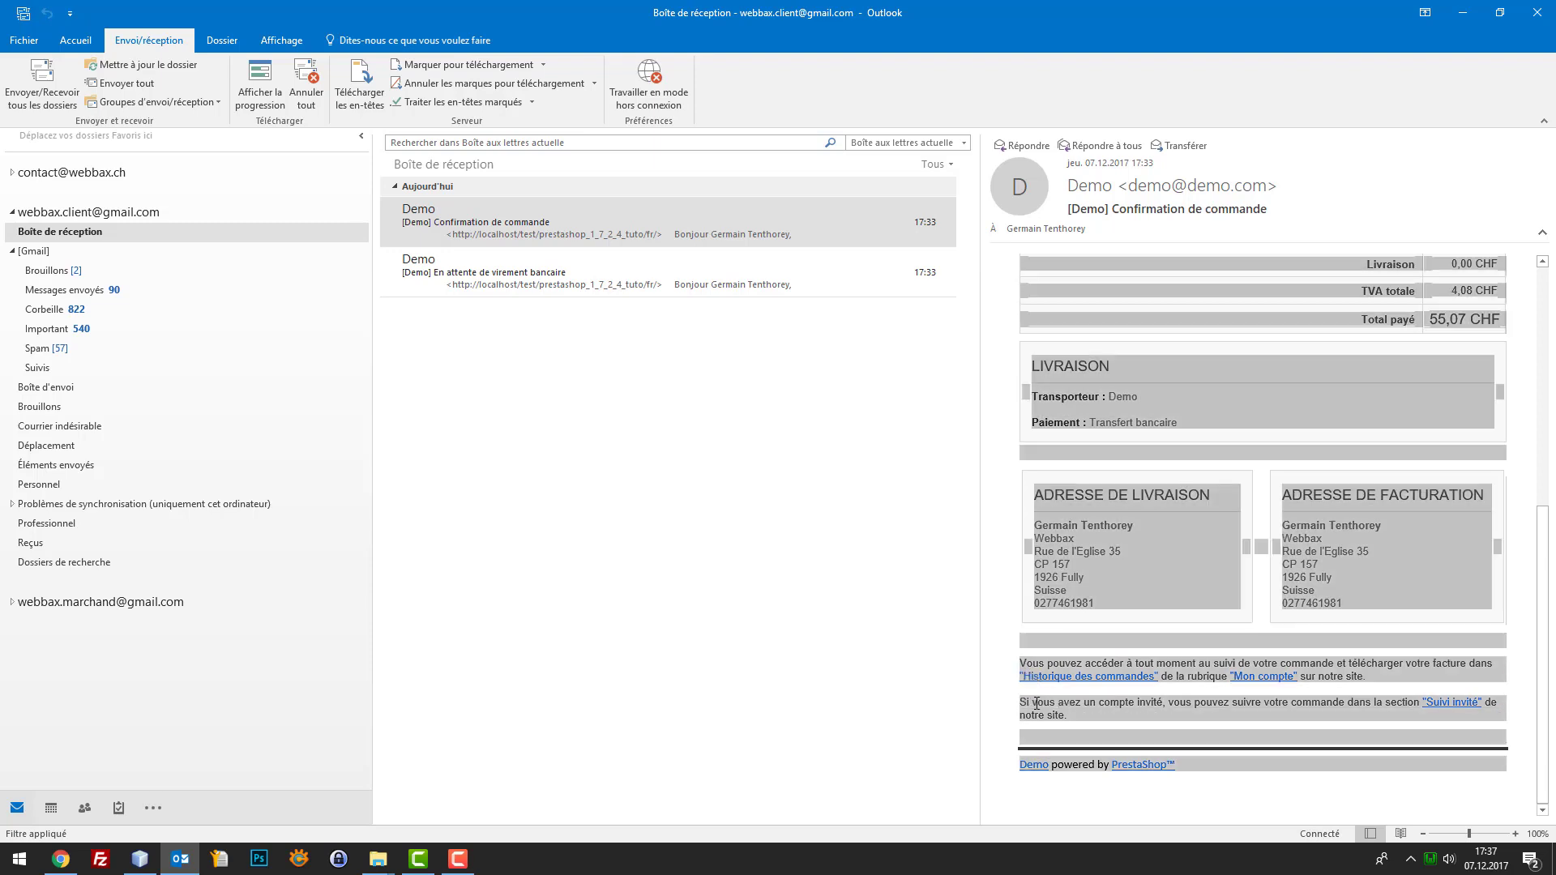
{"action": "left_click", "coordinate": [1068, 717]}
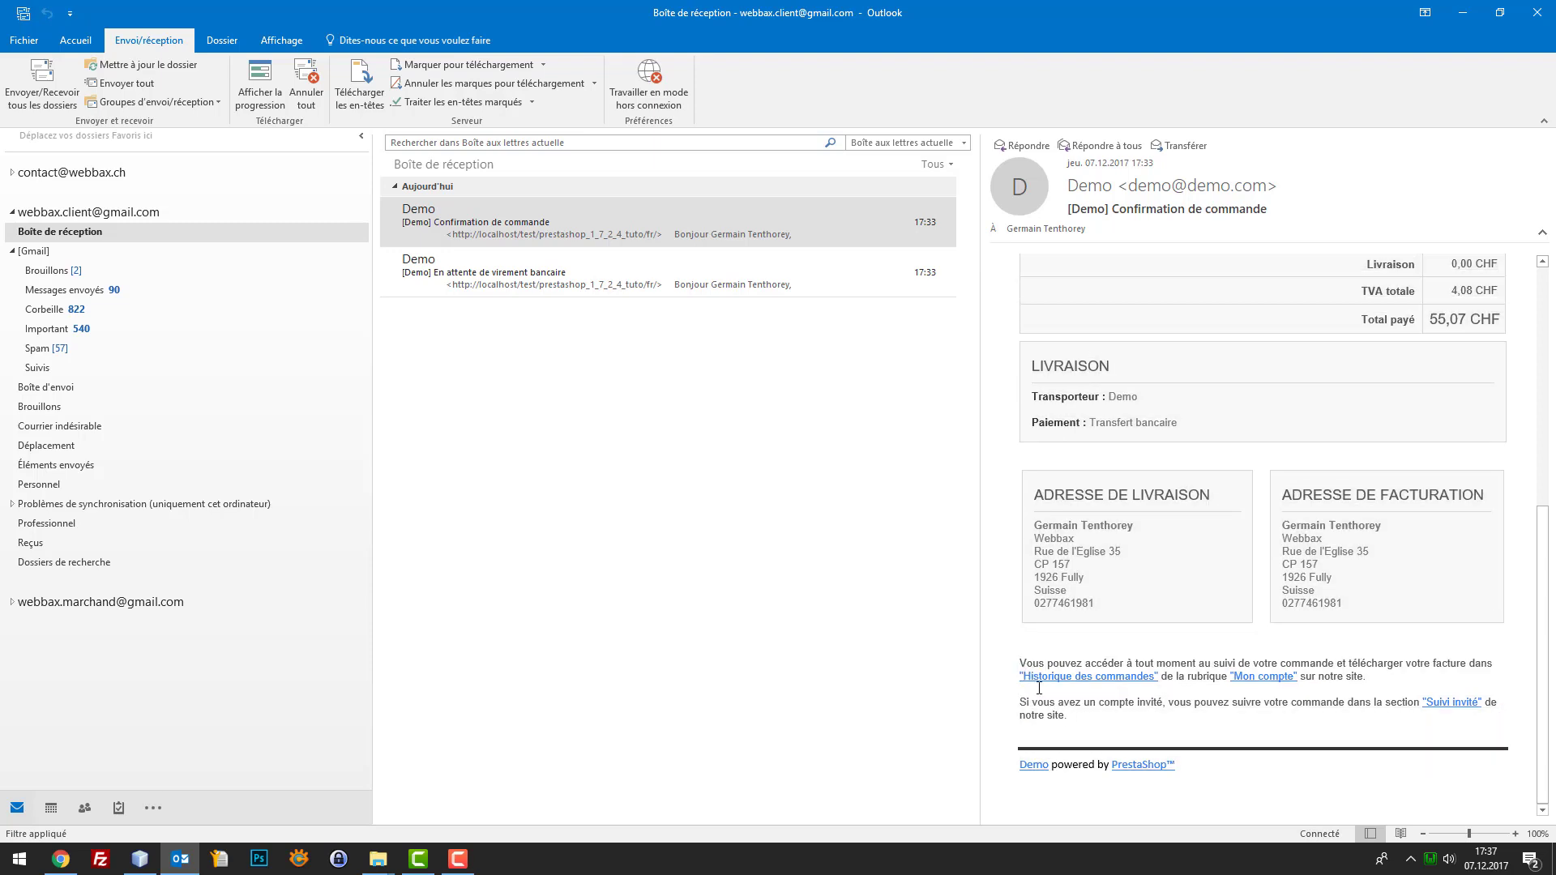
{"action": "left_click_drag", "start_coordinate": [1019, 664], "coordinate": [1355, 674]}
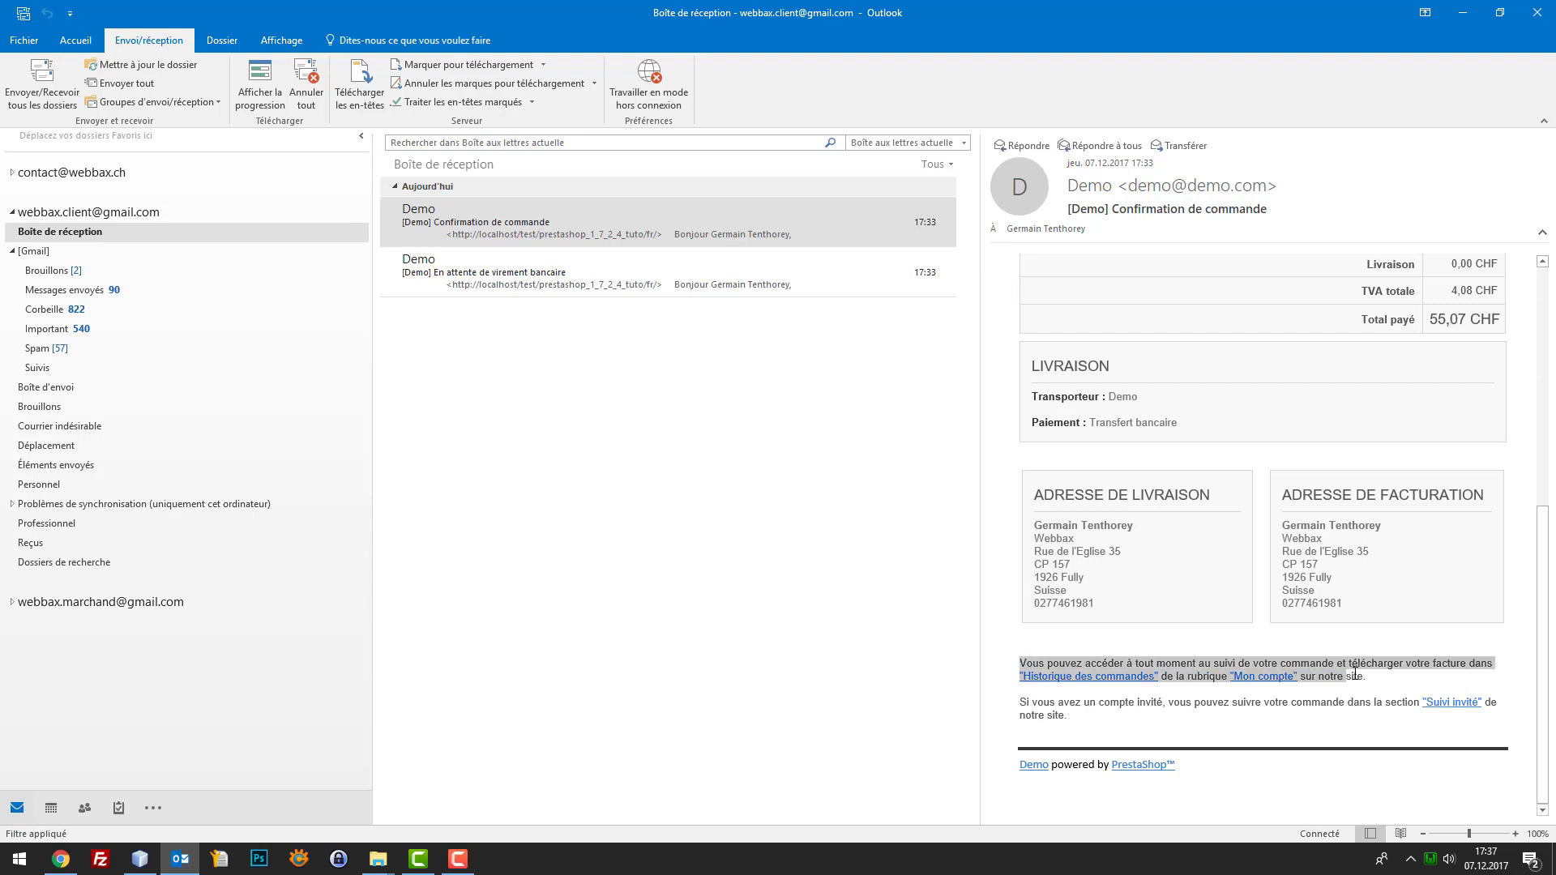
{"action": "triple_click", "coordinate": [1031, 701]}
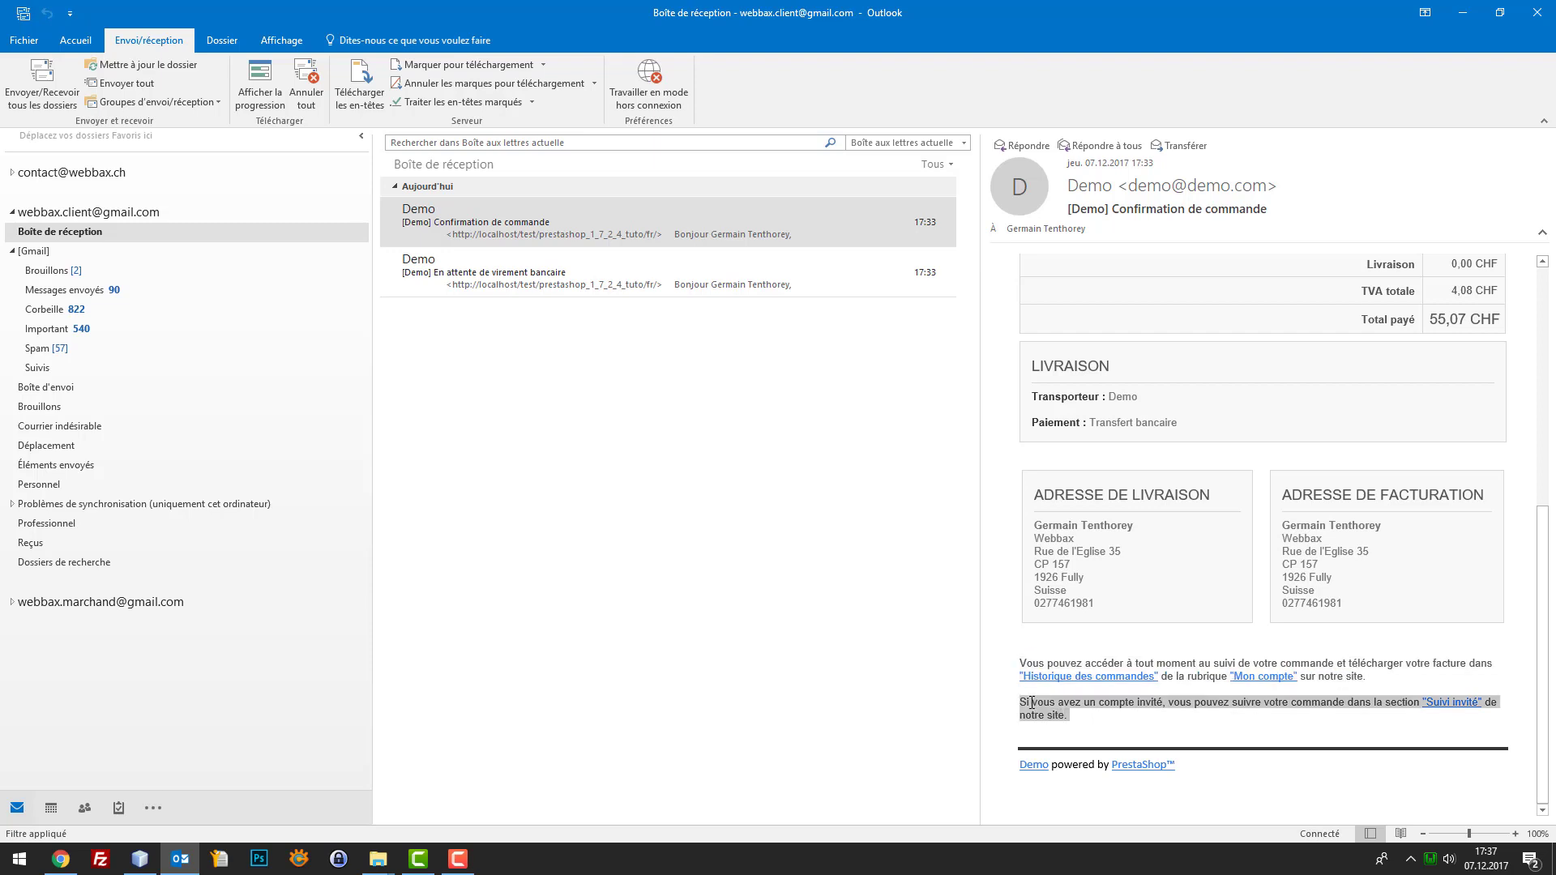
{"action": "triple_click", "coordinate": [1235, 769]}
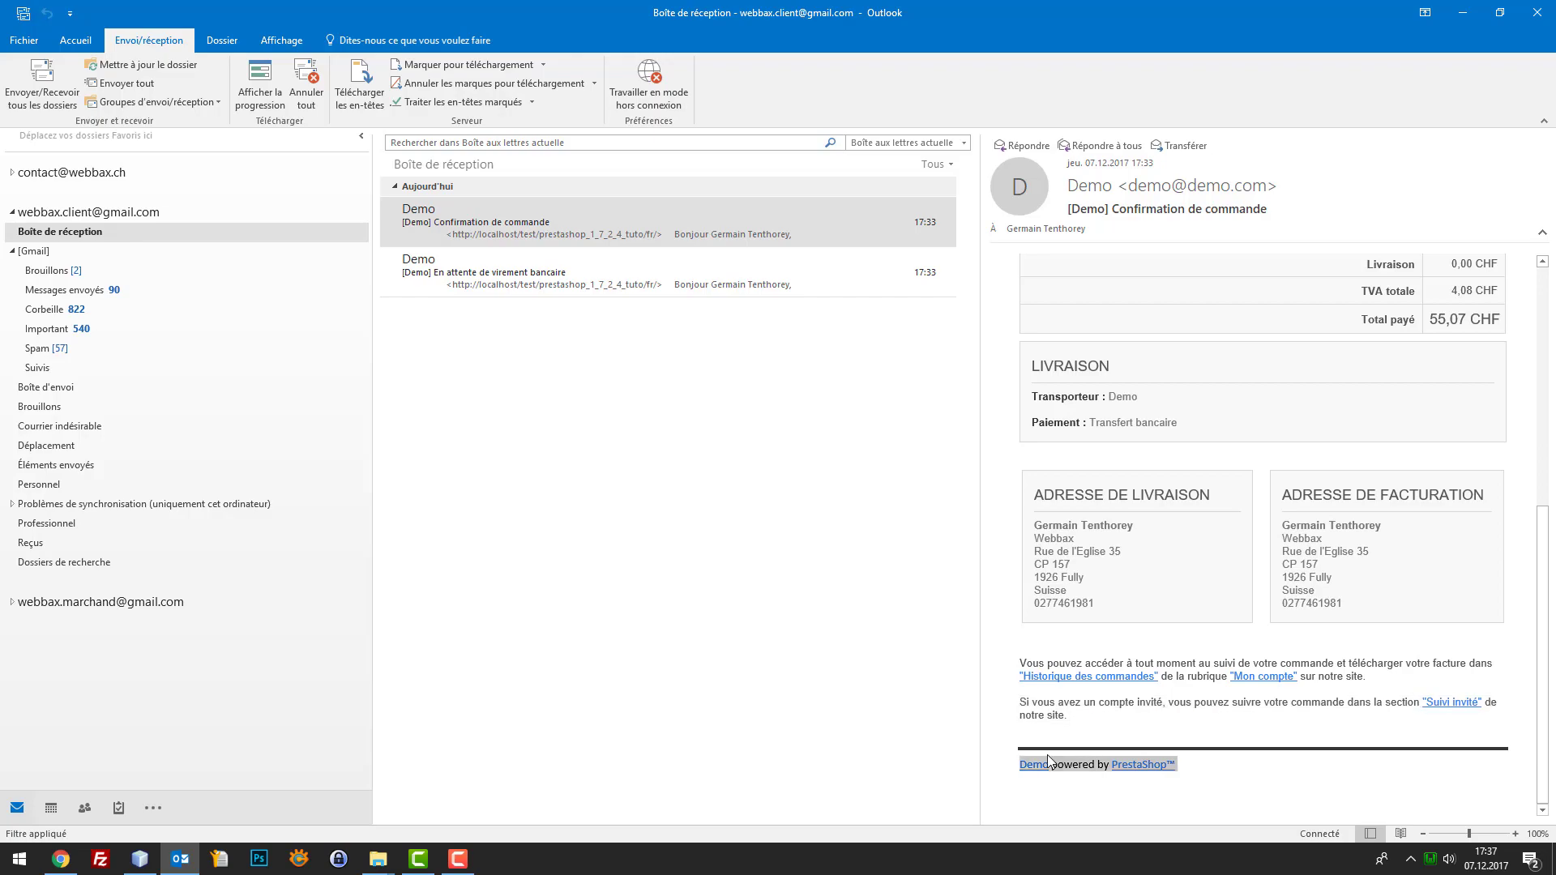
{"action": "left_click", "coordinate": [139, 859]}
{"action": "scroll", "coordinate": [1447, 360], "scroll_direction": "down", "scroll_amount": 20}
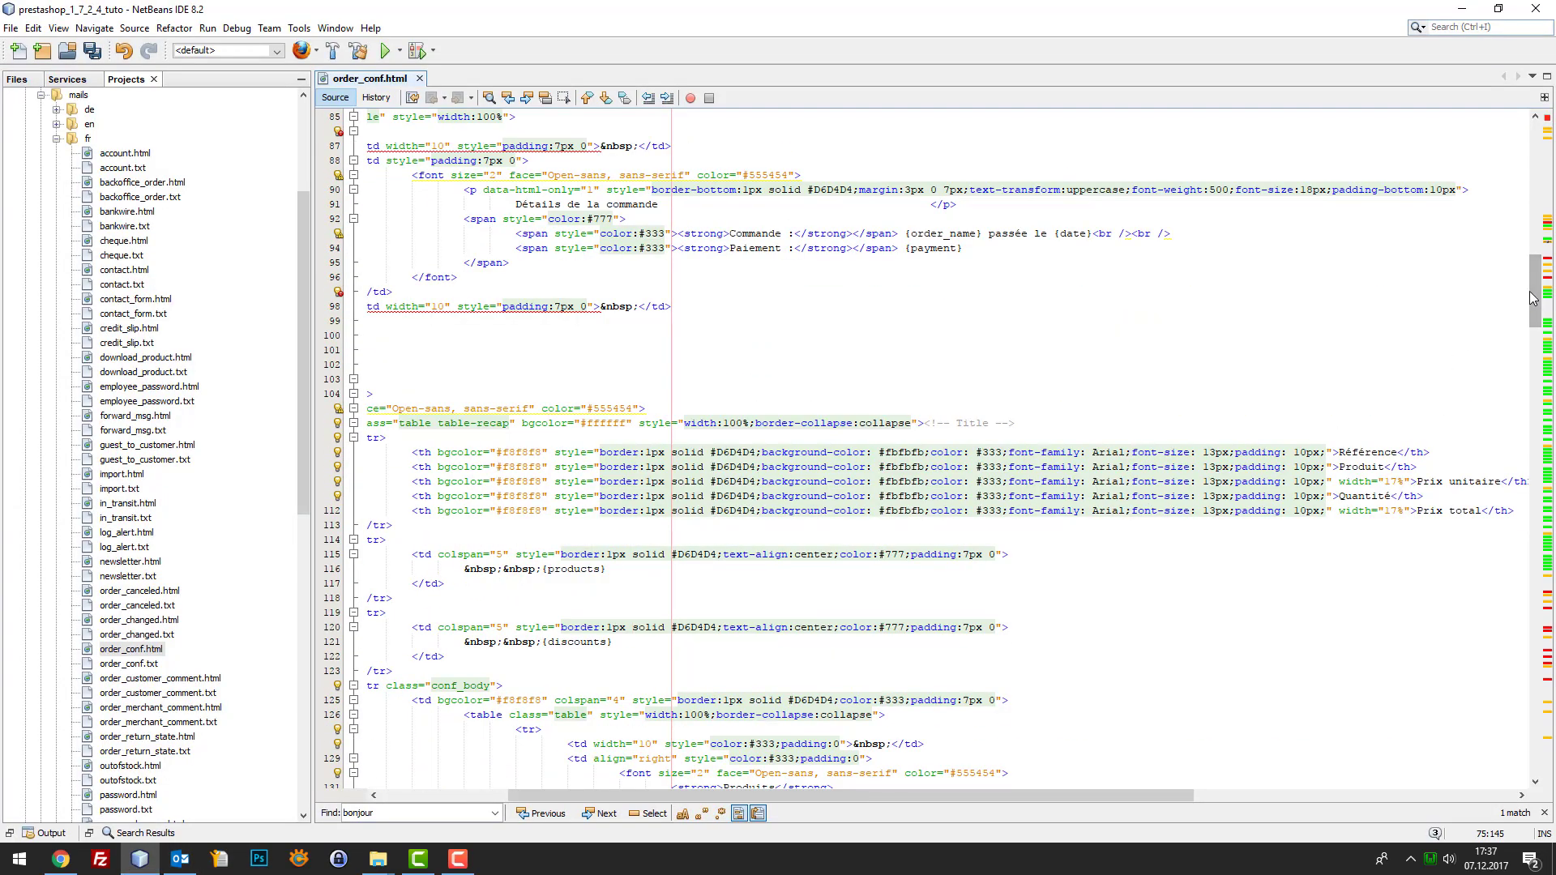
Select the line 390 'powered by PrestaShop™ </a>' footer text and open find-and-replace with it
{"action": "scroll", "coordinate": [1484, 703], "scroll_direction": "down", "scroll_amount": 7}
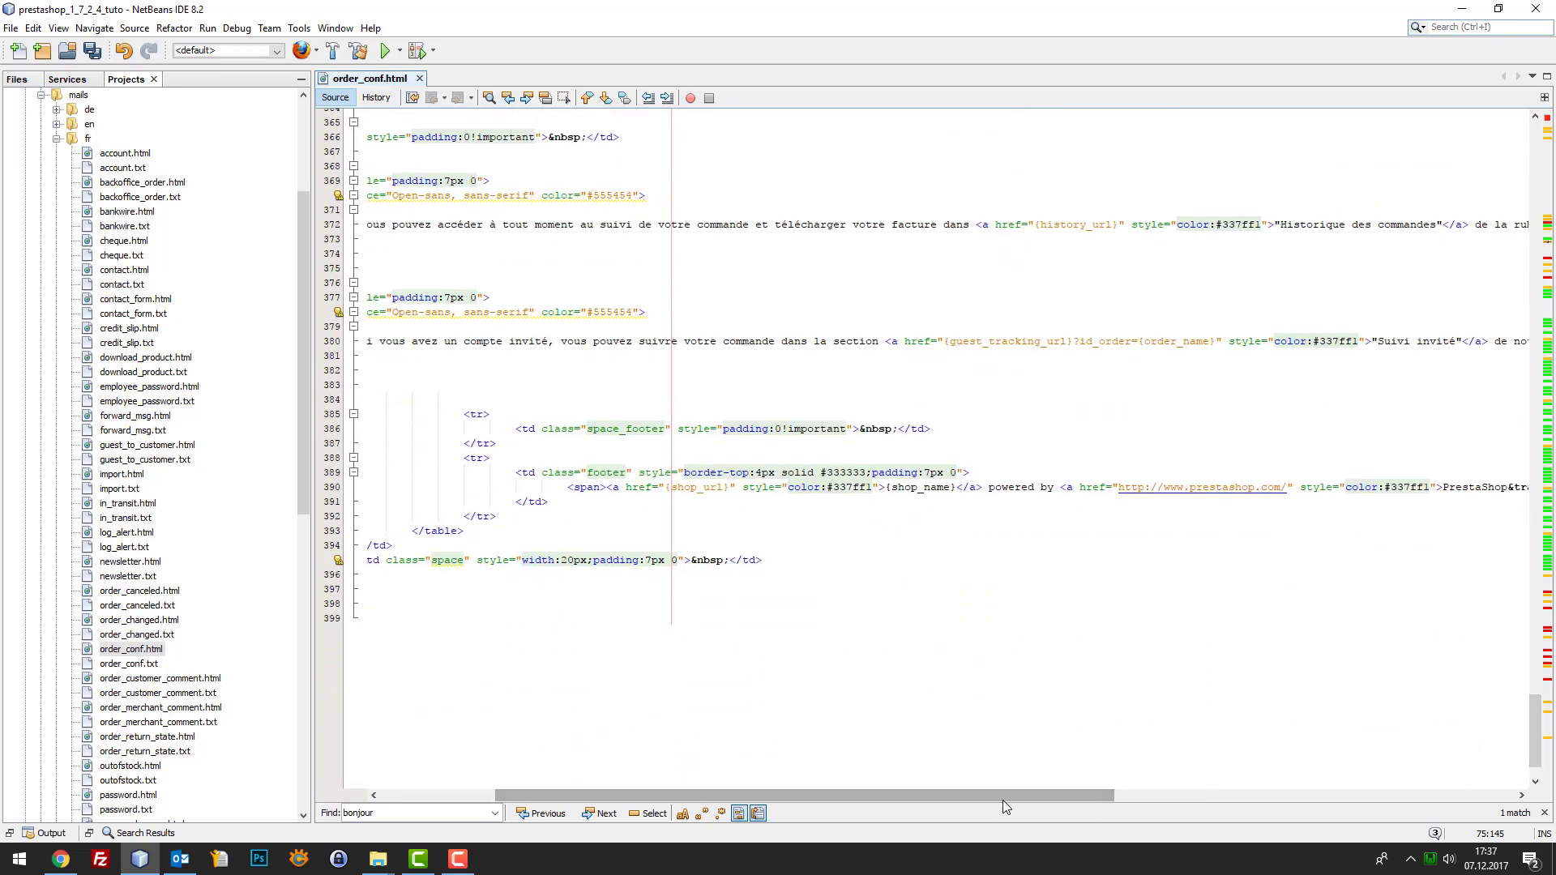
{"action": "left_click_drag", "start_coordinate": [1004, 798], "coordinate": [1084, 801]}
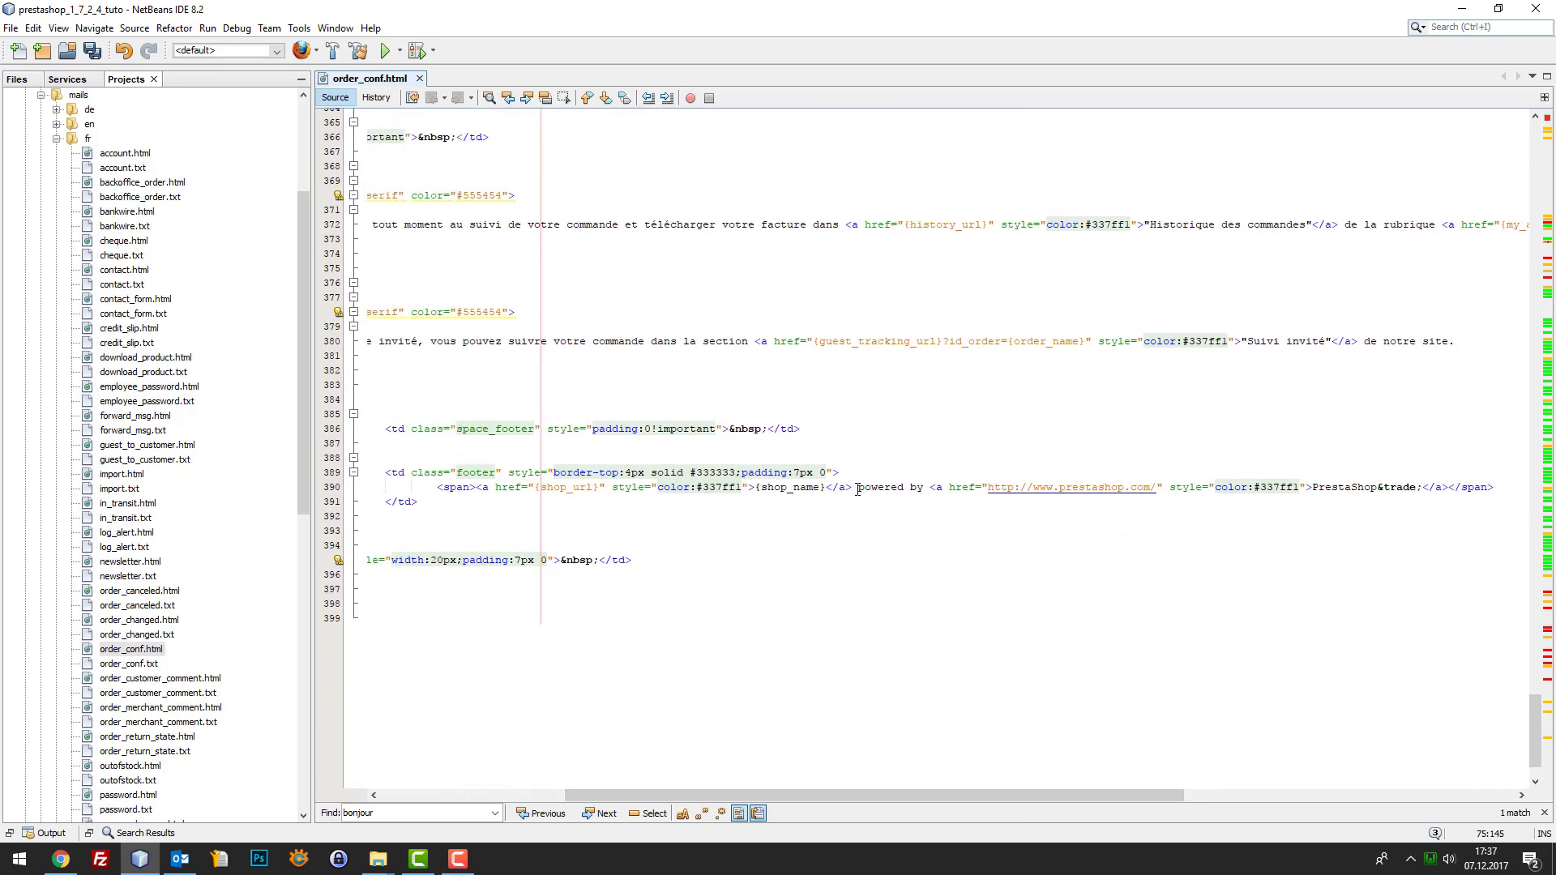
{"action": "left_click_drag", "start_coordinate": [858, 486], "coordinate": [1455, 487]}
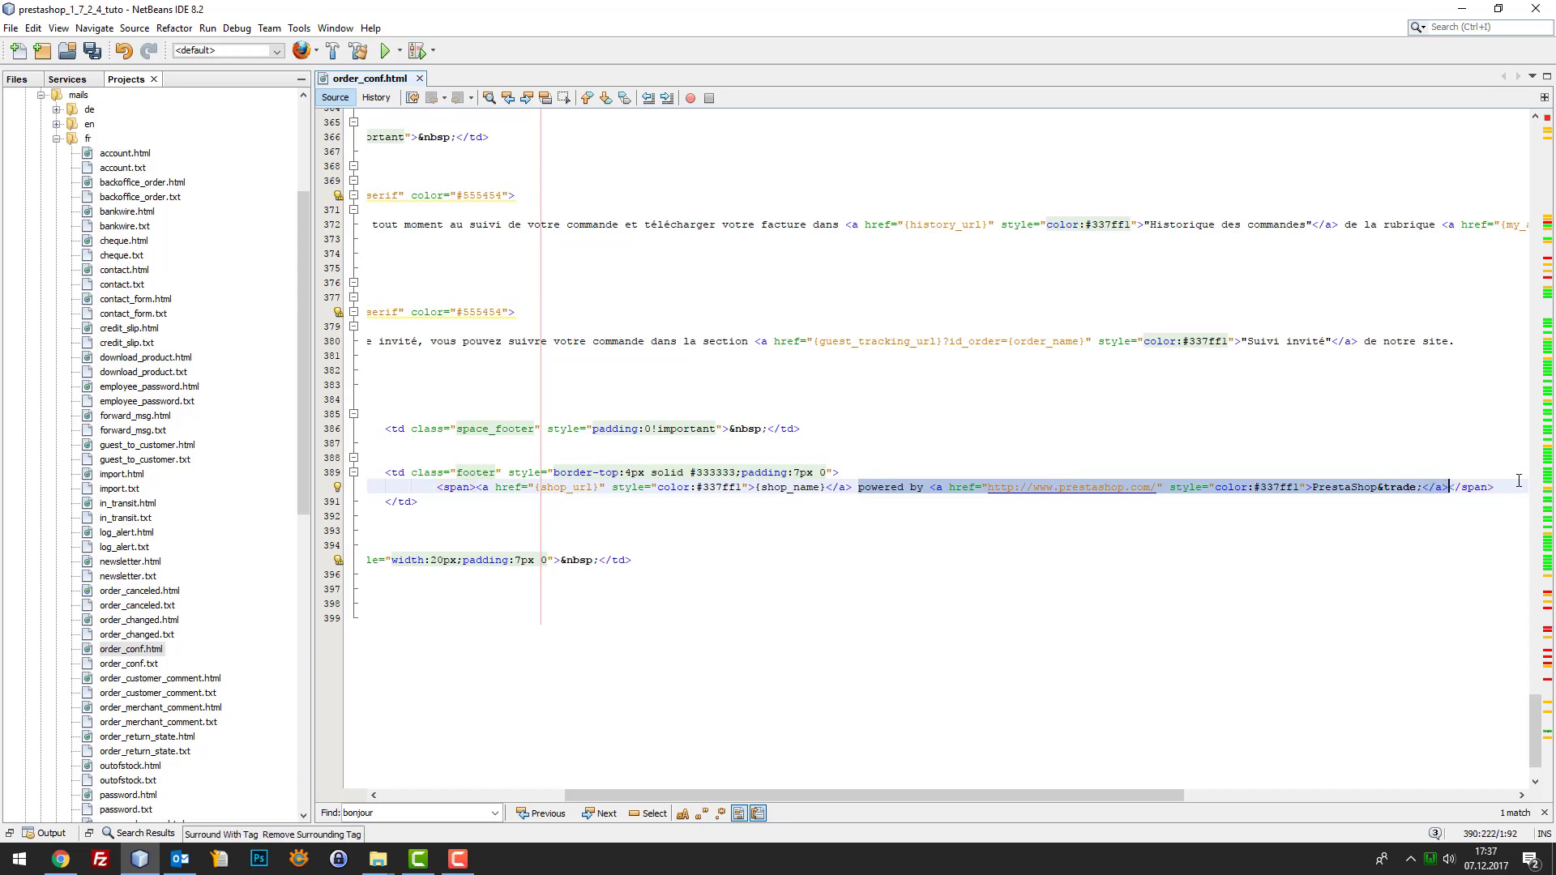
{"action": "key", "text": "Delete"}
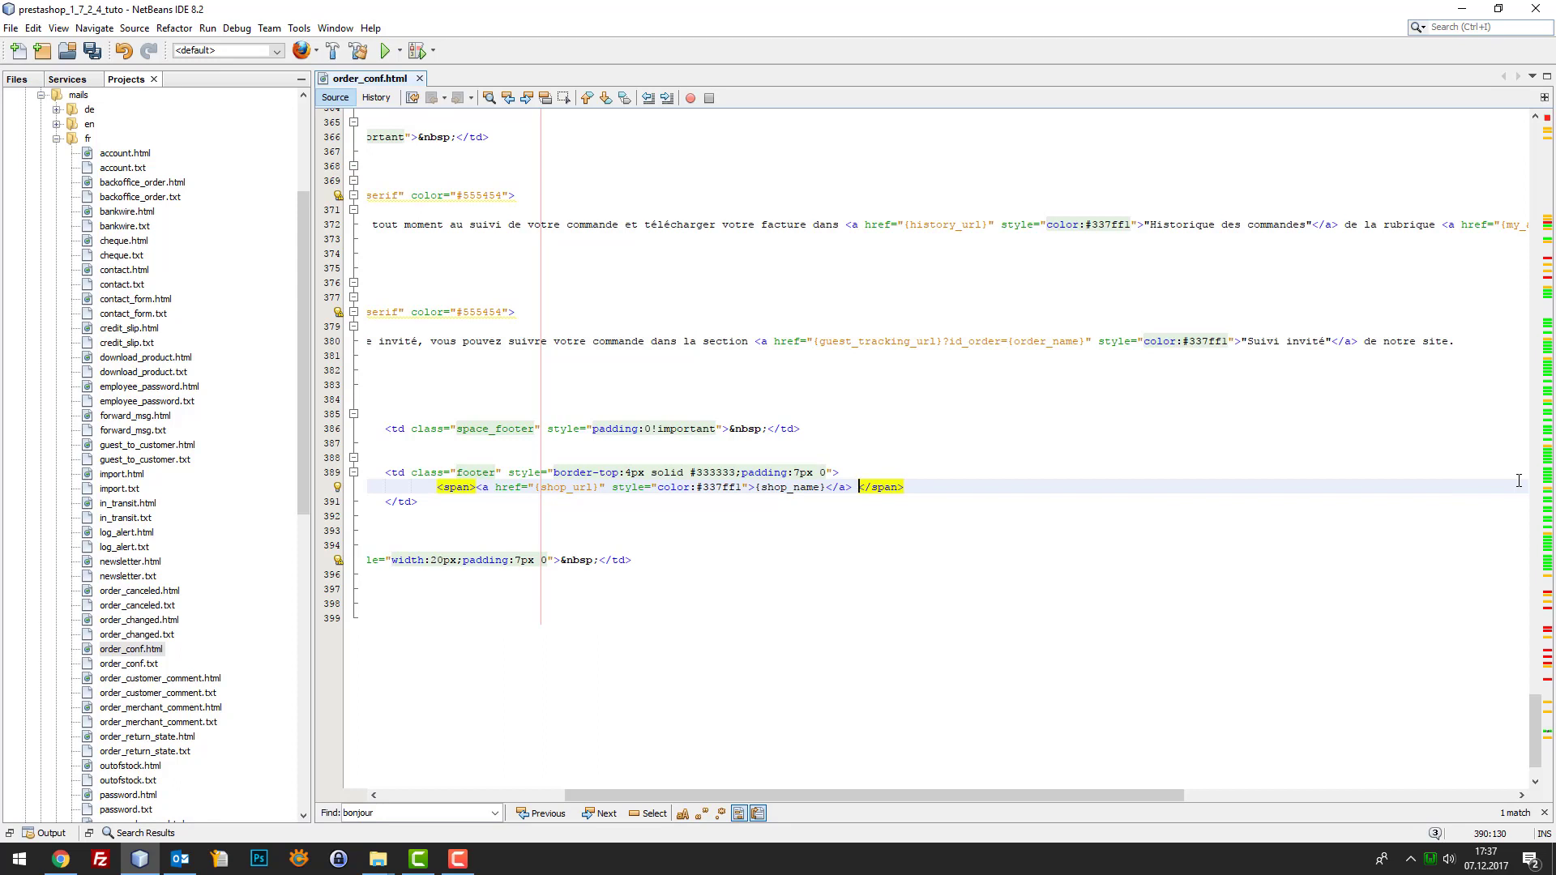
{"action": "key", "text": "ctrl+z"}
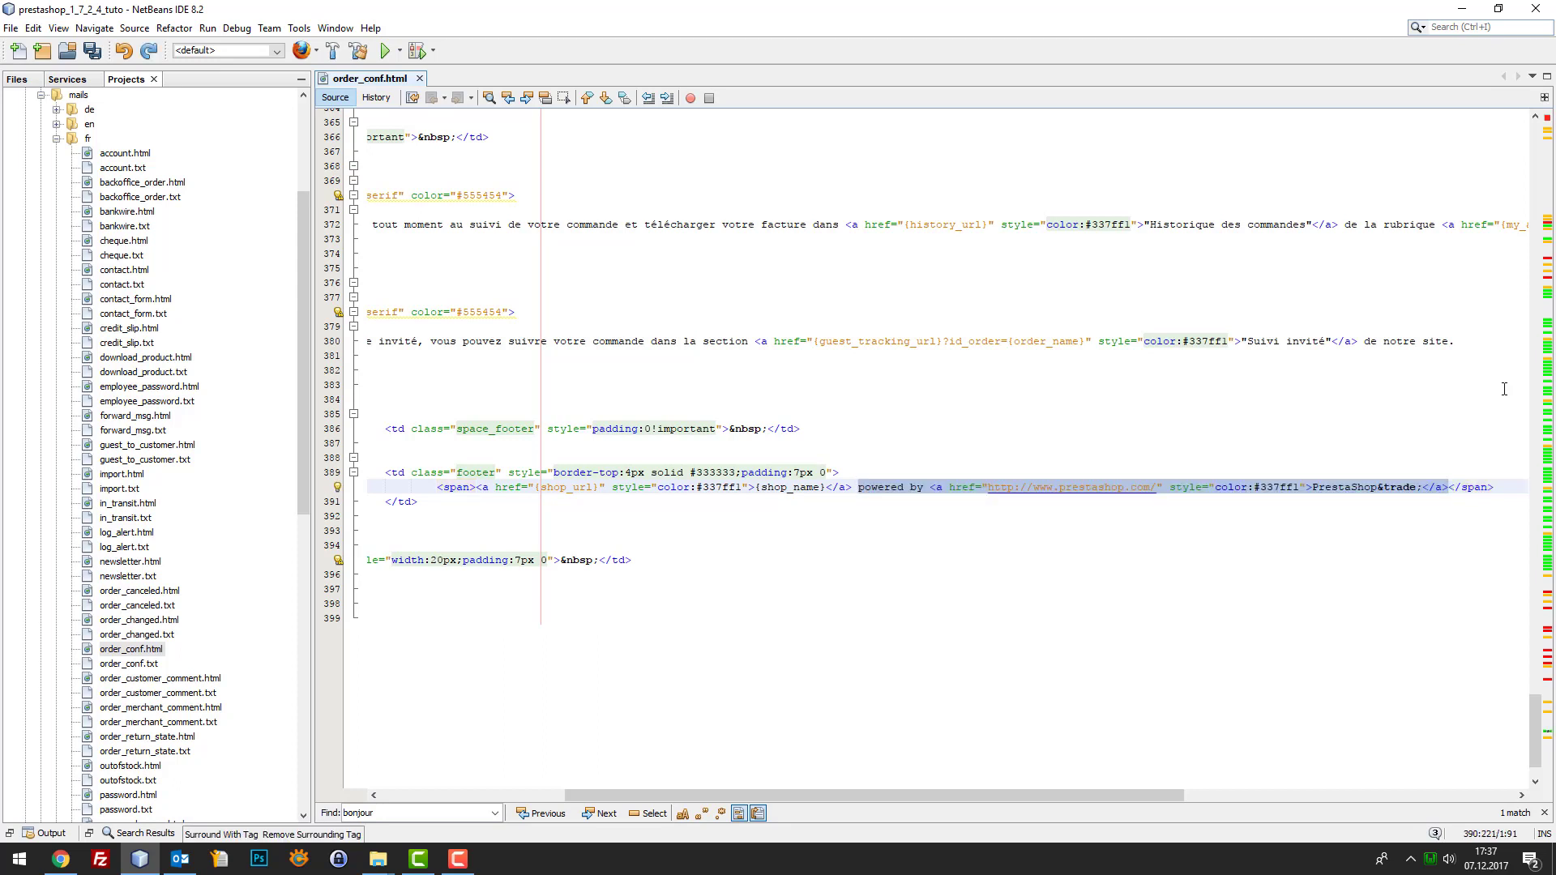
{"action": "left_click", "coordinate": [1477, 413]}
{"action": "left_click", "coordinate": [1447, 487]}
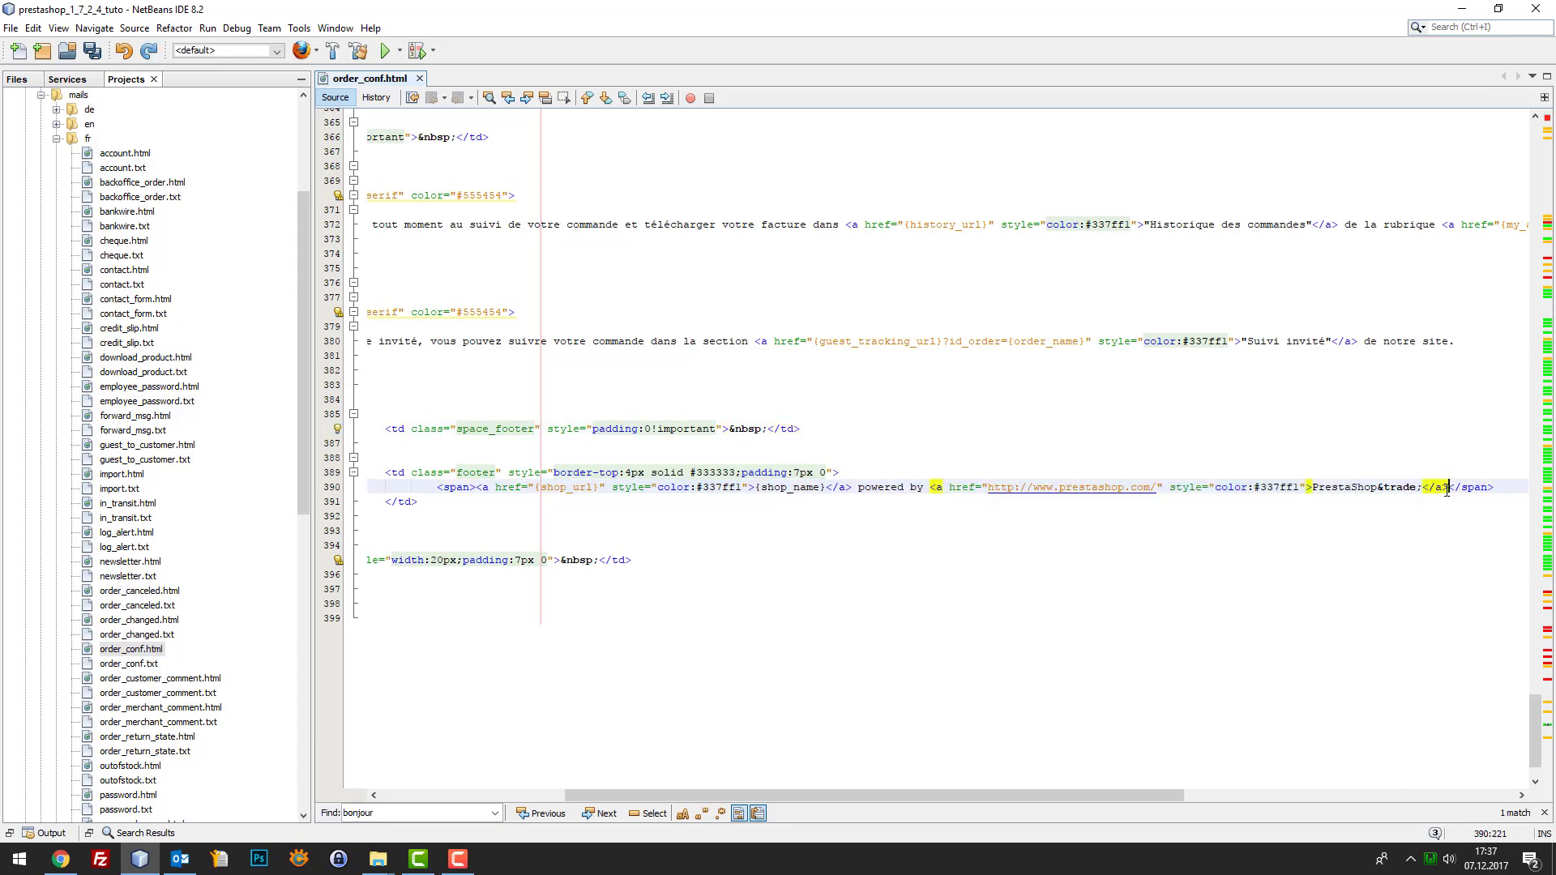
{"action": "left_click_drag", "start_coordinate": [1447, 487], "coordinate": [859, 486]}
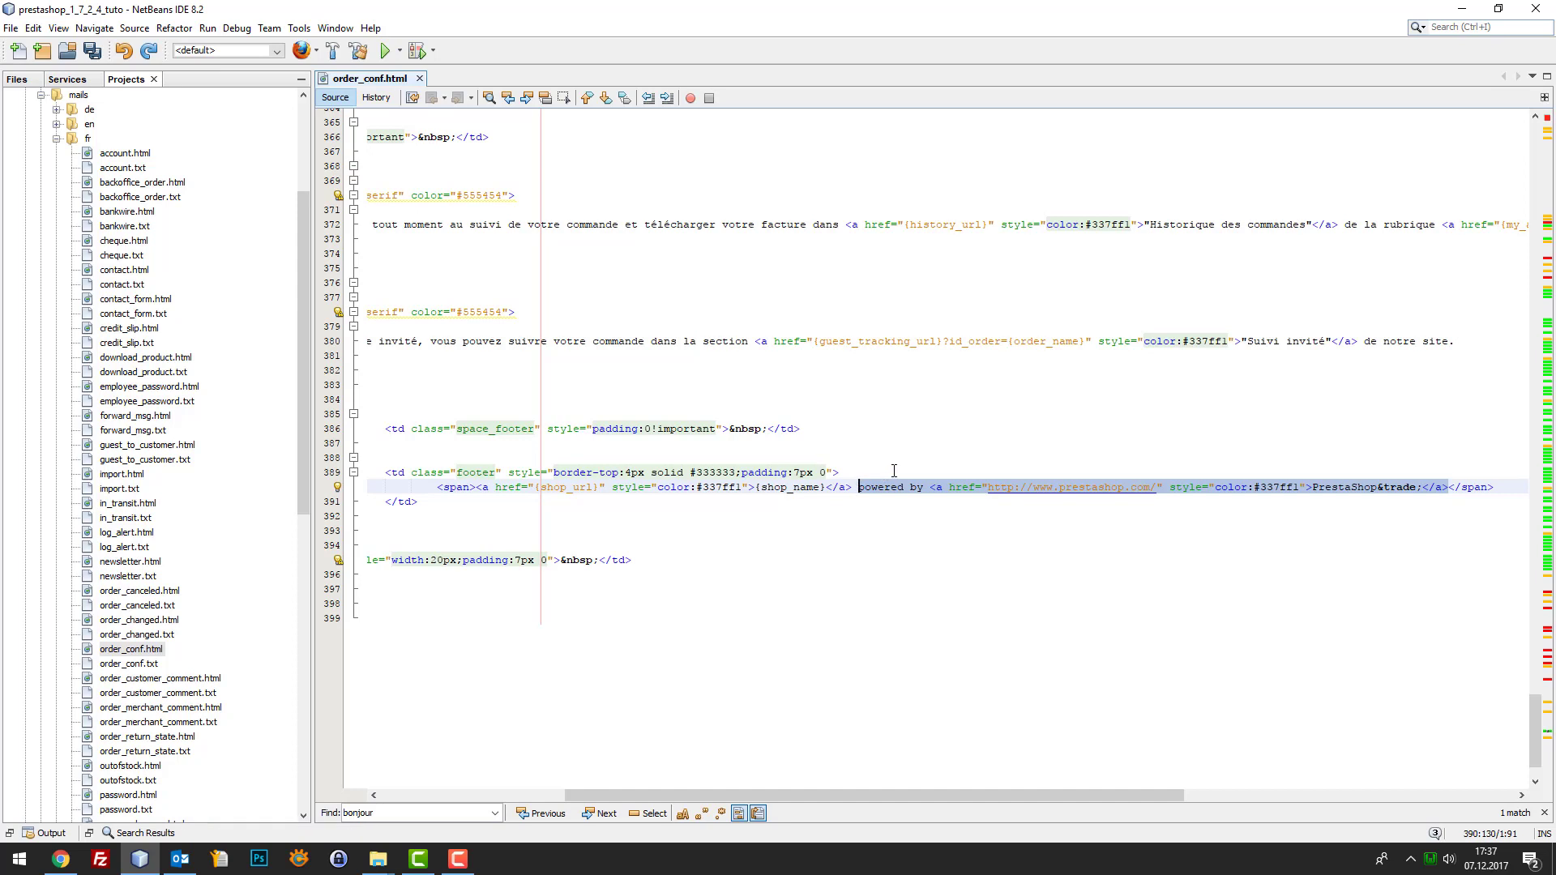
{"action": "key", "text": "ctrl+h"}
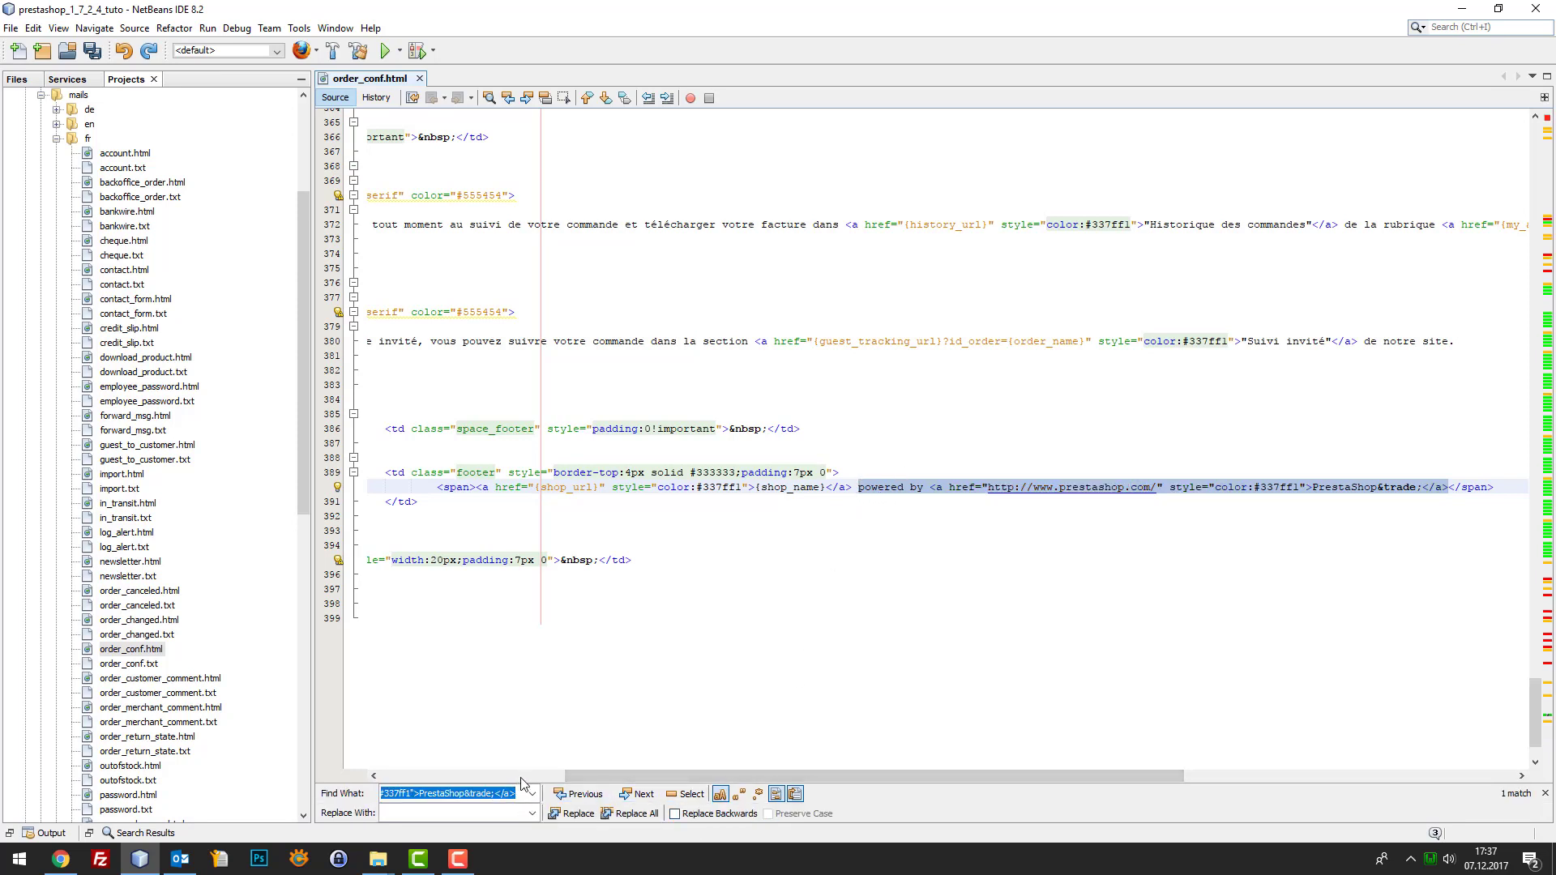
Set up Replace in Projects for the powered-by PrestaShop link with an empty replacement
{"action": "key", "text": "ctrl+shift+h"}
{"action": "key", "text": "Escape"}
{"action": "key", "text": "Escape"}
{"action": "left_click", "coordinate": [739, 443]}
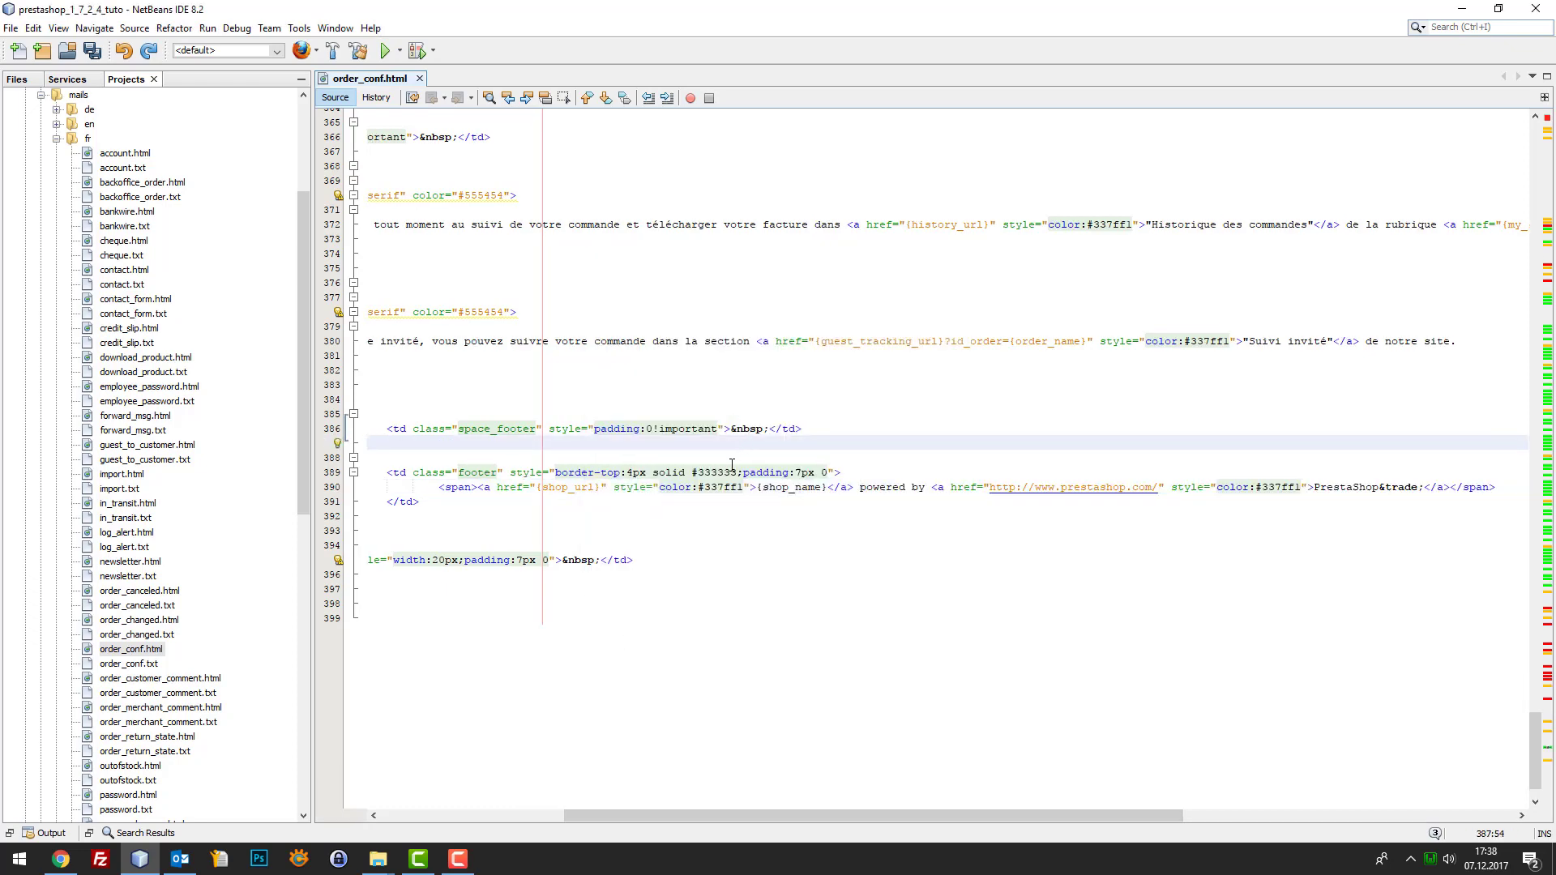
{"action": "key", "text": "ctrl+shift+h"}
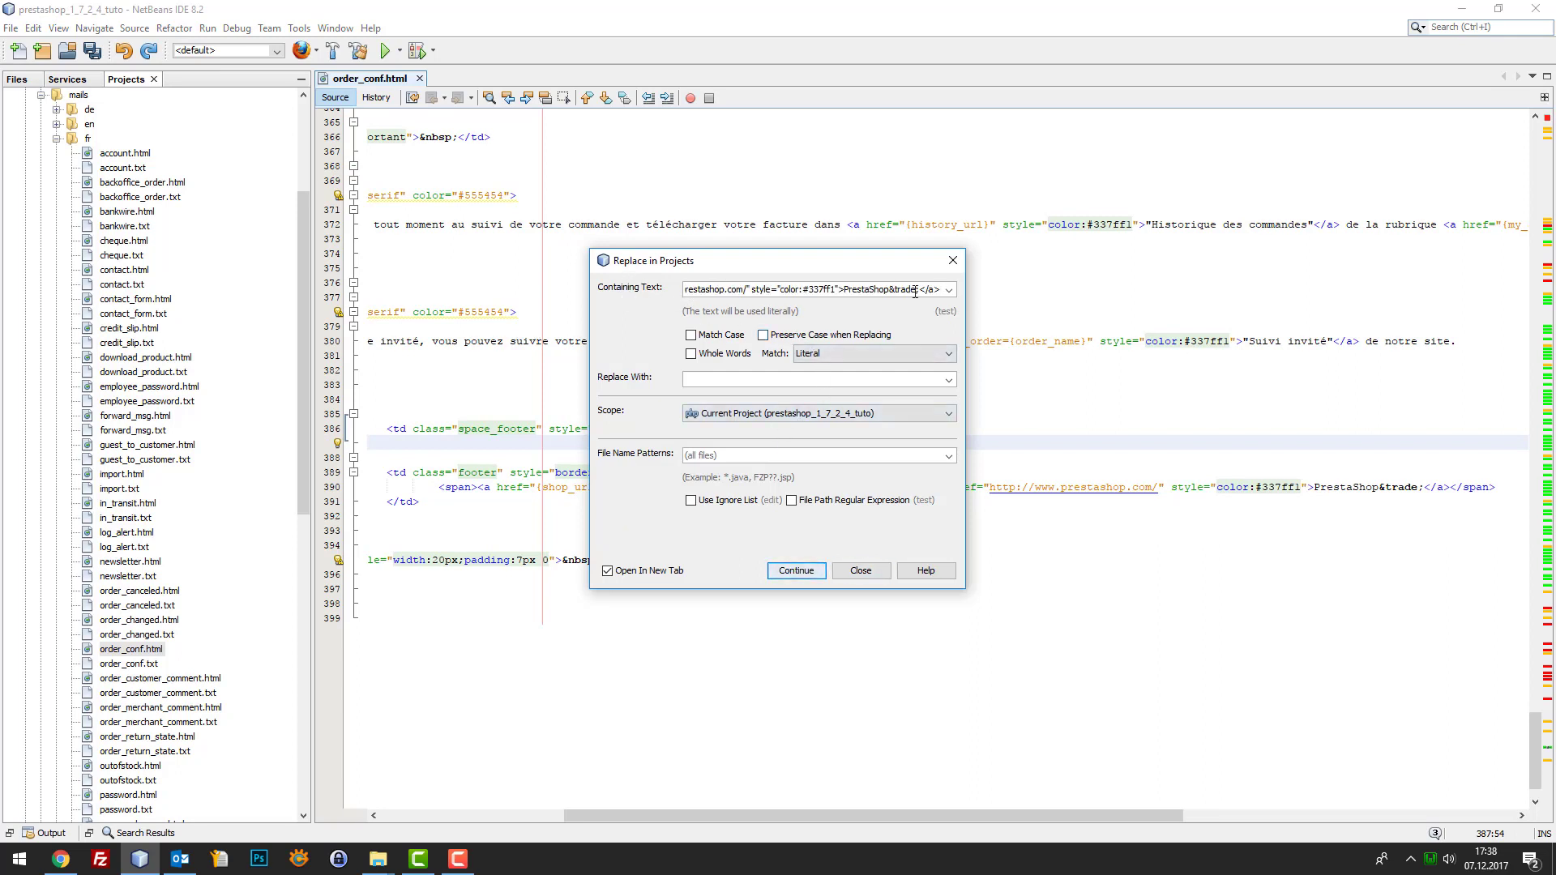
{"action": "left_click_drag", "start_coordinate": [938, 290], "coordinate": [600, 272]}
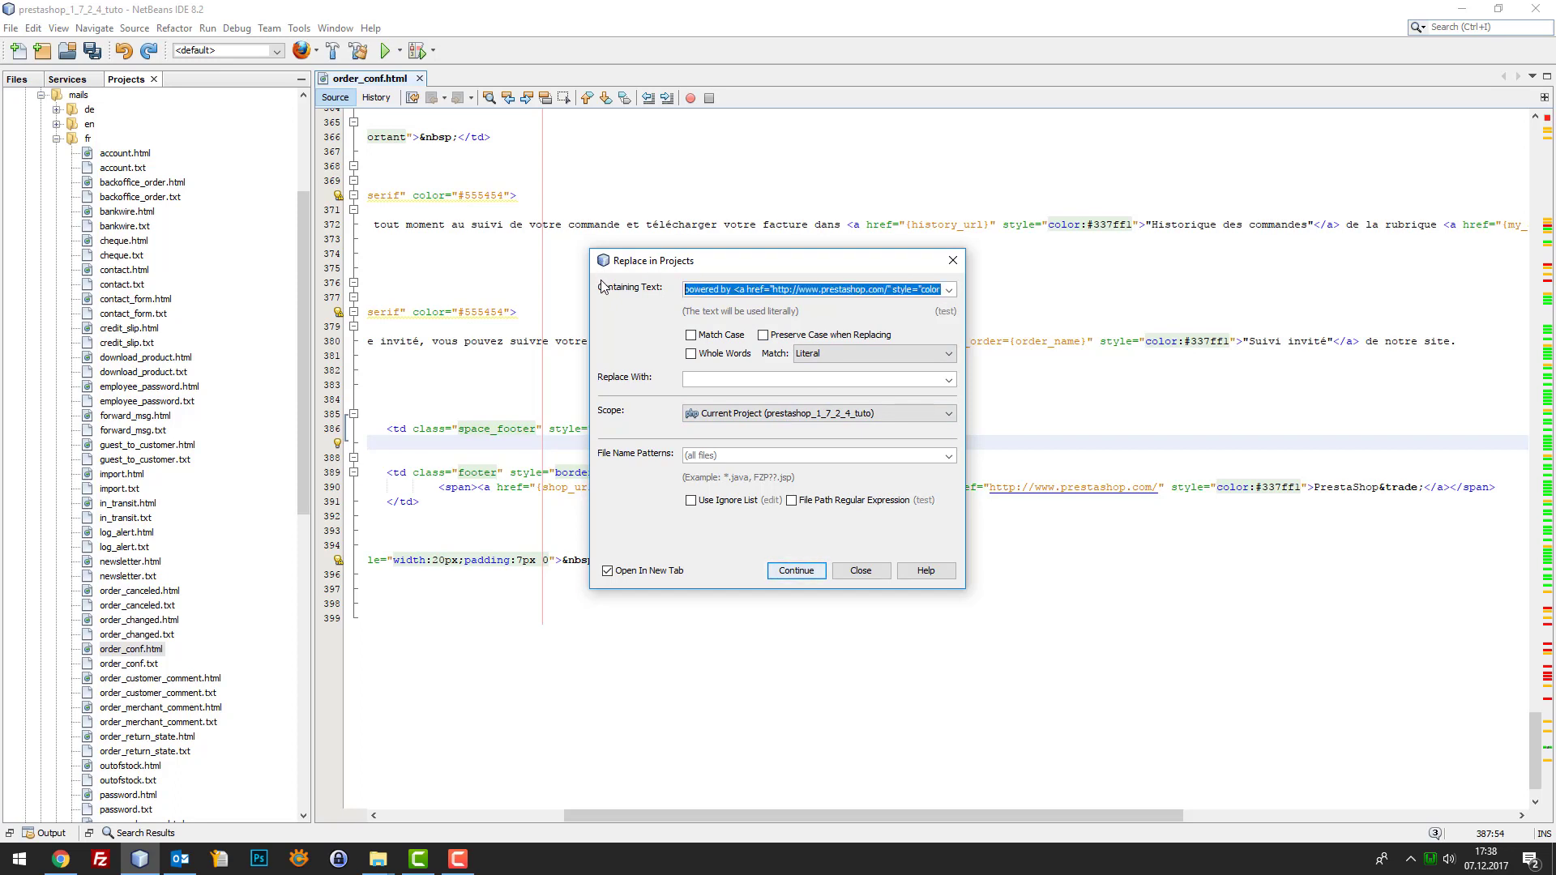
{"action": "left_click", "coordinate": [729, 387]}
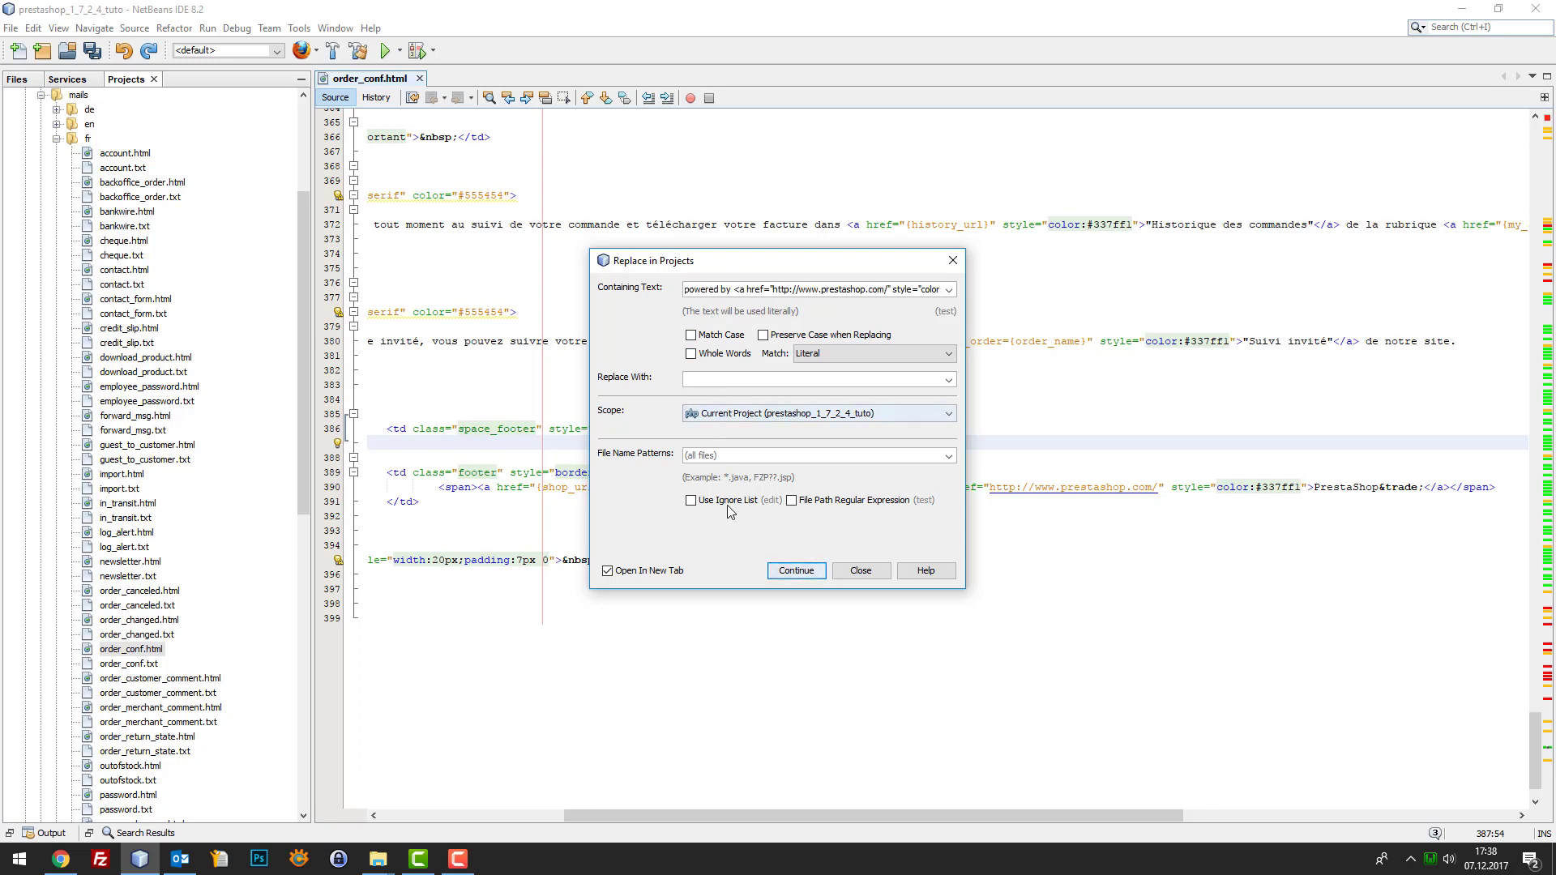
{"action": "left_click", "coordinate": [797, 571]}
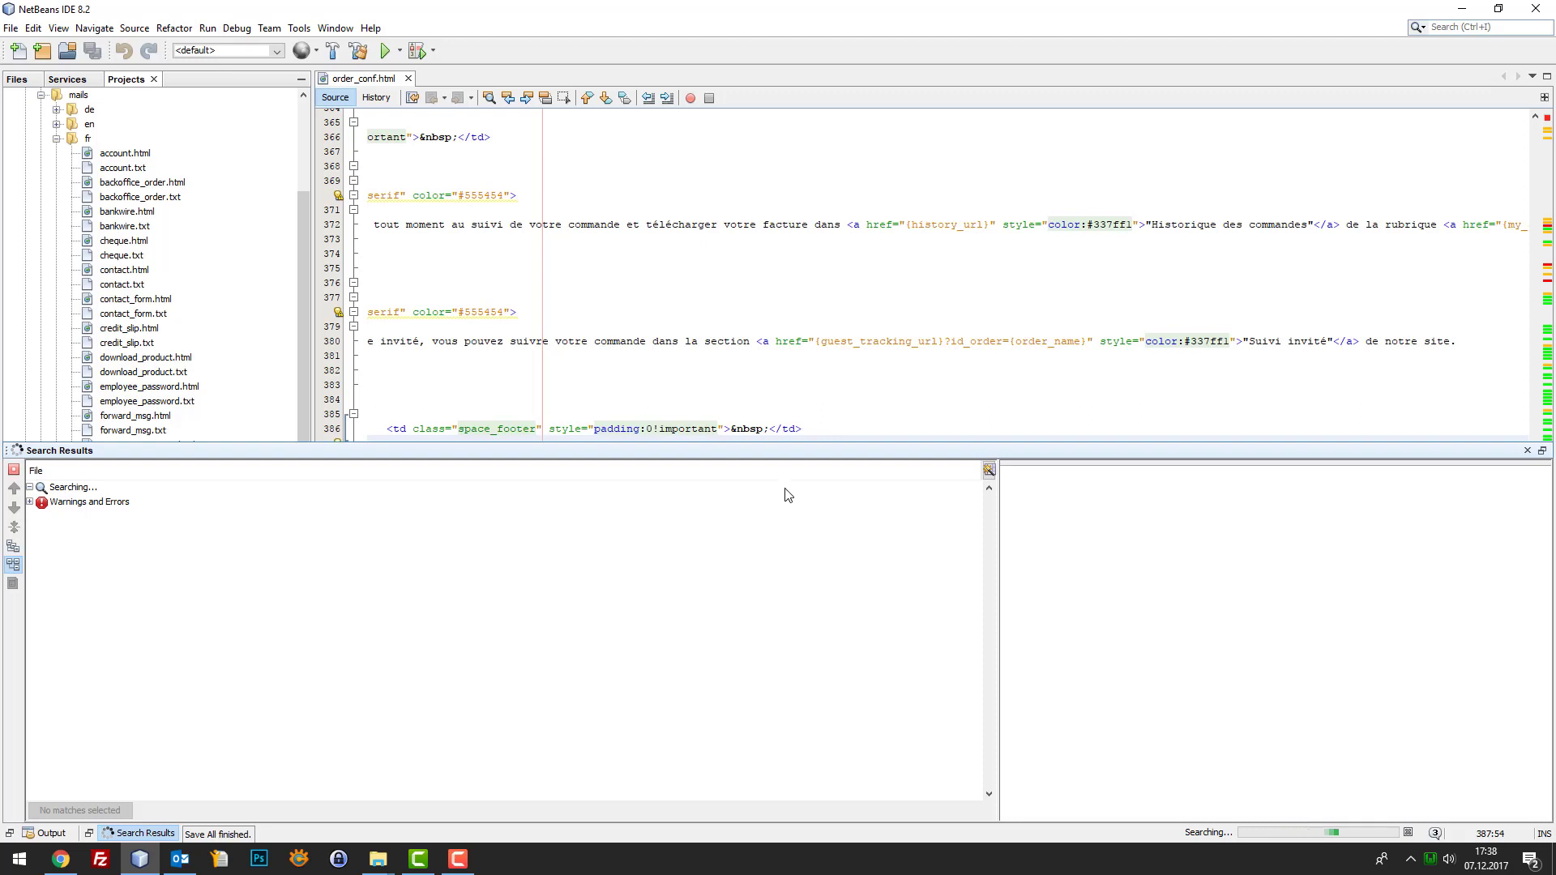
Replace all 182 matches, leaving only {shop_name} in the footer links
{"action": "left_click_drag", "start_coordinate": [785, 444], "coordinate": [777, 507]}
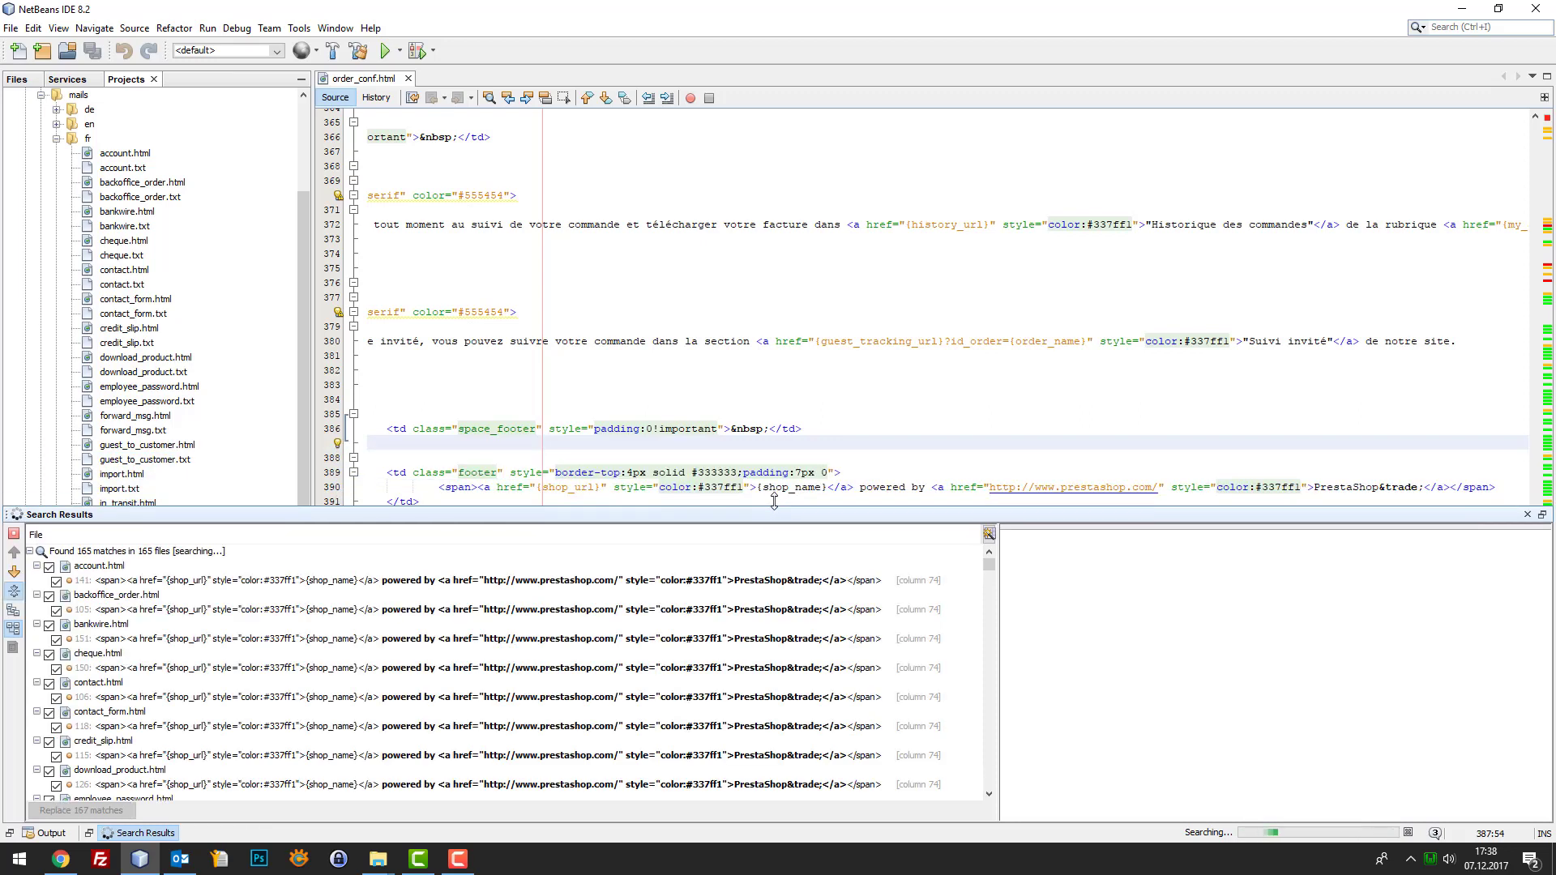
{"action": "scroll", "coordinate": [277, 666], "scroll_direction": "down", "scroll_amount": 10}
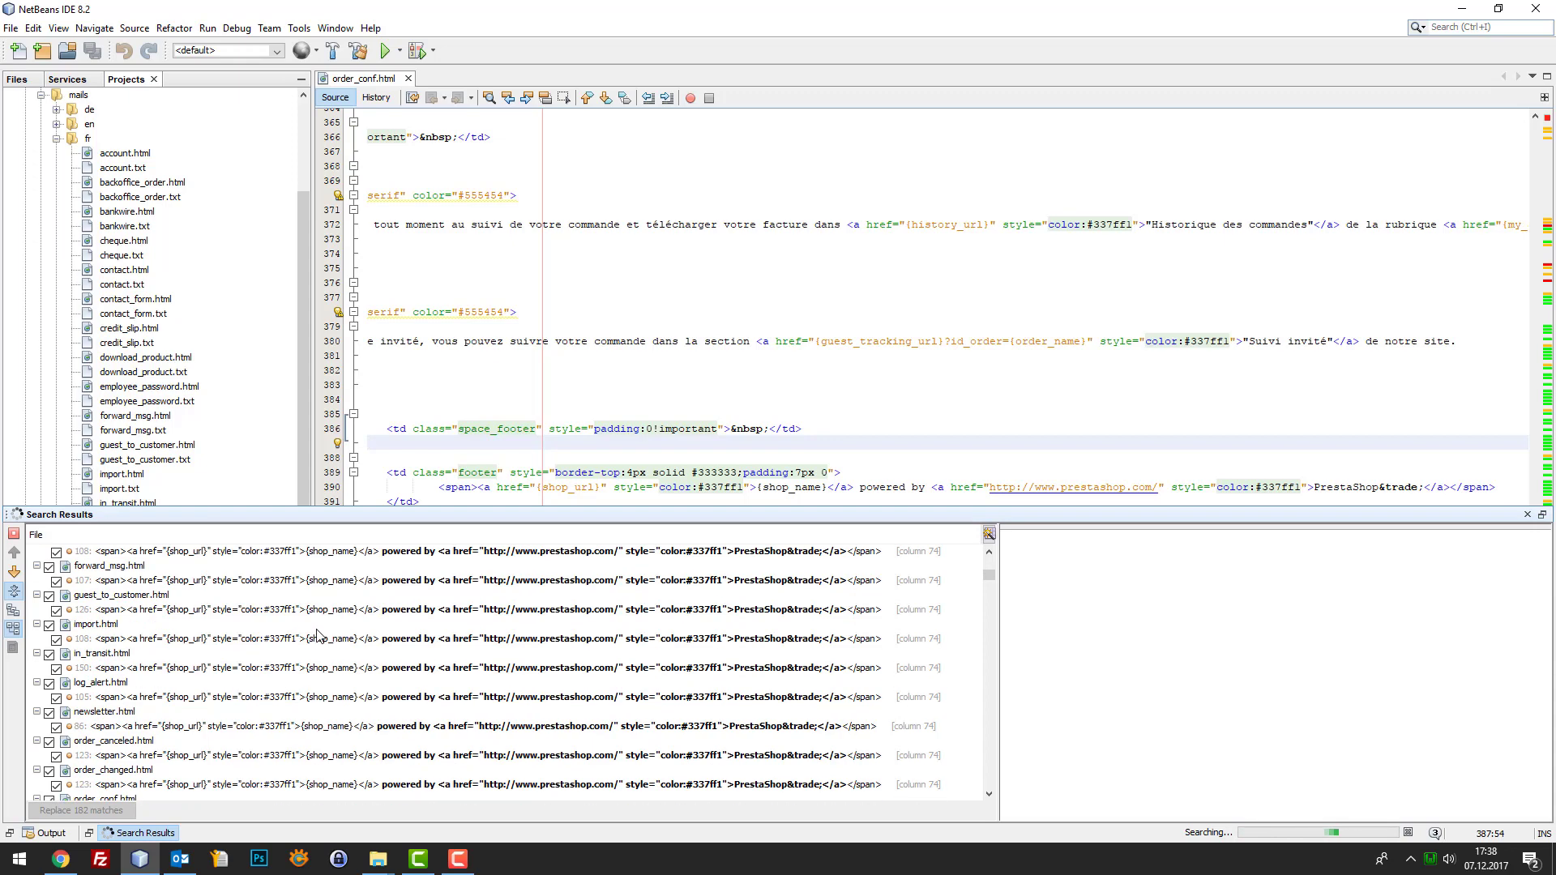
{"action": "scroll", "coordinate": [861, 621], "scroll_direction": "down", "scroll_amount": 6}
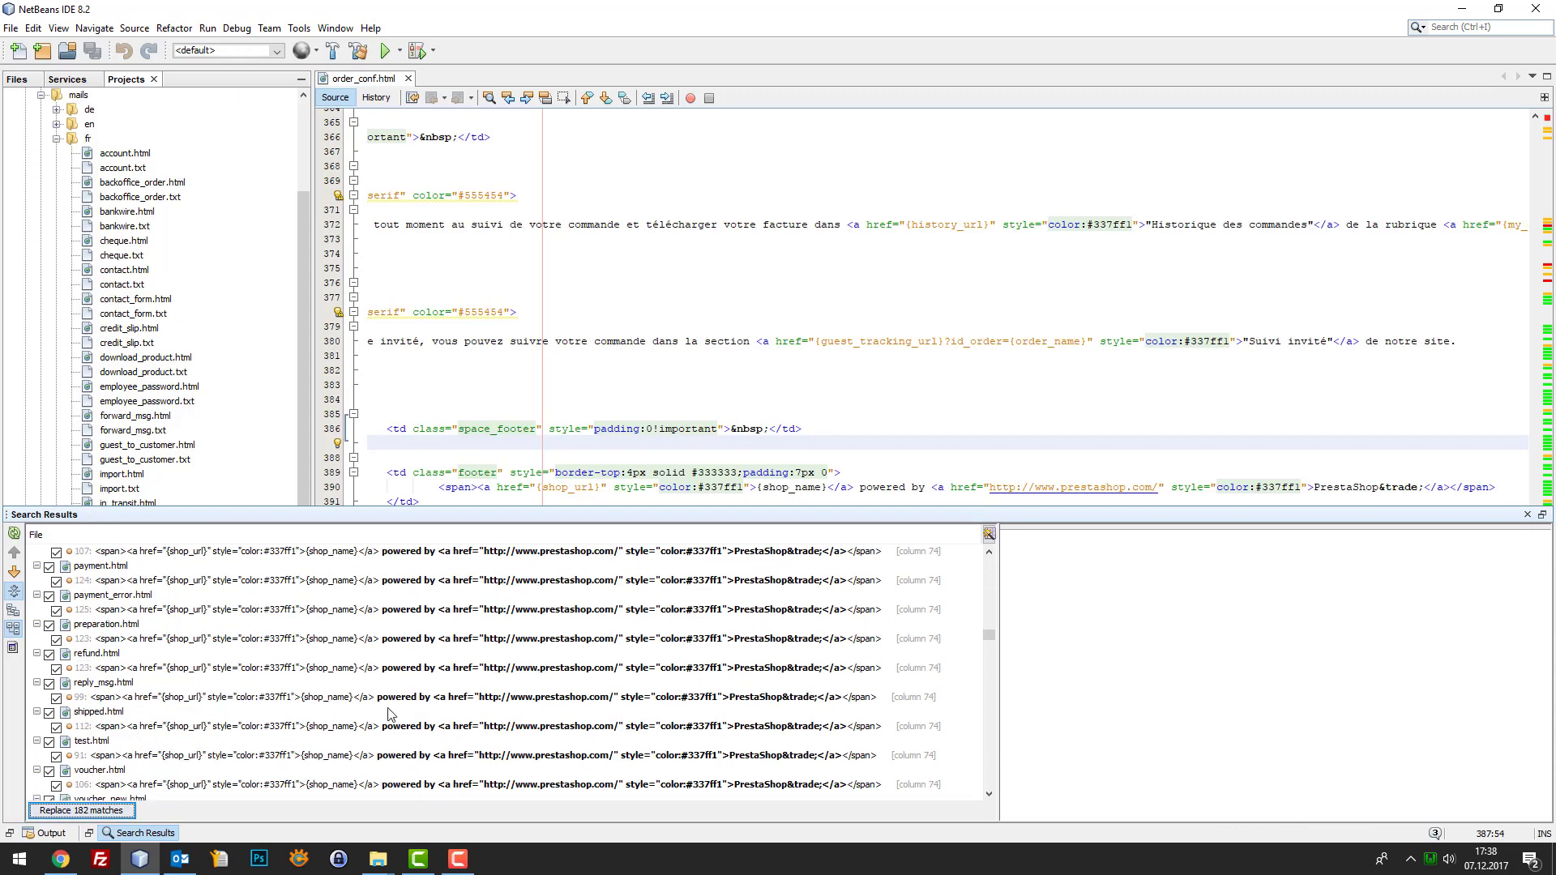
{"action": "scroll", "coordinate": [984, 653], "scroll_direction": "down", "scroll_amount": 8}
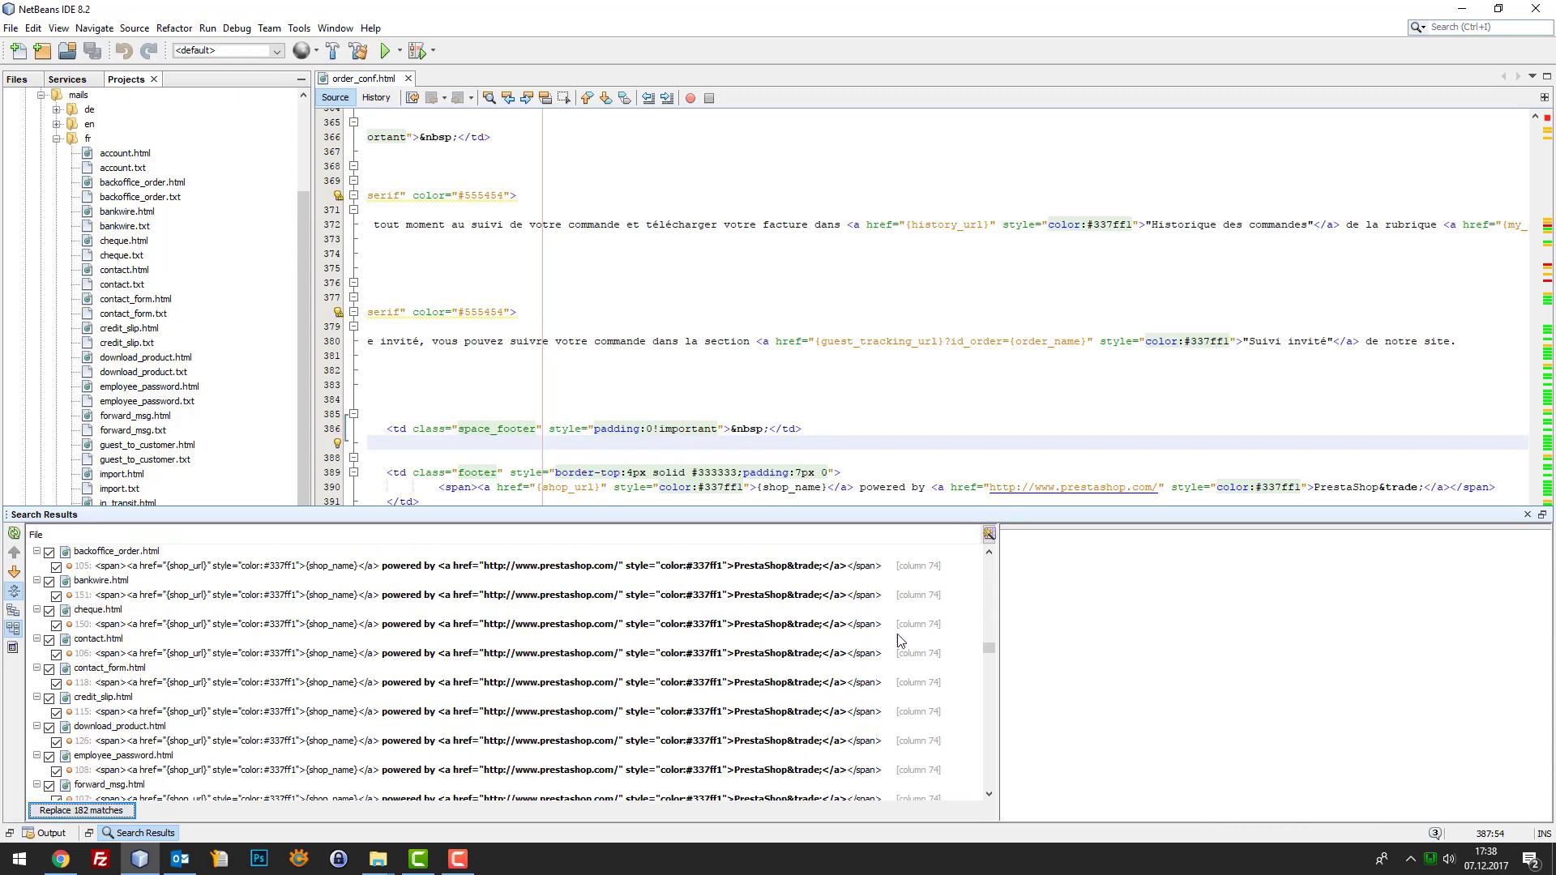
{"action": "left_click_drag", "start_coordinate": [984, 653], "coordinate": [989, 719]}
{"action": "scroll", "coordinate": [1318, 426], "scroll_direction": "down", "scroll_amount": 1}
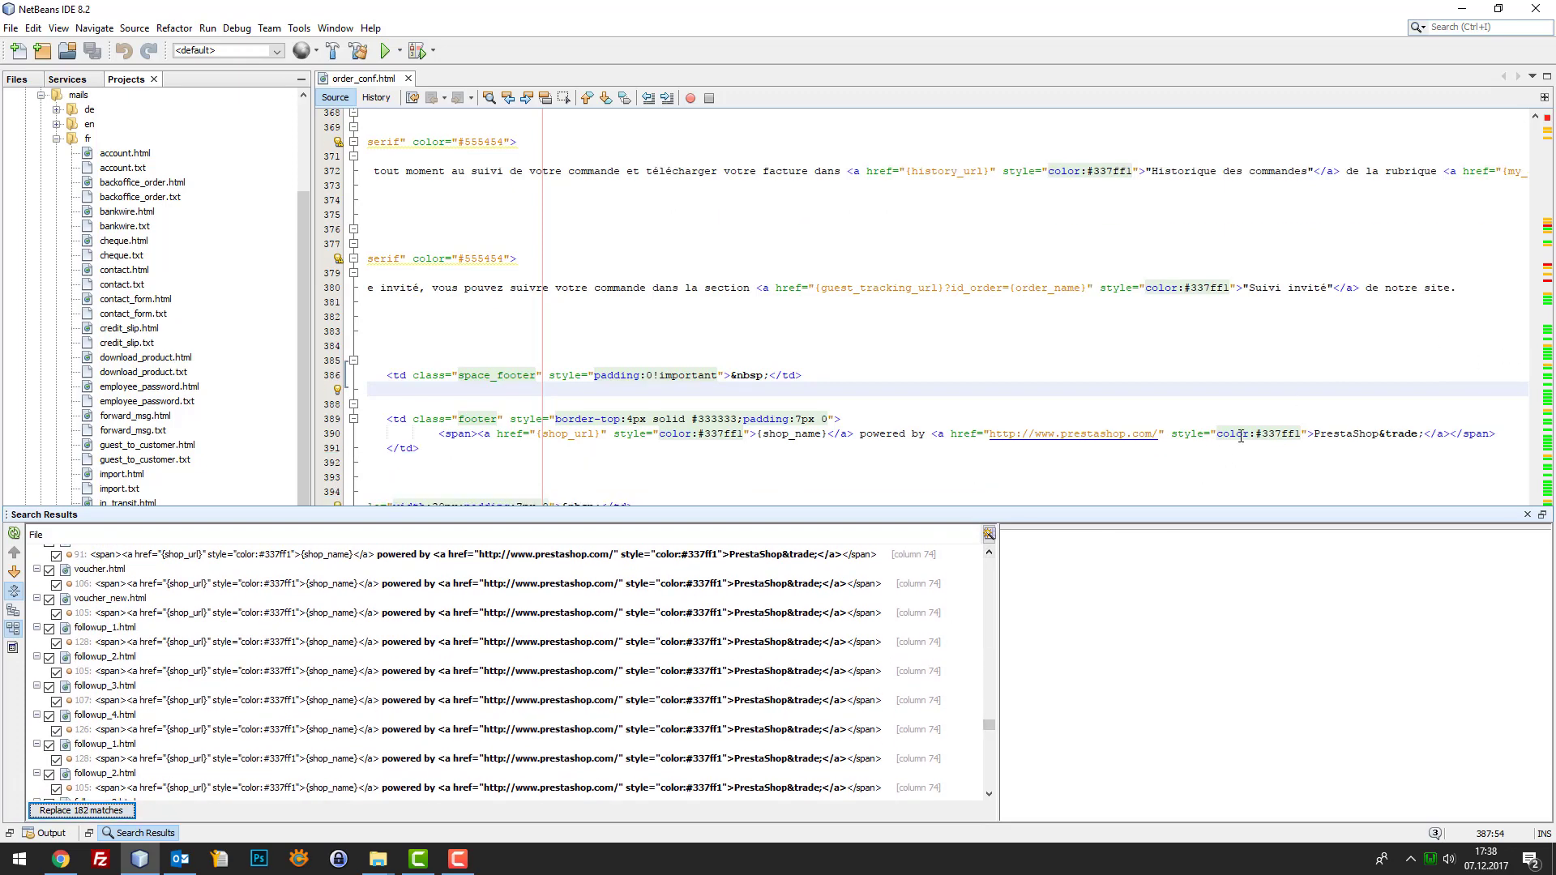
{"action": "left_click", "coordinate": [42, 812]}
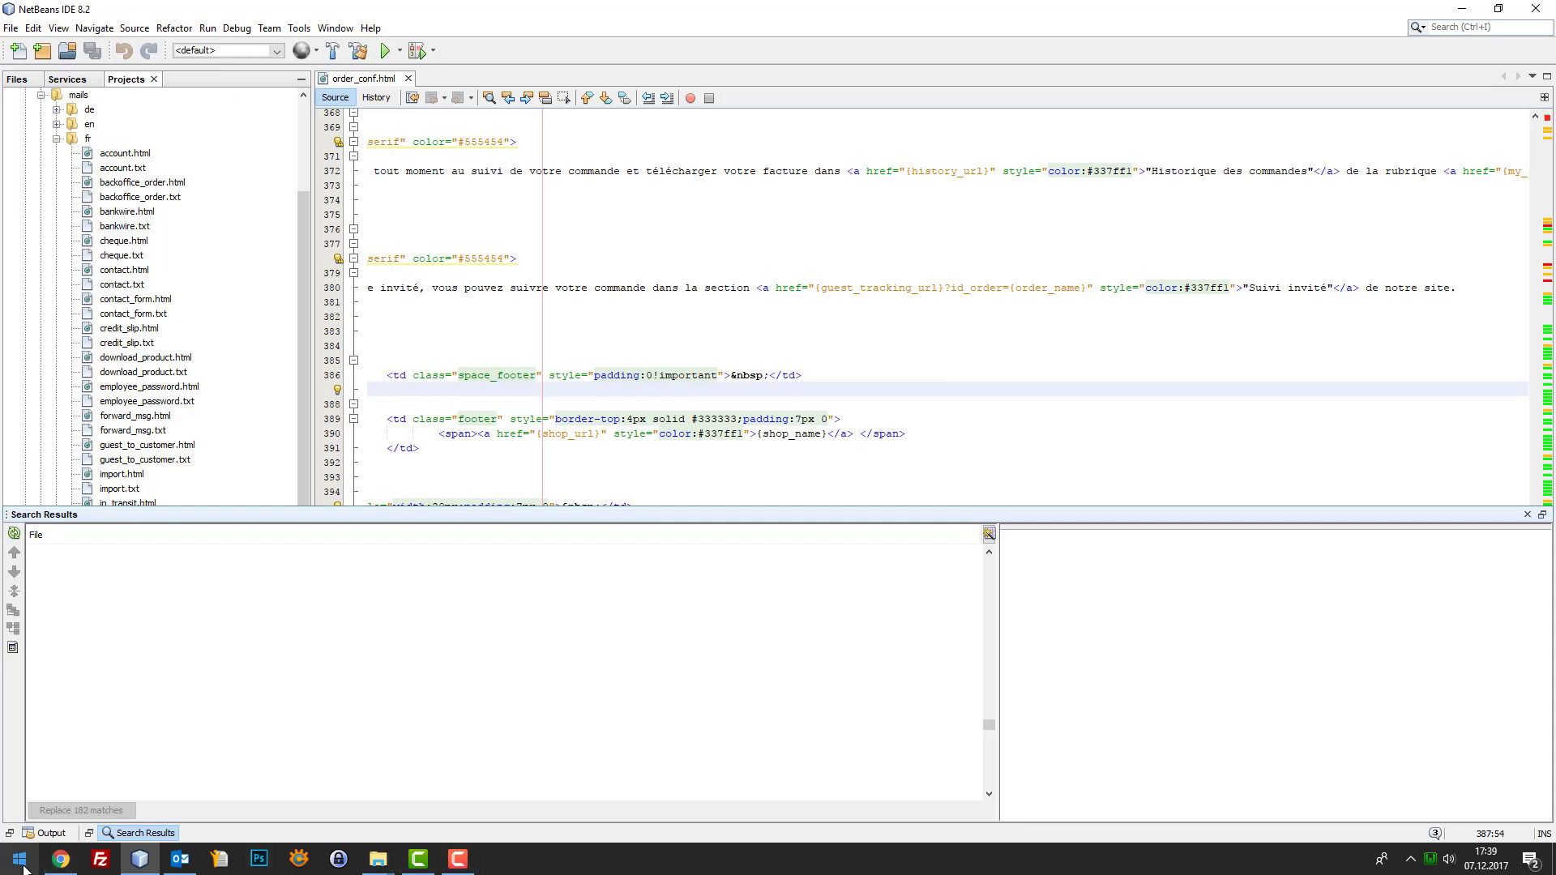
{"action": "left_click", "coordinate": [61, 859]}
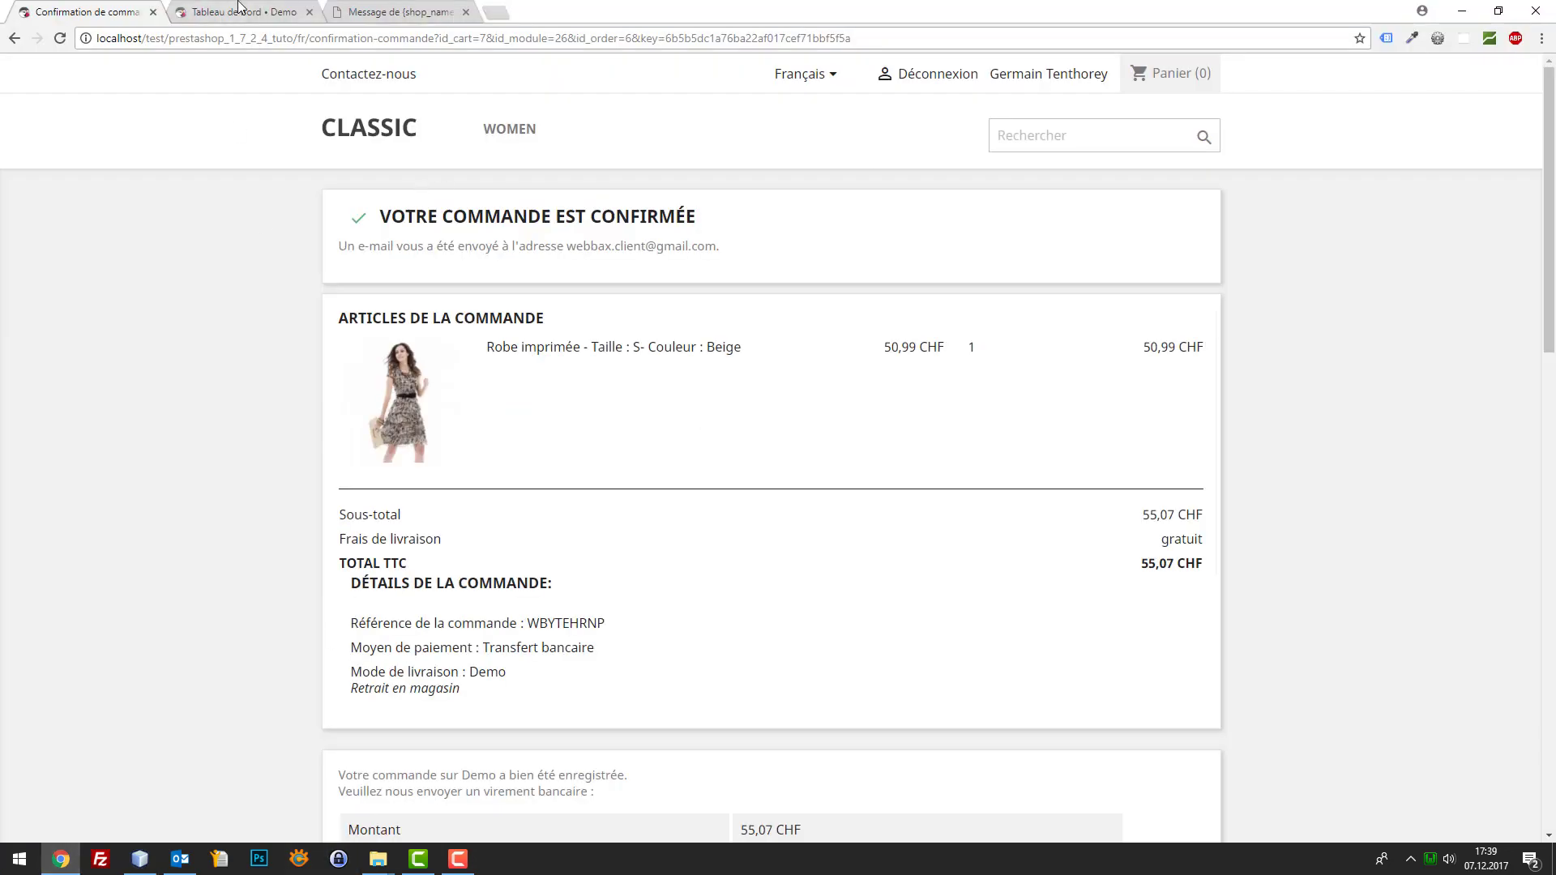
{"action": "left_click", "coordinate": [179, 859]}
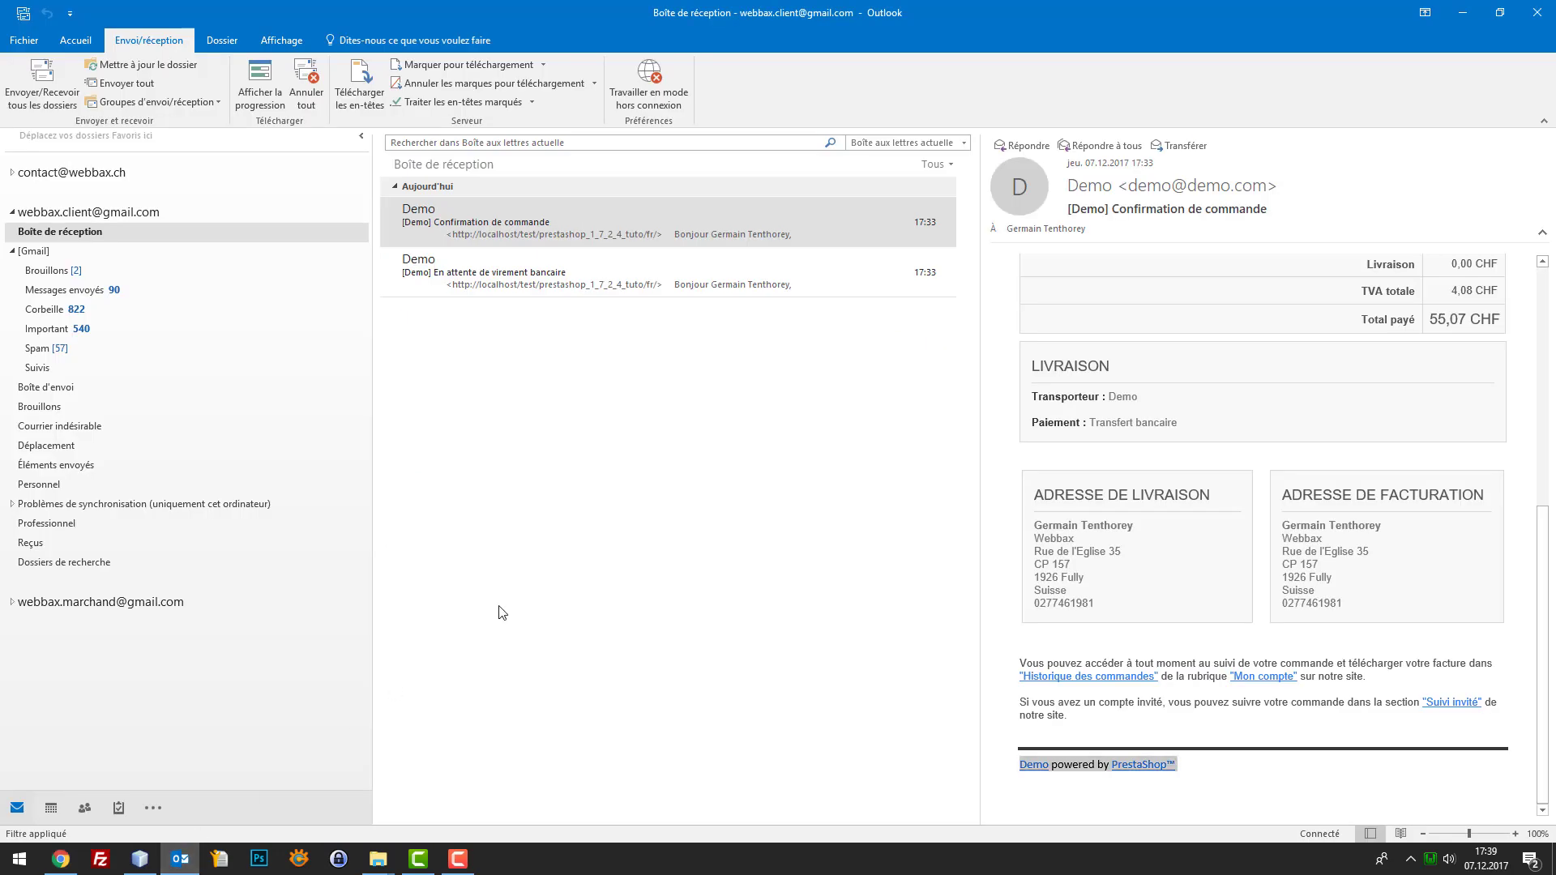
{"action": "scroll", "coordinate": [1354, 471], "scroll_direction": "up", "scroll_amount": 3}
{"action": "scroll", "coordinate": [1354, 471], "scroll_direction": "up", "scroll_amount": 3}
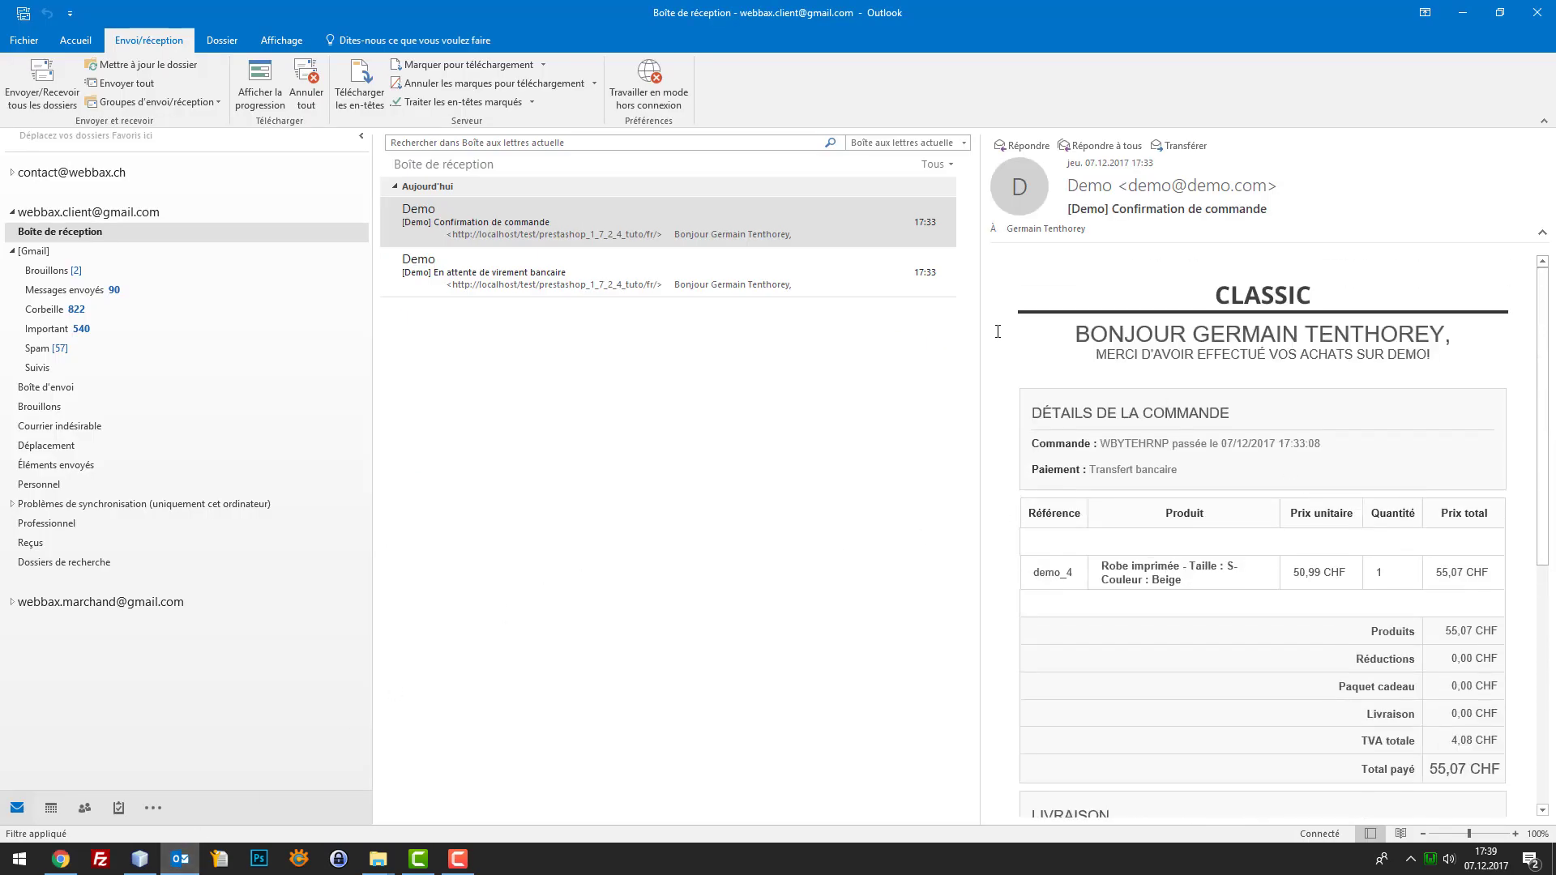
{"action": "left_click", "coordinate": [576, 294]}
{"action": "left_click", "coordinate": [607, 222]}
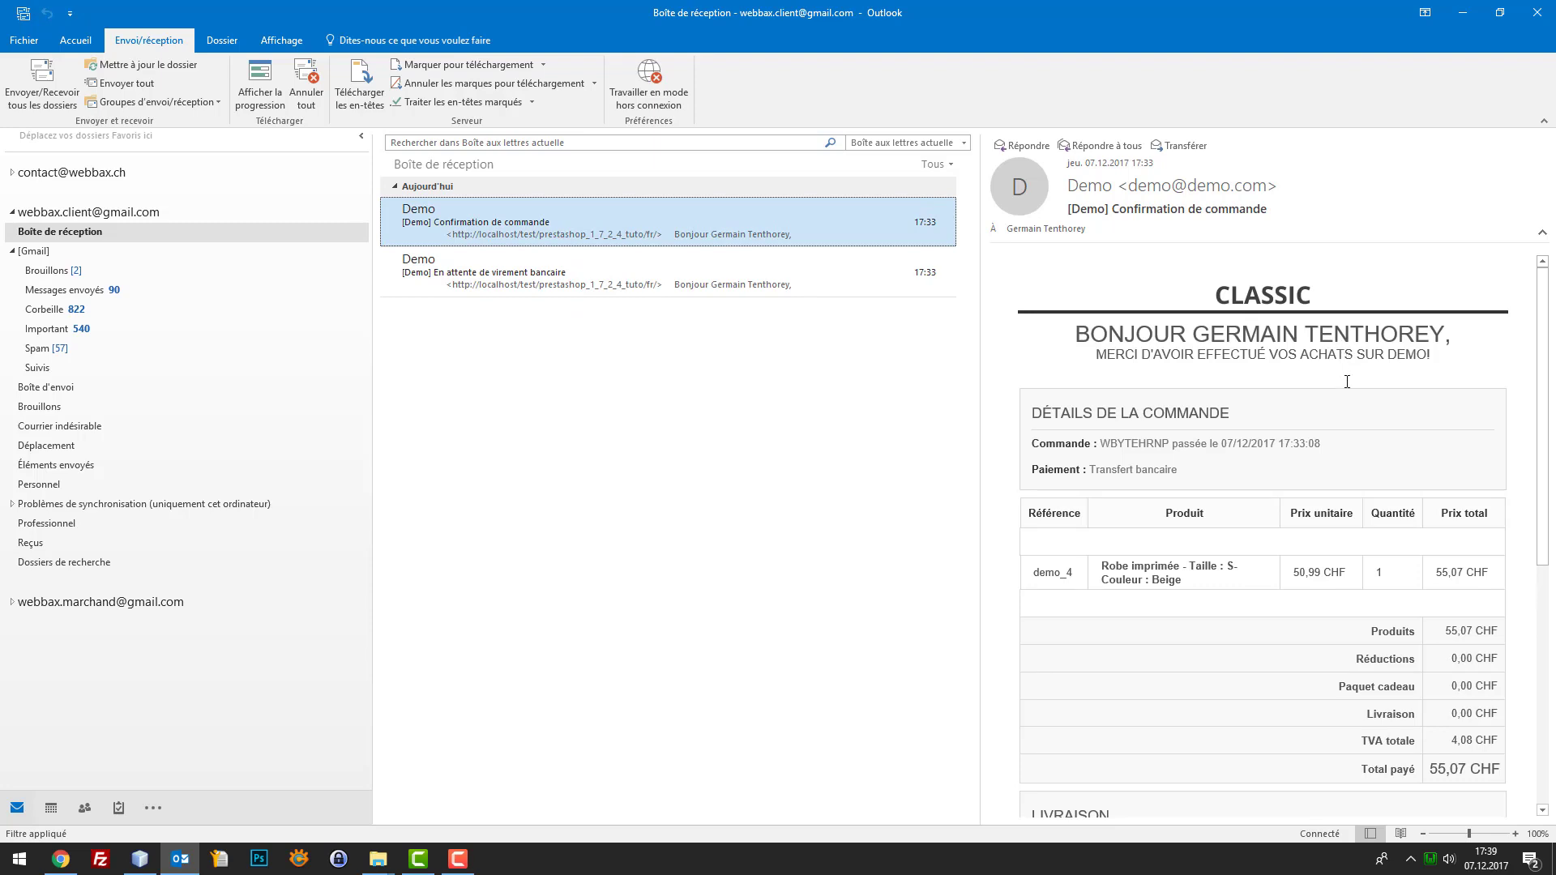
{"action": "scroll", "coordinate": [1346, 382], "scroll_direction": "down", "scroll_amount": 6}
{"action": "left_click", "coordinate": [1033, 679]}
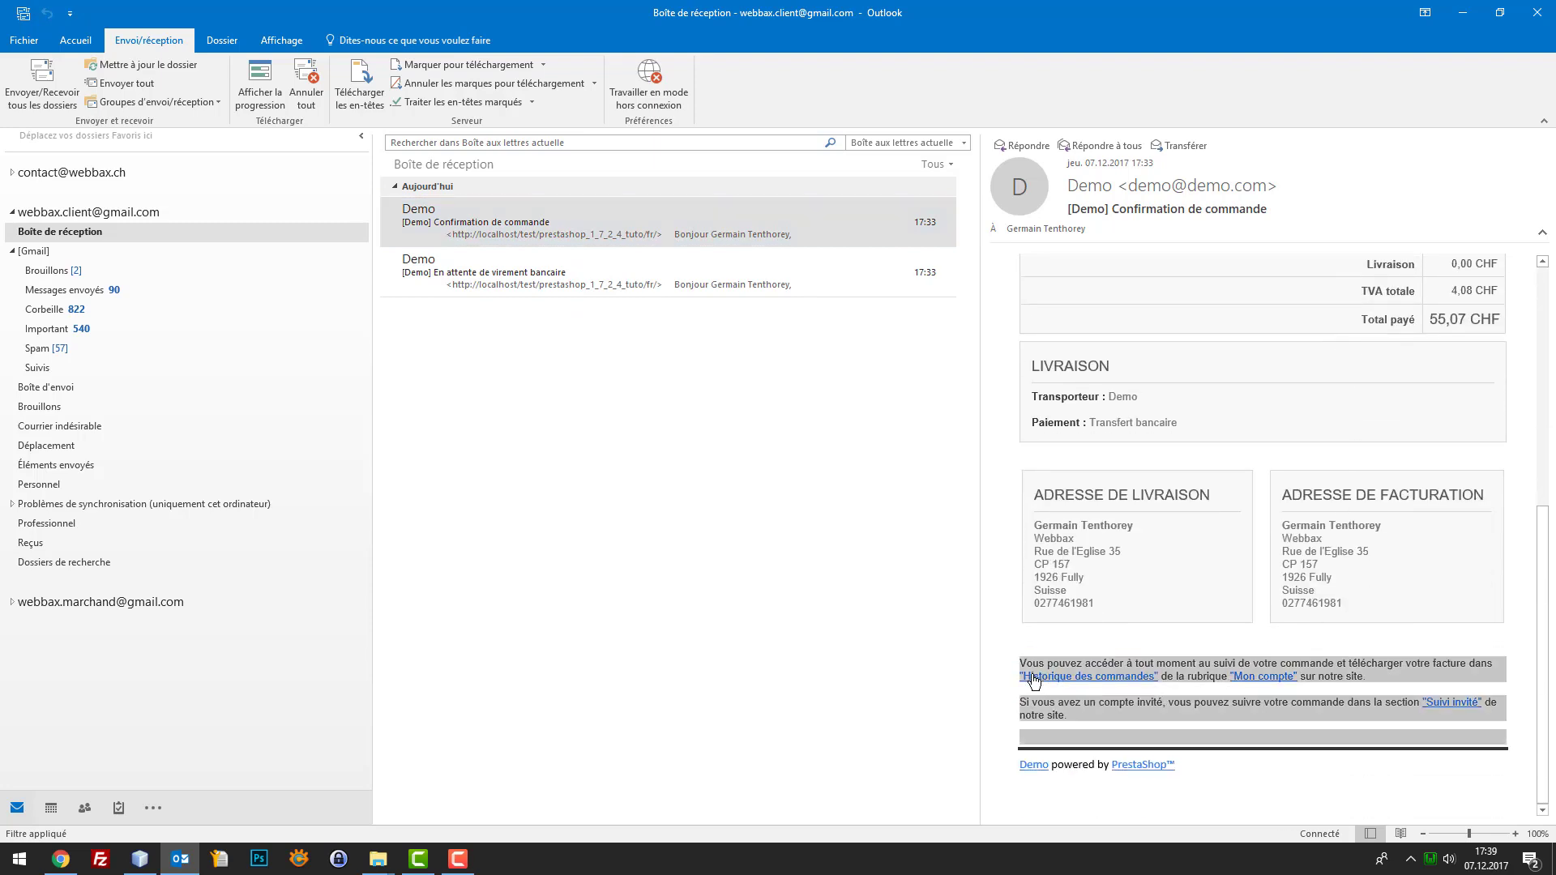
{"action": "key", "text": "ctrl+a"}
{"action": "left_click_drag", "start_coordinate": [1055, 728], "coordinate": [1016, 663]}
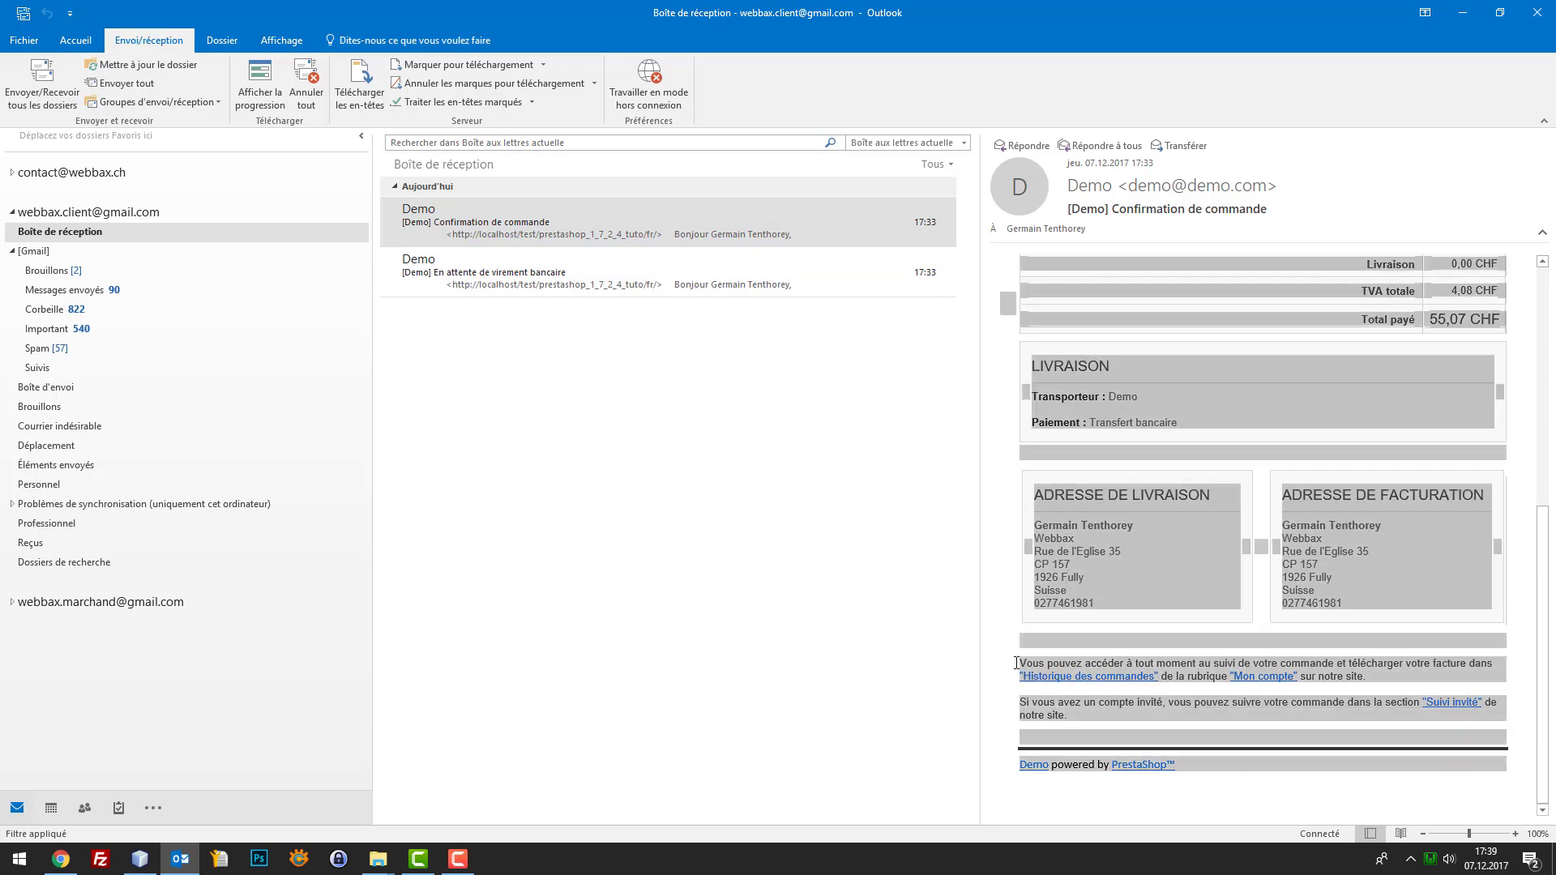
{"action": "left_click", "coordinate": [139, 858]}
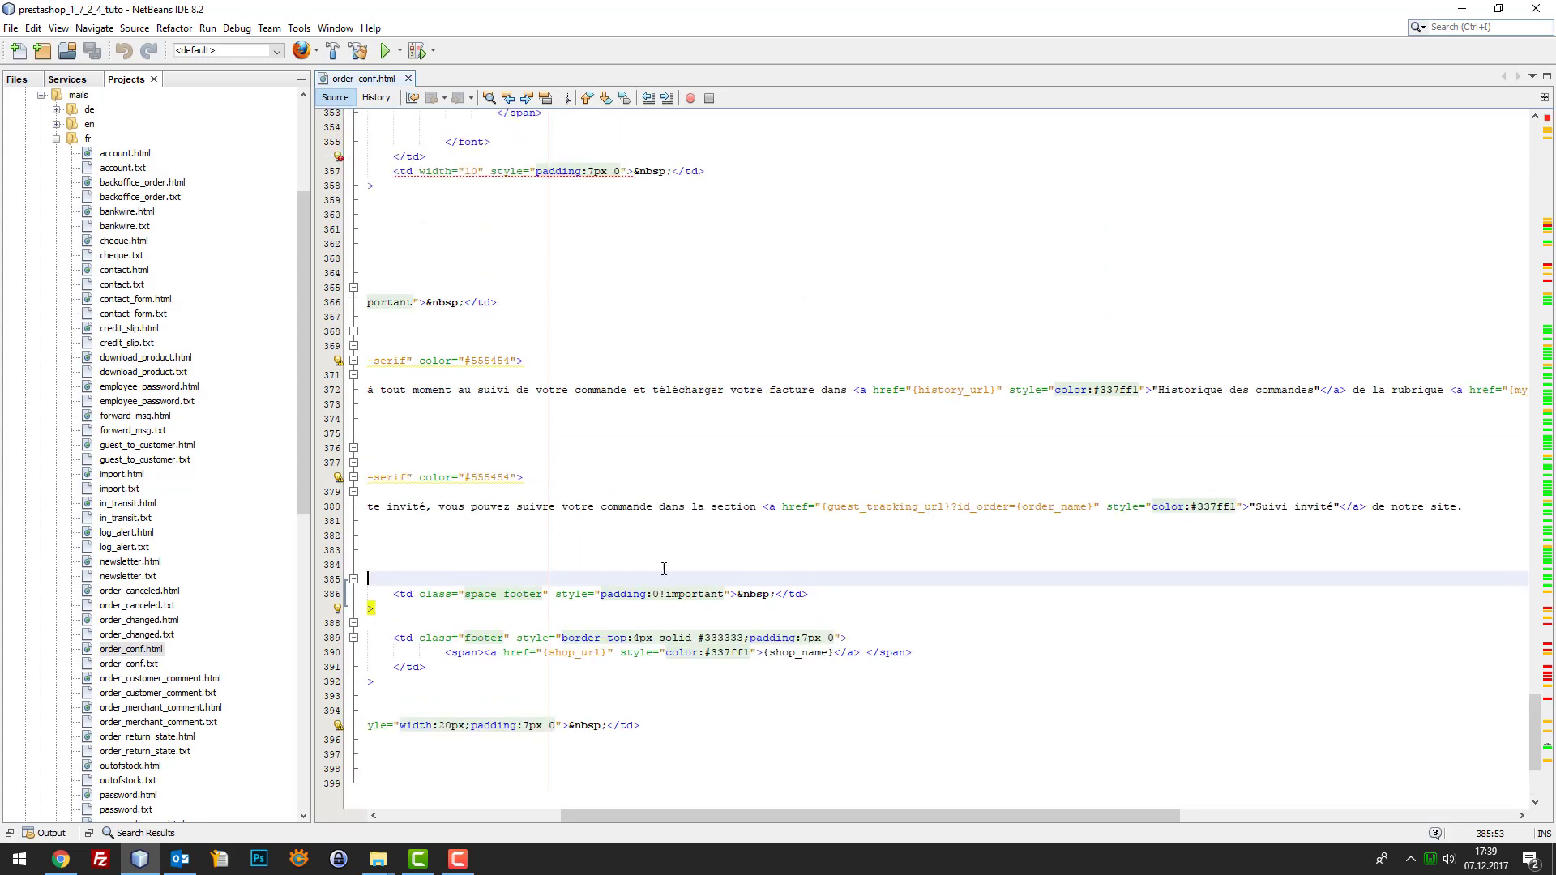
Delete the order-history linkbelow row from the order_conf.html footer
{"action": "left_click_drag", "start_coordinate": [653, 813], "coordinate": [404, 773]}
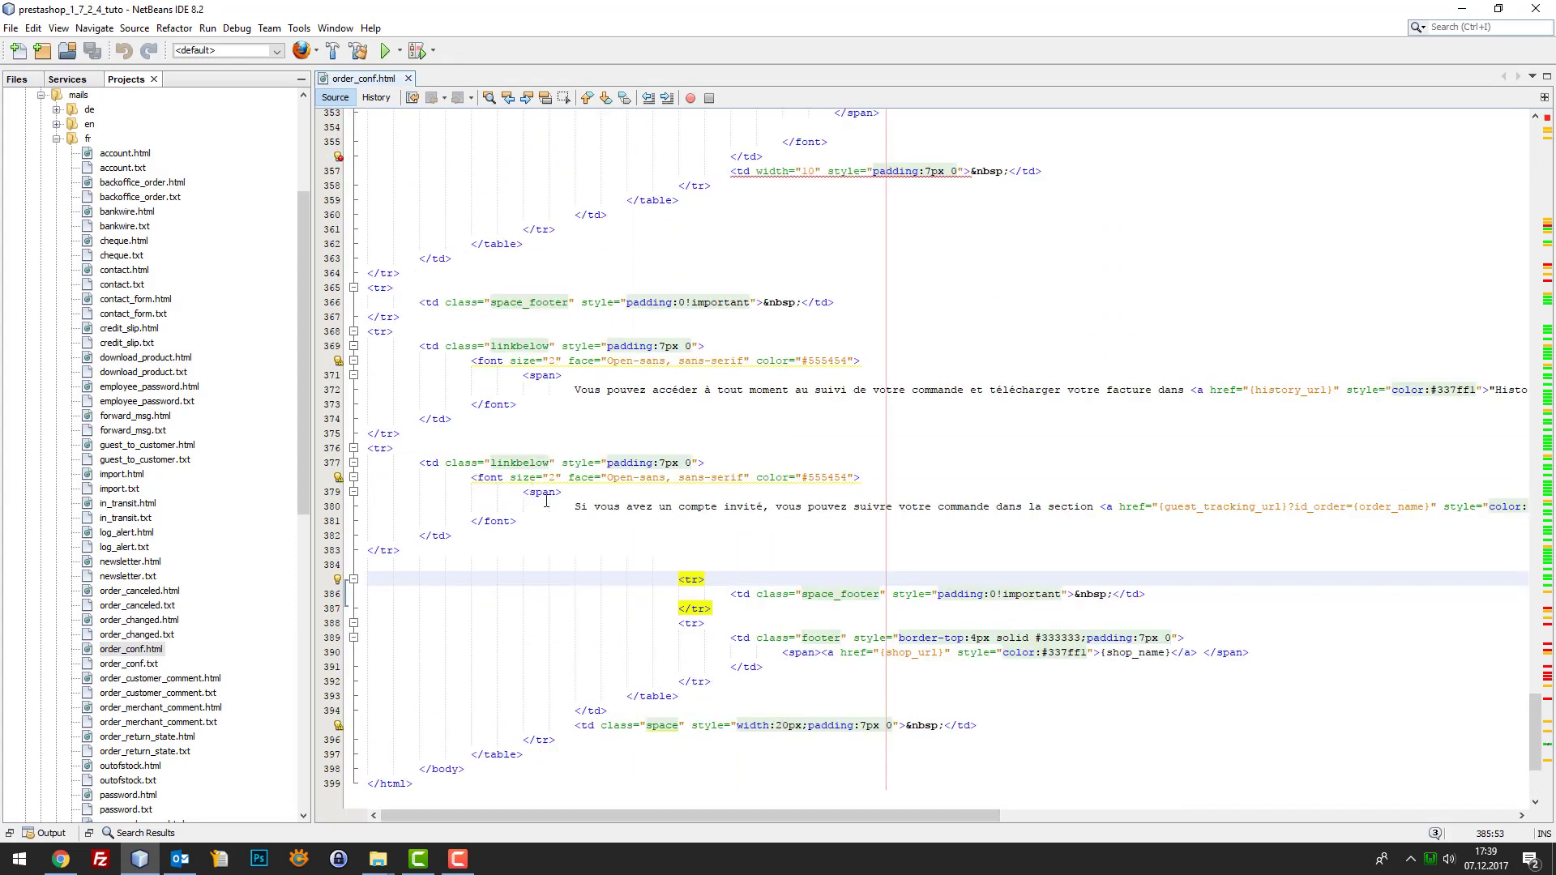
{"action": "left_click_drag", "start_coordinate": [562, 390], "coordinate": [821, 391]}
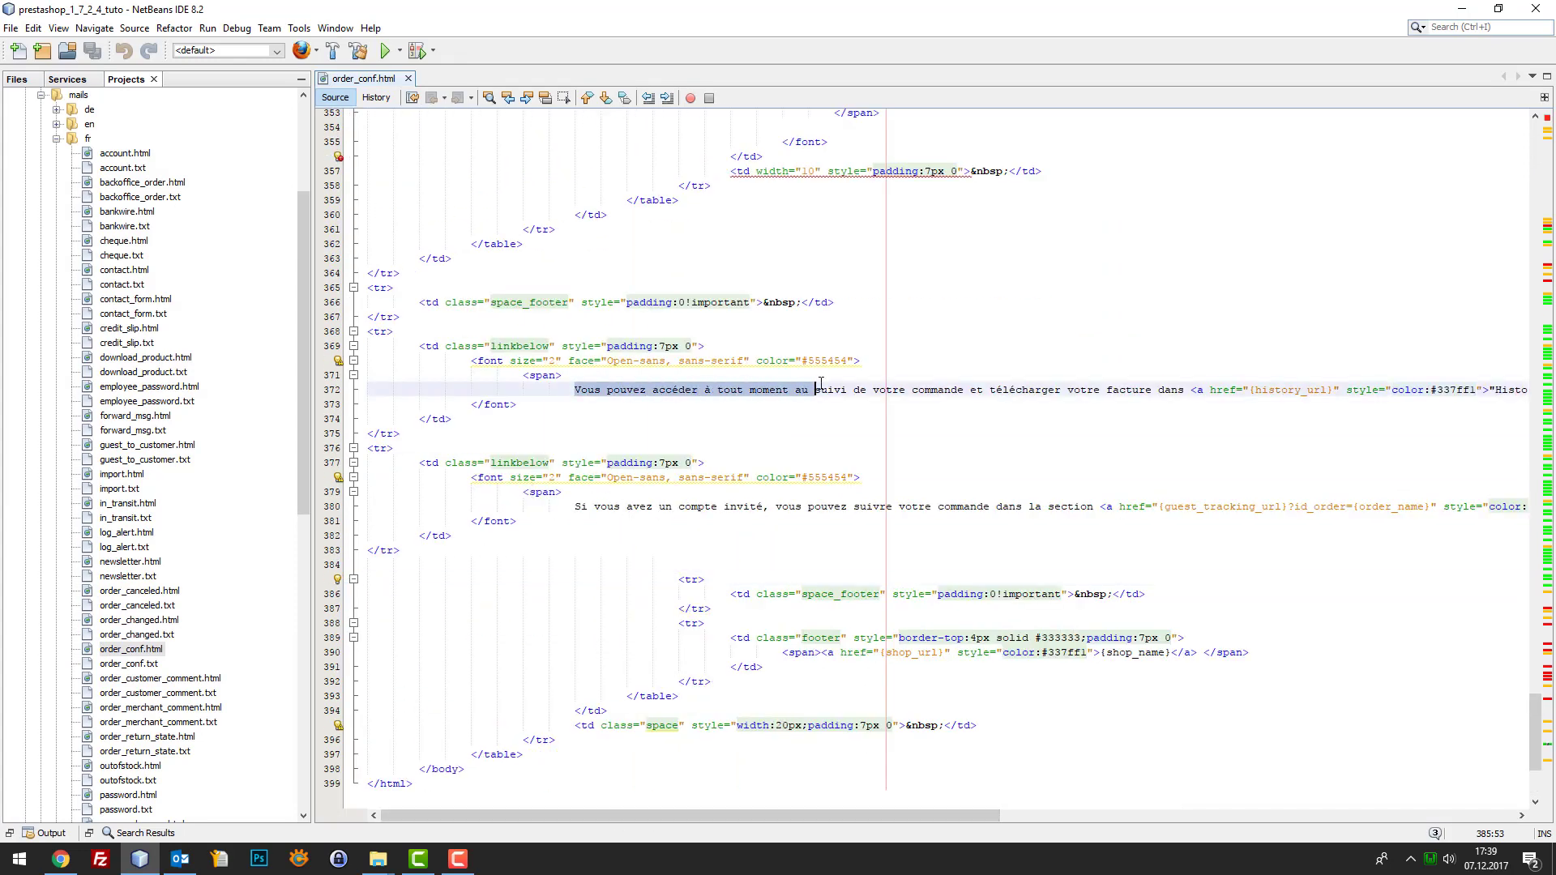
{"action": "left_click", "coordinate": [589, 500]}
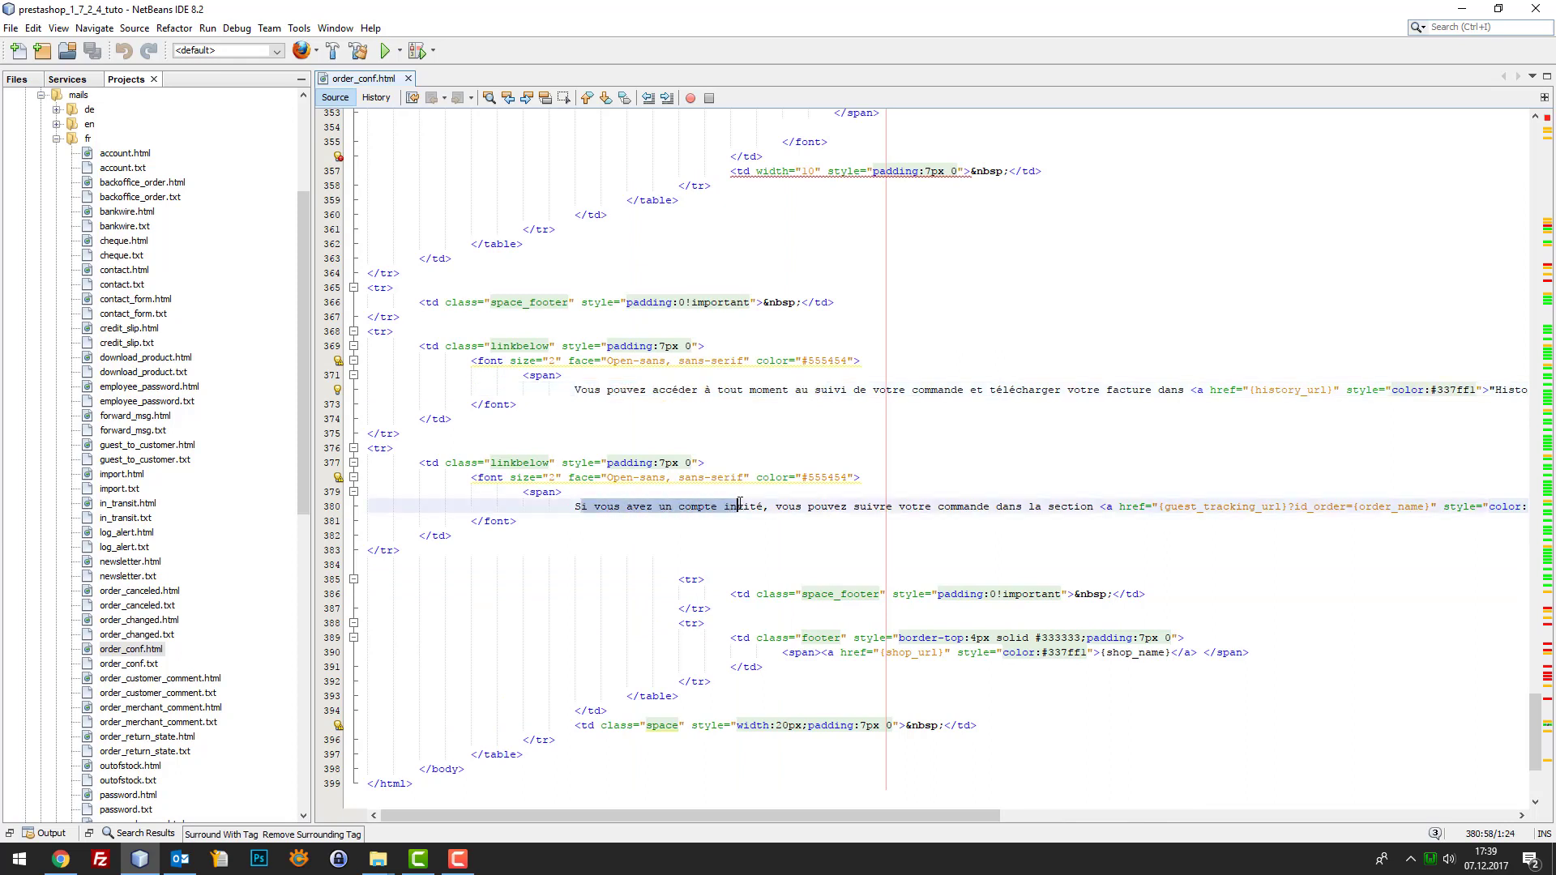
{"action": "left_click", "coordinate": [400, 550]}
{"action": "left_click", "coordinate": [419, 535], "text": "shift"}
{"action": "left_click_drag", "start_coordinate": [400, 519], "coordinate": [401, 434]}
{"action": "left_click", "coordinate": [382, 346]}
{"action": "key", "text": "Delete"}
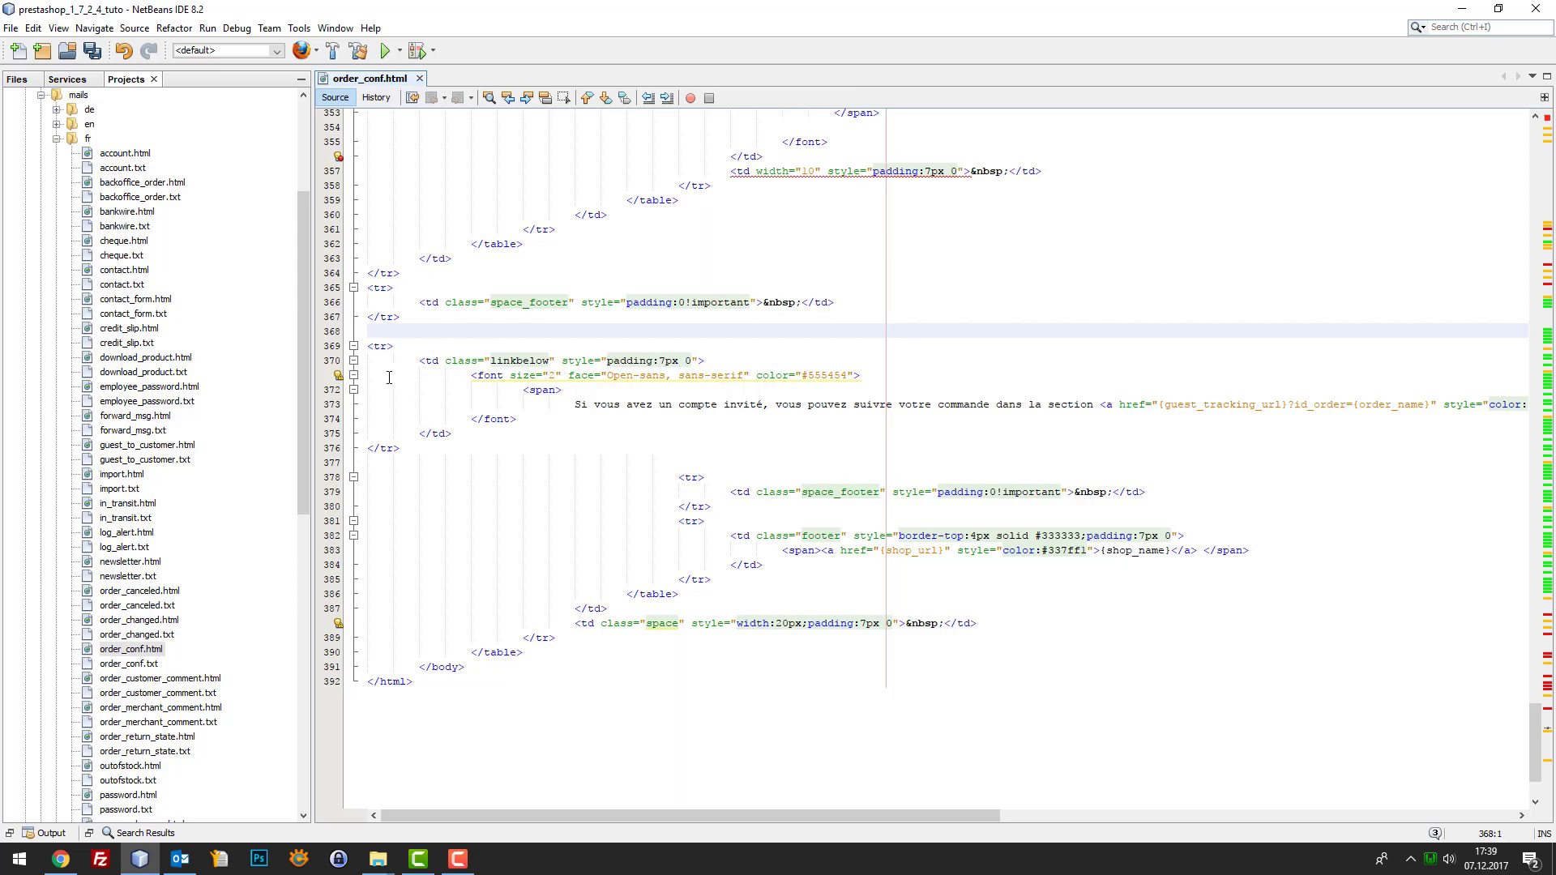
Delete the guest-tracking row and the leftover blank line, then save order_conf.html
{"action": "left_click_drag", "start_coordinate": [369, 346], "coordinate": [404, 446]}
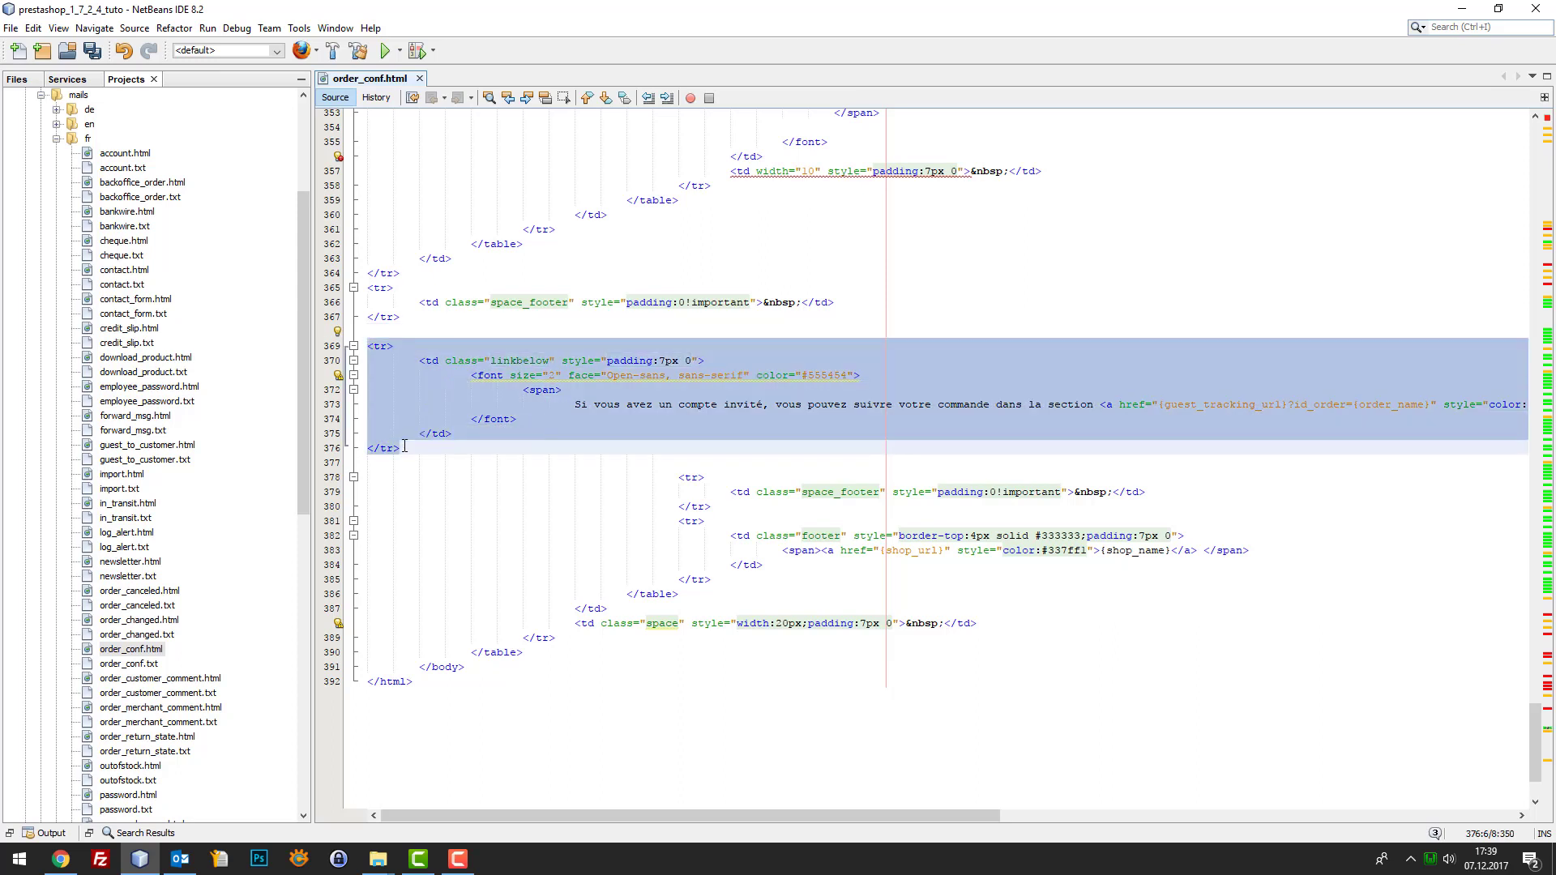
{"action": "key", "text": "Delete"}
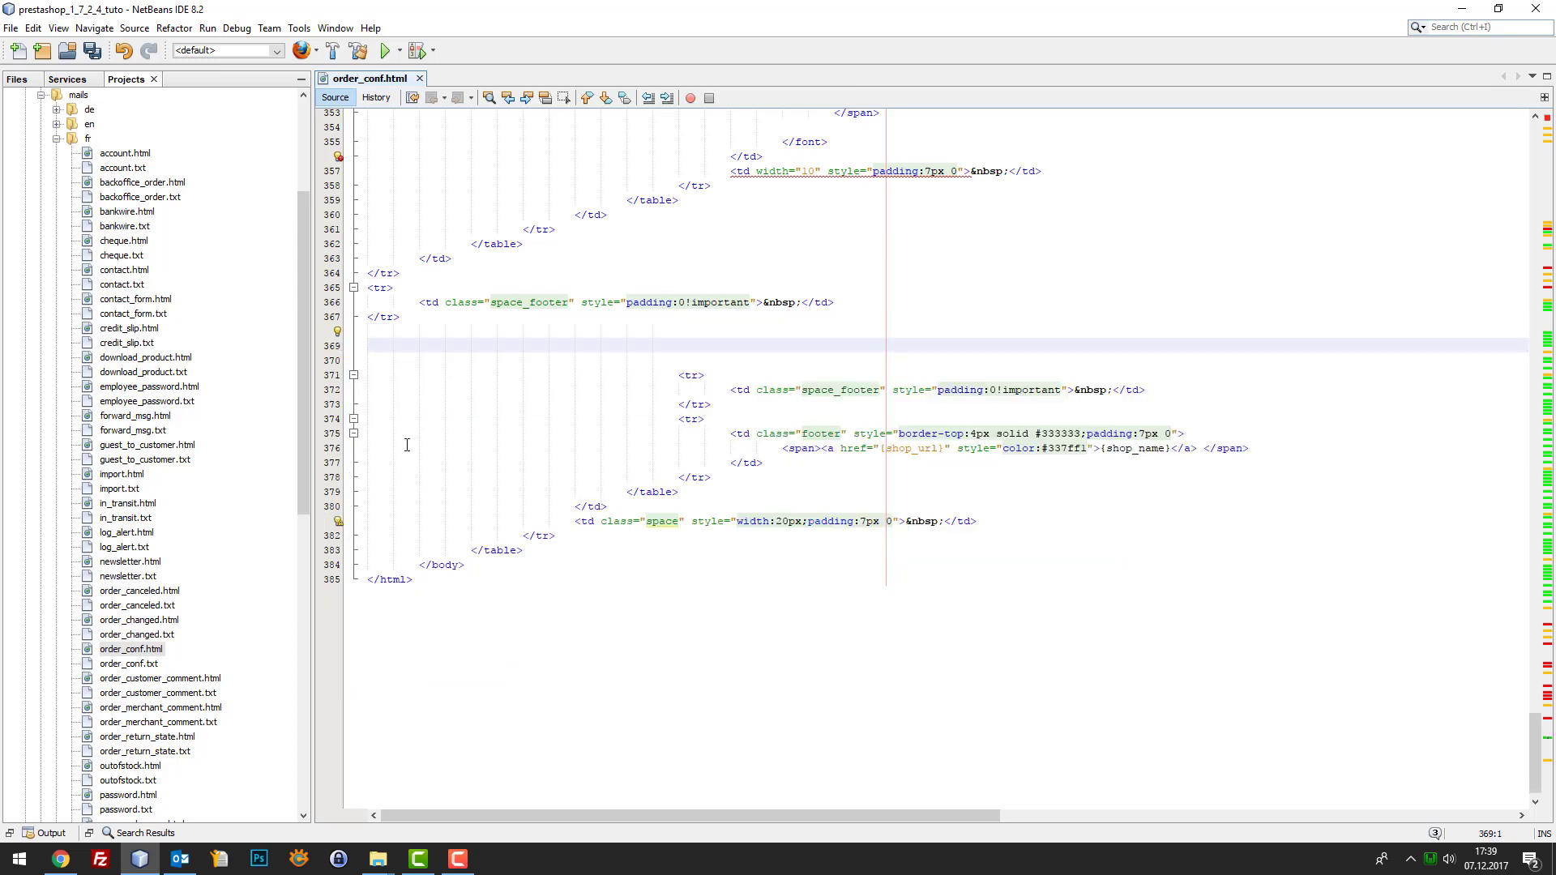
{"action": "key", "text": "BackSpace"}
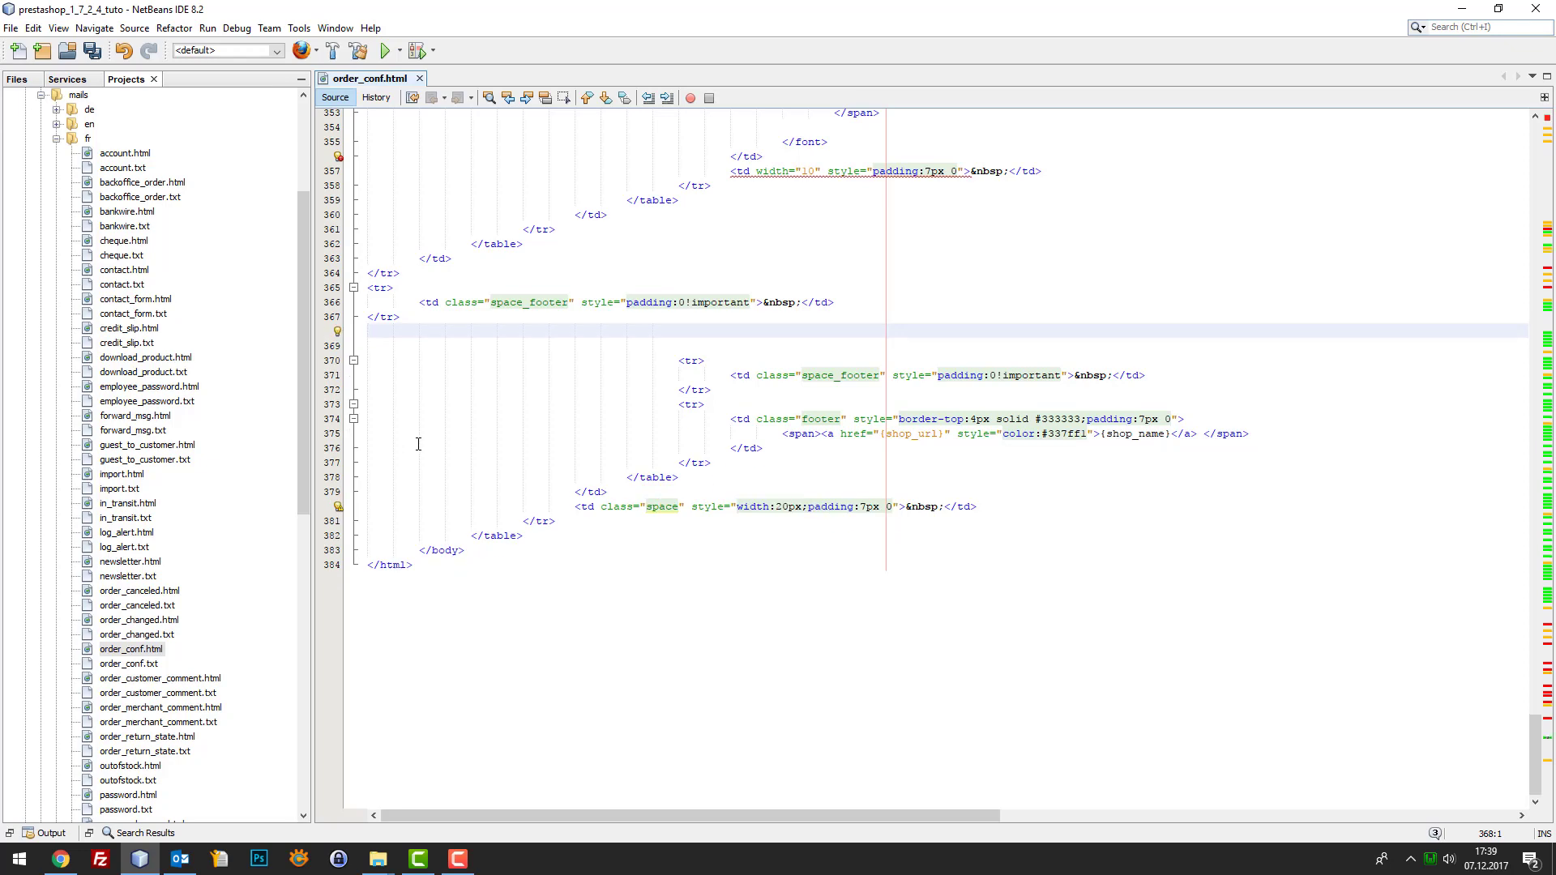
{"action": "key", "text": "ctrl+s"}
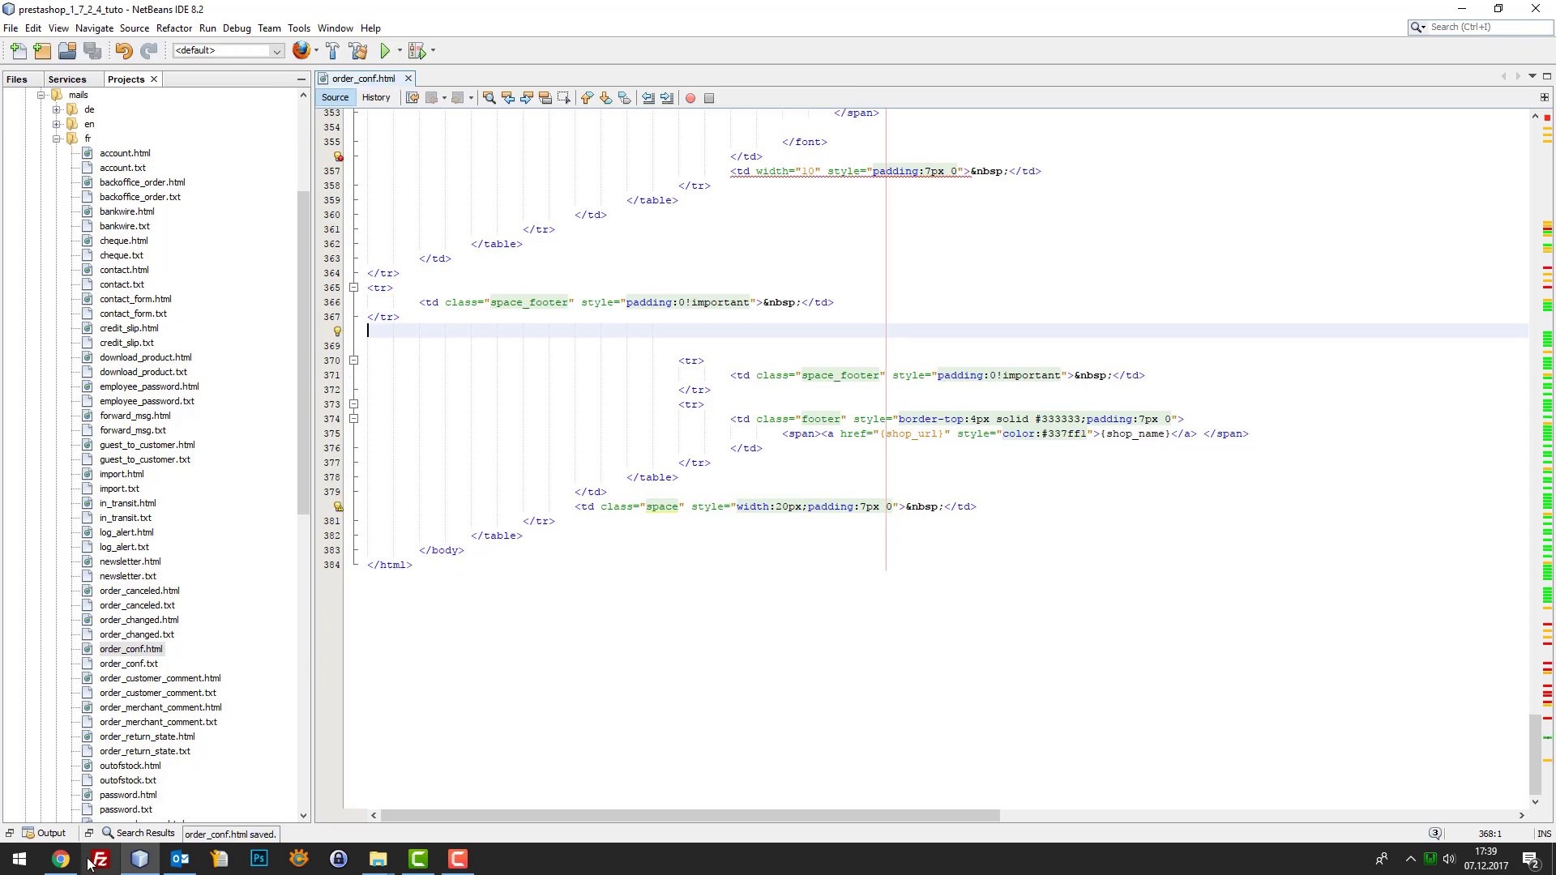
{"action": "left_click", "coordinate": [61, 859]}
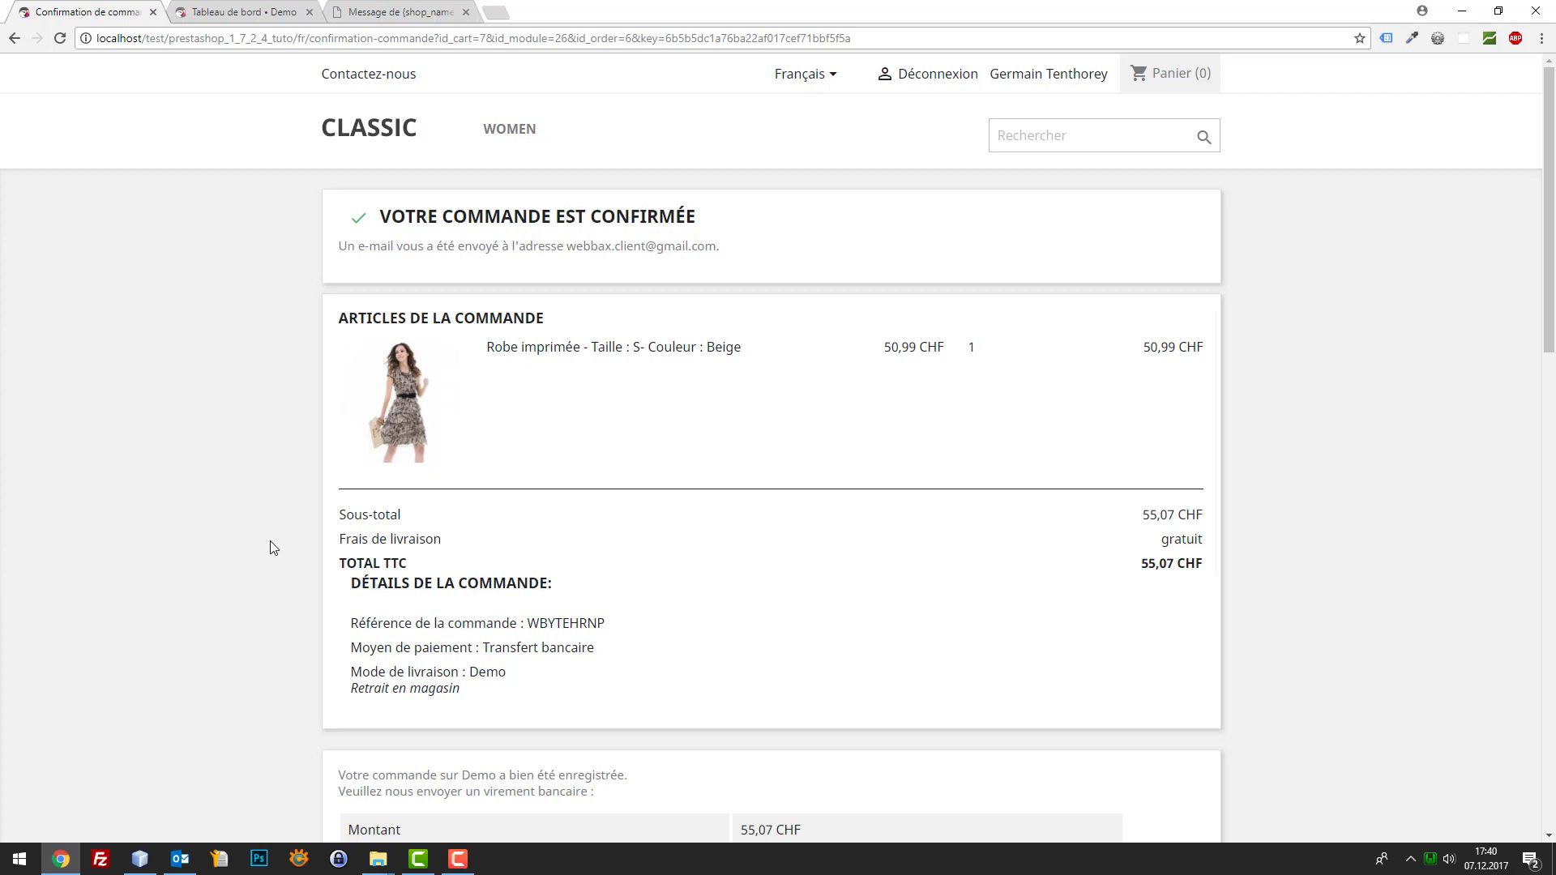
Open the customer preferences settings in the PrestaShop admin dashboard
{"action": "left_click", "coordinate": [290, 8]}
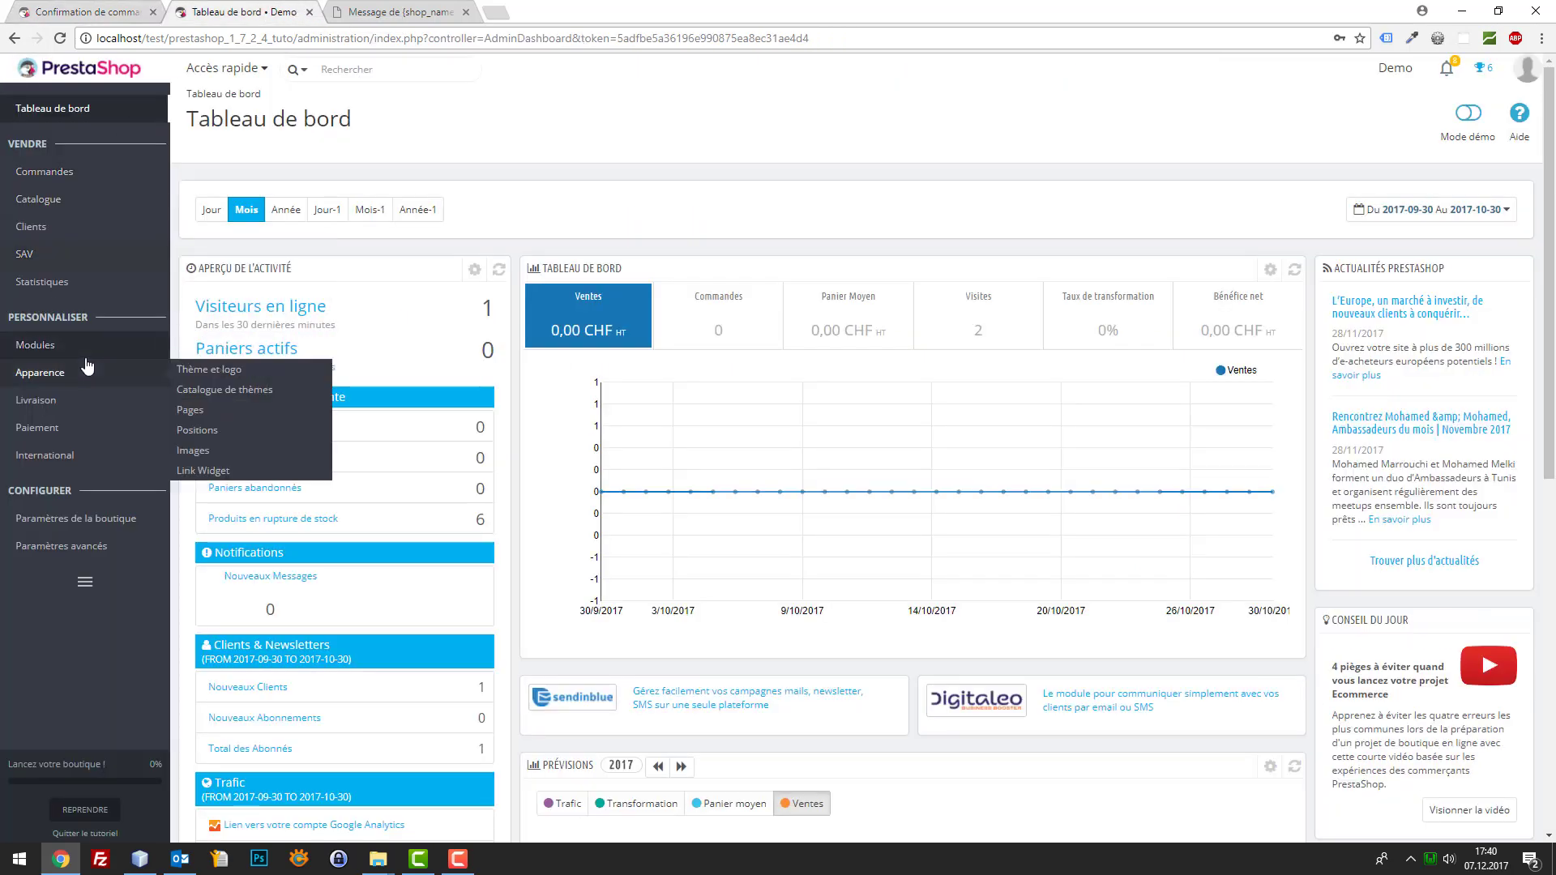
{"action": "mouse_move", "coordinate": [162, 353]}
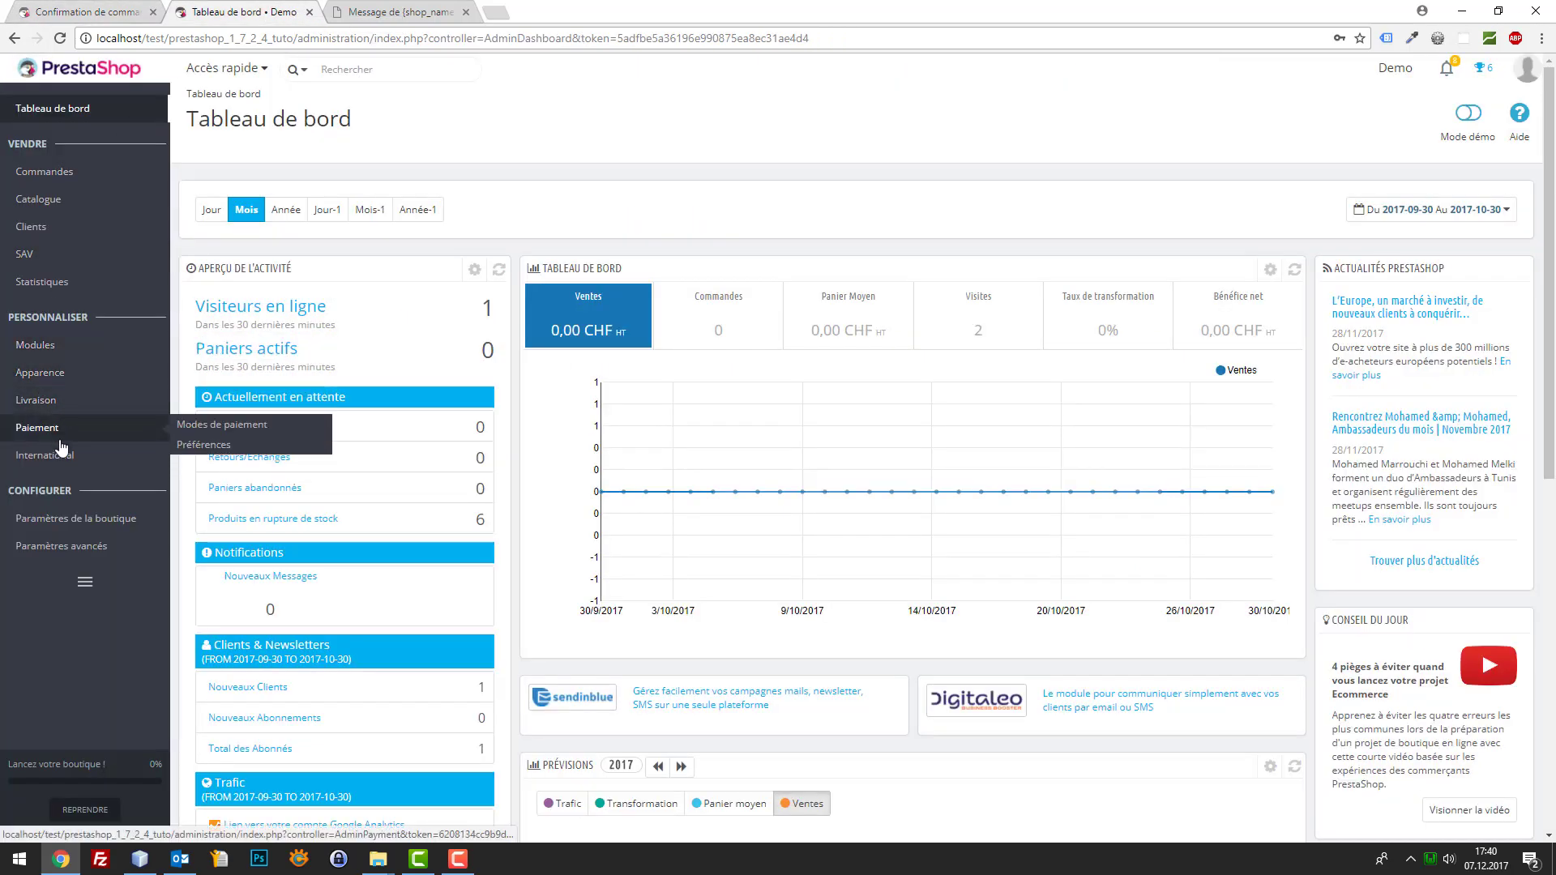
{"action": "mouse_move", "coordinate": [69, 519]}
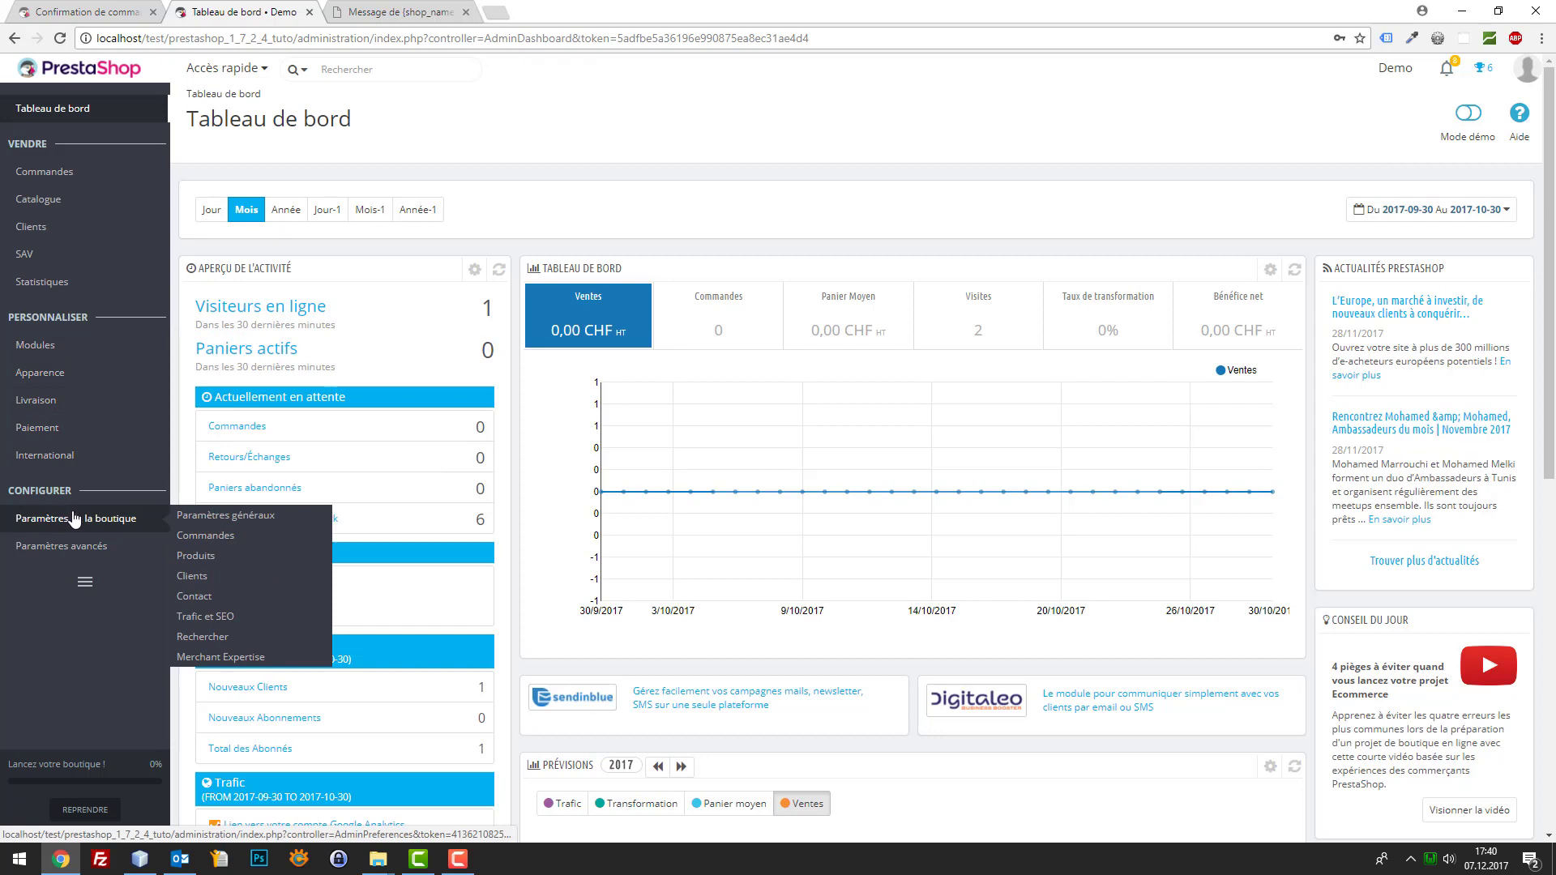
{"action": "left_click", "coordinate": [193, 585]}
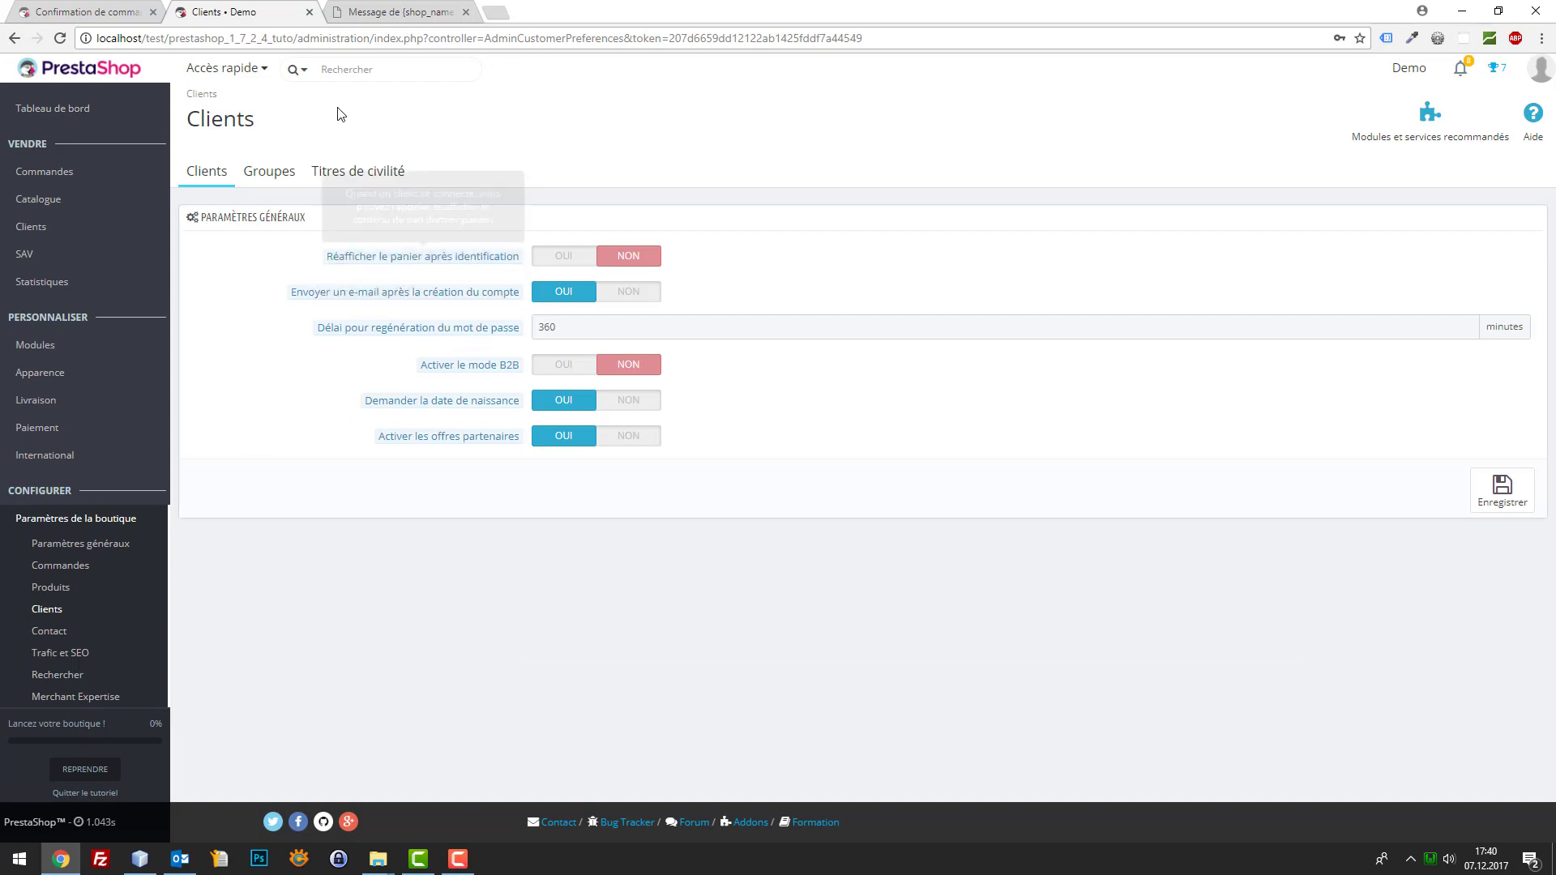
Open the Clients list in a new tab and move that tab to second place
{"action": "mouse_move", "coordinate": [35, 199]}
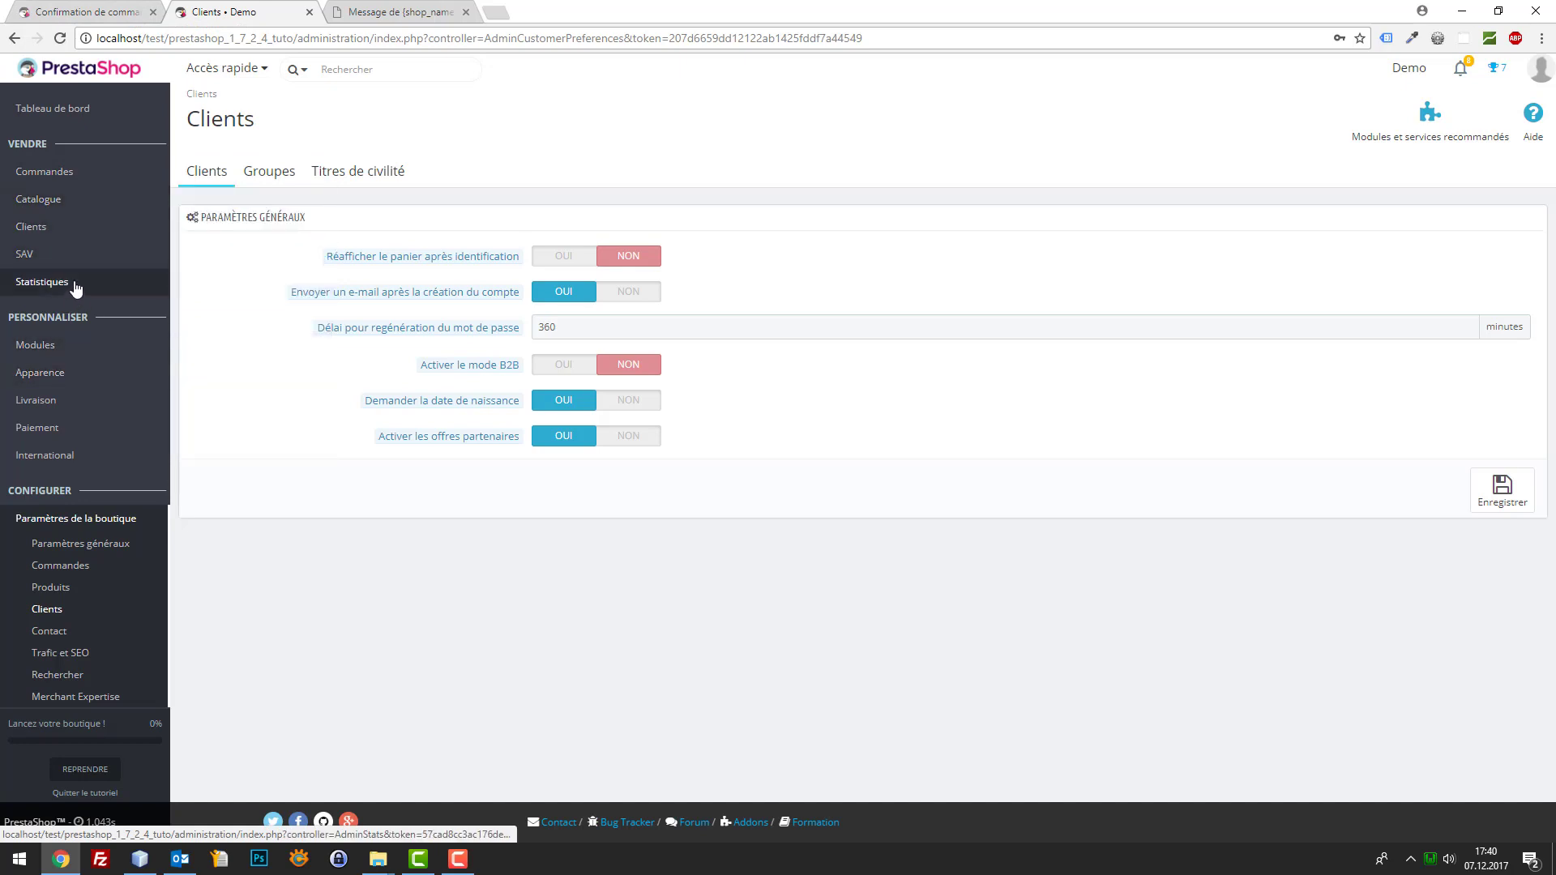
{"action": "right_click", "coordinate": [187, 228]}
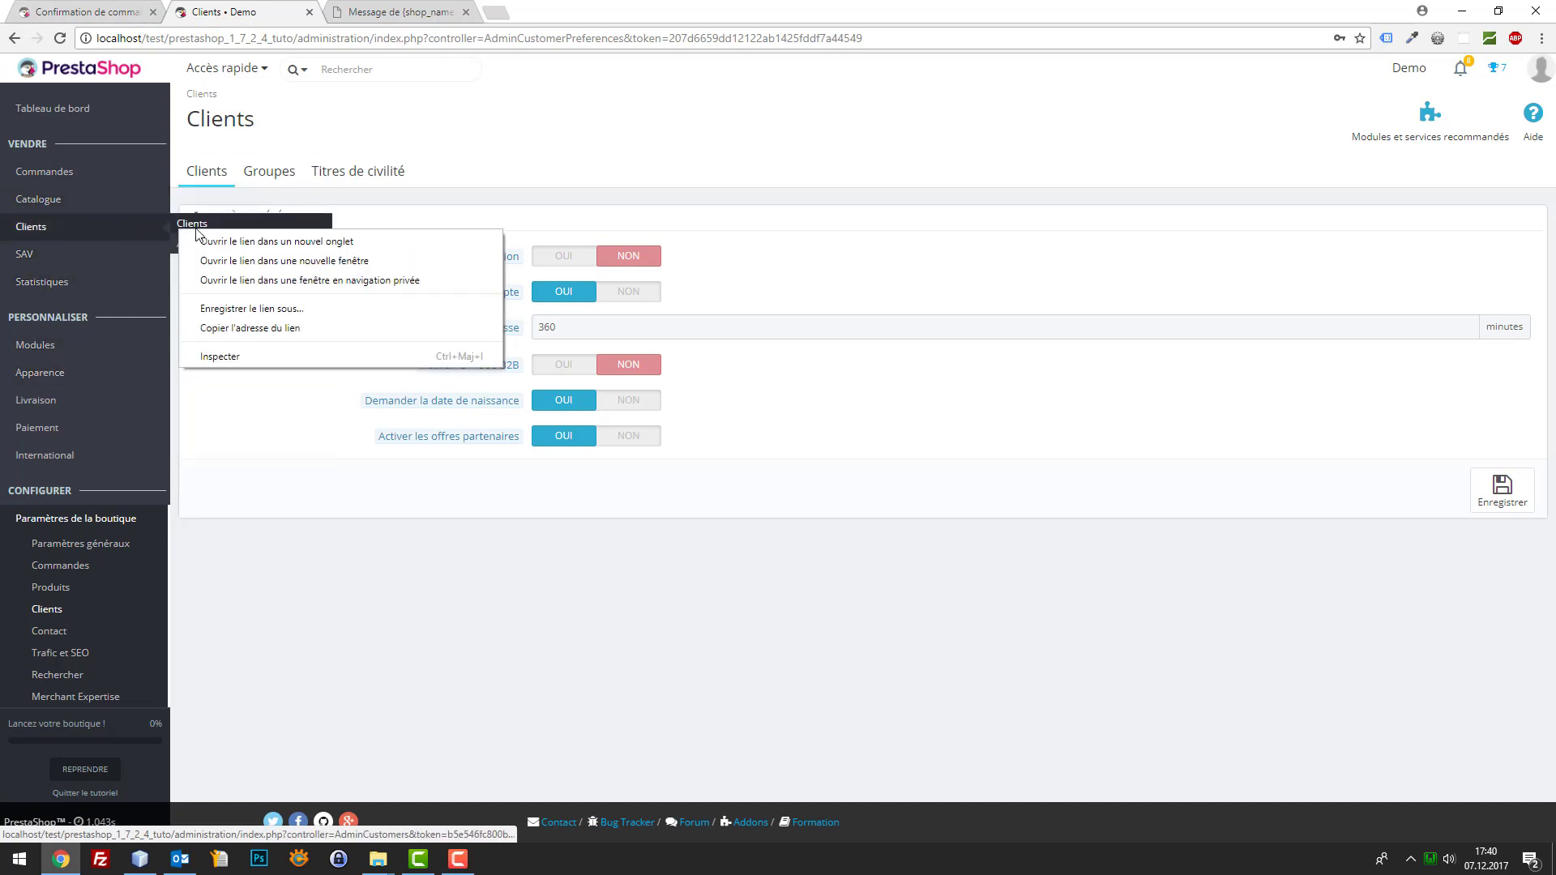
{"action": "left_click", "coordinate": [212, 241]}
{"action": "left_click_drag", "start_coordinate": [378, 6], "coordinate": [223, 8]}
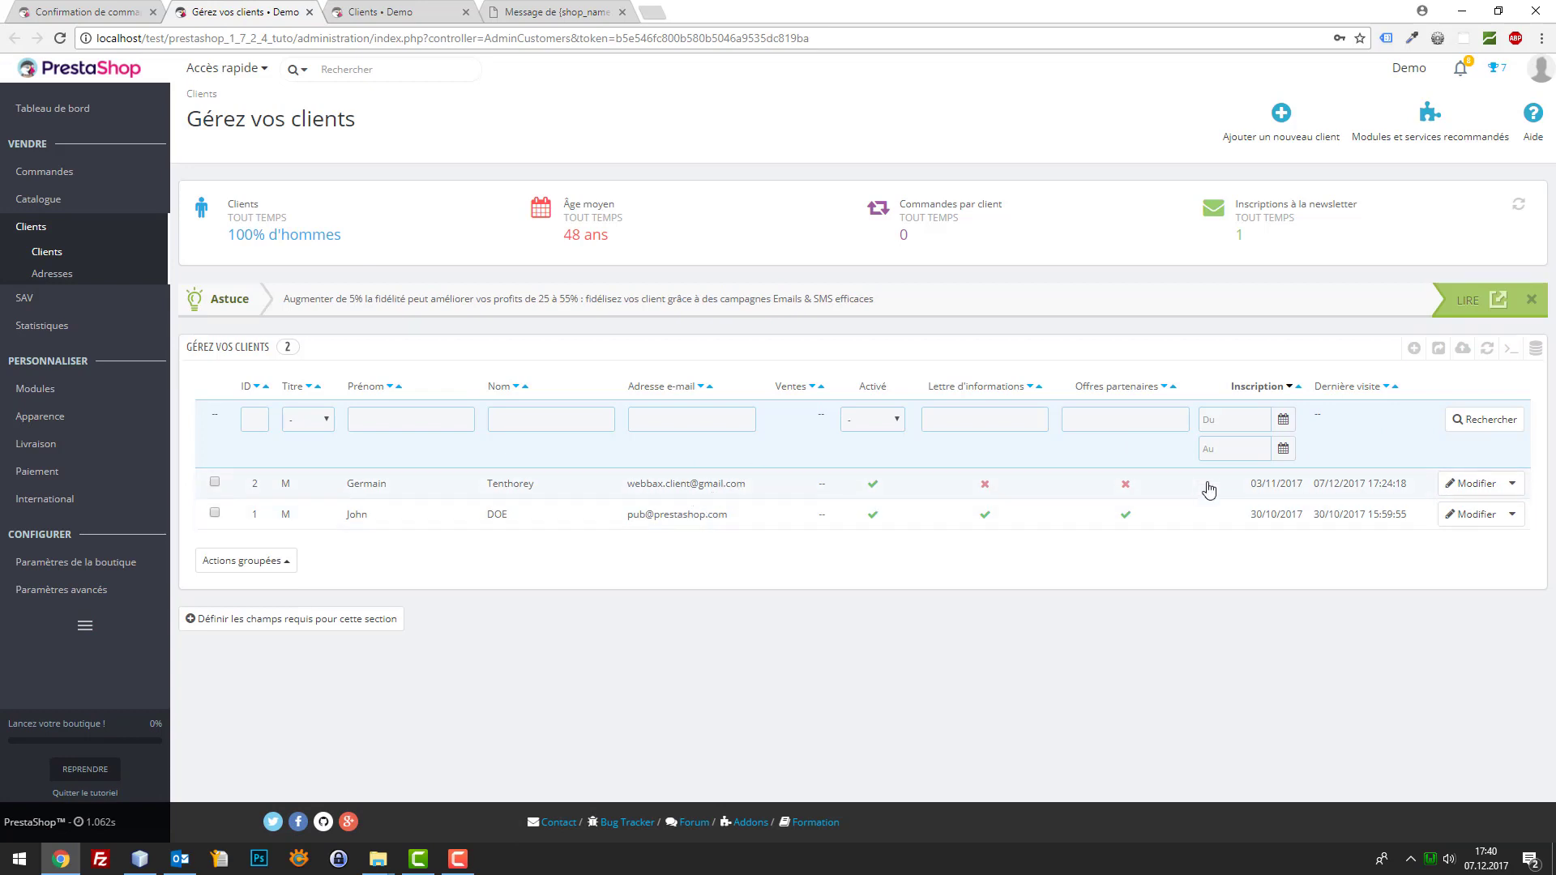
Open banner-mail-top.psd from the 42 folder in Photoshop
{"action": "left_click", "coordinate": [114, 10]}
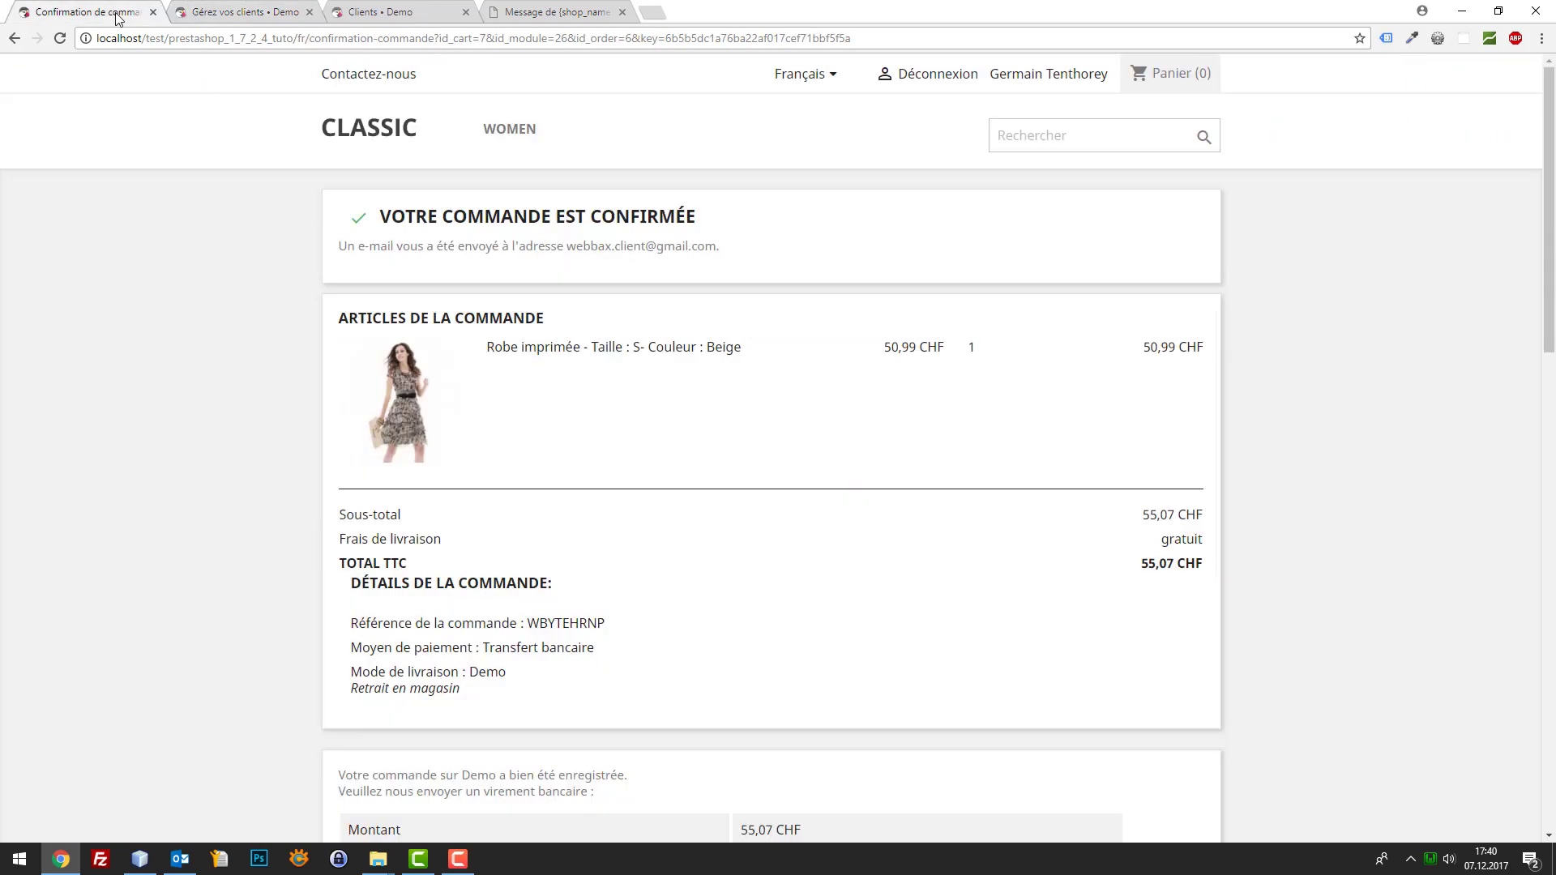
{"action": "left_click", "coordinate": [150, 864]}
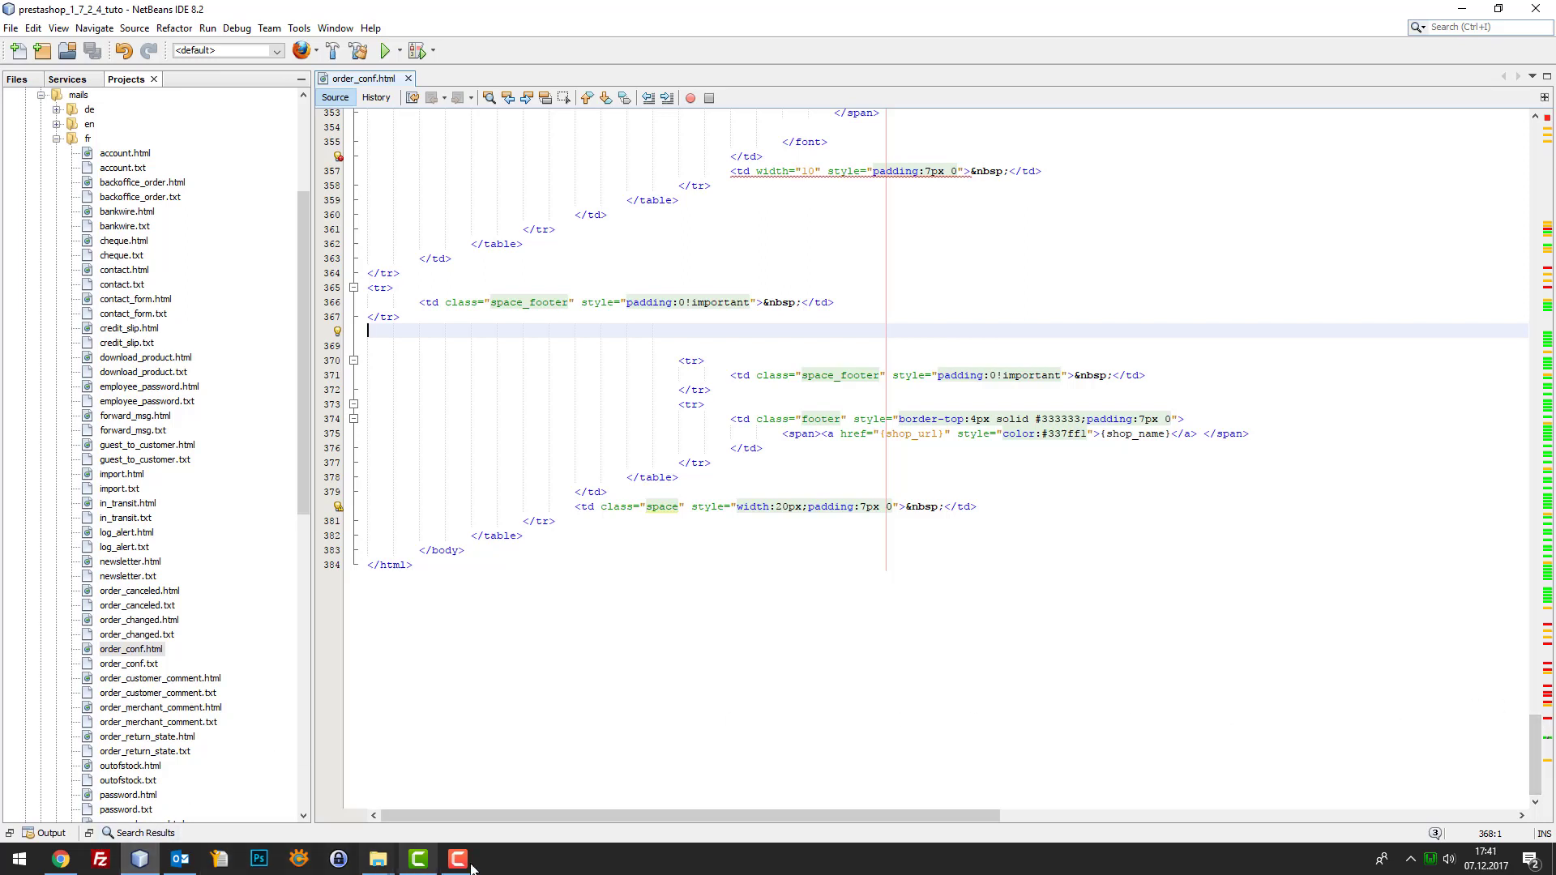
{"action": "mouse_move", "coordinate": [387, 862]}
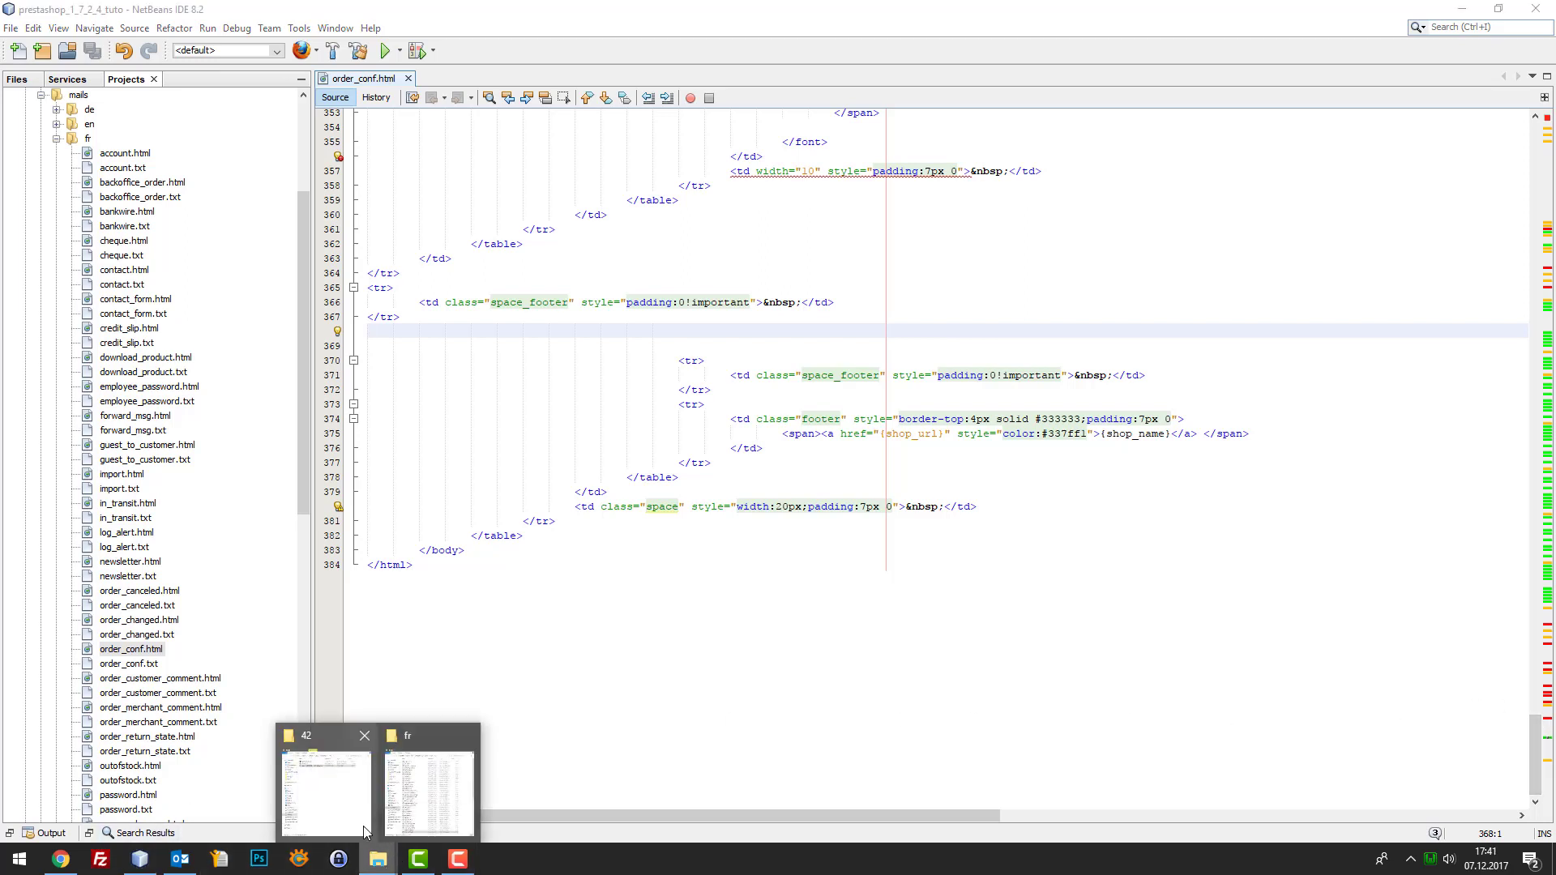
{"action": "left_click", "coordinate": [357, 725]}
{"action": "left_click", "coordinate": [839, 108]}
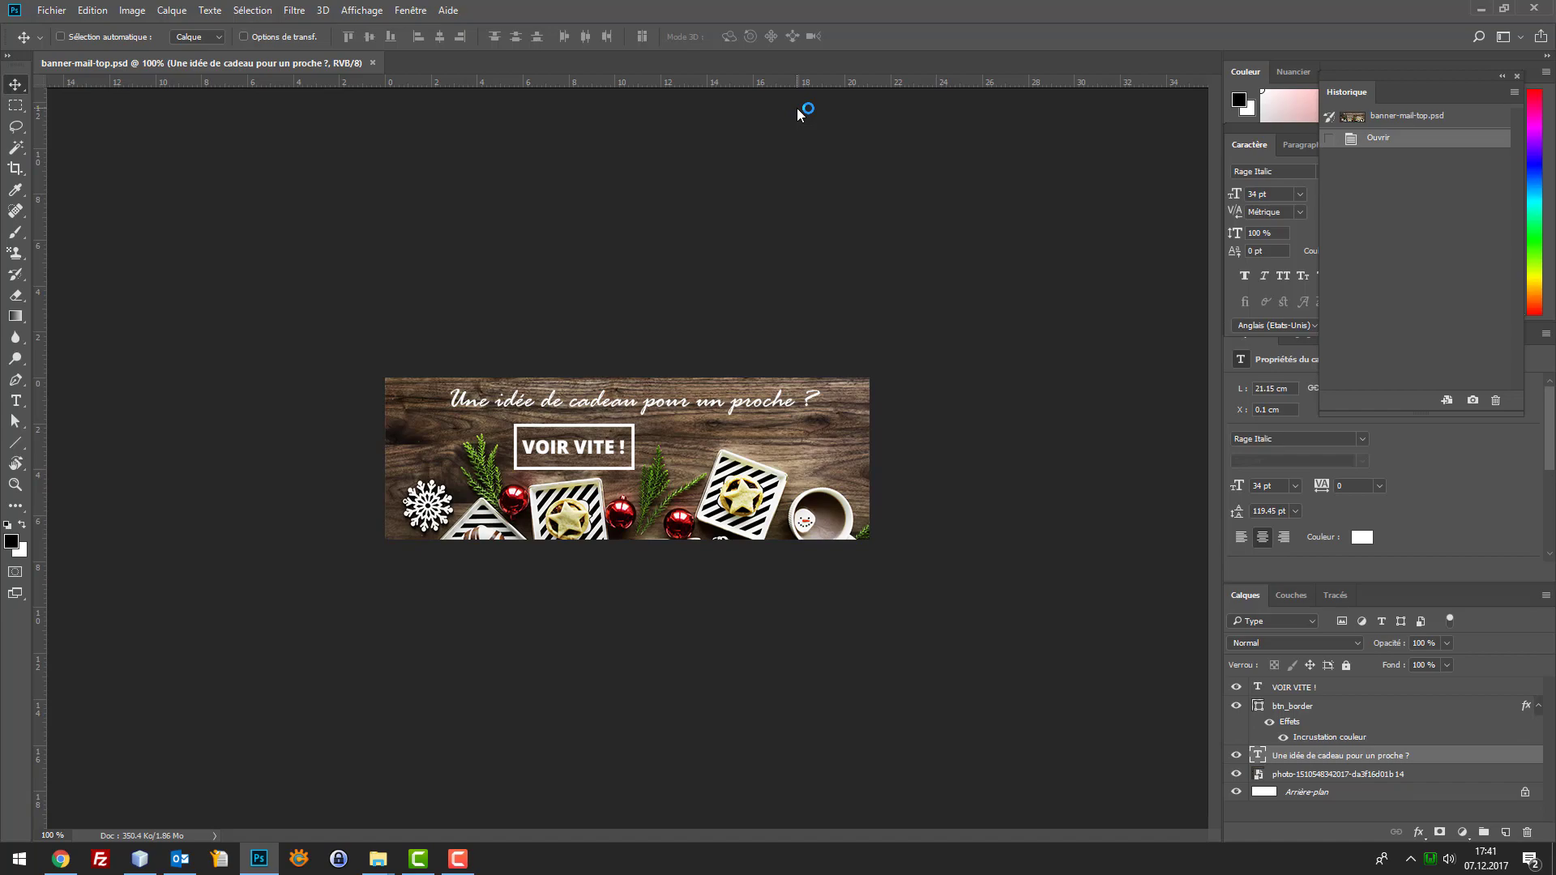
Briefly visit unsplash.com in a new Chrome tab, close it, and return to Photoshop
{"action": "left_click", "coordinate": [60, 859]}
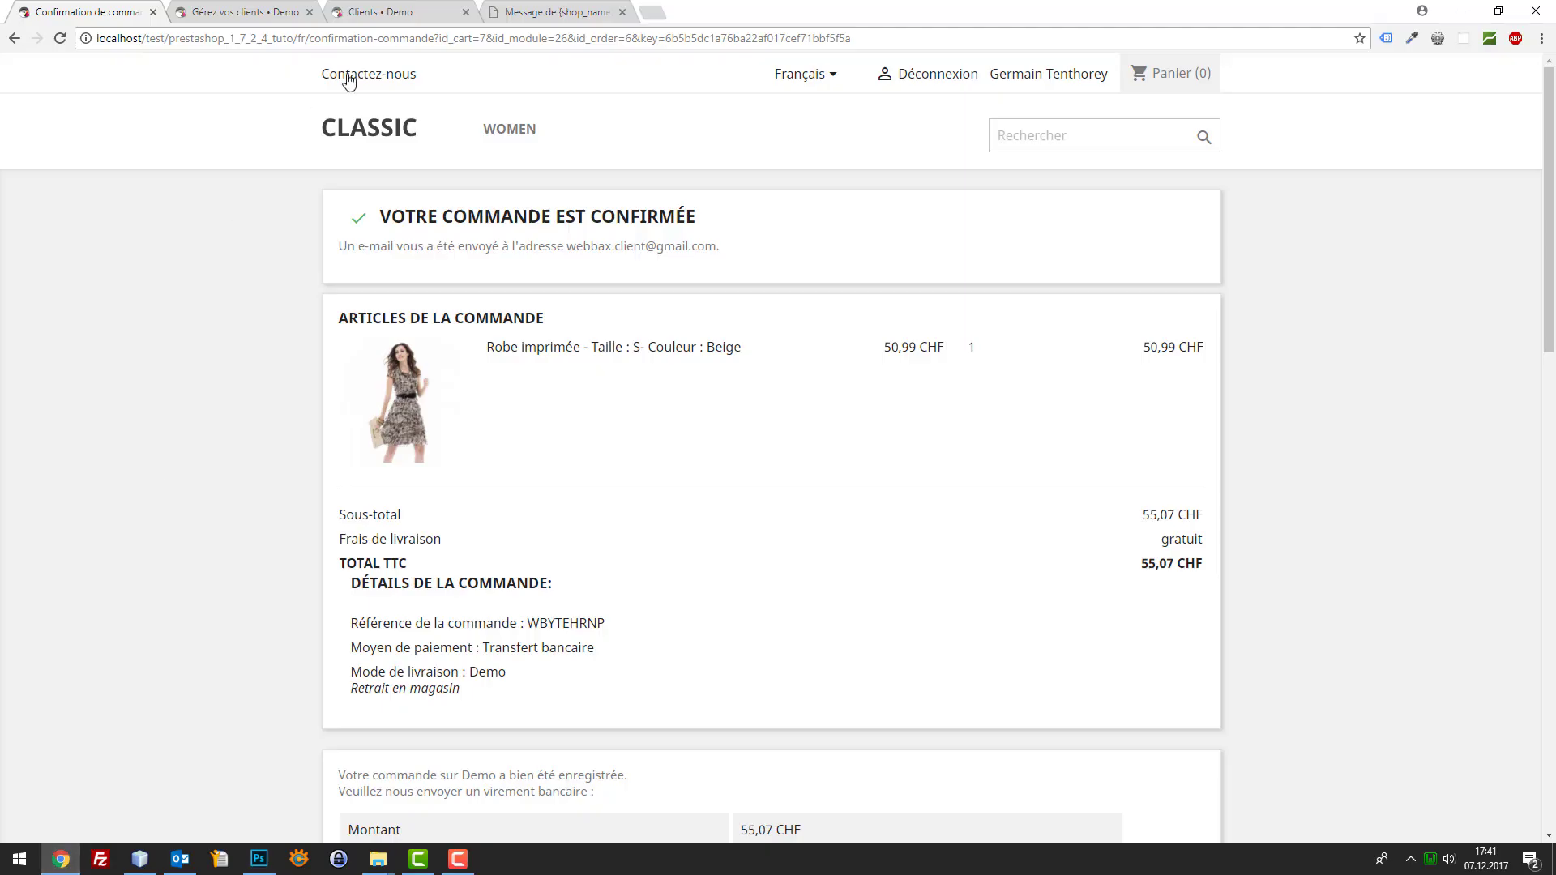
{"action": "left_click", "coordinate": [648, 12]}
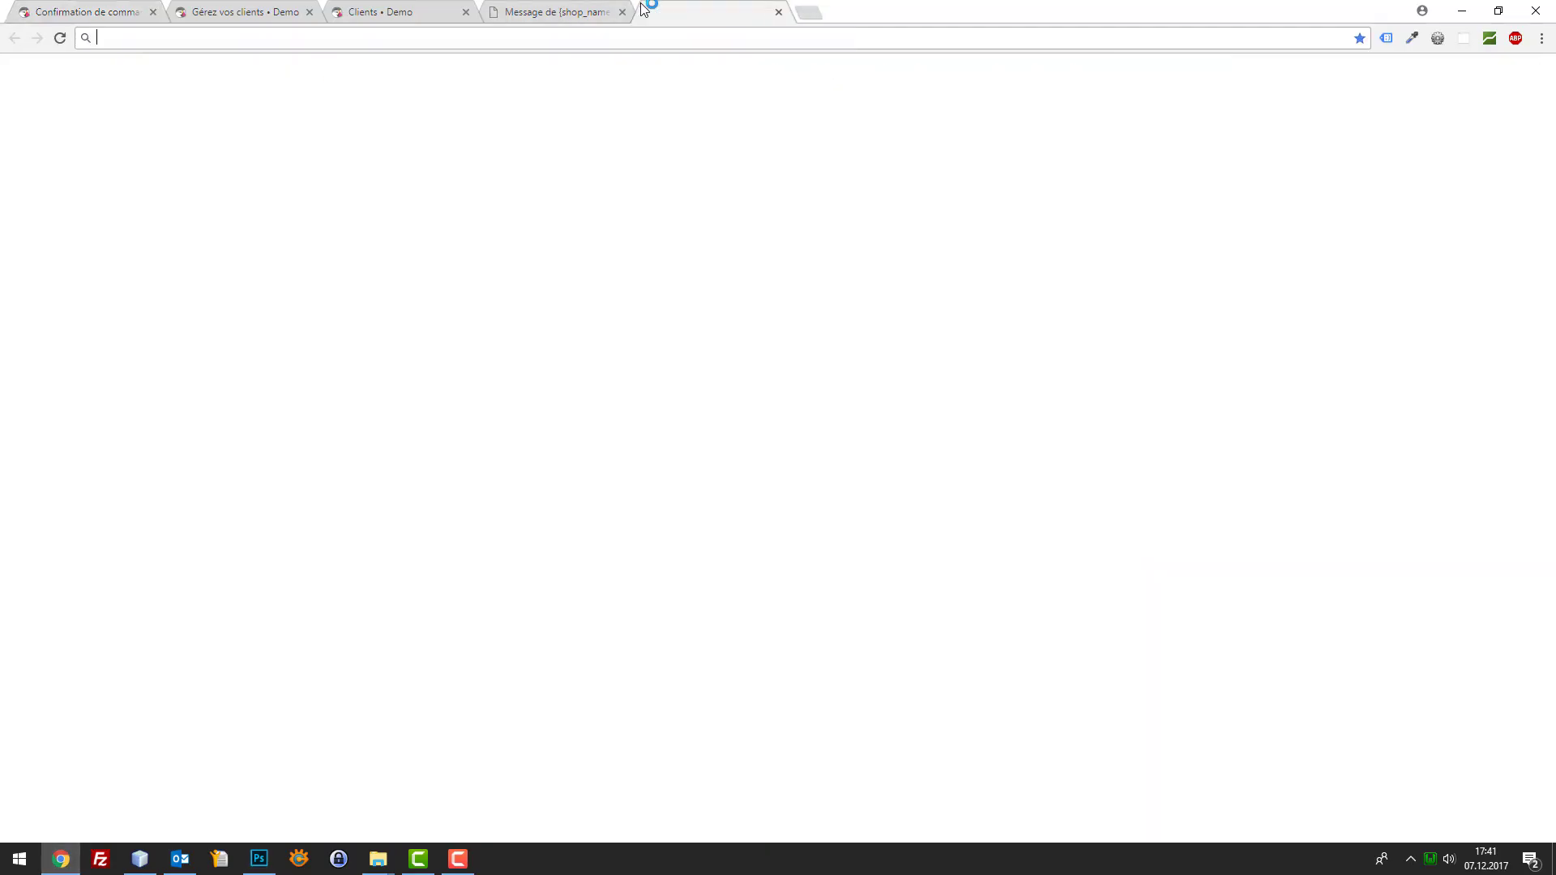
{"action": "type", "text": "unsplash.com"}
{"action": "key", "text": "Return"}
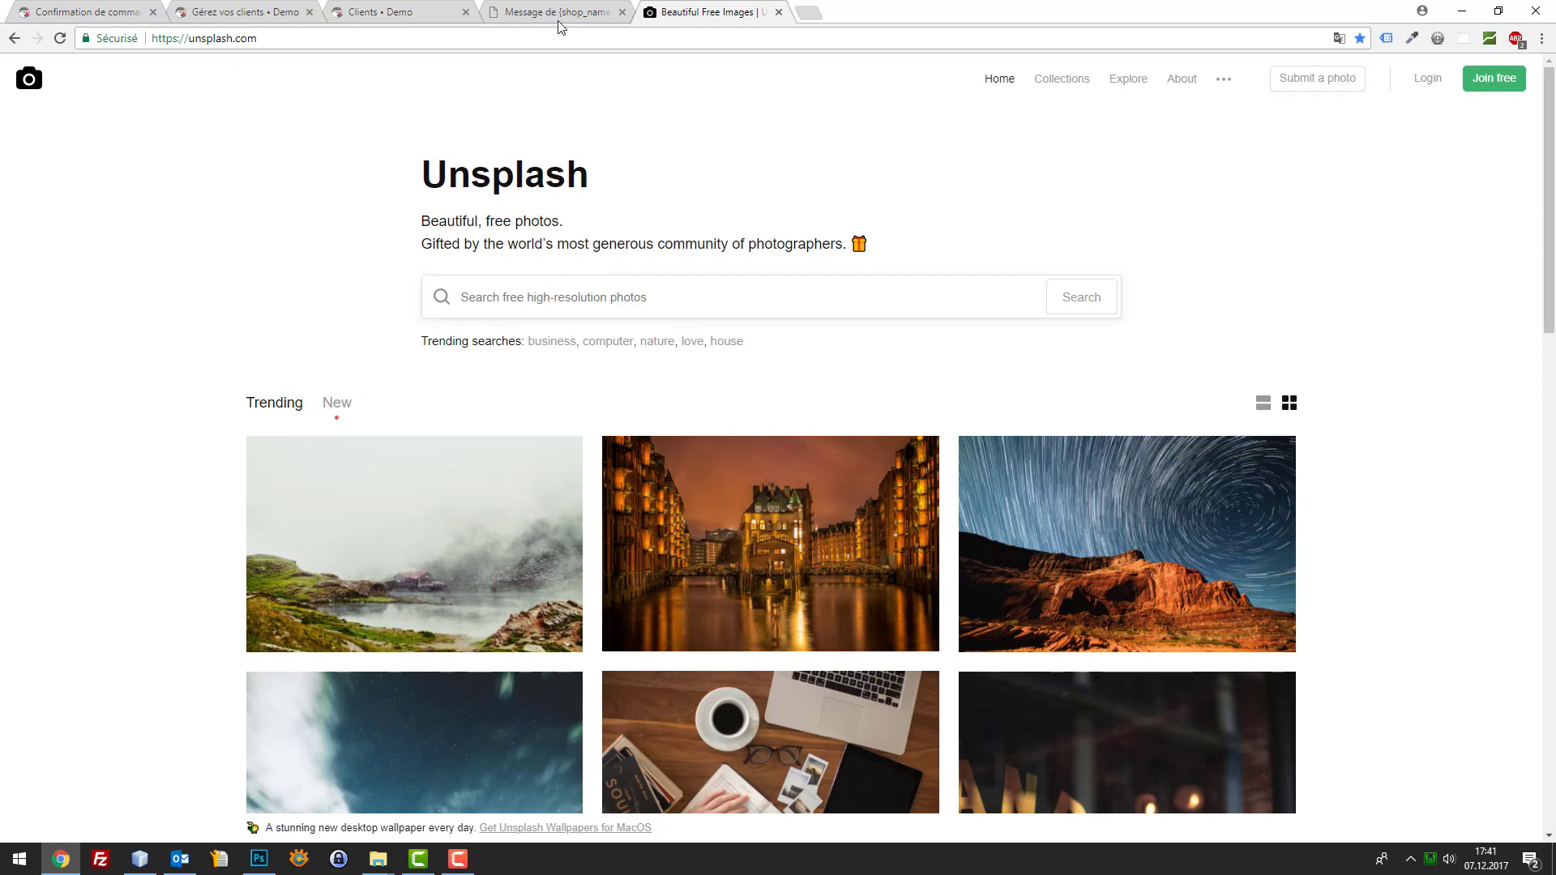
{"action": "middle_click", "coordinate": [706, 10]}
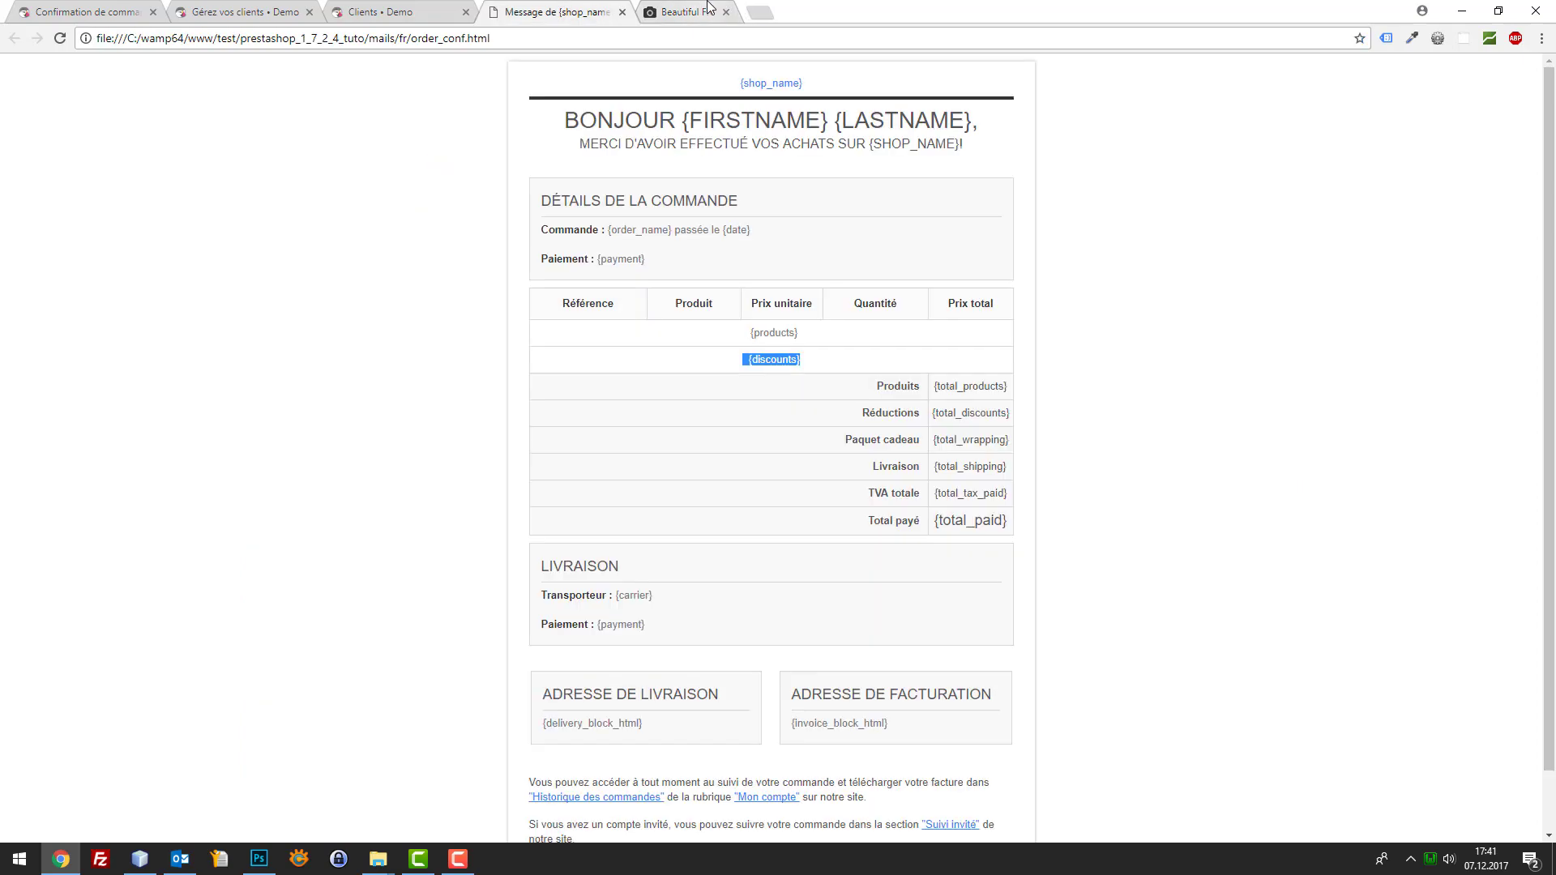
{"action": "left_click", "coordinate": [84, 8]}
{"action": "left_click", "coordinate": [258, 861]}
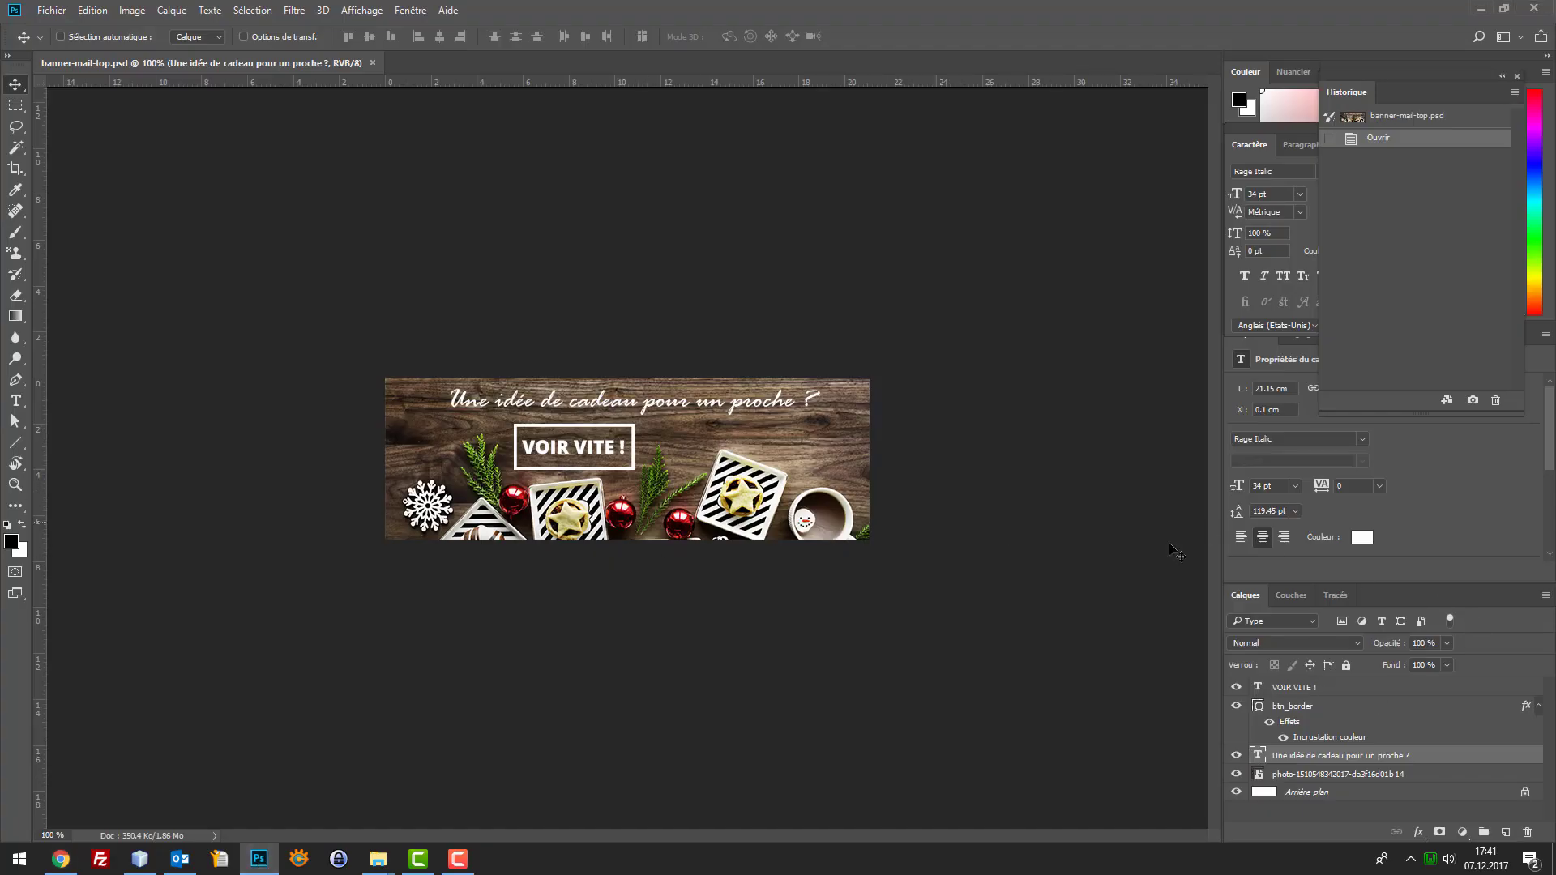
{"action": "left_click", "coordinate": [1237, 706]}
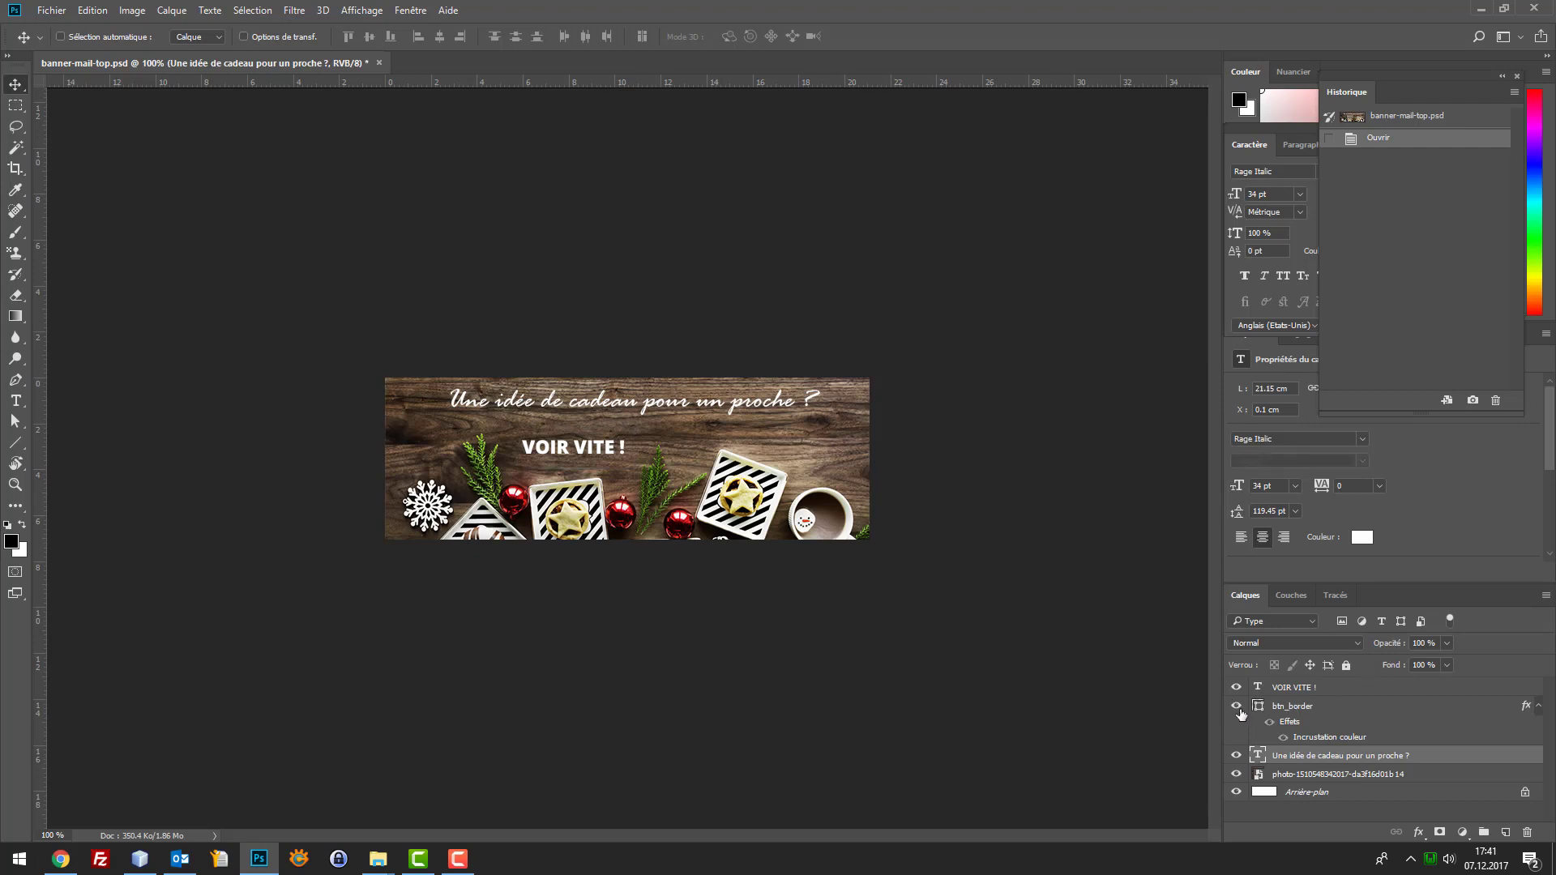
{"action": "left_click", "coordinate": [1237, 705]}
{"action": "left_click", "coordinate": [1236, 687]}
{"action": "left_click", "coordinate": [1236, 687]}
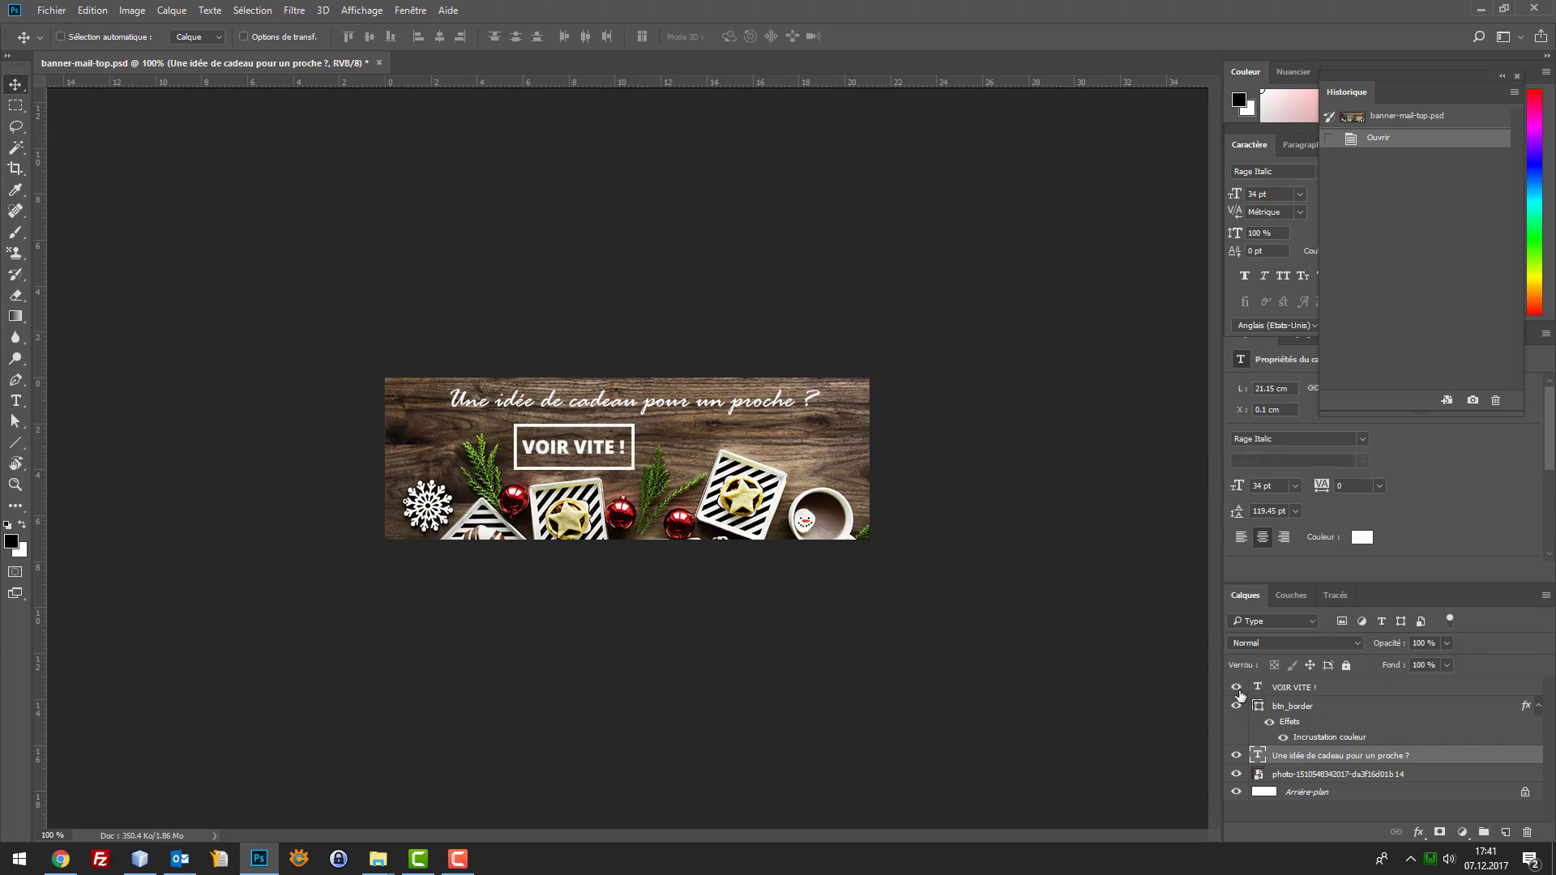
{"action": "left_click", "coordinate": [1237, 687]}
{"action": "left_click", "coordinate": [1236, 687]}
{"action": "key", "text": "ctrl+plus"}
{"action": "key", "text": "ctrl+plus"}
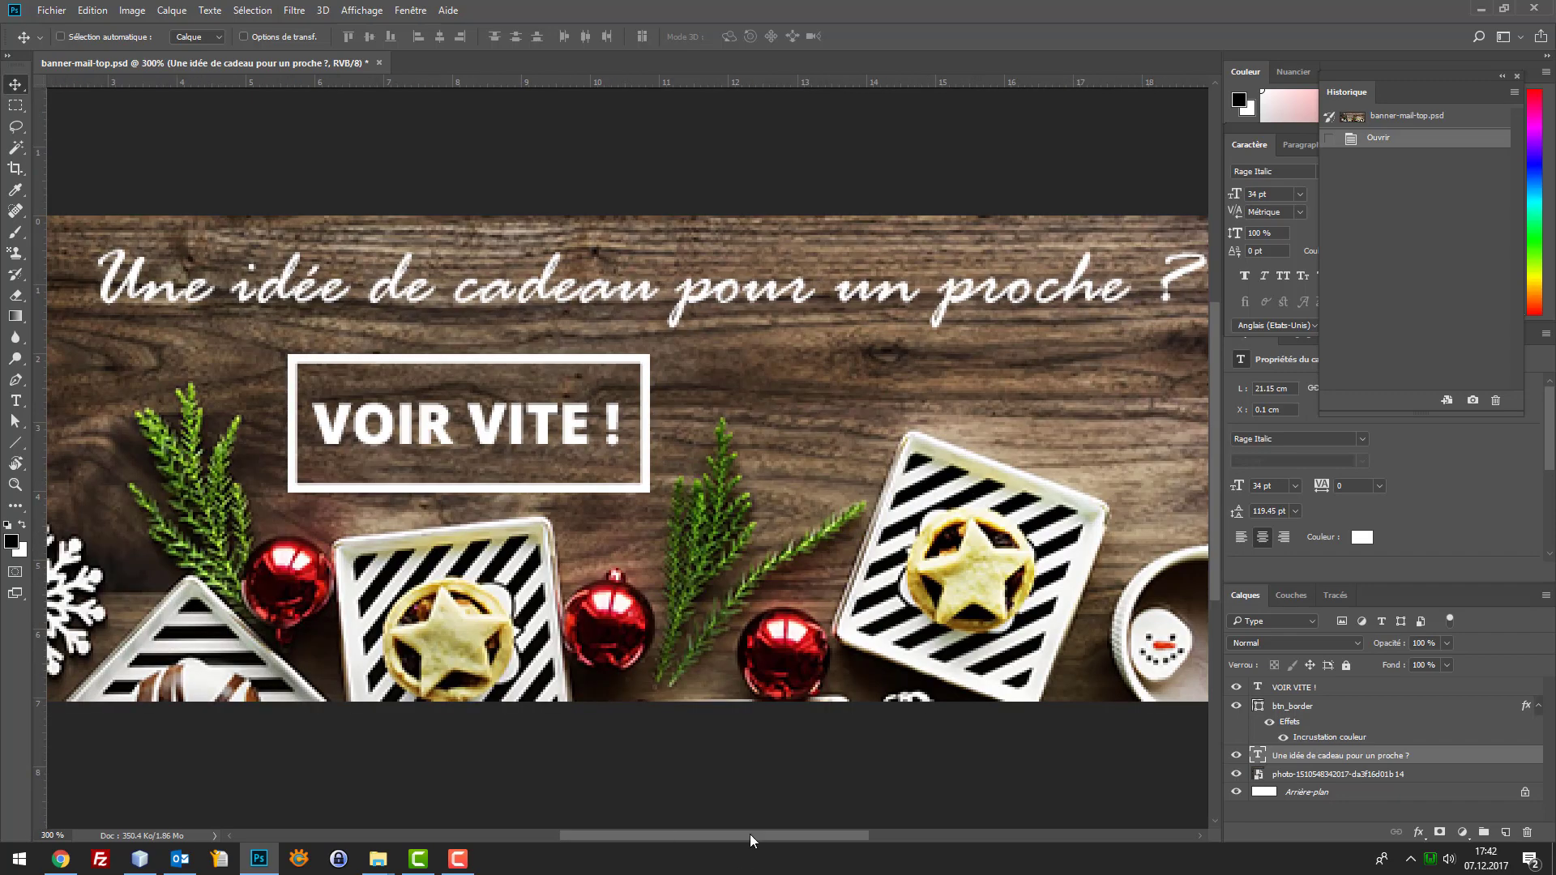
{"action": "left_click_drag", "start_coordinate": [750, 834], "coordinate": [861, 834]}
{"action": "left_click", "coordinate": [16, 105]}
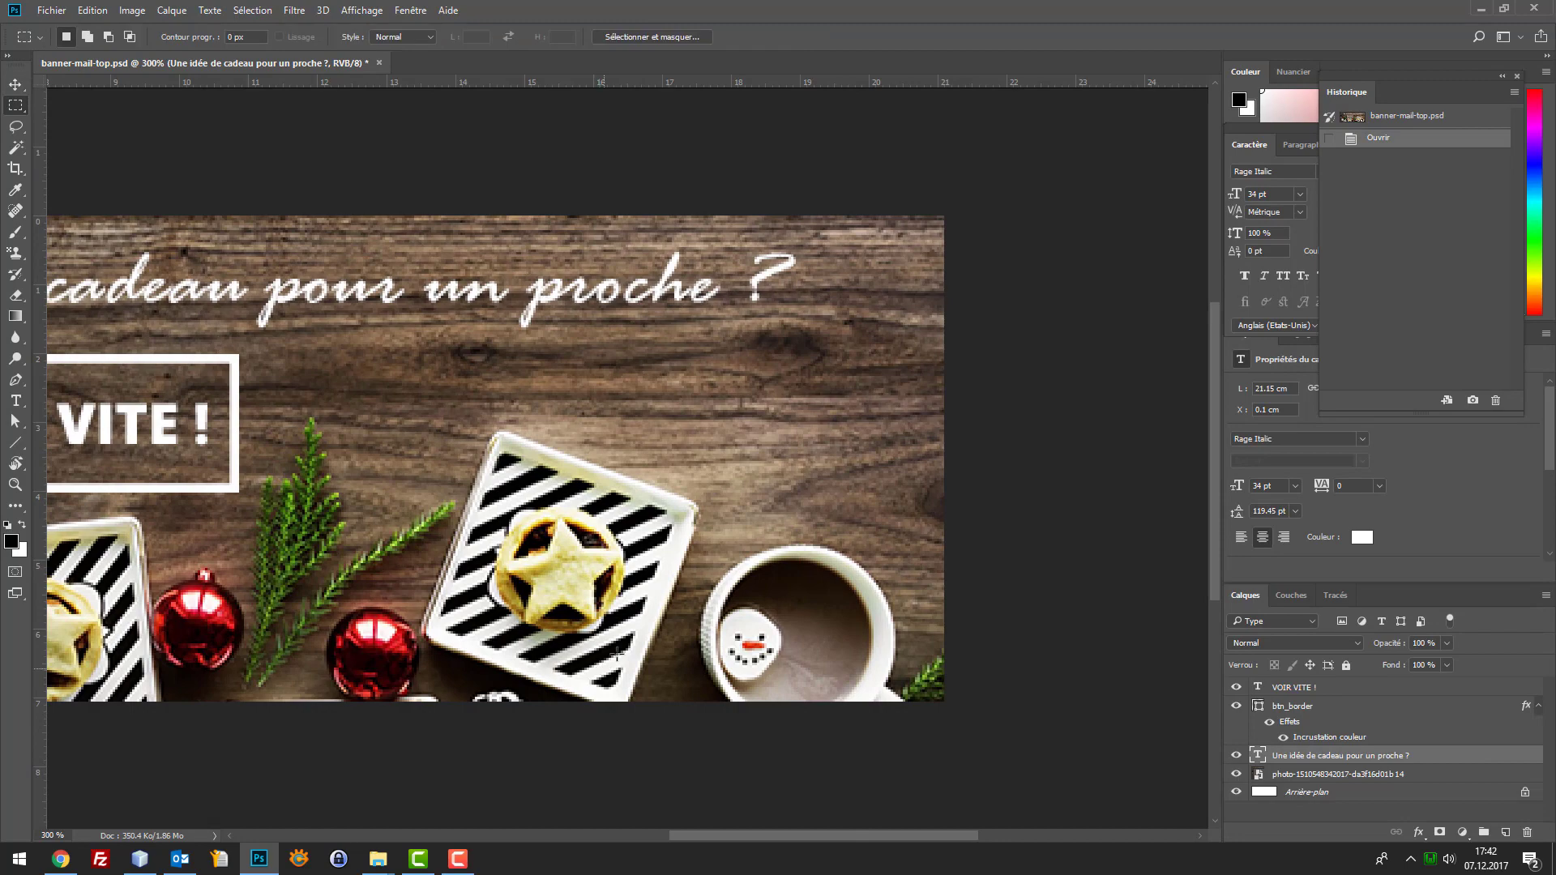
{"action": "left_click_drag", "start_coordinate": [702, 604], "coordinate": [798, 688]}
{"action": "key", "text": "ctrl+d"}
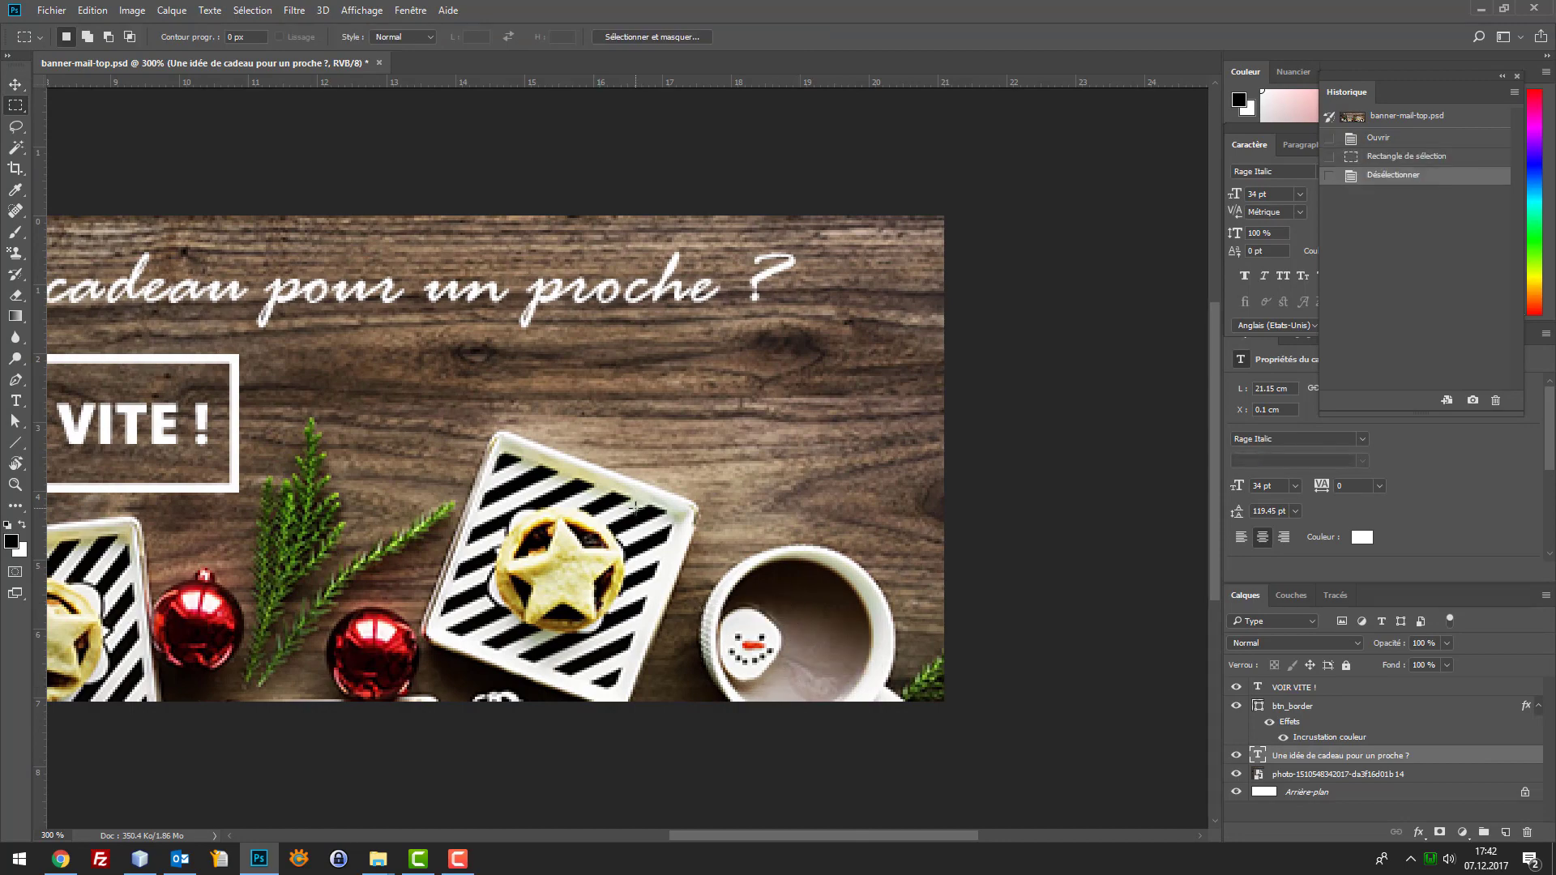
{"action": "key", "text": "ctrl+1"}
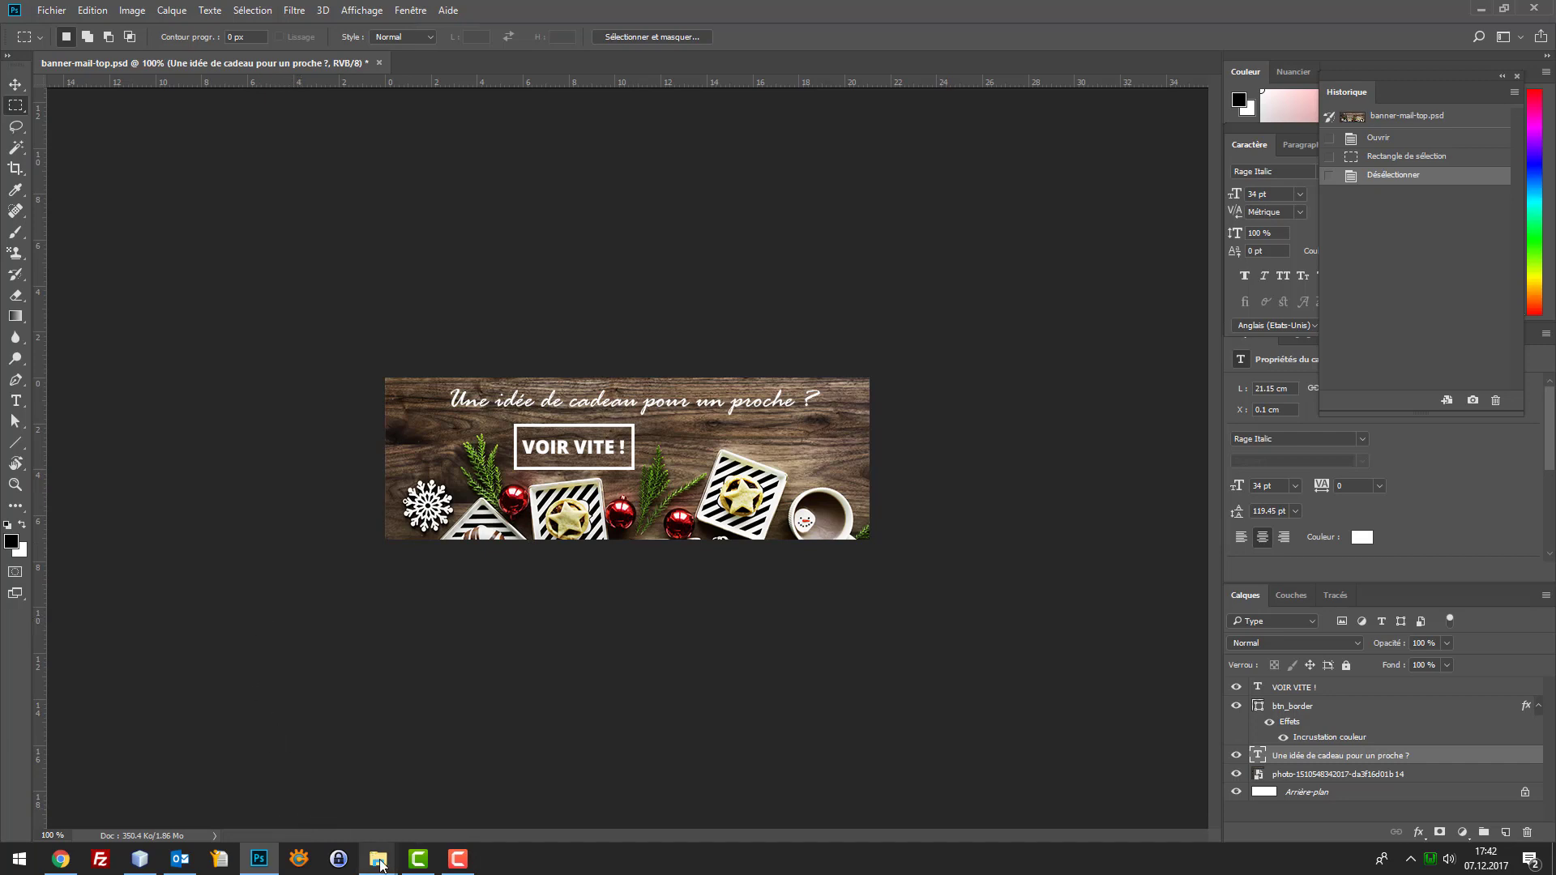
{"action": "mouse_move", "coordinate": [380, 861]}
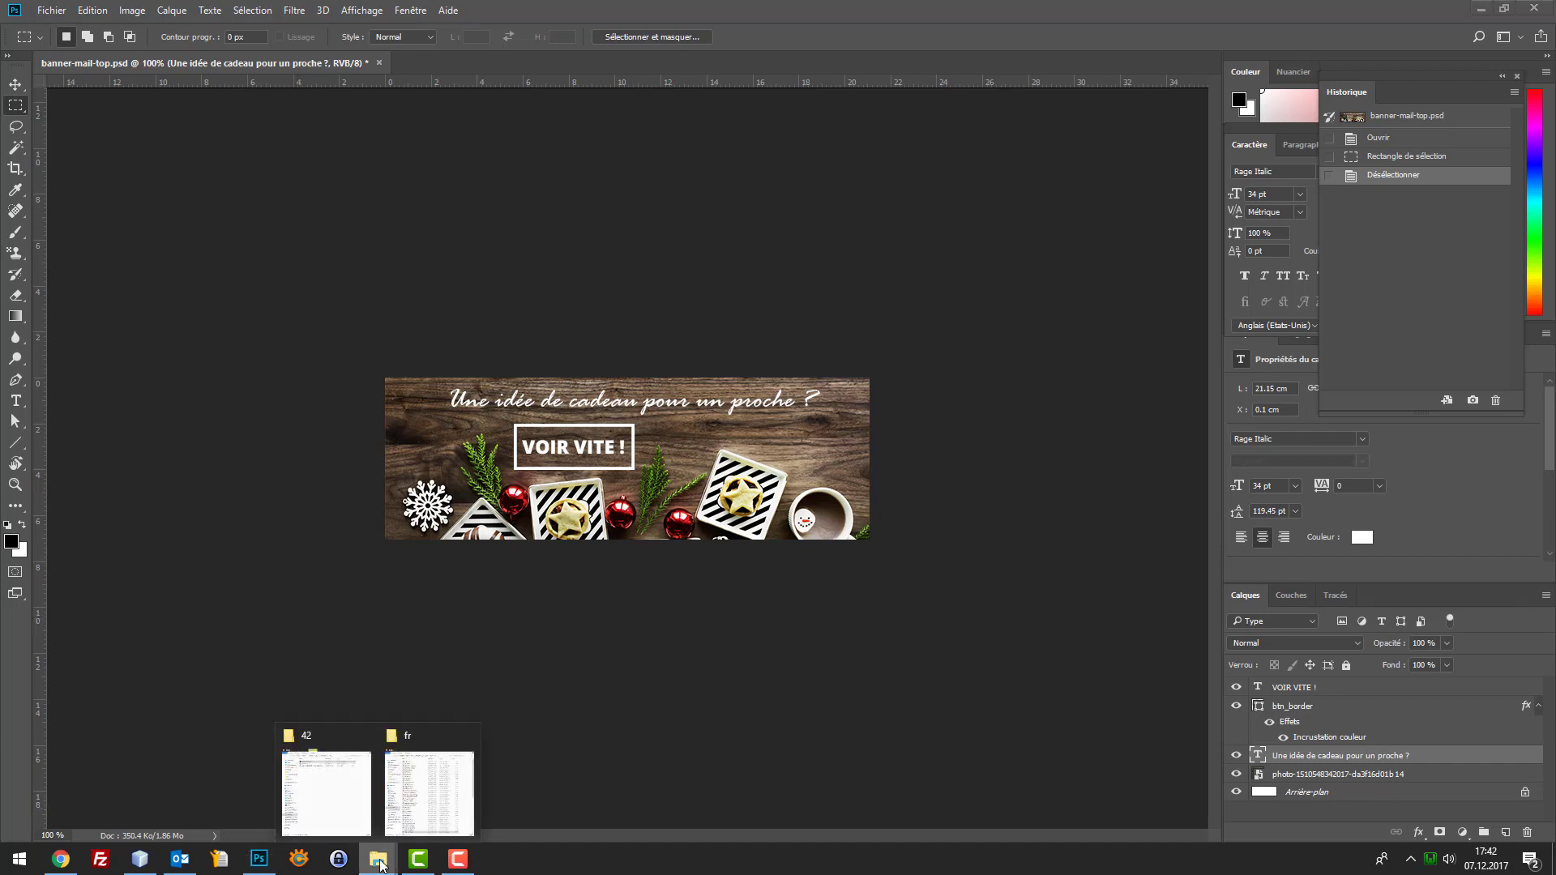
Go up to prestashop_1_7_2_4_tuto in the fr Explorer window and open its img folder
{"action": "left_click", "coordinate": [427, 790]}
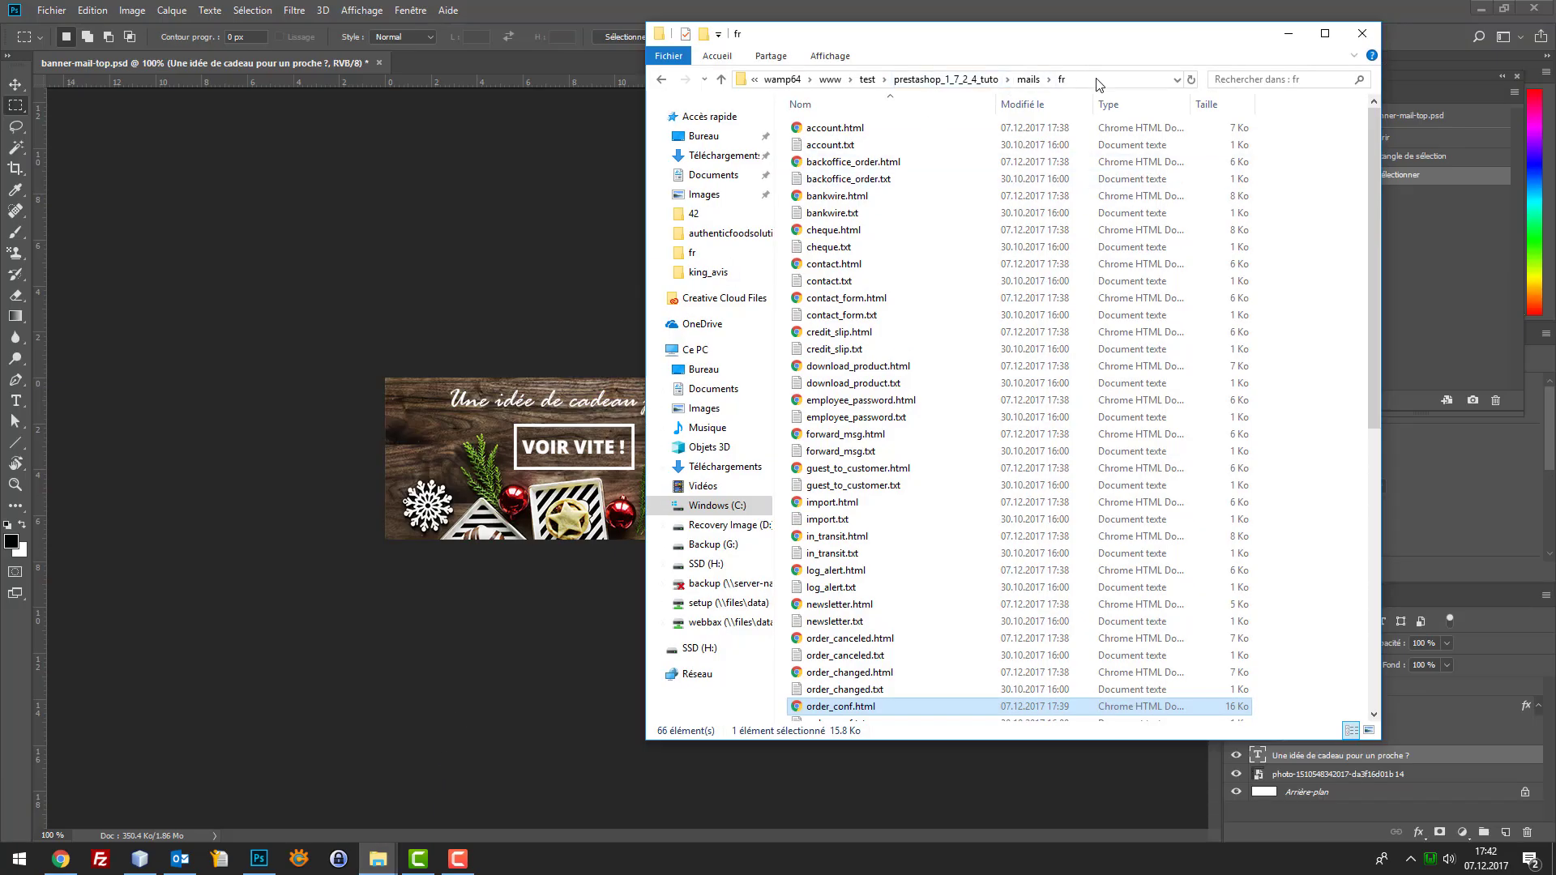
{"action": "left_click", "coordinate": [945, 79]}
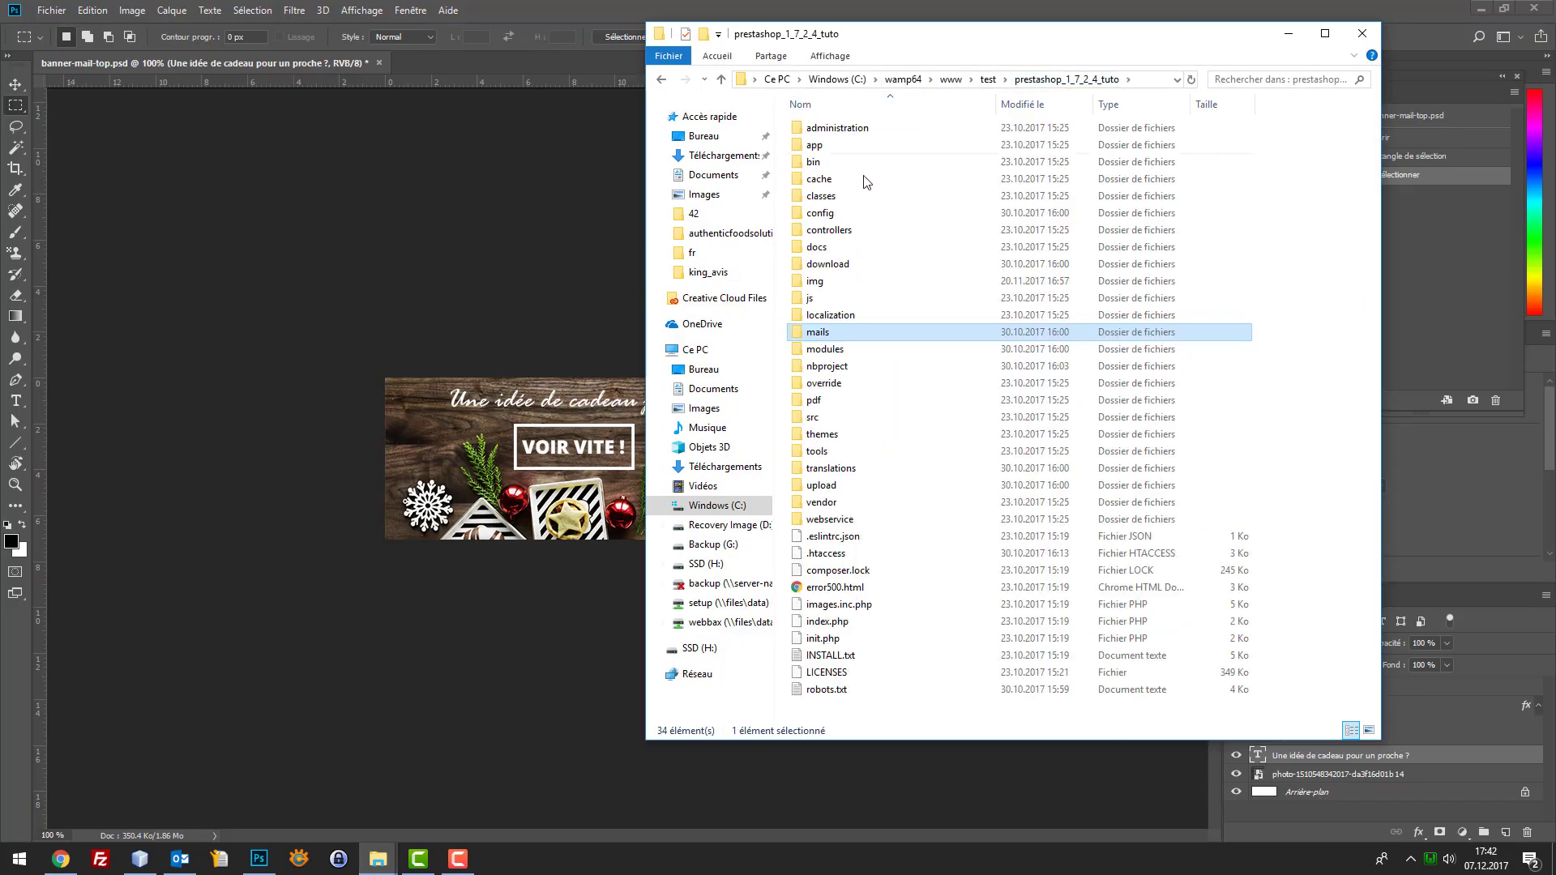
{"action": "left_click", "coordinate": [846, 220]}
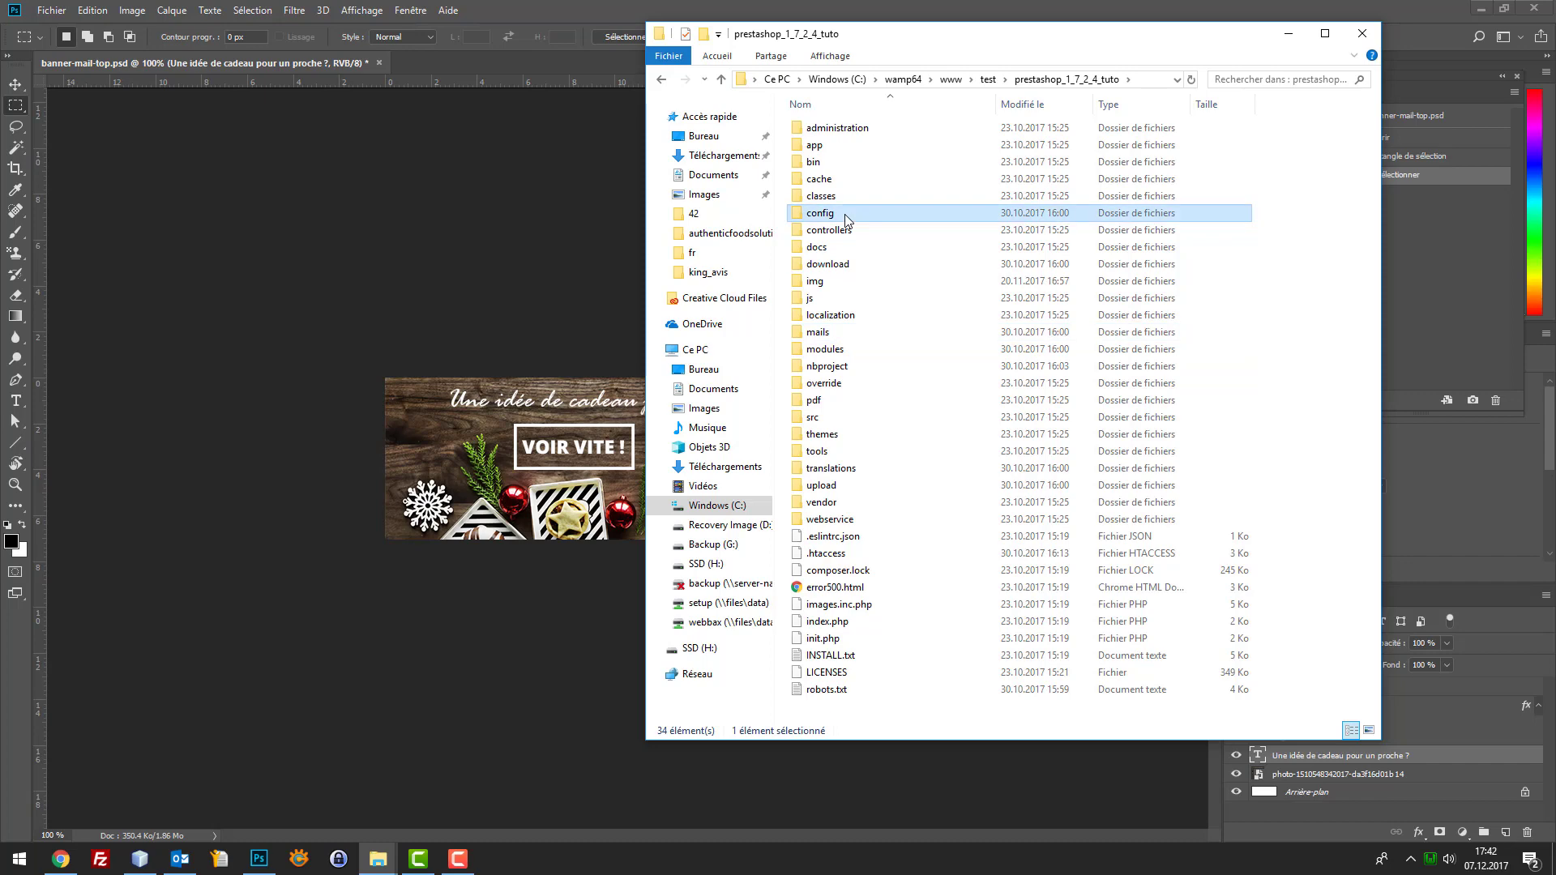
{"action": "type", "text": "img"}
{"action": "key", "text": "Return"}
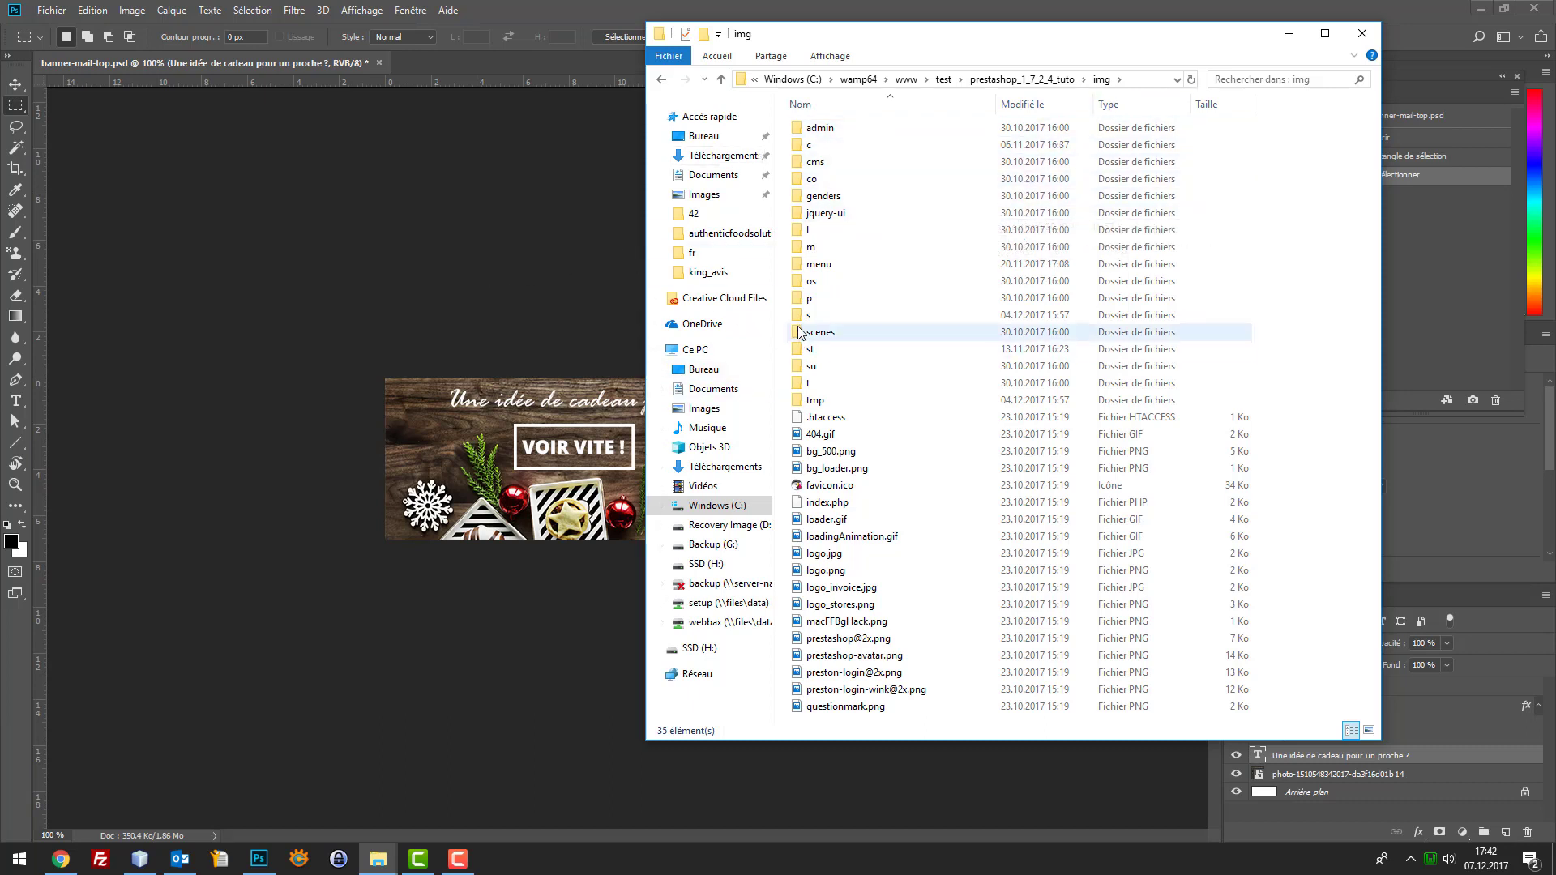
{"action": "mouse_move", "coordinate": [798, 332]}
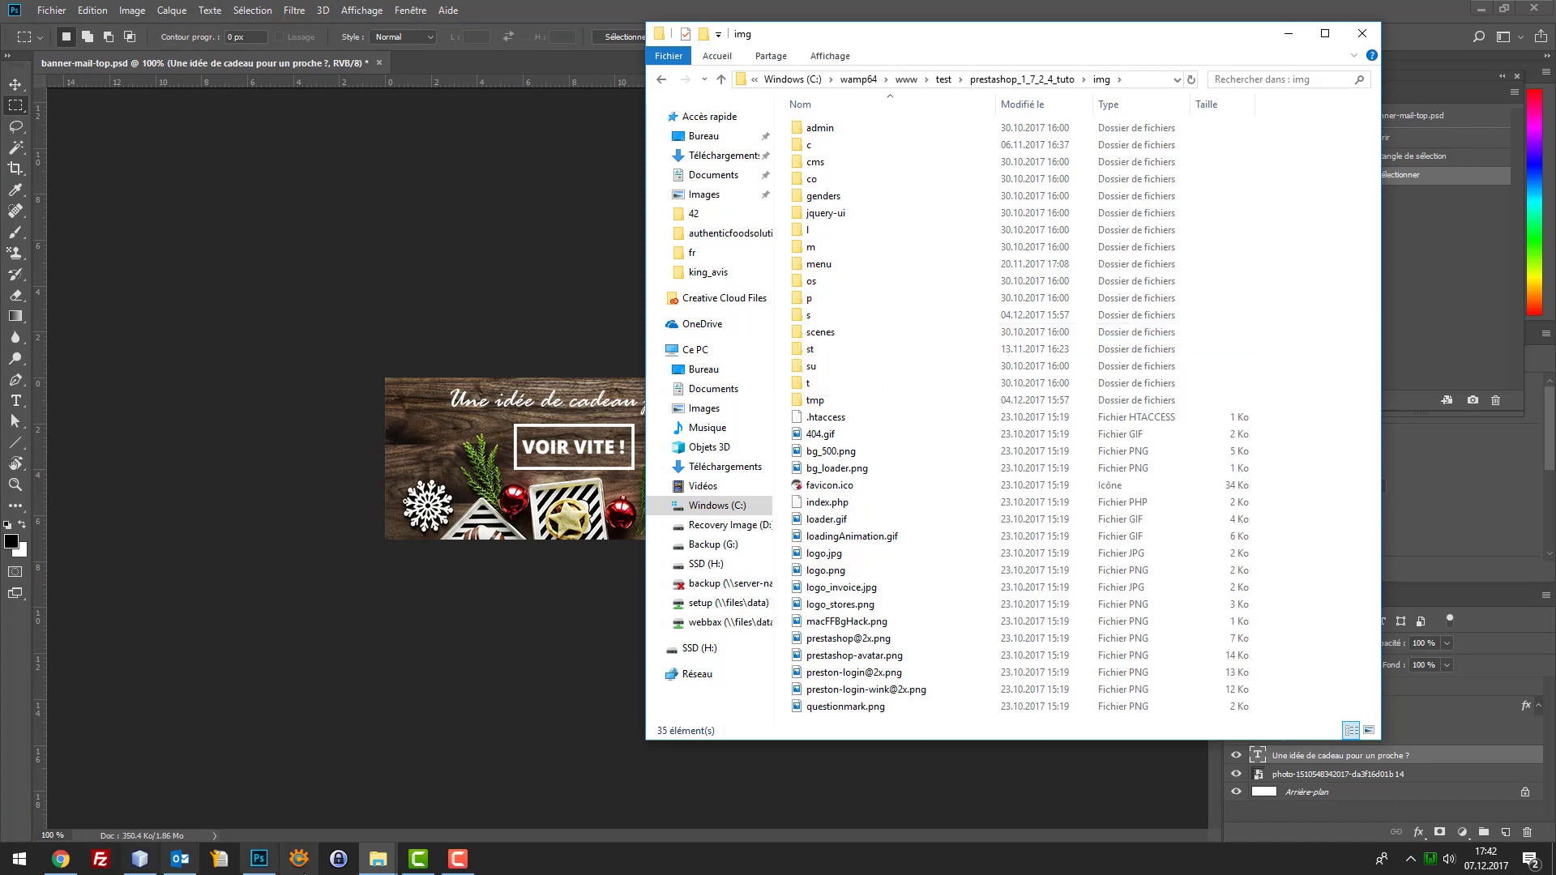
Open extrait.html from the 42 folder in Notepad++, select part of the img line, and minimize it
{"action": "left_click", "coordinate": [377, 859]}
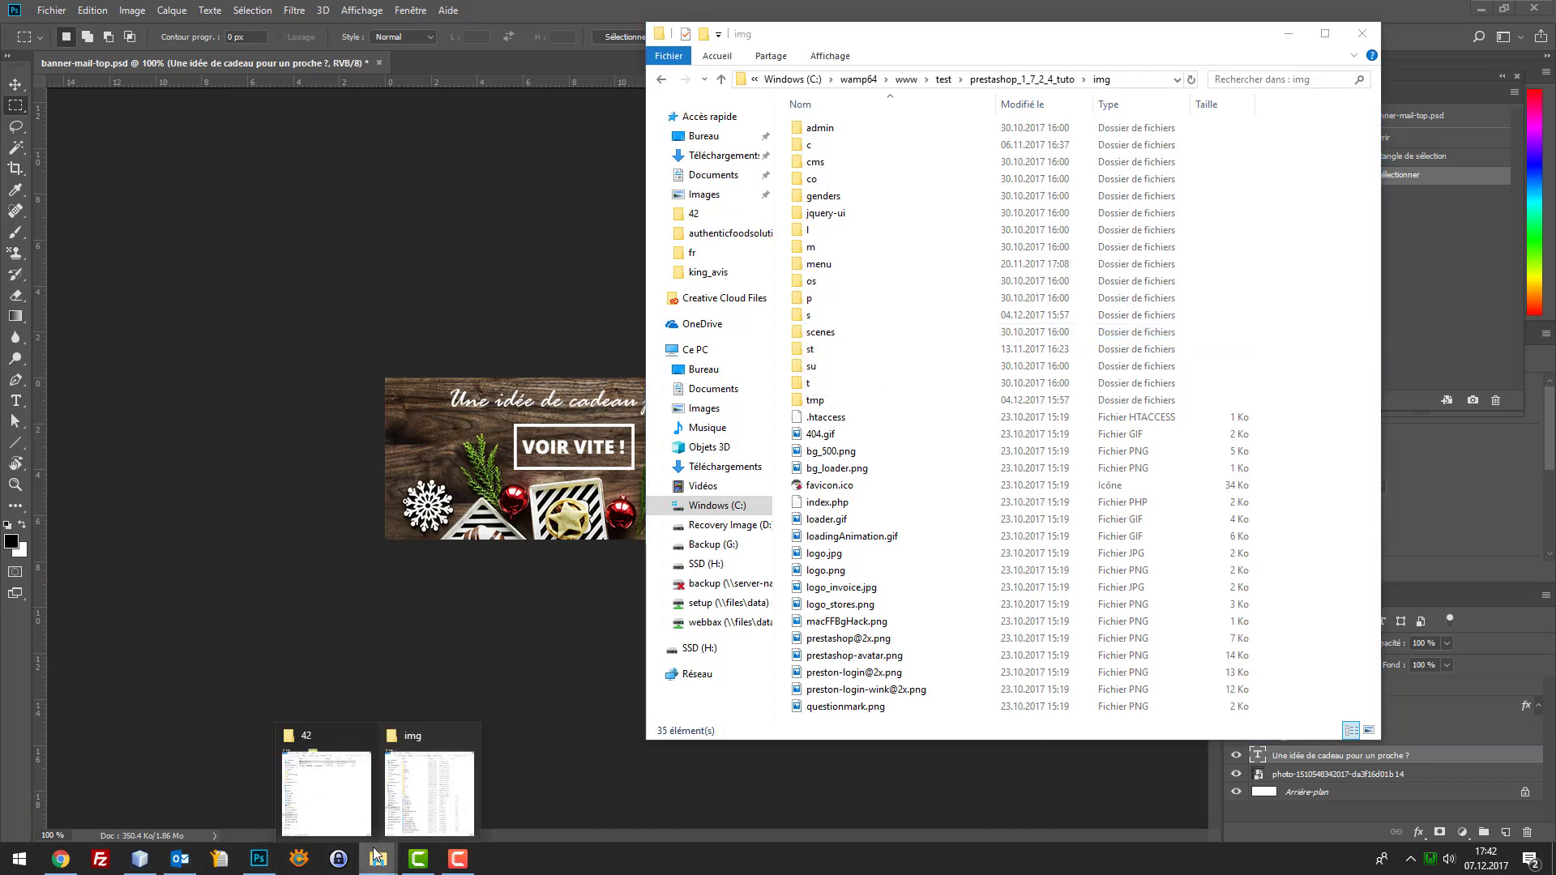
{"action": "left_click", "coordinate": [345, 800]}
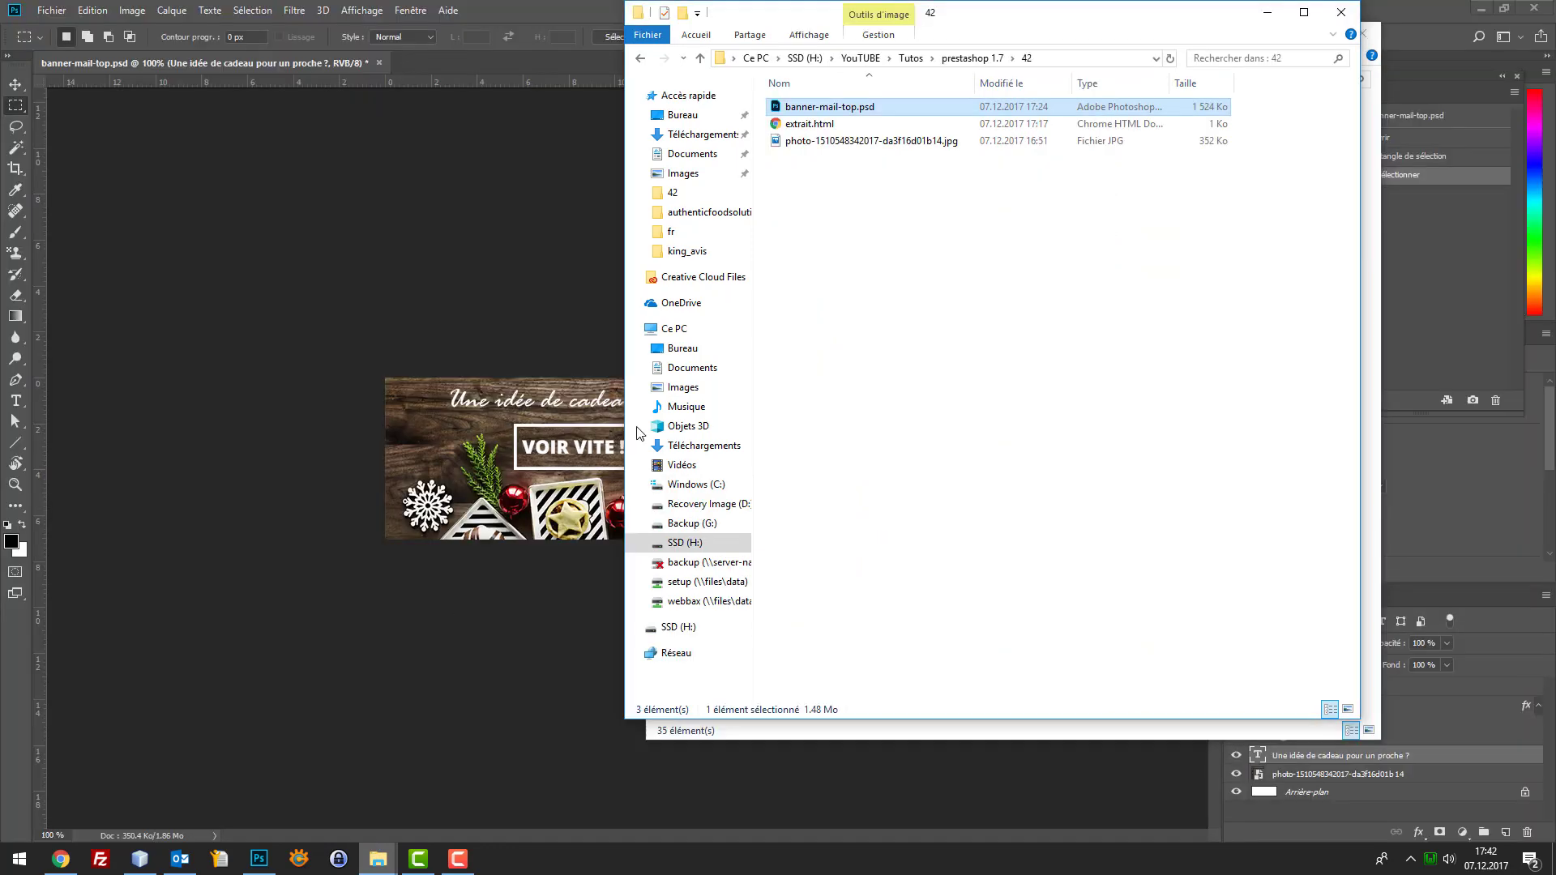
{"action": "right_click", "coordinate": [808, 126]}
{"action": "left_click", "coordinate": [842, 153]}
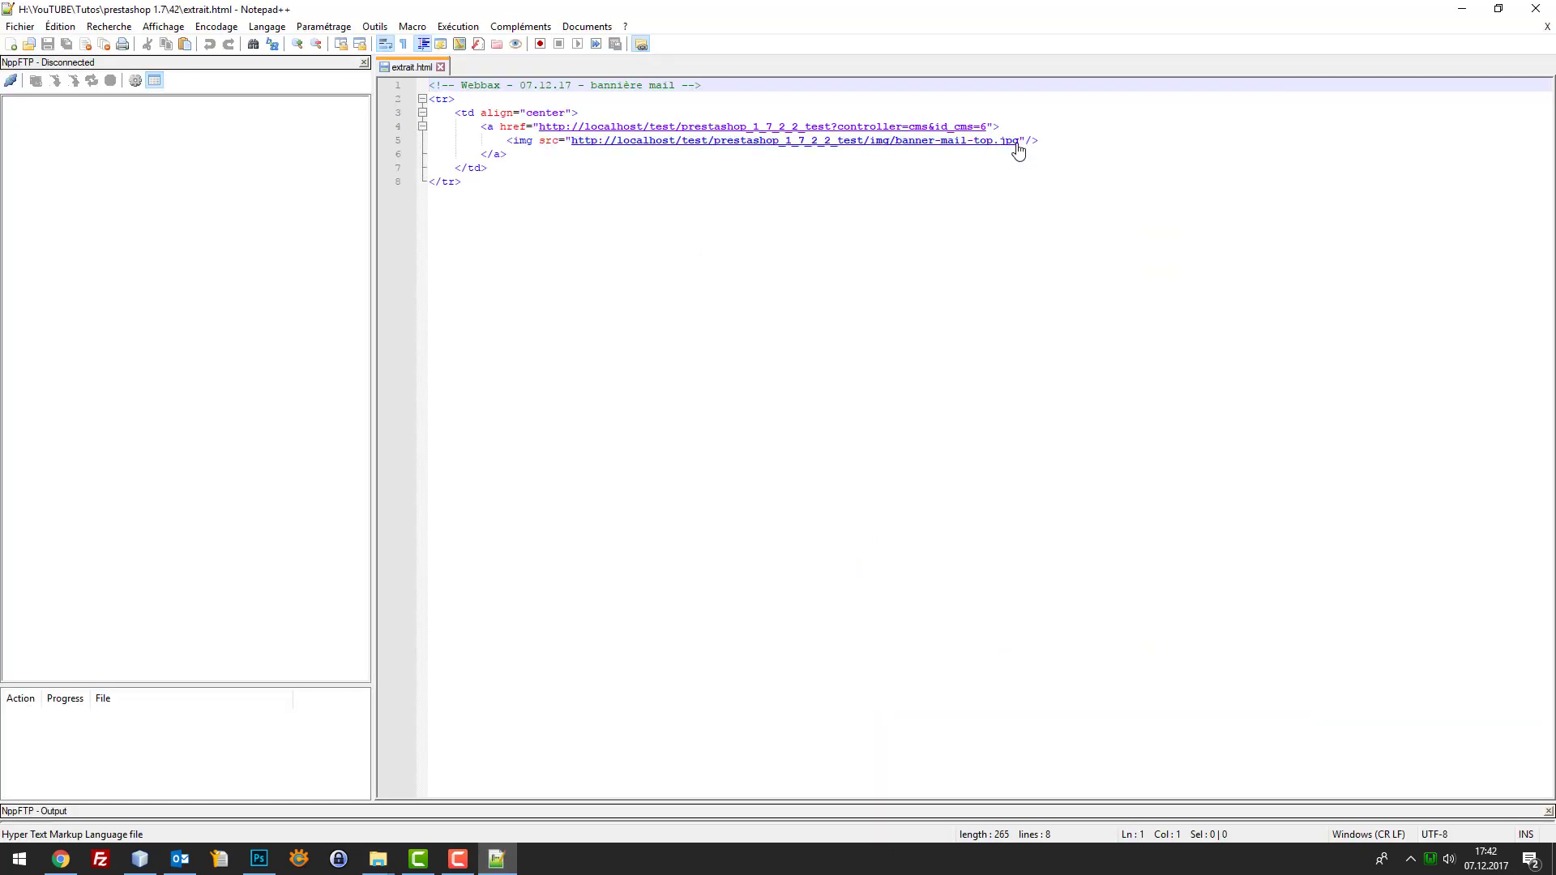
{"action": "left_click_drag", "start_coordinate": [1019, 143], "coordinate": [898, 143]}
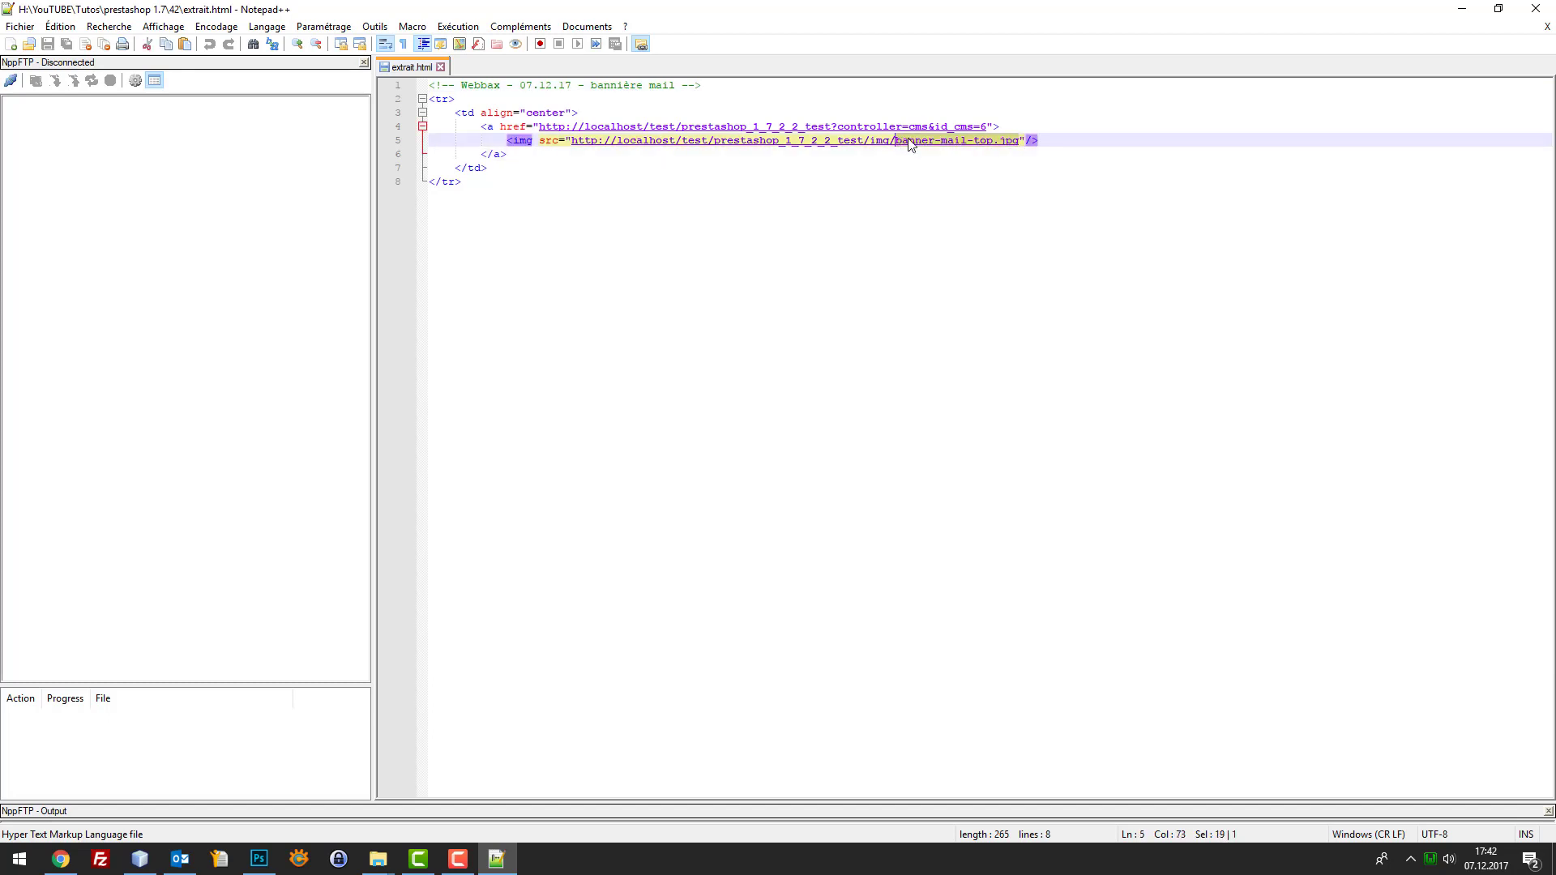
{"action": "left_click", "coordinate": [1461, 9]}
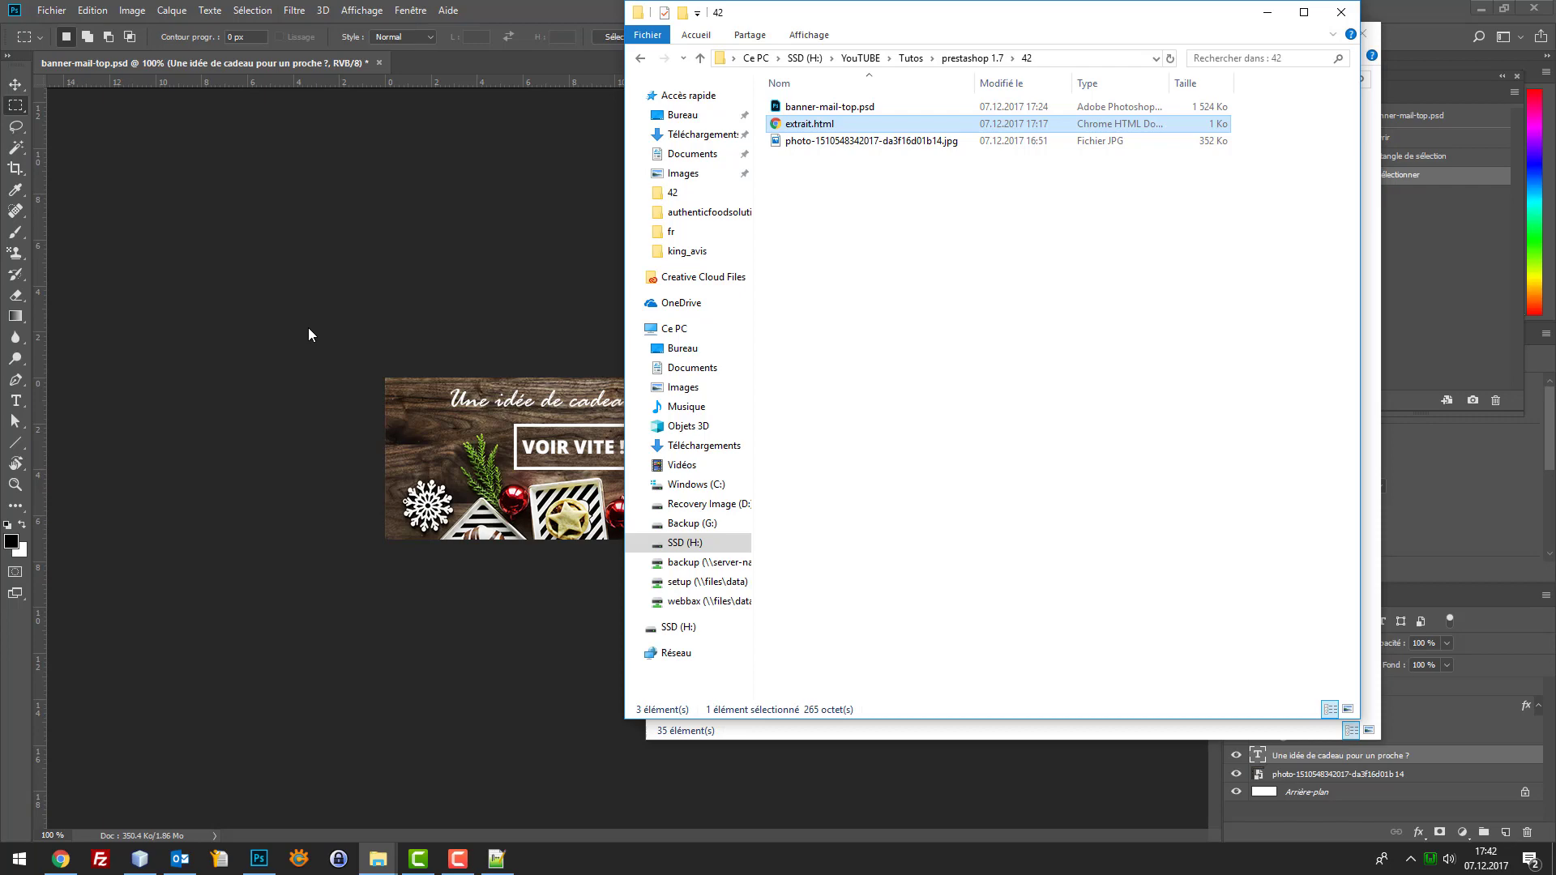
Open Save for Web for the banner and start saving the optimized JPEG copy
{"action": "left_click", "coordinate": [308, 328]}
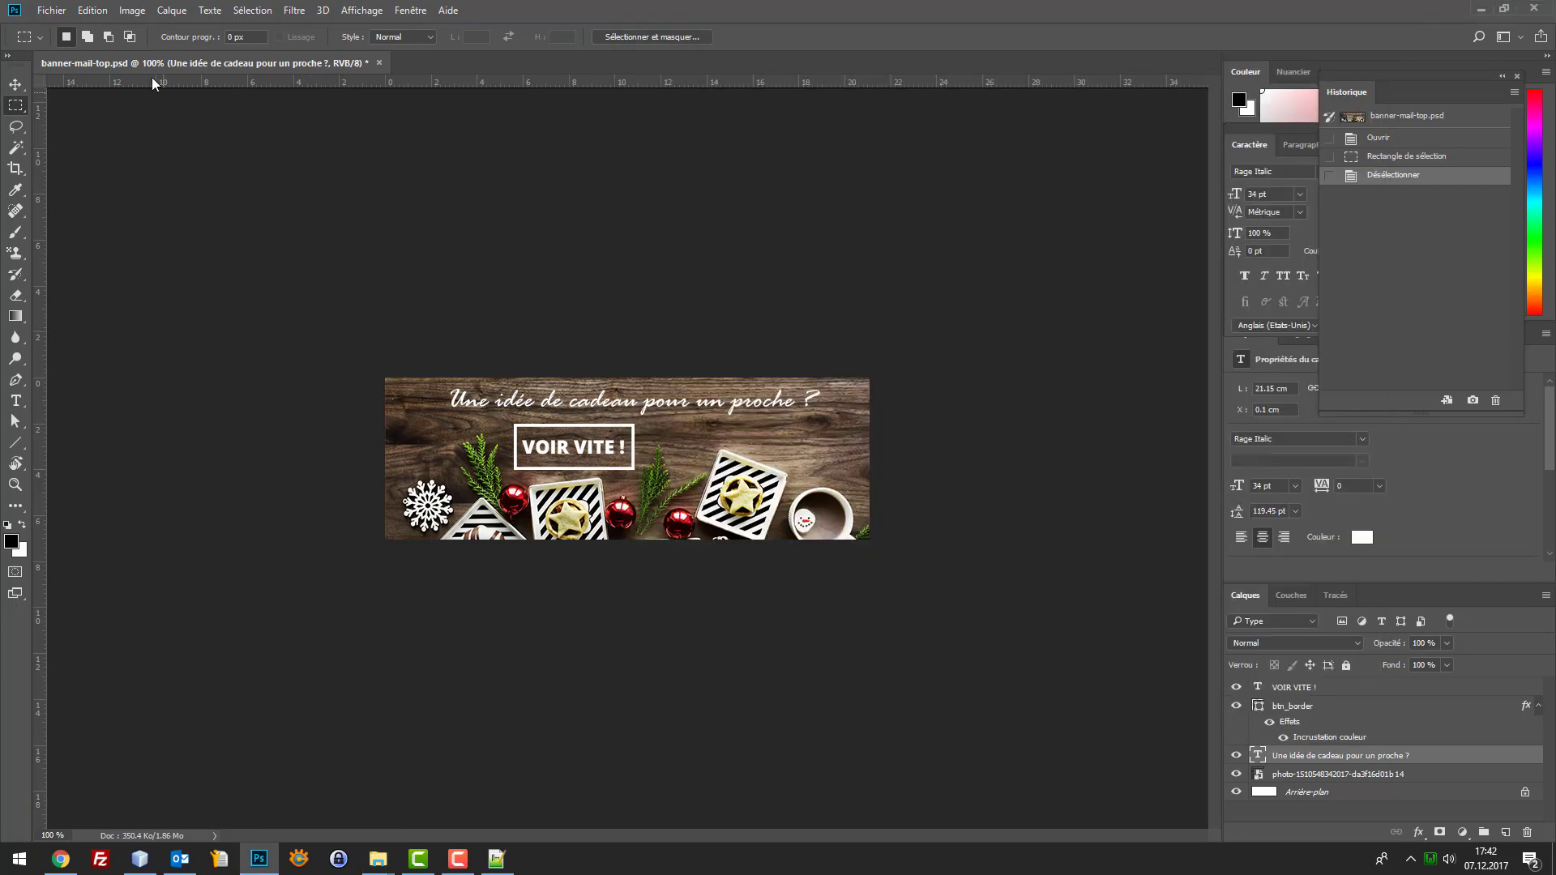
{"action": "key", "text": "ctrl+alt+shift+s"}
{"action": "left_click", "coordinate": [1106, 743]}
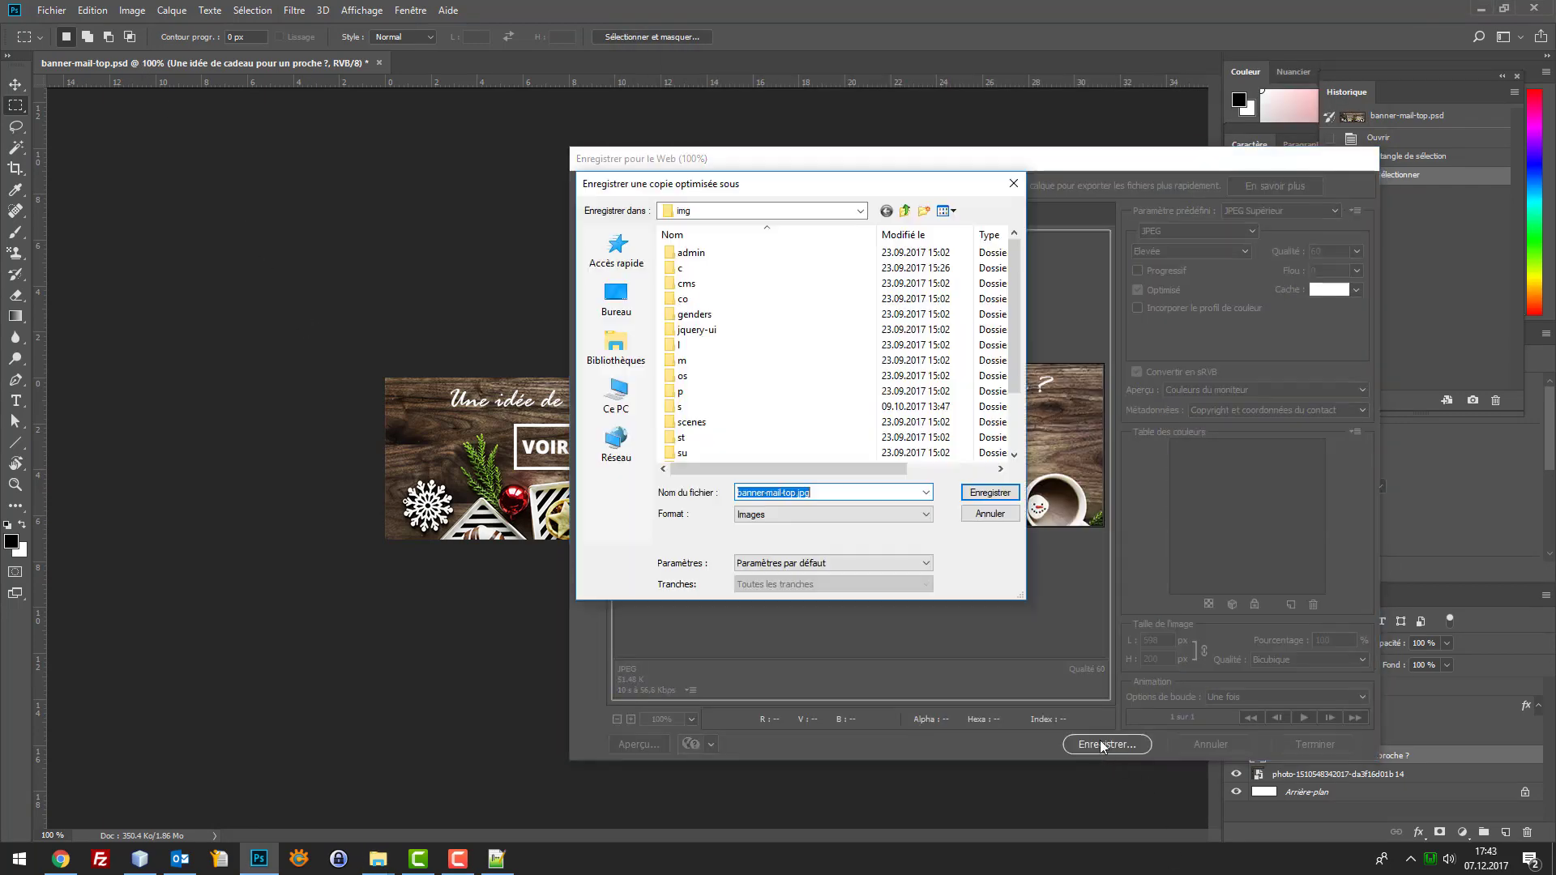
{"action": "left_click", "coordinate": [772, 214]}
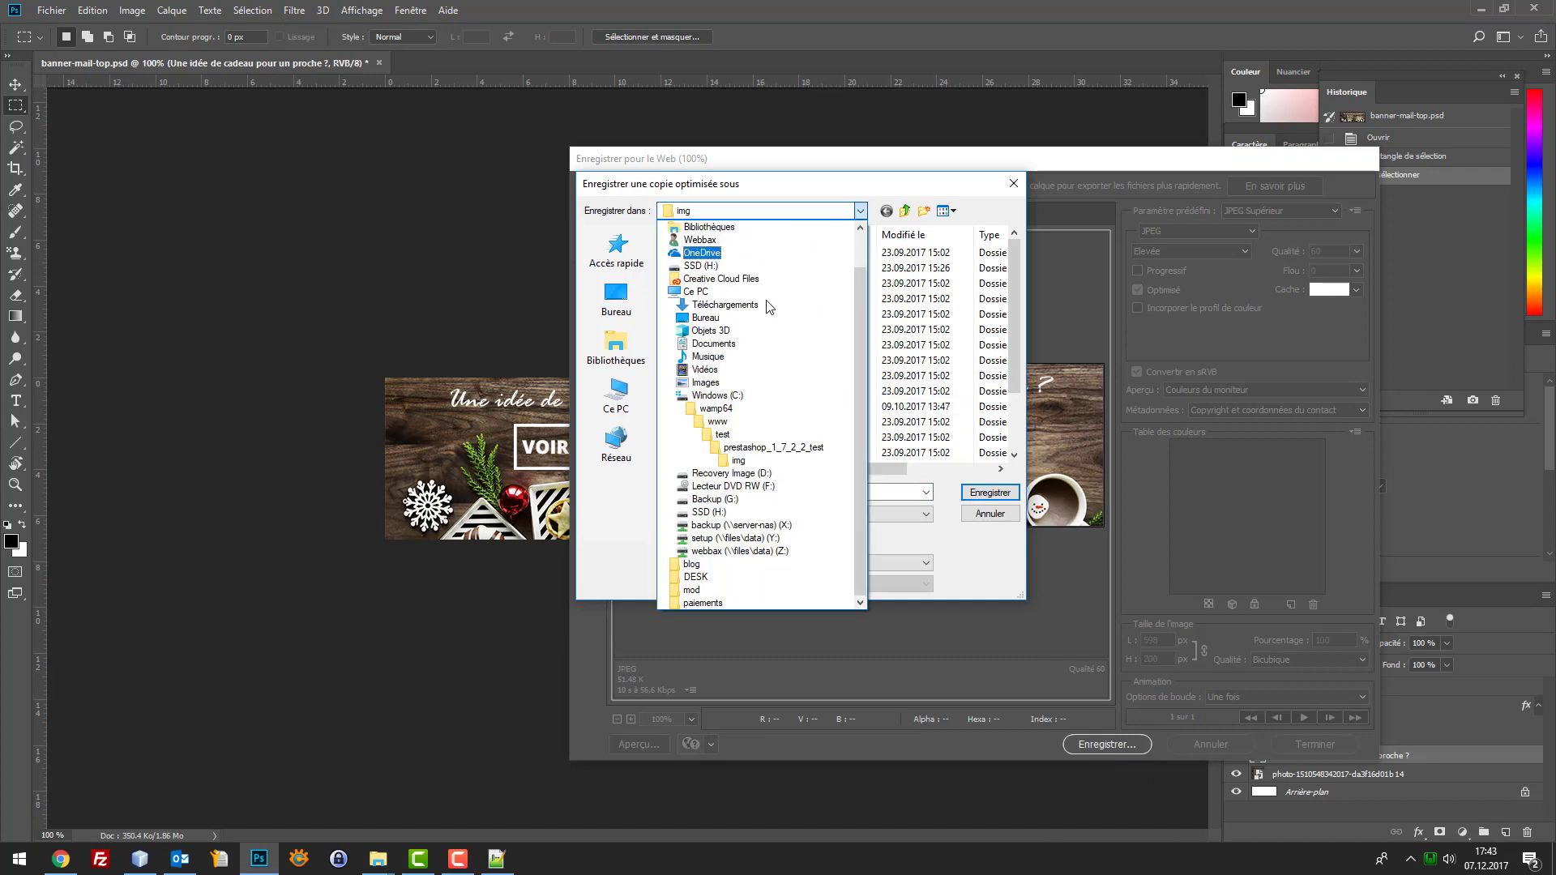
{"action": "left_click", "coordinate": [734, 209]}
{"action": "left_click", "coordinate": [737, 212]}
Browse to test > prestashop_1_7_2_4_tuto > img and save banner-mail-top.jpg there
{"action": "left_click", "coordinate": [722, 434]}
{"action": "scroll", "coordinate": [781, 420], "scroll_direction": "down", "scroll_amount": 5}
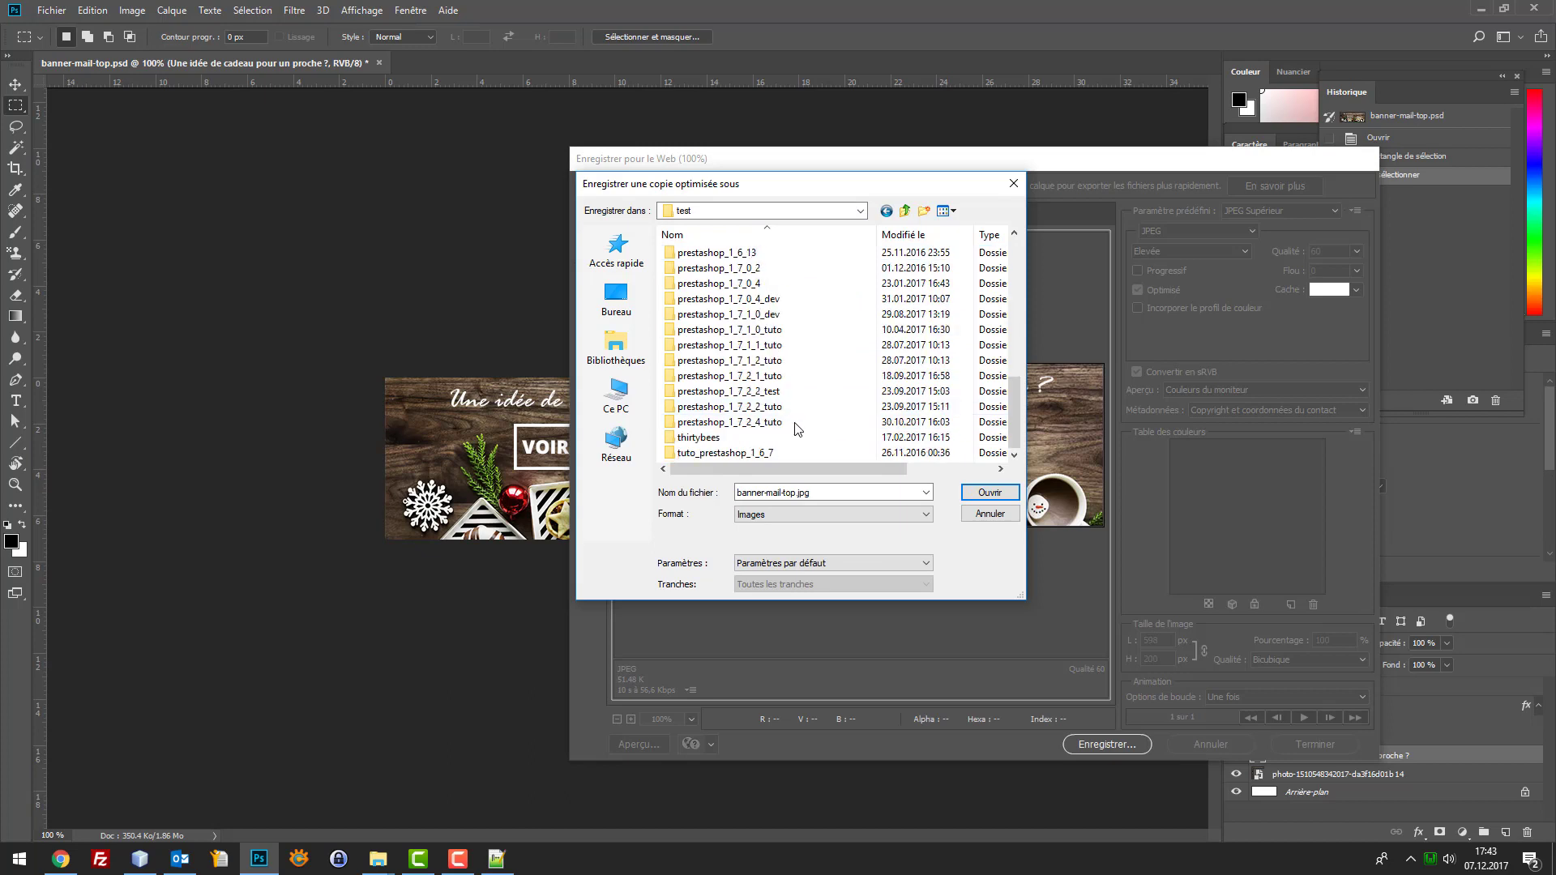
{"action": "left_click", "coordinate": [788, 426]}
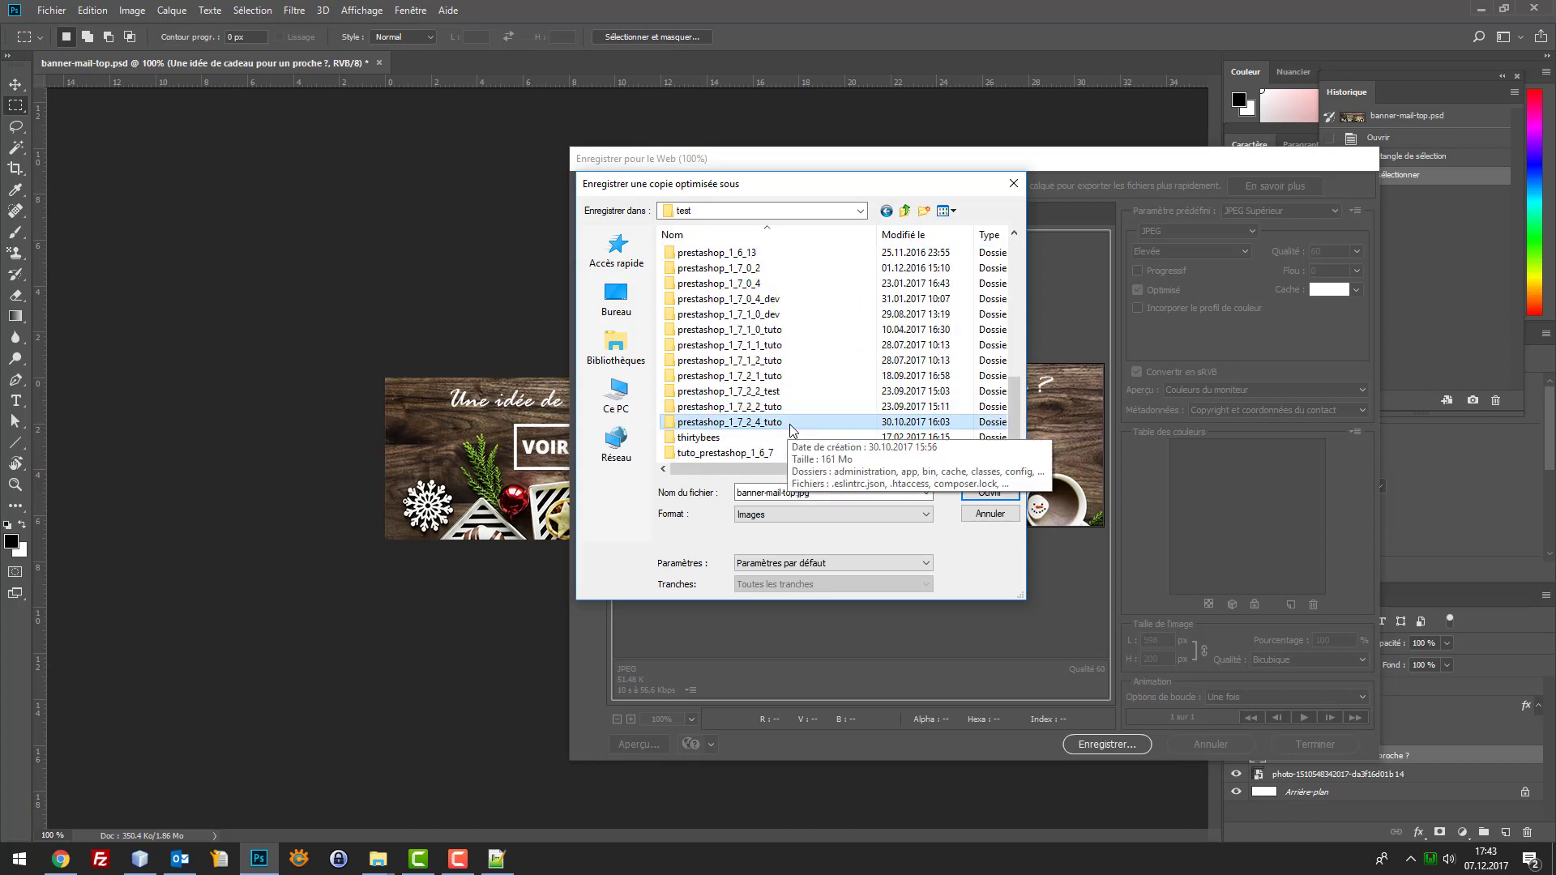
{"action": "double_click", "coordinate": [790, 422]}
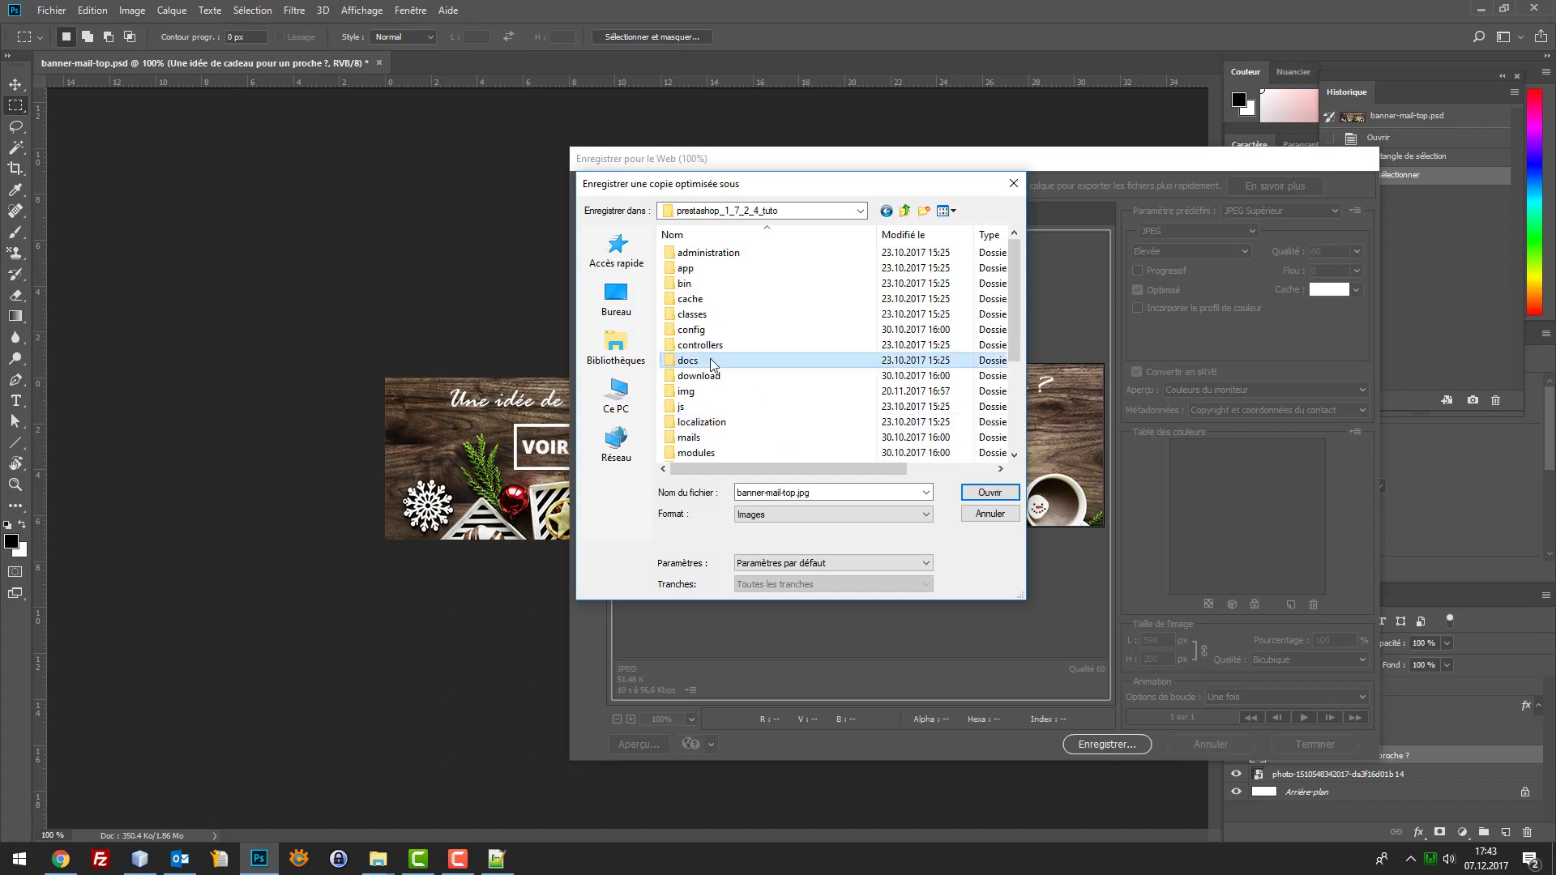
{"action": "key", "text": "i"}
{"action": "key", "text": "Return"}
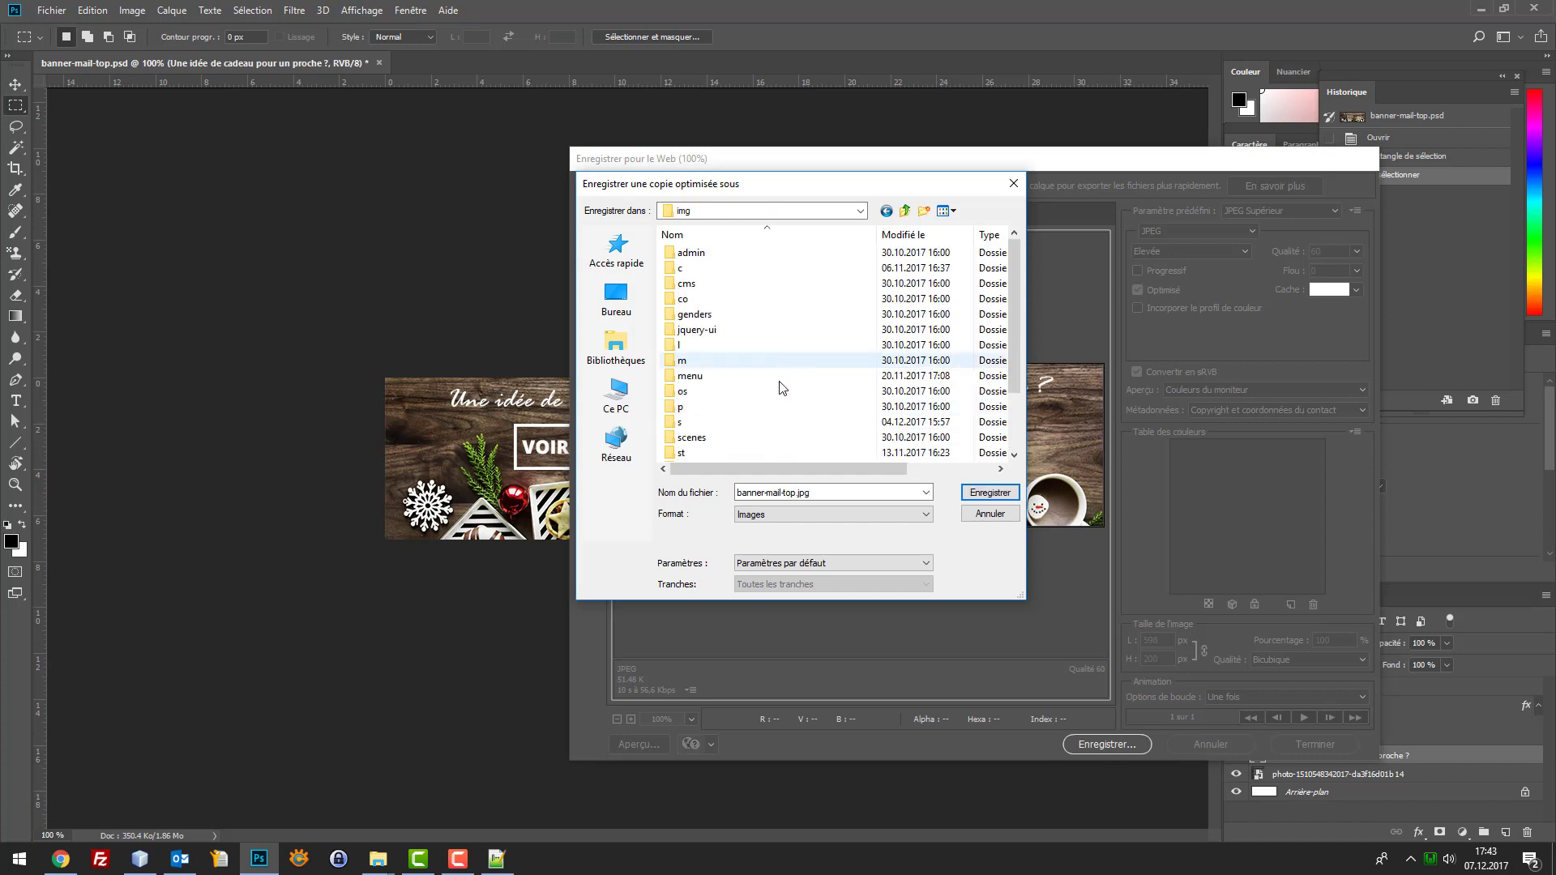
{"action": "scroll", "coordinate": [778, 382], "scroll_direction": "down", "scroll_amount": 2}
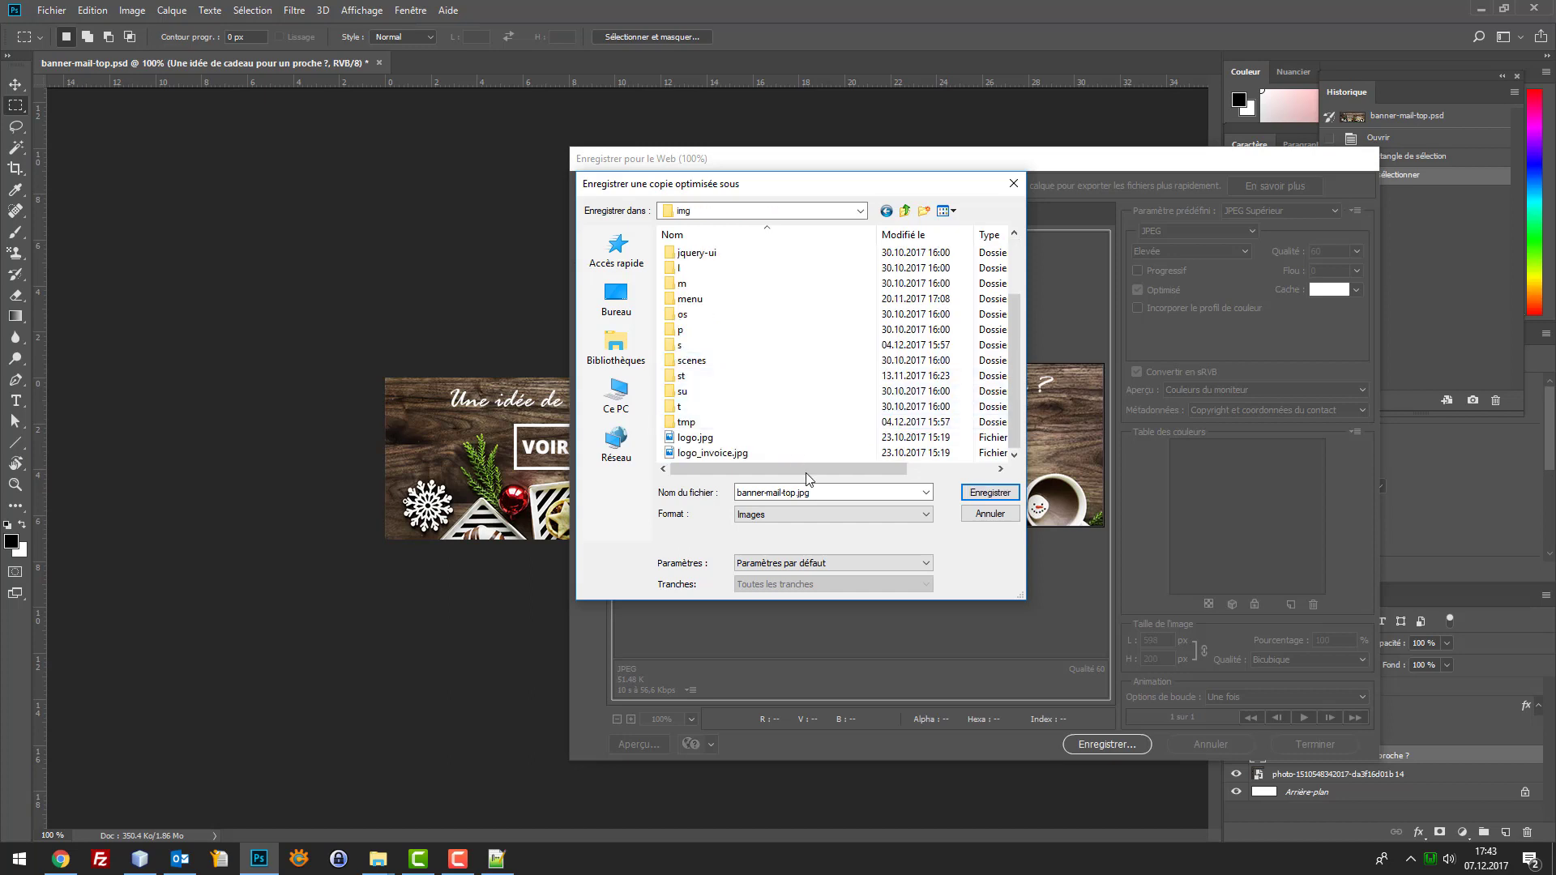
{"action": "left_click", "coordinate": [989, 493]}
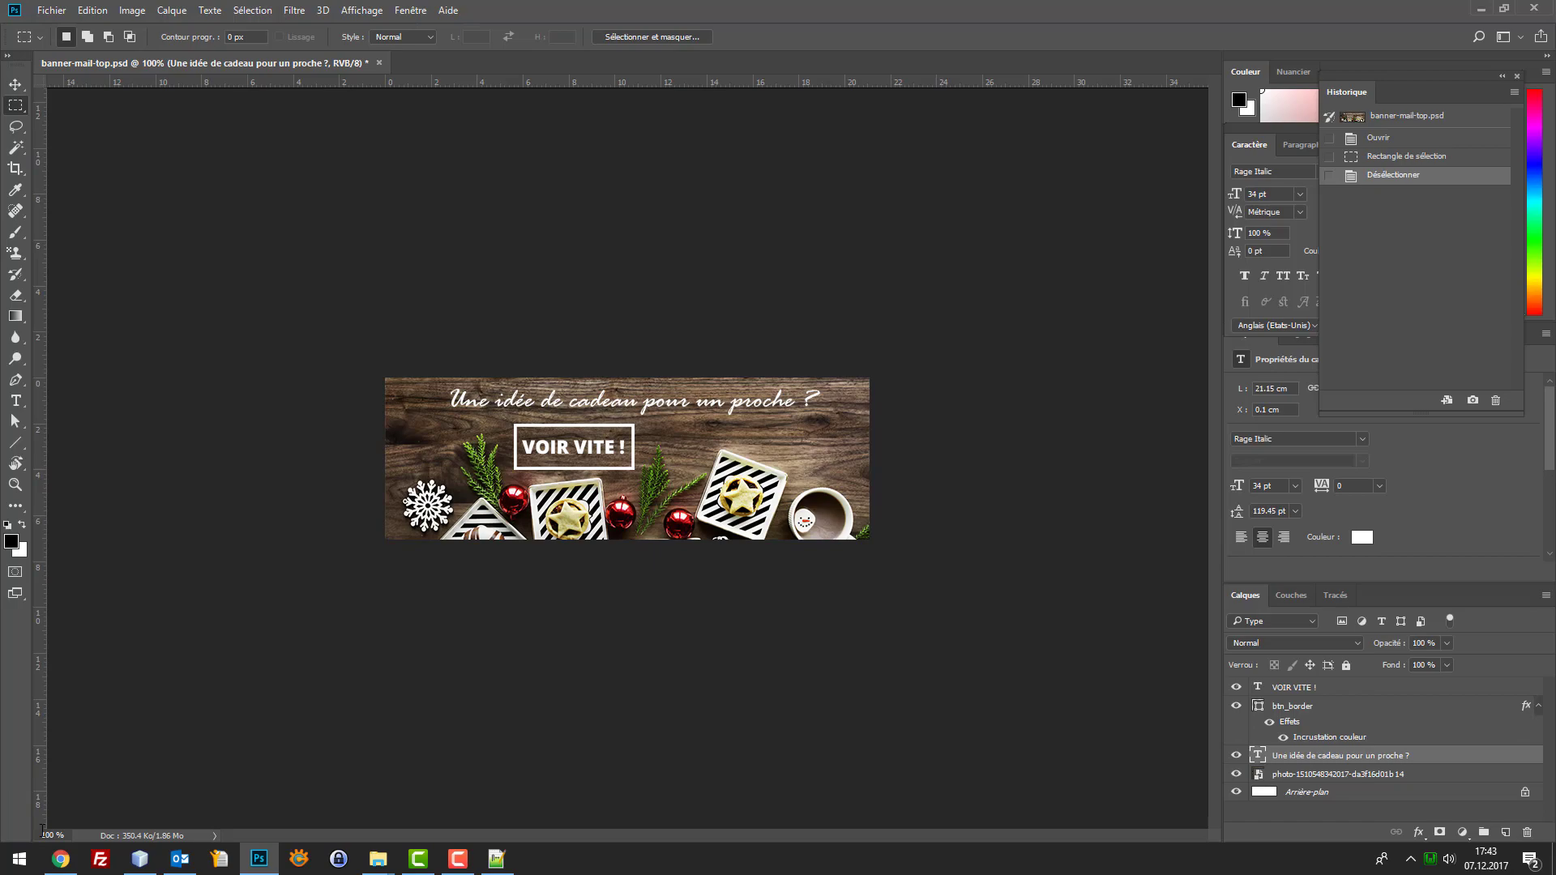
Open Apparence > Pages in a new second tab and start adding a page to Accueil
{"action": "left_click", "coordinate": [64, 870]}
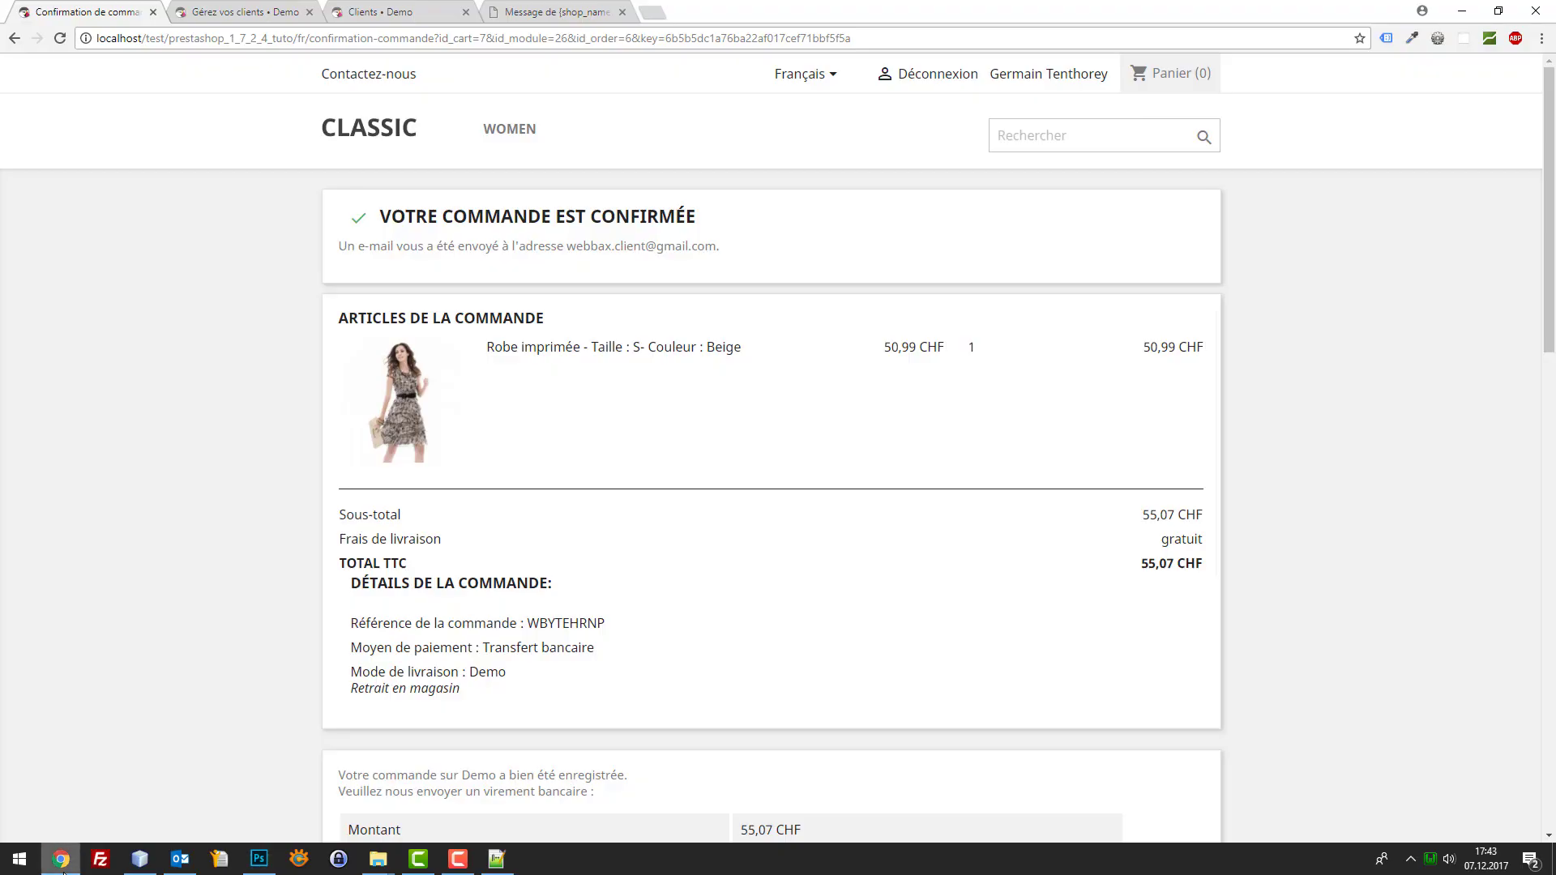
{"action": "left_click", "coordinate": [380, 11]}
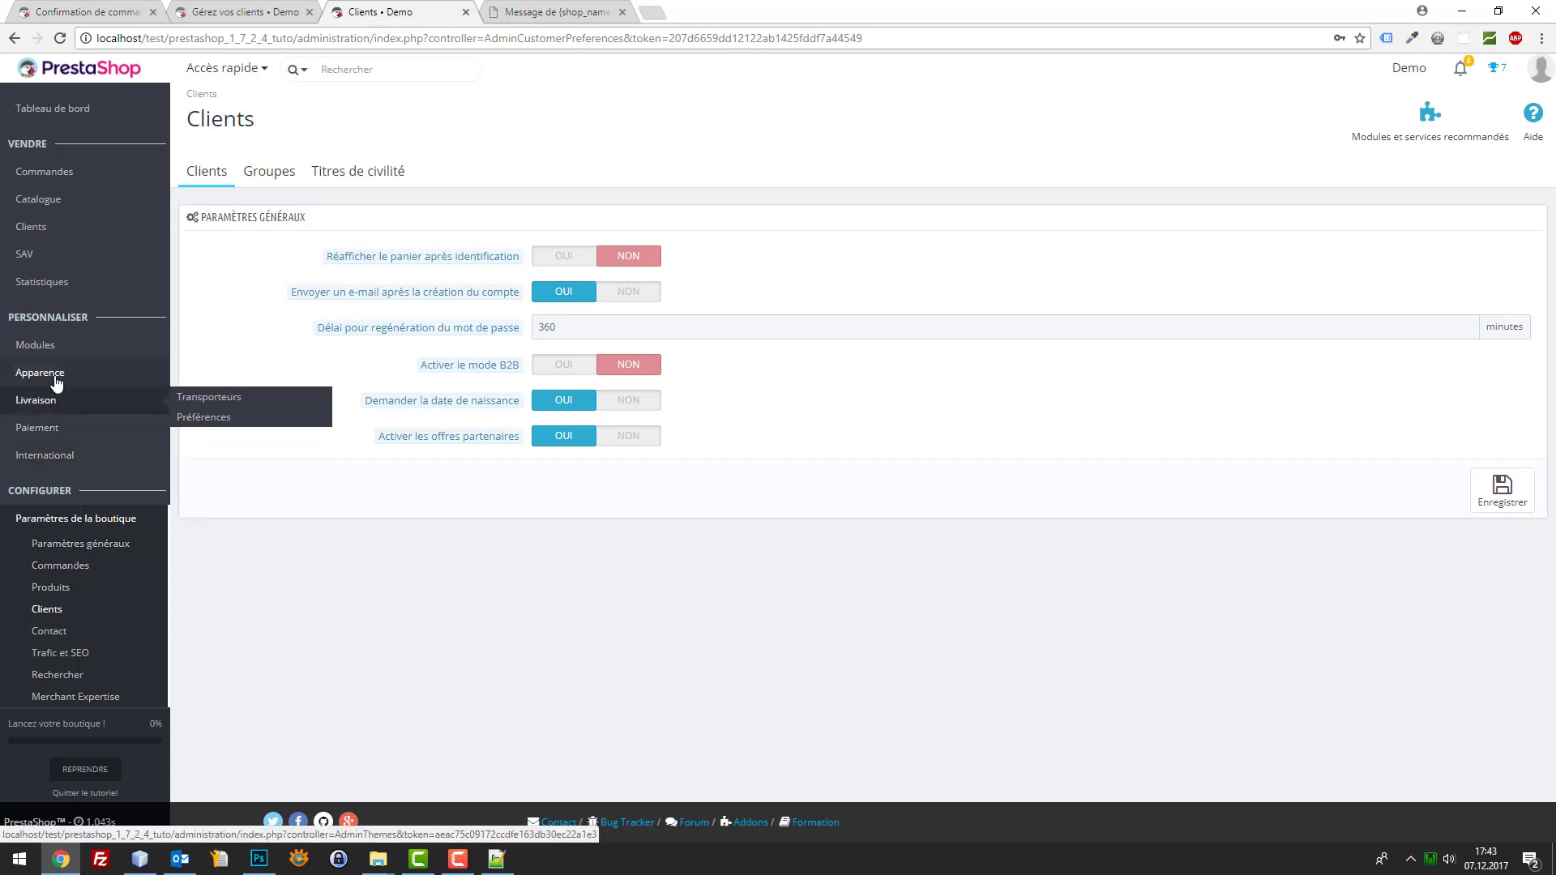
{"action": "mouse_move", "coordinate": [55, 373]}
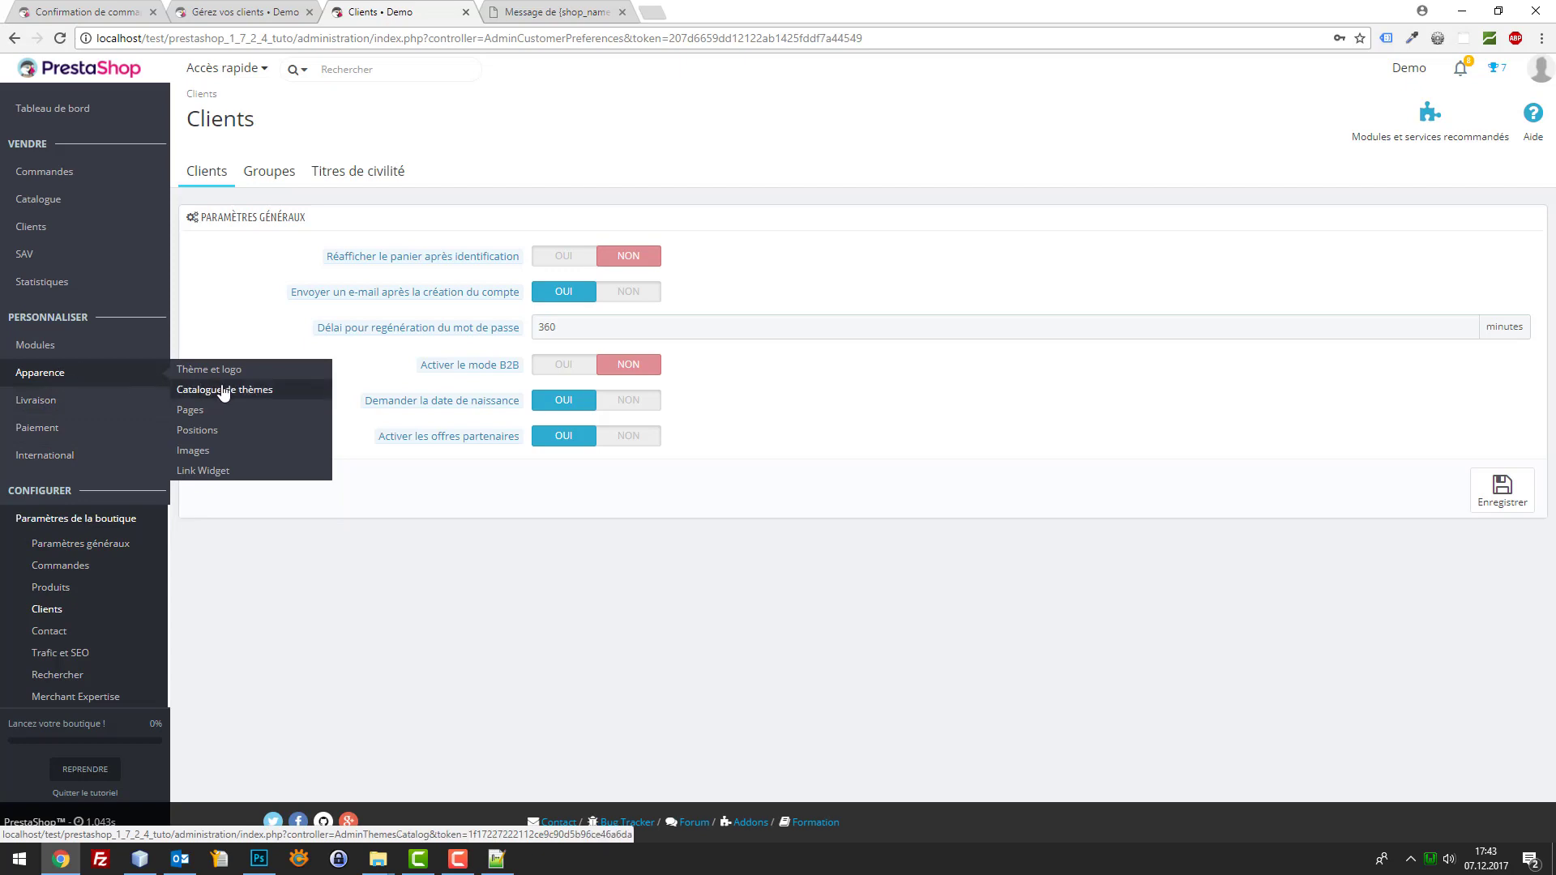
{"action": "right_click", "coordinate": [201, 425]}
{"action": "left_click", "coordinate": [243, 435]}
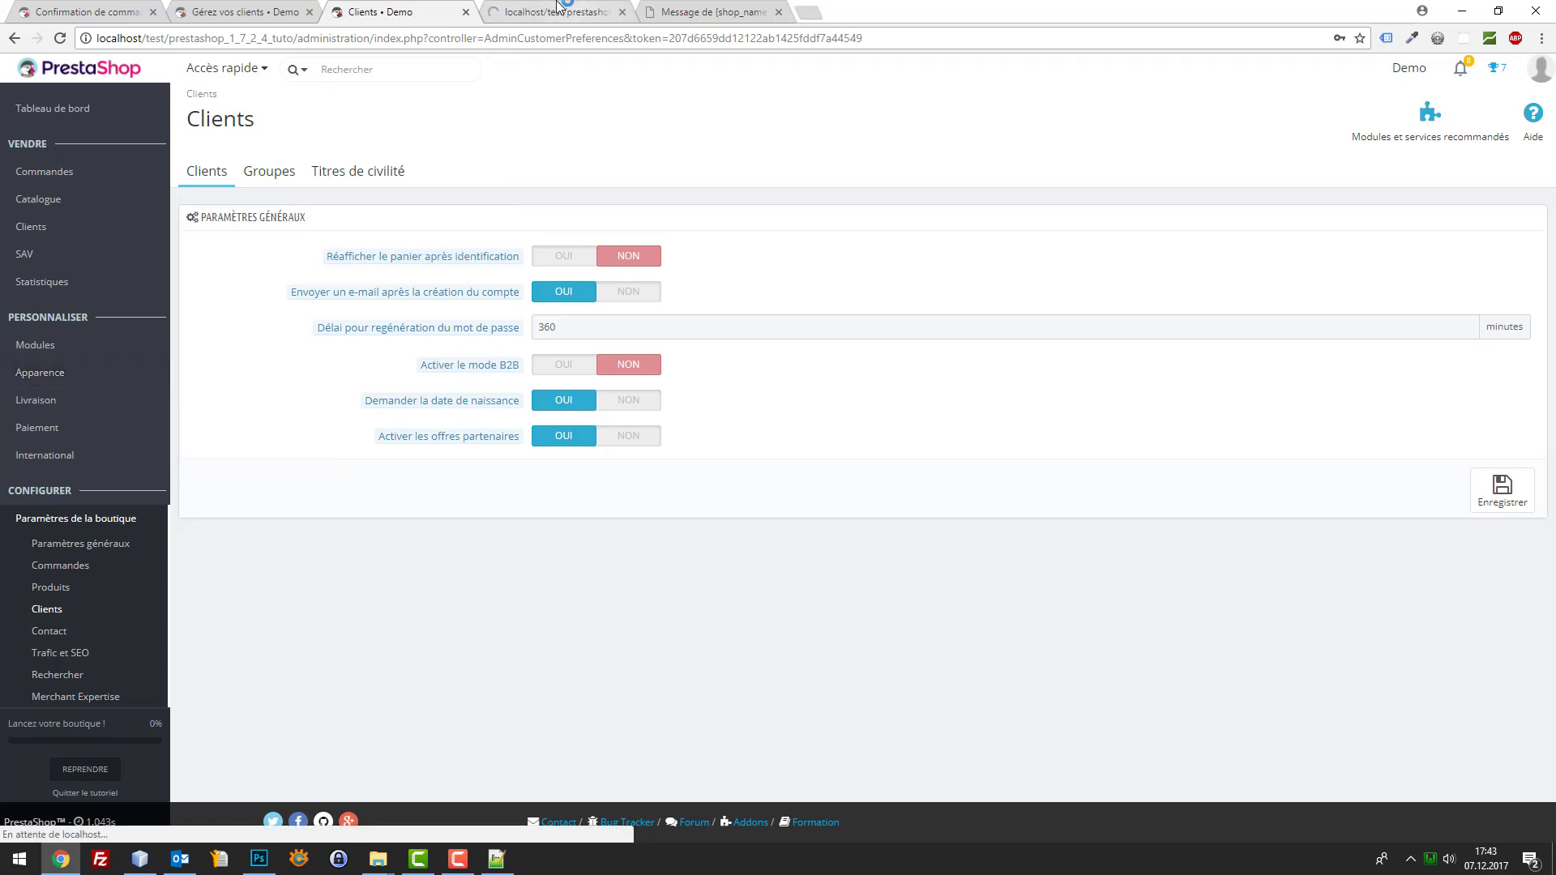
{"action": "left_click_drag", "start_coordinate": [559, 11], "coordinate": [285, 10]}
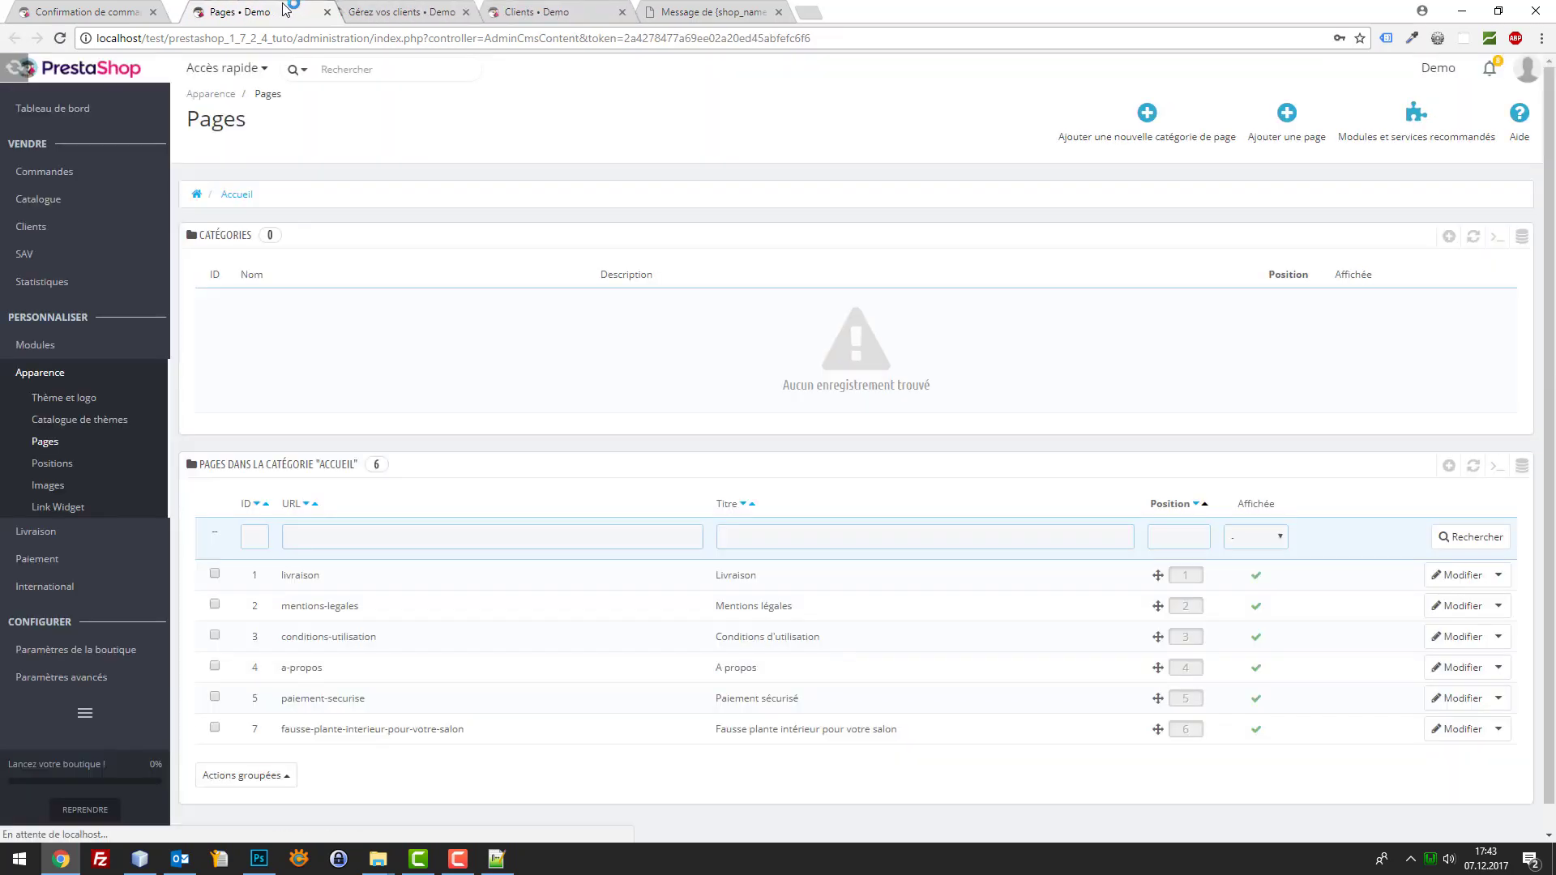
{"action": "left_click", "coordinate": [1448, 466]}
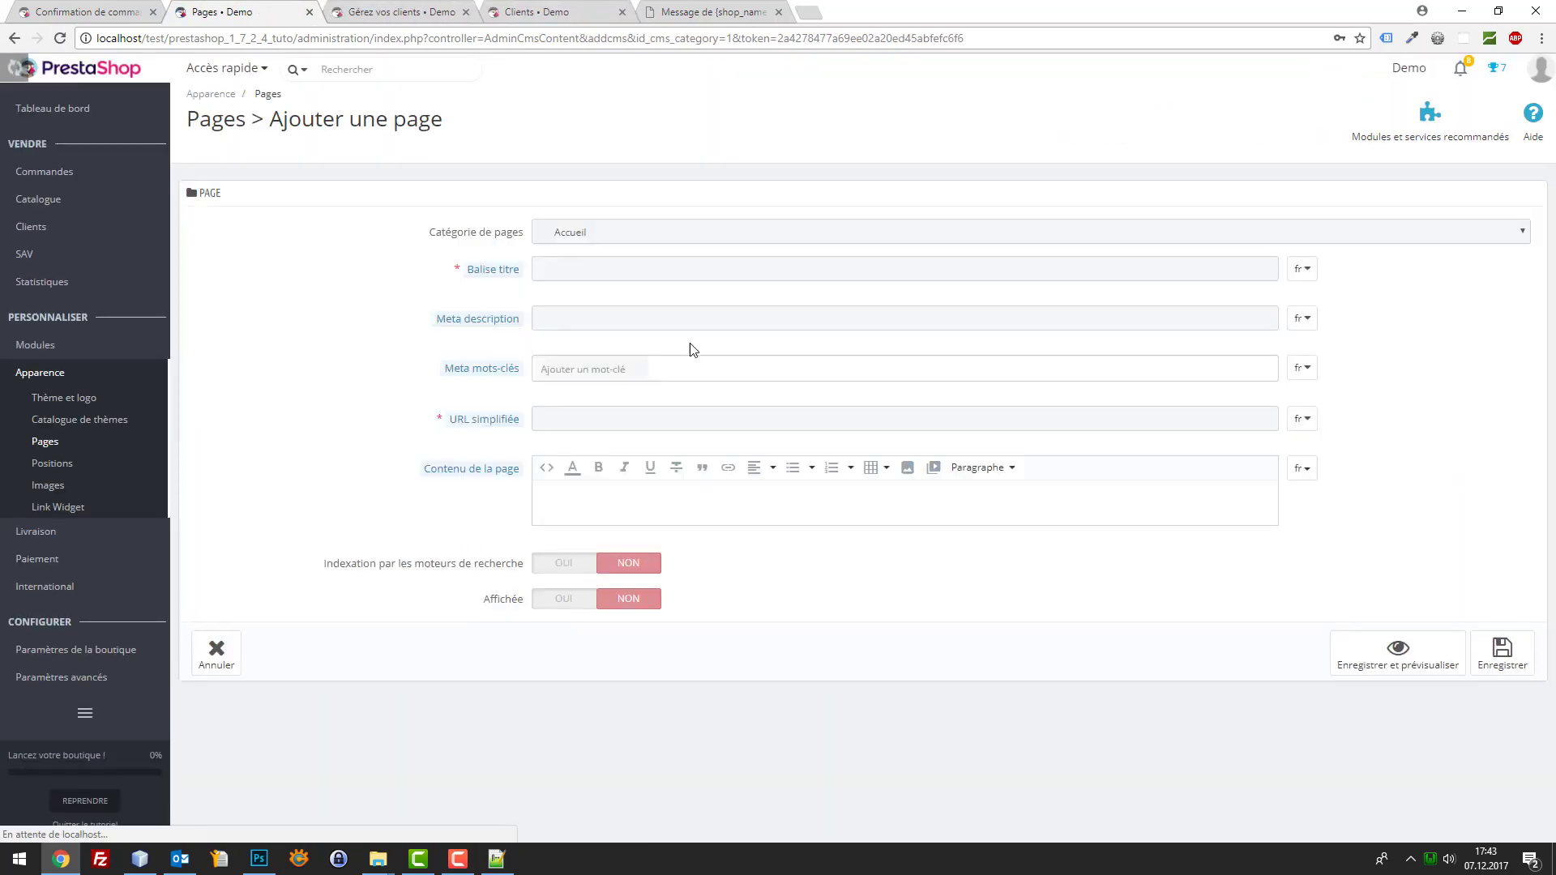
Title the new page 'Information du moment', switch Affichée to OUI, and open a new browser tab
{"action": "left_click", "coordinate": [571, 269]}
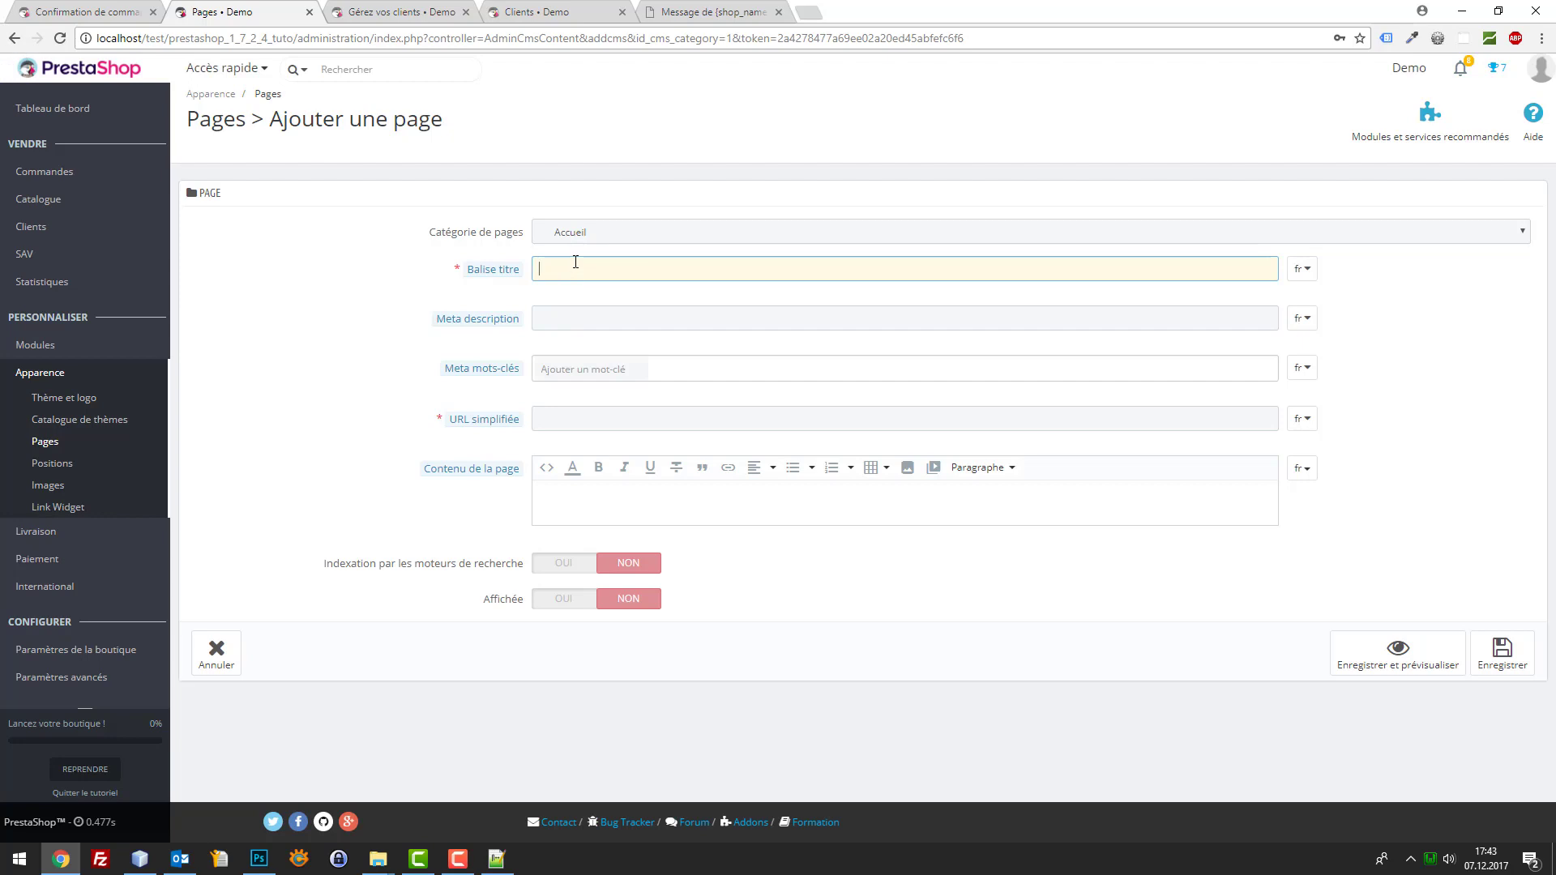
{"action": "type", "text": "I"}
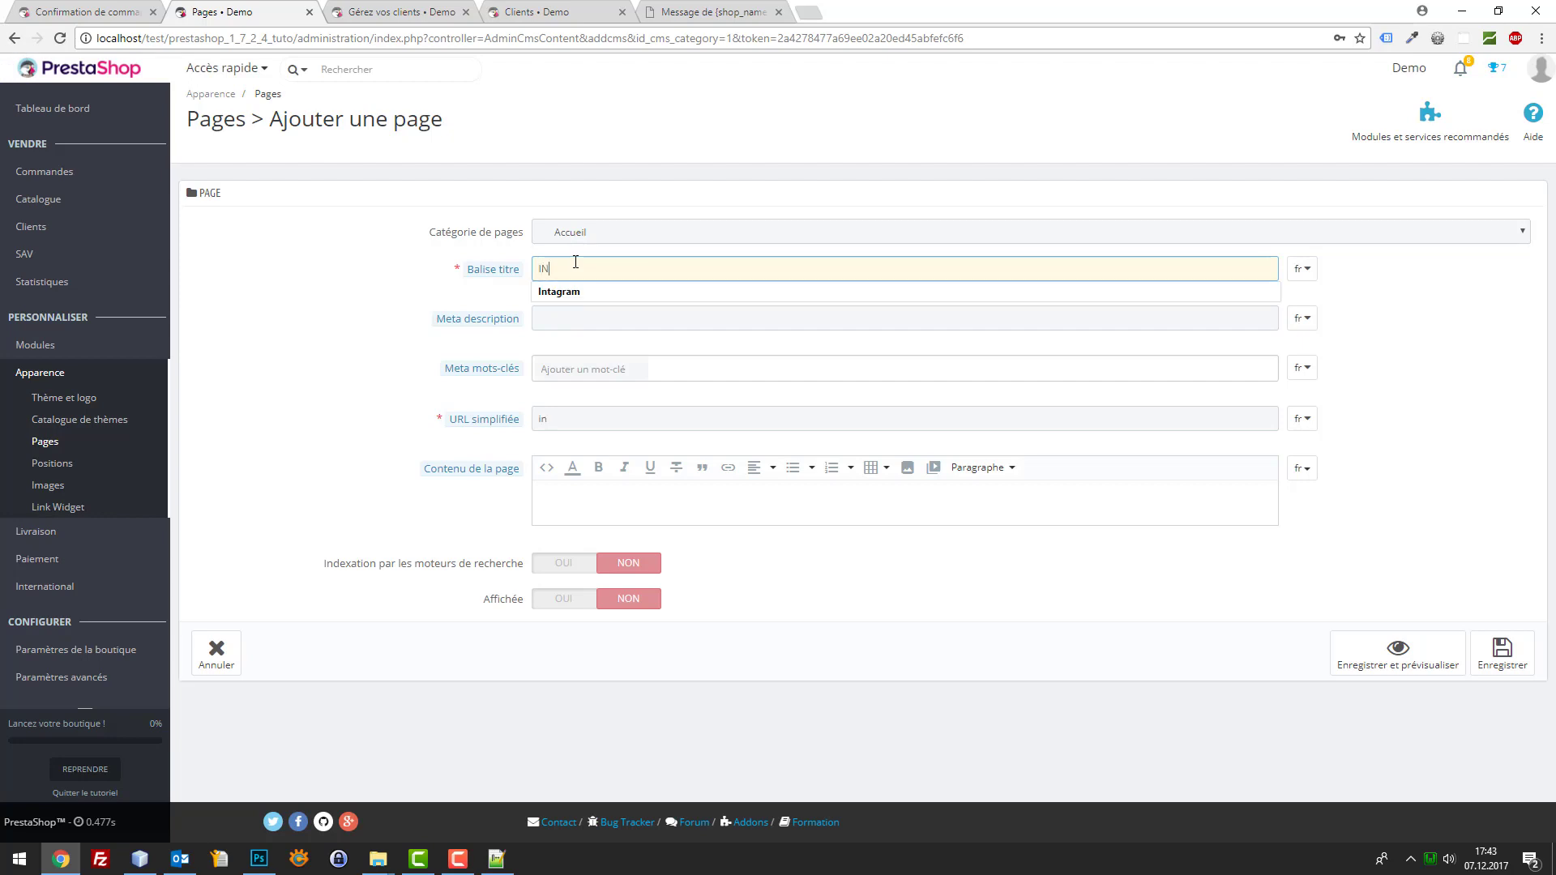
{"action": "key", "text": "BackSpace"}
{"action": "type", "text": "Information"}
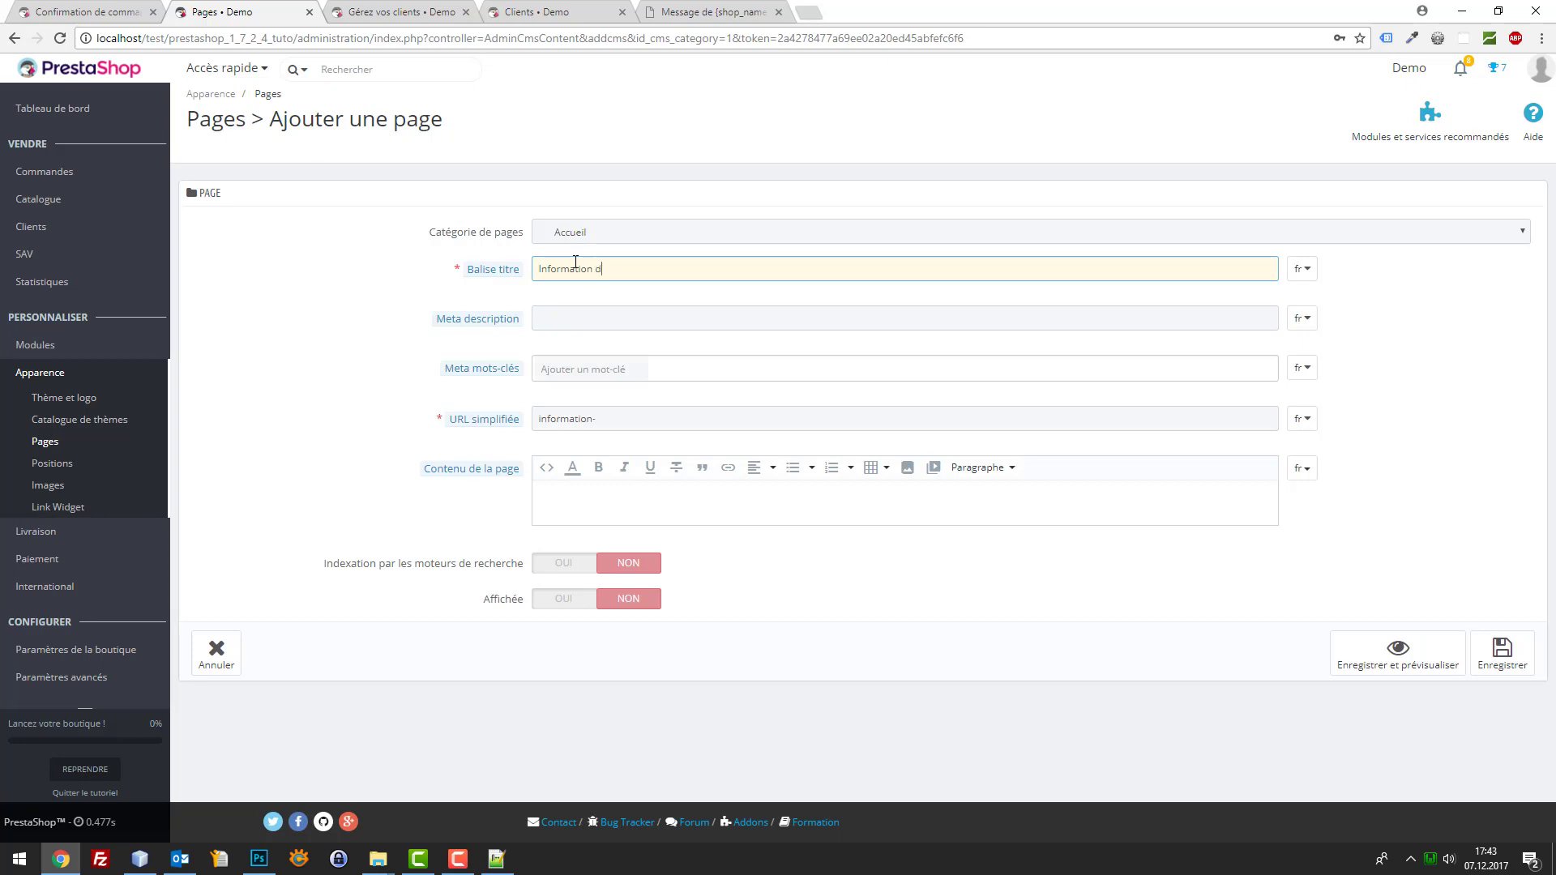
{"action": "type", "text": "du moment"}
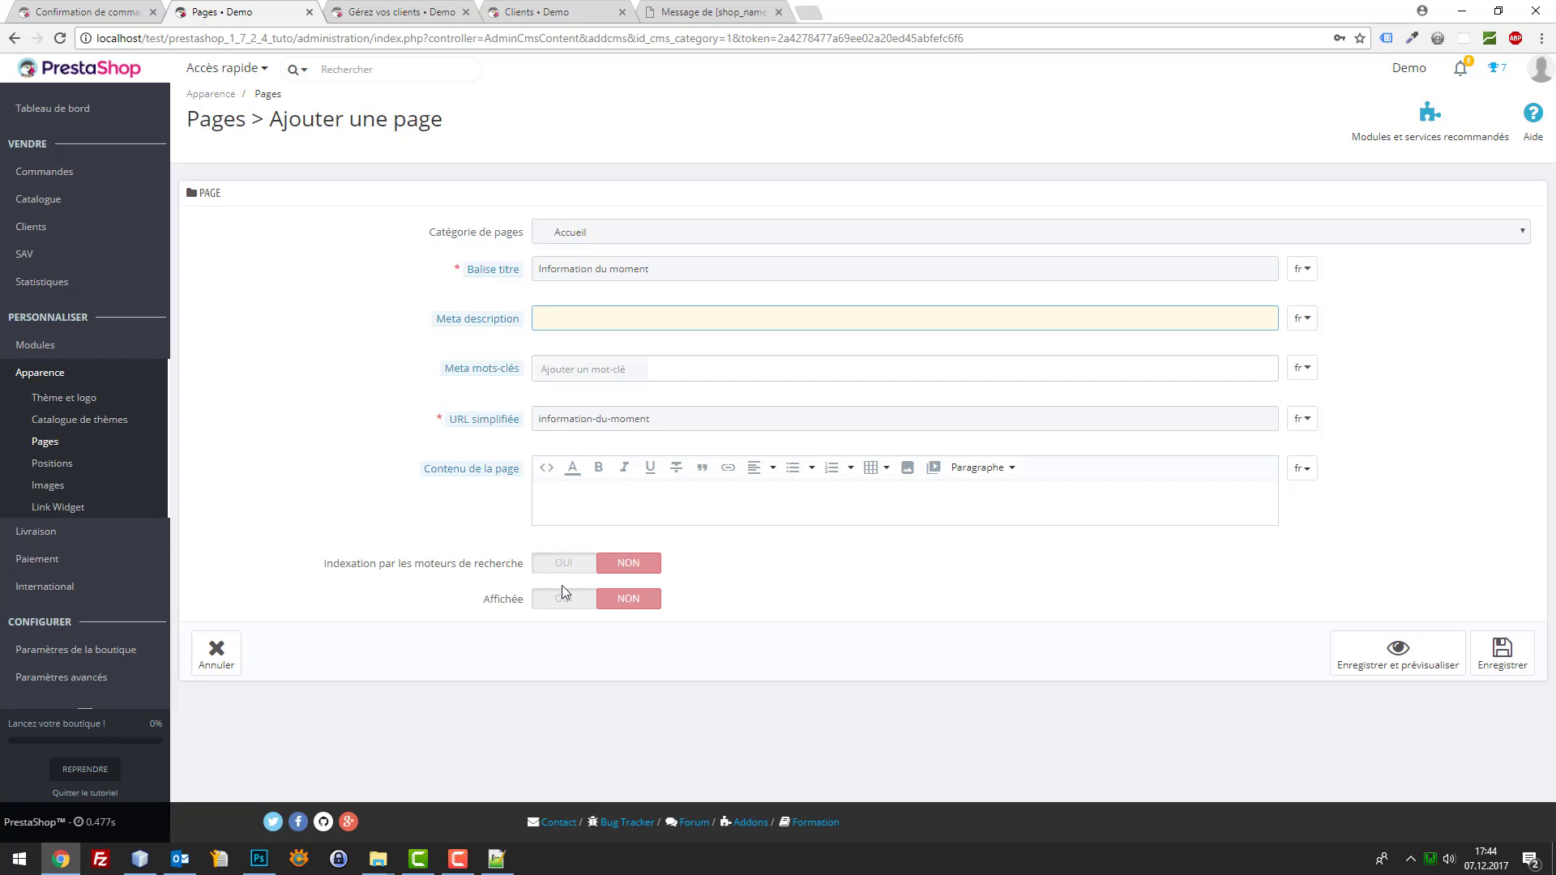
{"action": "left_click", "coordinate": [564, 598]}
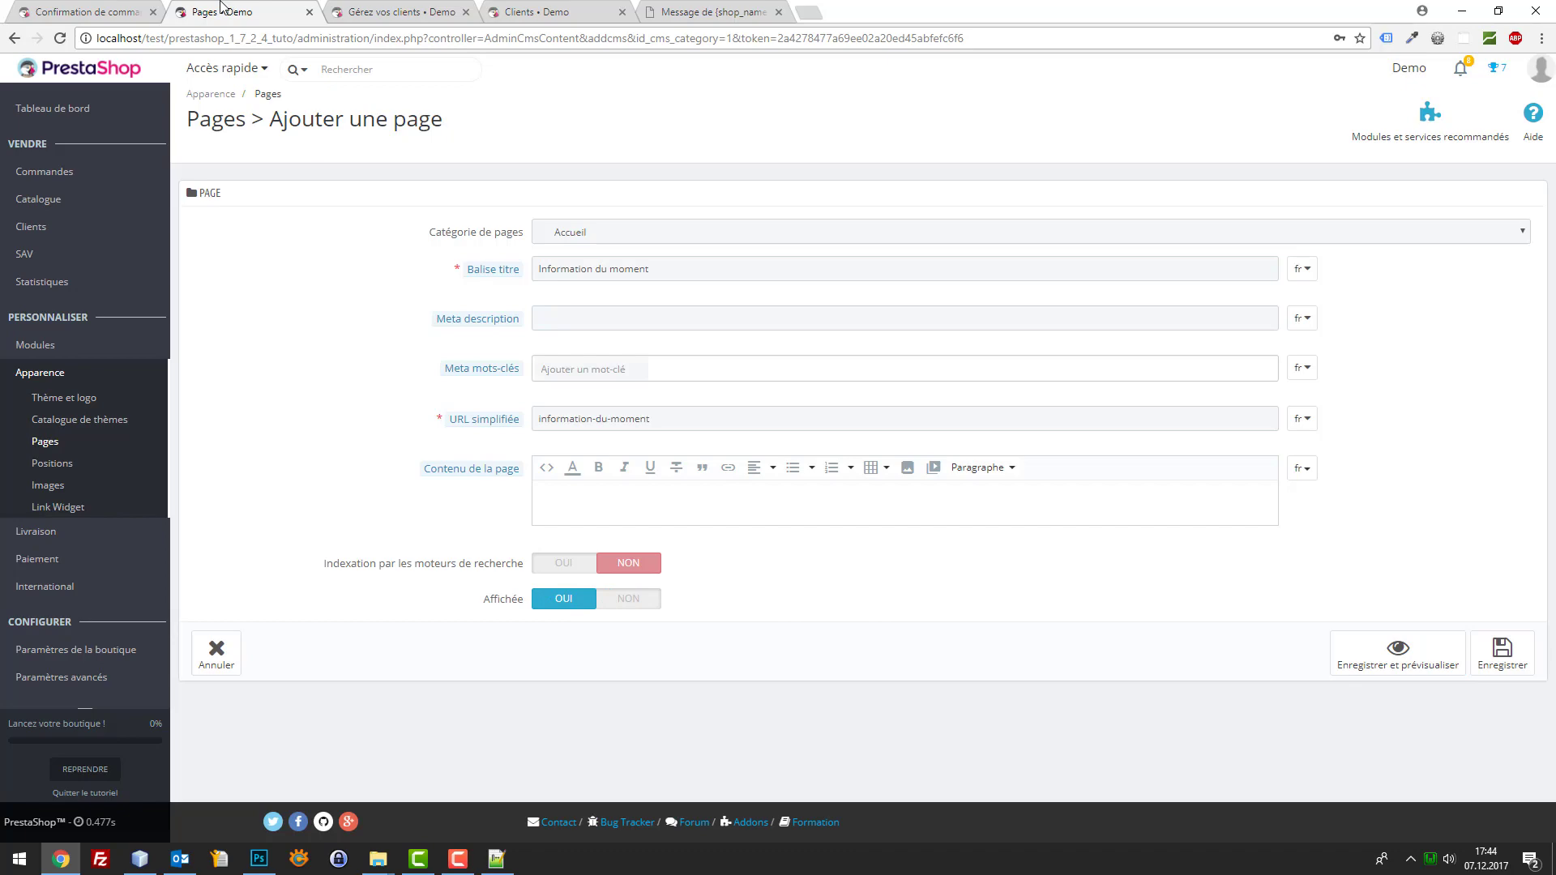
{"action": "key", "text": "ctrl+t"}
Search for 'lorem ipsum' and open the lipsum.com result
{"action": "type", "text": "lore"}
{"action": "key", "text": "Down"}
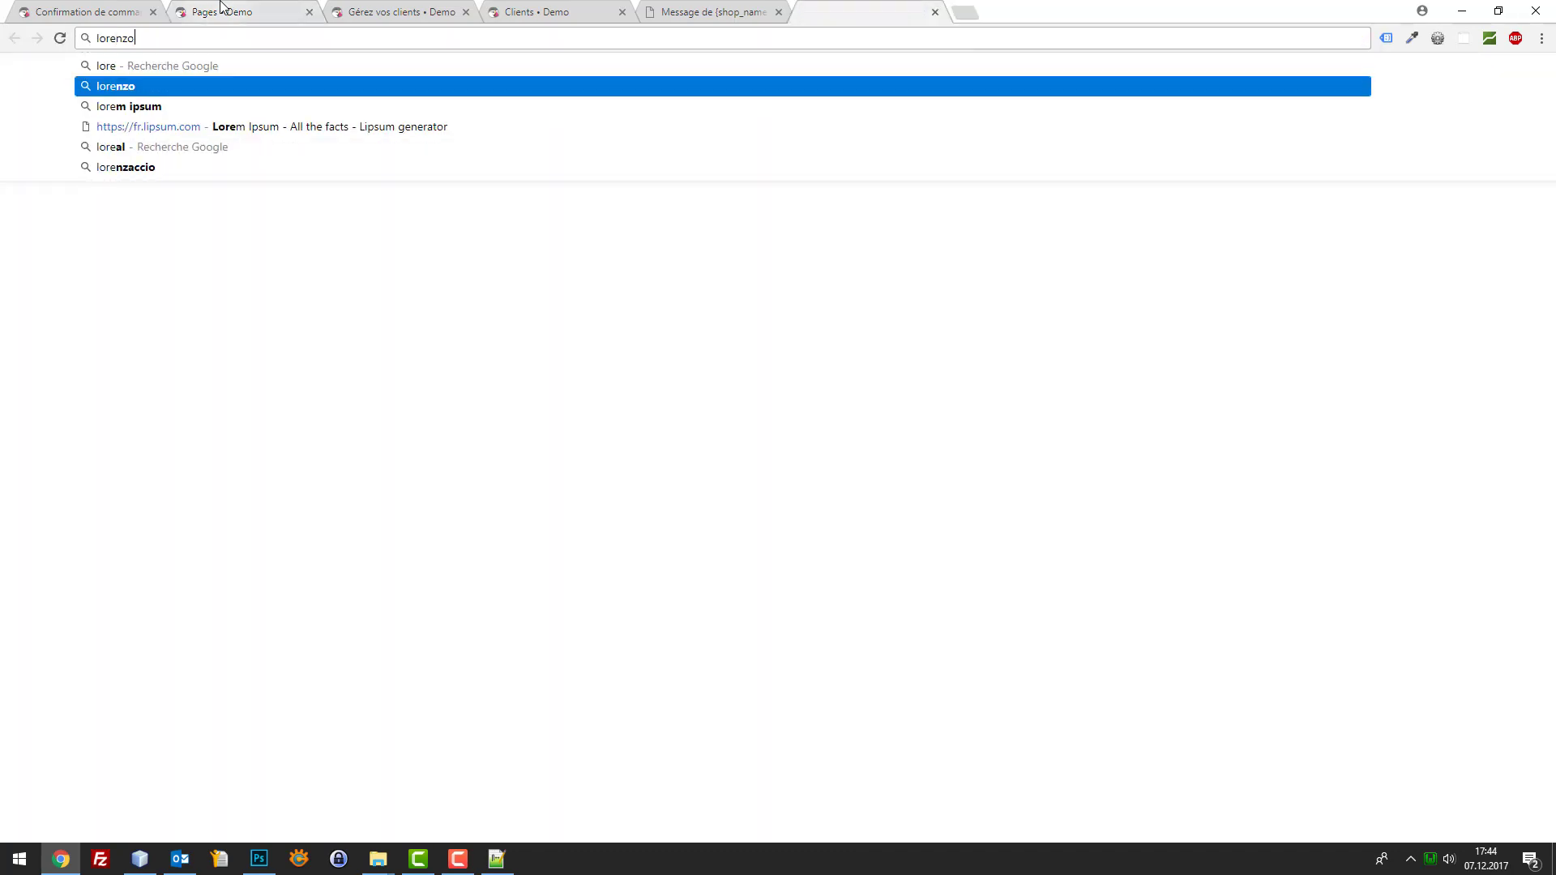
{"action": "key", "text": "Down"}
{"action": "key", "text": "Return"}
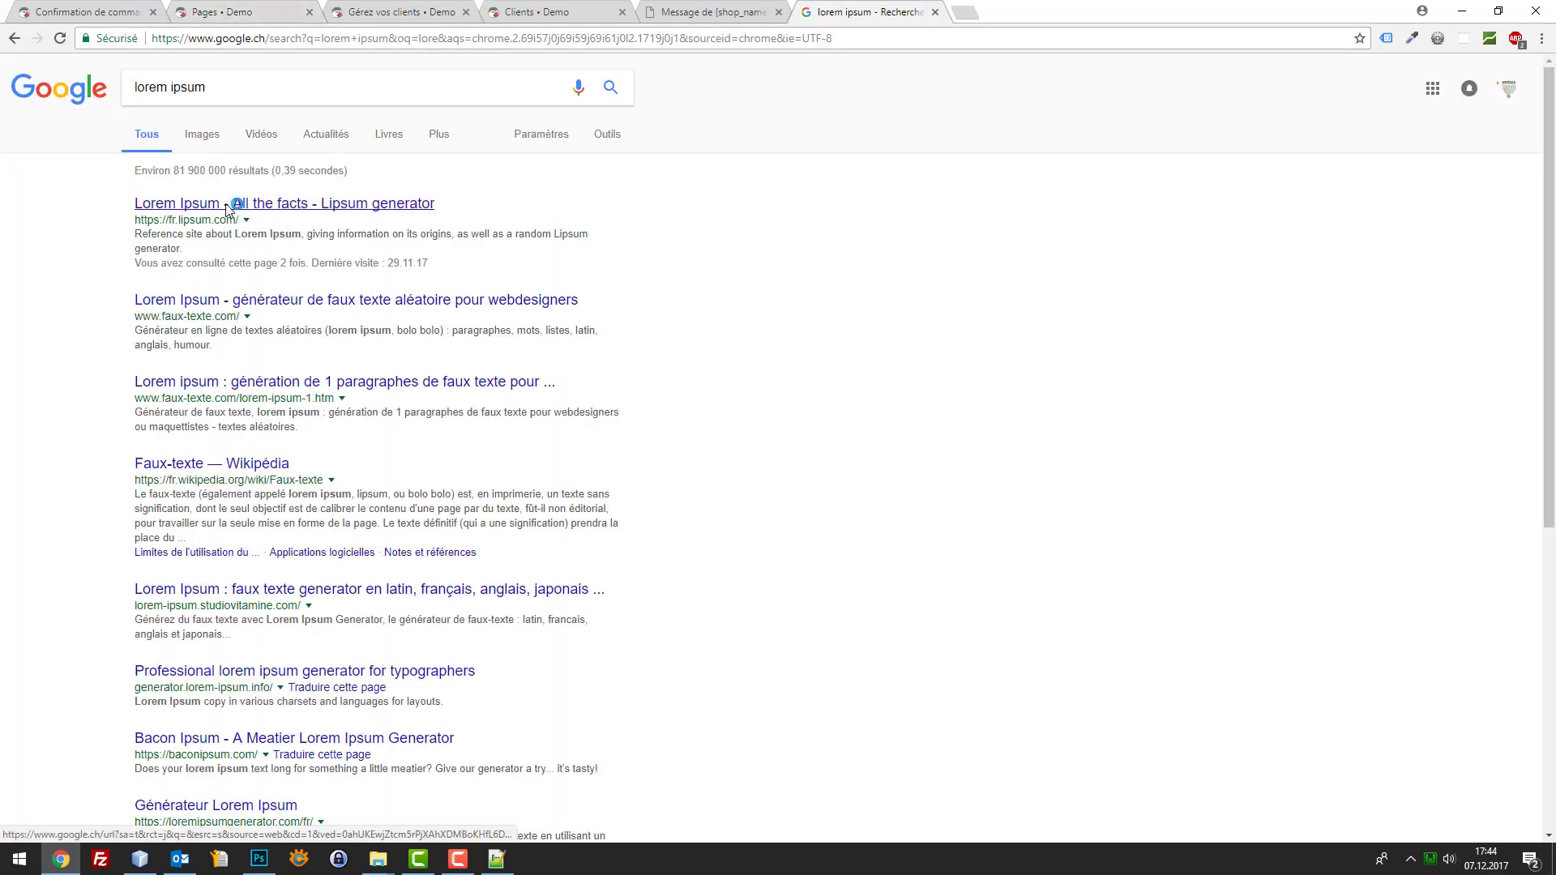
{"action": "left_click", "coordinate": [223, 212]}
Generate five Lorem Ipsum paragraphs and select the first two for copying
{"action": "scroll", "coordinate": [657, 498], "scroll_direction": "down", "scroll_amount": 7}
{"action": "scroll", "coordinate": [679, 476], "scroll_direction": "up", "scroll_amount": 1}
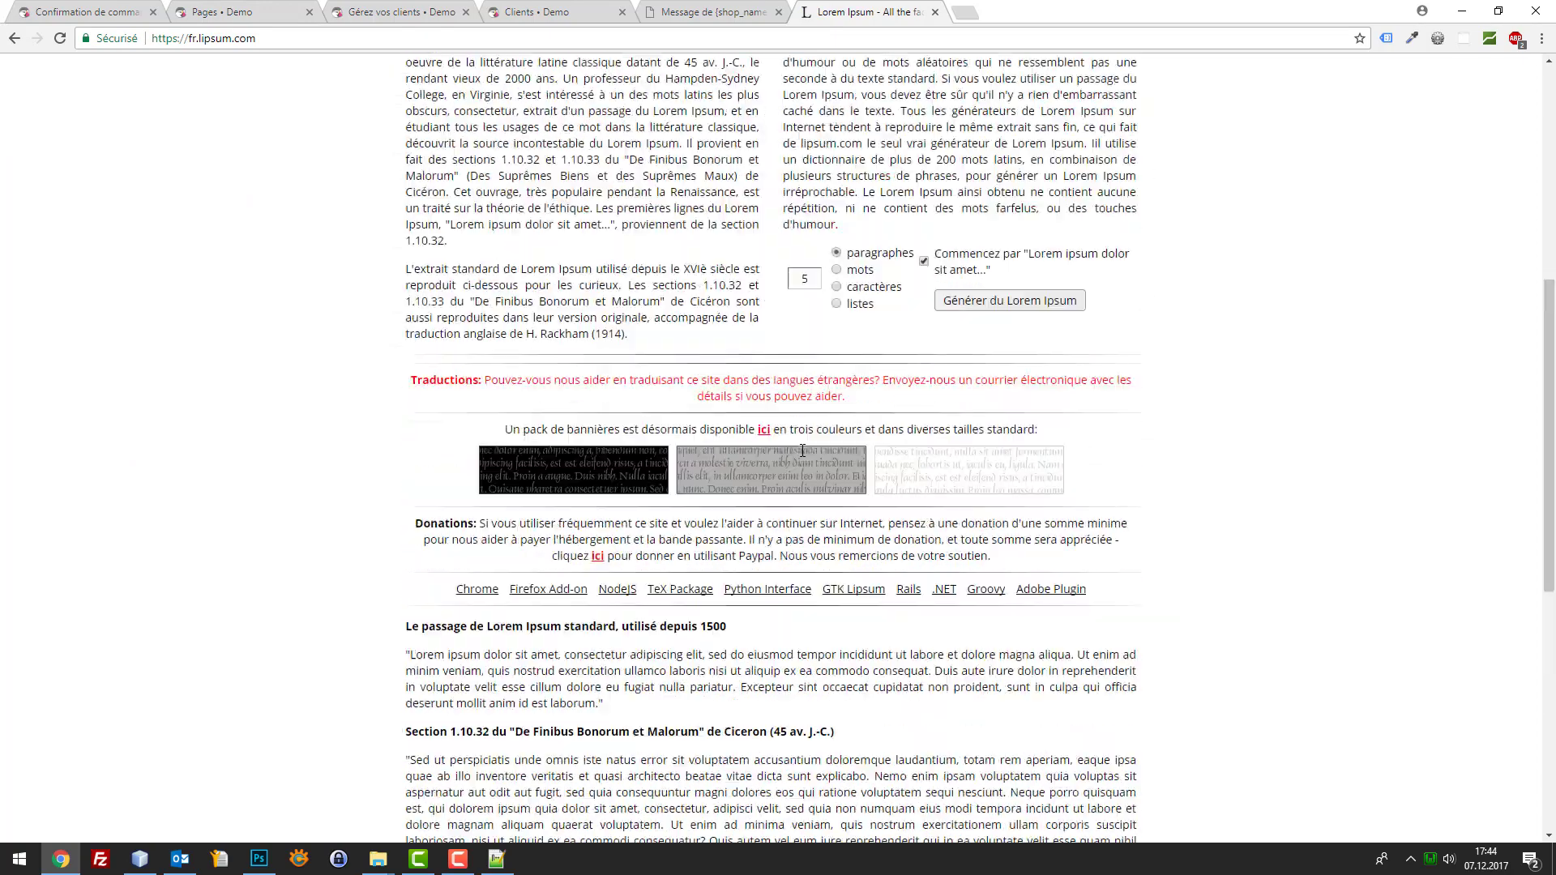
{"action": "left_click", "coordinate": [1010, 361]}
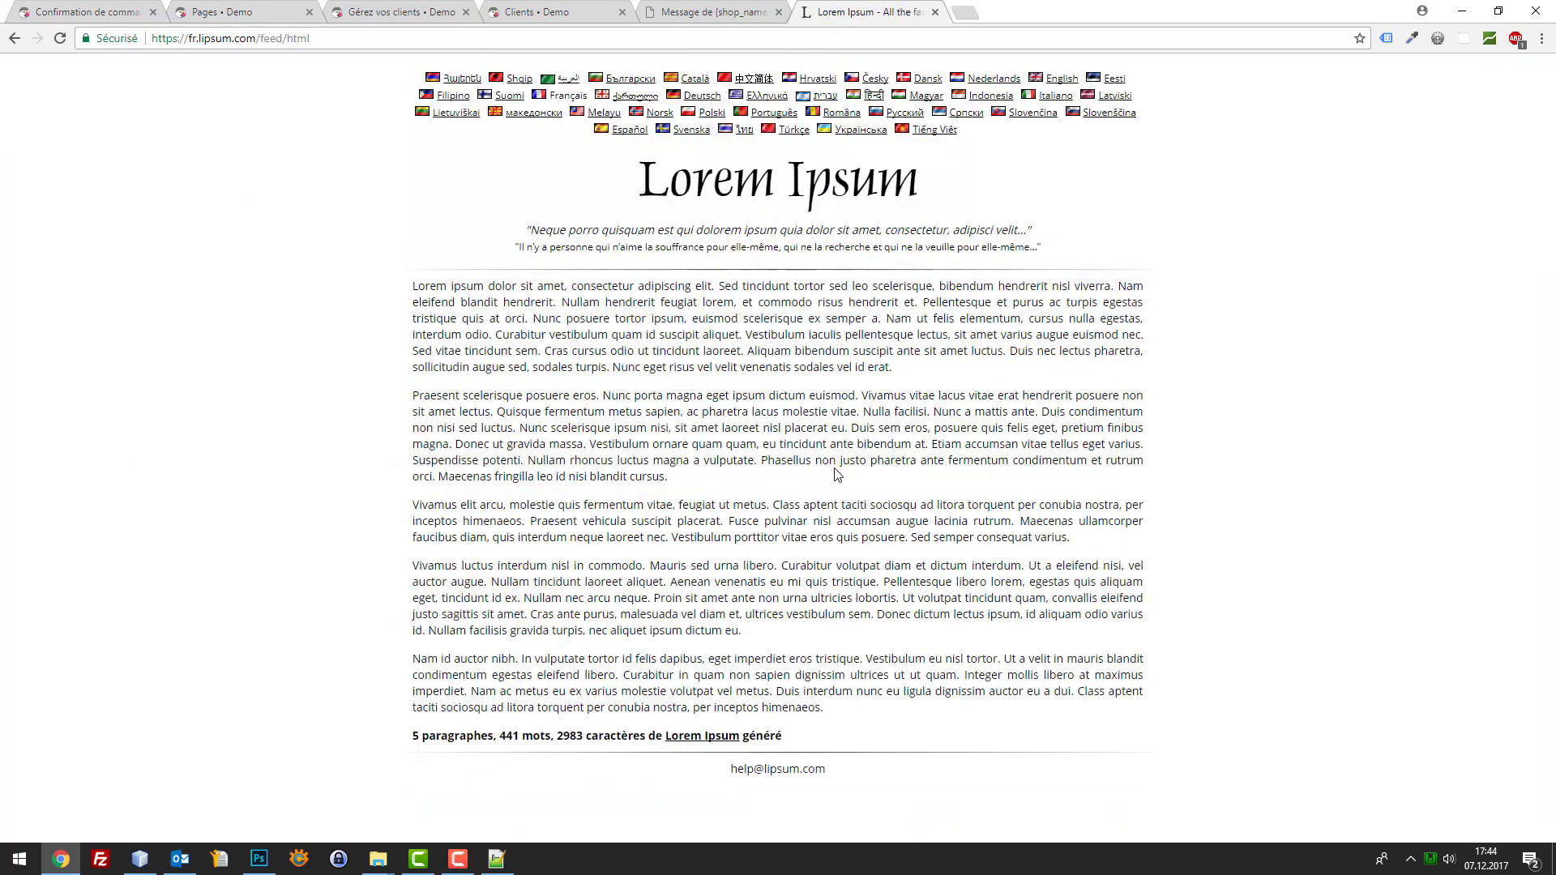
{"action": "left_click_drag", "start_coordinate": [836, 476], "coordinate": [397, 294]}
{"action": "key", "text": "ctrl+c"}
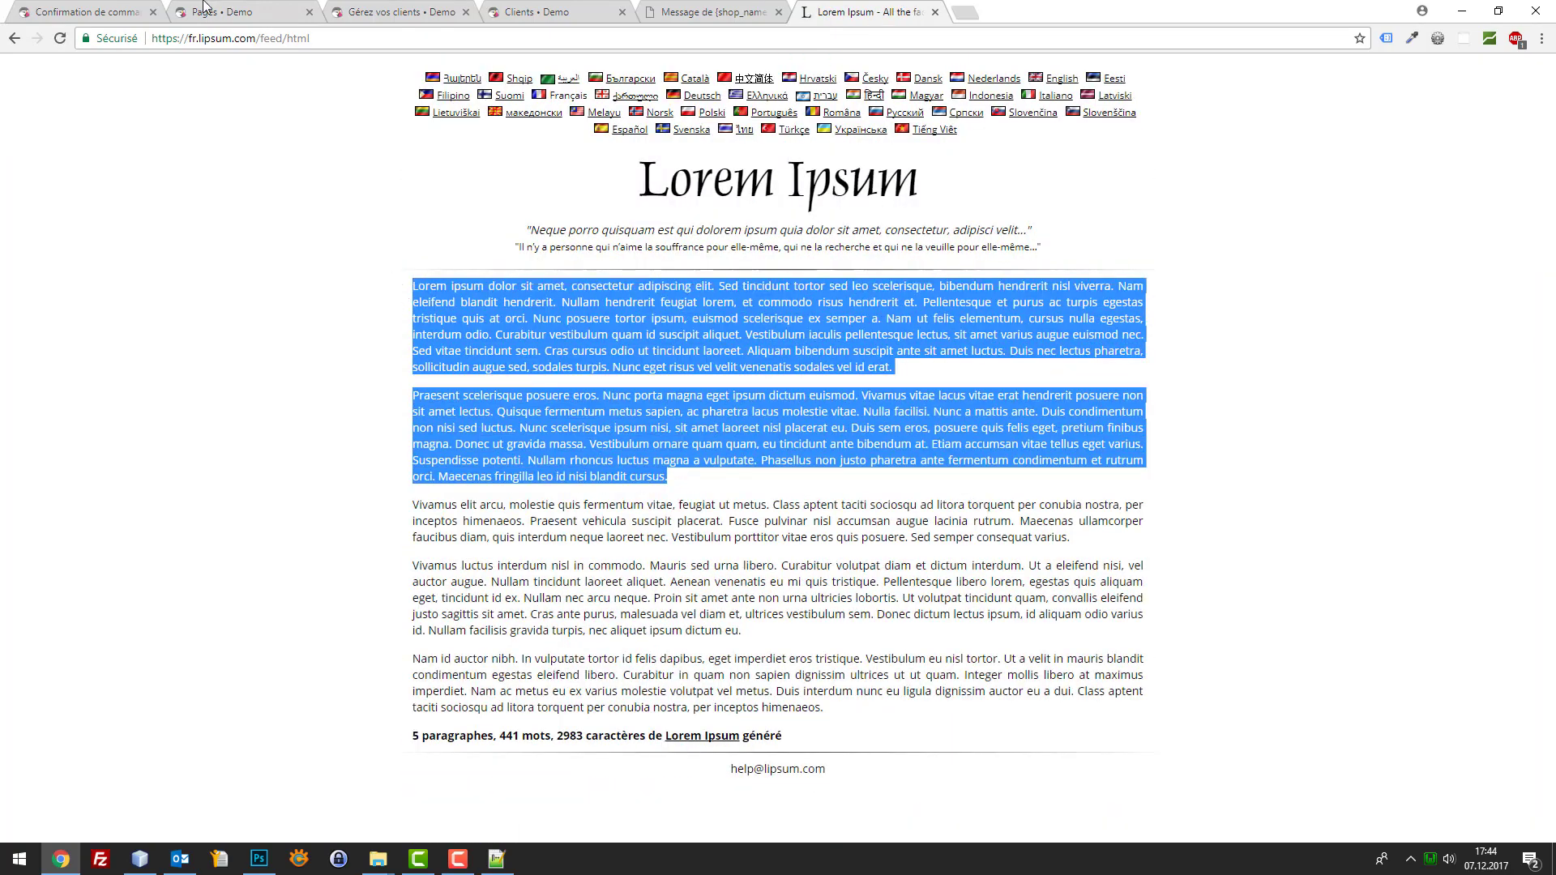
{"action": "left_click", "coordinate": [208, 10]}
Paste the two Lorem Ipsum paragraphs into the page content, splitting them at 'Vivamus'
{"action": "left_click", "coordinate": [554, 470]}
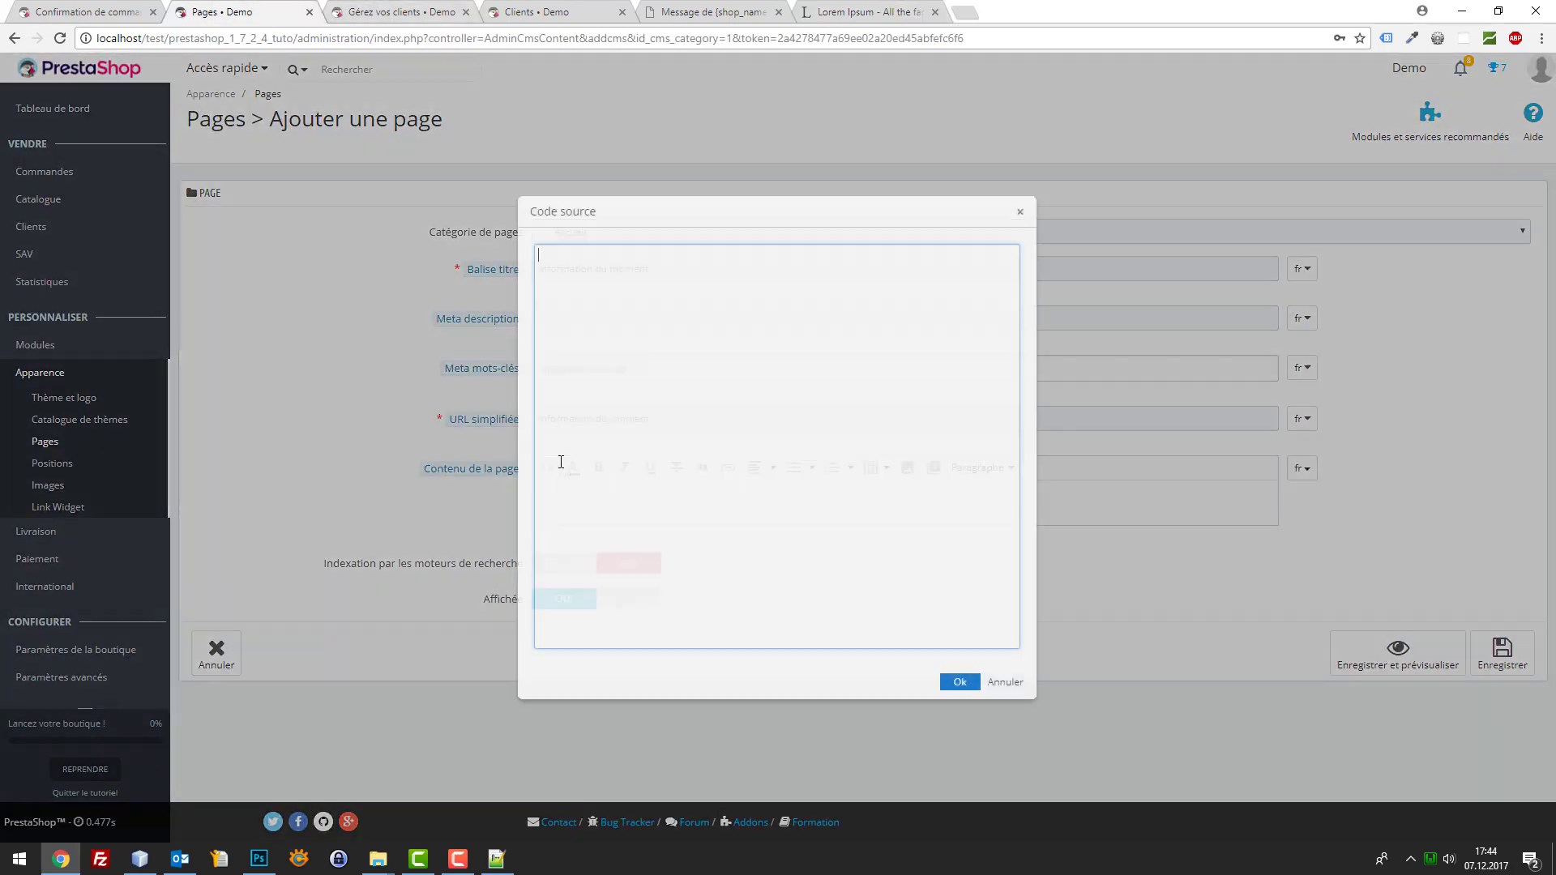
{"action": "key", "text": "ctrl+v"}
{"action": "left_click", "coordinate": [957, 683]}
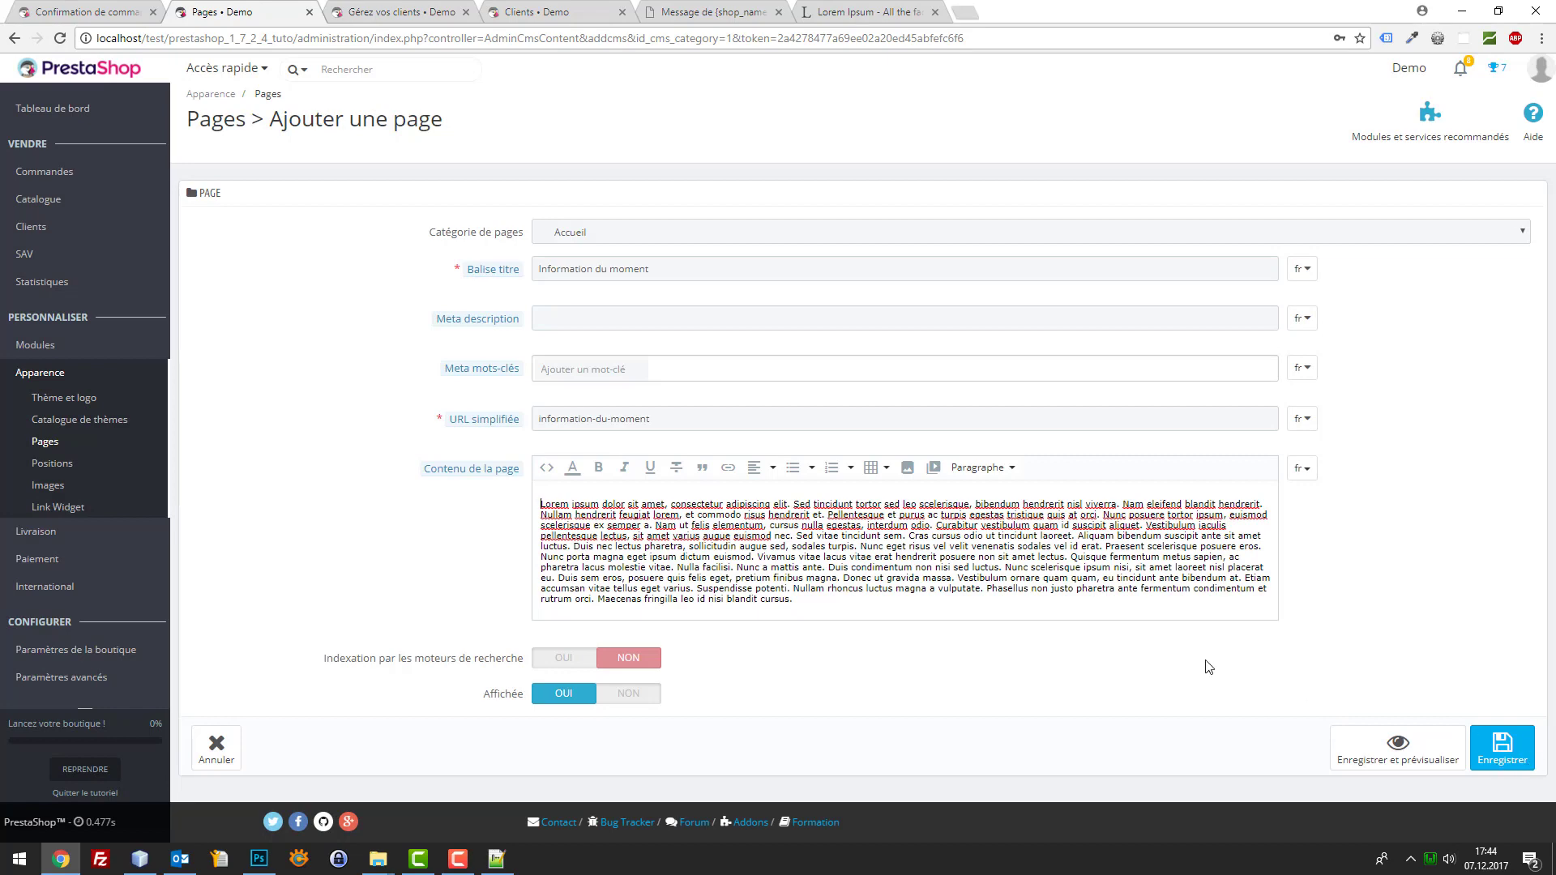
{"action": "left_click_drag", "start_coordinate": [755, 546], "coordinate": [752, 557]}
{"action": "left_click", "coordinate": [762, 556]}
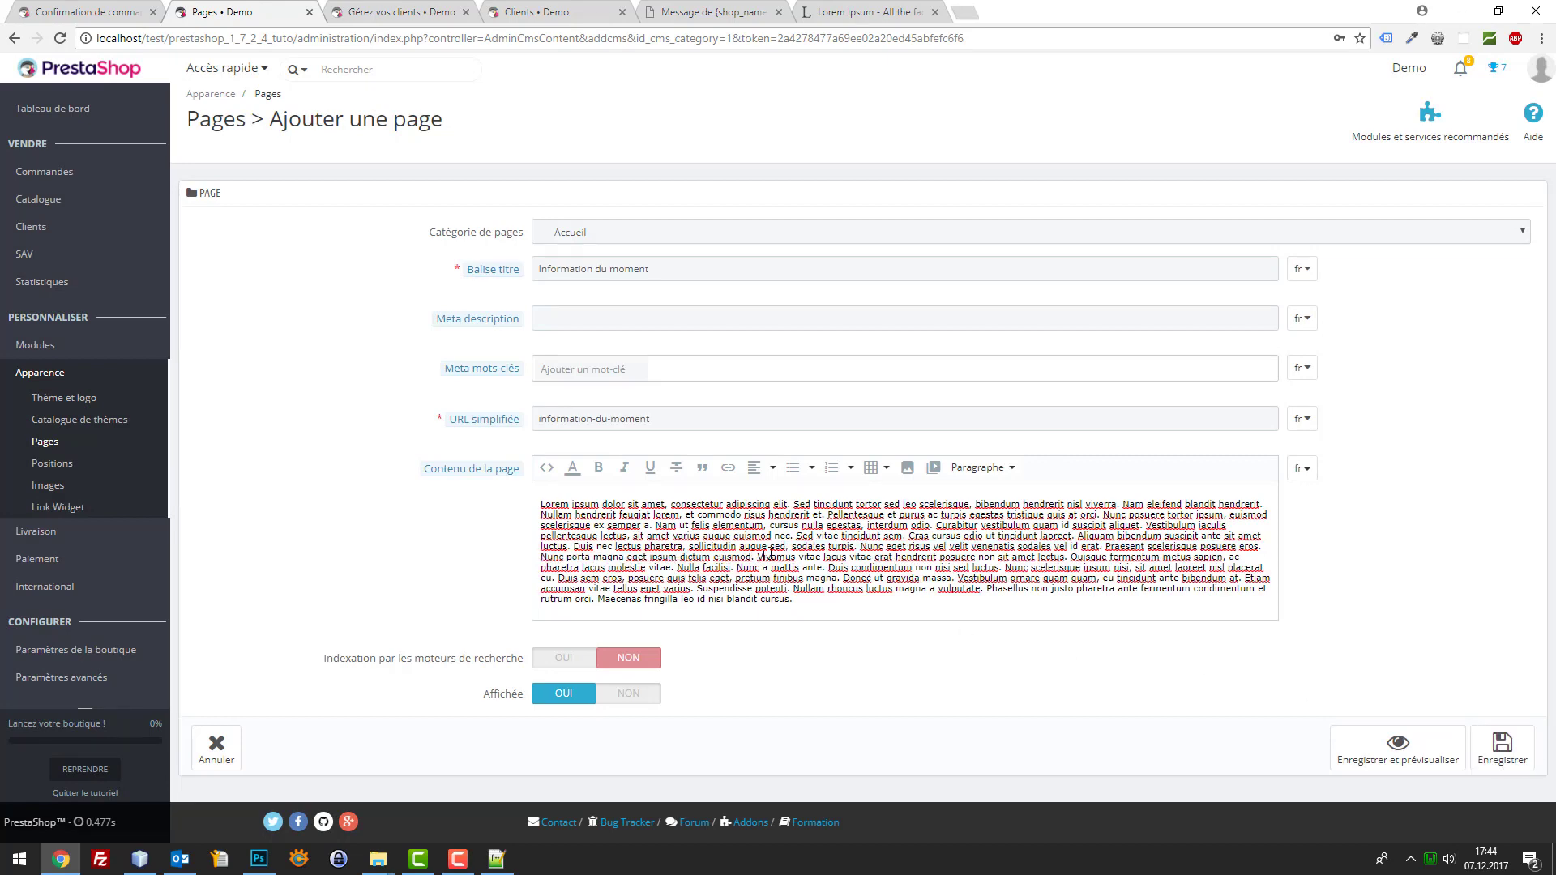
{"action": "key", "text": "Return"}
{"action": "key", "text": "Return"}
Save the page and reopen the Information du moment row for editing
{"action": "left_click", "coordinate": [1481, 778]}
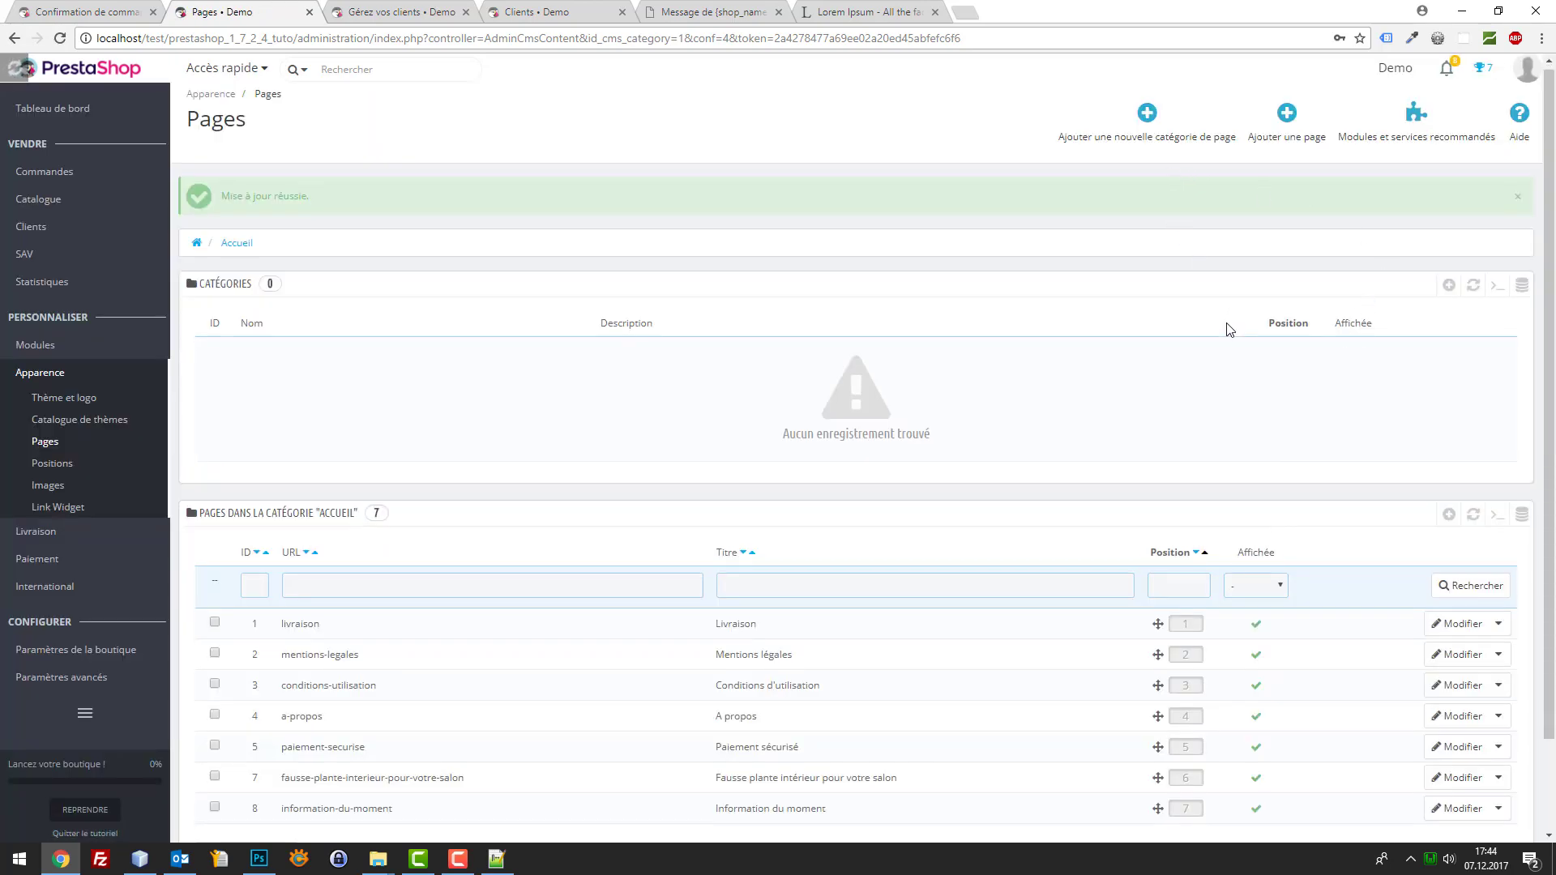
{"action": "scroll", "coordinate": [1226, 322], "scroll_direction": "down", "scroll_amount": 2}
{"action": "left_click", "coordinate": [1498, 703]}
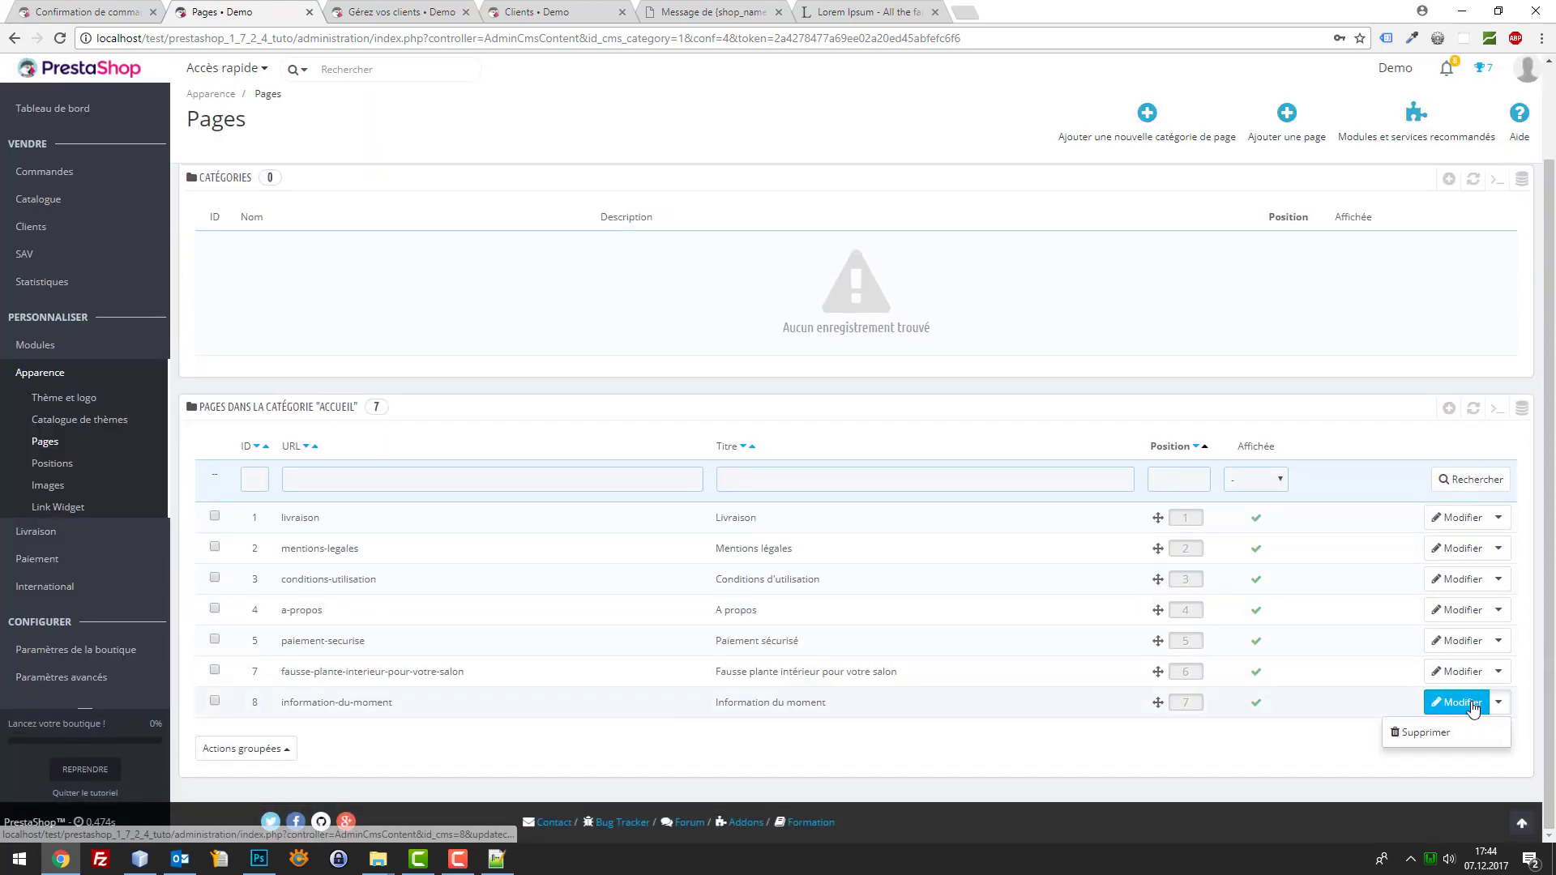
{"action": "left_click", "coordinate": [1471, 702]}
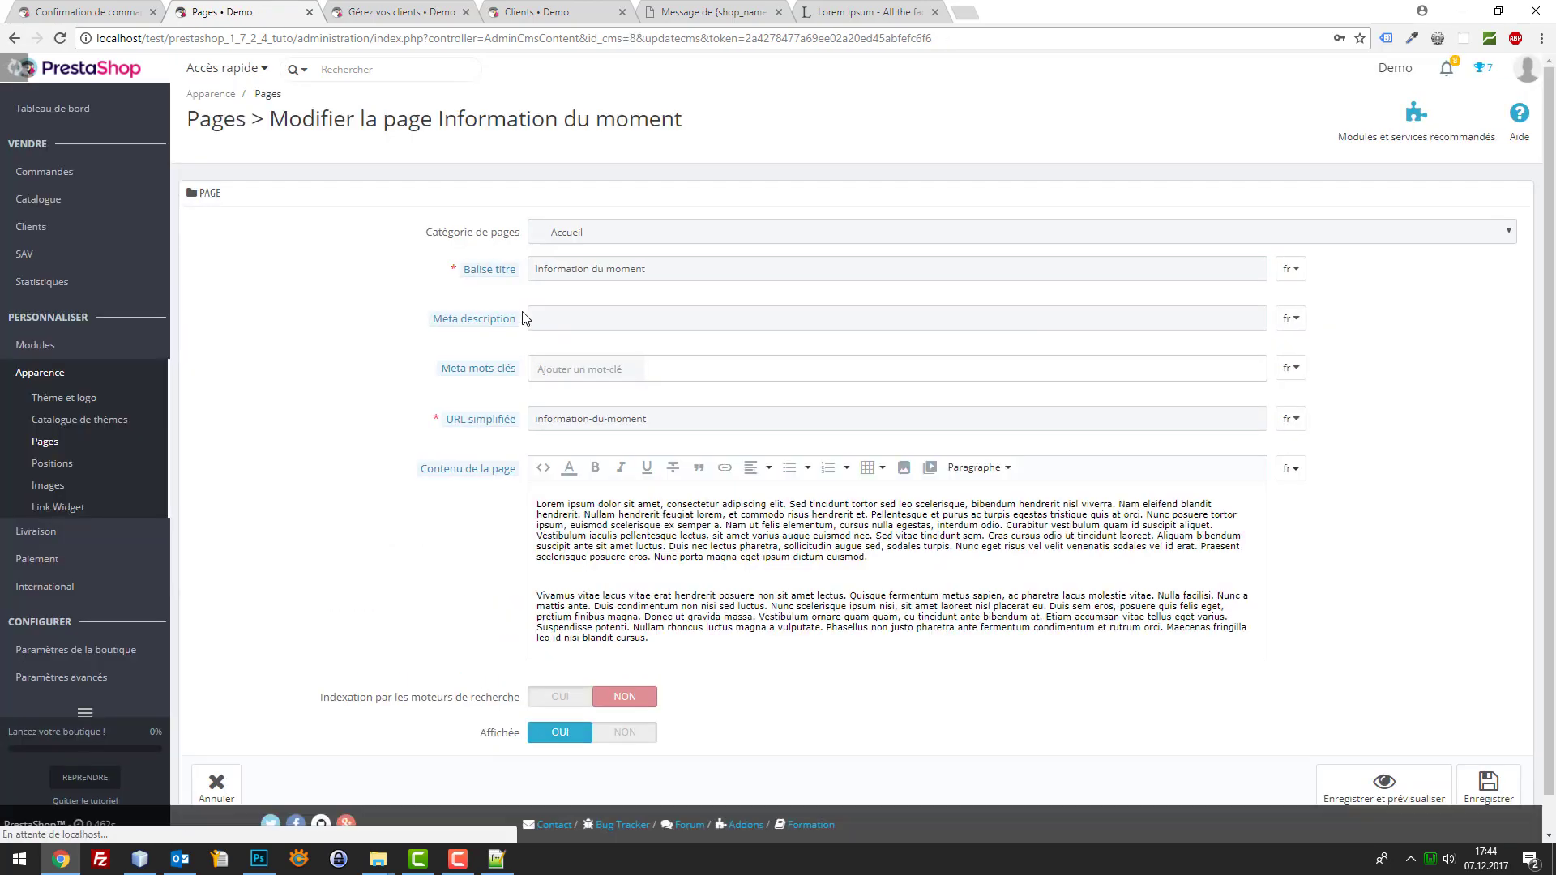
Save and preview the page on the shop, then return to its back-office edit form
{"action": "left_click", "coordinate": [1413, 780]}
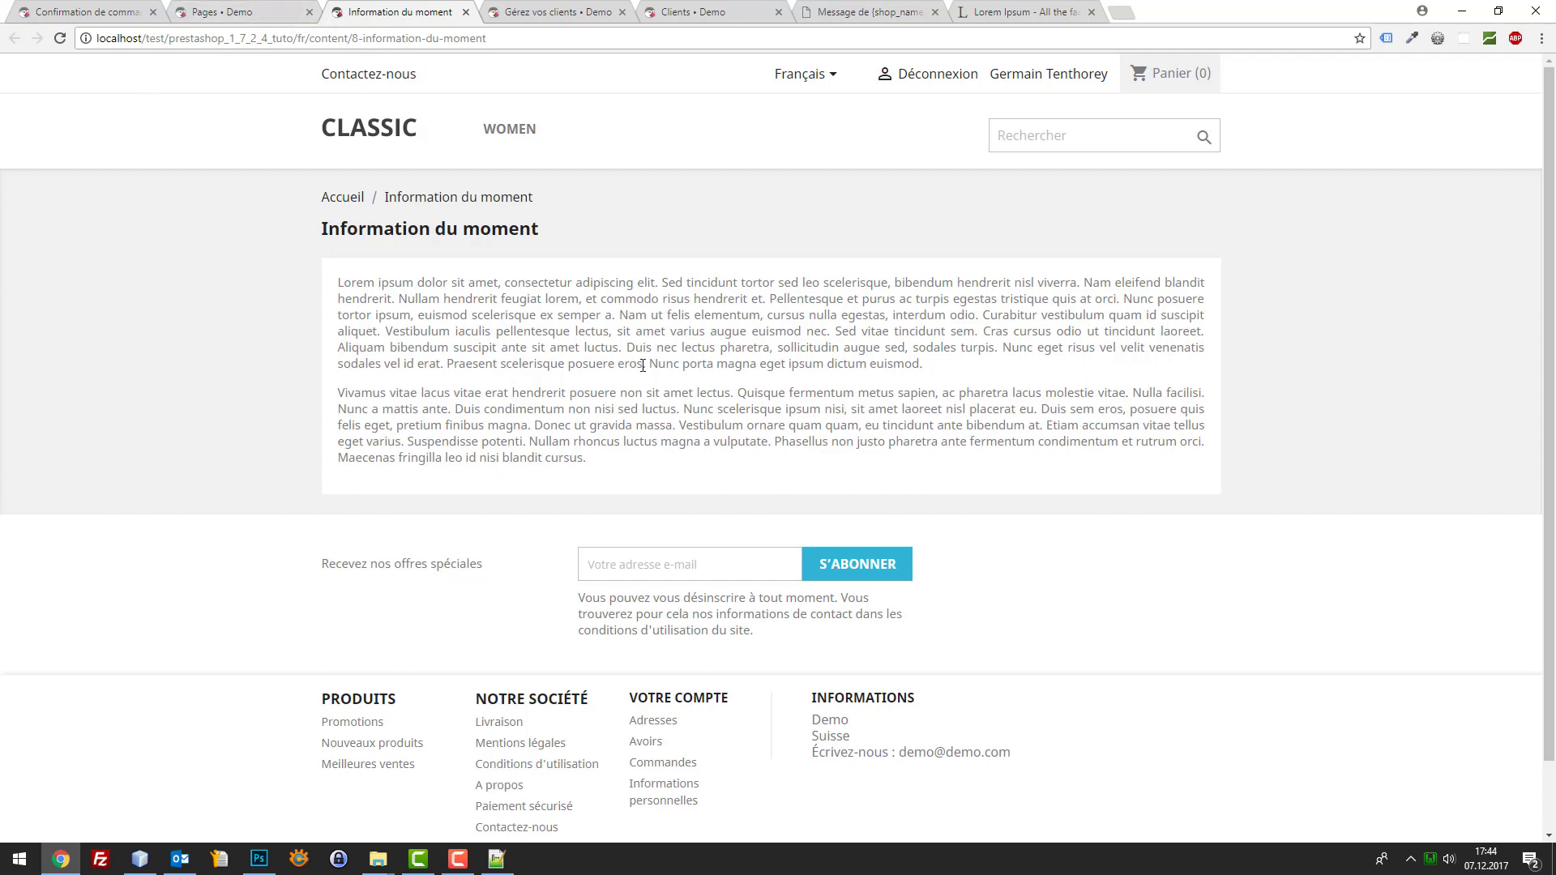
{"action": "left_click", "coordinate": [299, 10]}
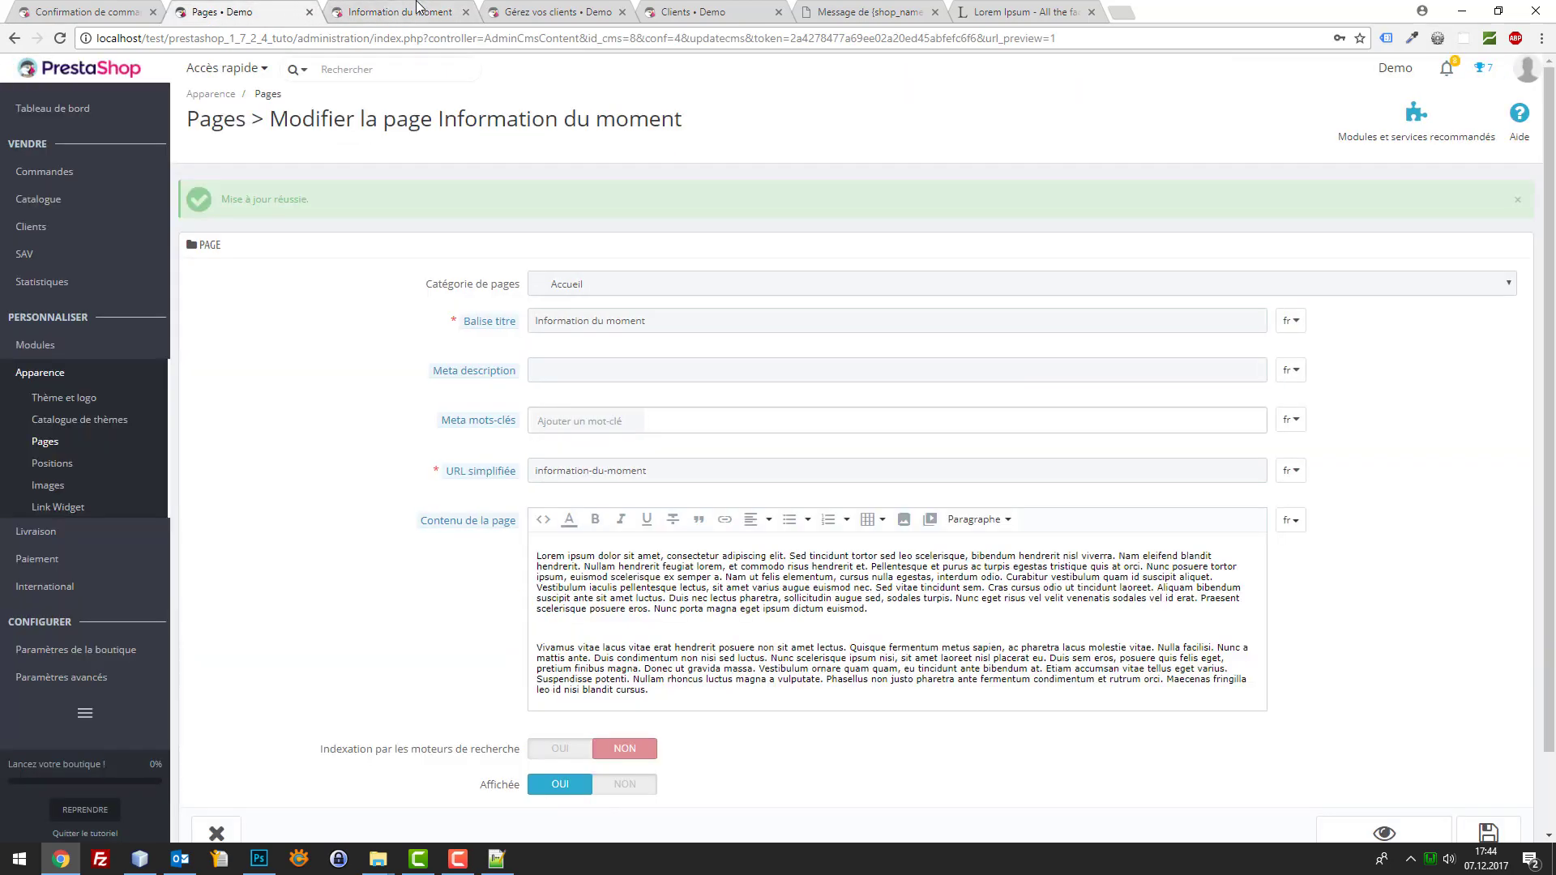
Append a VOIR + link with class 'button' in the source code and save the page
{"action": "left_click", "coordinate": [542, 519]}
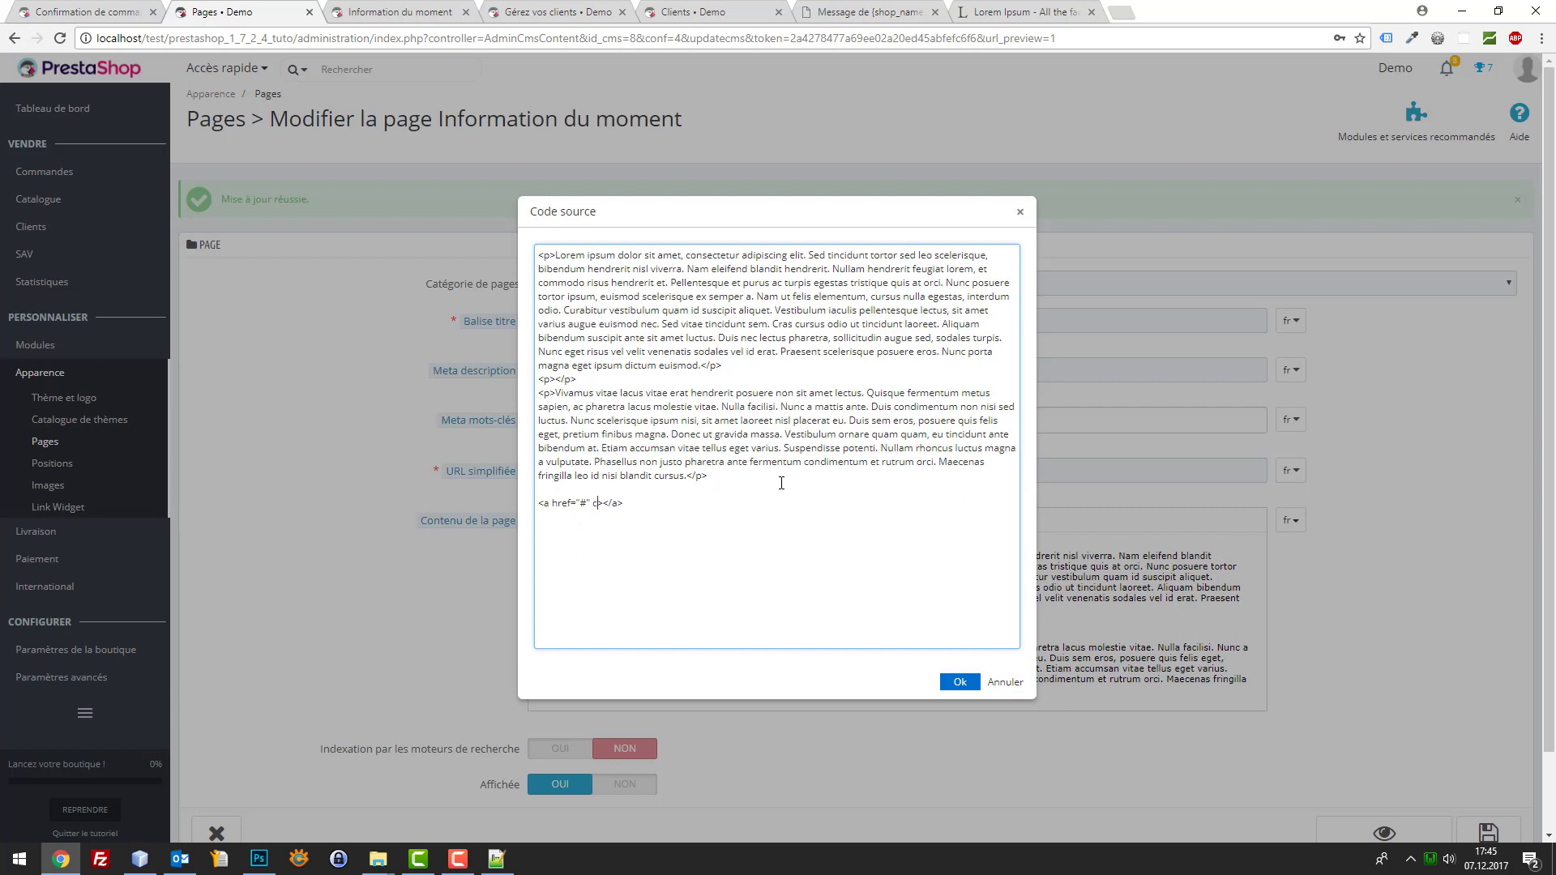
{"action": "type", "text": "\"button\">VOIR +"}
{"action": "left_click", "coordinate": [957, 684]}
{"action": "scroll", "coordinate": [1241, 697], "scroll_direction": "down", "scroll_amount": 3}
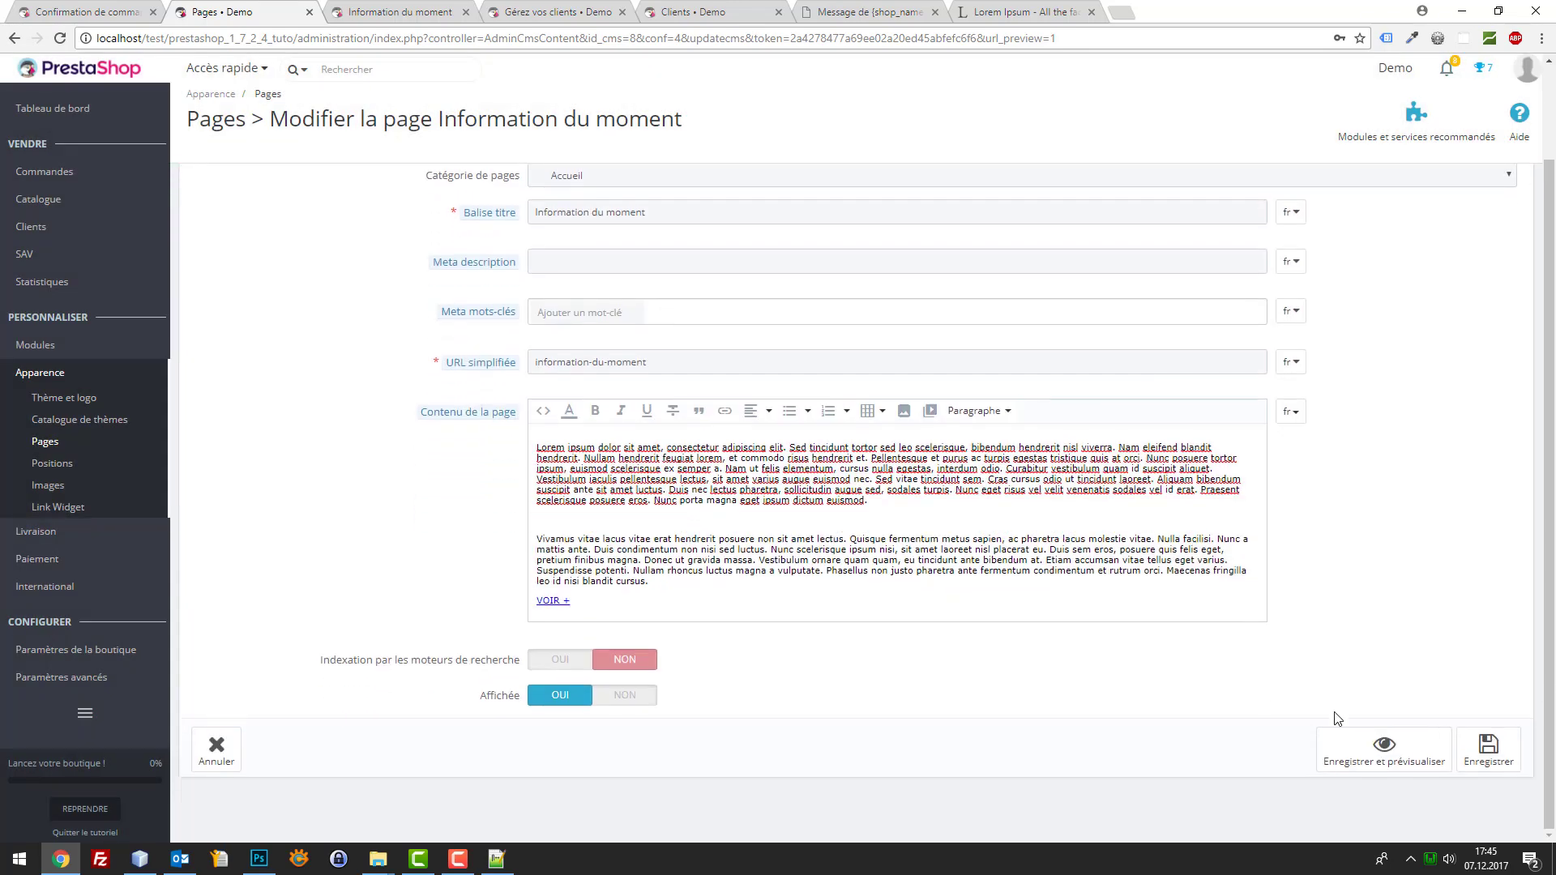
{"action": "left_click", "coordinate": [1486, 743]}
{"action": "left_click", "coordinate": [99, 10]}
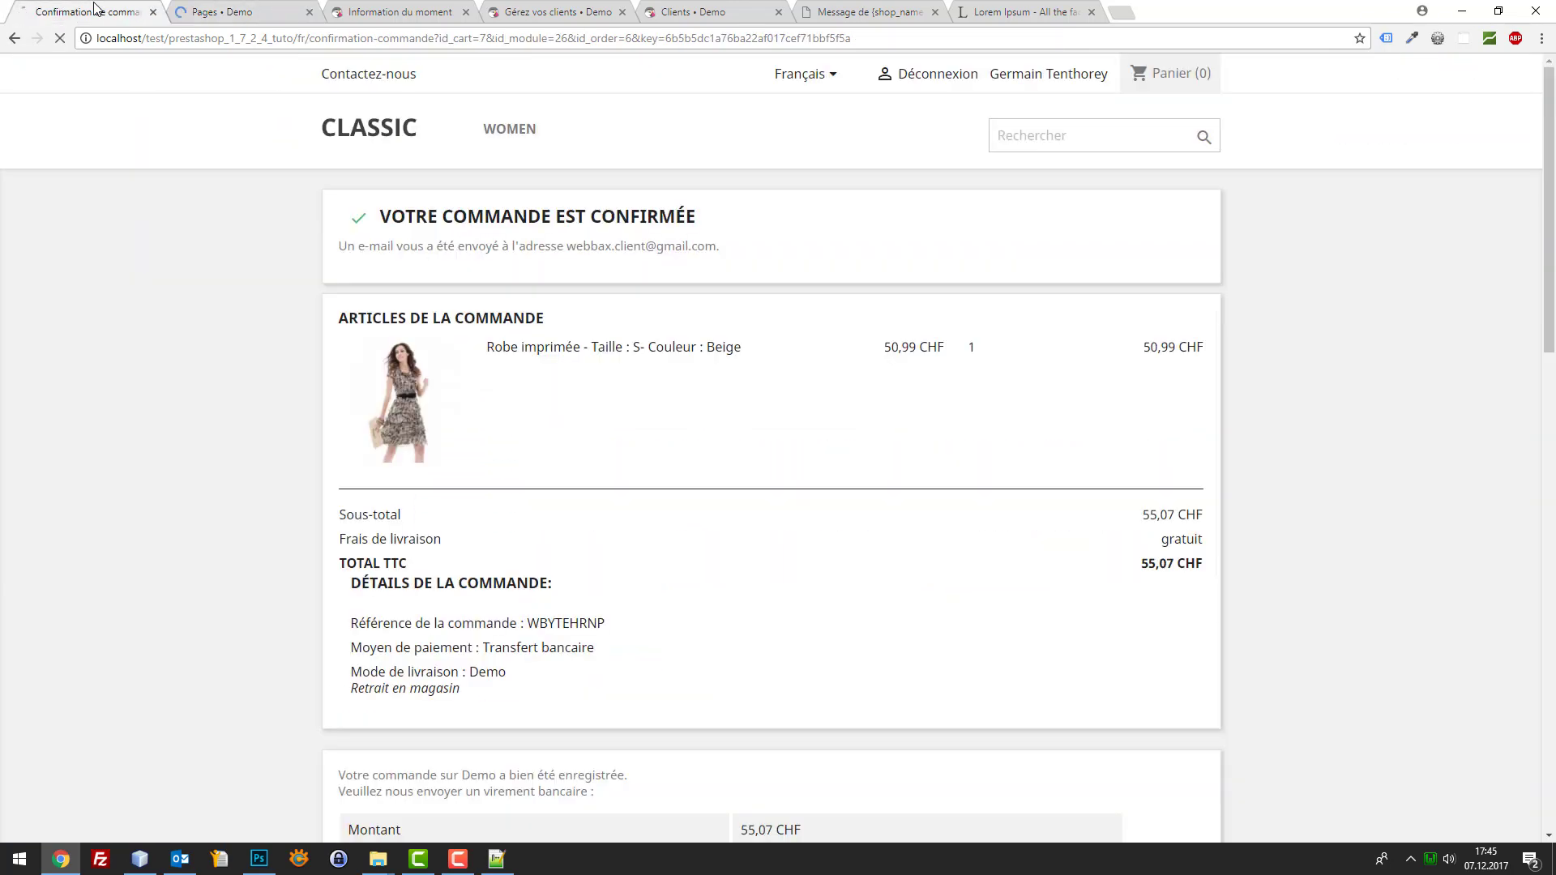
Reload the storefront Information du moment page to see the new link
{"action": "left_click", "coordinate": [235, 11]}
{"action": "left_click", "coordinate": [362, 8]}
{"action": "key", "text": "F5"}
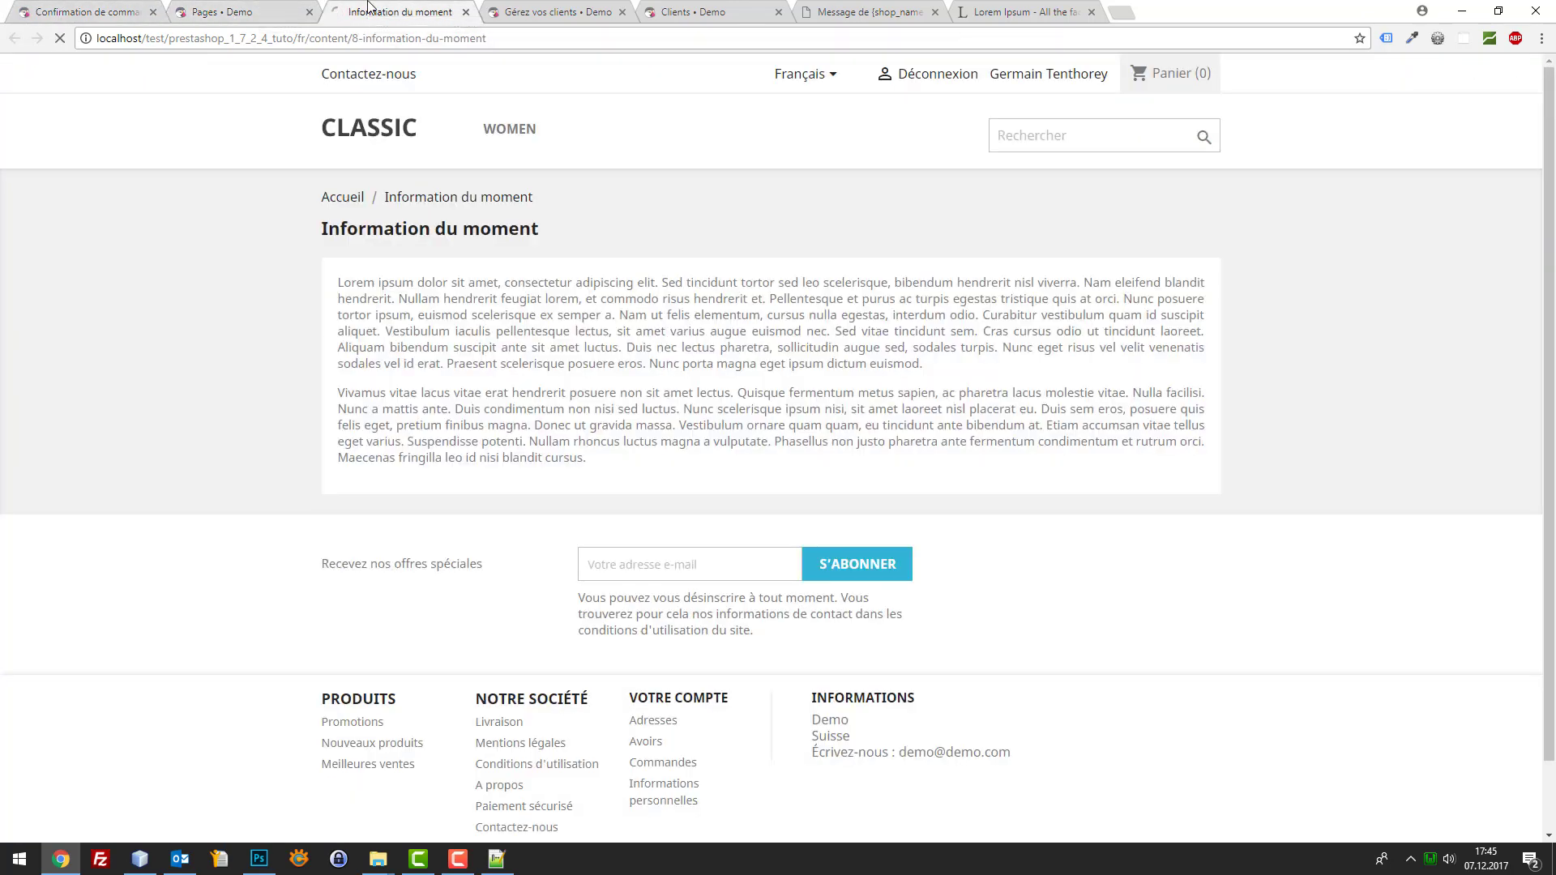
Add 'btn btn-default' to the VOIR + link's class, save, and reload the storefront
{"action": "left_click", "coordinate": [243, 10]}
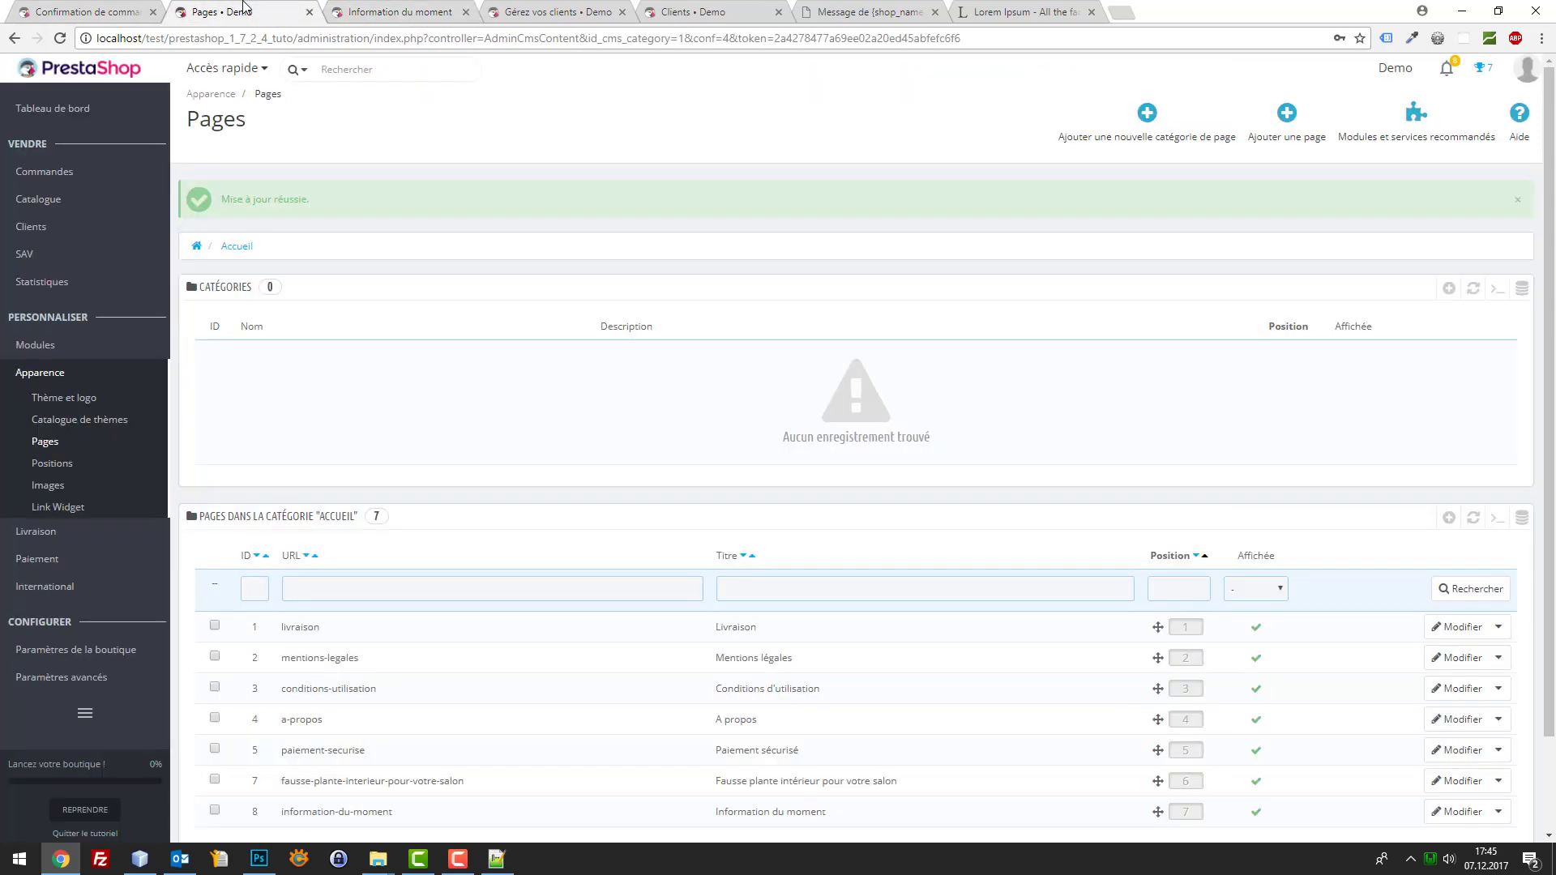
{"action": "left_click", "coordinate": [1460, 703]}
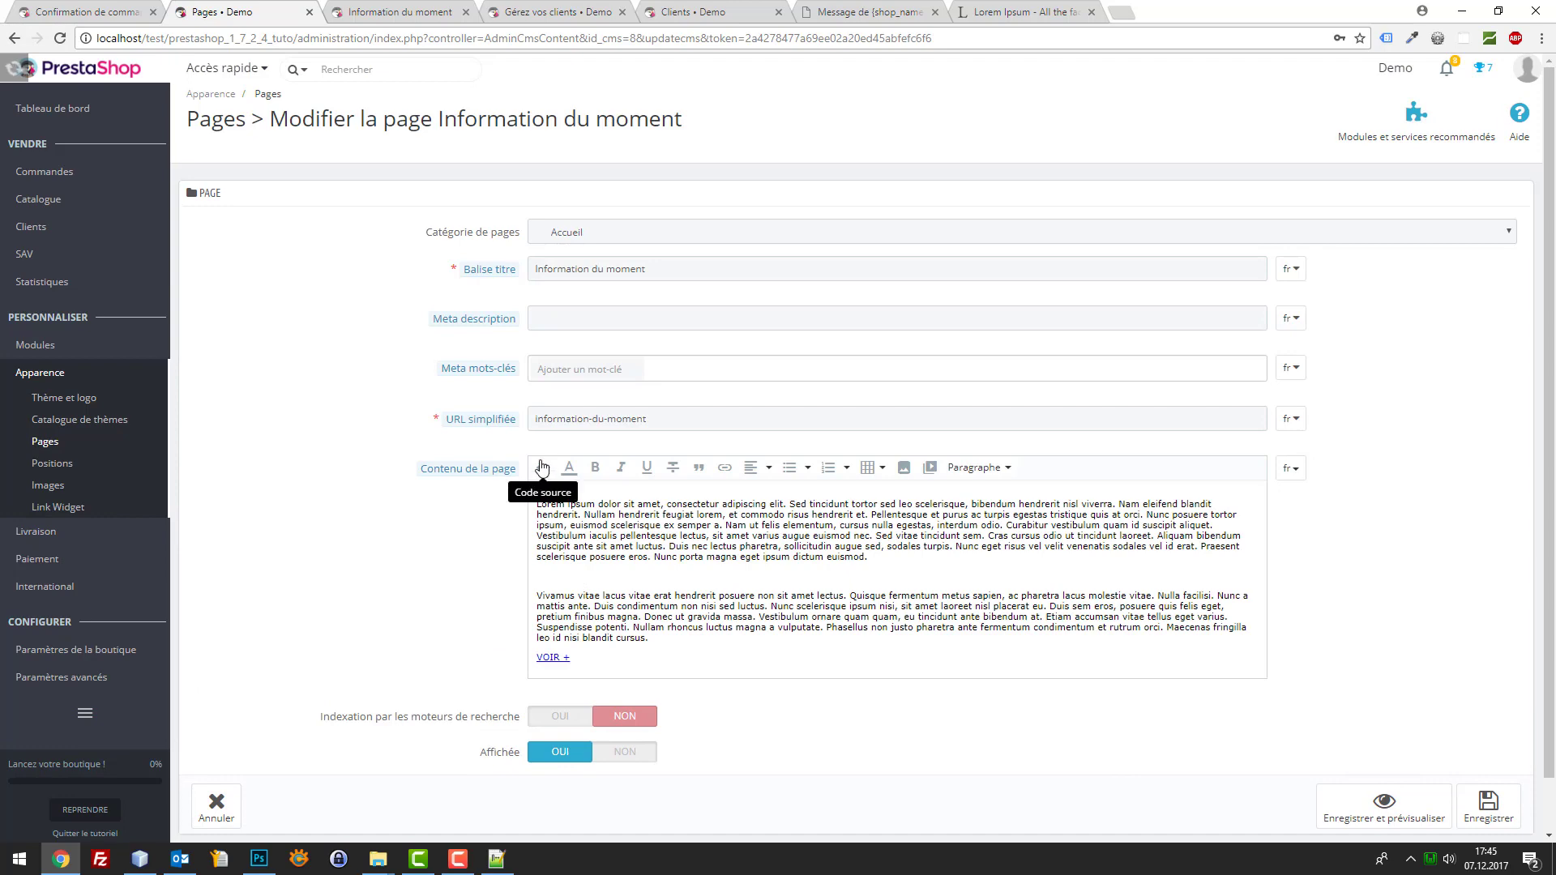
{"action": "left_click", "coordinate": [543, 467]}
{"action": "left_click", "coordinate": [671, 489]}
{"action": "type", "text": "btn "}
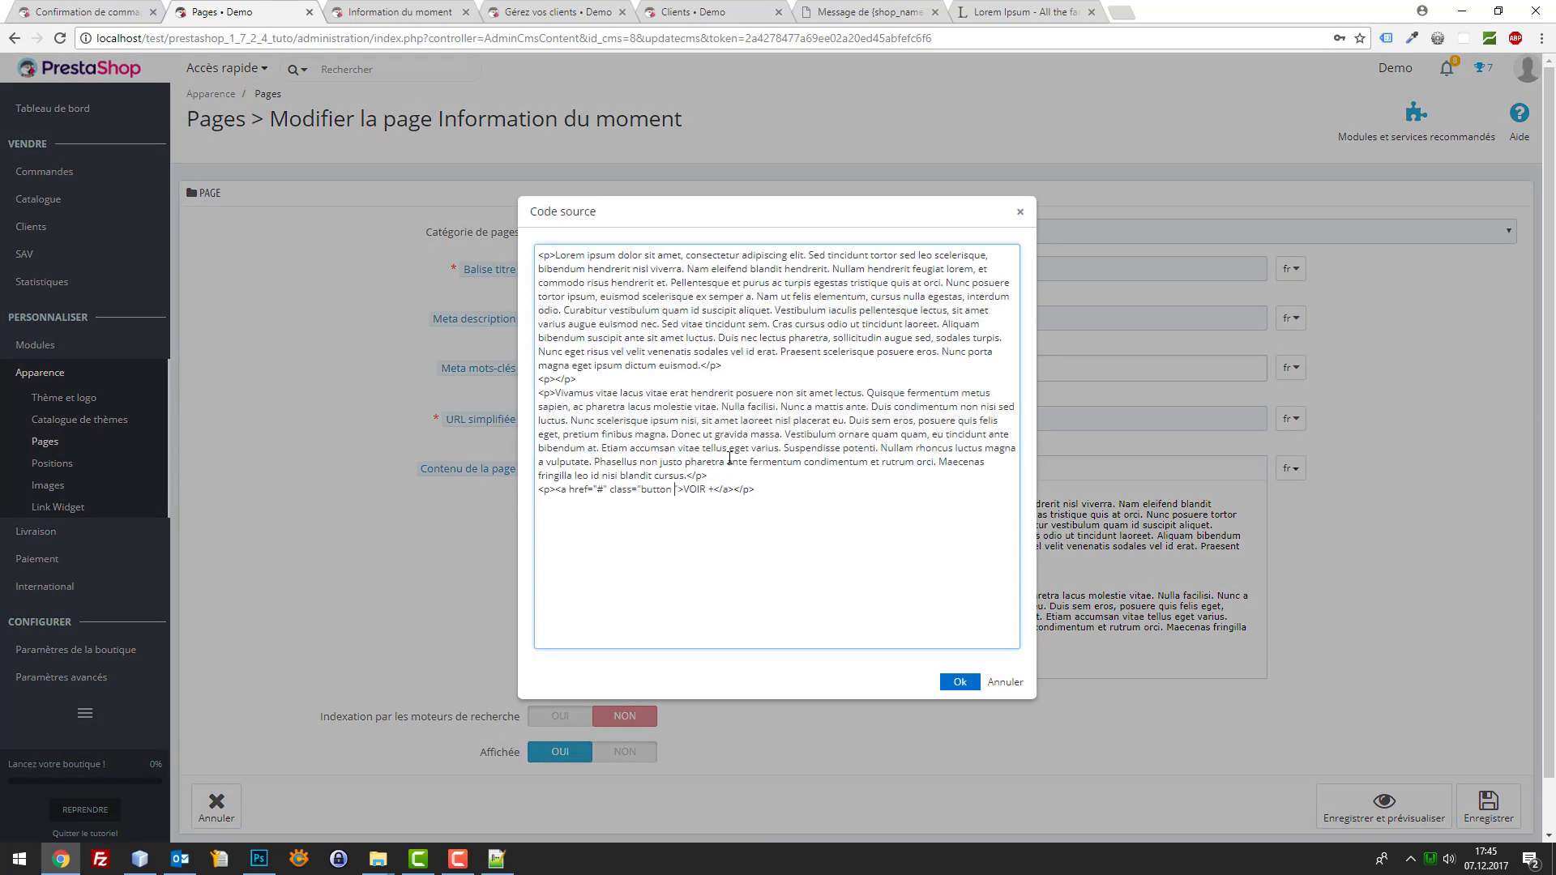
{"action": "type", "text": "btn-default"}
{"action": "key", "text": "ctrl+a"}
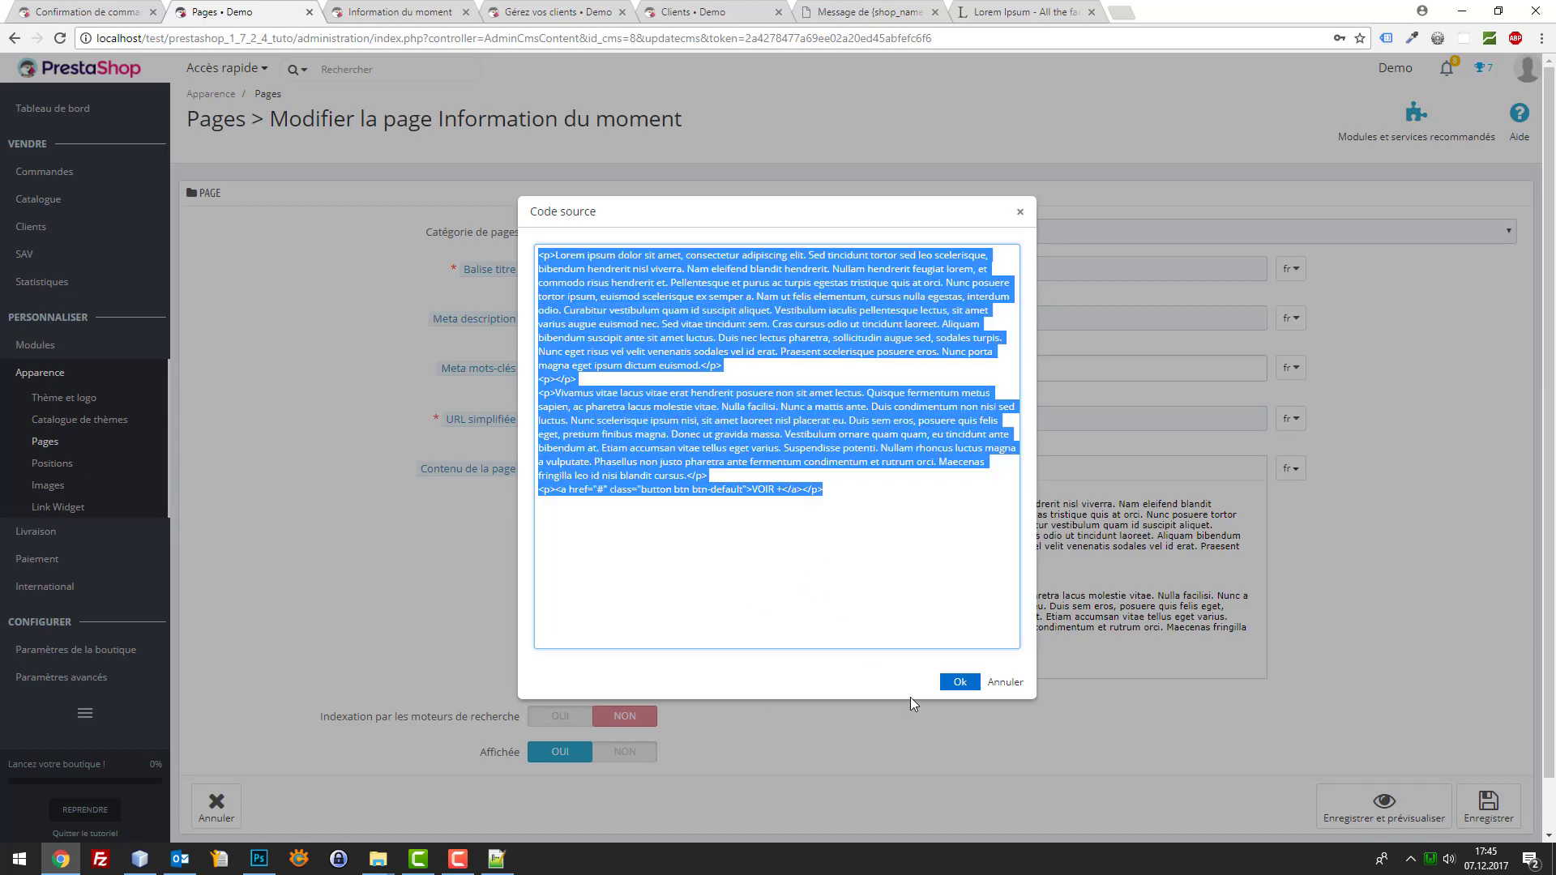
{"action": "left_click", "coordinate": [959, 681]}
{"action": "left_click", "coordinate": [1489, 804]}
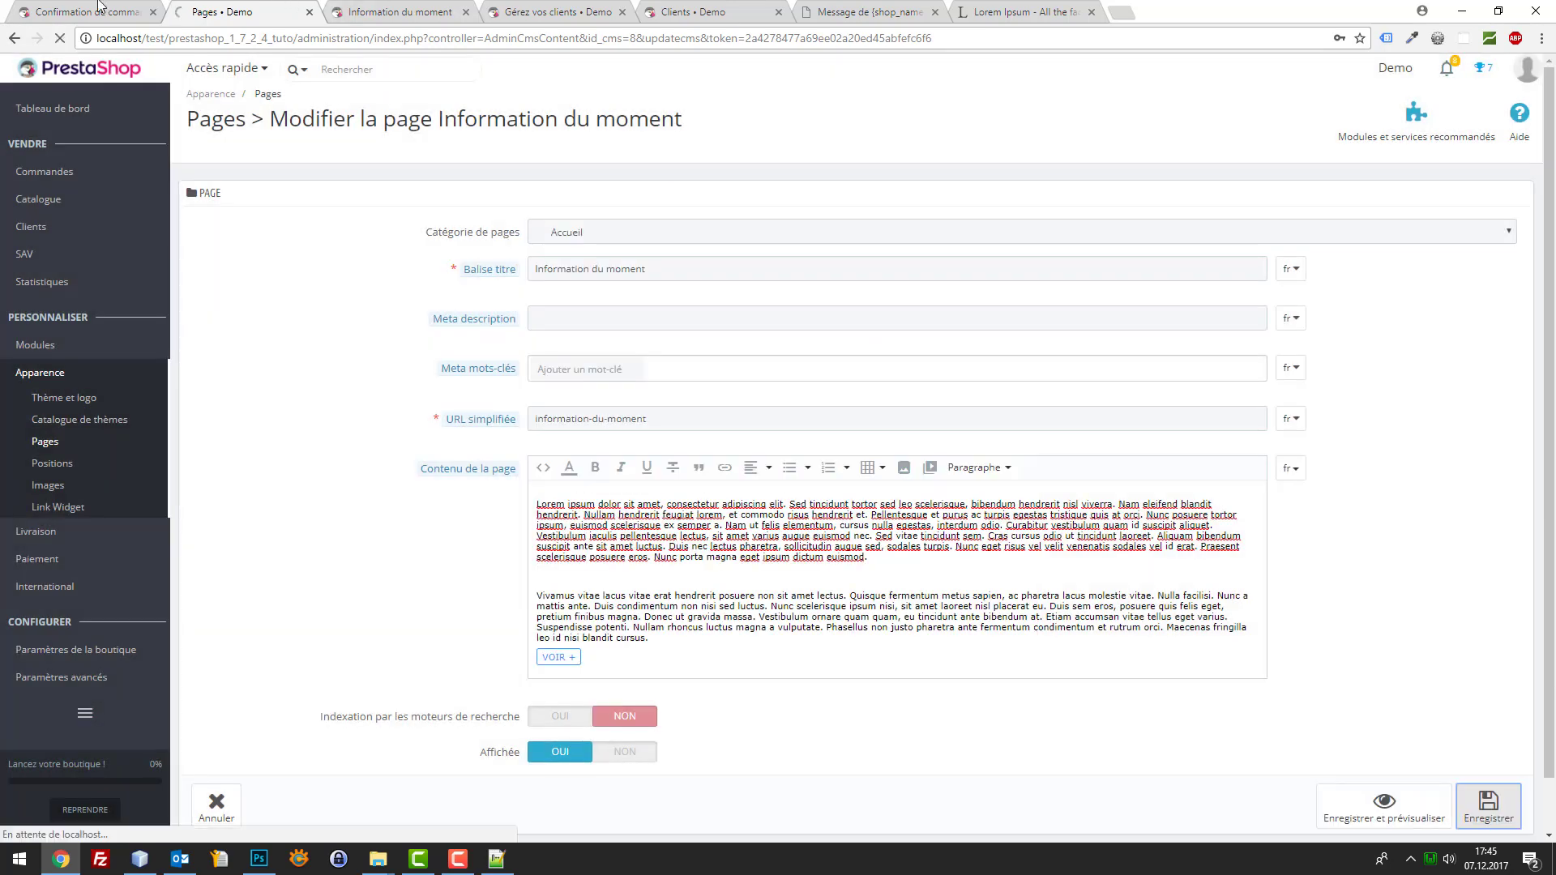
{"action": "key", "text": "ctrl+shift+Tab"}
{"action": "left_click", "coordinate": [359, 10]}
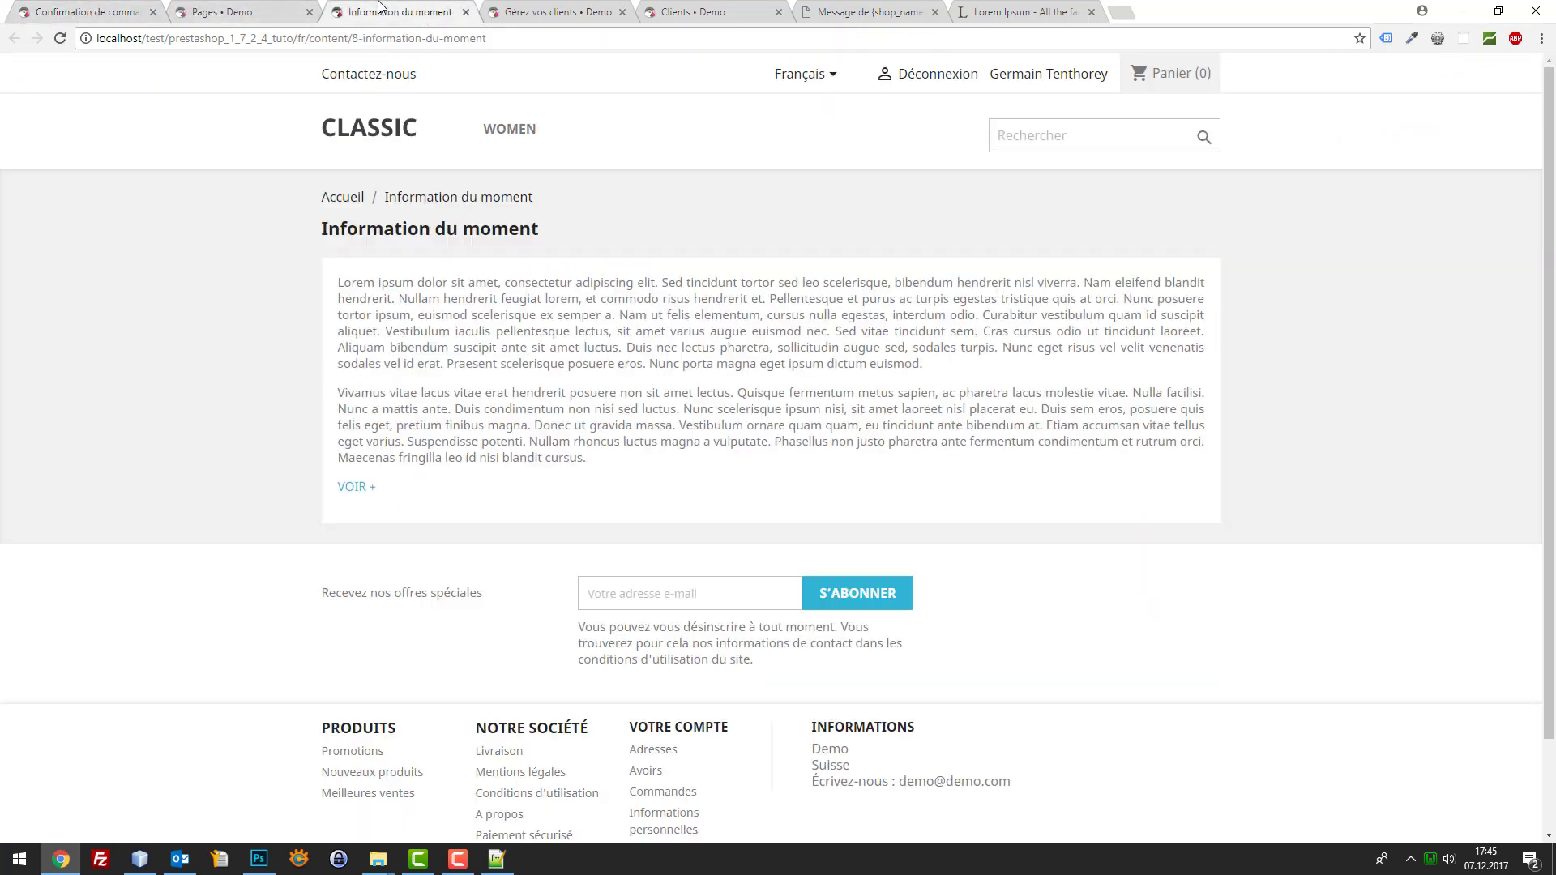
{"action": "key", "text": "F5"}
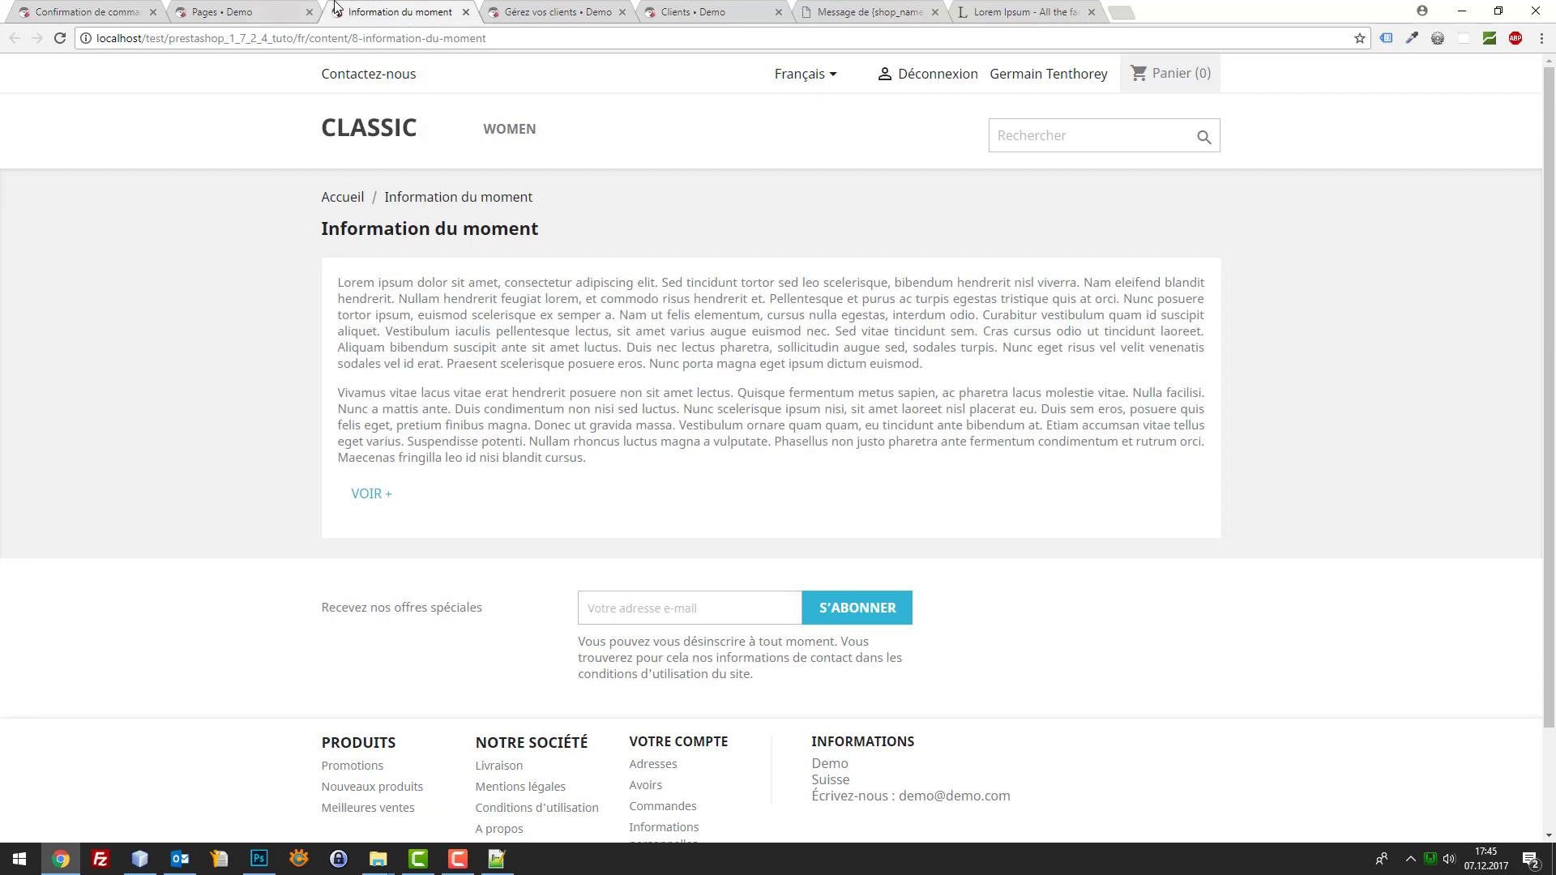
Return to the storefront Information du moment page and open the developer tools
{"action": "key", "text": "ctrl+t"}
{"action": "type", "text": "boostra"}
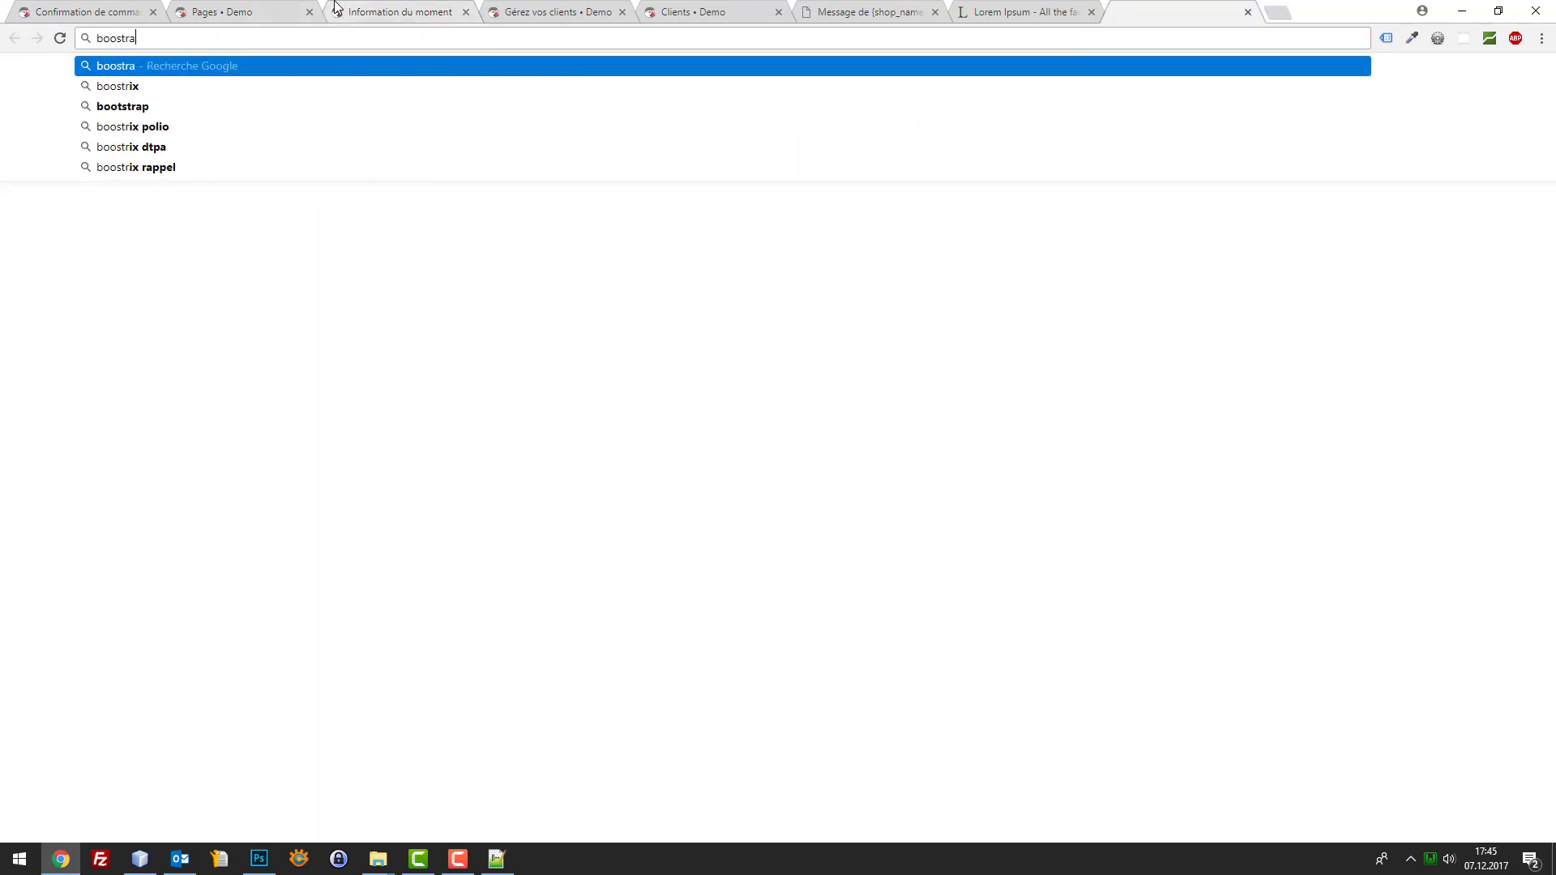
{"action": "type", "text": "p boot"}
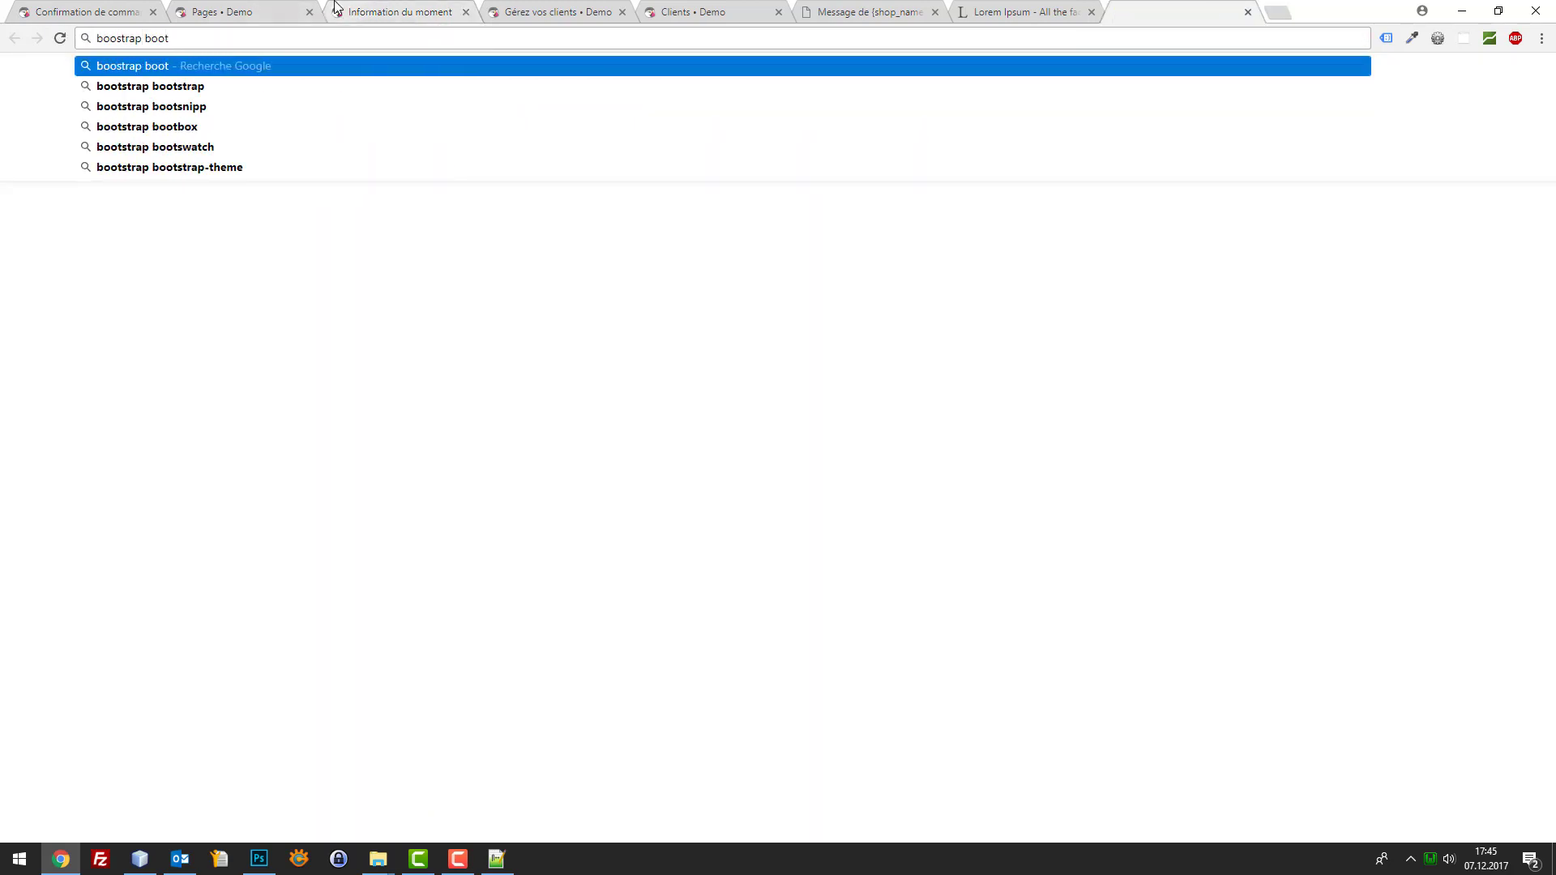
{"action": "key", "text": "ctrl+w"}
{"action": "left_click", "coordinate": [260, 11]}
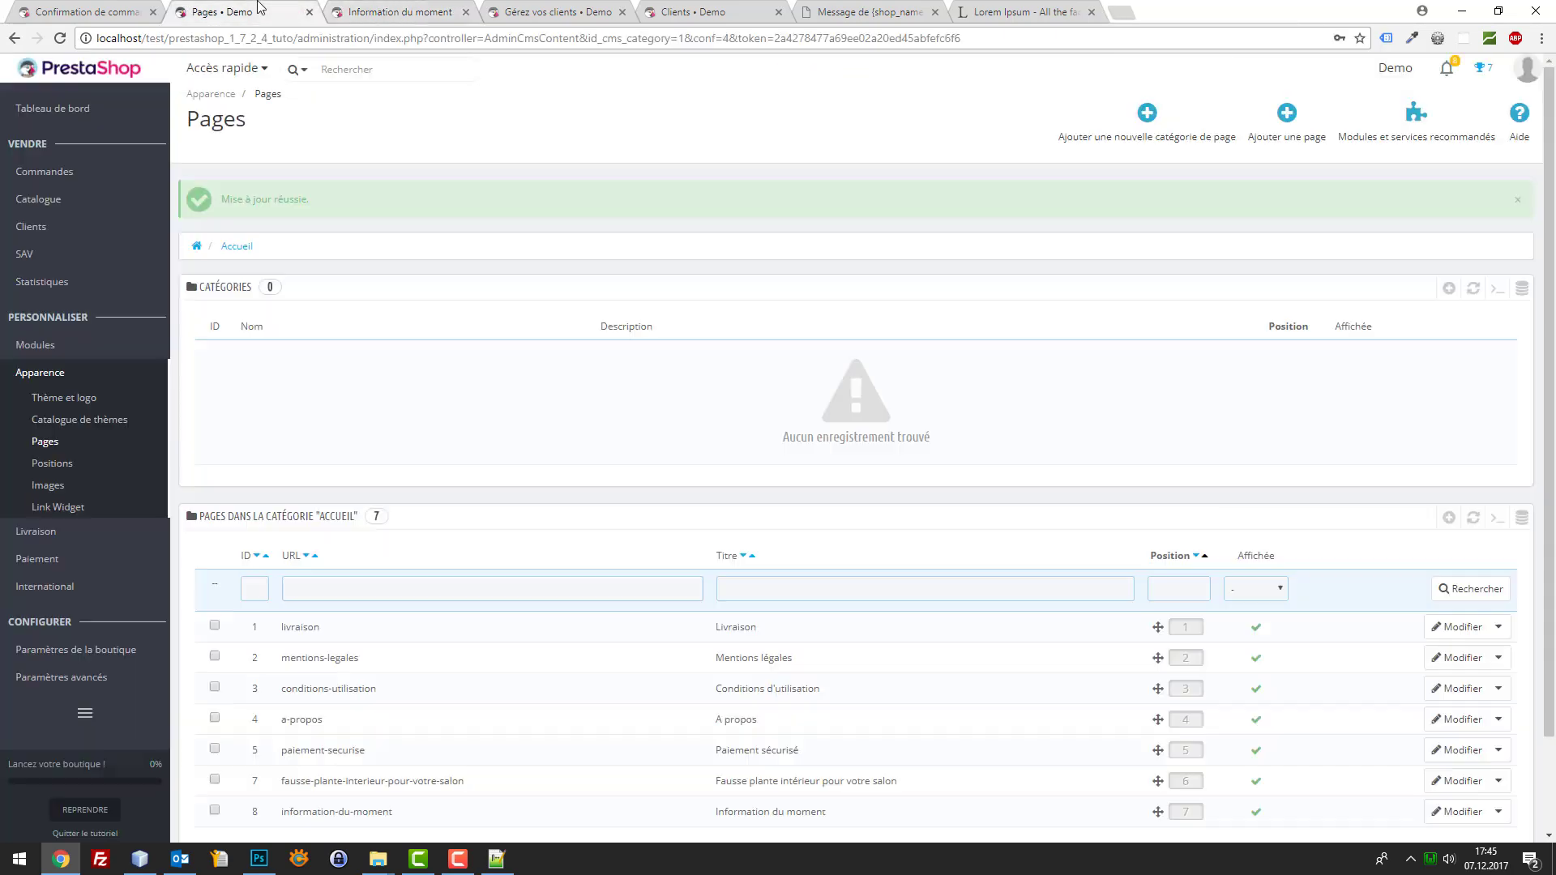
{"action": "left_click", "coordinate": [361, 11]}
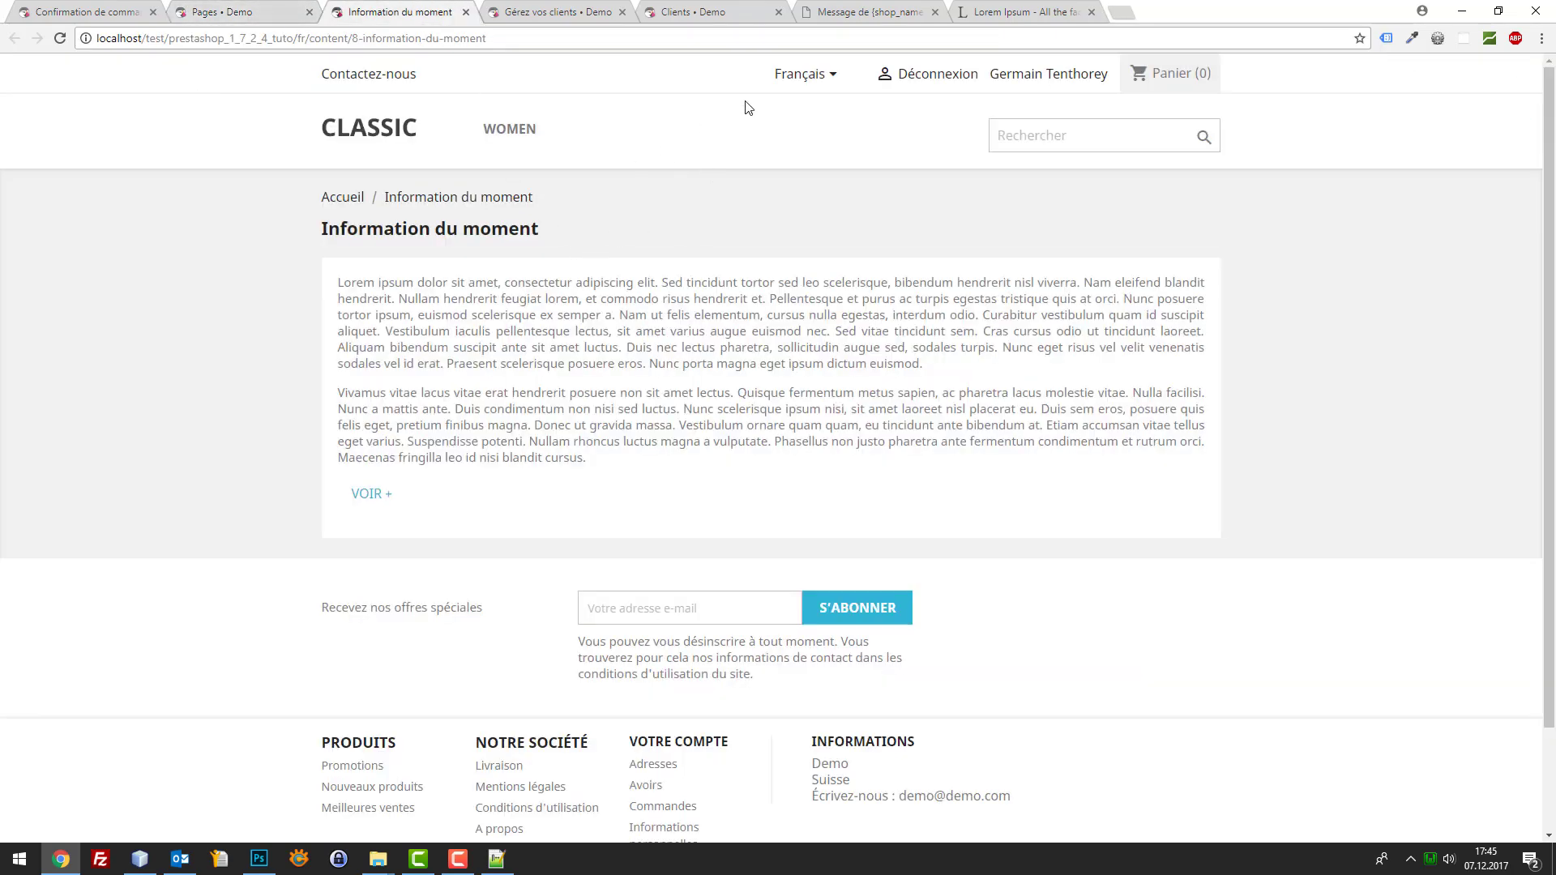
{"action": "right_click", "coordinate": [1014, 74]}
{"action": "left_click", "coordinate": [1023, 173]}
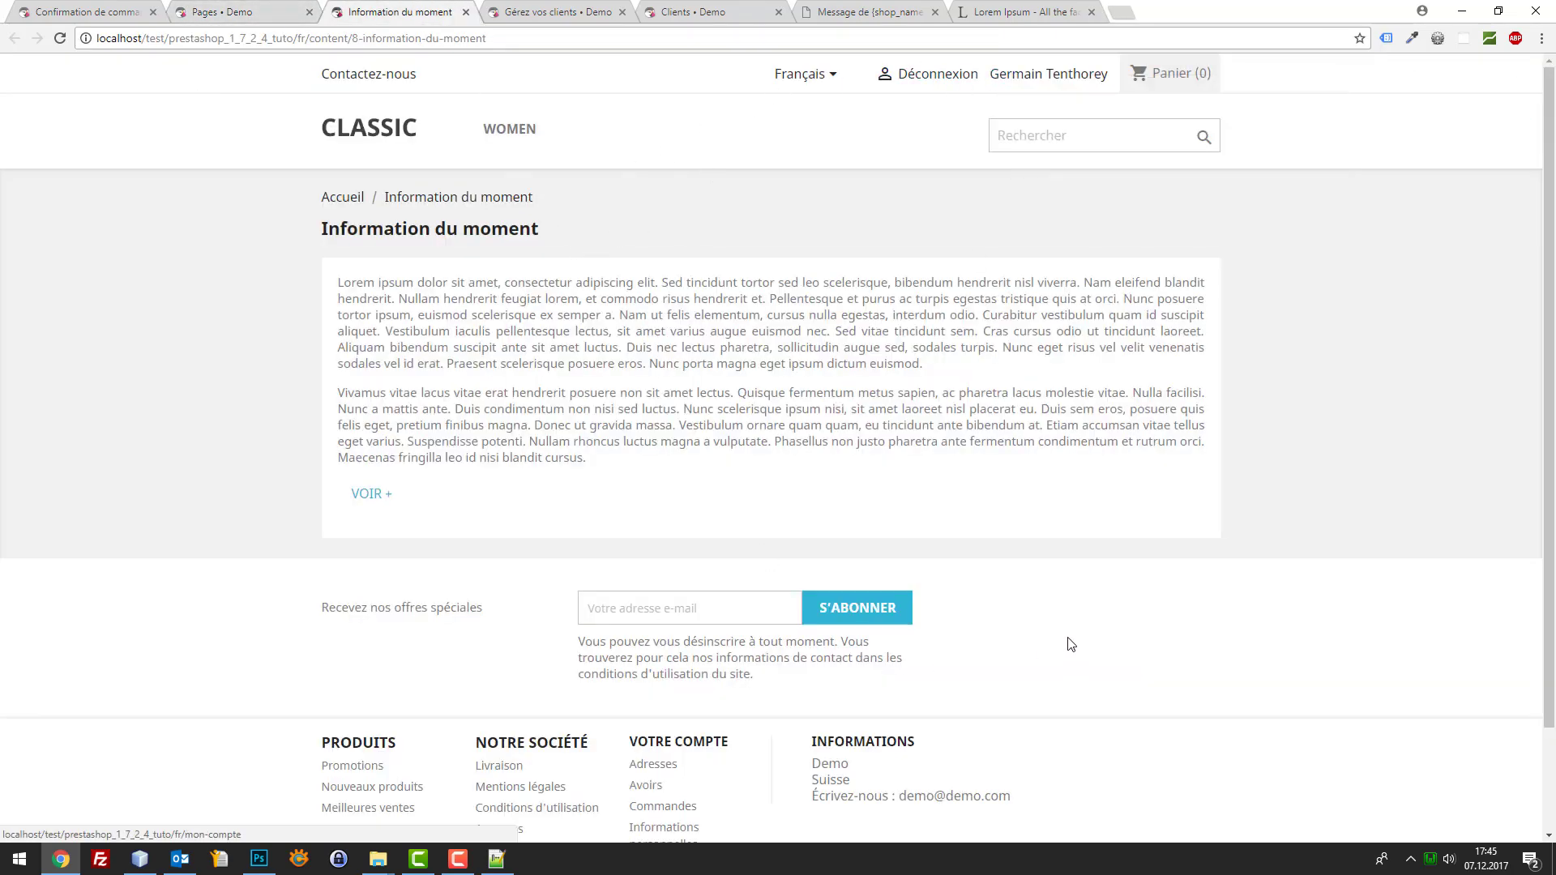
{"action": "key", "text": "F12"}
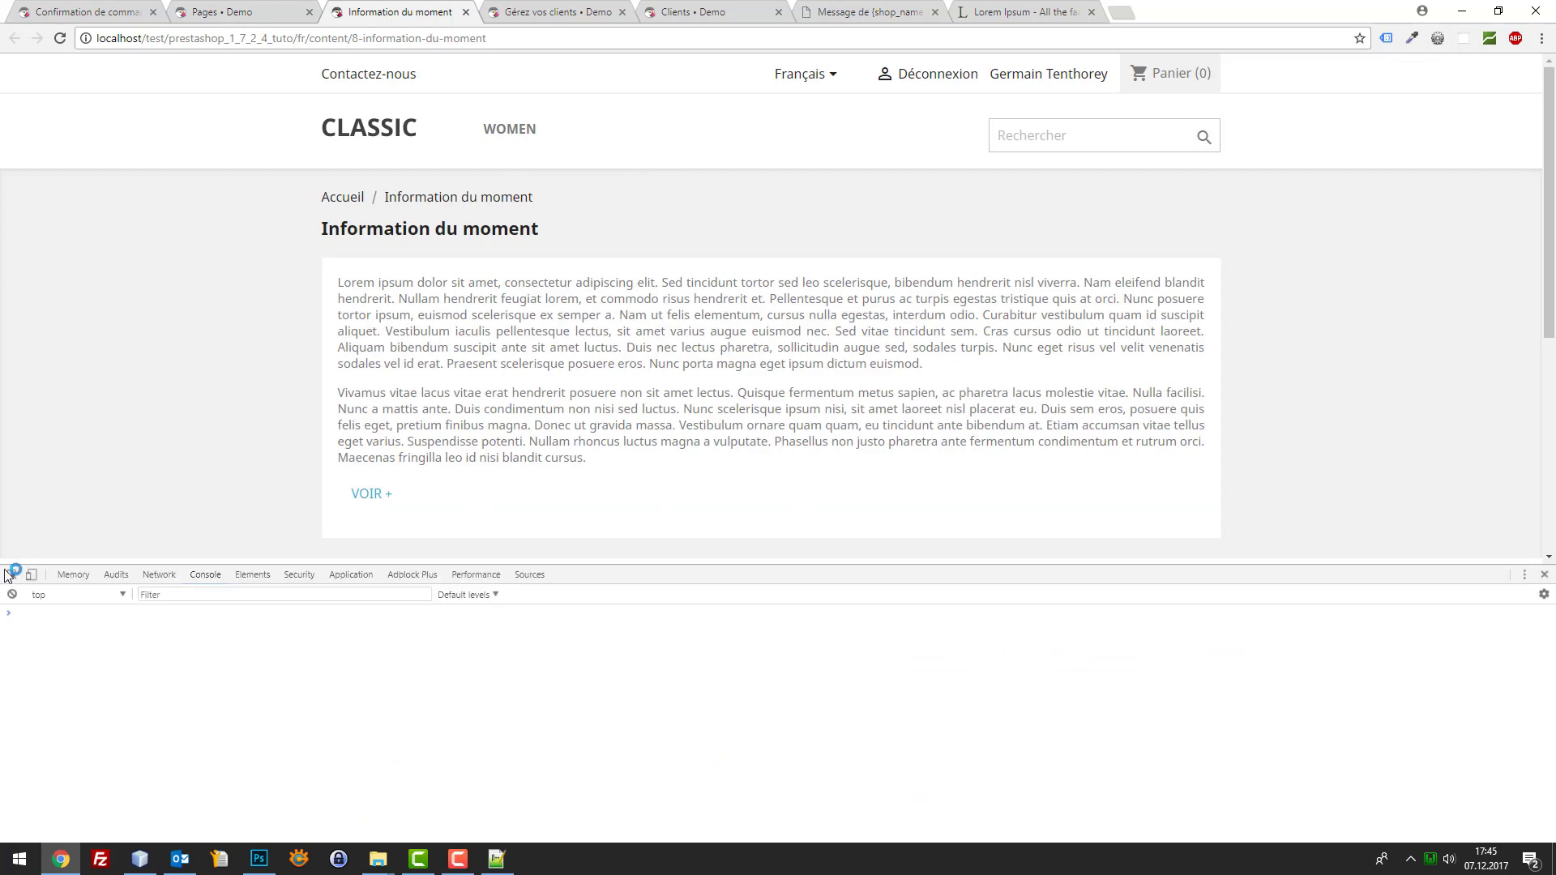
Inspect the S'abonner subscription button's markup with the element picker
{"action": "left_click", "coordinate": [11, 574]}
{"action": "scroll", "coordinate": [691, 409], "scroll_direction": "down", "scroll_amount": 4}
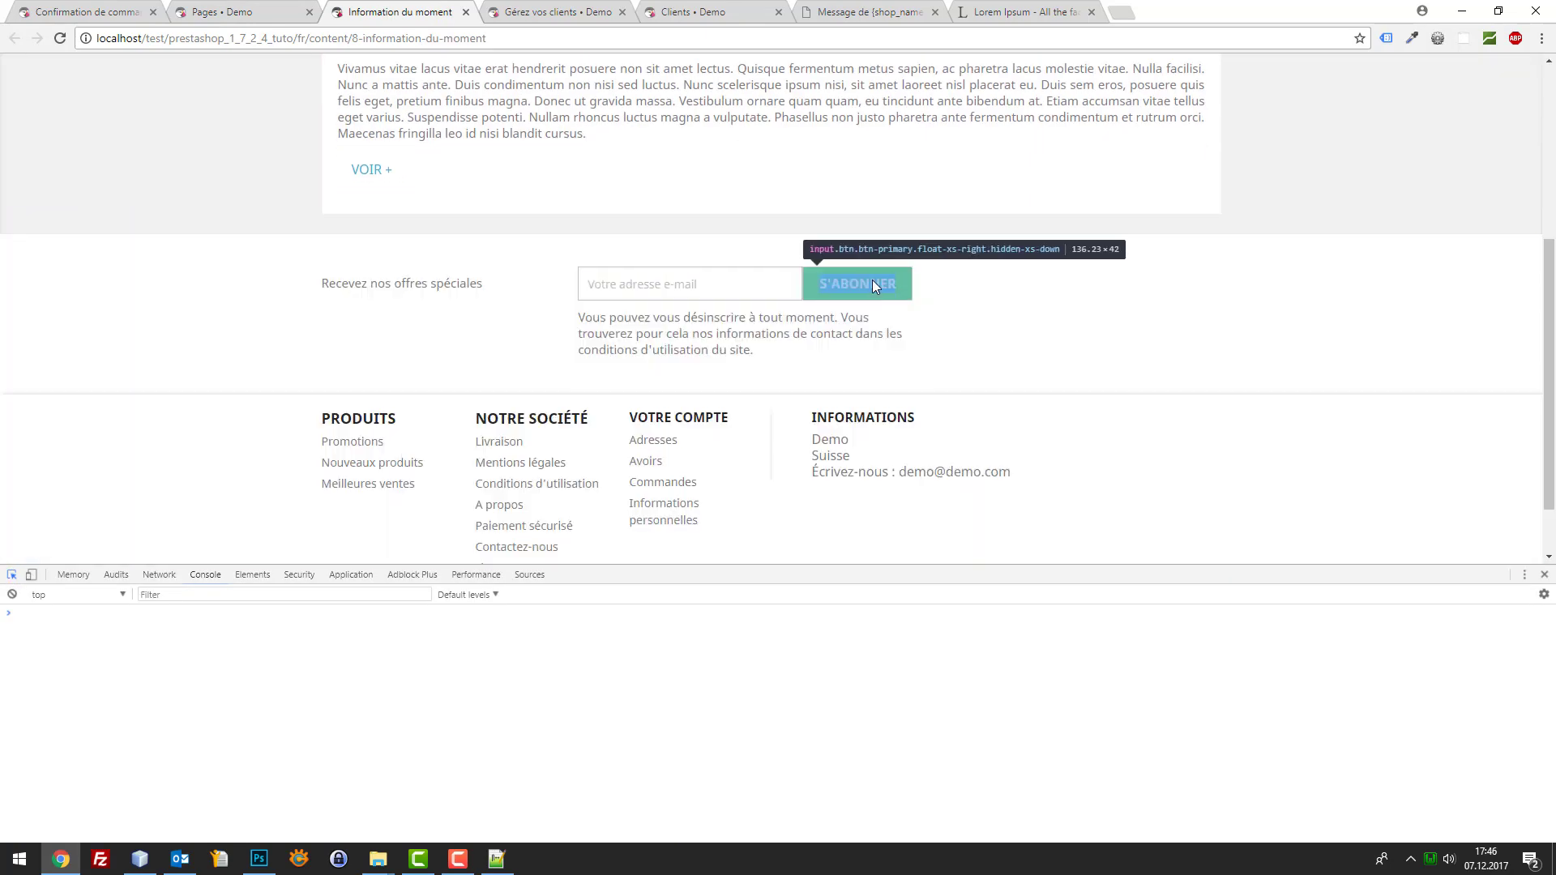
{"action": "left_click", "coordinate": [872, 280]}
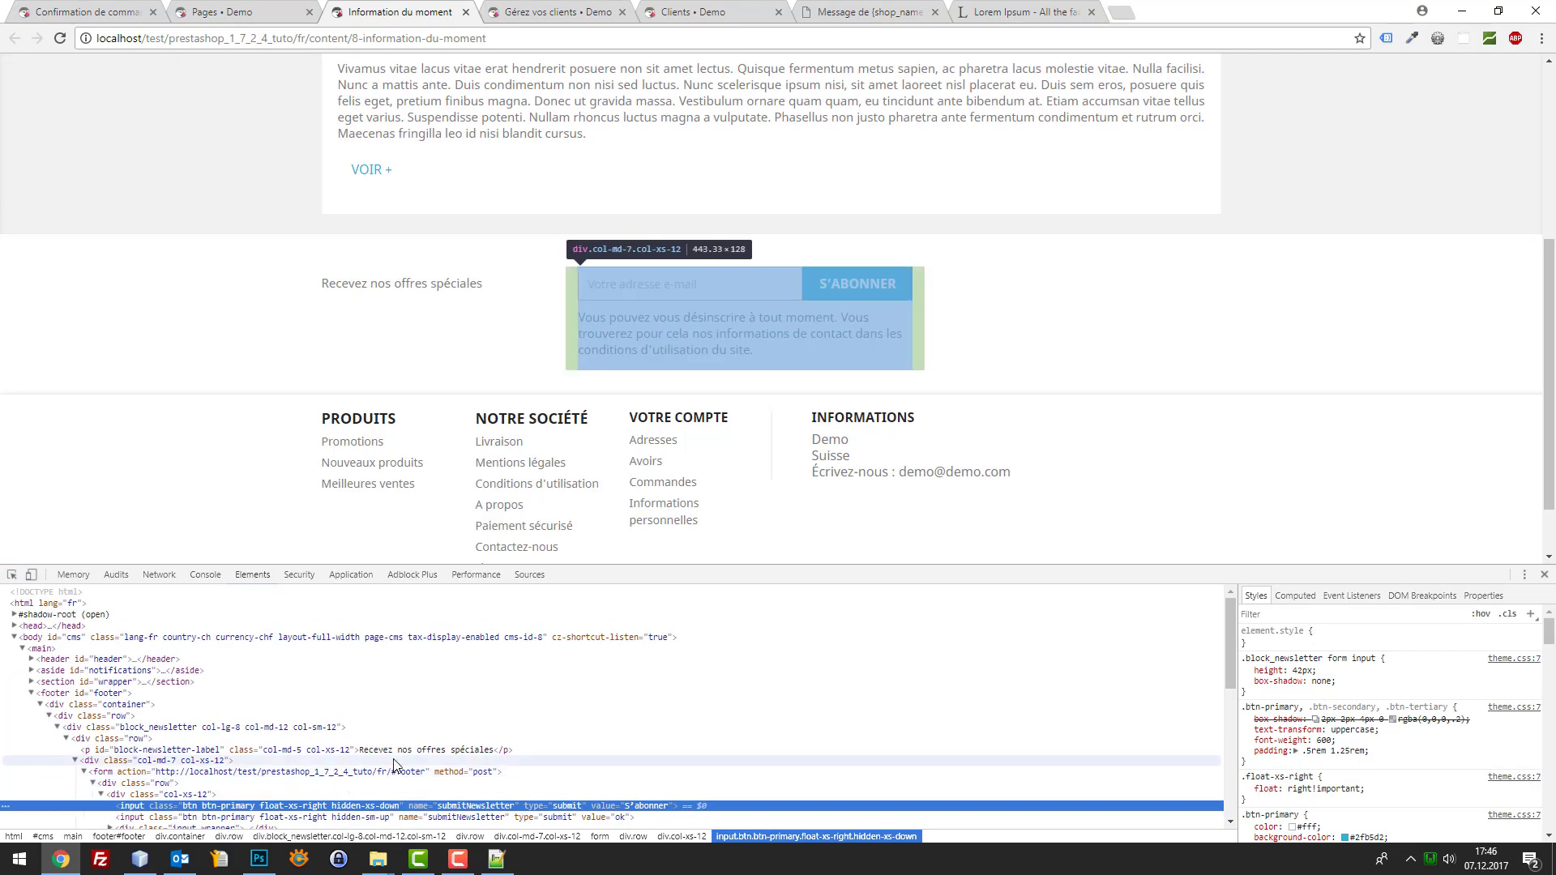
{"action": "scroll", "coordinate": [842, 331], "scroll_direction": "up", "scroll_amount": 4}
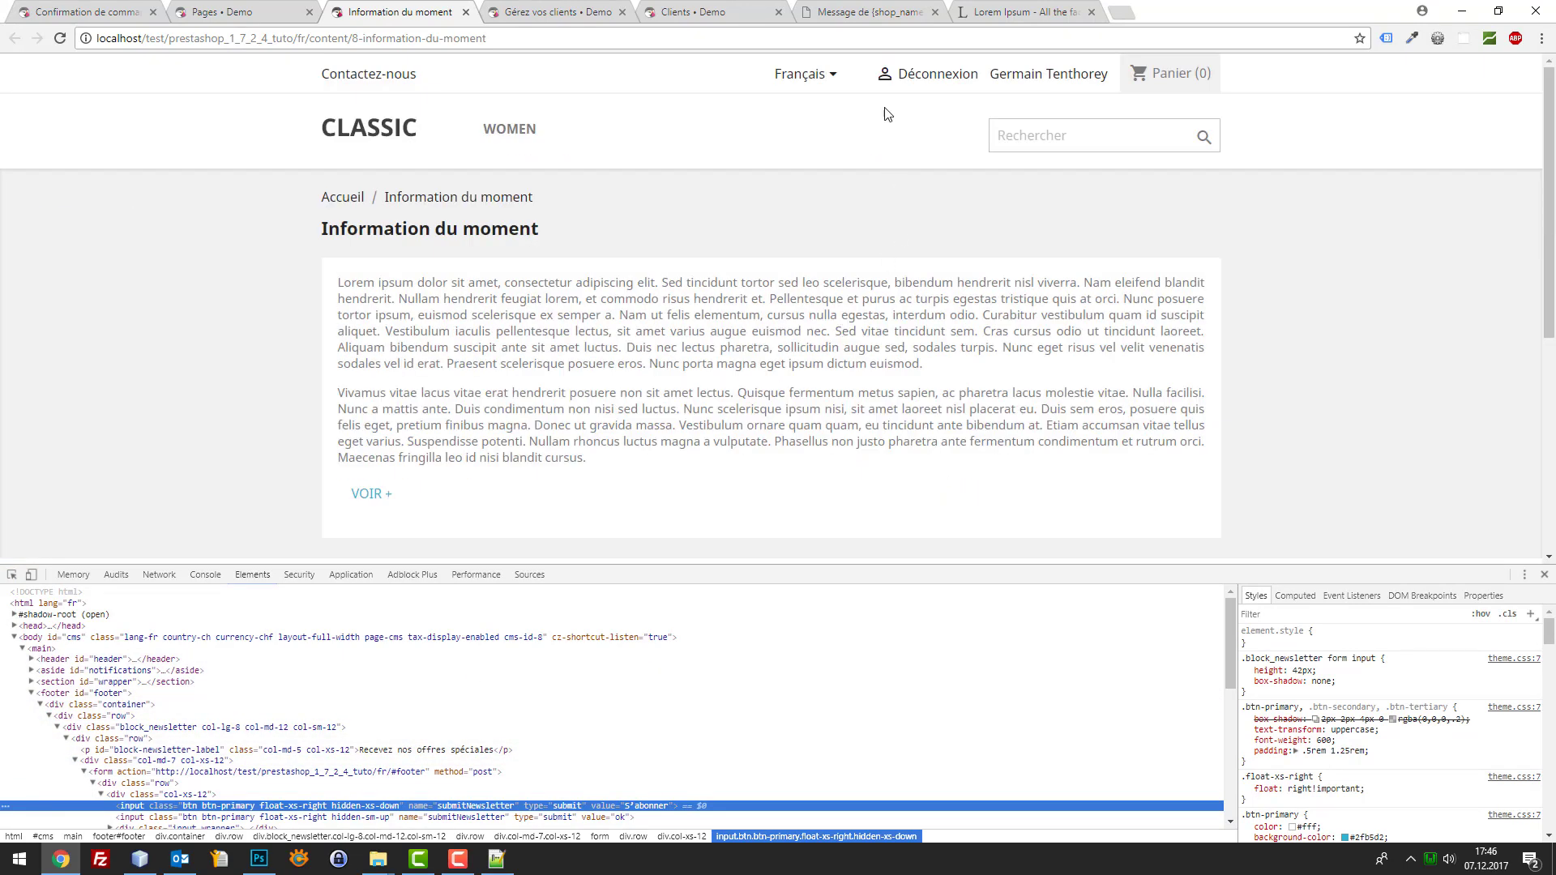
Open the shop home page in a new tab and go to the Chemisier product
{"action": "right_click", "coordinate": [338, 123]}
{"action": "left_click", "coordinate": [421, 135]}
{"action": "left_click", "coordinate": [527, 6]}
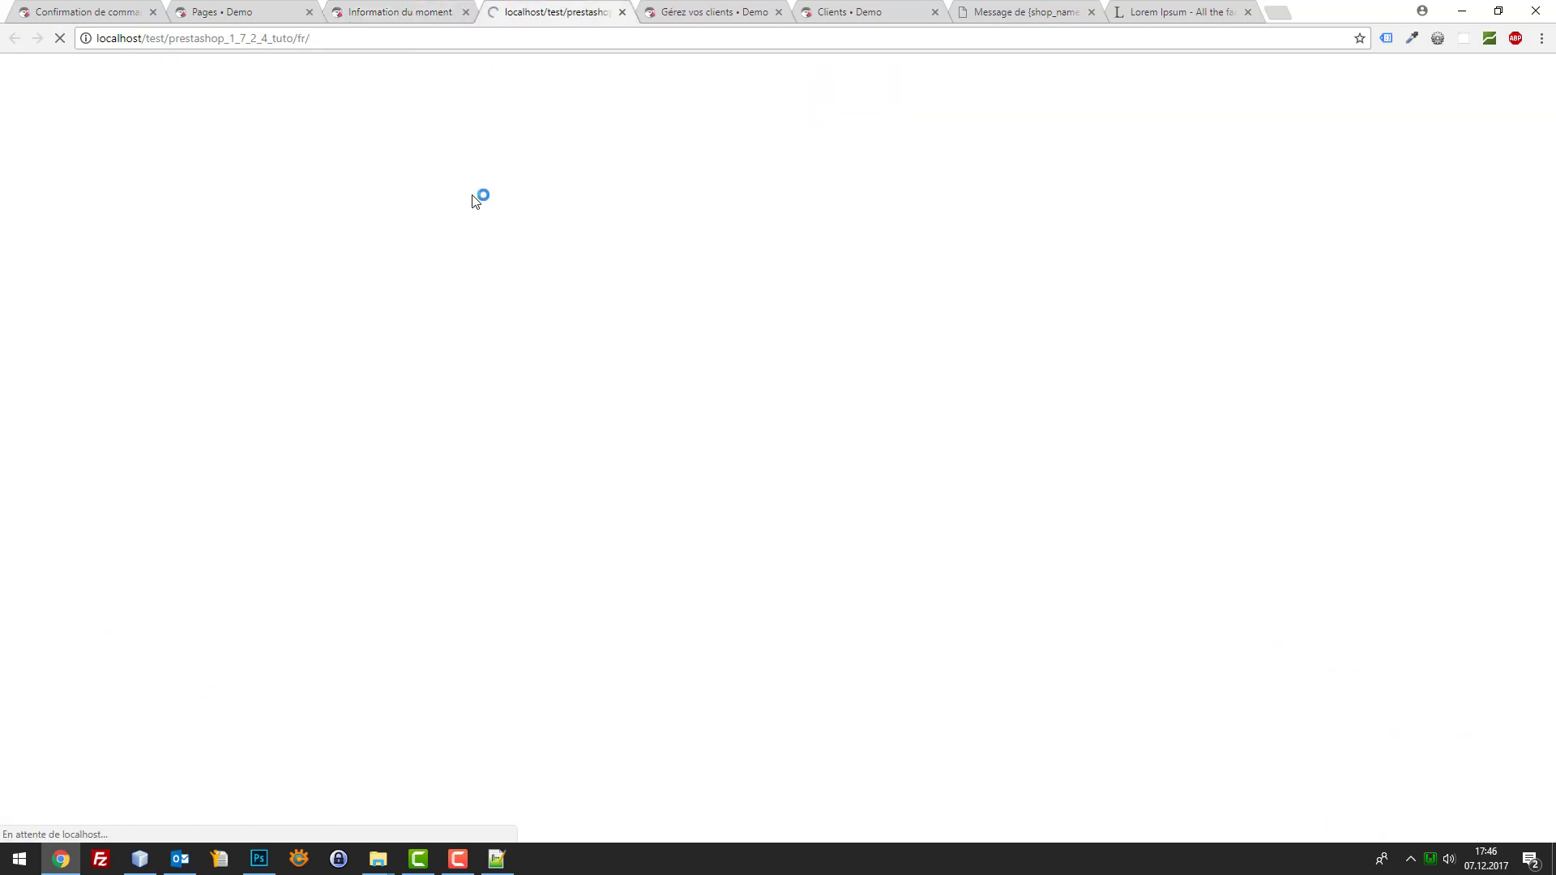
{"action": "scroll", "coordinate": [679, 208], "scroll_direction": "down", "scroll_amount": 5}
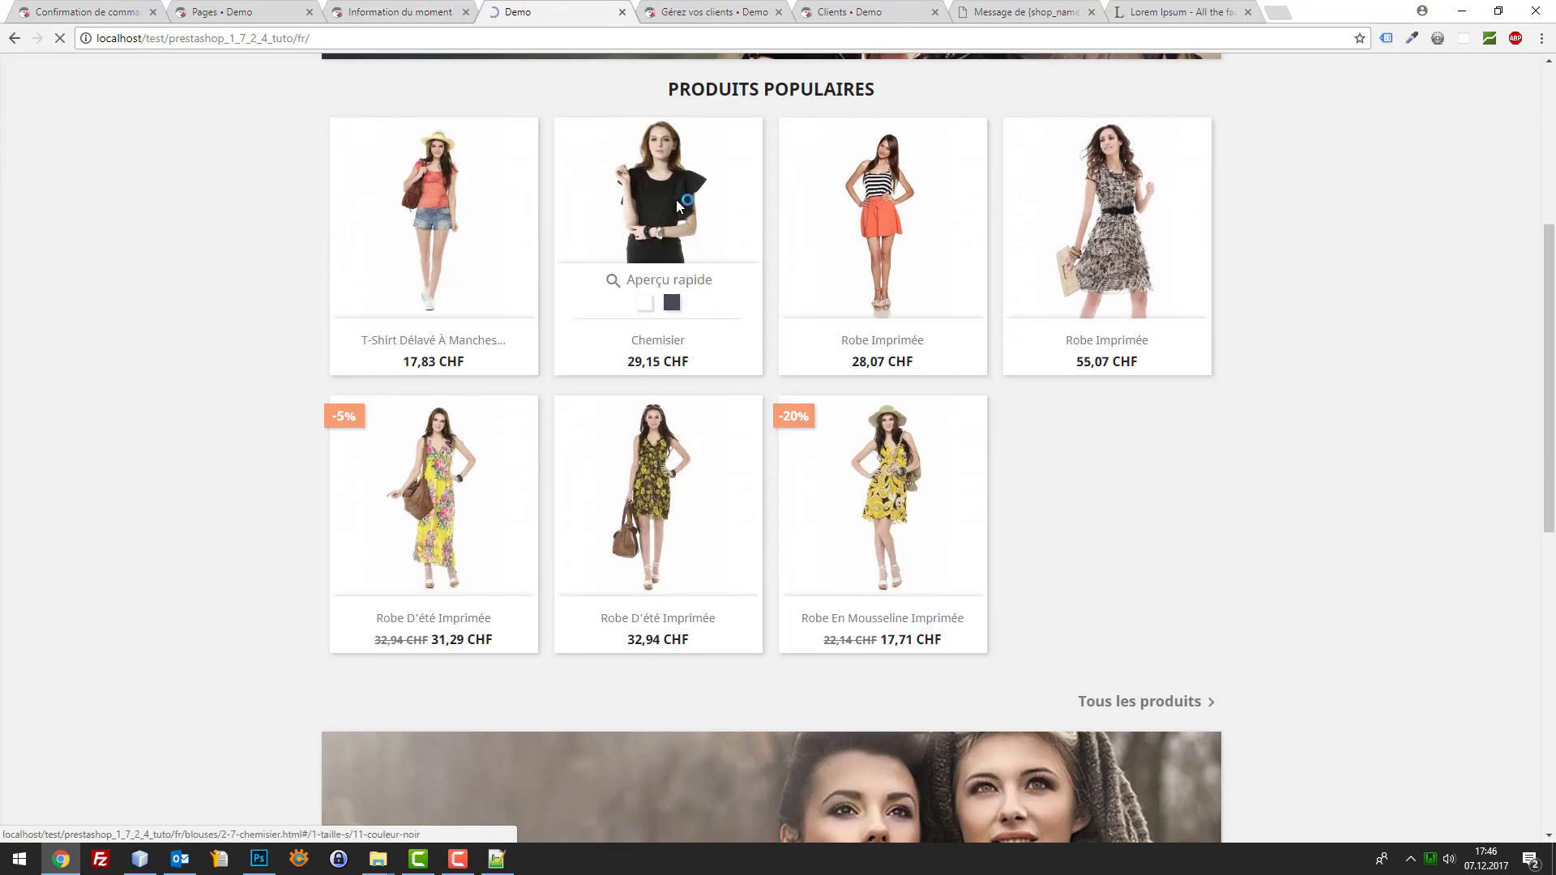
{"action": "left_click", "coordinate": [679, 208]}
Inspect the Chemisier add-to-cart button to find its btn btn-primary classes
{"action": "key", "text": "ctrl+shift+i"}
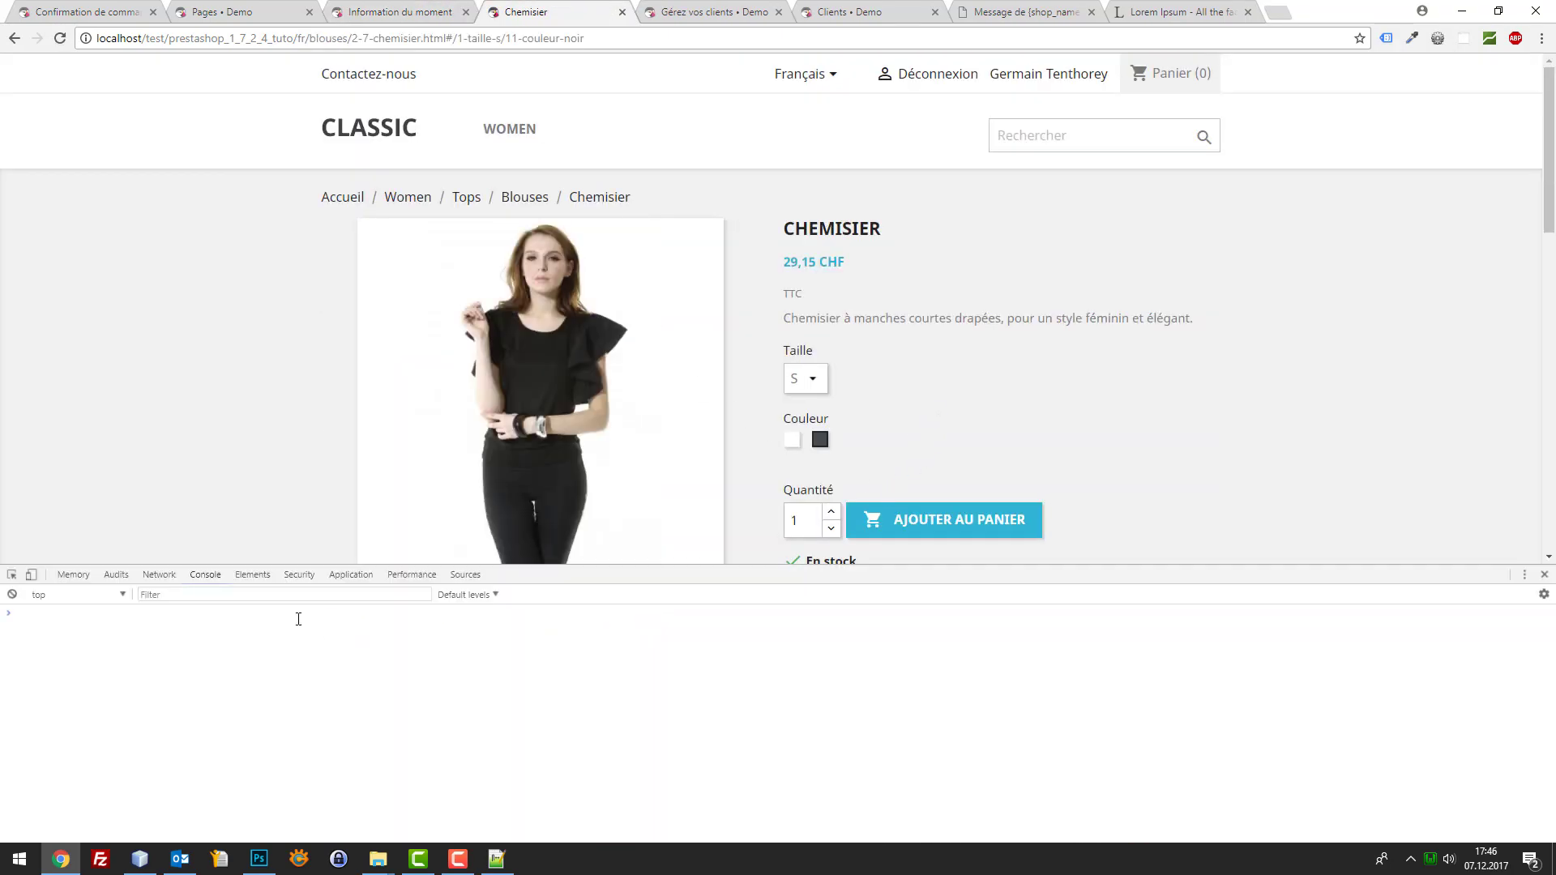
{"action": "left_click", "coordinate": [12, 575]}
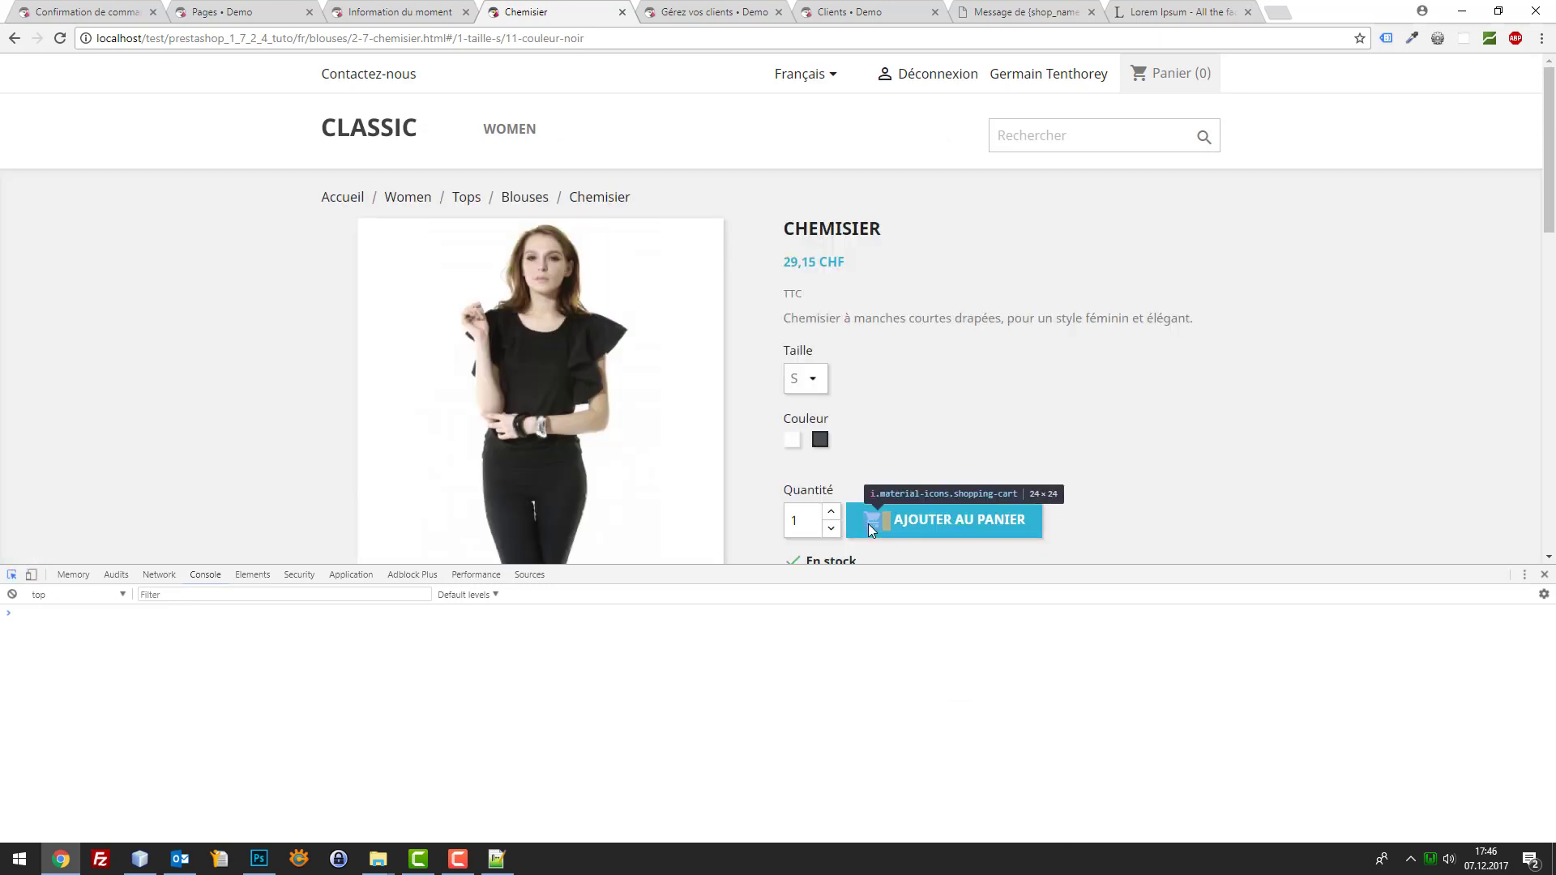
{"action": "left_click", "coordinate": [868, 523]}
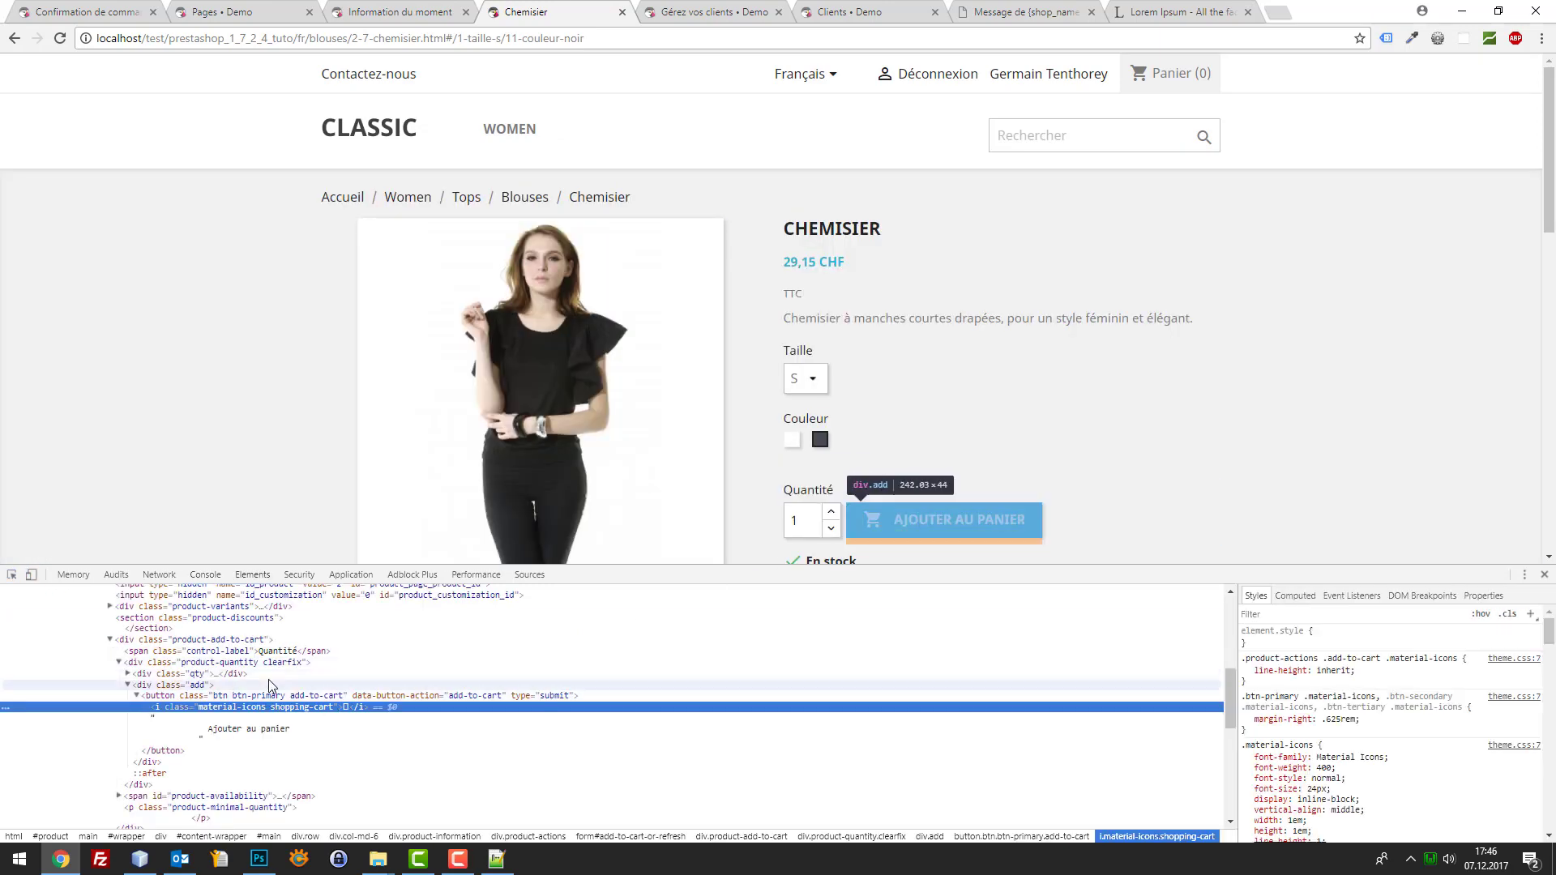
{"action": "left_click", "coordinate": [258, 697]}
{"action": "double_click", "coordinate": [257, 696]}
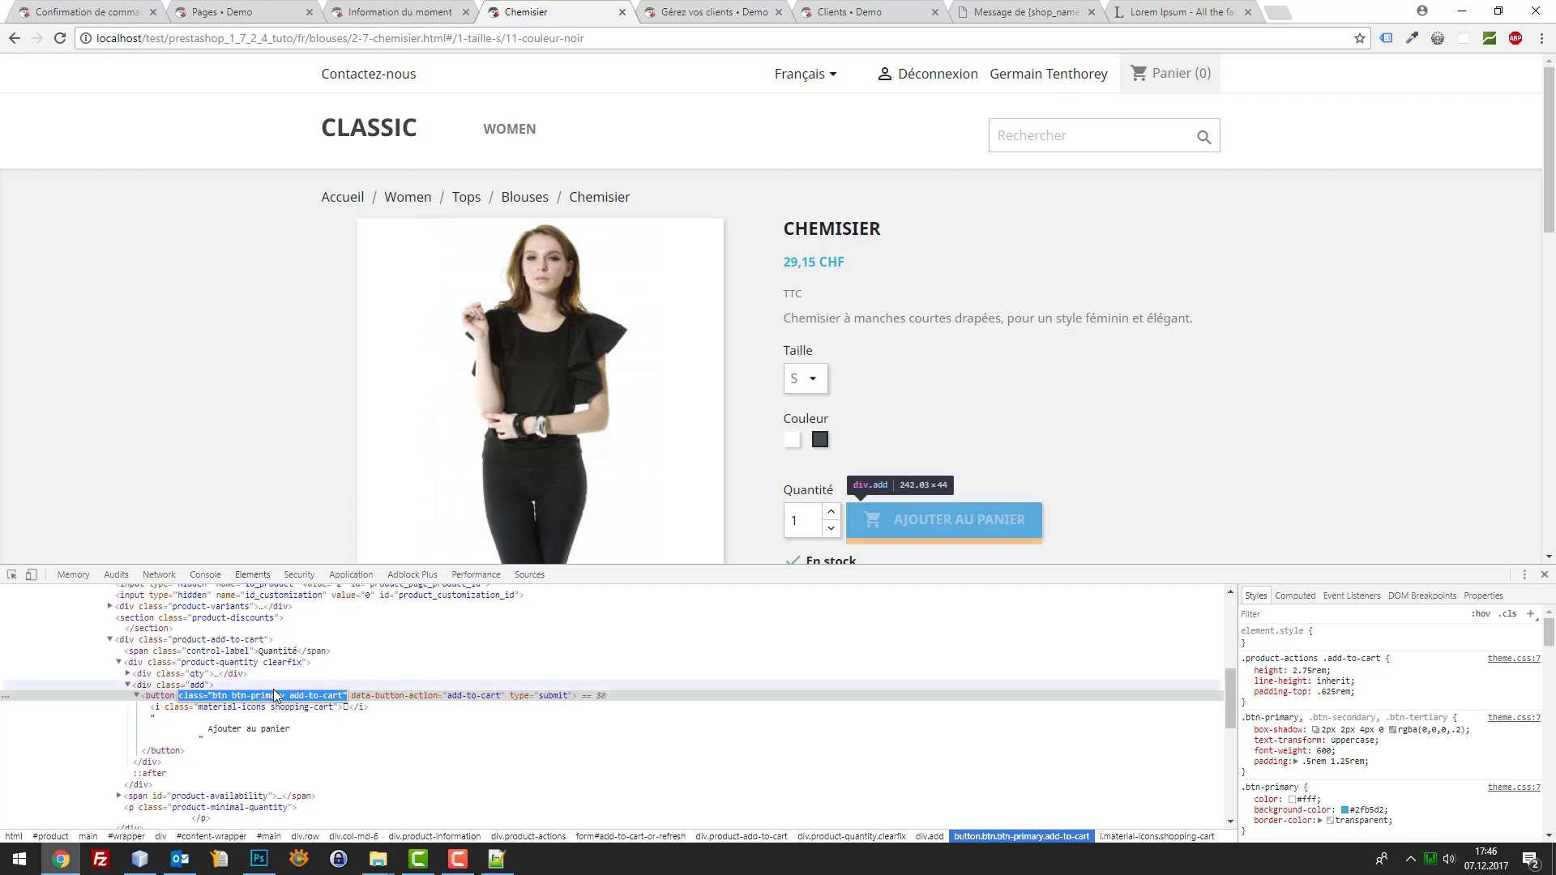
{"action": "left_click", "coordinate": [285, 699]}
{"action": "left_click_drag", "start_coordinate": [284, 700], "coordinate": [237, 697]}
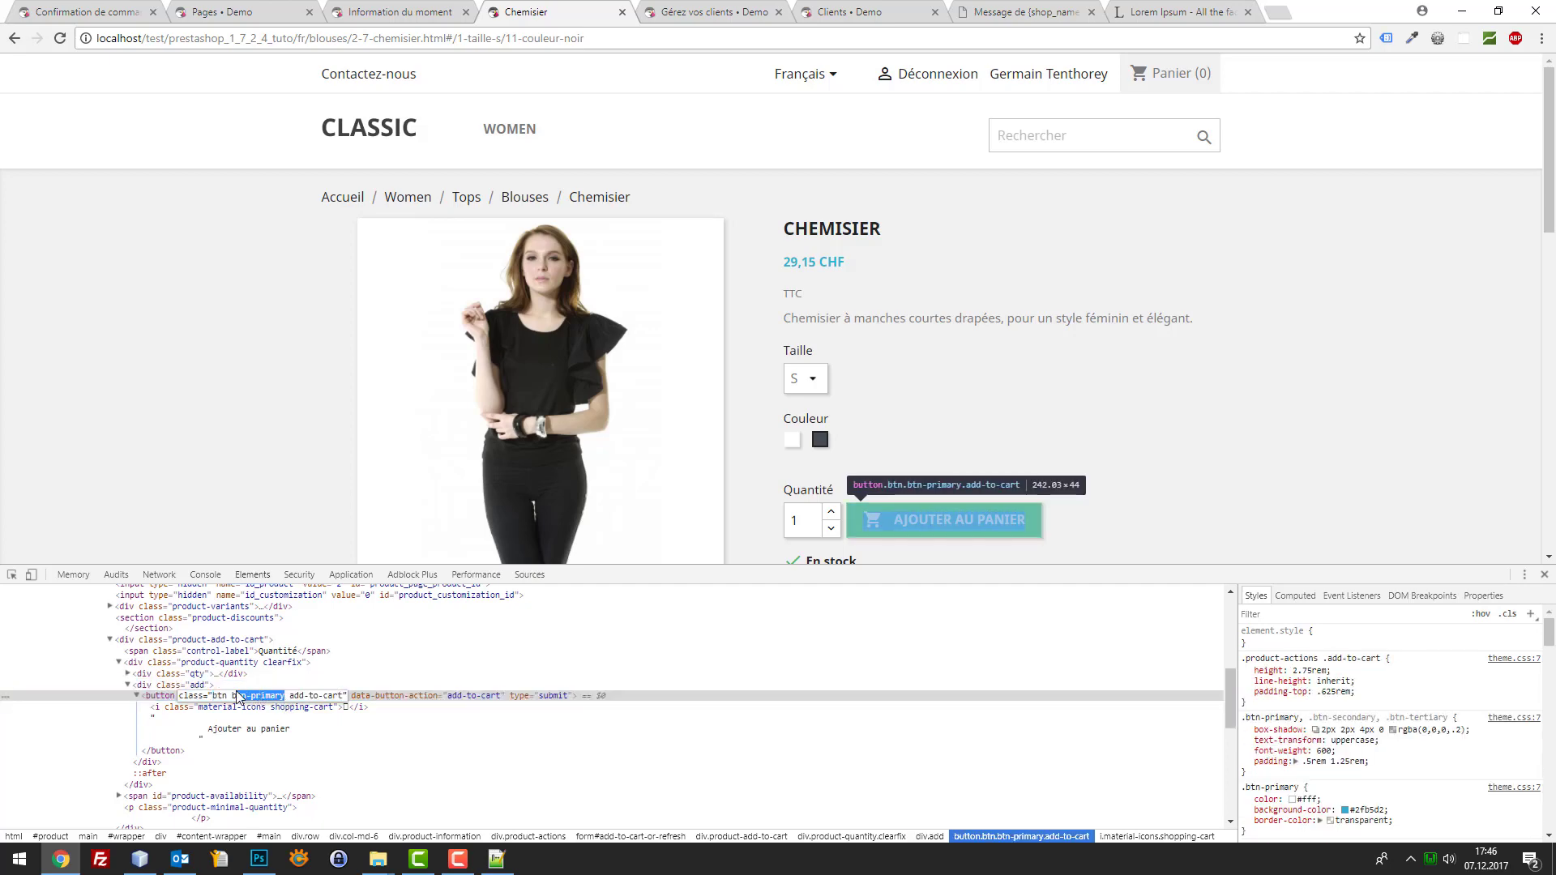
{"action": "left_click", "coordinate": [399, 8]}
{"action": "left_click", "coordinate": [268, 8]}
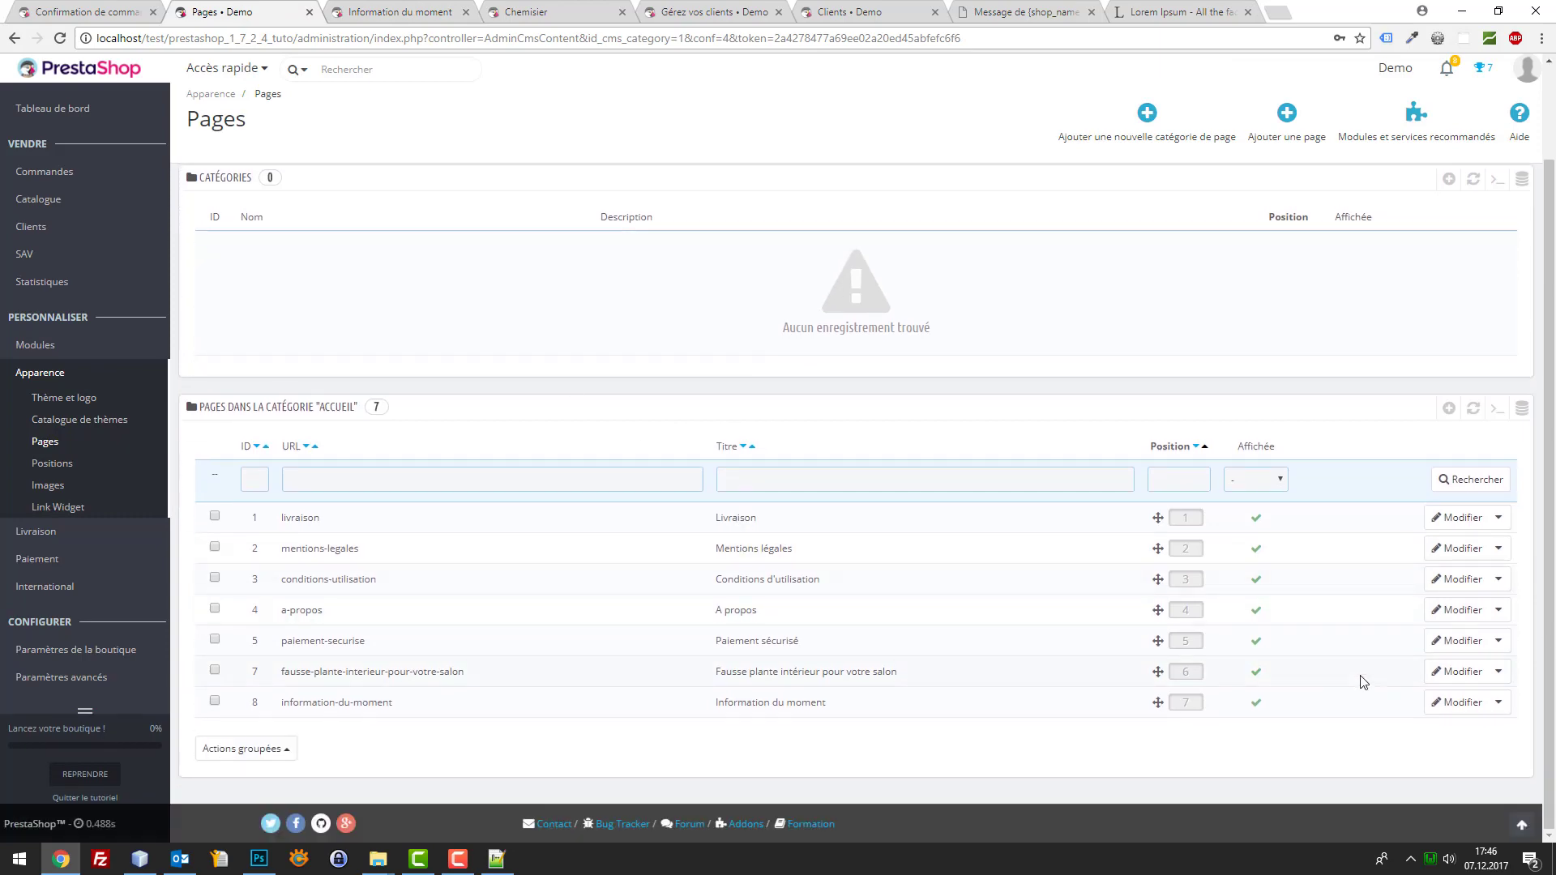
Add btn-primary to the VOIR + link's class in the source code and save
{"action": "left_click", "coordinate": [1447, 700]}
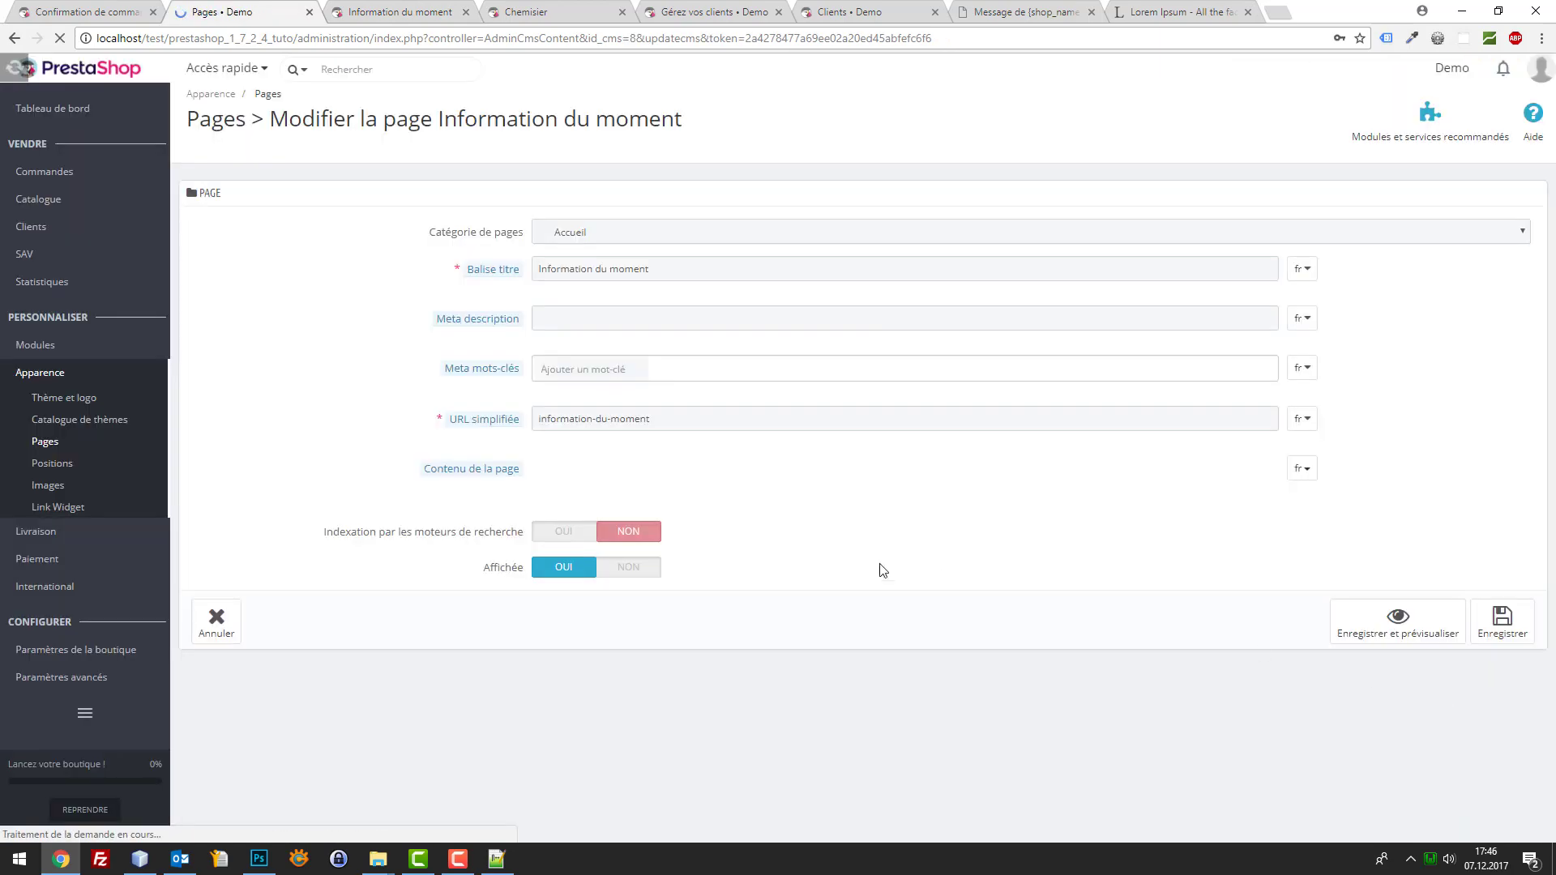
{"action": "left_click", "coordinate": [548, 478]}
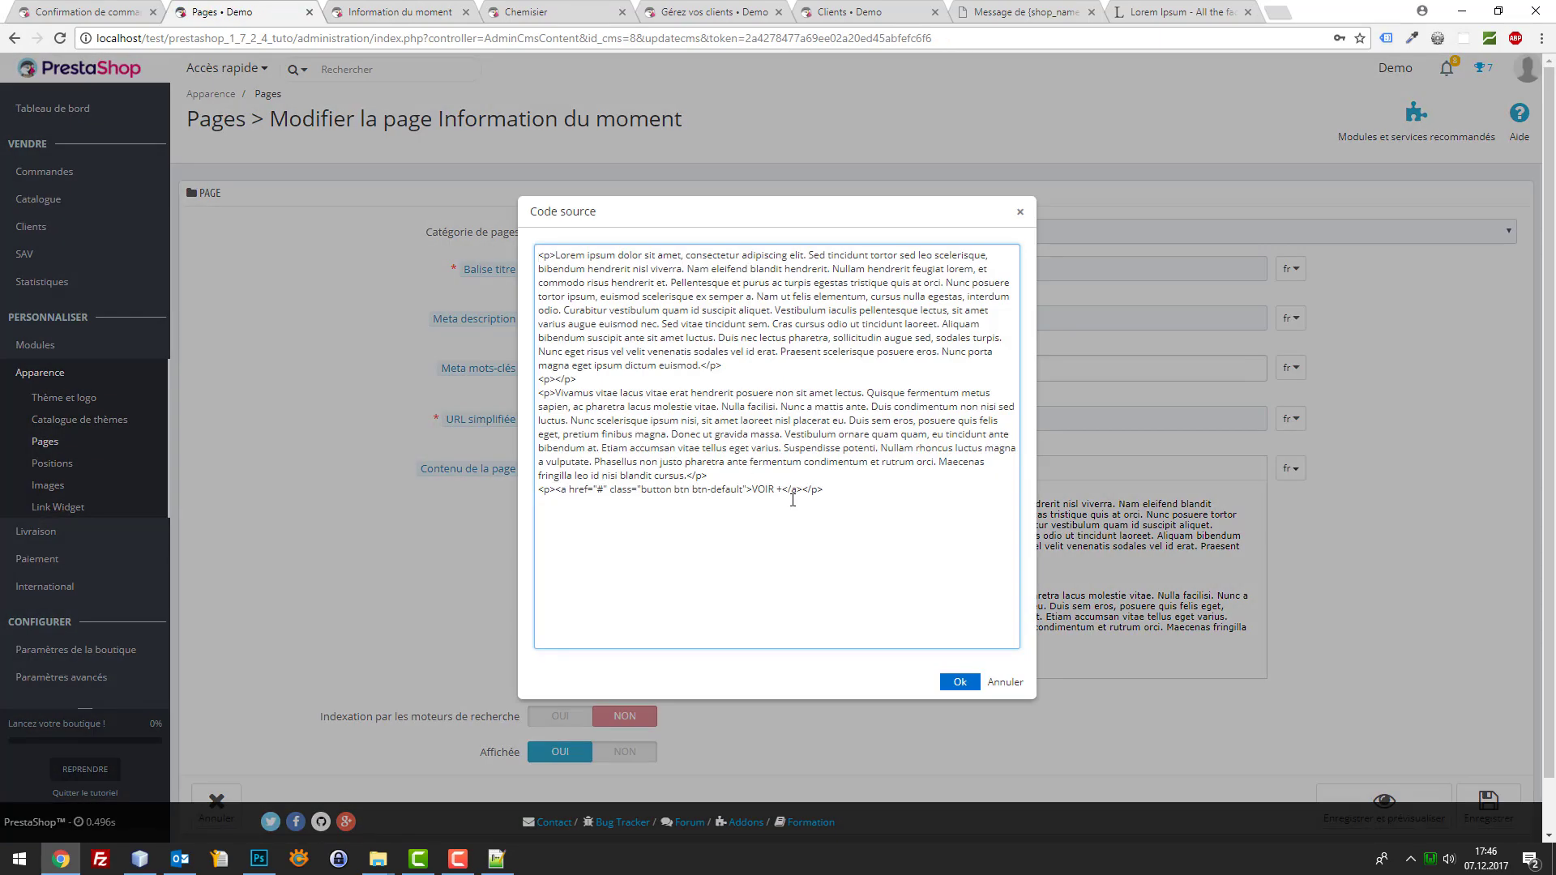
{"action": "left_click", "coordinate": [743, 488]}
{"action": "type", "text": "btn-primary"}
{"action": "left_click", "coordinate": [960, 681]}
{"action": "scroll", "coordinate": [1175, 672], "scroll_direction": "down", "scroll_amount": 1}
{"action": "left_click", "coordinate": [1488, 749]}
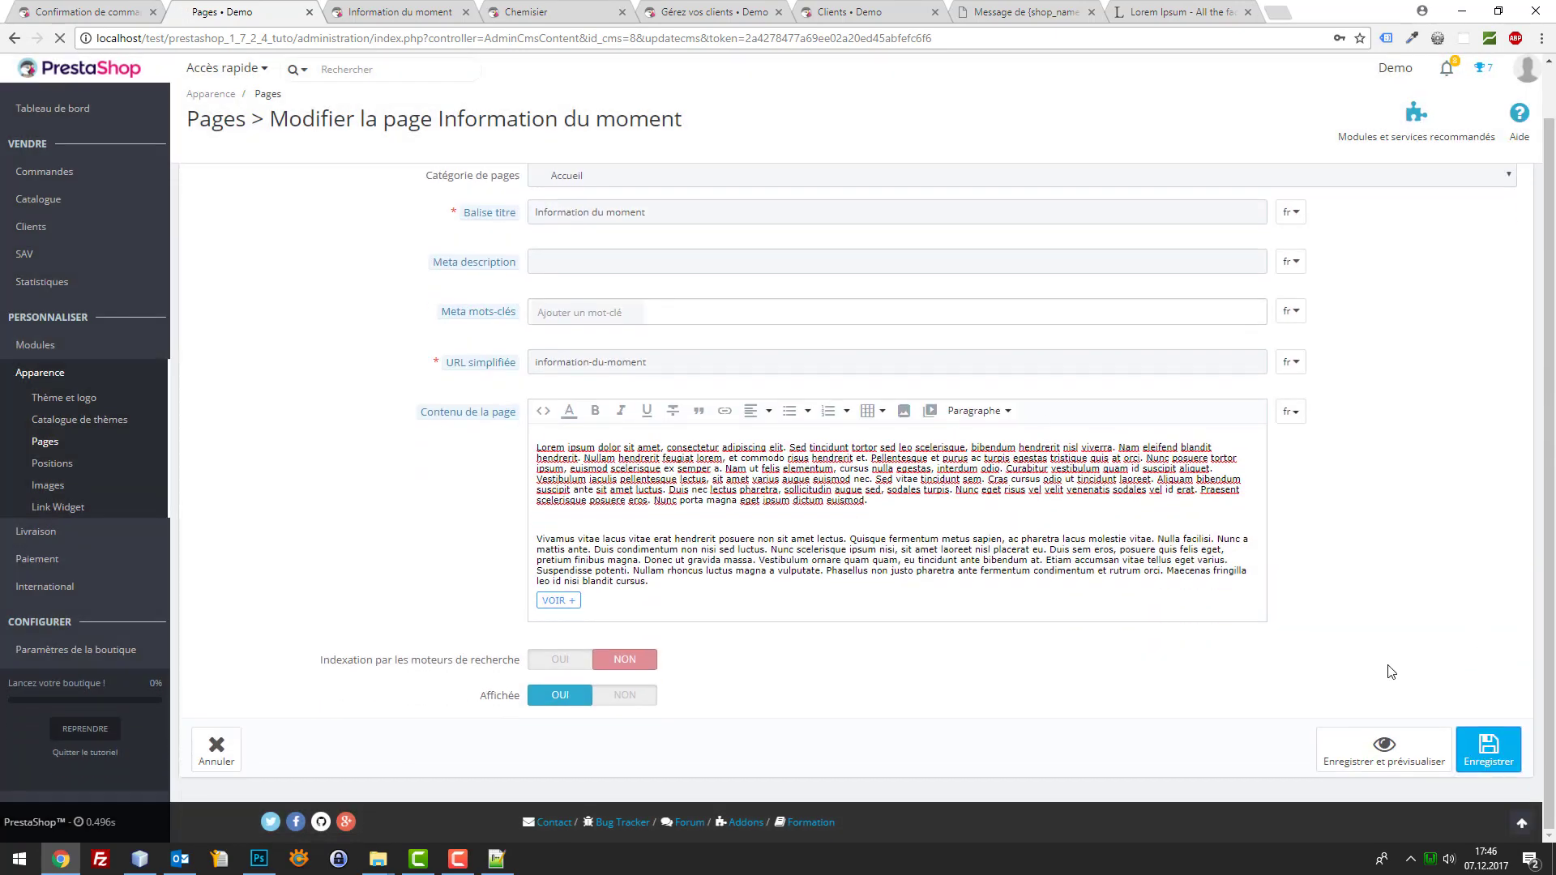
Test the VOIR + button on the storefront Information du moment page
{"action": "left_click", "coordinate": [61, 8]}
{"action": "left_click", "coordinate": [395, 9]}
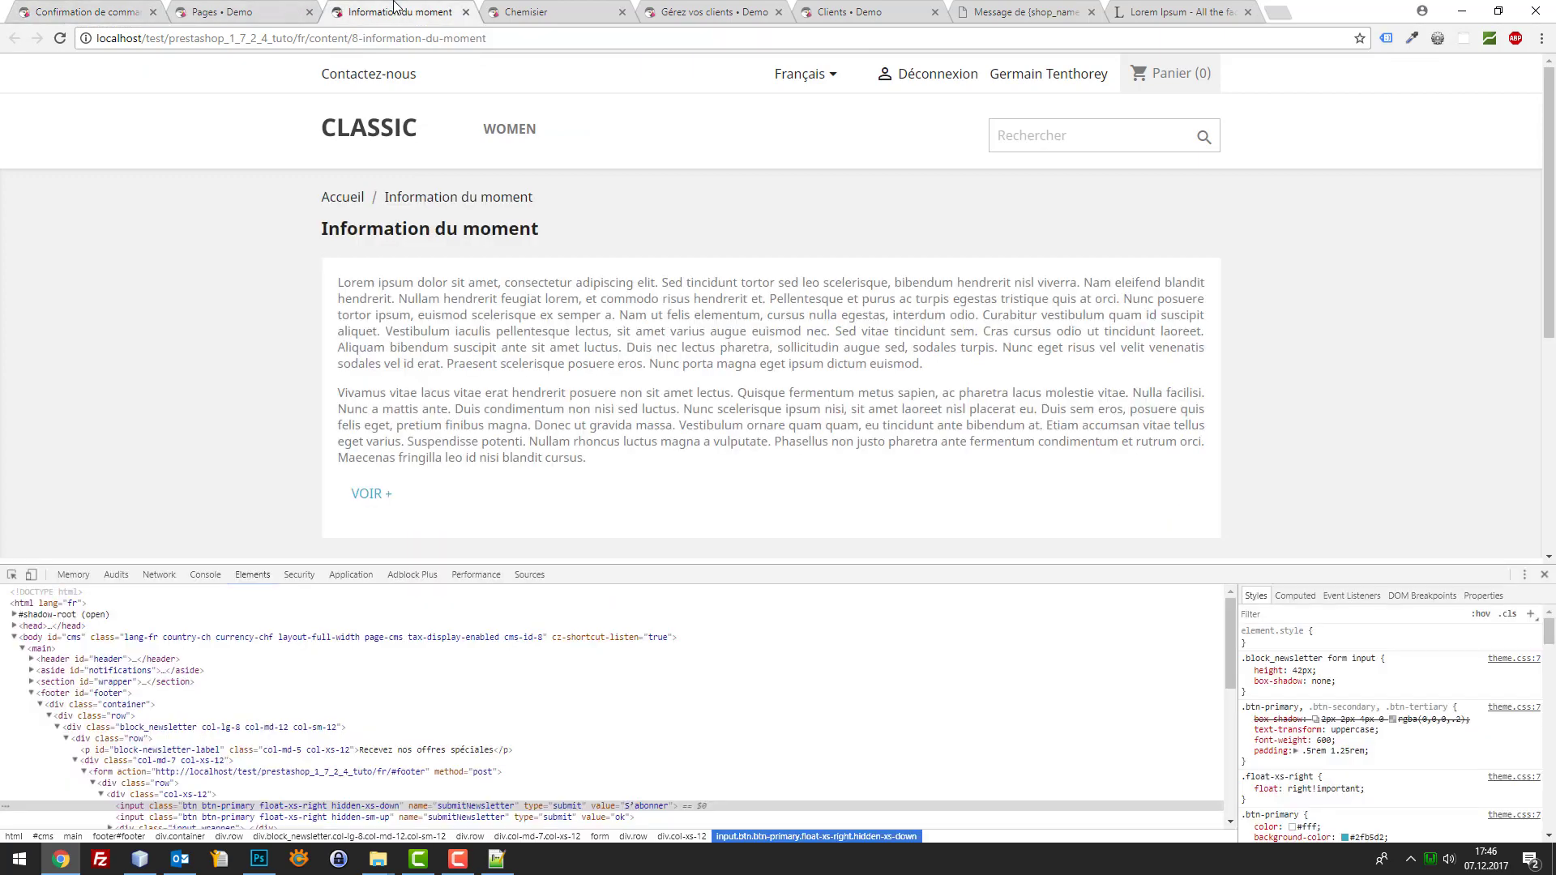
{"action": "left_click", "coordinate": [386, 500]}
Open the Information du moment page for editing in the back office
{"action": "left_click", "coordinate": [278, 11]}
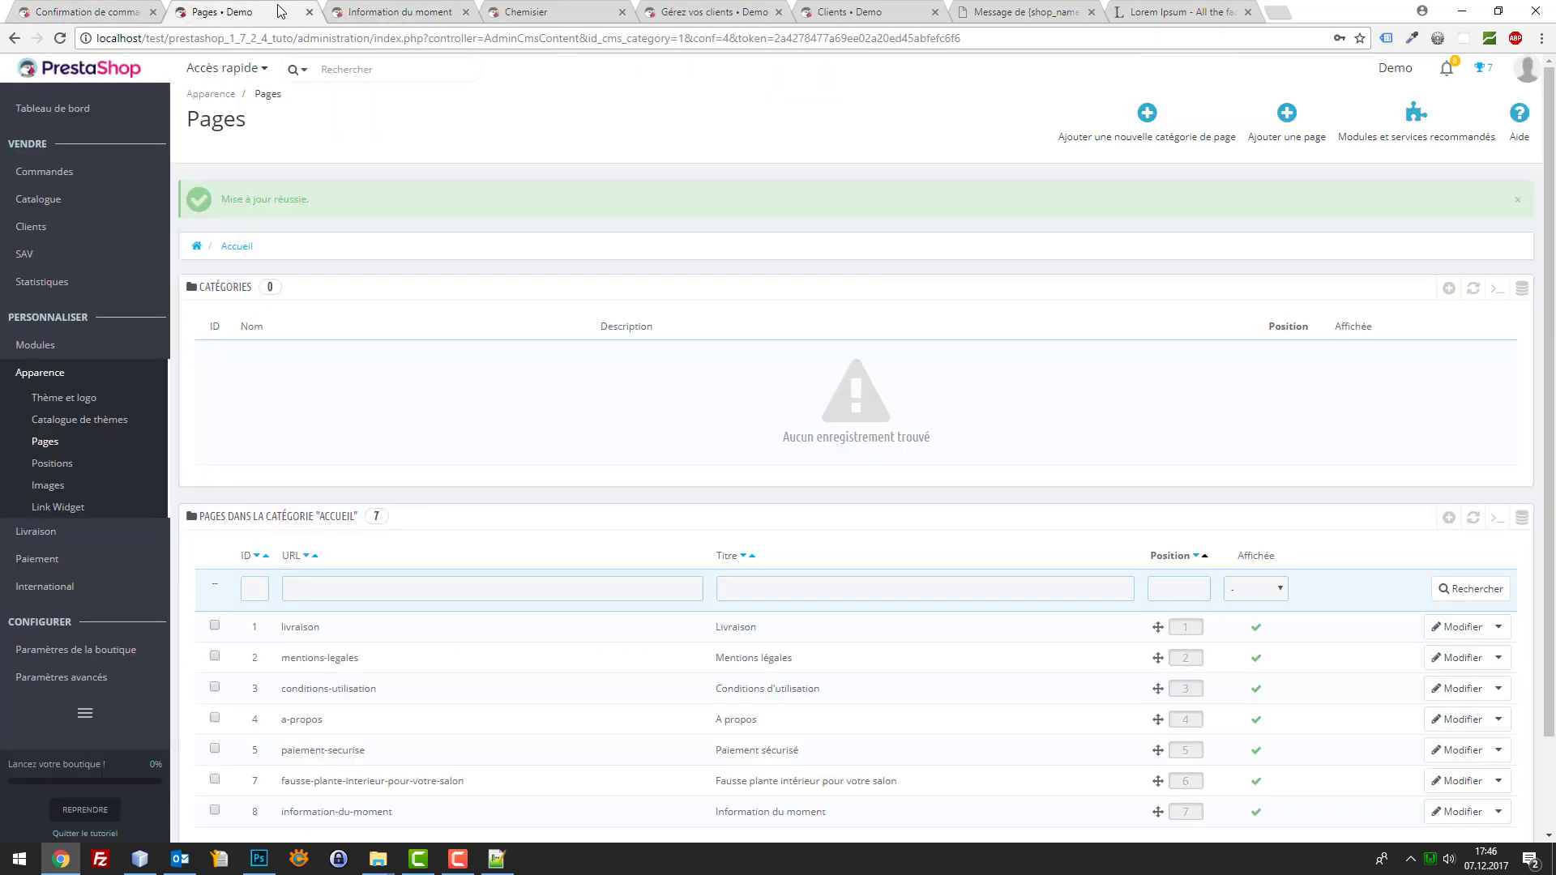
{"action": "scroll", "coordinate": [397, 413], "scroll_direction": "down", "scroll_amount": 2}
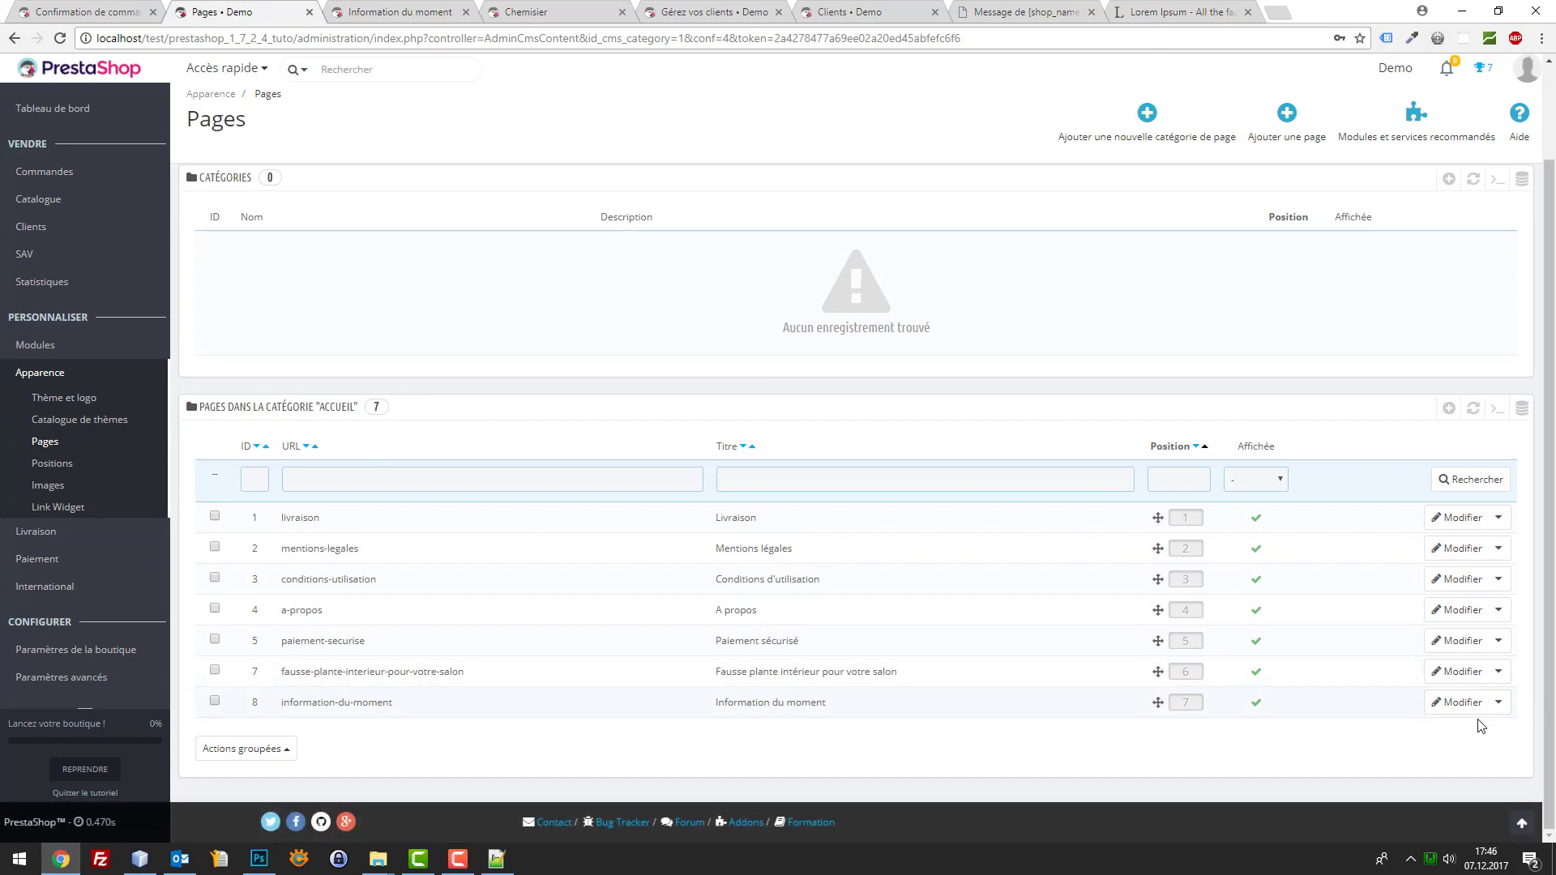
{"action": "left_click", "coordinate": [1458, 702]}
{"action": "left_click", "coordinate": [289, 41]}
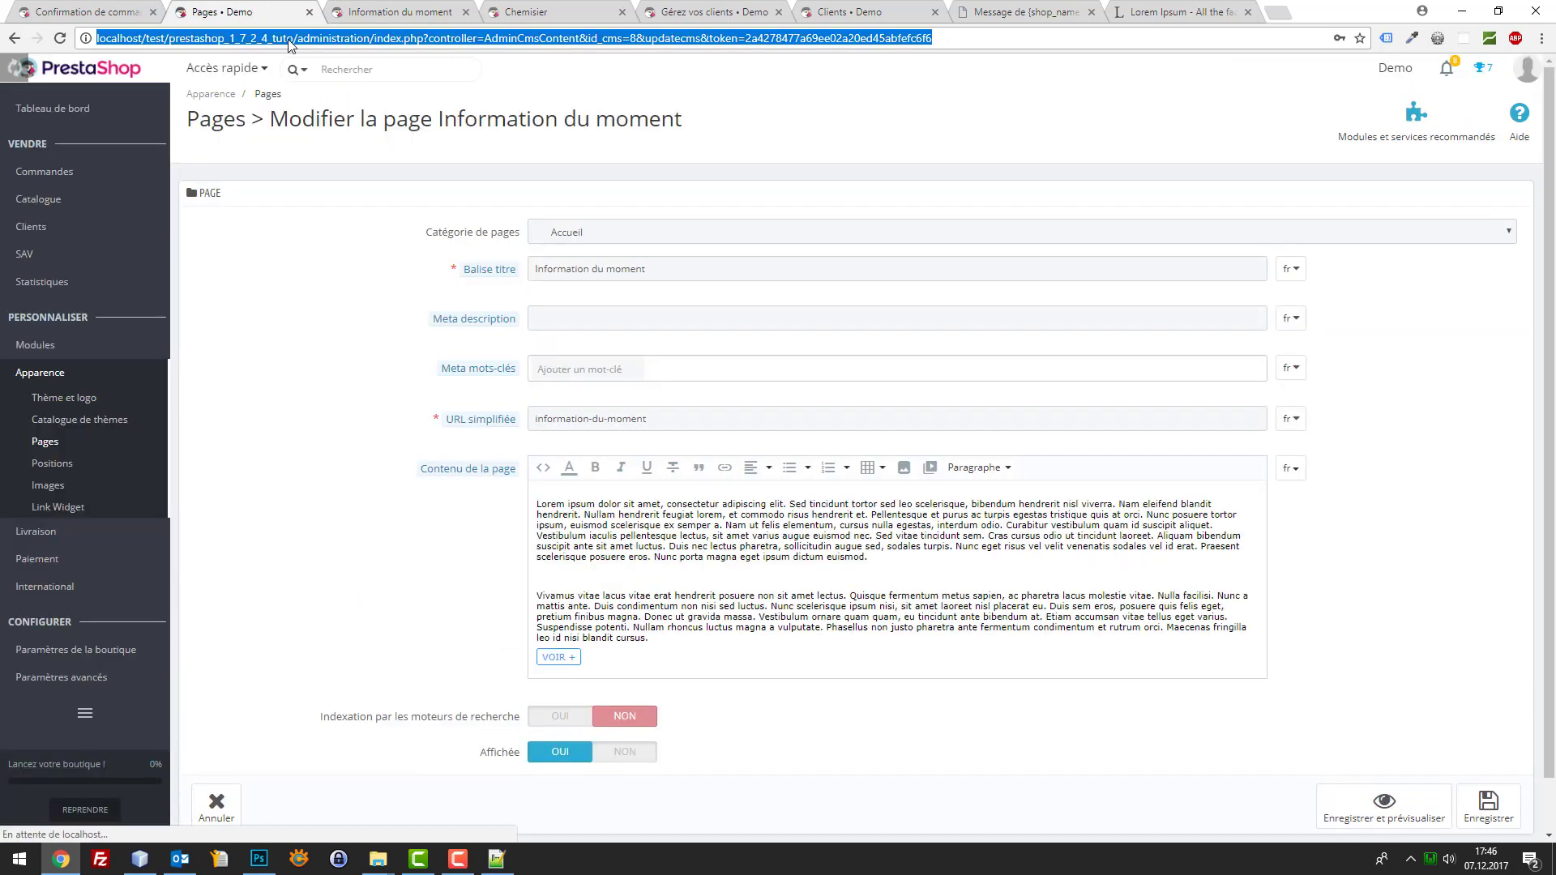
Open the T-shirt délavé à manches courtes product page and copy its address
{"action": "left_click", "coordinate": [61, 12]}
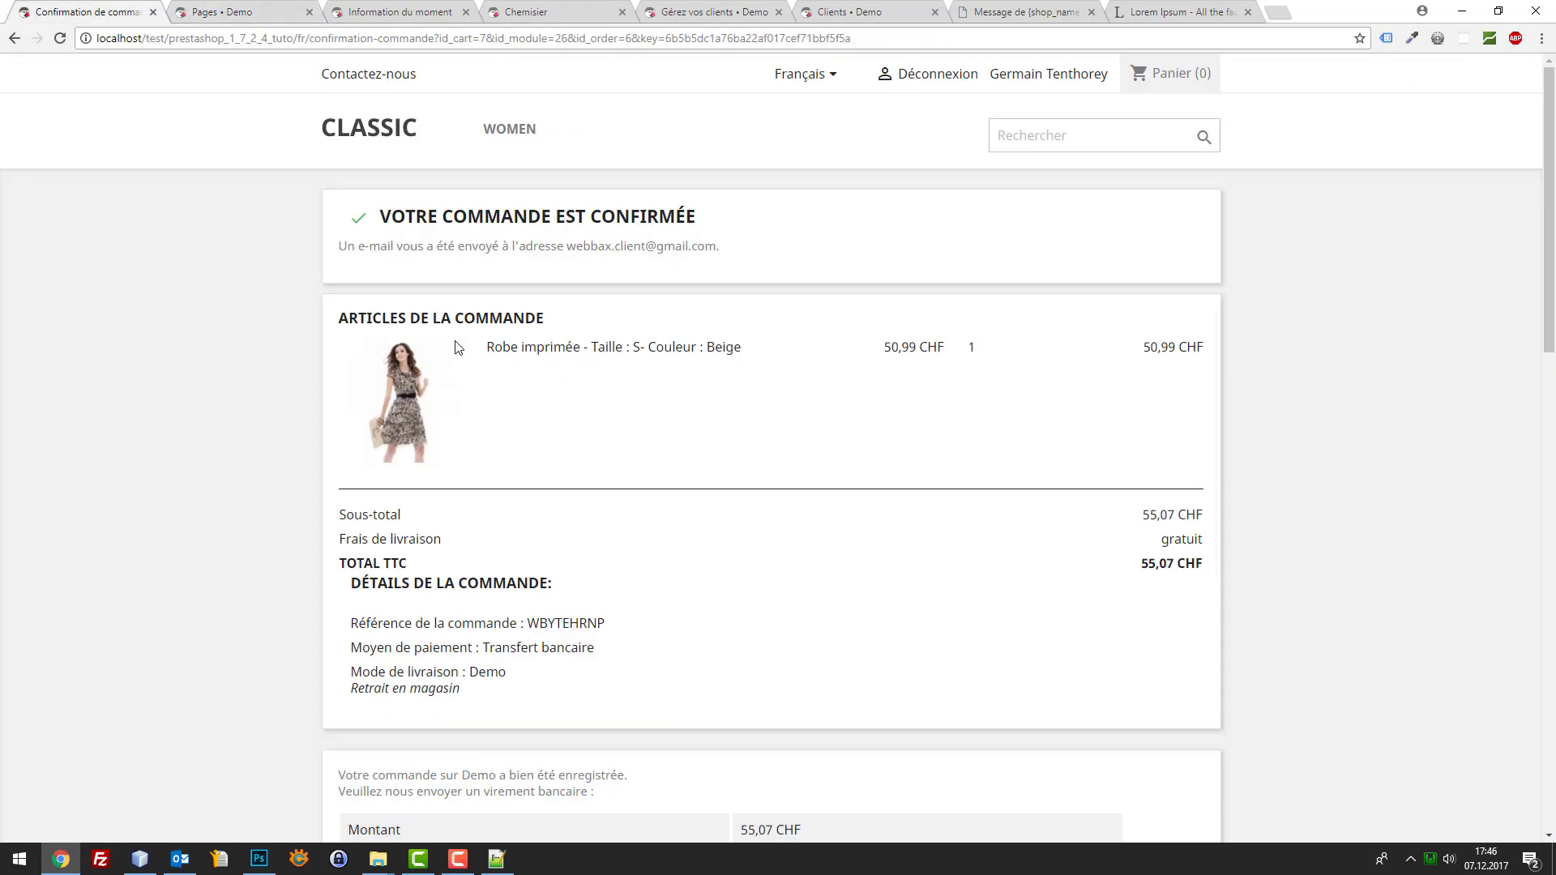
{"action": "left_click", "coordinate": [510, 128]}
{"action": "scroll", "coordinate": [677, 439], "scroll_direction": "down", "scroll_amount": 1}
{"action": "left_click", "coordinate": [676, 438]}
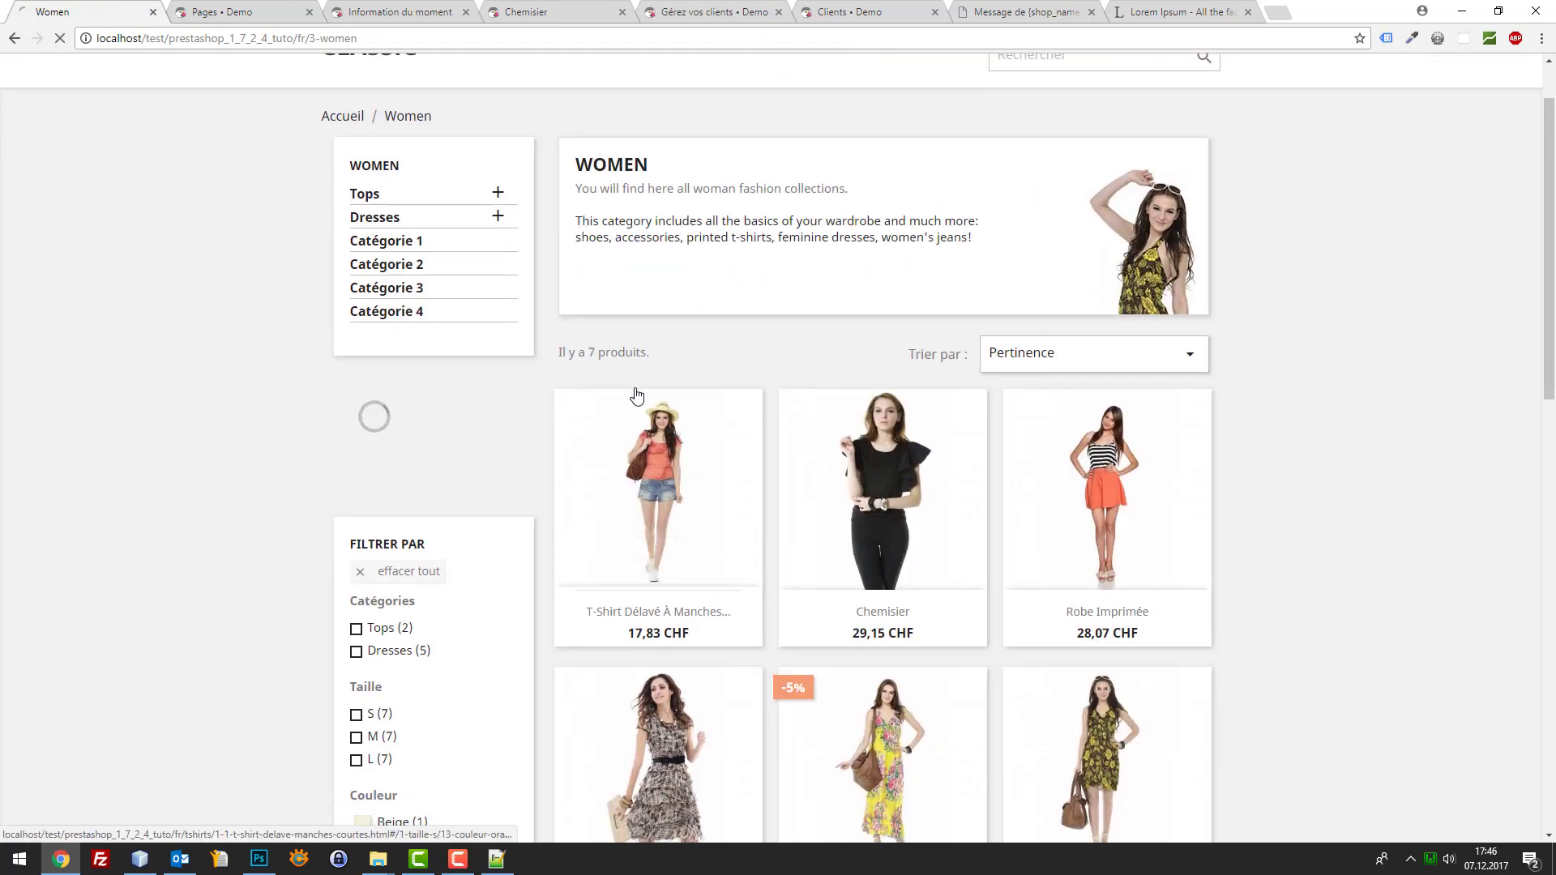
{"action": "left_click", "coordinate": [522, 38]}
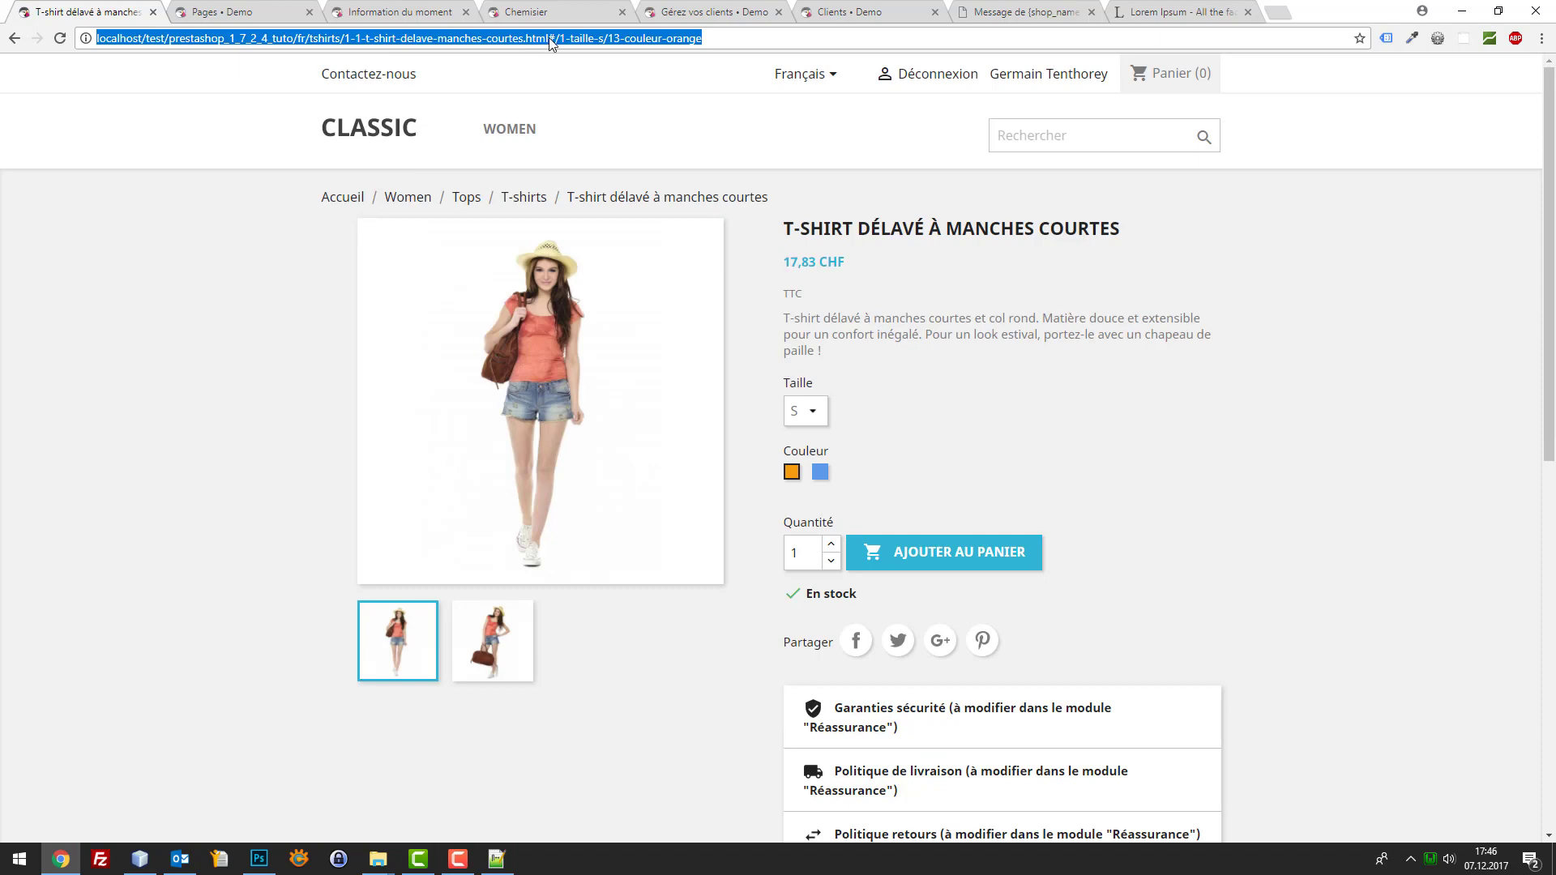
{"action": "left_click", "coordinate": [549, 38]}
{"action": "left_click_drag", "start_coordinate": [557, 38], "coordinate": [94, 38]}
Paste the T-shirt URL as the VOIR + link target and save the page
{"action": "left_click", "coordinate": [347, 11]}
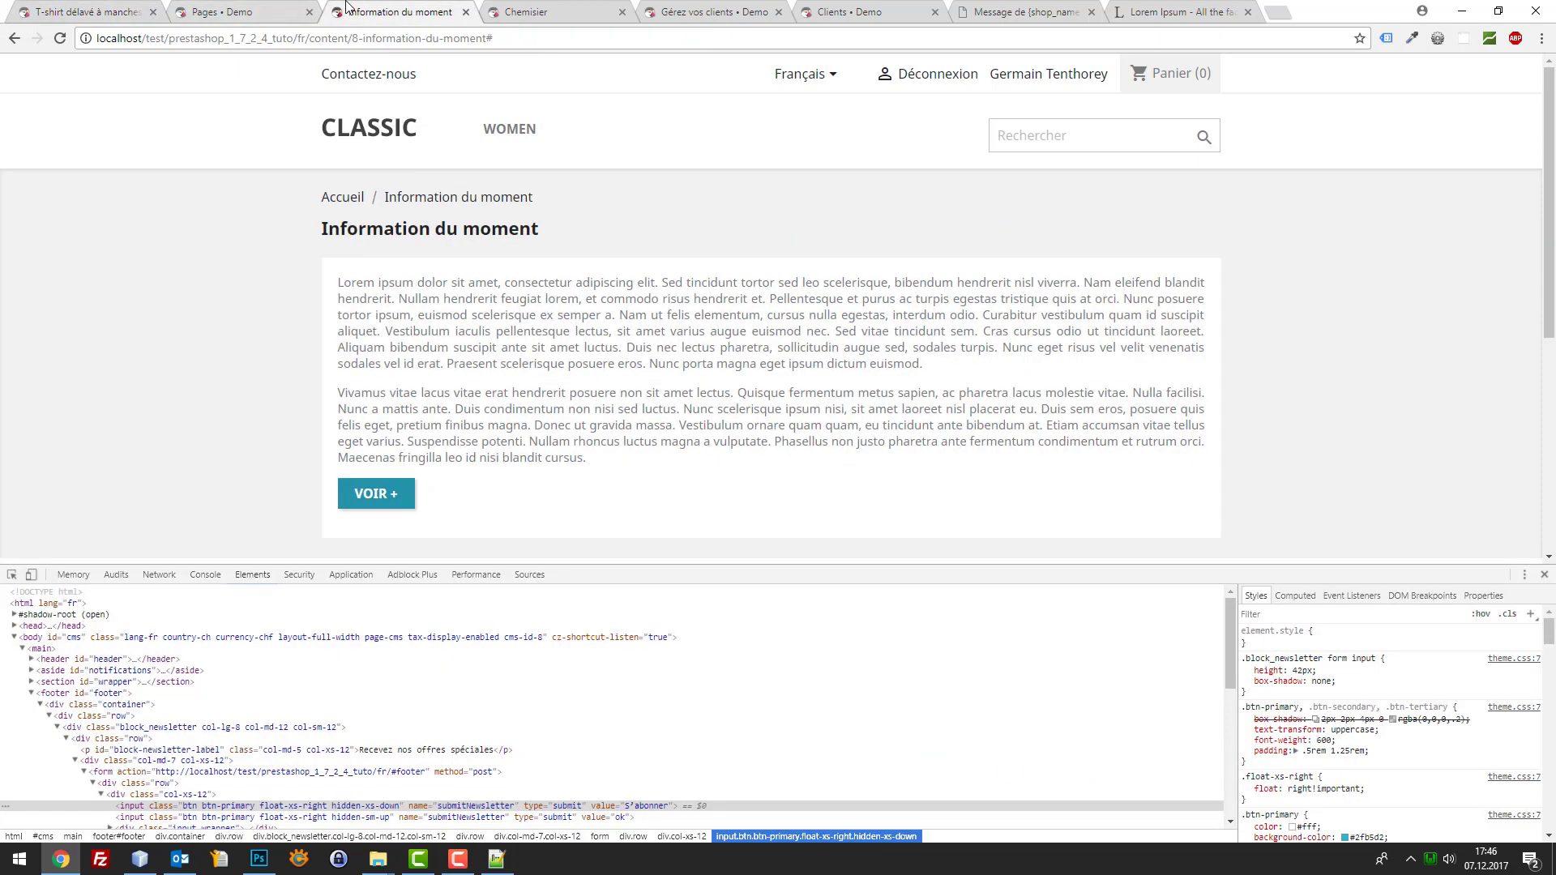
{"action": "left_click", "coordinate": [283, 10]}
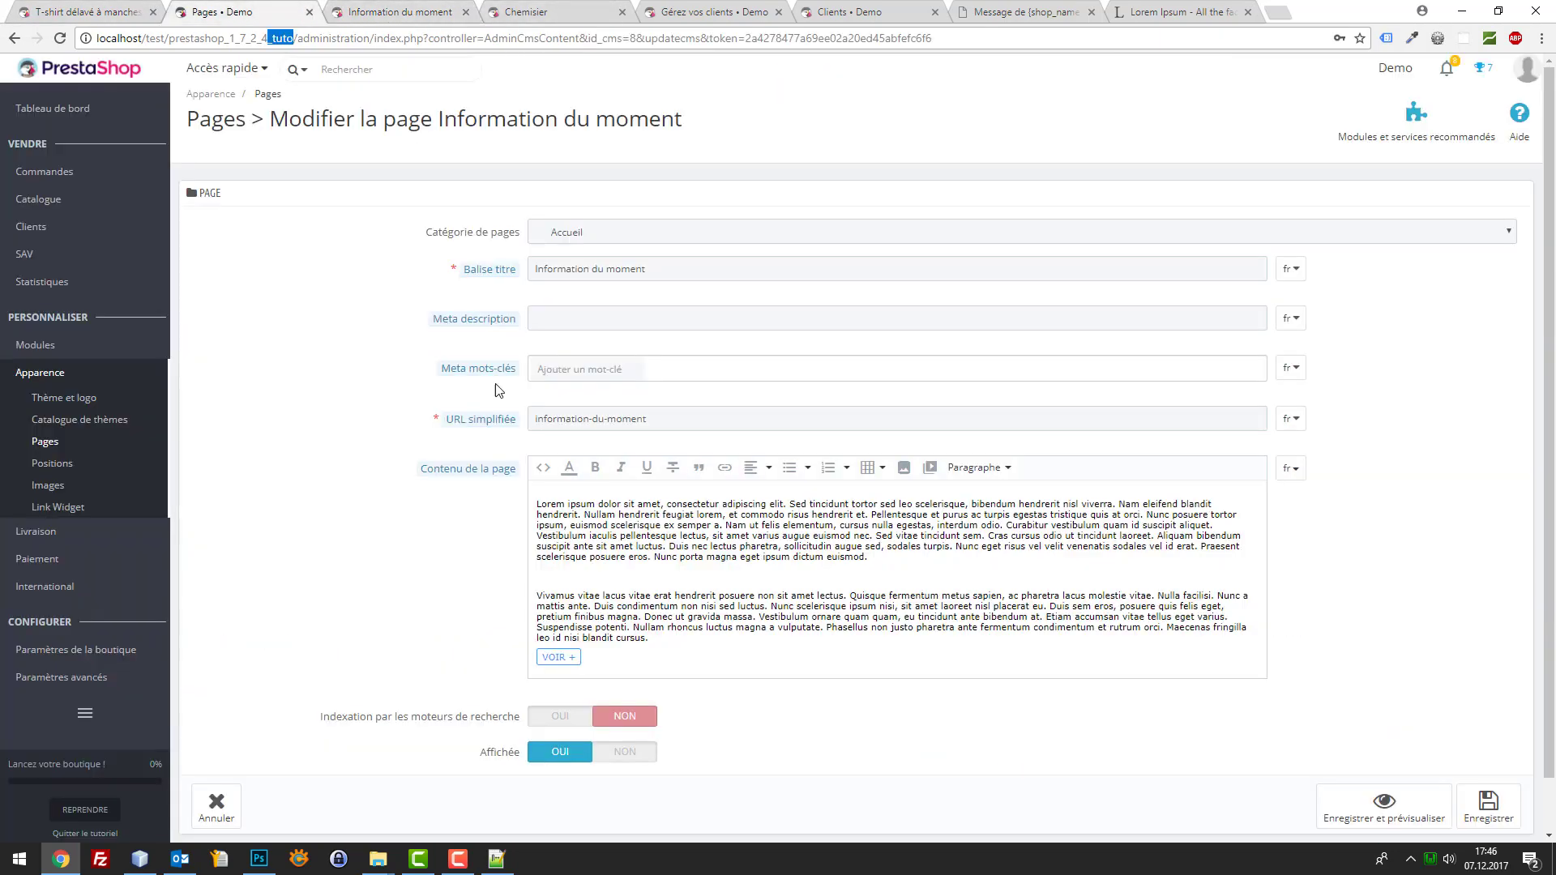
{"action": "left_click", "coordinate": [543, 468]}
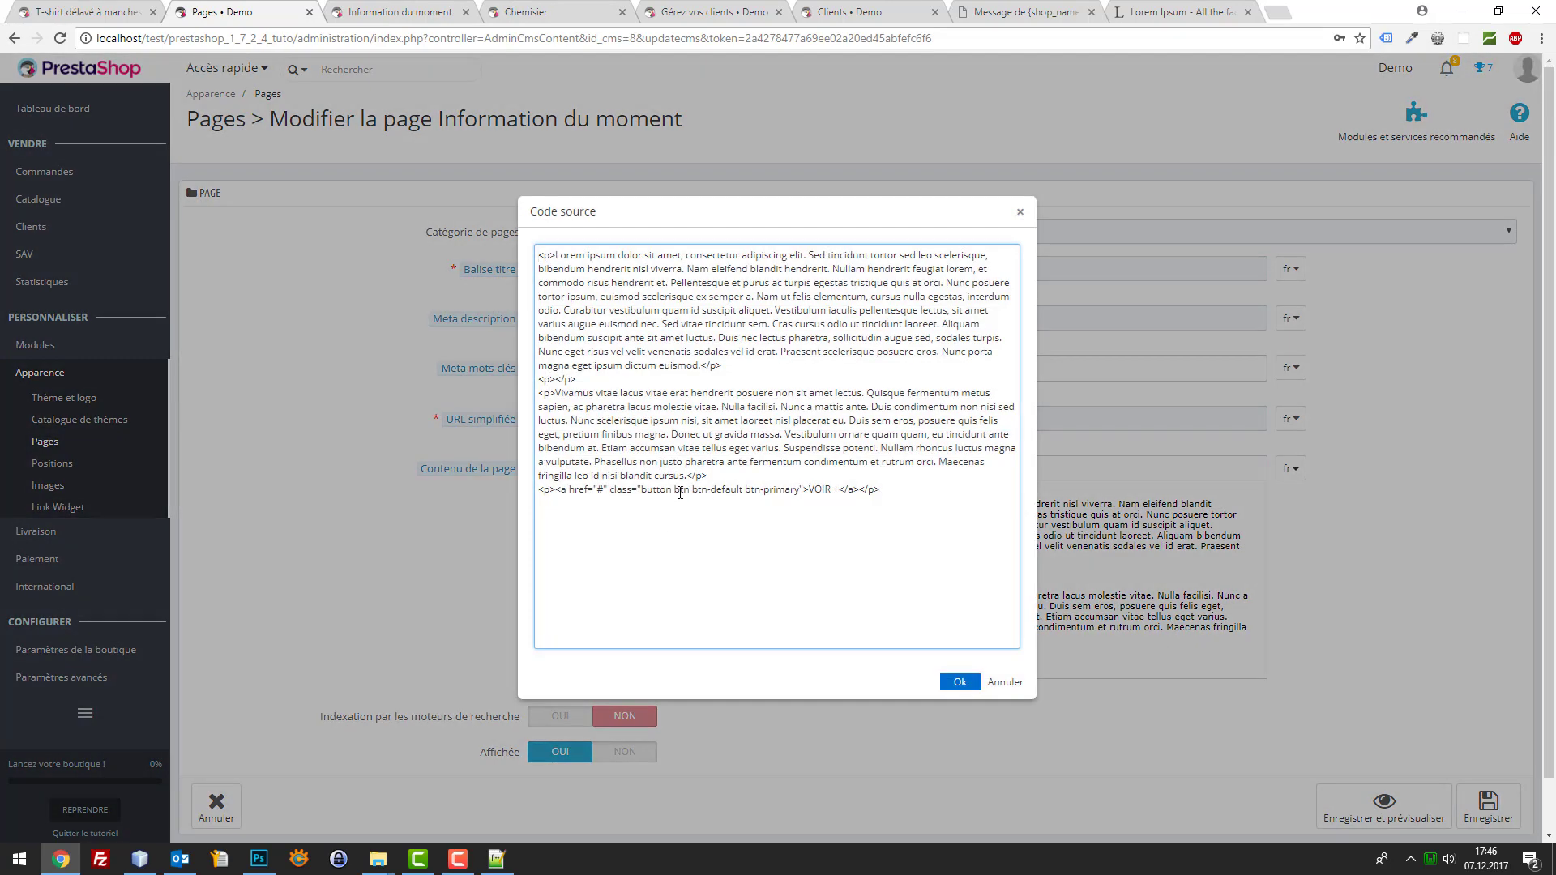
{"action": "type", "text": "http://localhost/test/prestashop_1_7_2_4_tuto/fr/tshirts/1-1-t-shirt-delave-manches-courtes.html"}
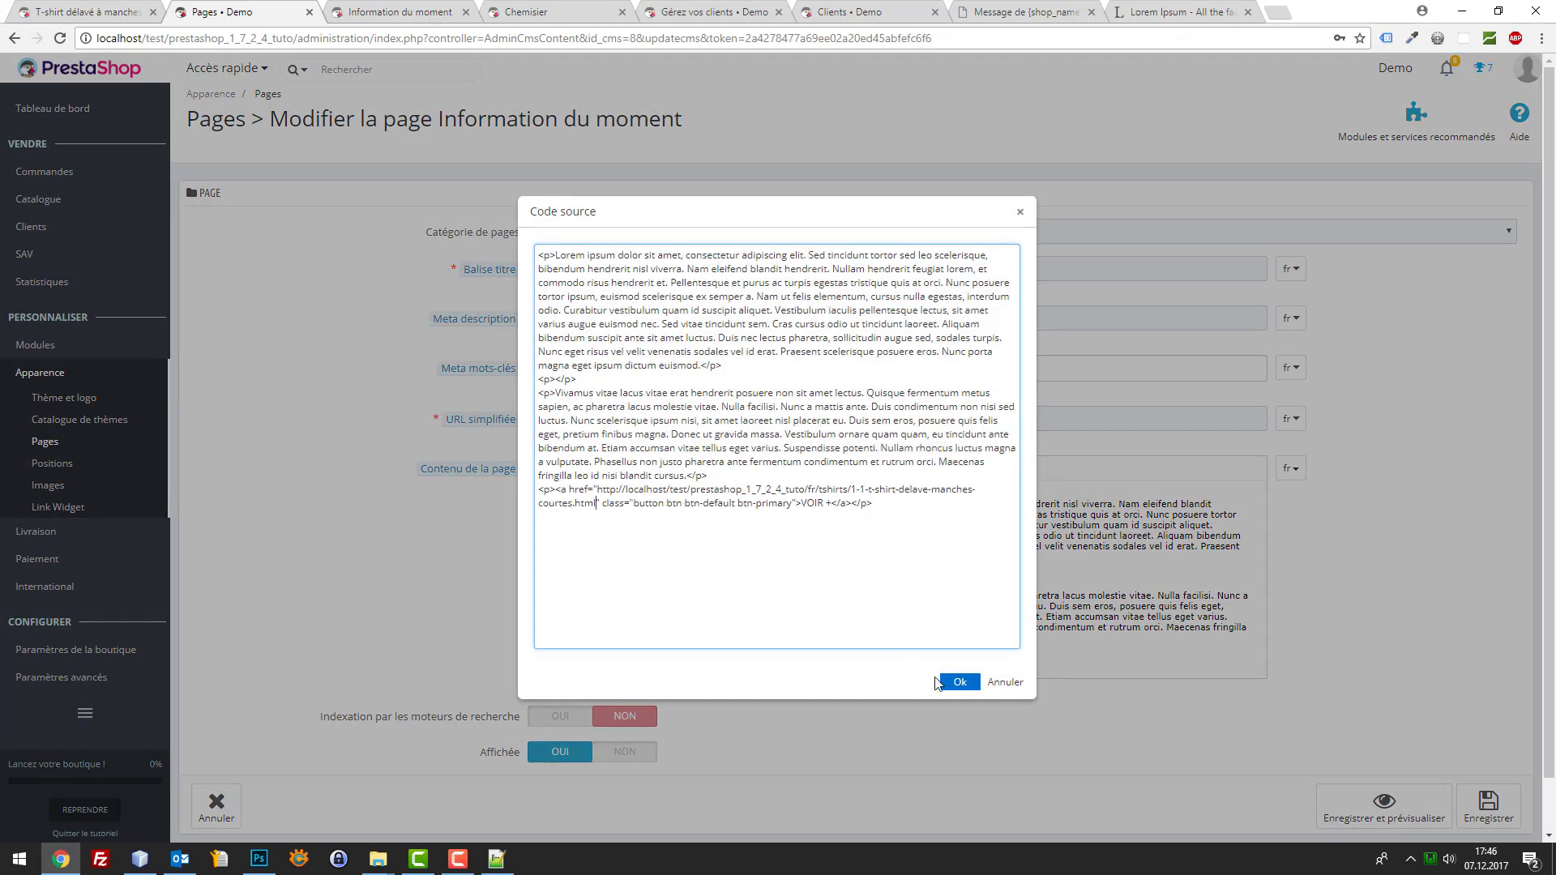
{"action": "left_click", "coordinate": [961, 683]}
{"action": "left_click", "coordinate": [1488, 803]}
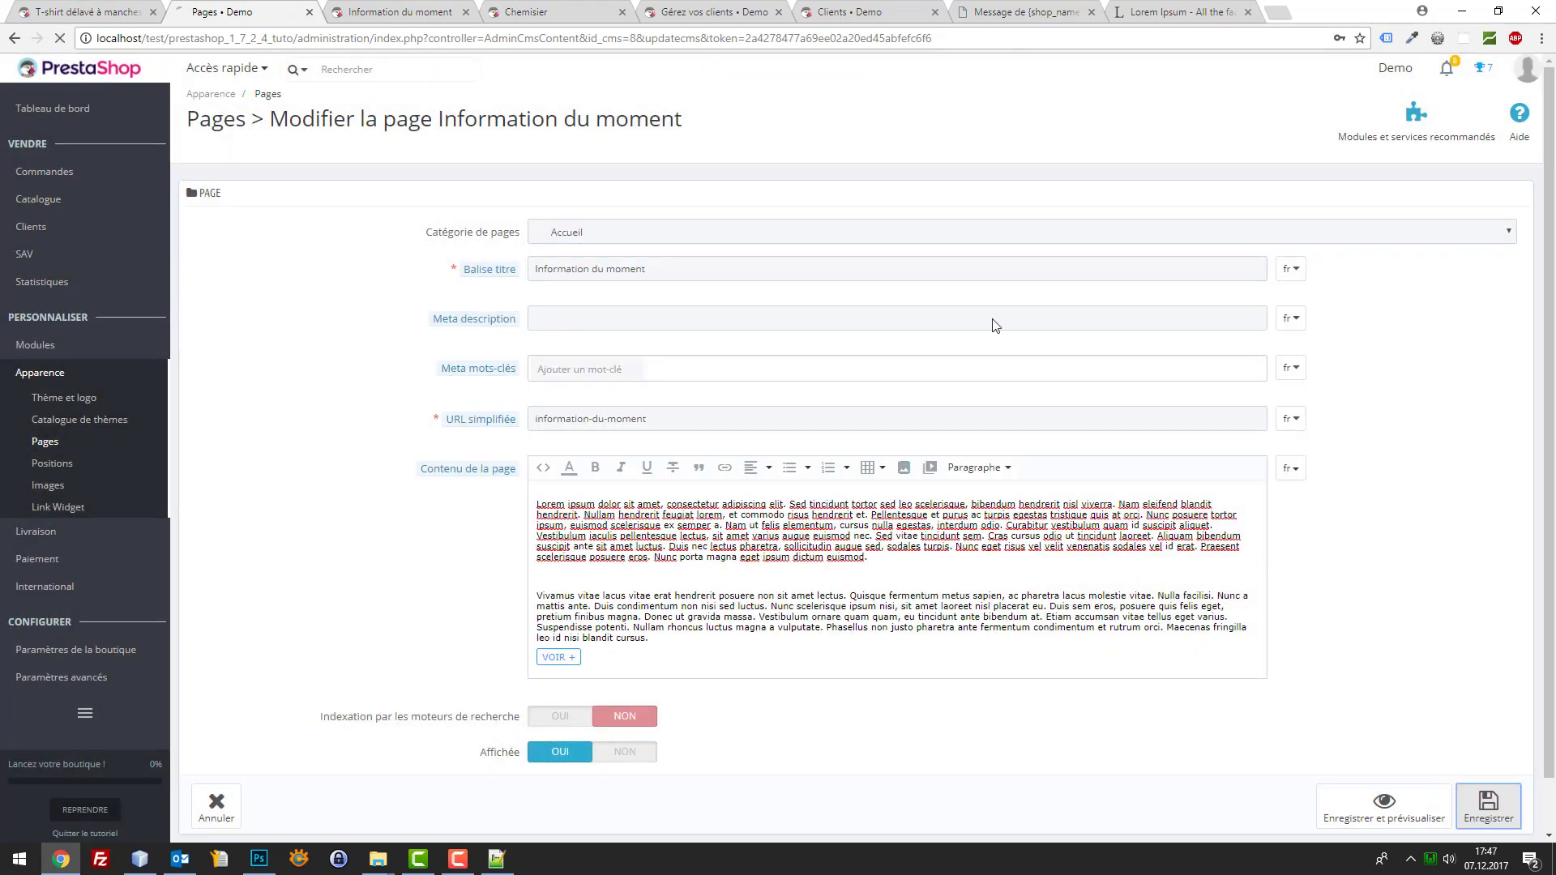
Reload the storefront page and confirm VOIR + opens the T-shirt product
{"action": "left_click", "coordinate": [65, 8]}
{"action": "left_click", "coordinate": [399, 12]}
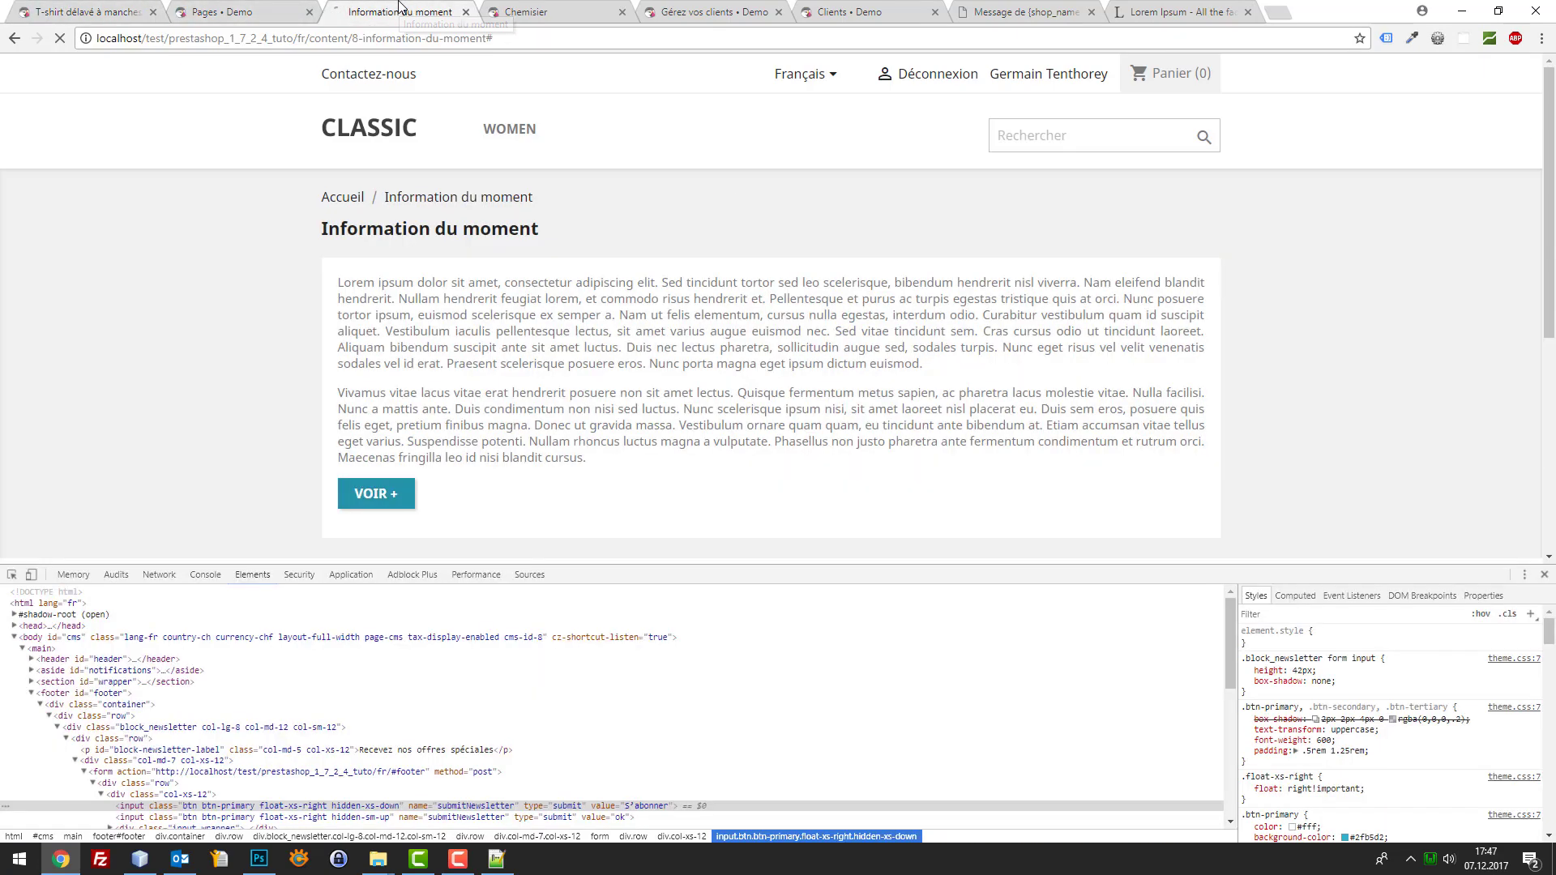
{"action": "key", "text": "F5"}
{"action": "left_click", "coordinate": [395, 496]}
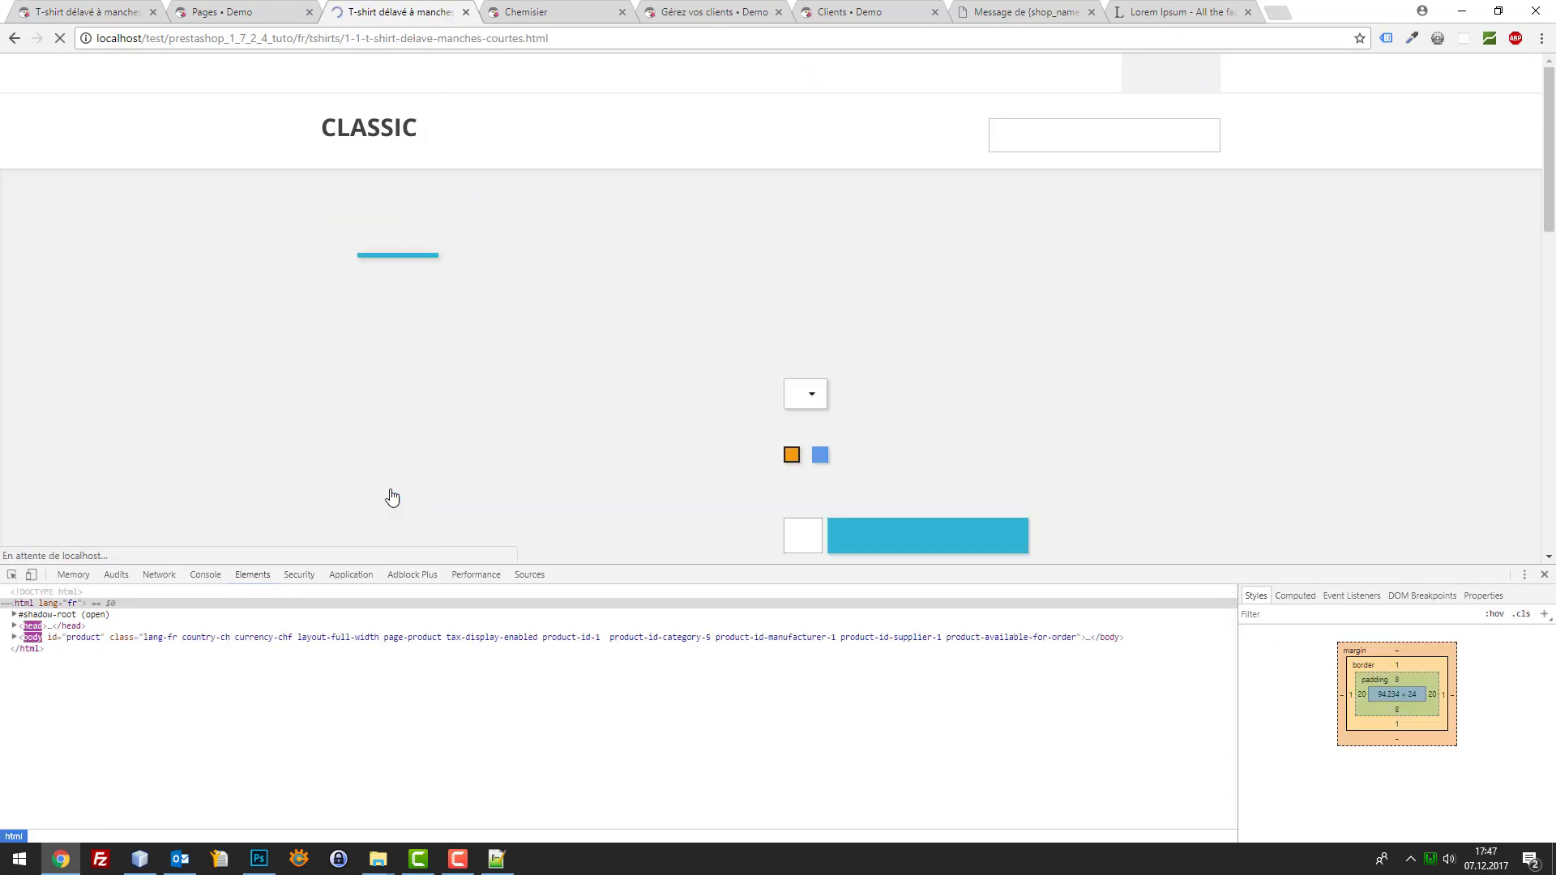
{"action": "left_click", "coordinate": [15, 38]}
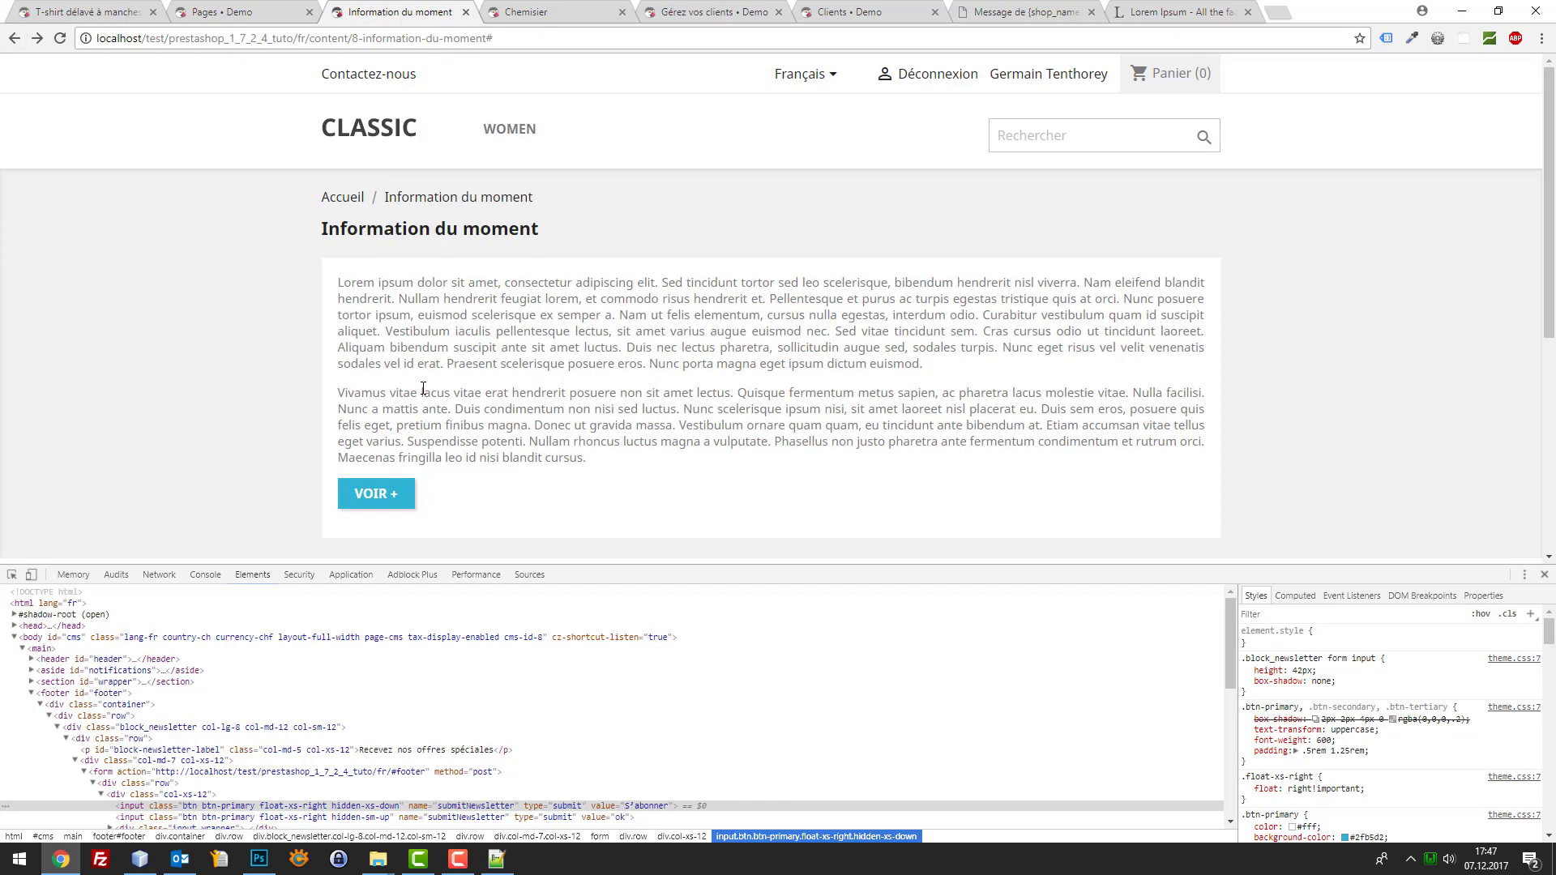
Reopen the page's HTML source and select all of it
{"action": "left_click", "coordinate": [235, 11]}
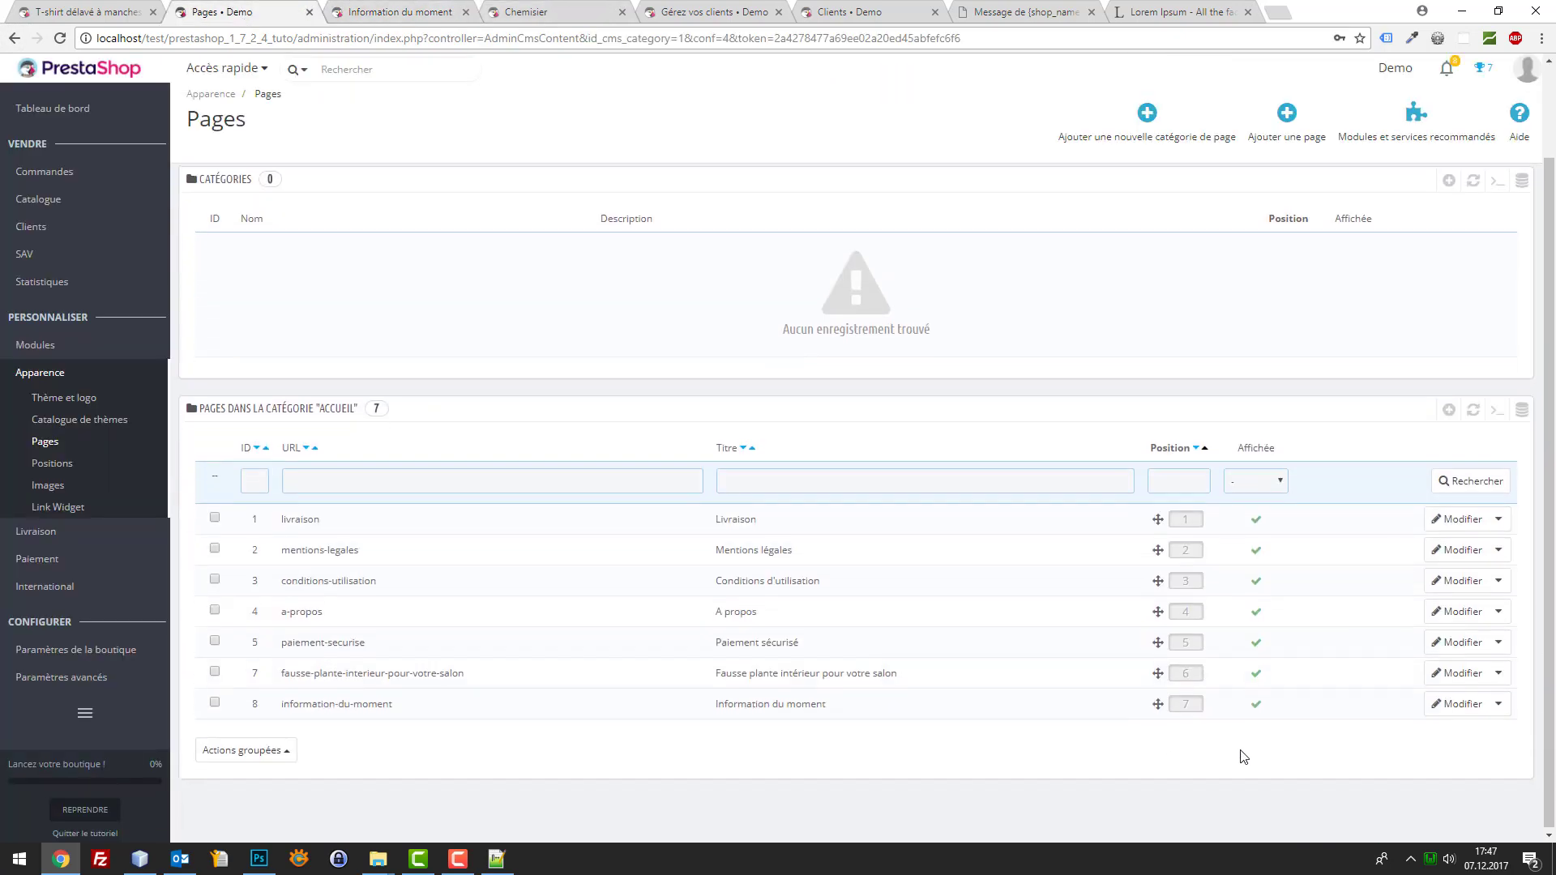
{"action": "left_click", "coordinate": [1440, 711]}
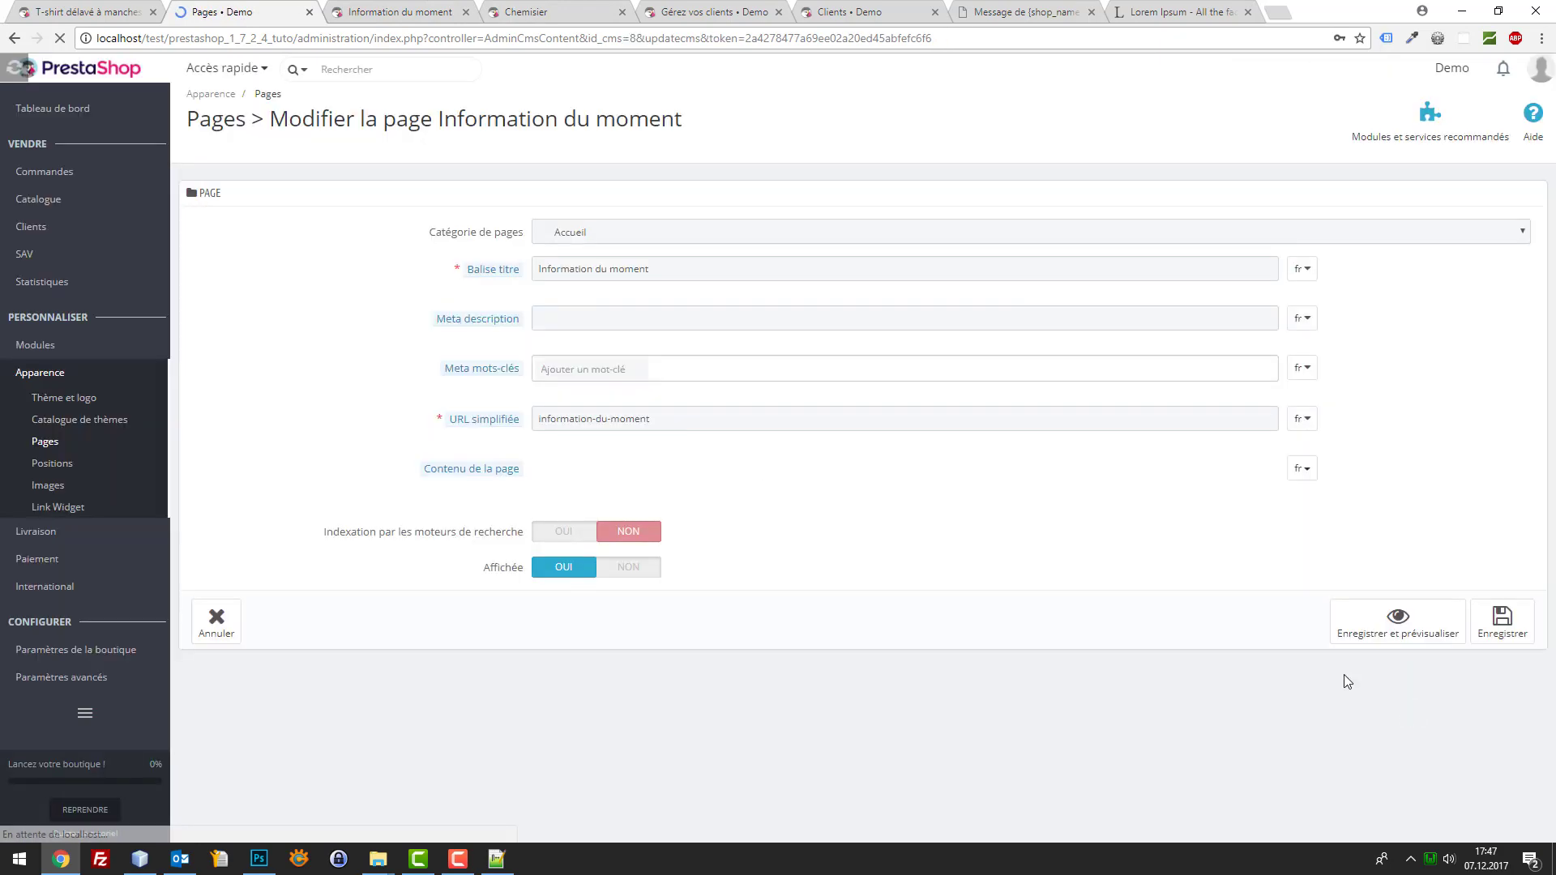
{"action": "left_click", "coordinate": [544, 469]}
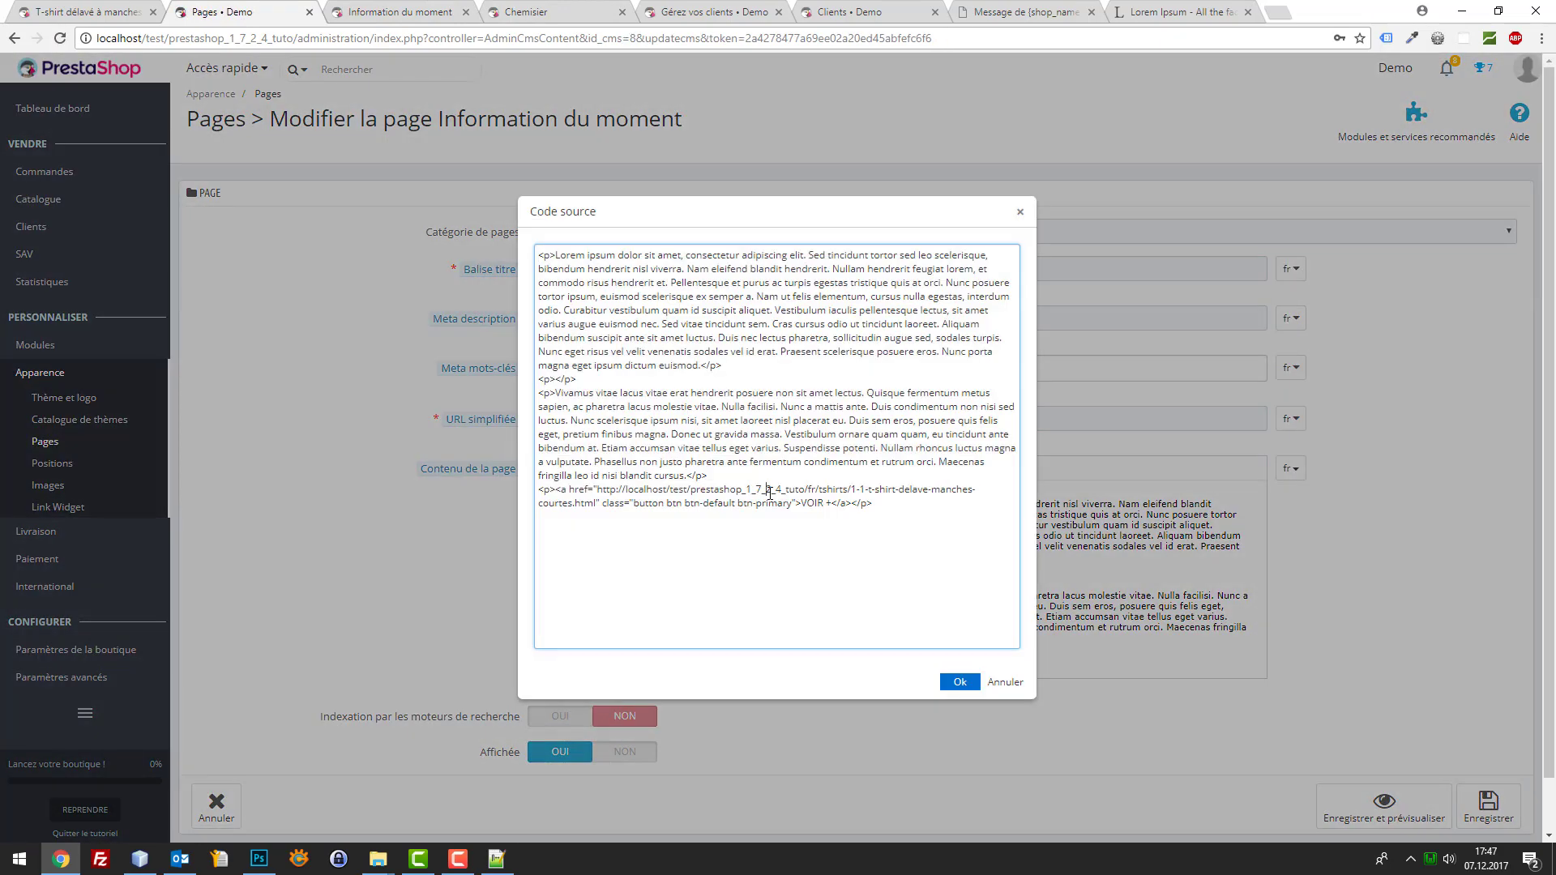
{"action": "key", "text": "ctrl+a"}
{"action": "key", "text": "ctrl+c"}
{"action": "left_click", "coordinate": [12, 857]}
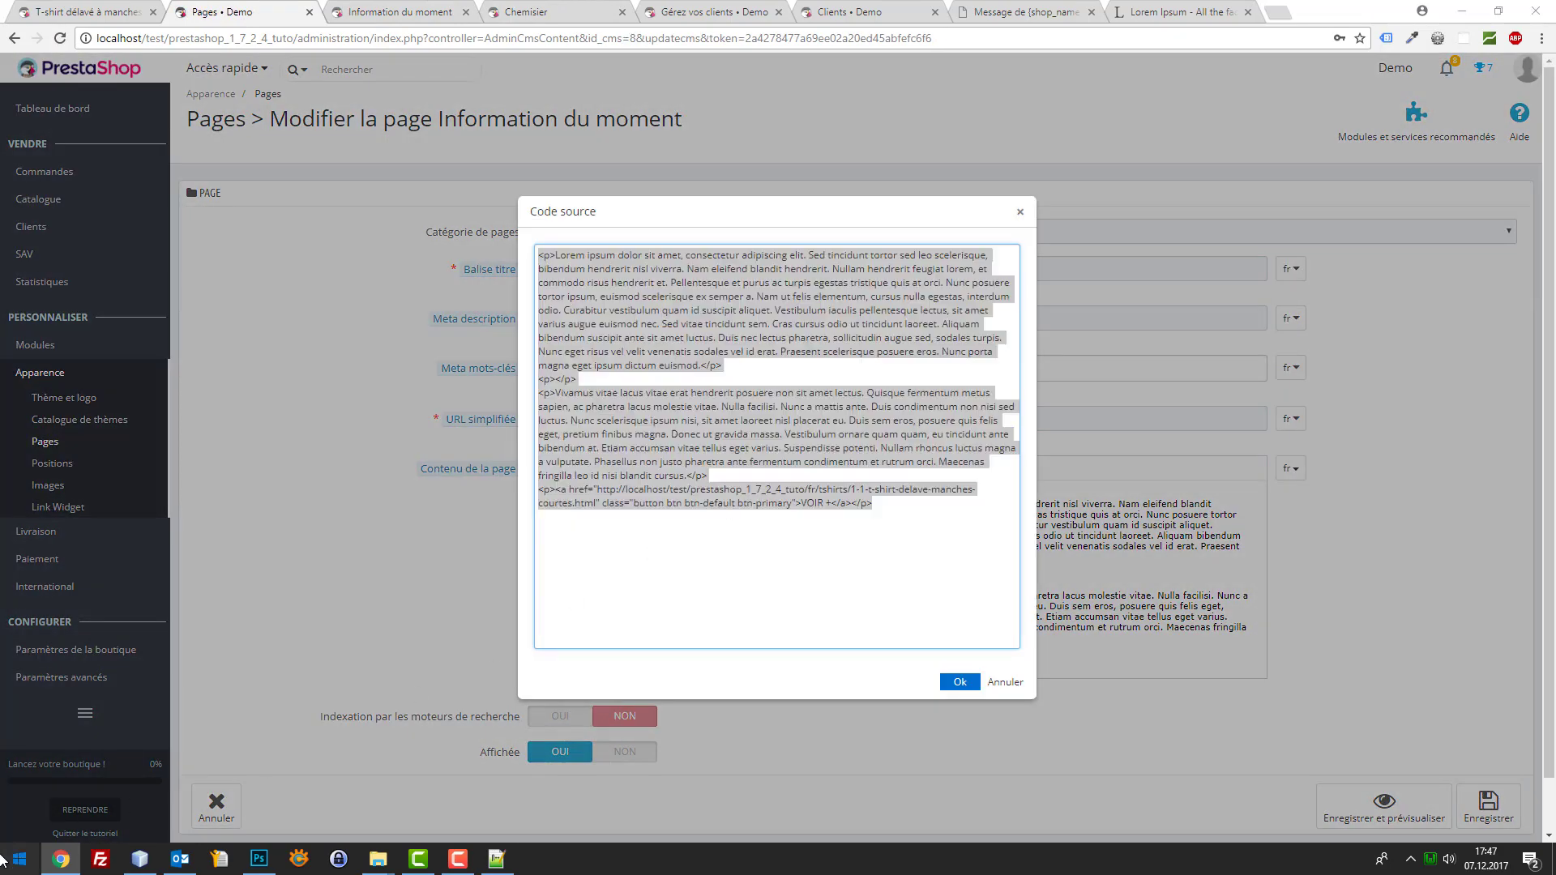
Paste the page HTML into a new Notepad++ document
{"action": "left_click", "coordinate": [497, 859]}
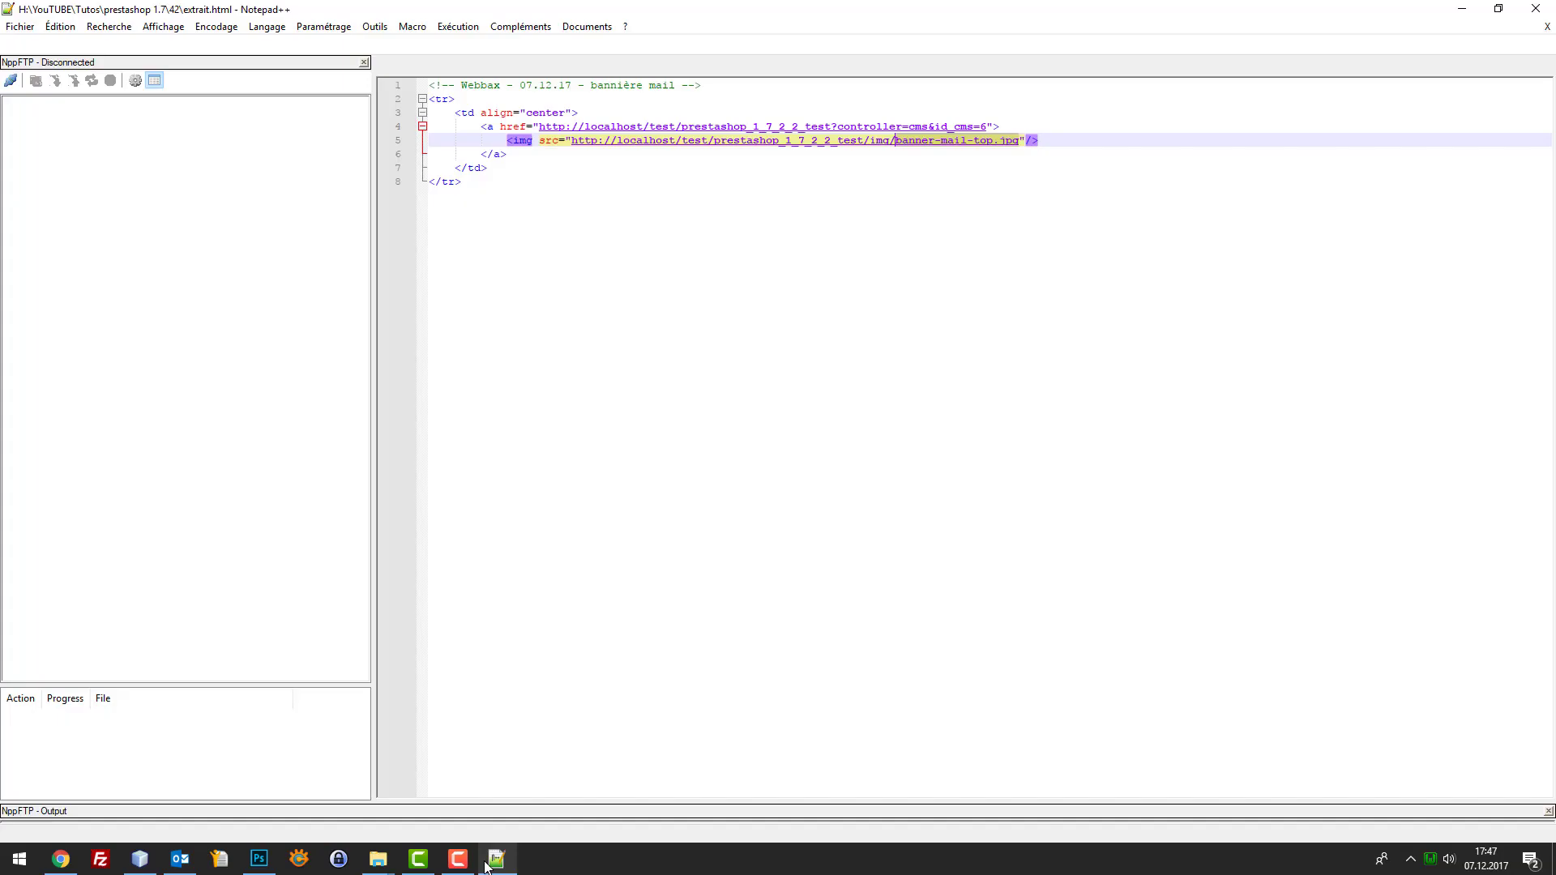
{"action": "left_click", "coordinate": [21, 26]}
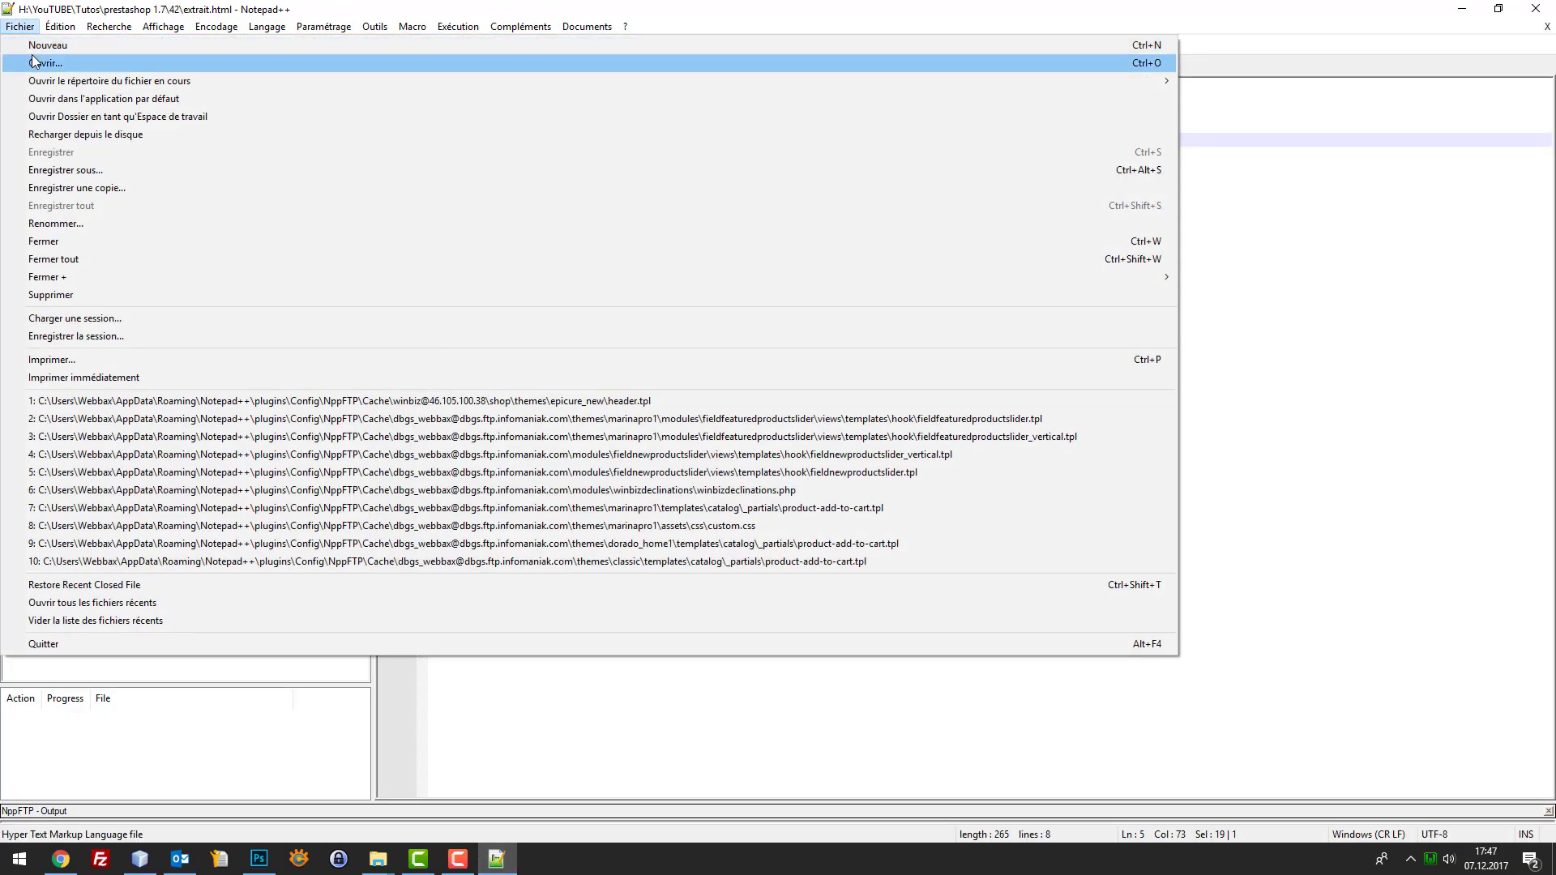
{"action": "left_click", "coordinate": [32, 44]}
{"action": "key", "text": "ctrl+v"}
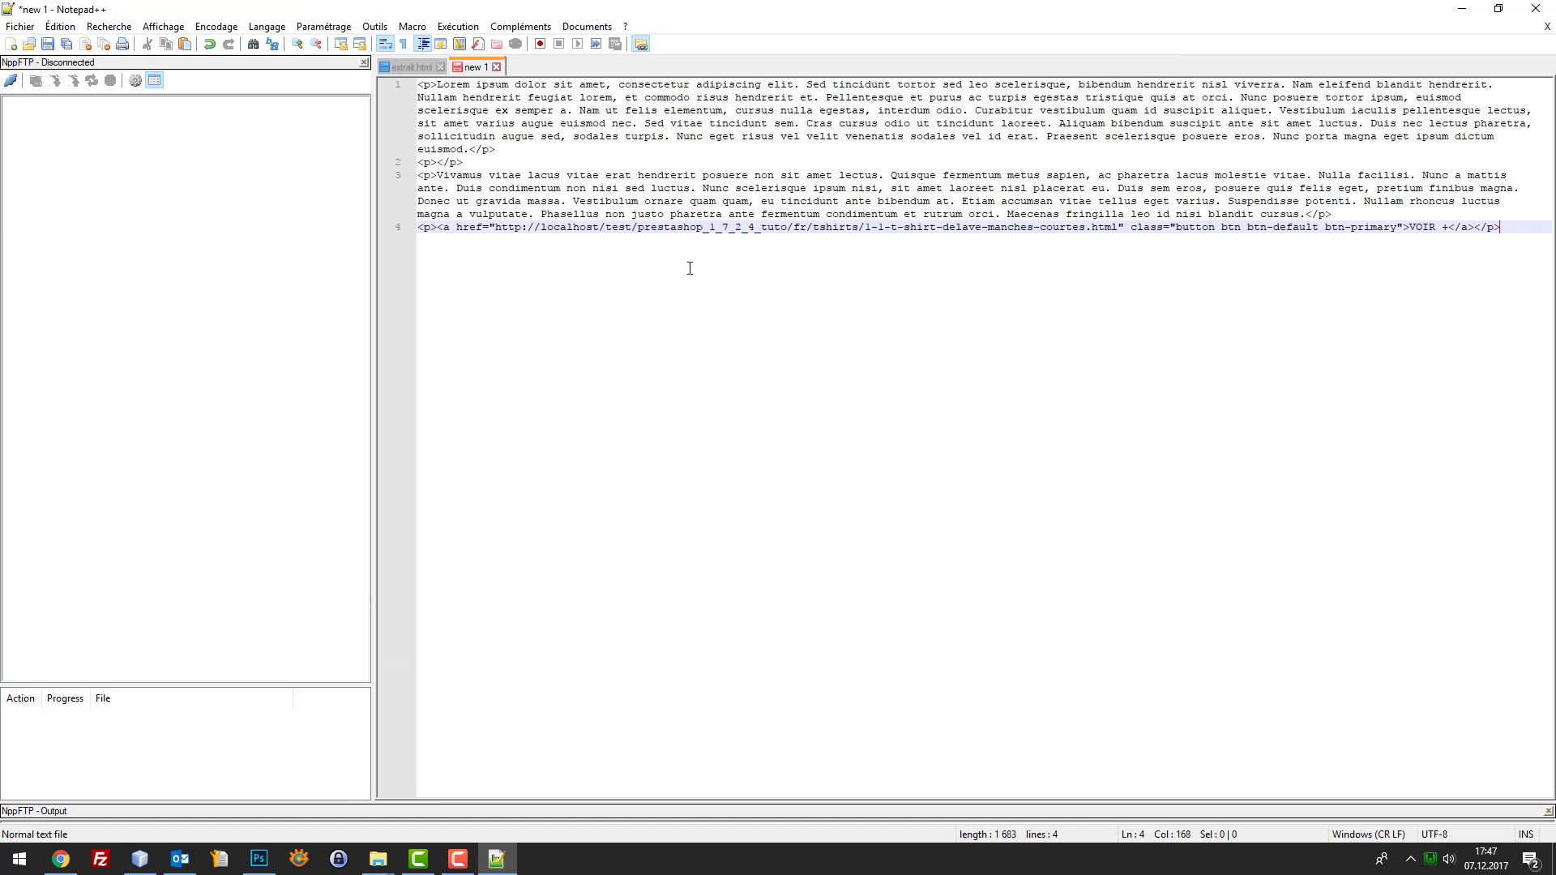
Start saving the document, entering the file name exemple-page-cms
{"action": "key", "text": "ctrl+s"}
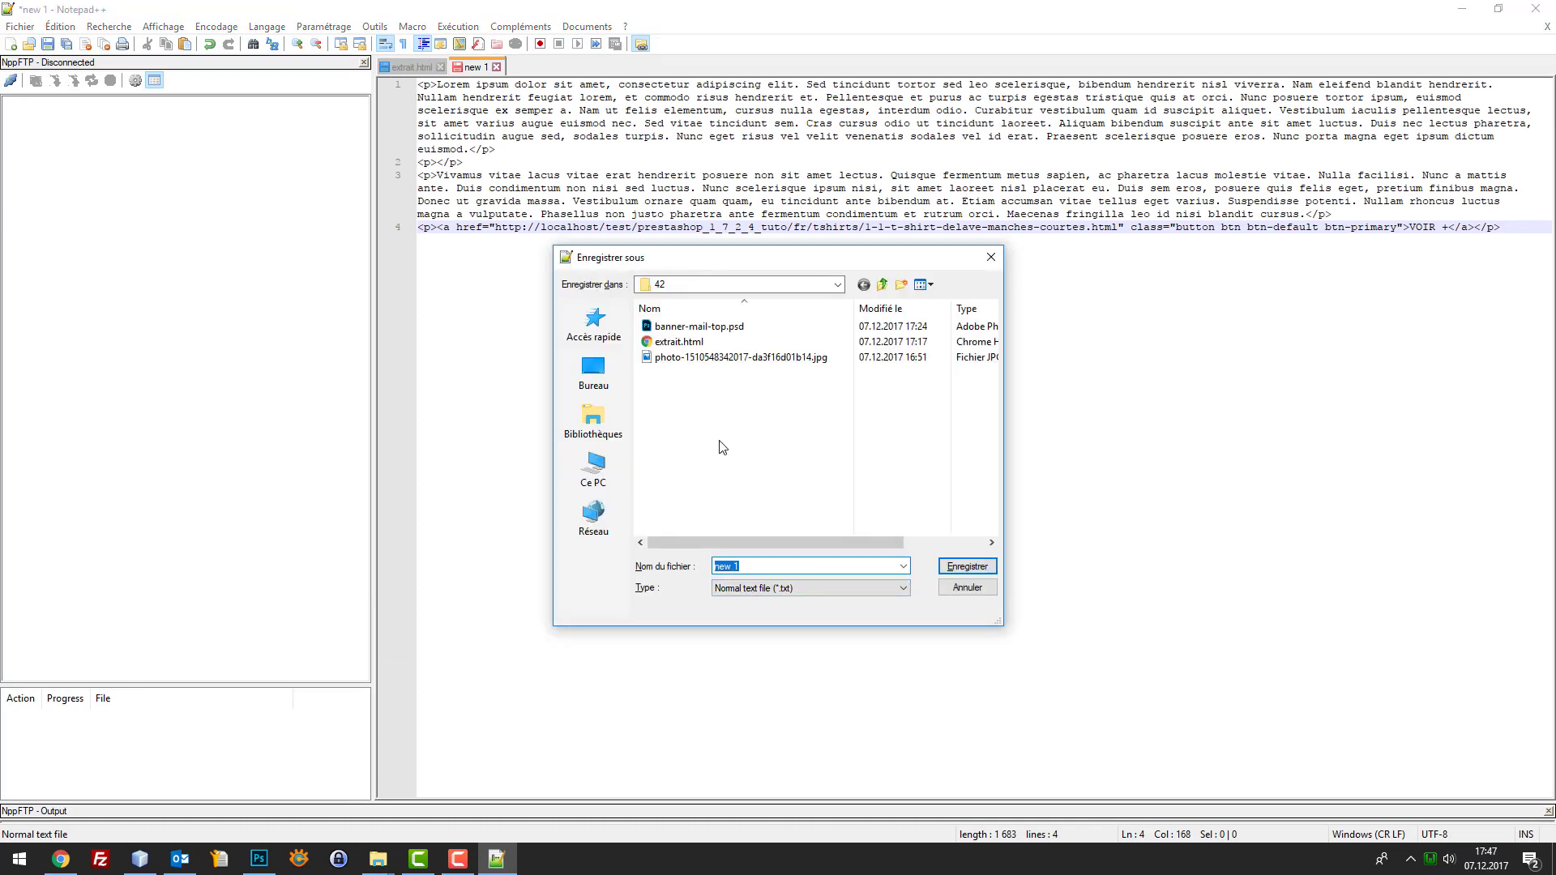
{"action": "type", "text": "samp"}
{"action": "key", "text": "BackSpace"}
{"action": "key", "text": "BackSpace"}
{"action": "key", "text": "BackSpace"}
{"action": "type", "text": "exemple"}
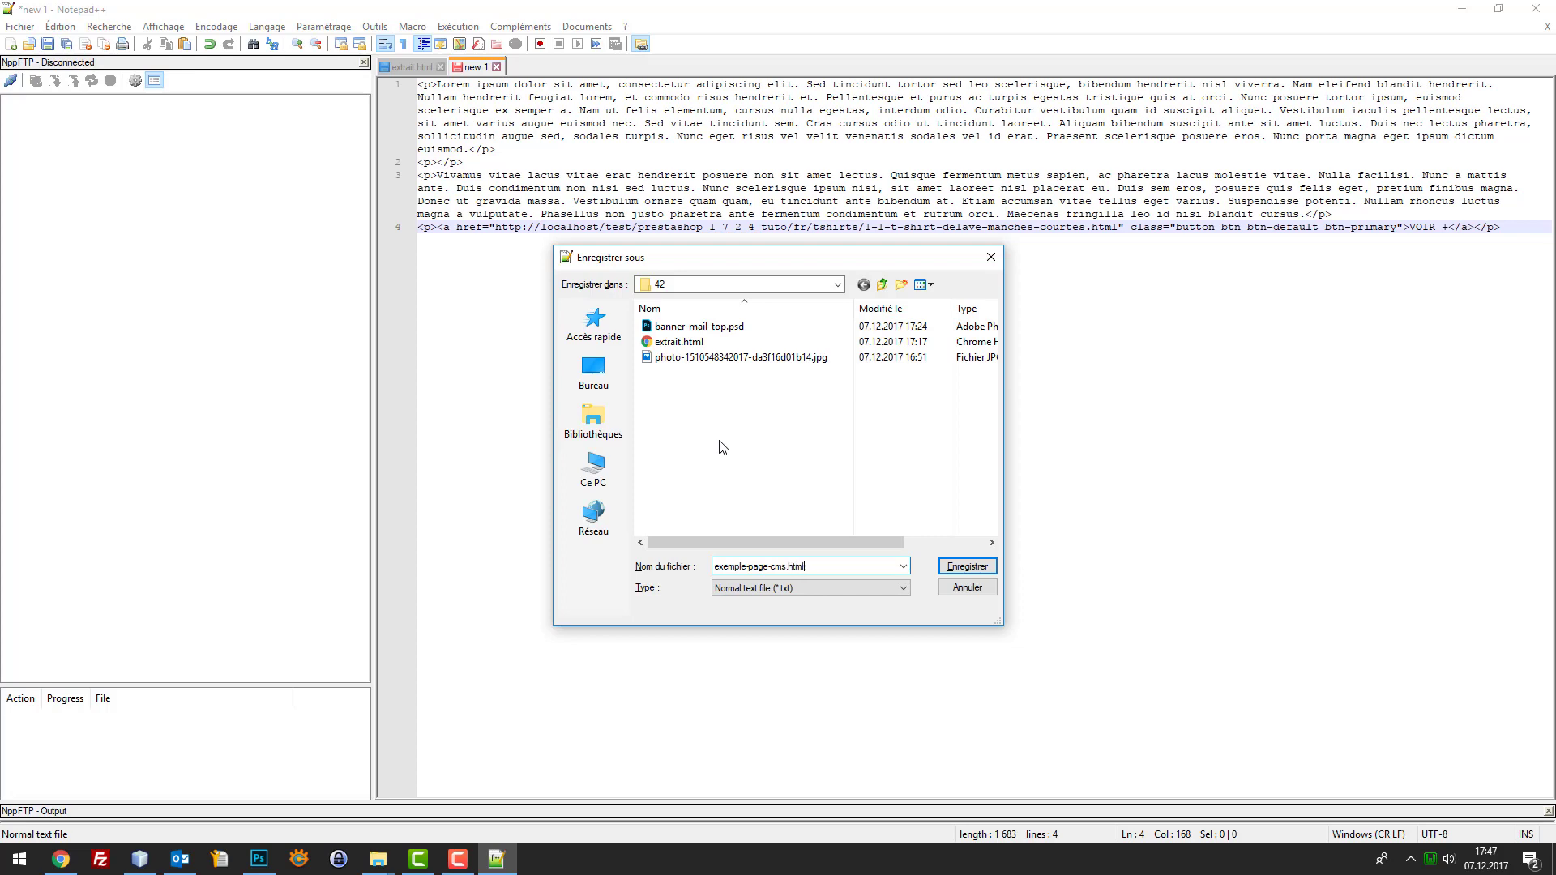
Save the CMS page text as exemple-page-cms.html
{"action": "key", "text": "Return"}
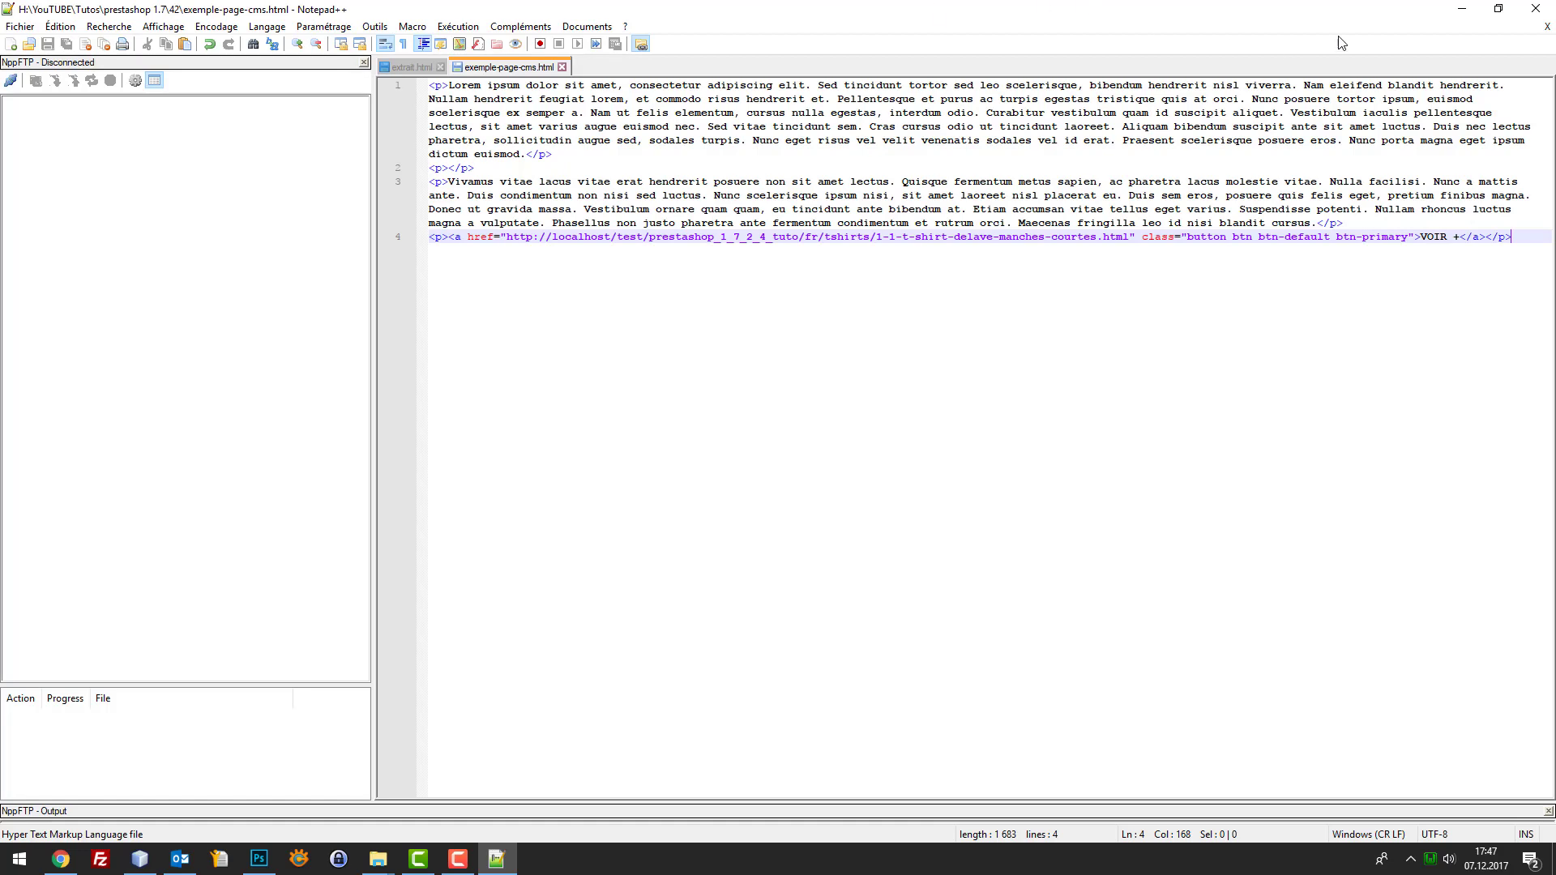
{"action": "left_click", "coordinate": [1461, 8]}
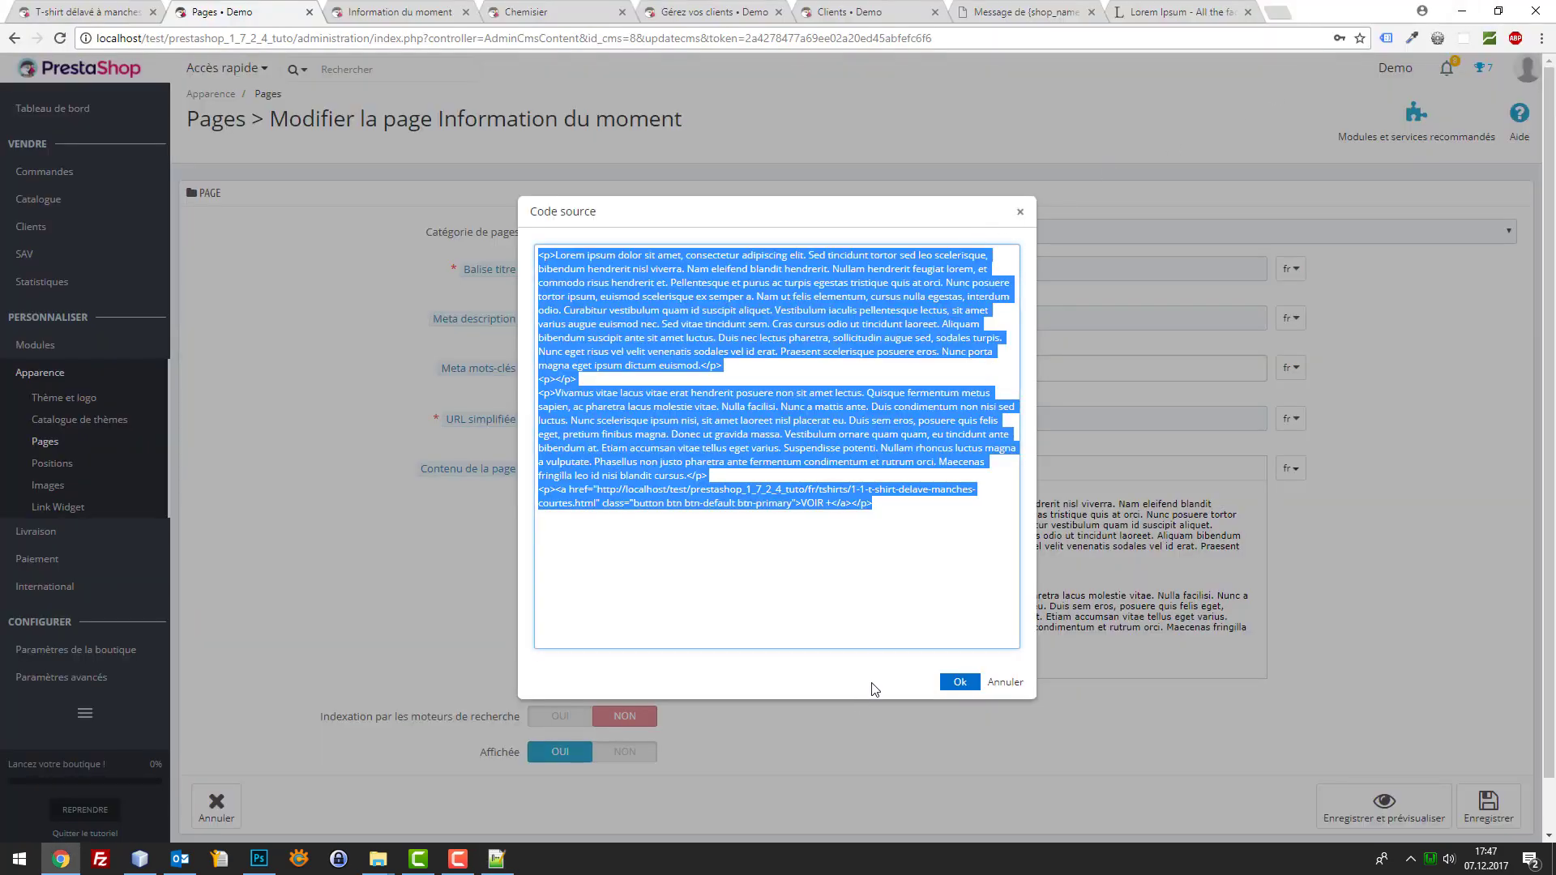
{"action": "left_click", "coordinate": [497, 859]}
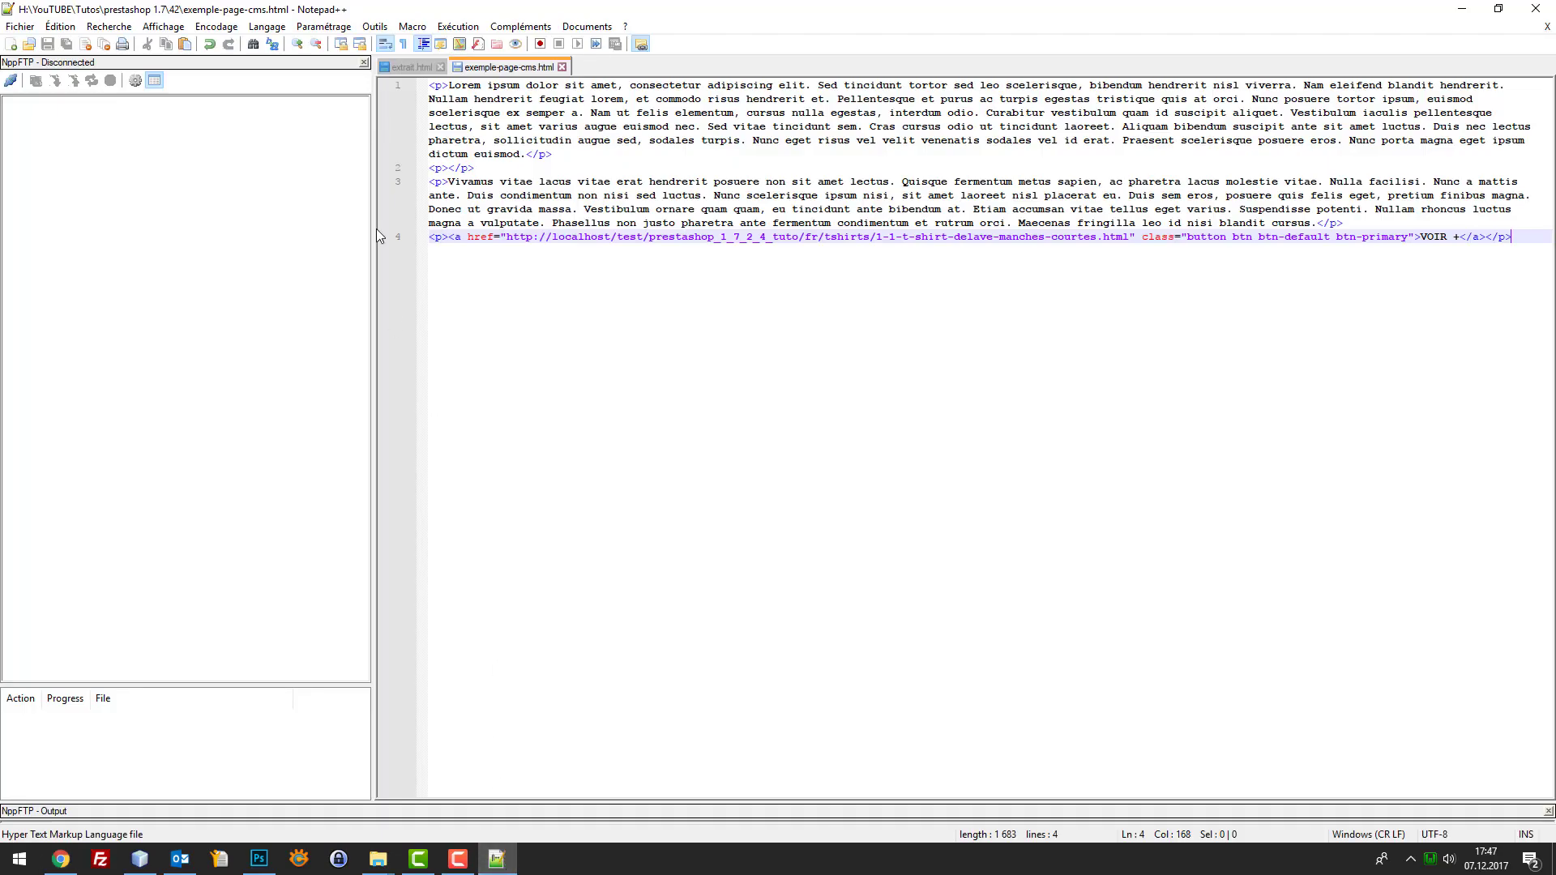
Select the entire banner snippet in extrait.html
{"action": "left_click", "coordinate": [410, 63]}
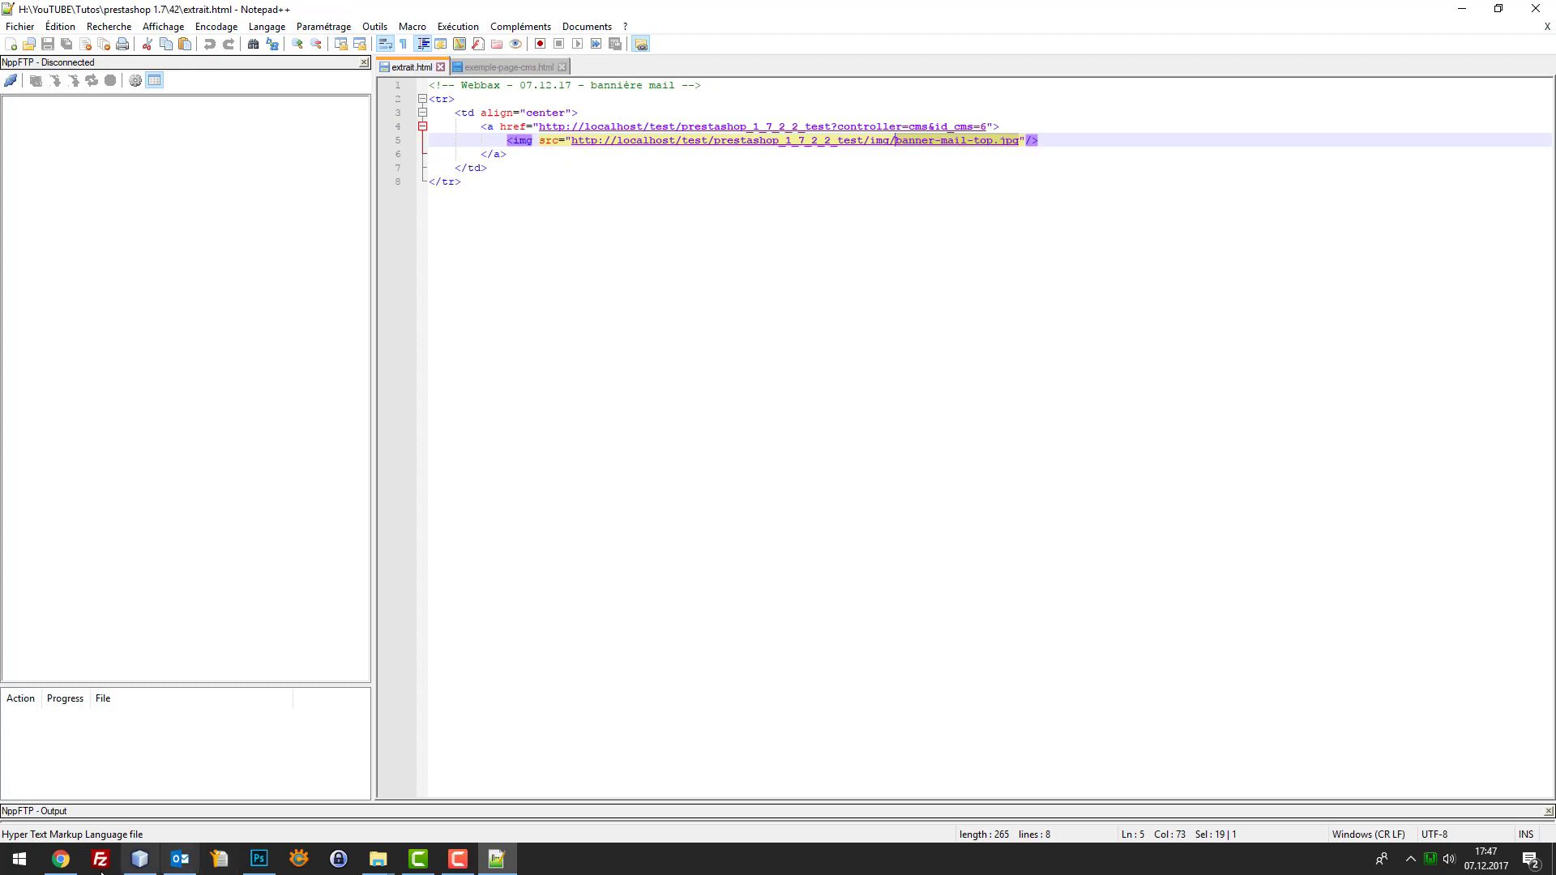
{"action": "mouse_move", "coordinate": [378, 858]}
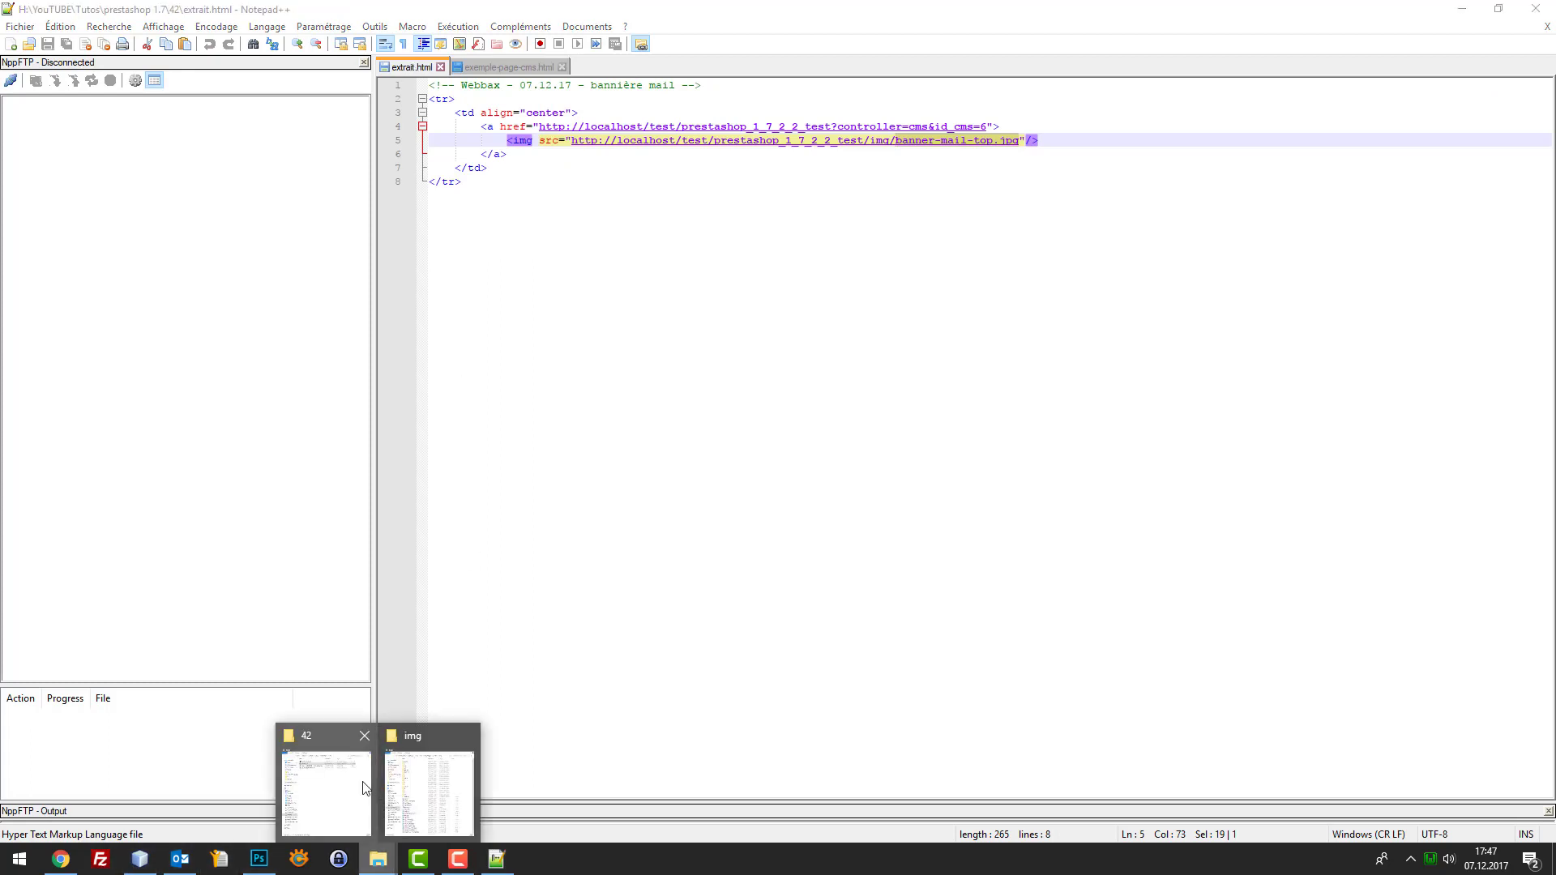
{"action": "left_click", "coordinate": [389, 774]}
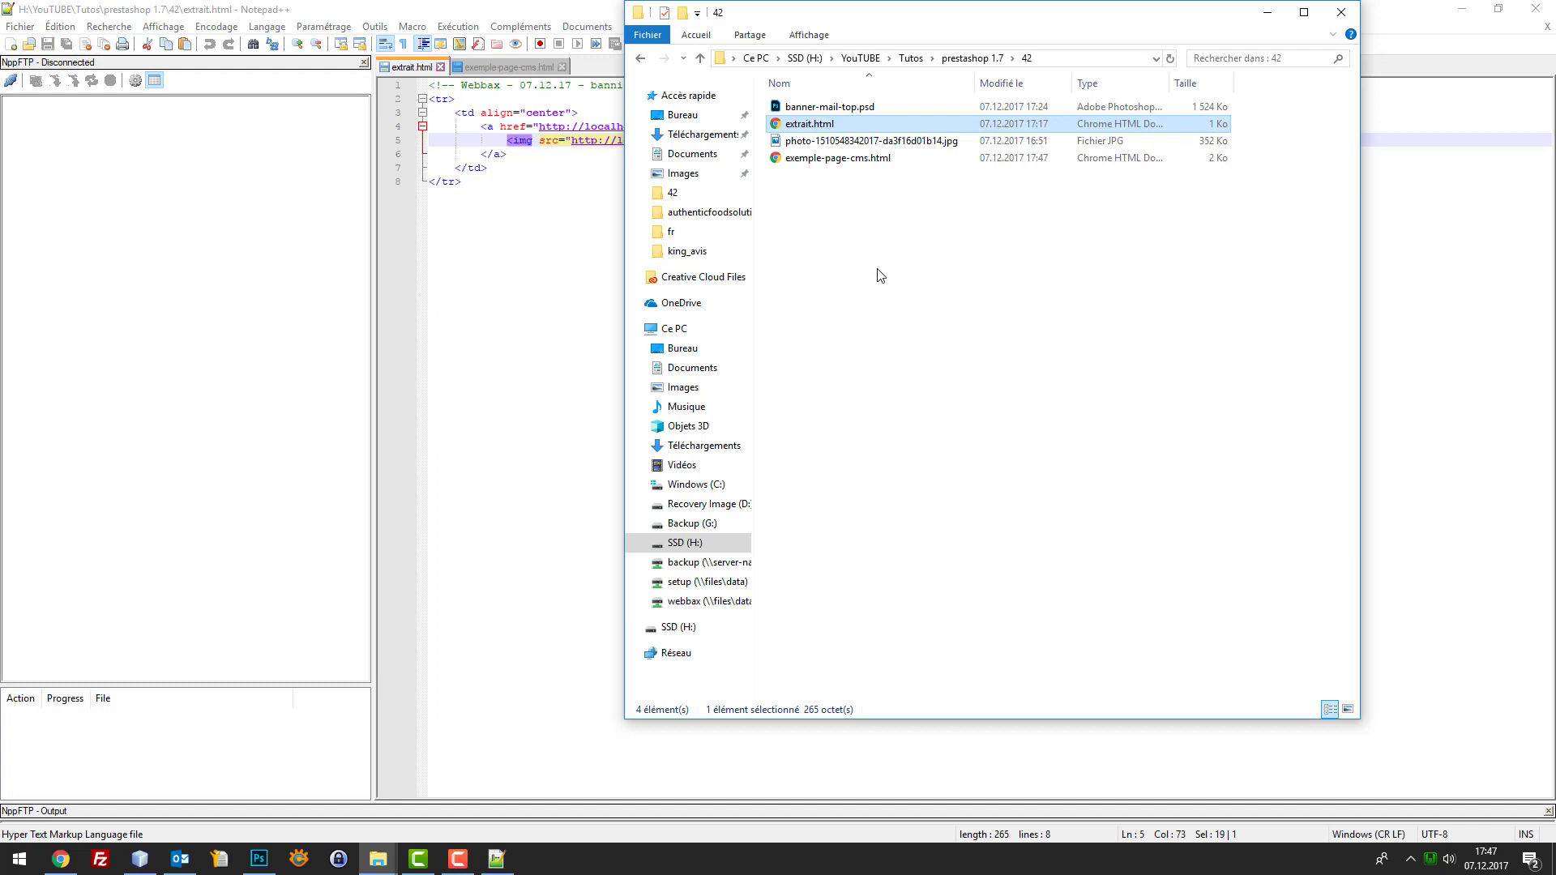
{"action": "left_click", "coordinate": [599, 365]}
{"action": "key", "text": "ctrl+a"}
{"action": "key", "text": "ctrl+c"}
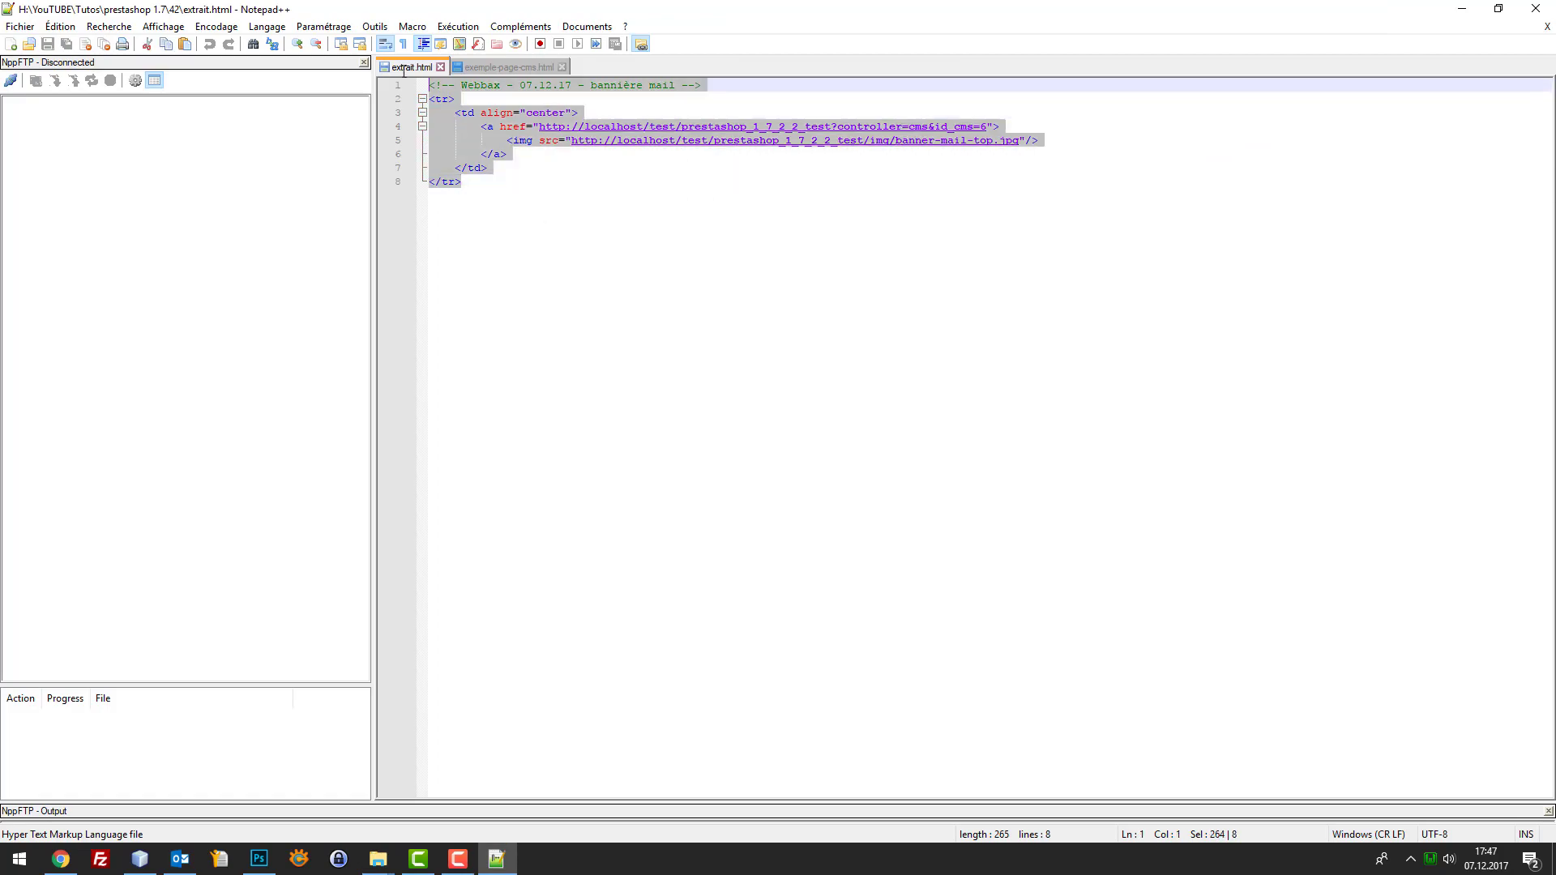
Bring up order_conf.html in NetBeans and scroll through its code
{"action": "left_click", "coordinate": [140, 859]}
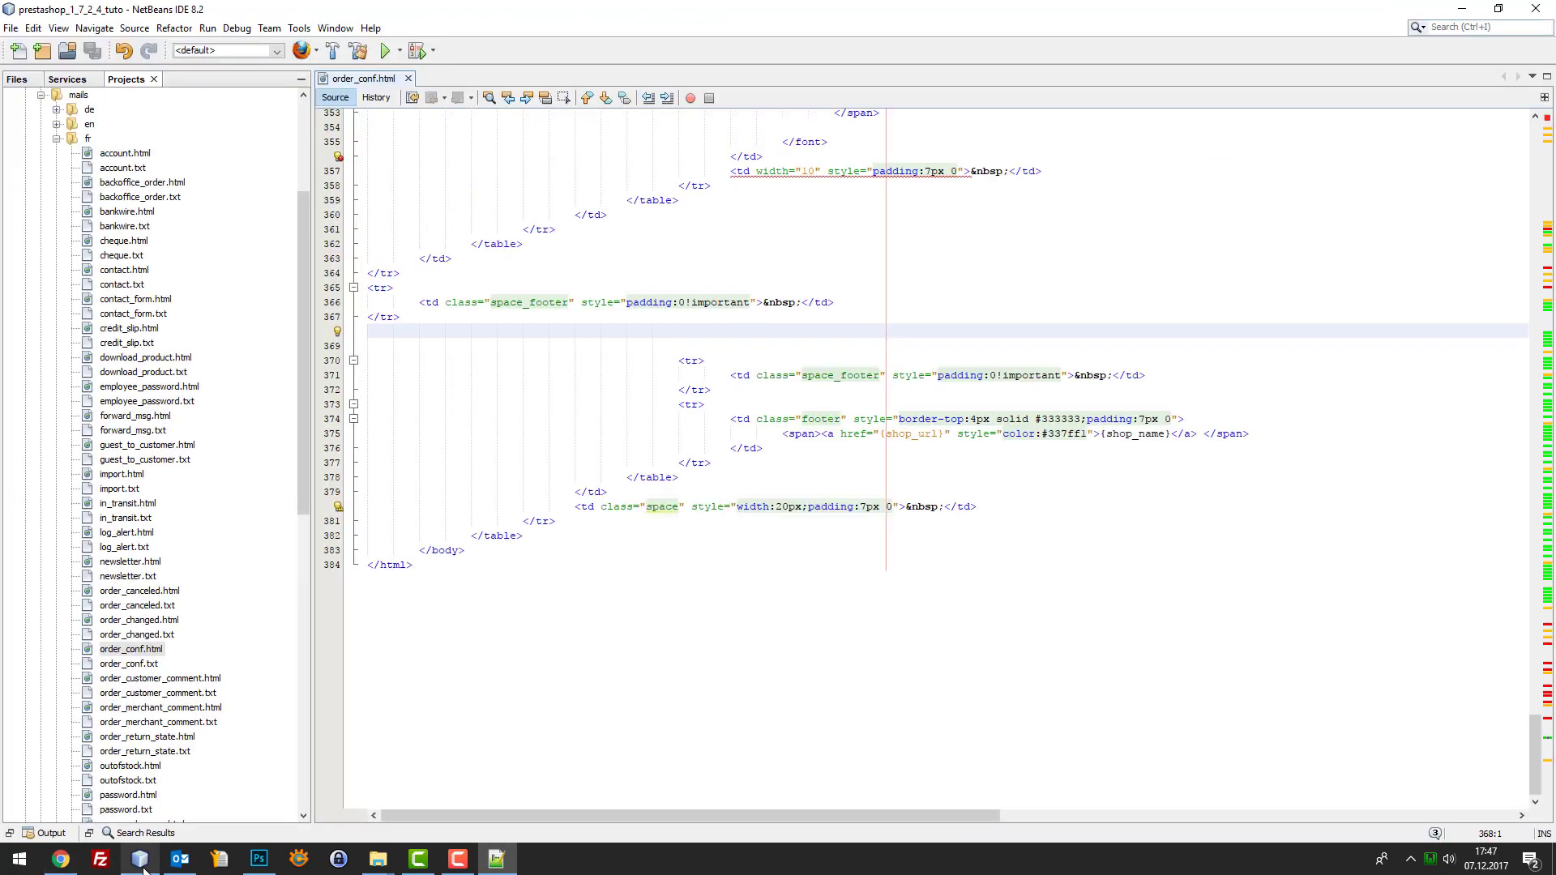
{"action": "scroll", "coordinate": [889, 543], "scroll_direction": "up", "scroll_amount": 20}
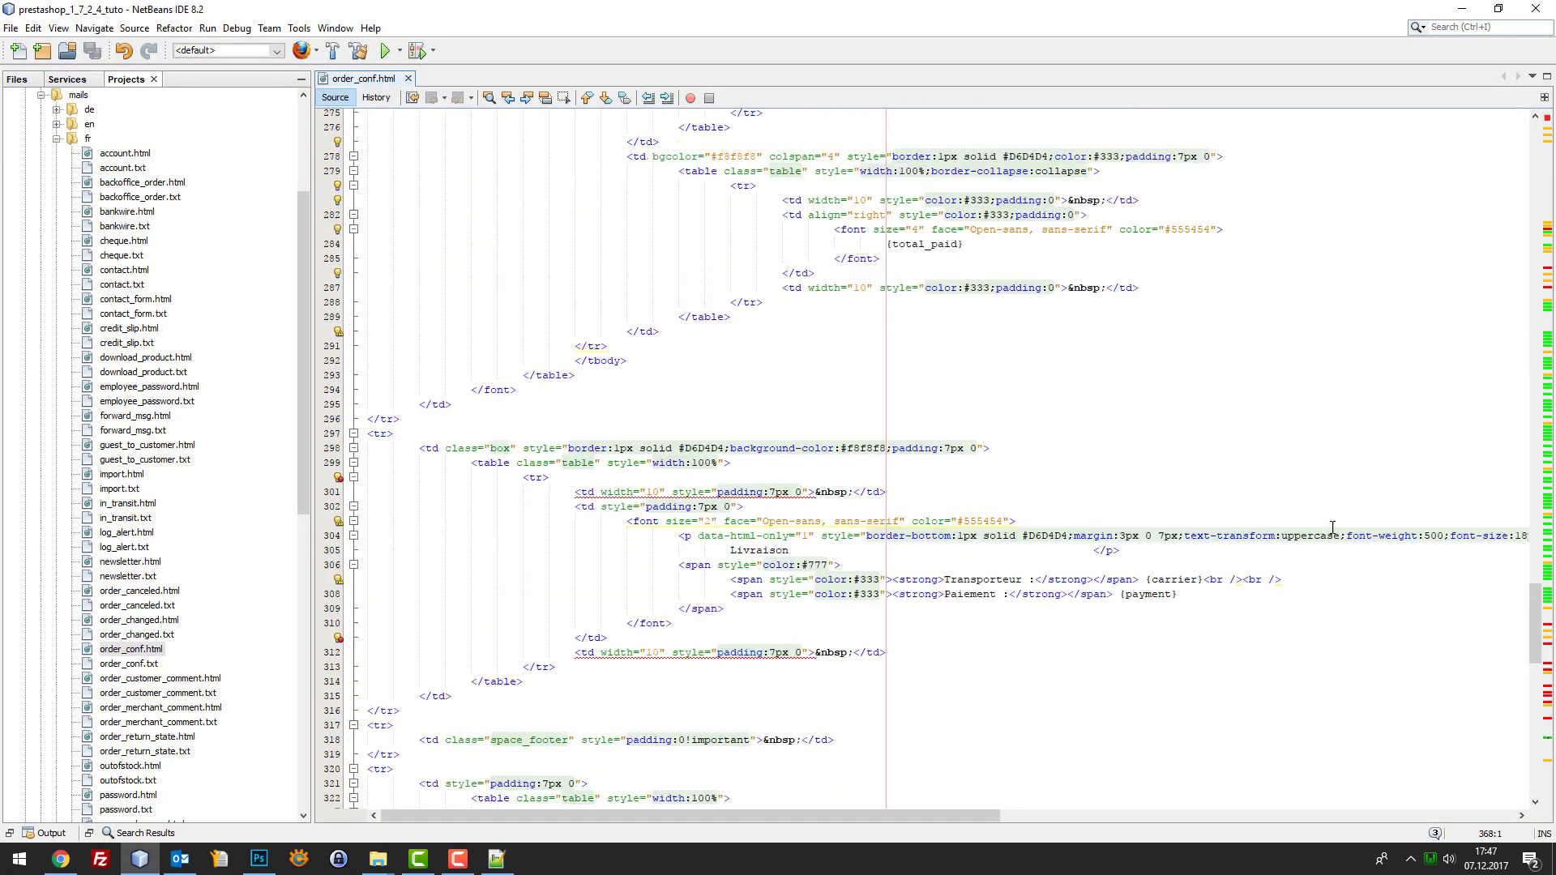
{"action": "left_click_drag", "start_coordinate": [1528, 539], "coordinate": [1524, 128]}
{"action": "scroll", "coordinate": [1337, 223], "scroll_direction": "down", "scroll_amount": 15}
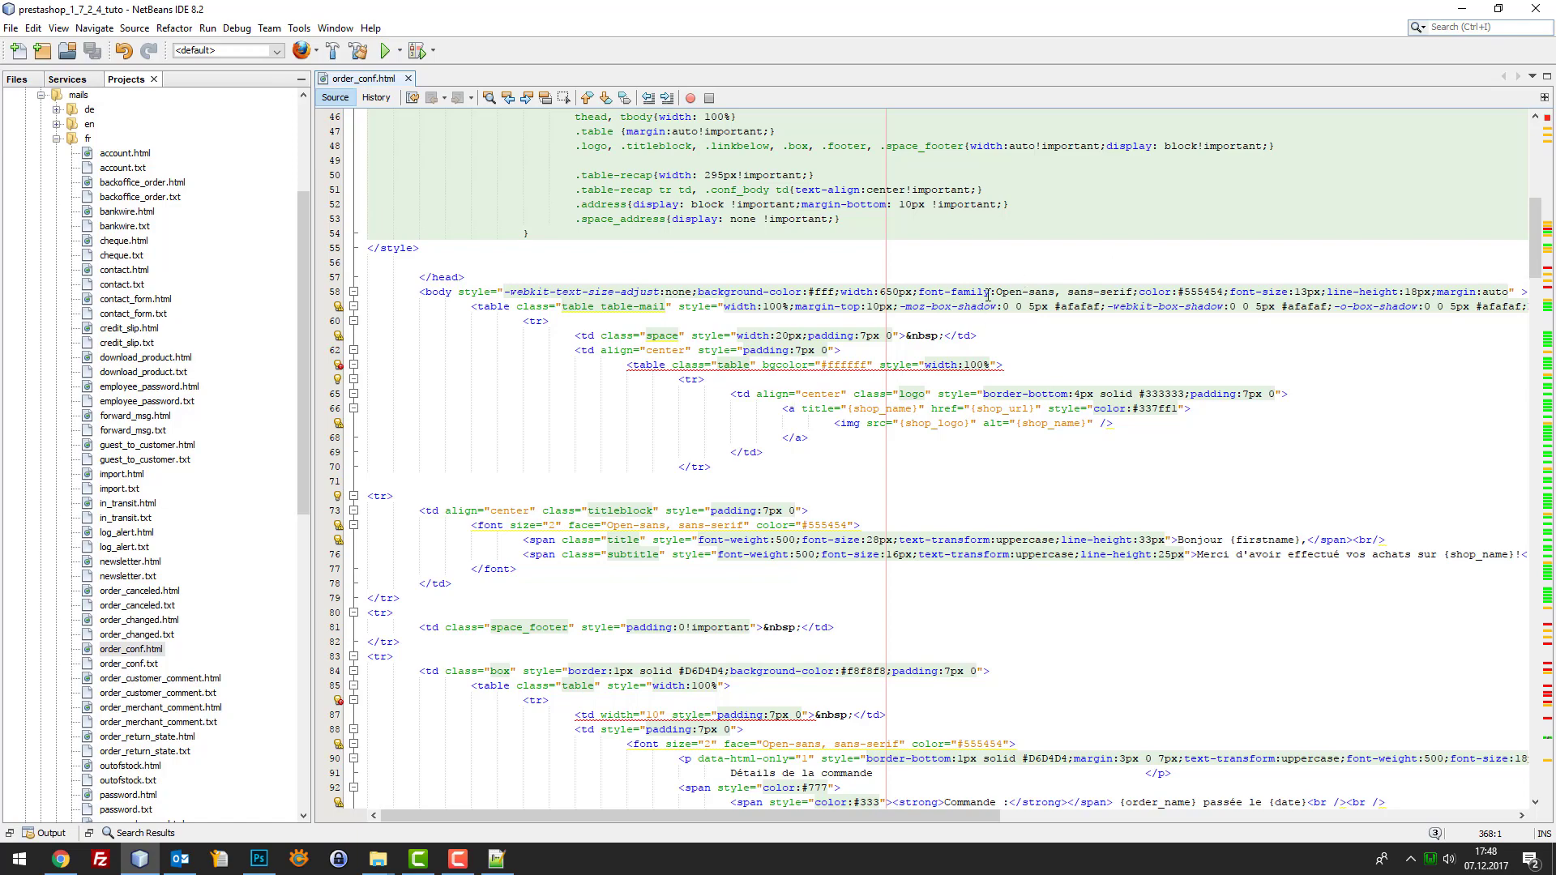
{"action": "scroll", "coordinate": [923, 358], "scroll_direction": "up", "scroll_amount": 15}
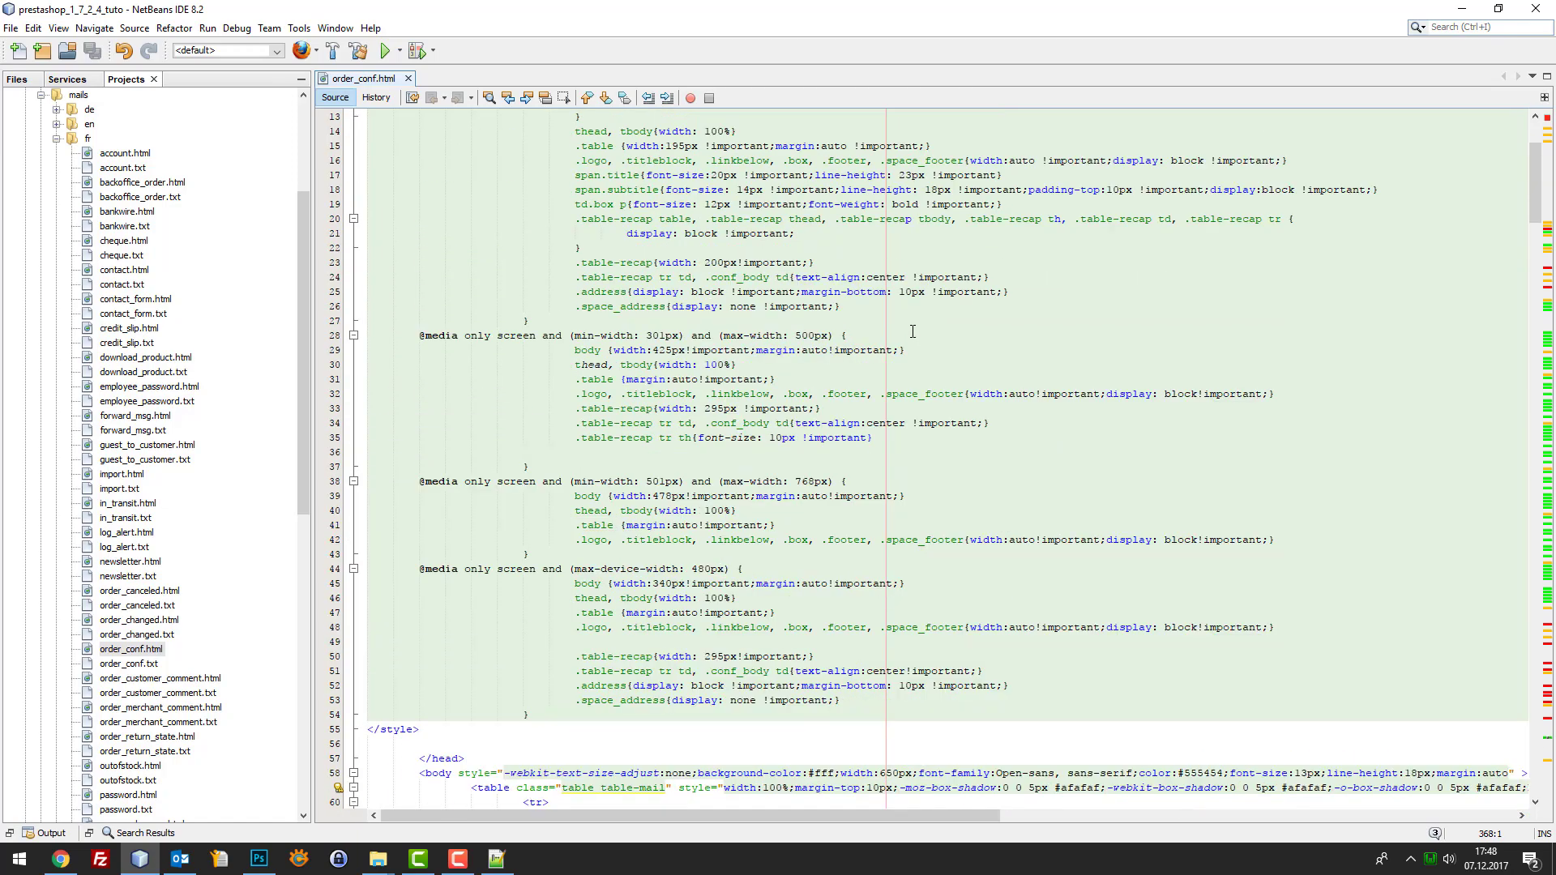
{"action": "scroll", "coordinate": [935, 286], "scroll_direction": "down", "scroll_amount": 8}
{"action": "scroll", "coordinate": [935, 286], "scroll_direction": "down", "scroll_amount": 6}
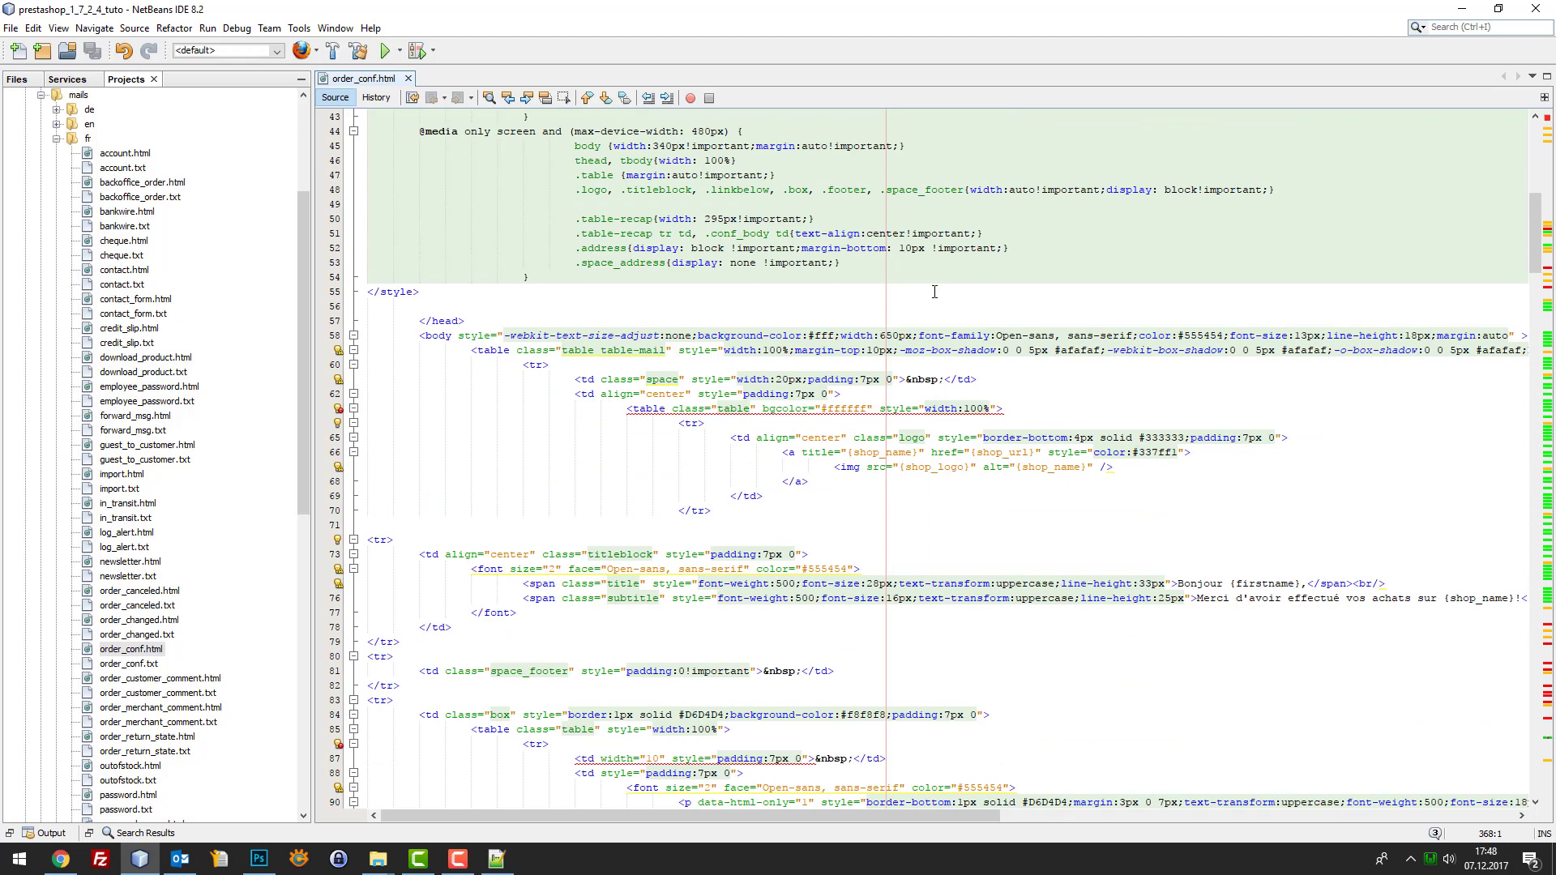
{"action": "scroll", "coordinate": [937, 365], "scroll_direction": "up", "scroll_amount": 6}
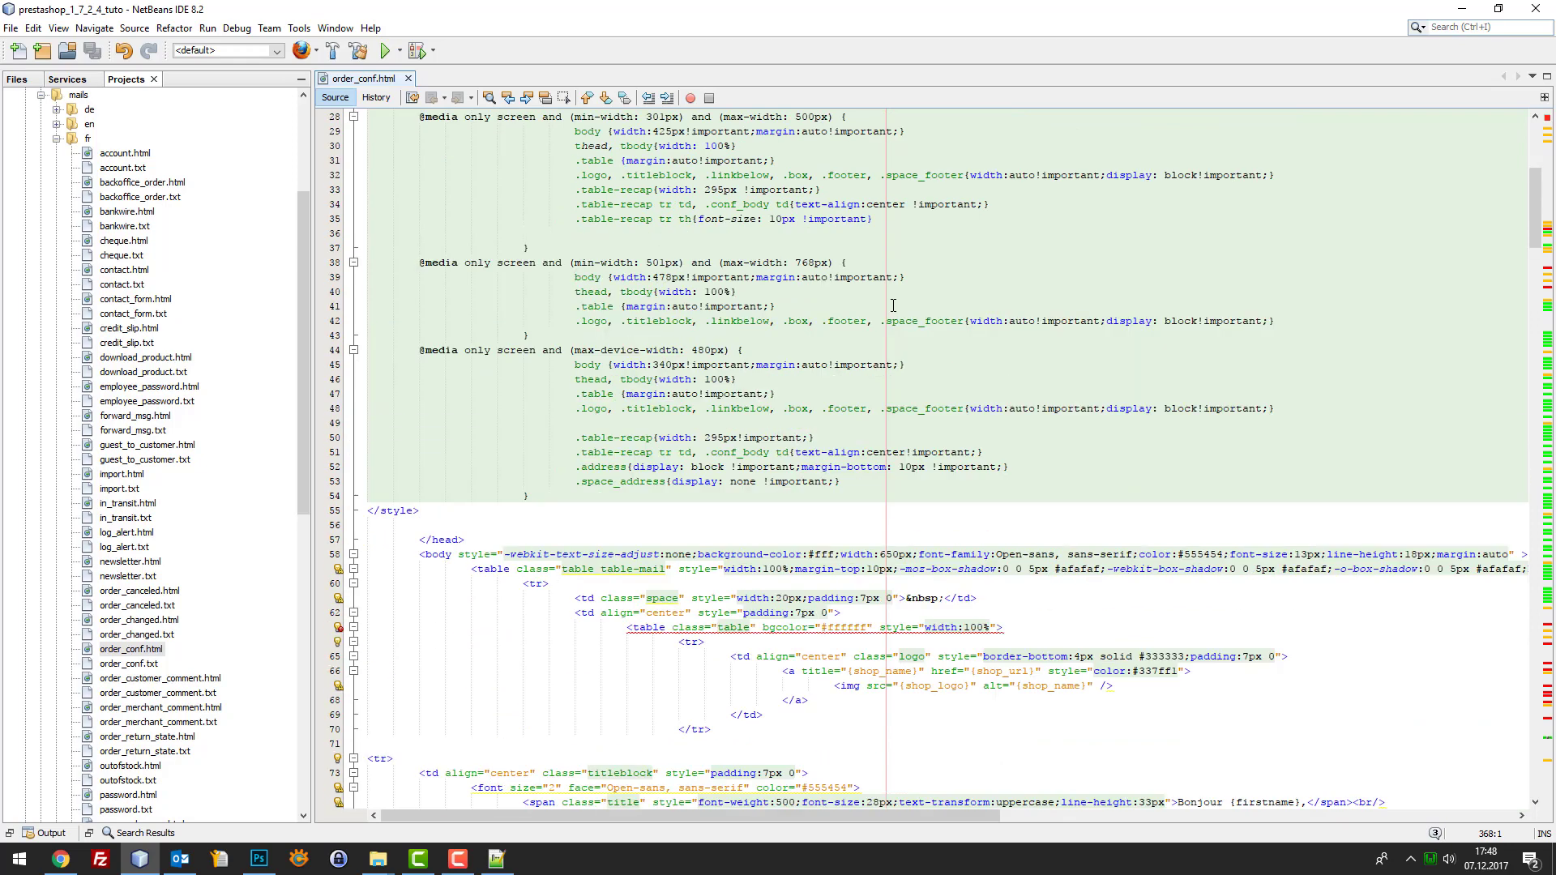
{"action": "left_click", "coordinate": [871, 310]}
Search for 'logo' and paste the banner snippet on a new line after the logo row
{"action": "key", "text": "ctrl+f"}
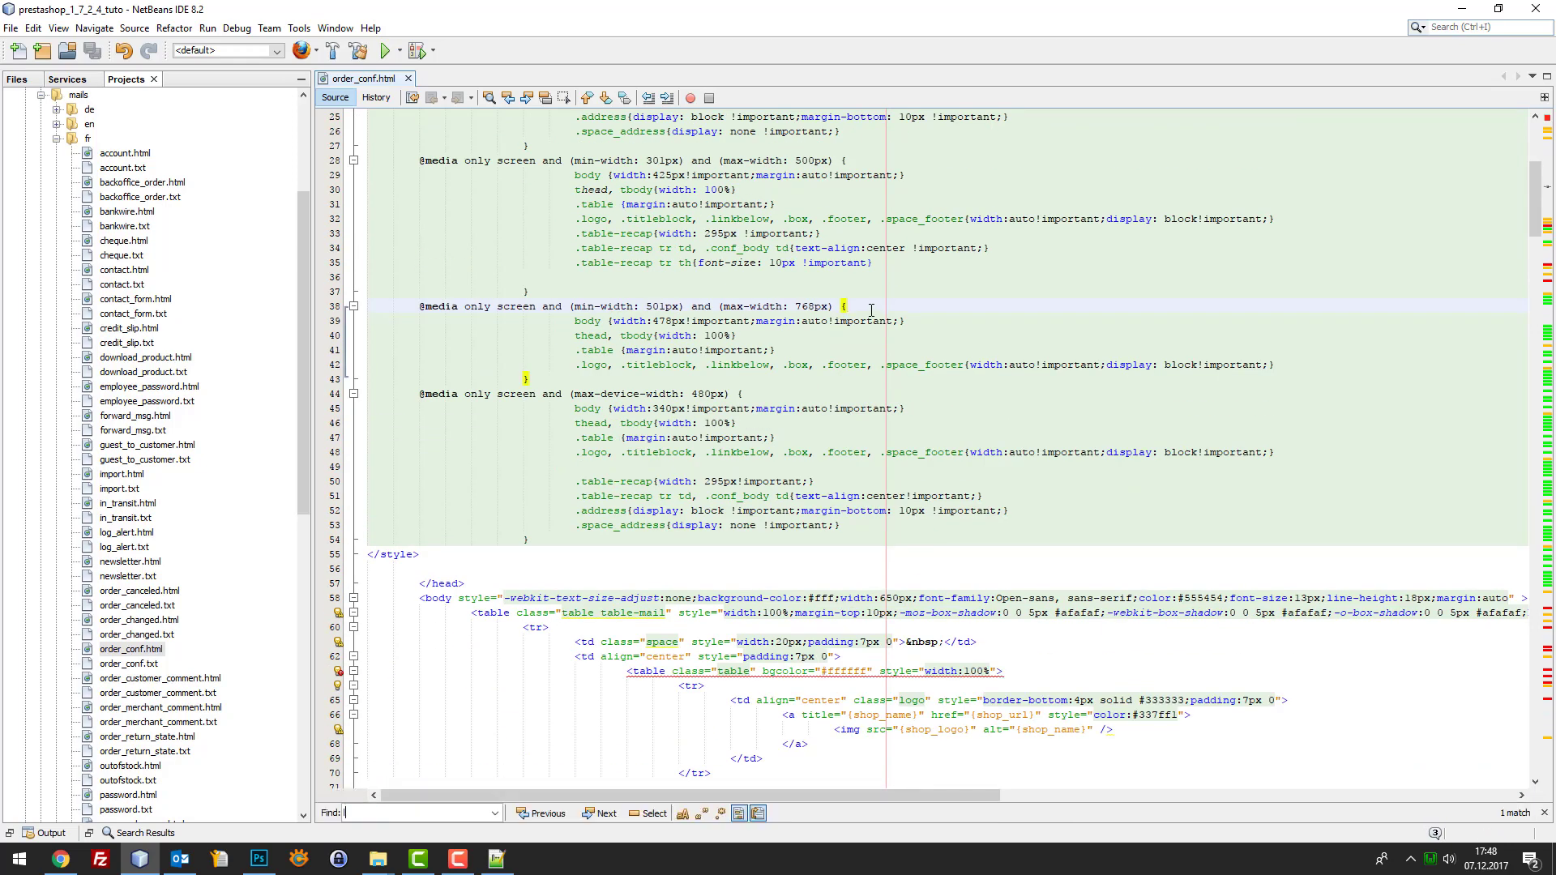
{"action": "type", "text": "logo"}
{"action": "scroll", "coordinate": [871, 310], "scroll_direction": "down", "scroll_amount": 3}
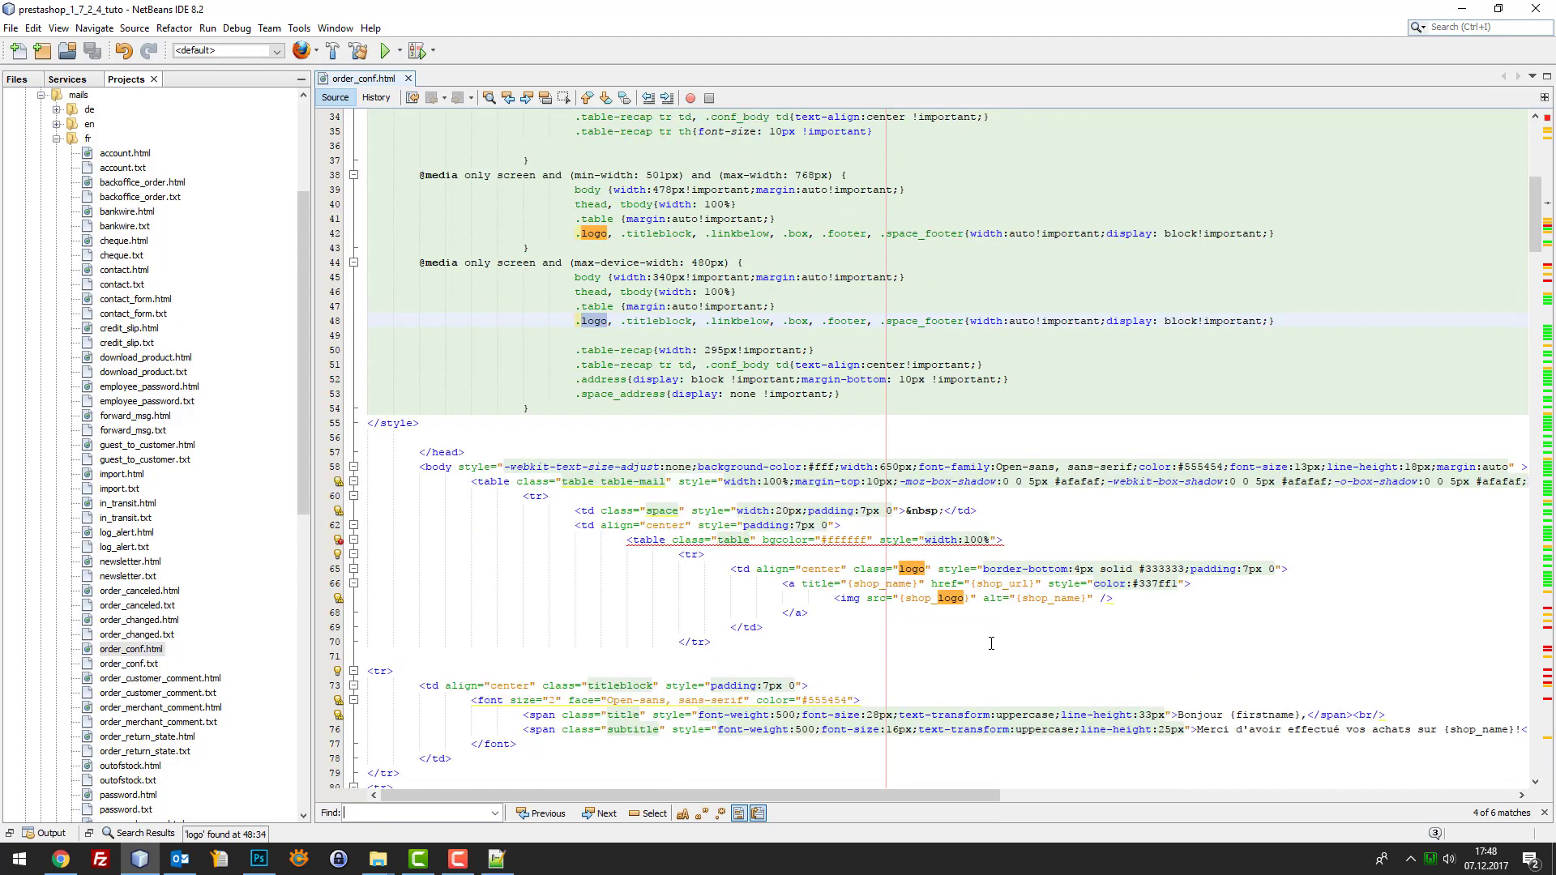
{"action": "left_click", "coordinate": [764, 642]}
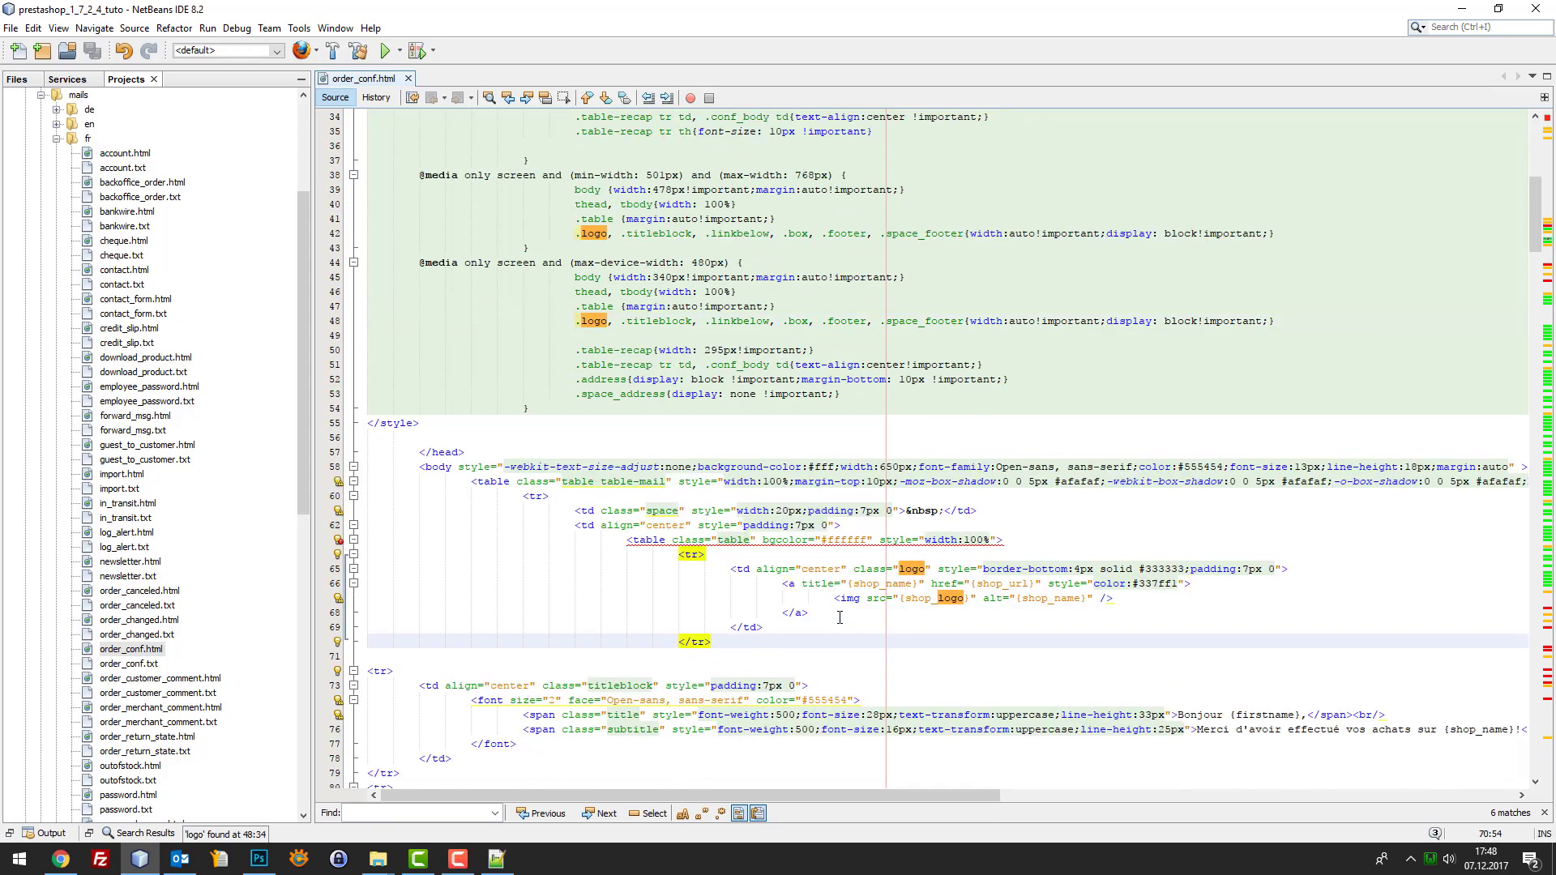
{"action": "key", "text": "Return"}
{"action": "key", "text": "Return"}
{"action": "key", "text": "ctrl+v"}
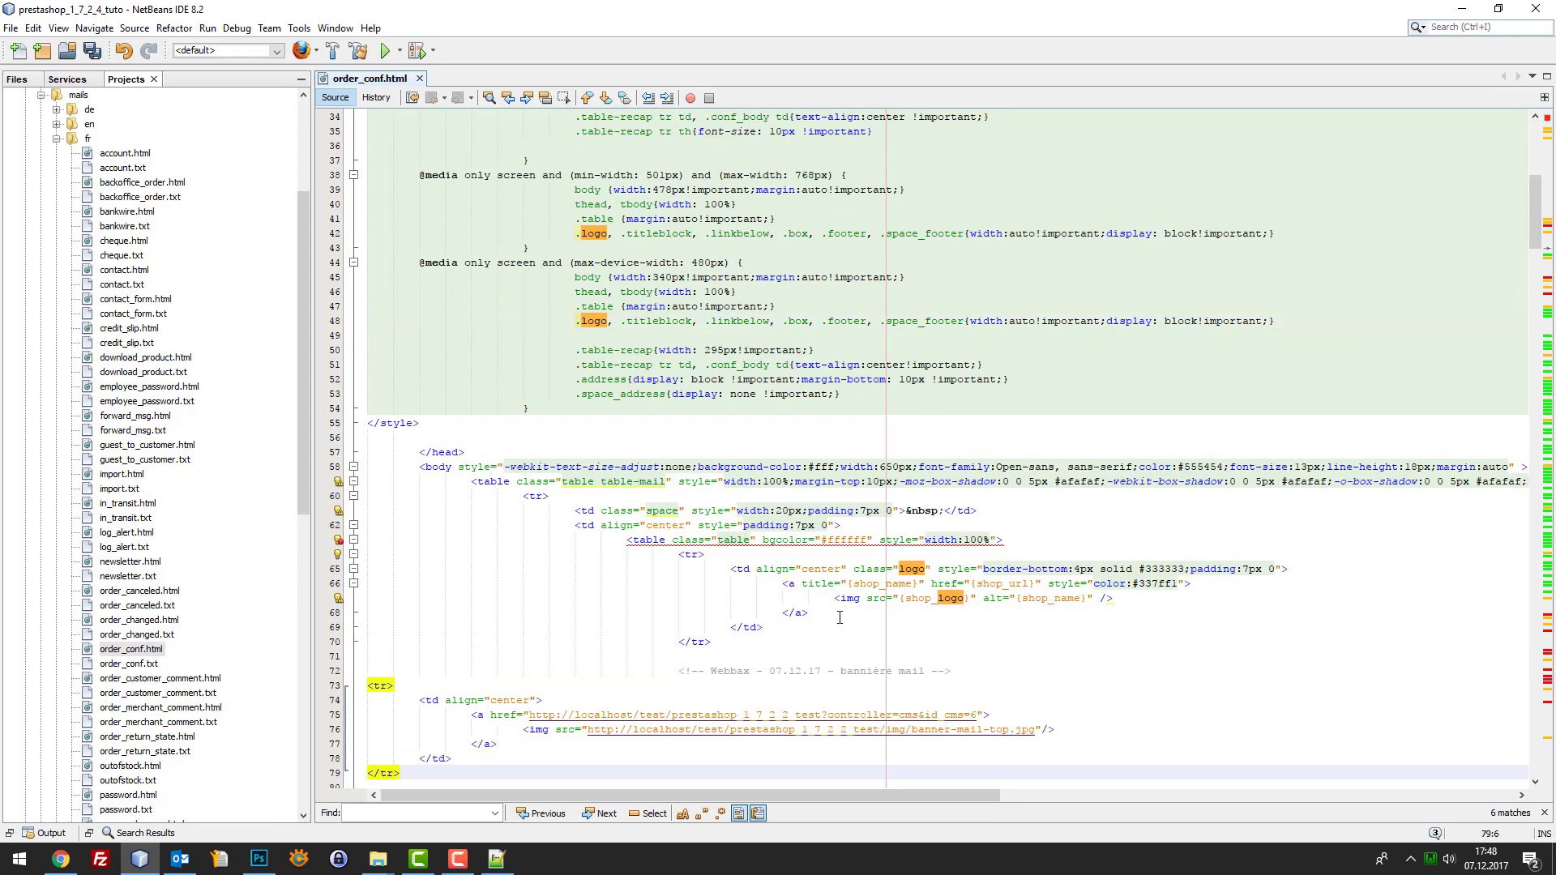
Indent the pasted banner block to line up with the logo row
{"action": "scroll", "coordinate": [839, 618], "scroll_direction": "down", "scroll_amount": 3}
{"action": "left_click_drag", "start_coordinate": [438, 656], "coordinate": [350, 560]}
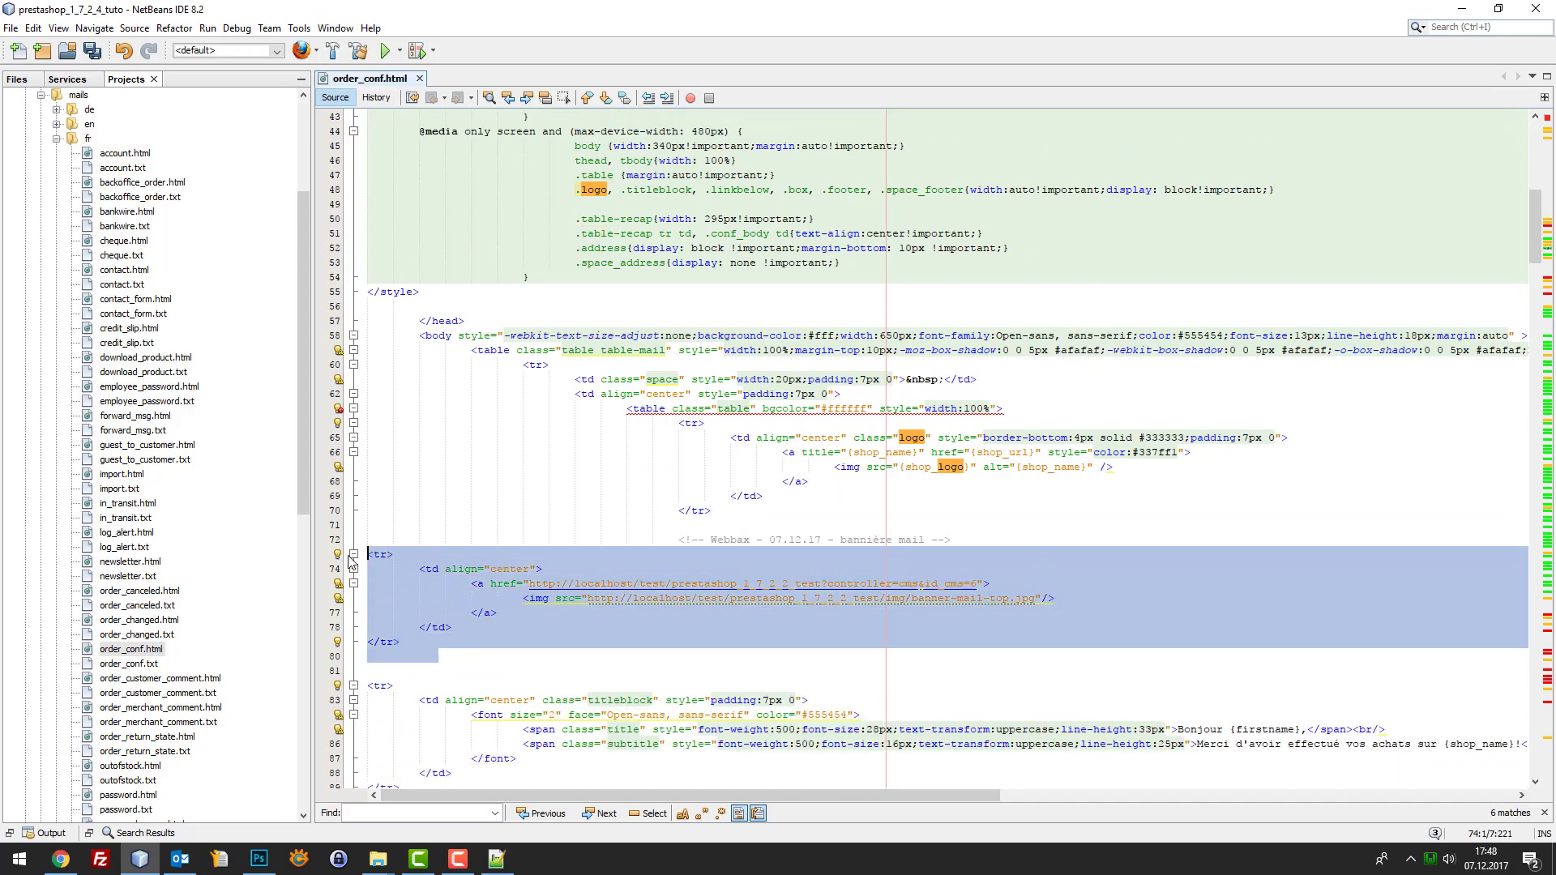
{"action": "key", "text": "Tab"}
{"action": "key", "text": "Tab"}
{"action": "key", "text": "Tab"}
{"action": "key", "text": "Tab"}
{"action": "key", "text": "Tab"}
{"action": "key", "text": "Tab"}
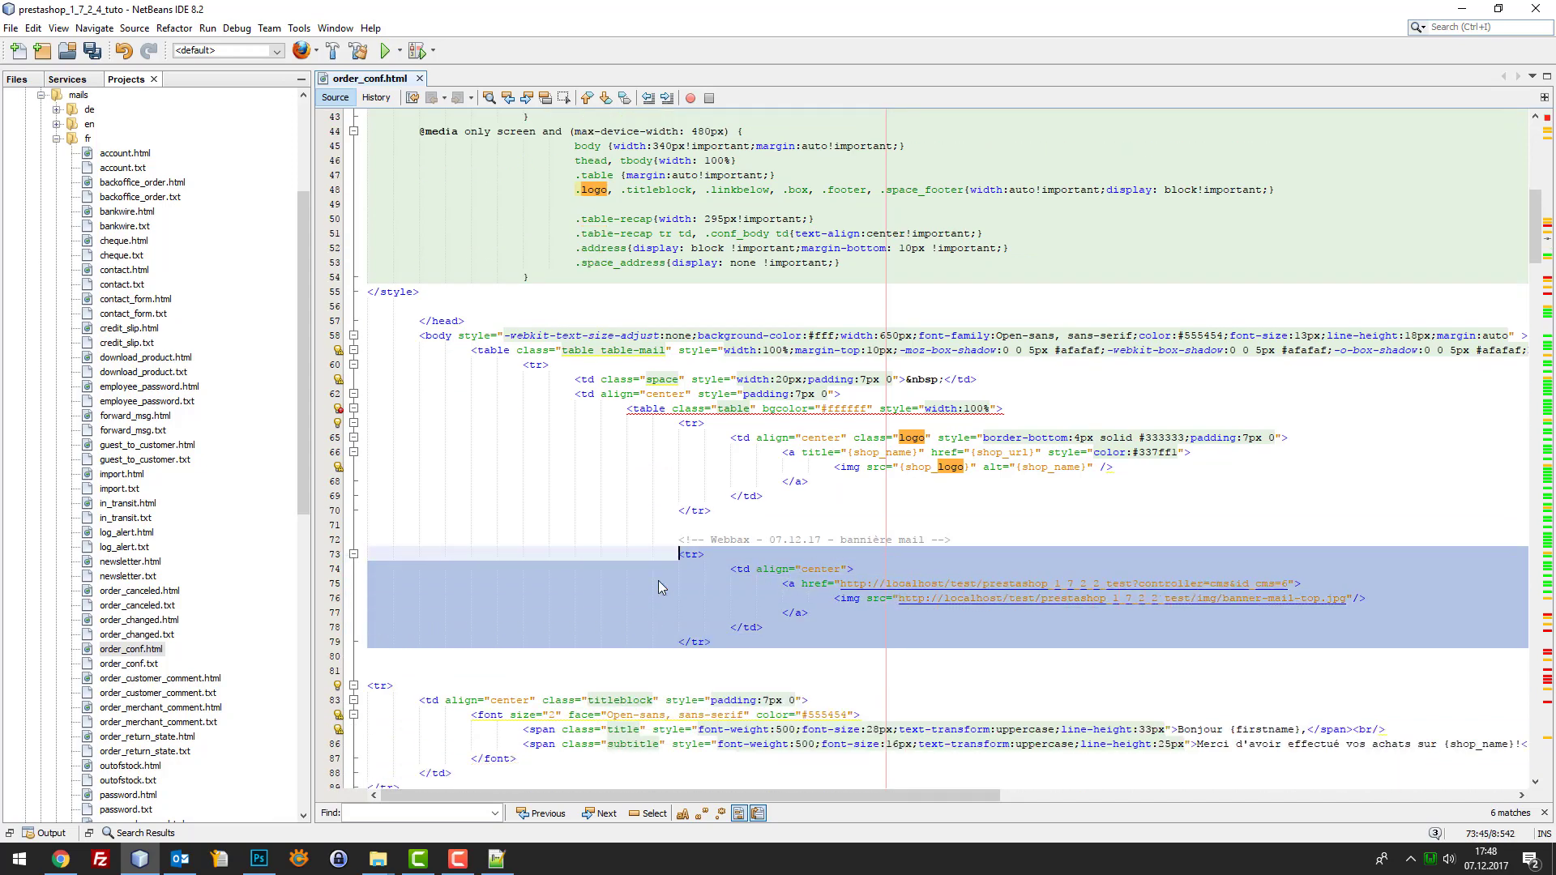
{"action": "key", "text": "Up"}
{"action": "key", "text": "Up"}
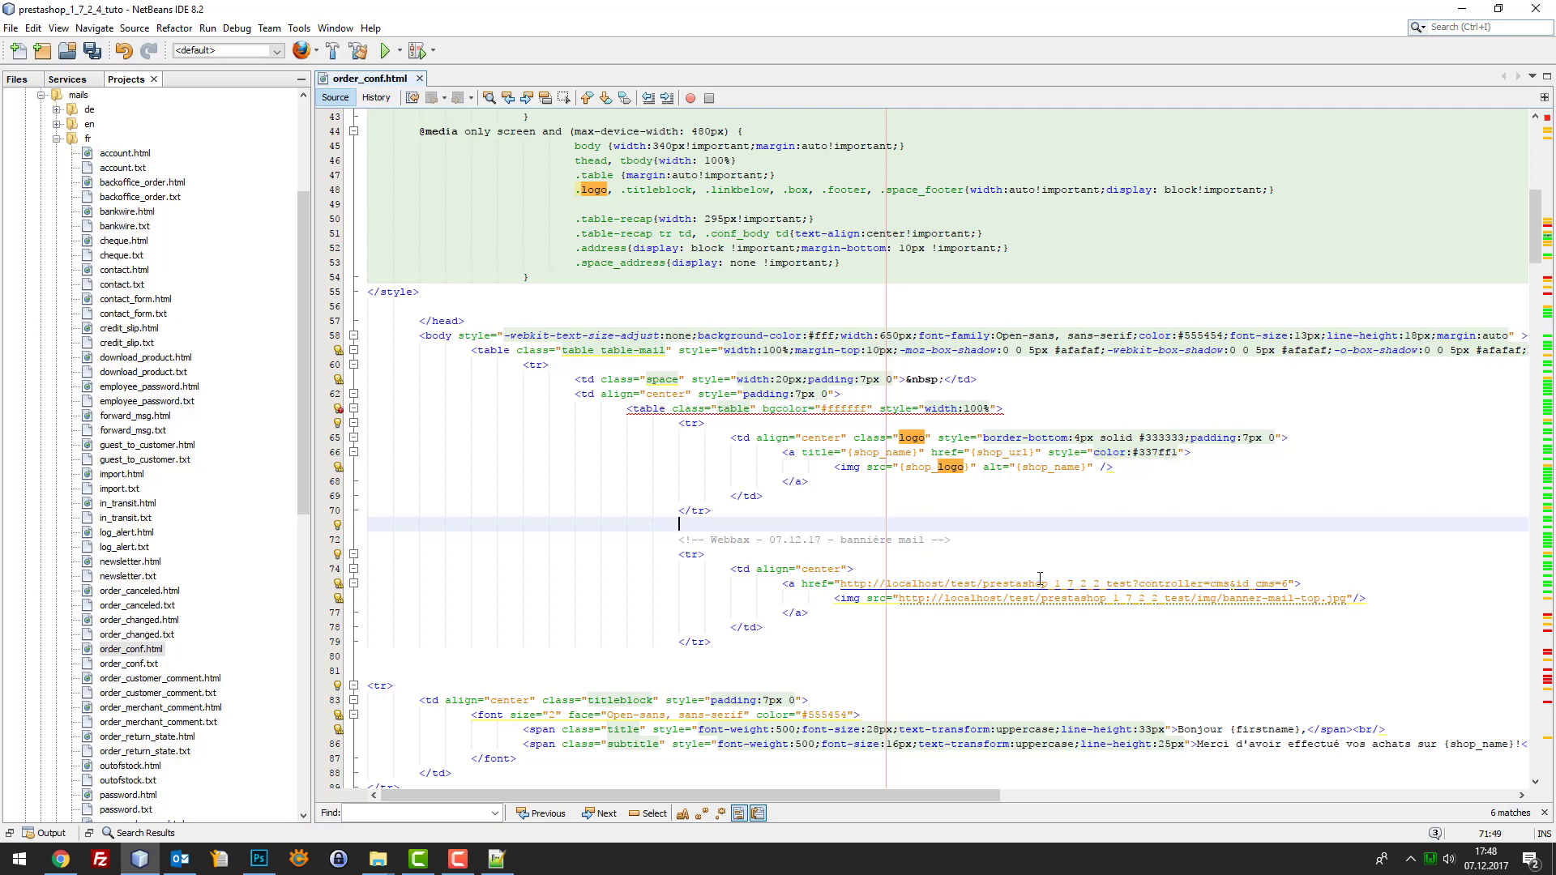
Put the caret in the banner link's URL and bring up the PrestaShop page in Chrome
{"action": "mouse_move", "coordinate": [1117, 592]}
{"action": "left_click", "coordinate": [1098, 583]}
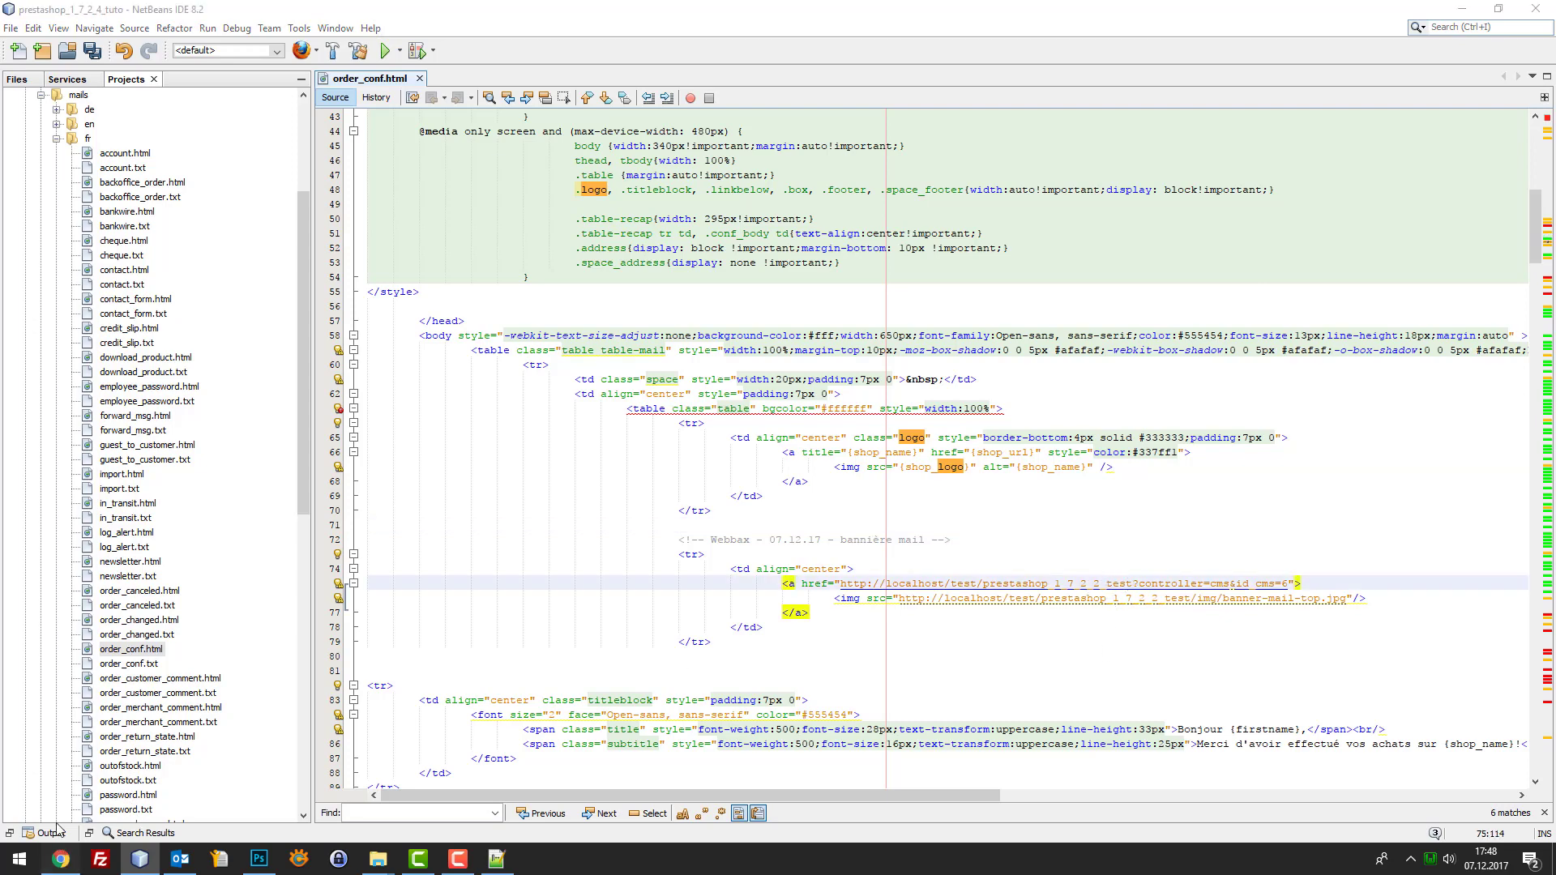
{"action": "key", "text": "alt+Tab"}
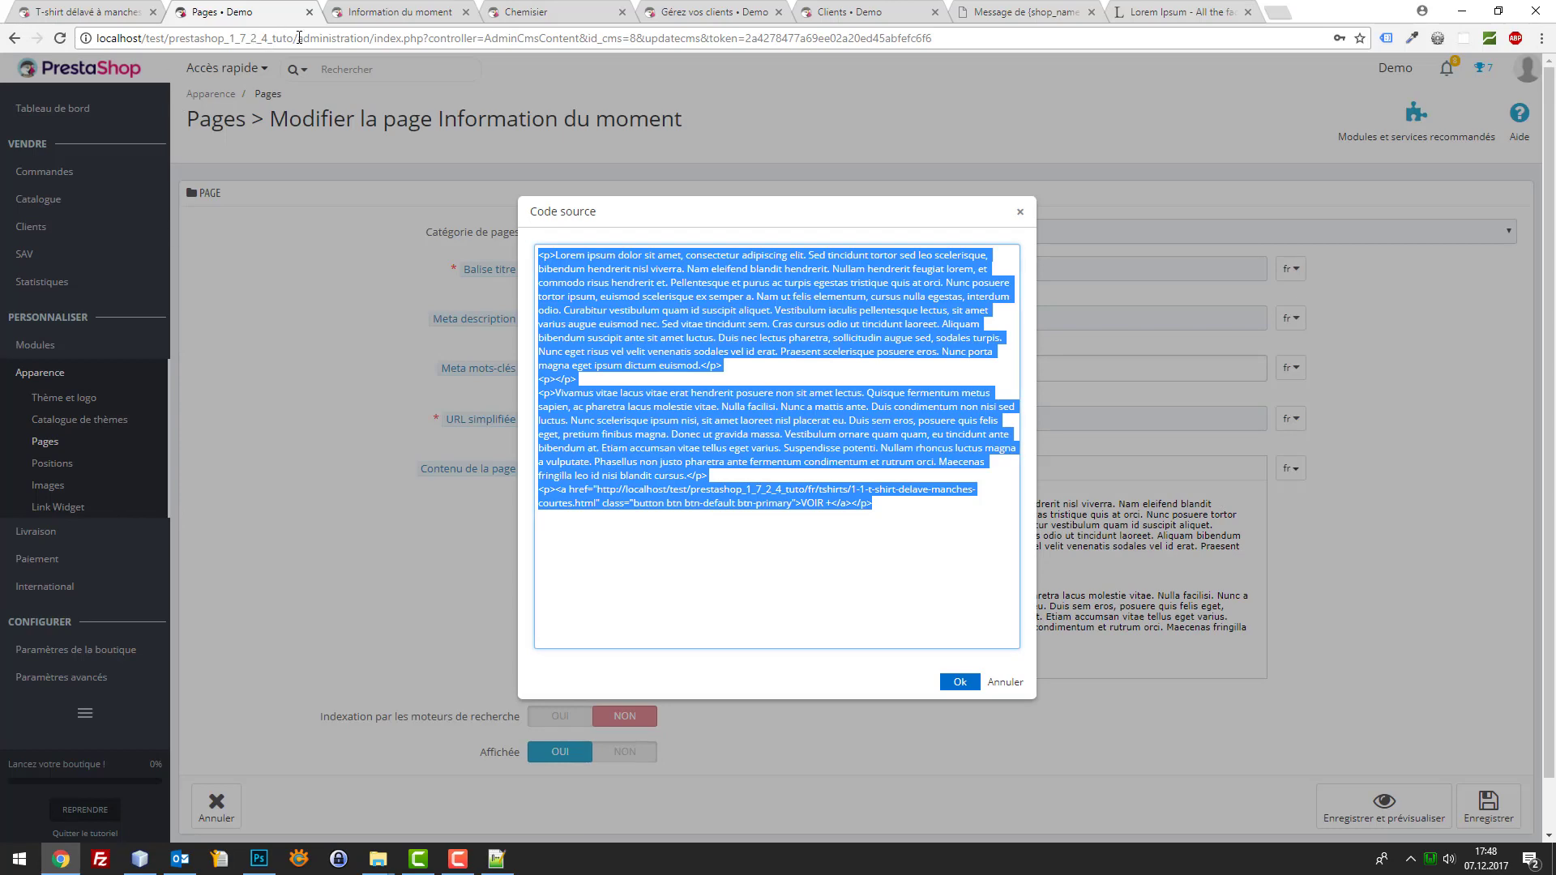
Replace the banner link's old shop address with the prestashop_1_7_2_4_tuto base URL
{"action": "left_click_drag", "start_coordinate": [299, 38], "coordinate": [27, 18]}
{"action": "key", "text": "ctrl+c"}
{"action": "left_click", "coordinate": [139, 859]}
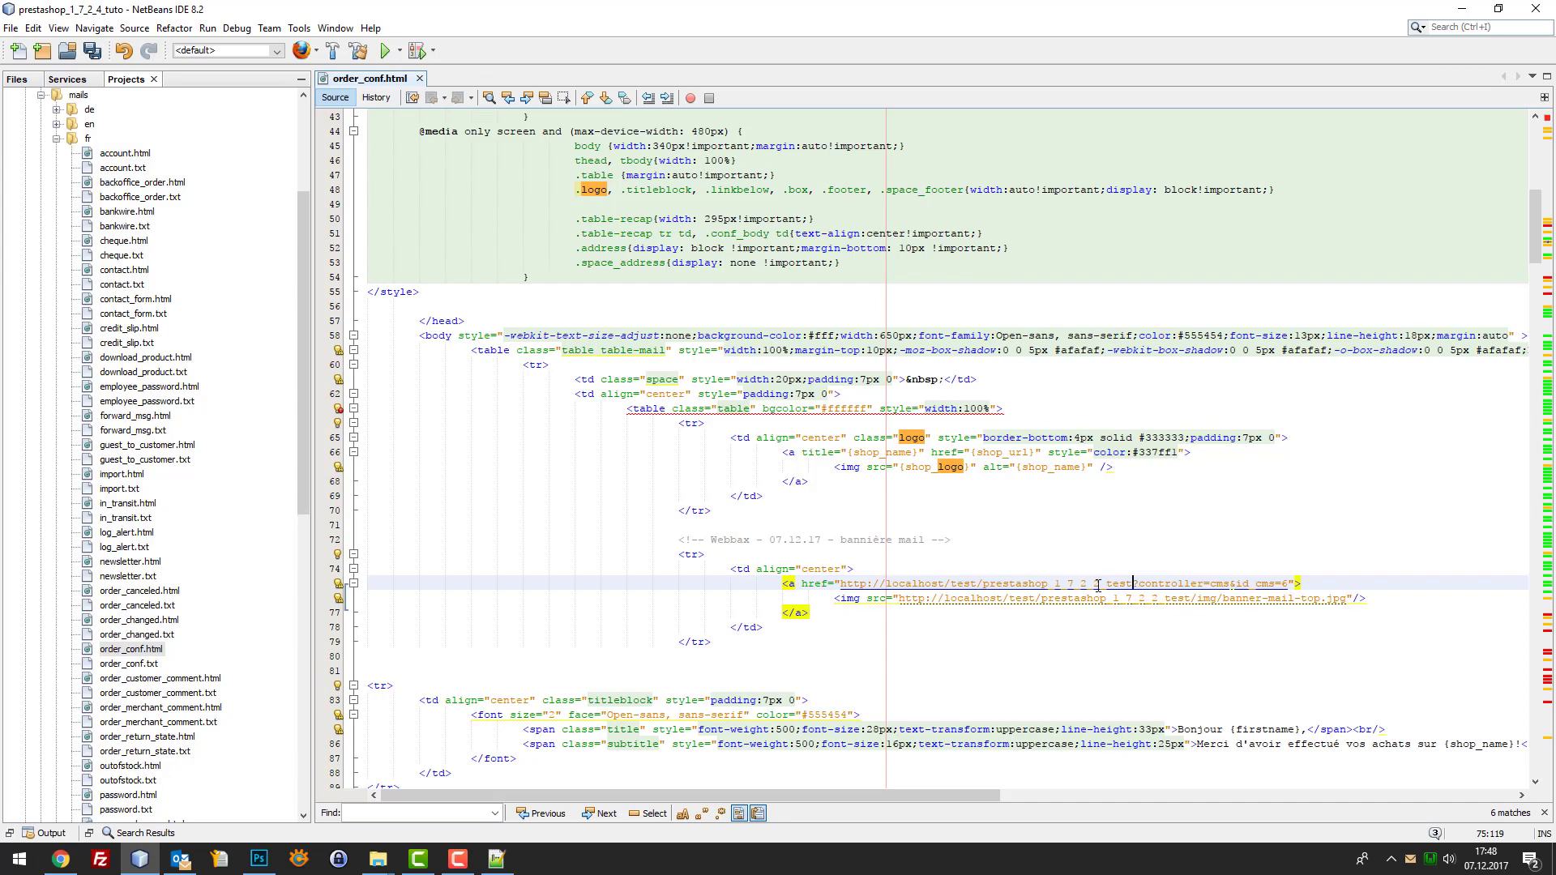
{"action": "left_click_drag", "start_coordinate": [1097, 585], "coordinate": [842, 581]}
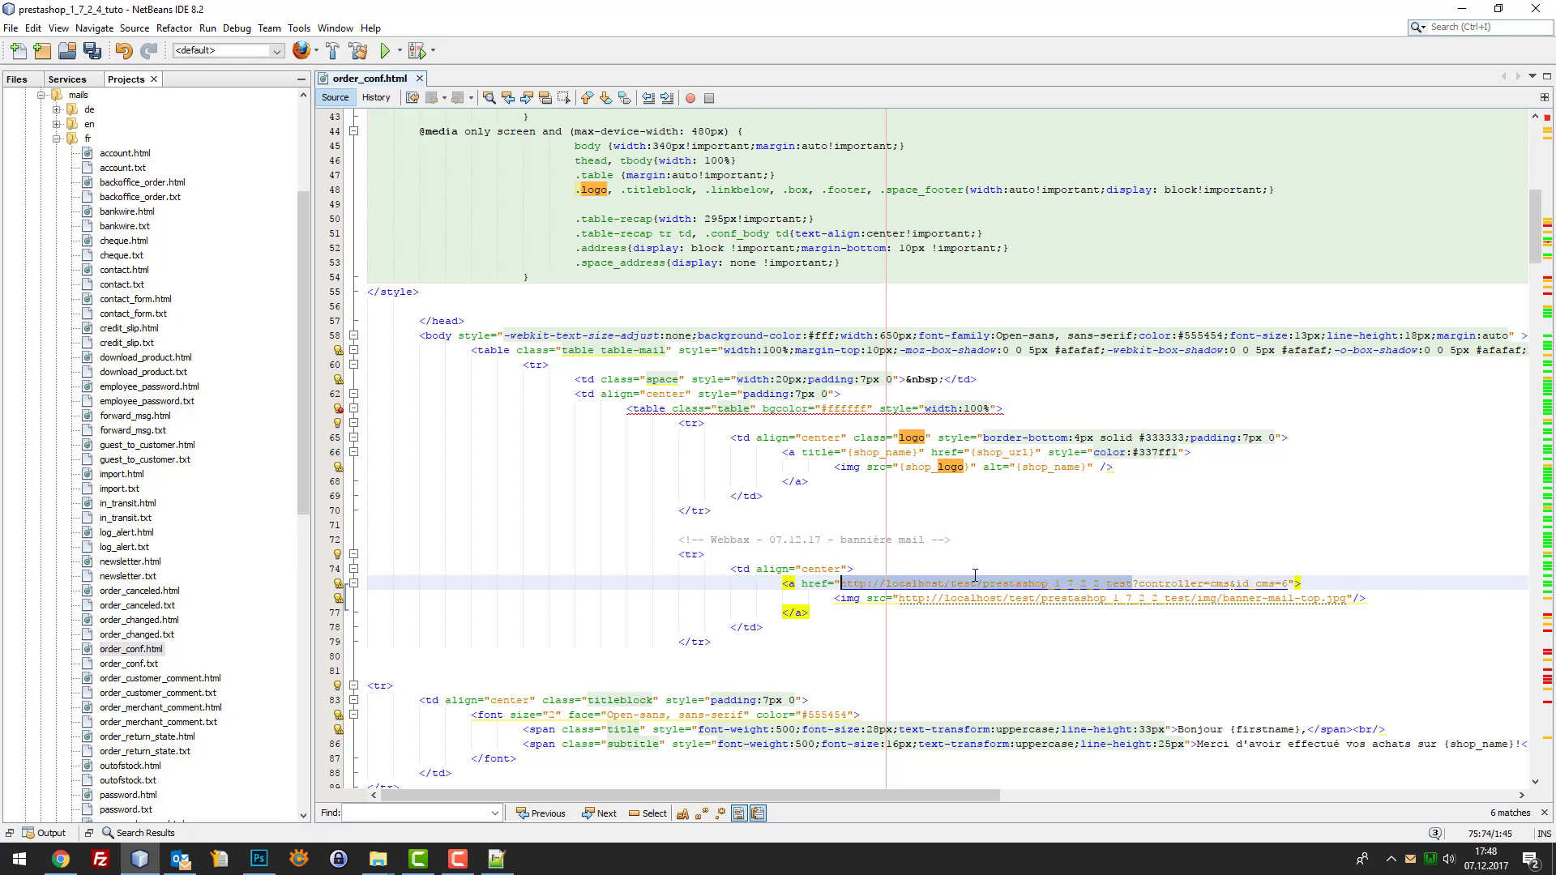
{"action": "key", "text": "ctrl+v"}
{"action": "mouse_move", "coordinate": [1134, 599]}
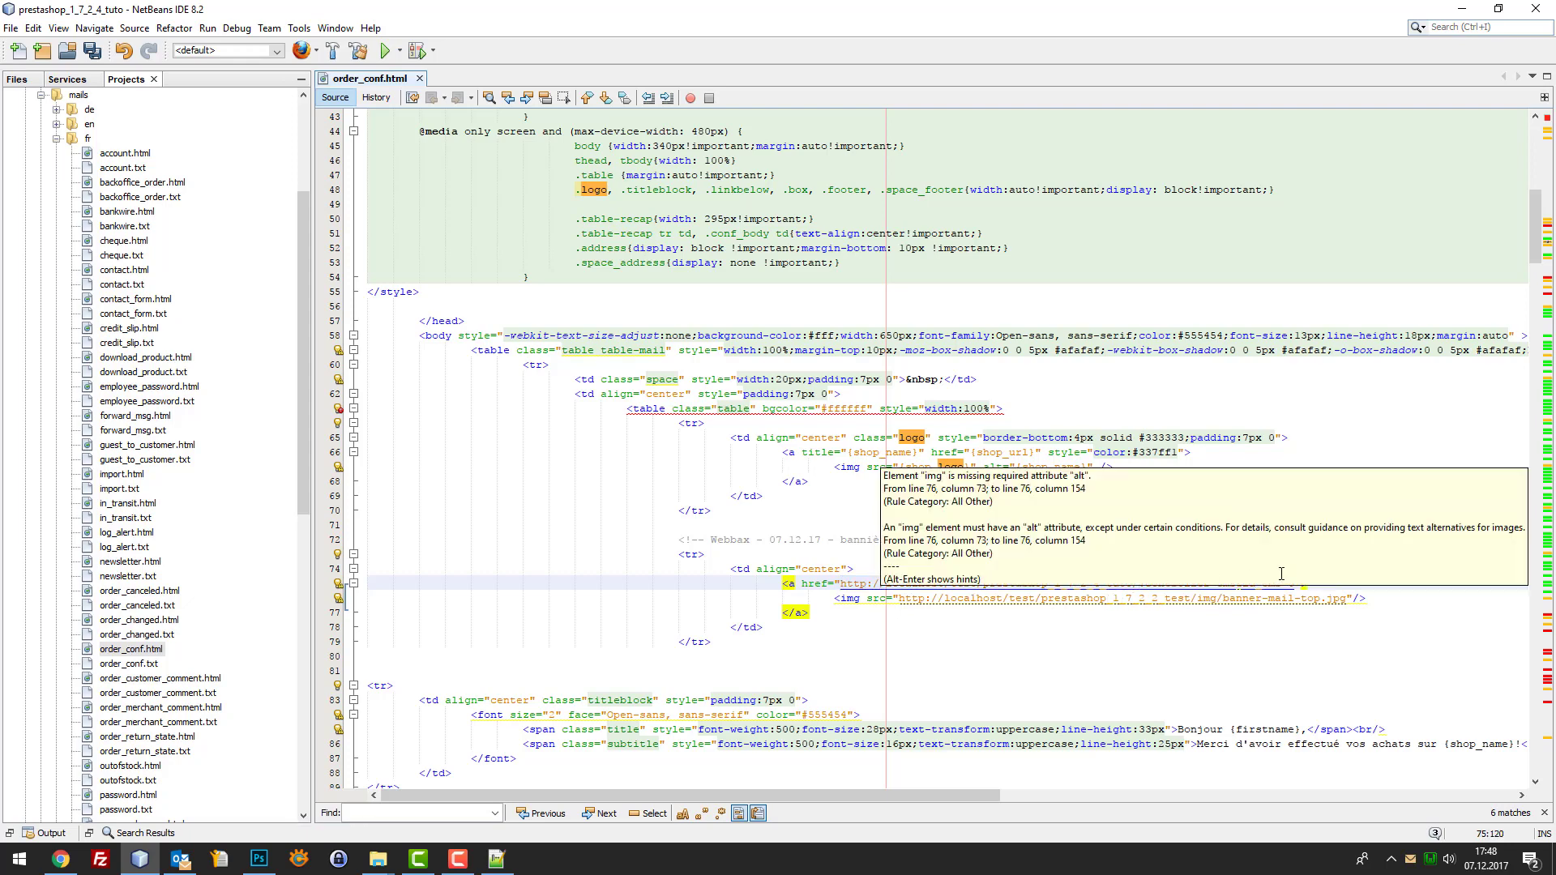
{"action": "key", "text": "BackSpace"}
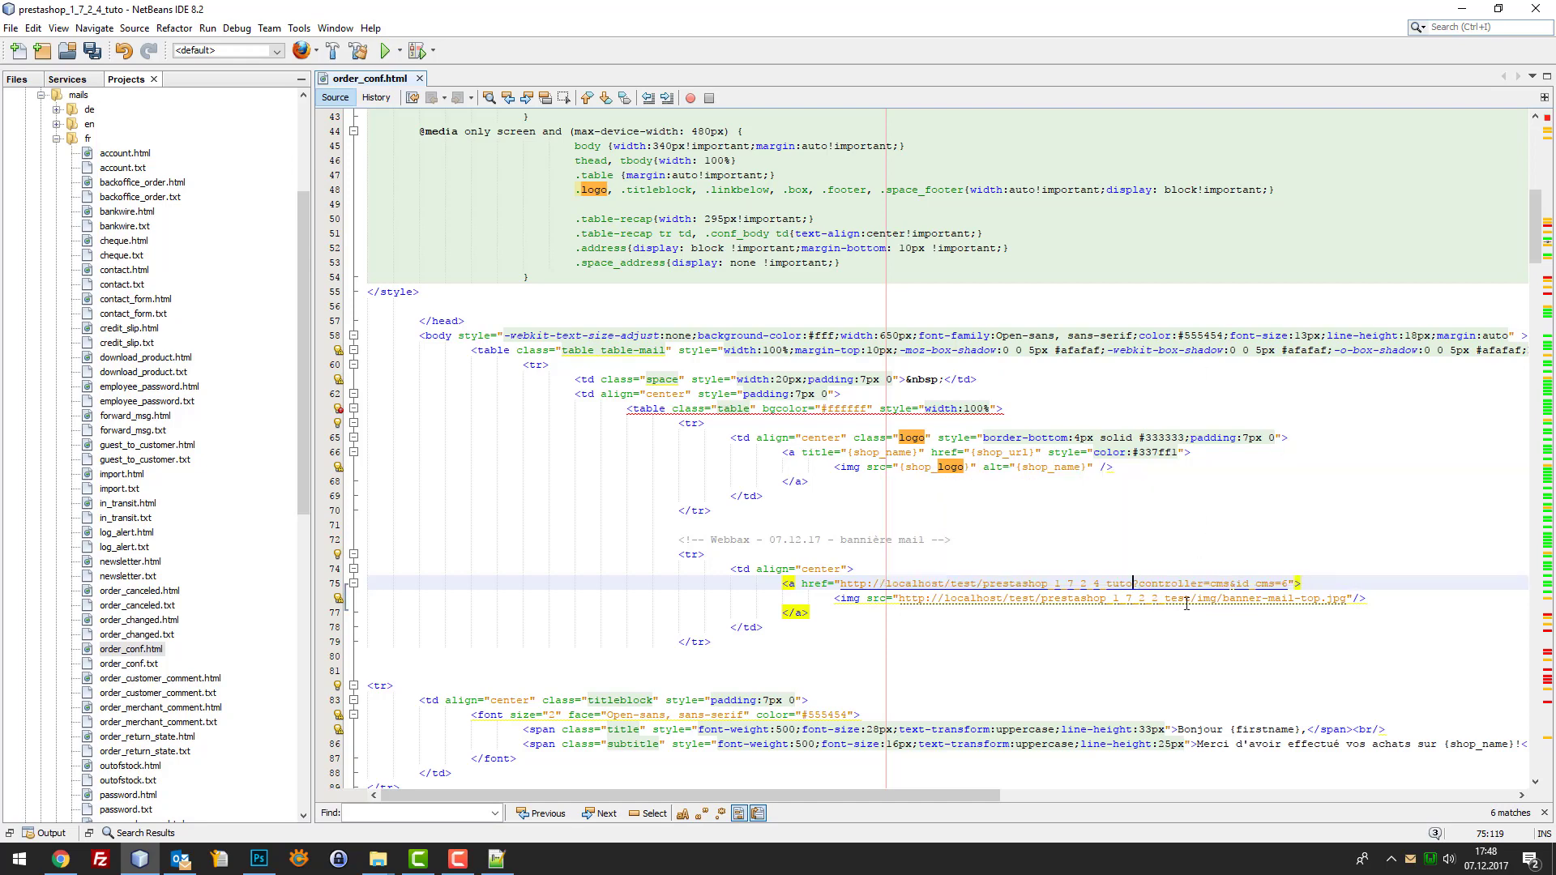
Point the banner image URL to prestashop_1_7_2_4_tuto and select the full image URL
{"action": "left_click_drag", "start_coordinate": [1192, 599], "coordinate": [902, 598]}
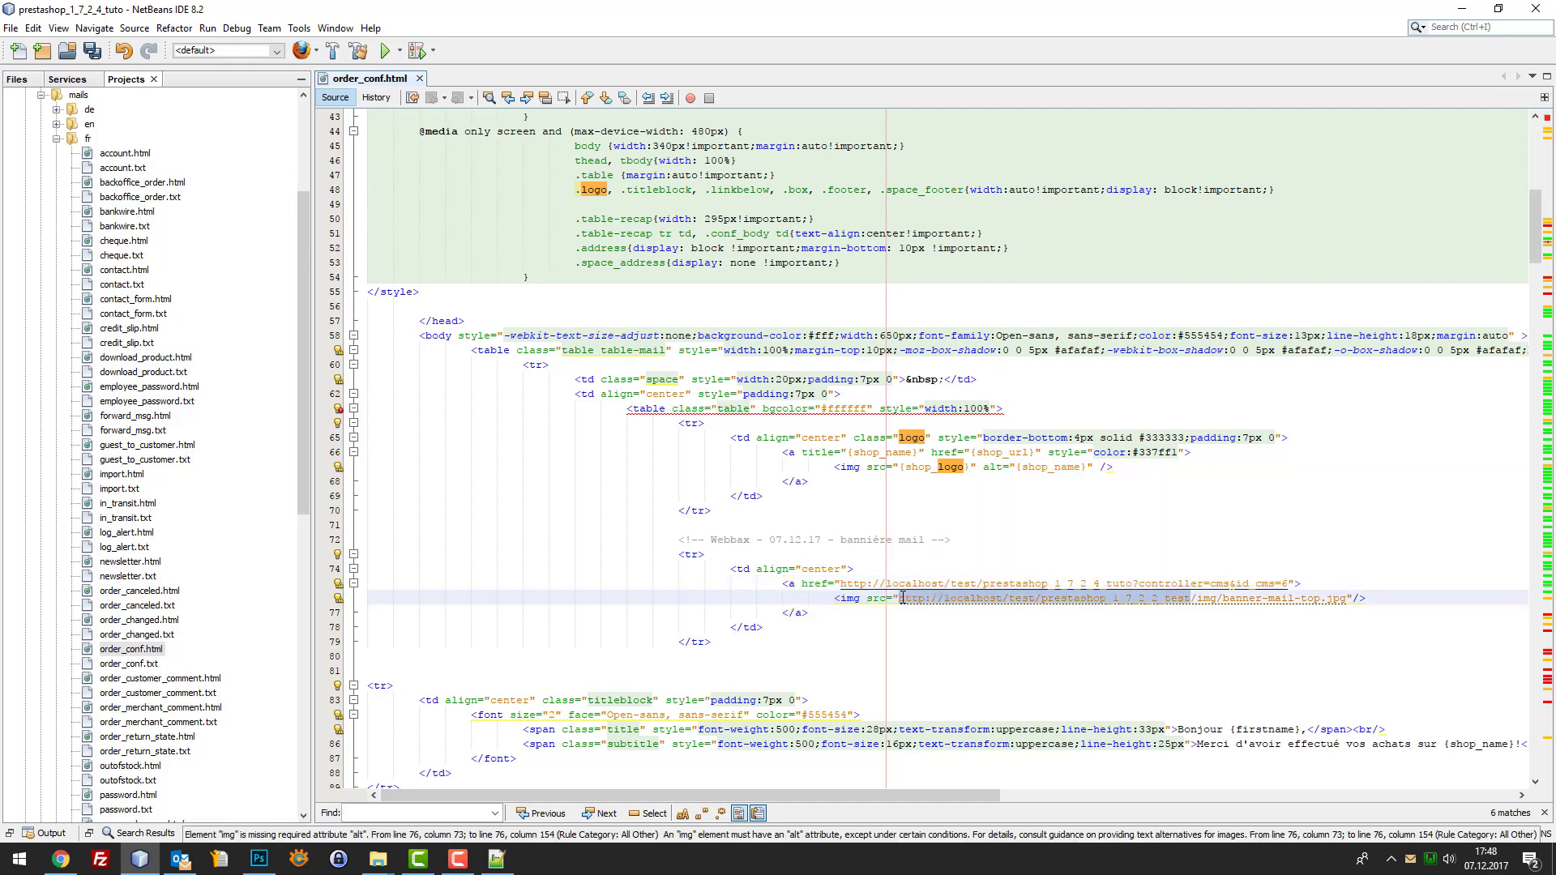
{"action": "key", "text": "ctrl+v"}
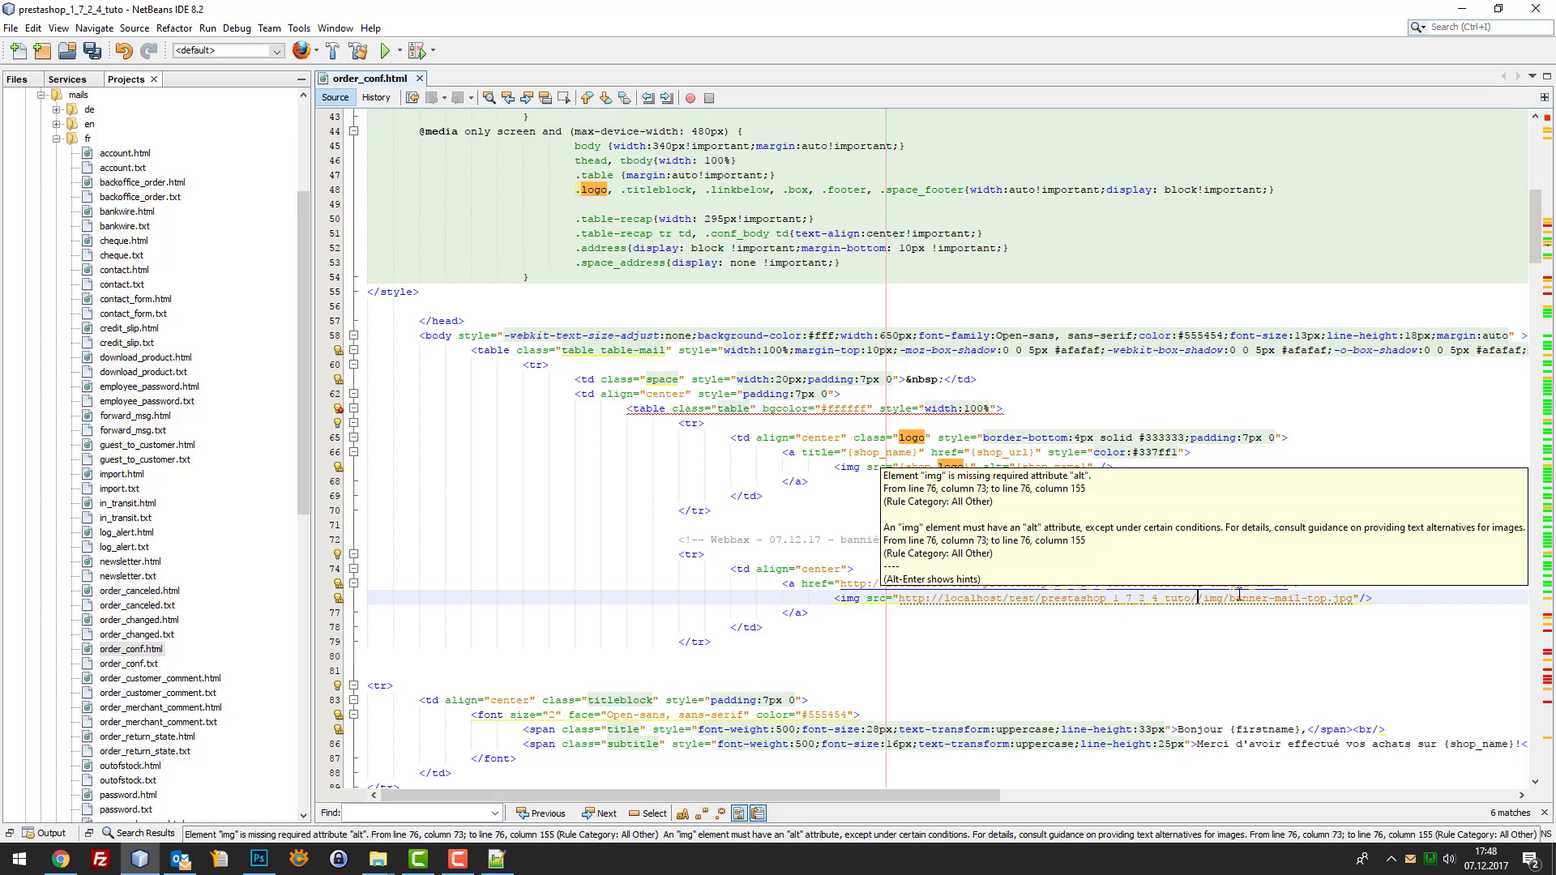
{"action": "key", "text": "BackSpace"}
{"action": "left_click_drag", "start_coordinate": [1345, 599], "coordinate": [895, 598]}
{"action": "key", "text": "ctrl+c"}
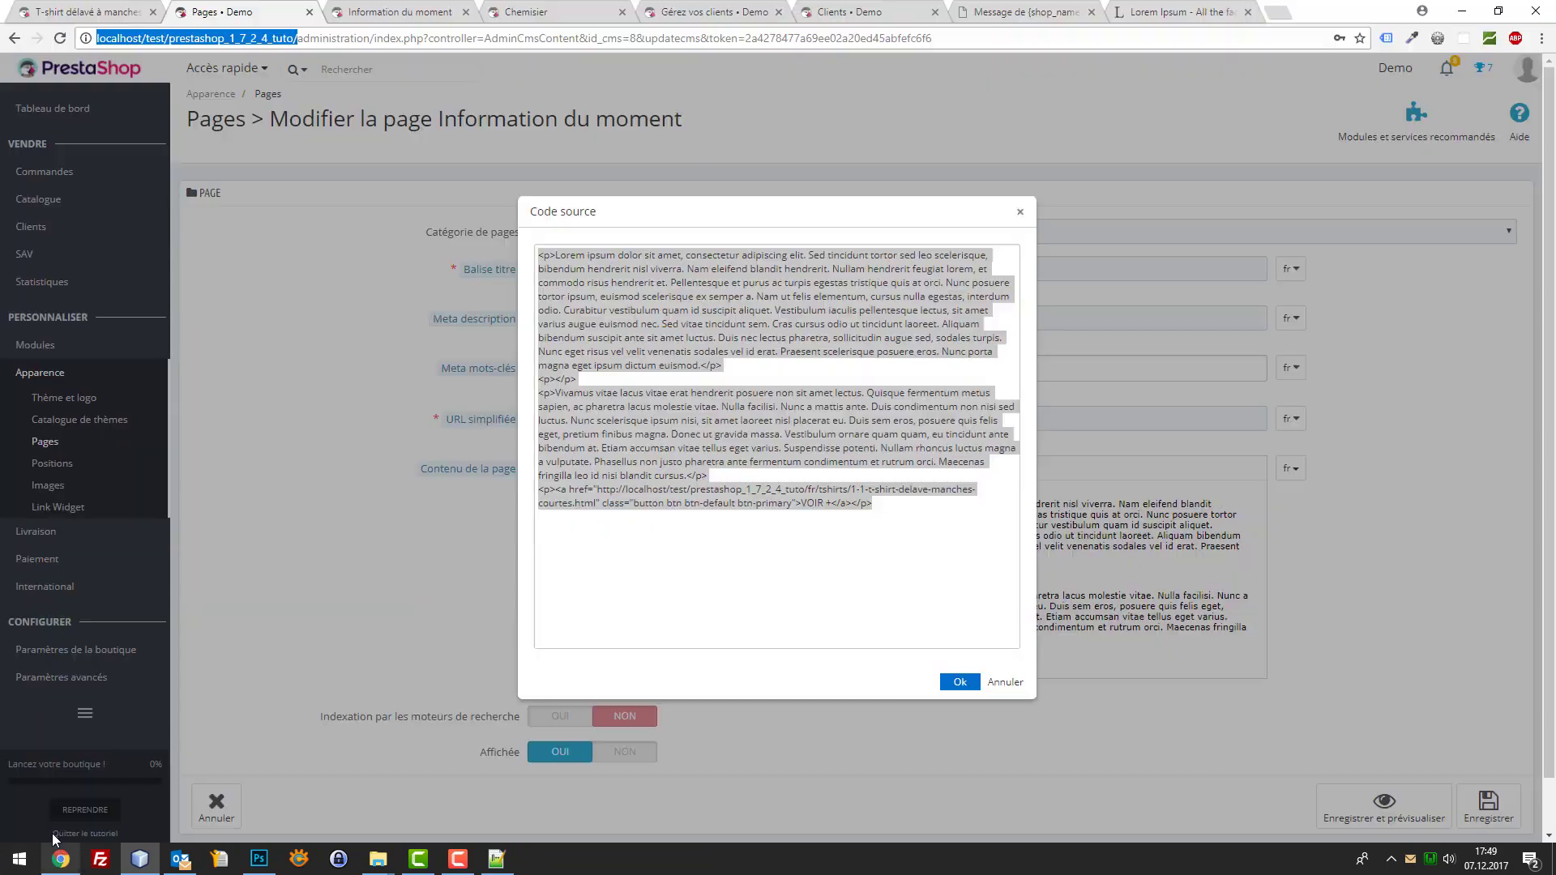
Load the banner-mail-top.jpg URL in a new Chrome tab, then return to the T-shirt product tab
{"action": "left_click", "coordinate": [60, 858]}
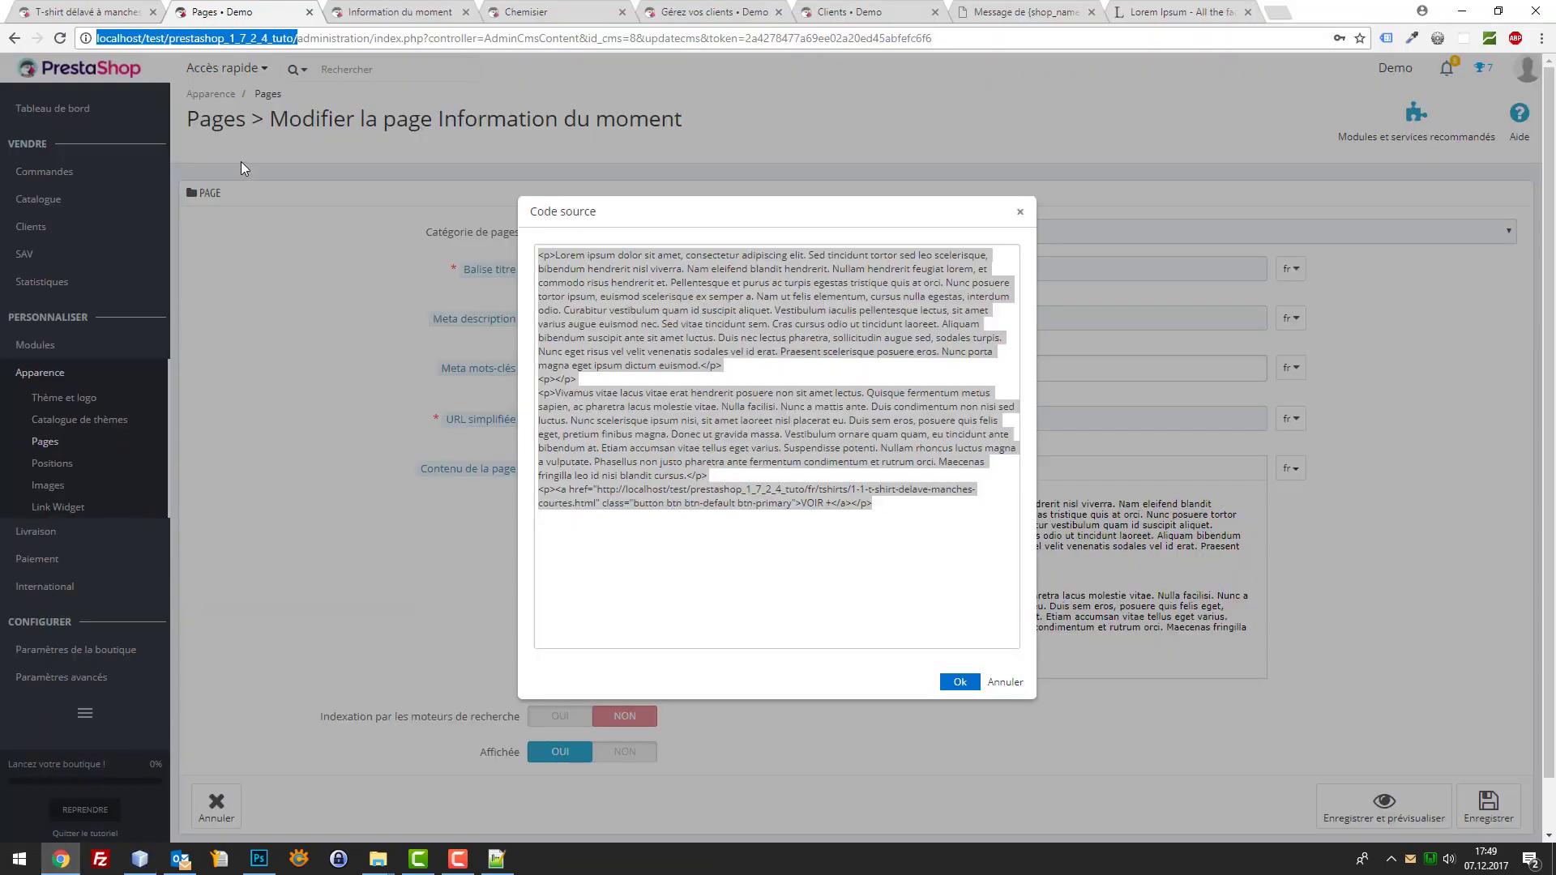
{"action": "key", "text": "ctrl+t"}
{"action": "key", "text": "ctrl+v"}
{"action": "key", "text": "Return"}
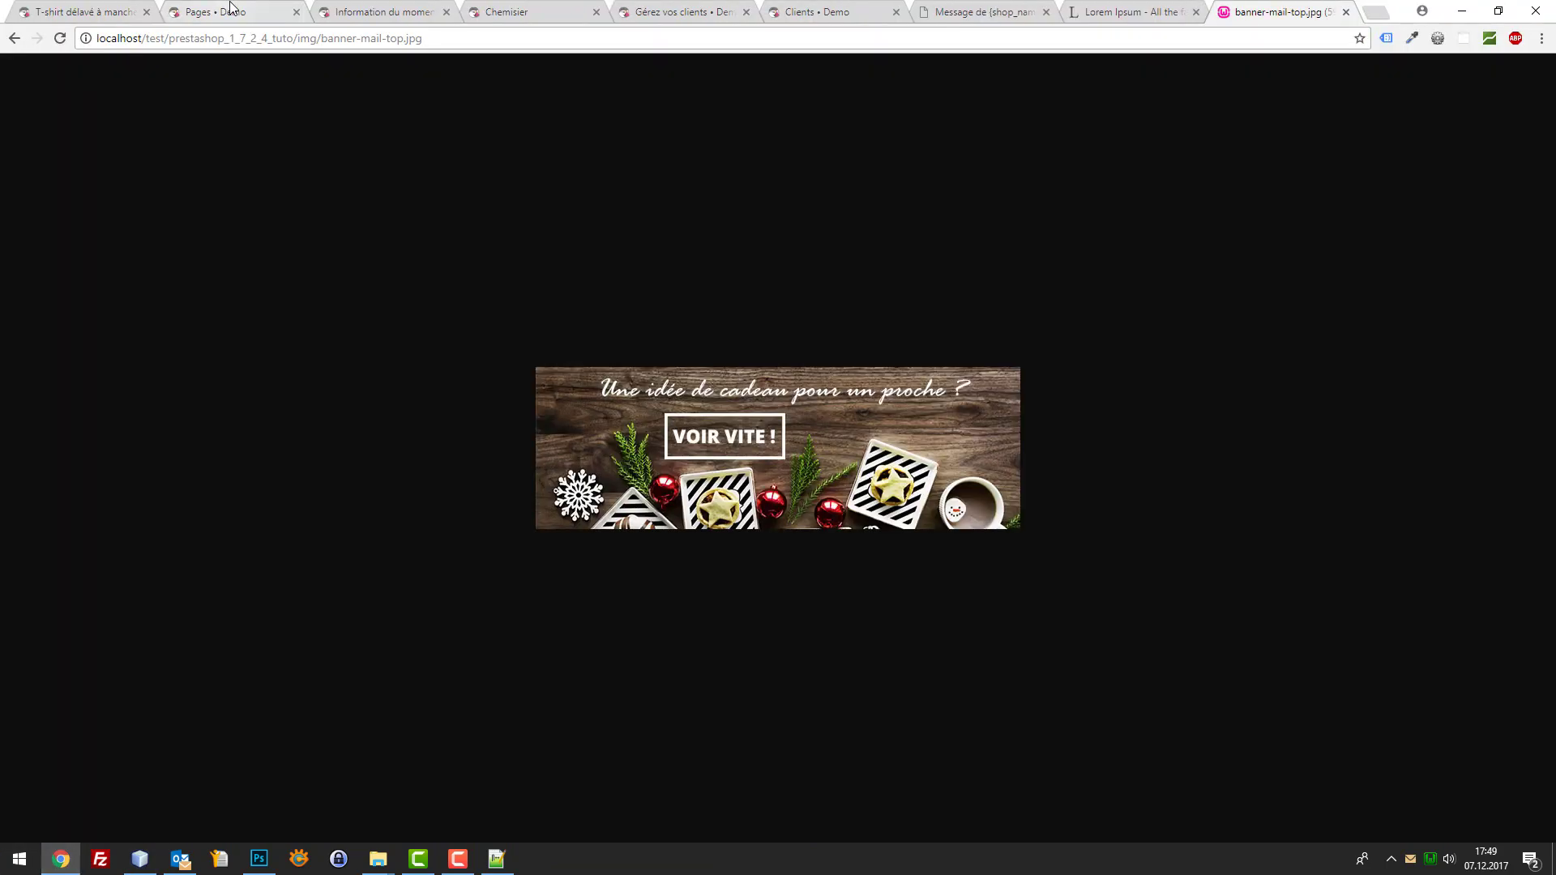
{"action": "left_click", "coordinate": [458, 859]}
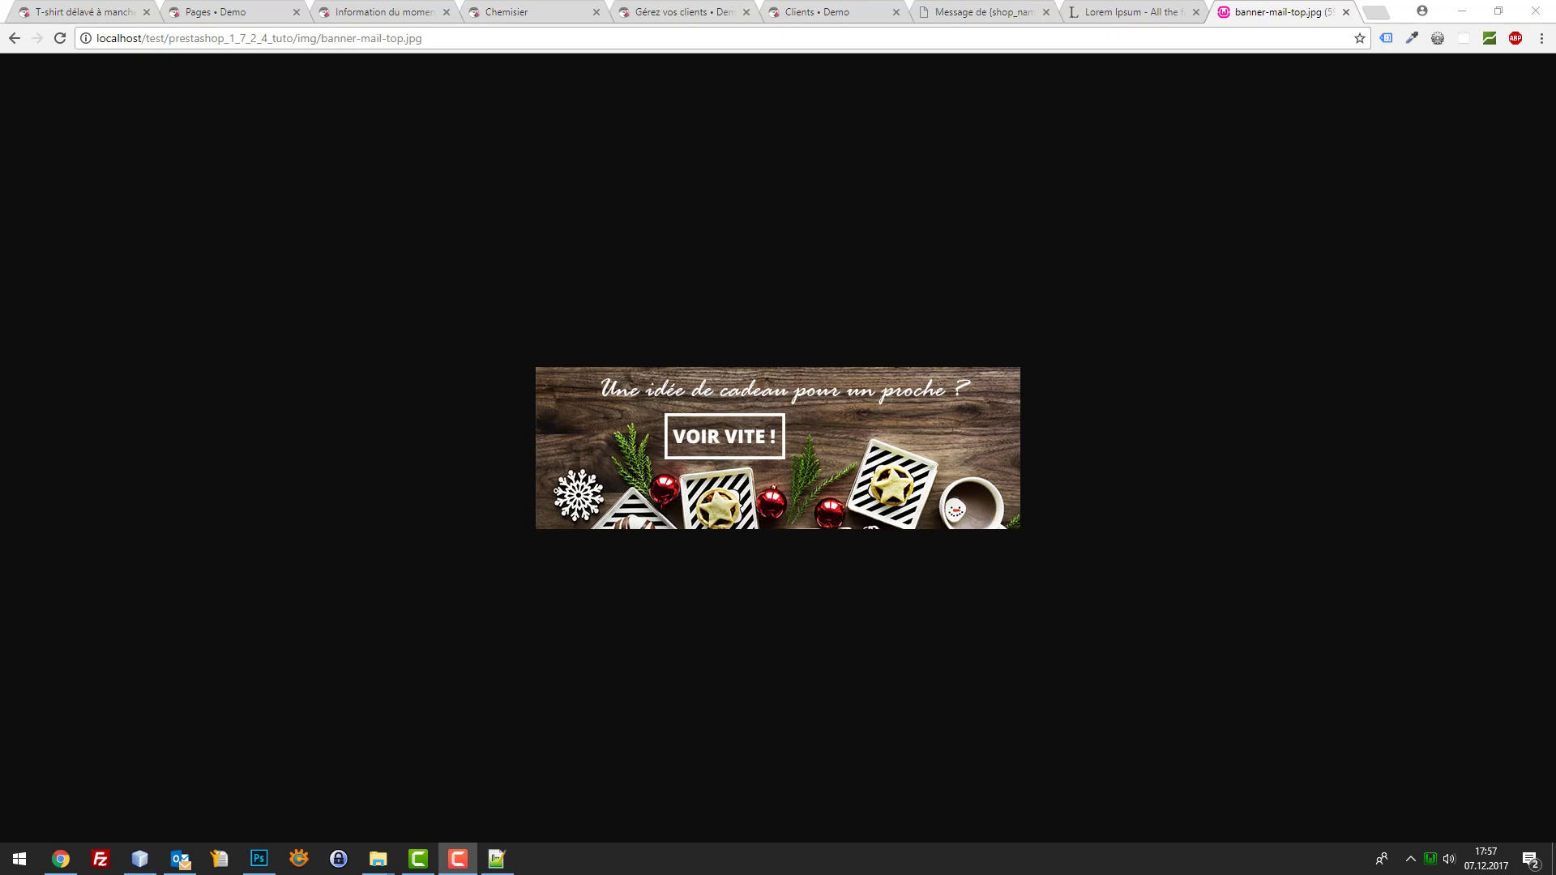
{"action": "left_click", "coordinate": [105, 10]}
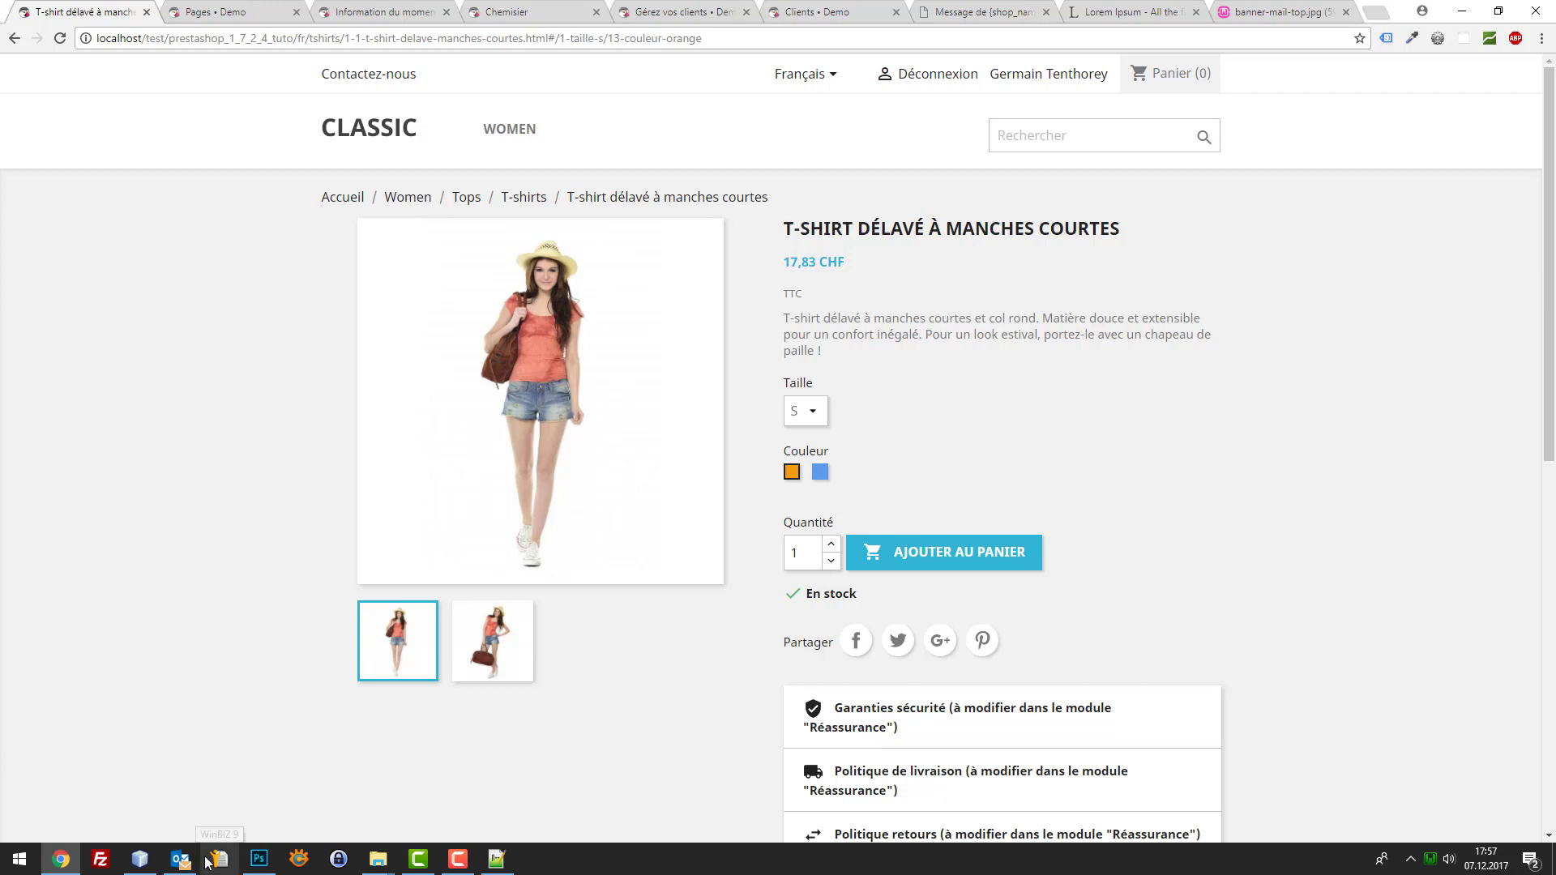
{"action": "mouse_move", "coordinate": [198, 856]}
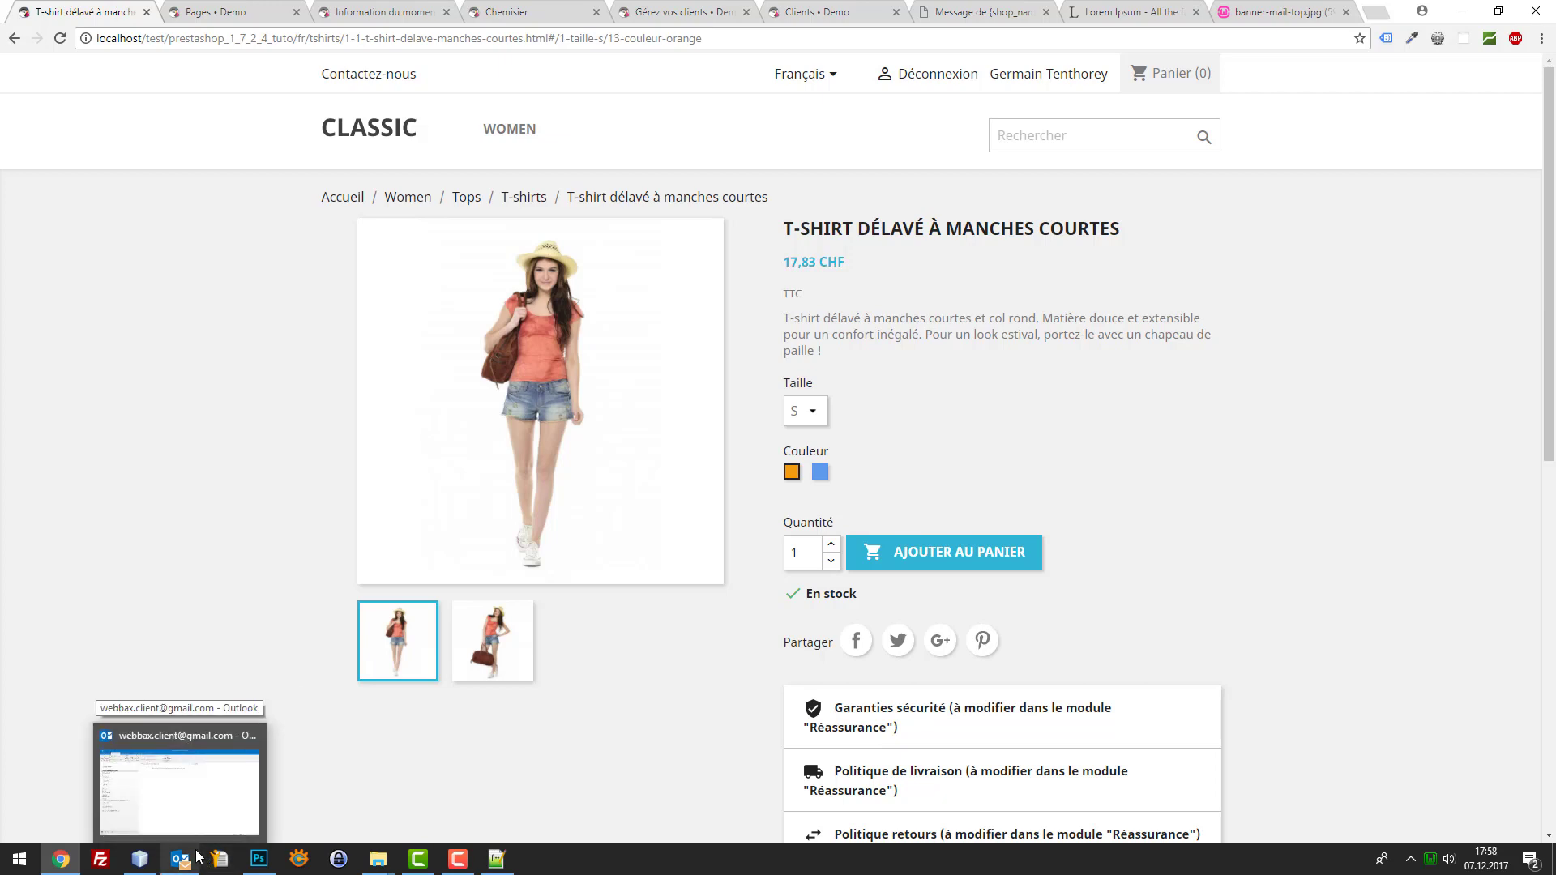
{"action": "left_click", "coordinate": [496, 858]}
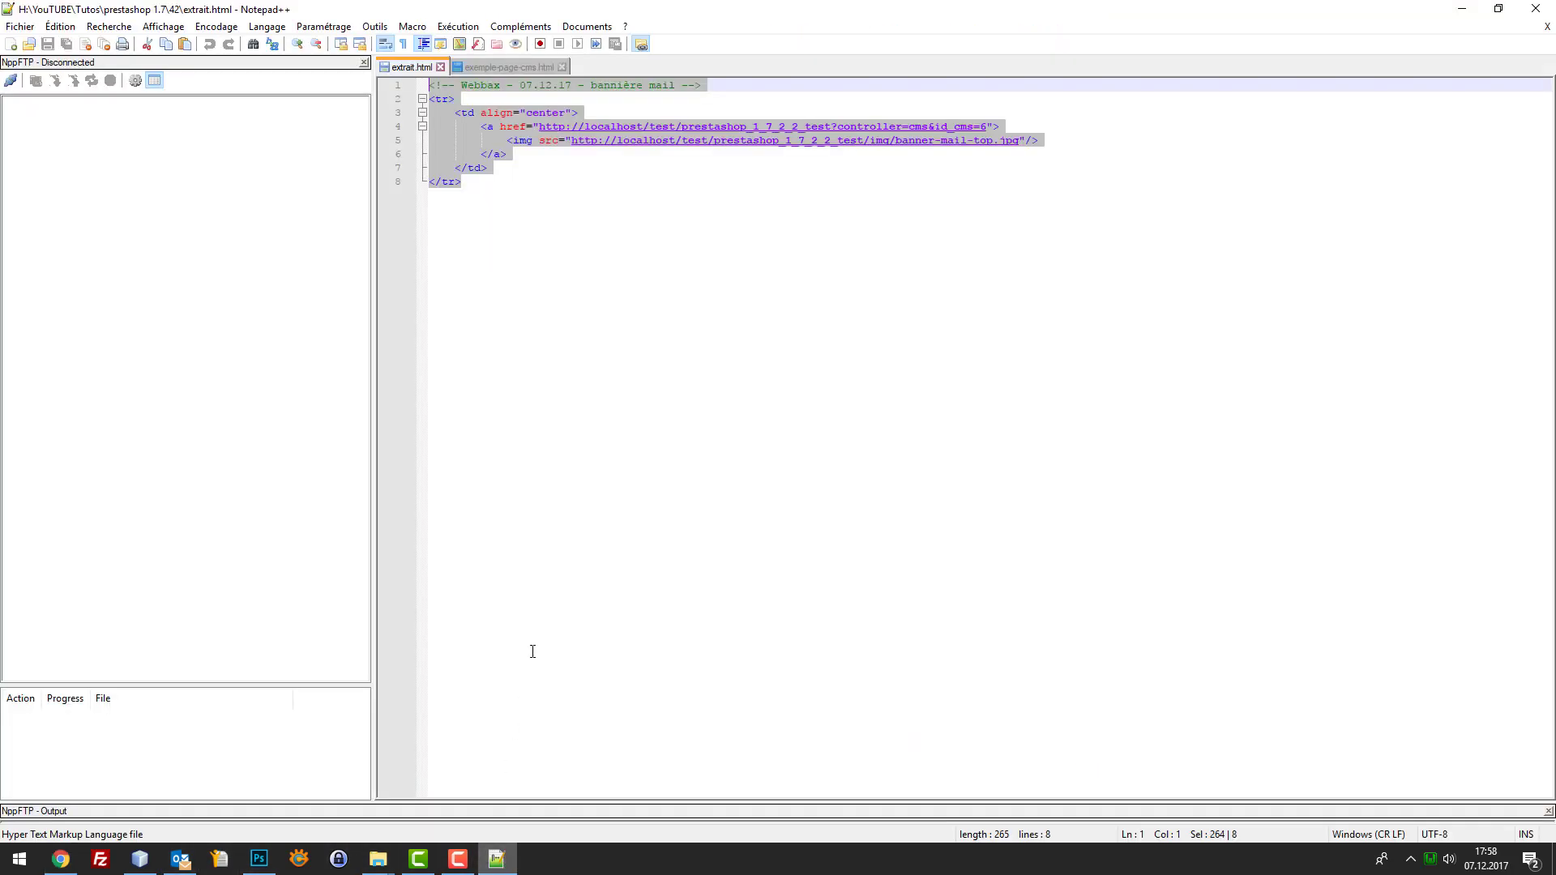
{"action": "left_click", "coordinate": [498, 66]}
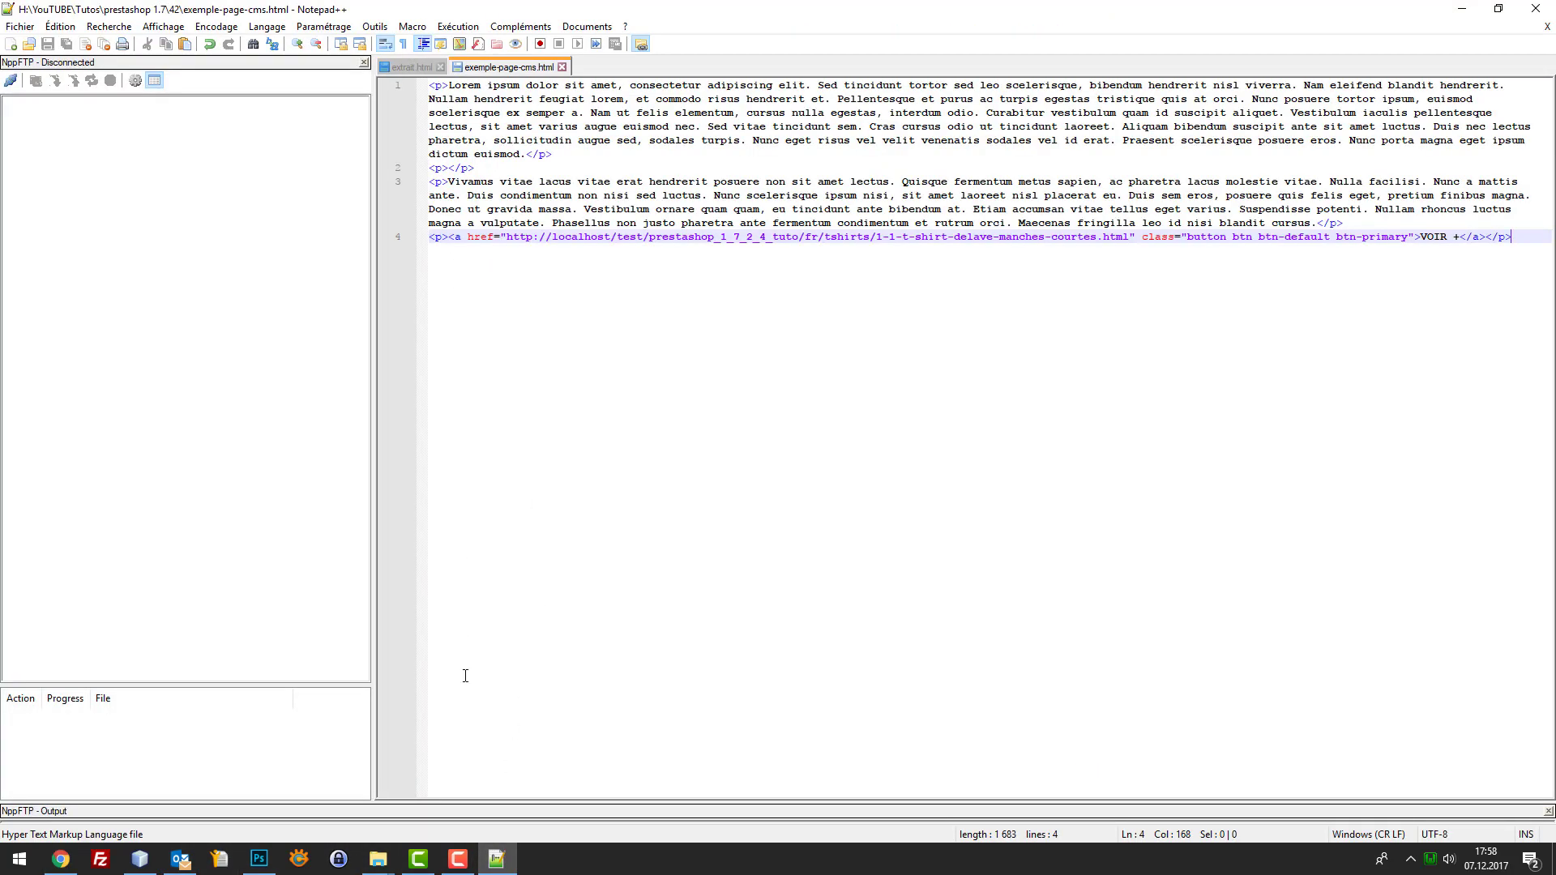
{"action": "left_click", "coordinate": [139, 859]}
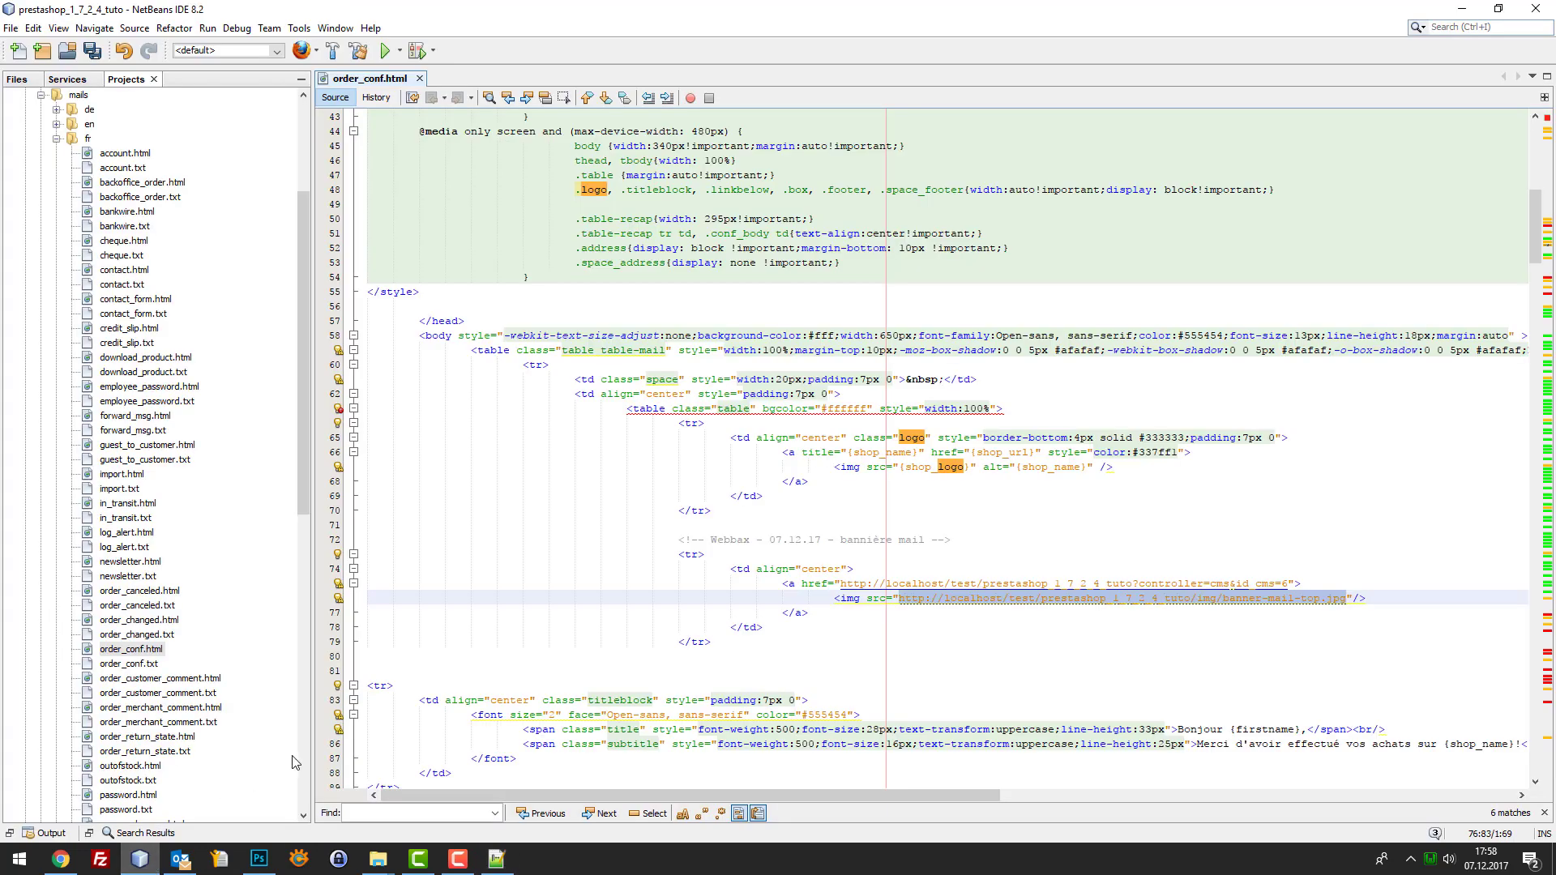
{"action": "left_click", "coordinate": [783, 650]}
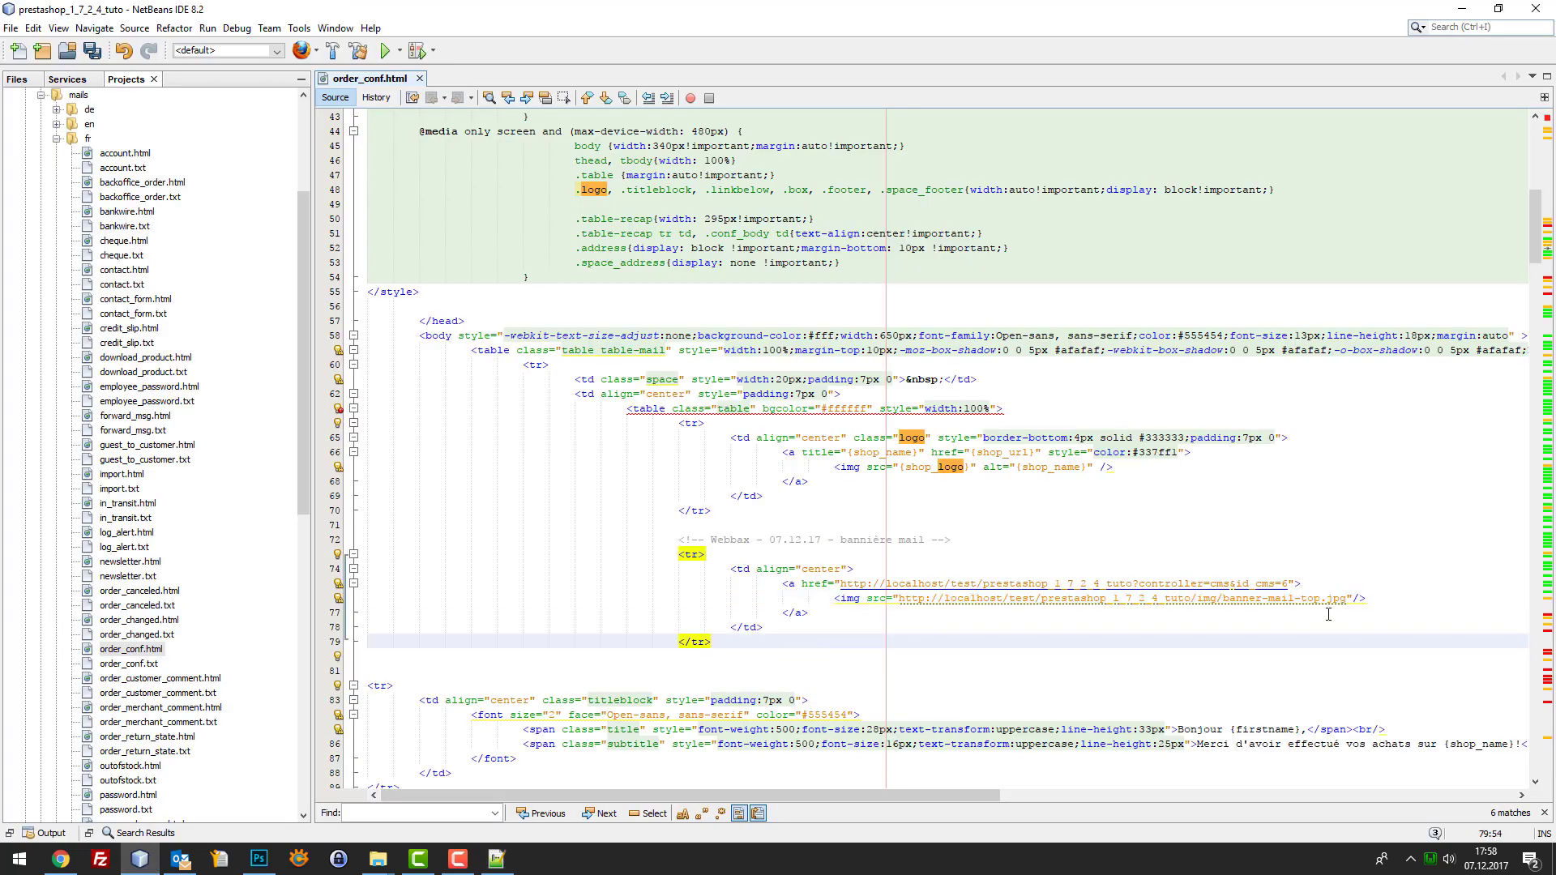
{"action": "left_click_drag", "start_coordinate": [1346, 598], "coordinate": [919, 607]}
{"action": "left_click", "coordinate": [900, 598]}
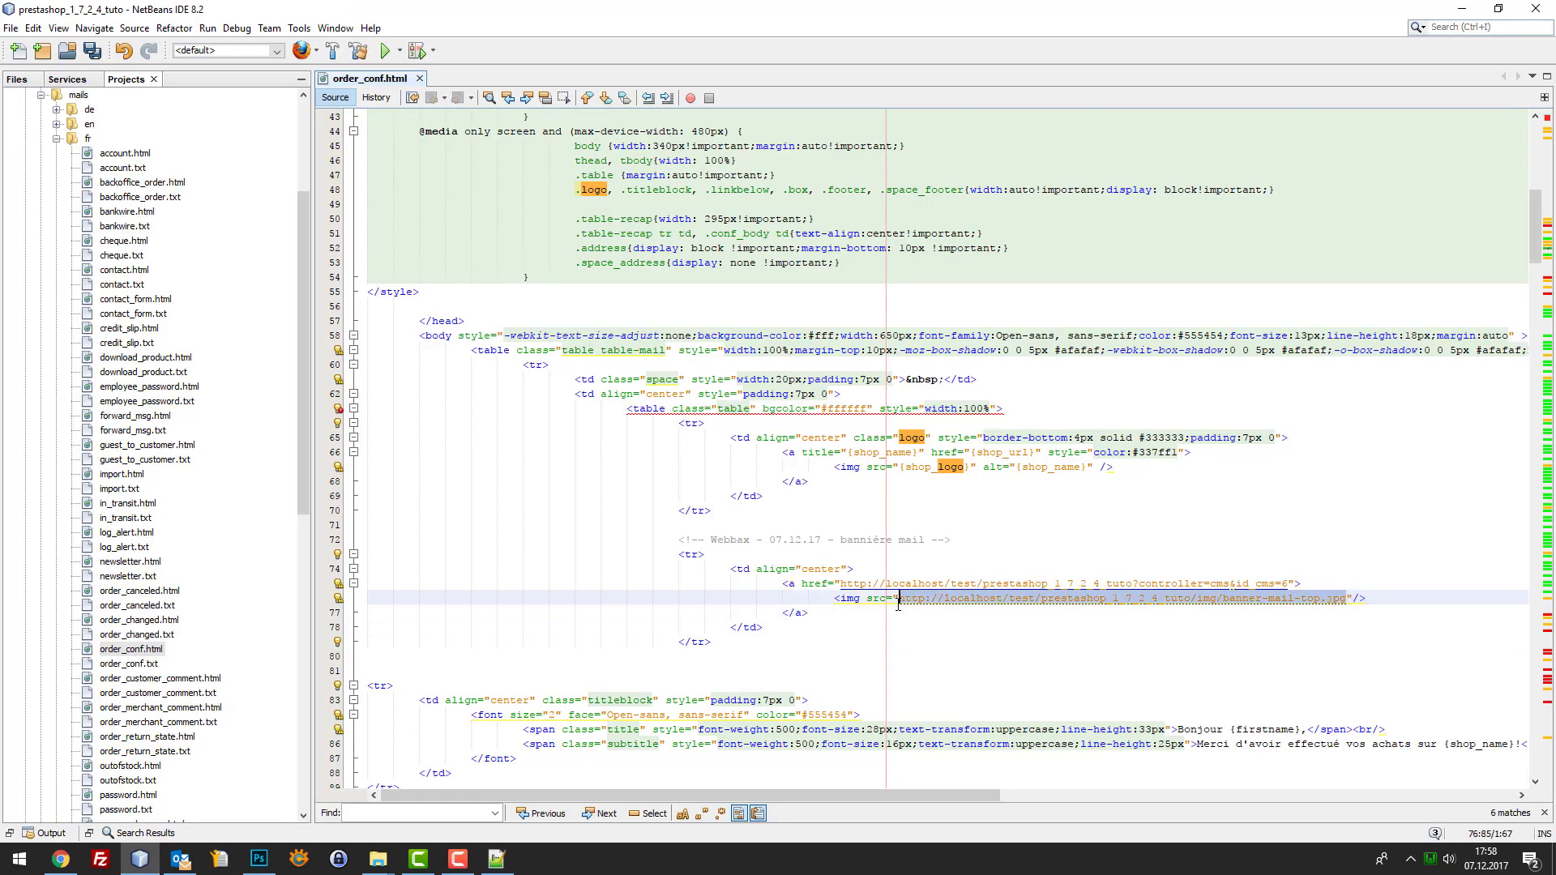
{"action": "left_click", "coordinate": [61, 859]}
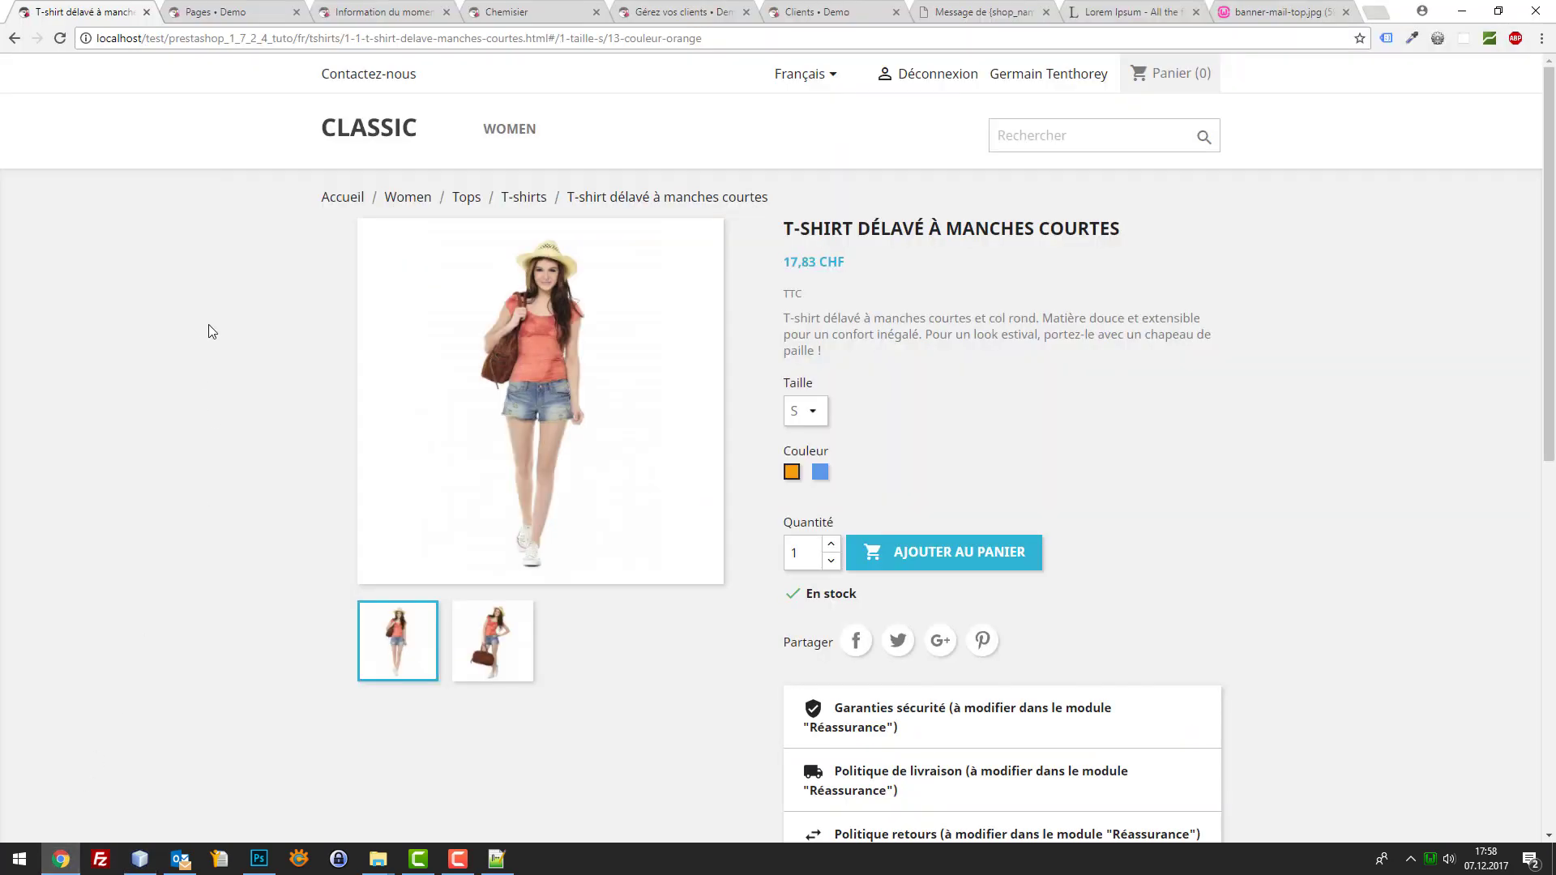
Reload the banner image URL in a new tab, then return to order_conf.html in NetBeans
{"action": "key", "text": "ctrl+t"}
{"action": "key", "text": "ctrl+v"}
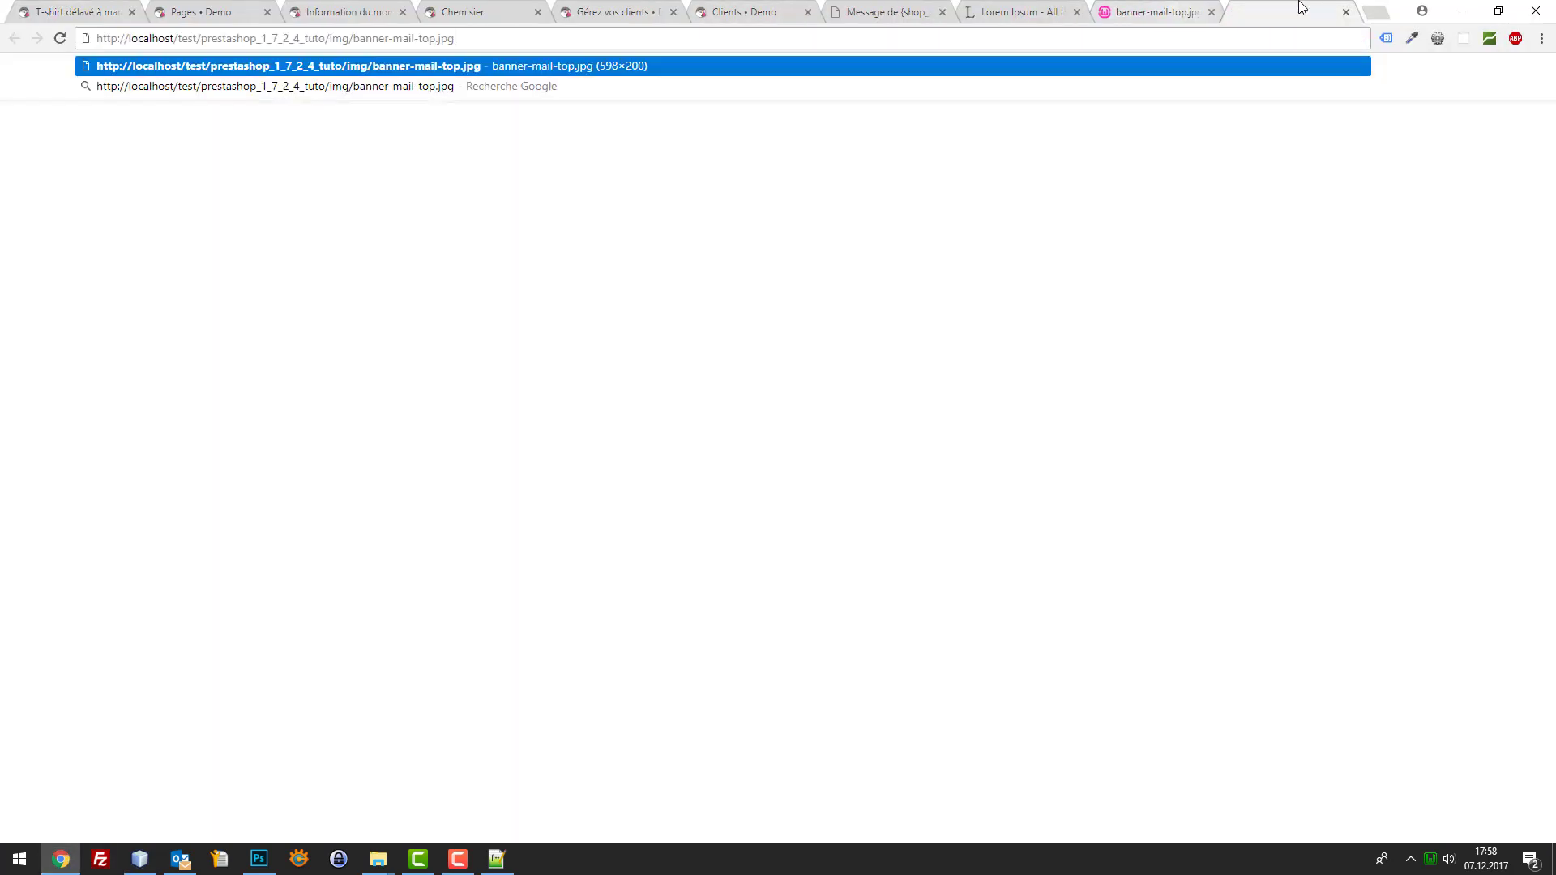
{"action": "key", "text": "Return"}
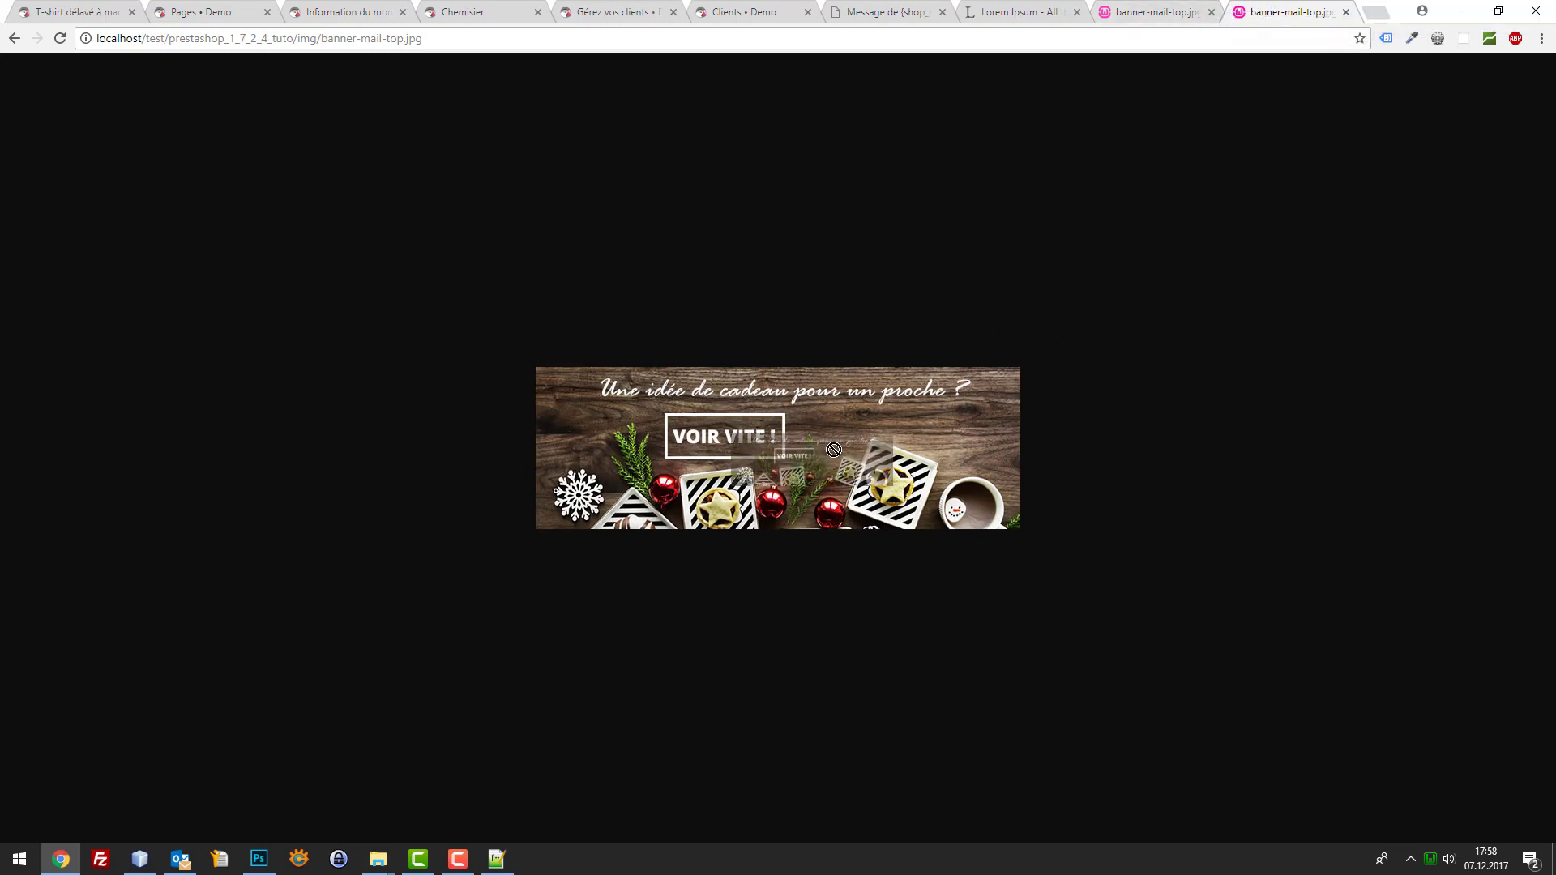
{"action": "left_click", "coordinate": [60, 859]}
{"action": "left_click", "coordinate": [873, 640]}
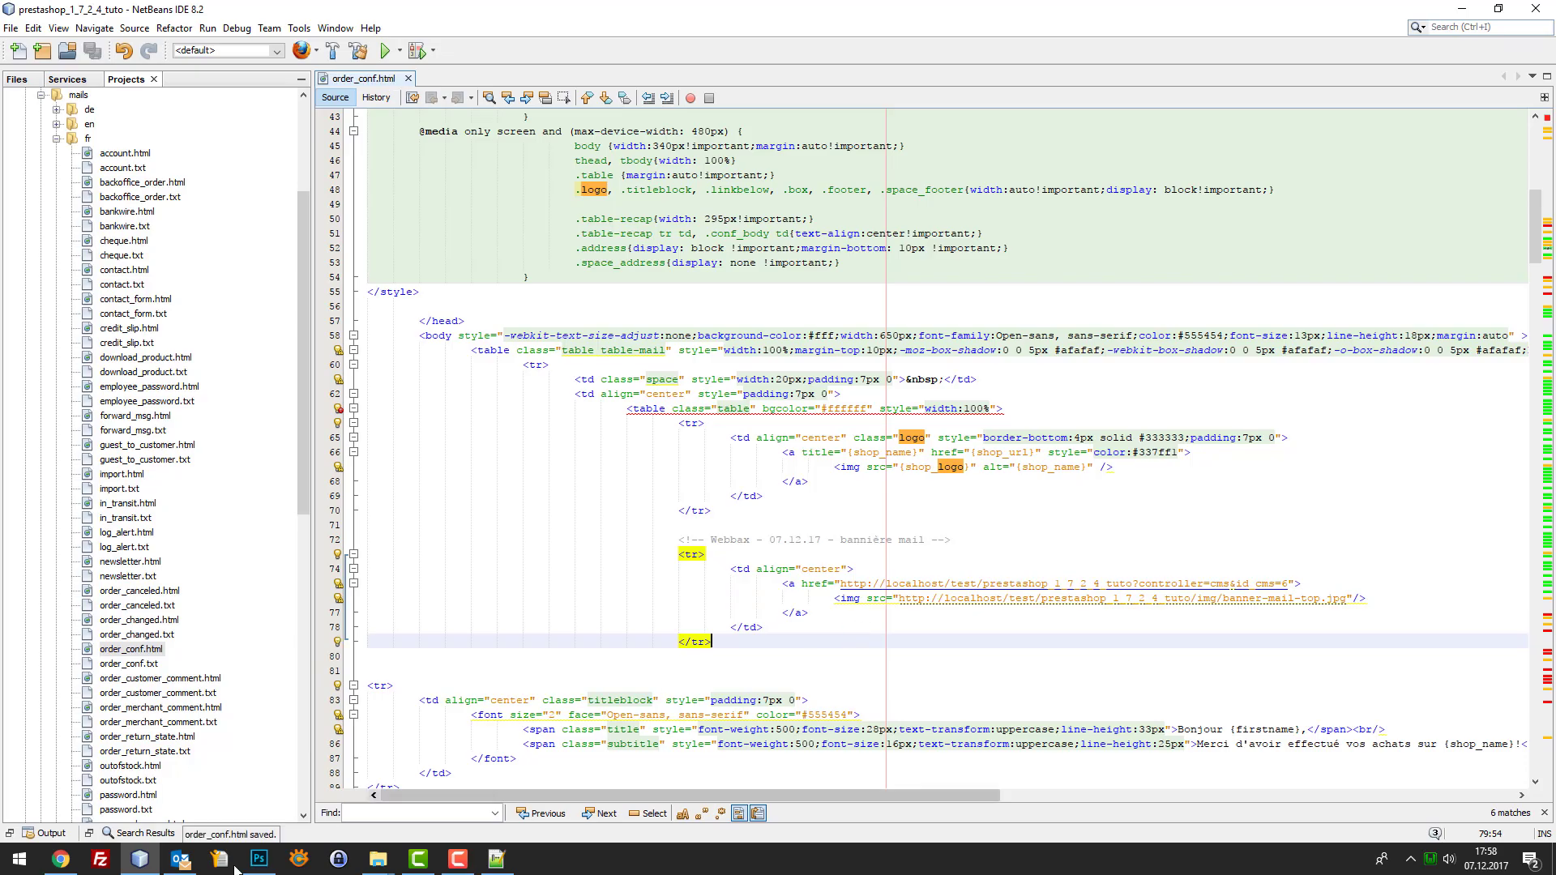
Add the T-shirt and the Robe imprimée dress to the cart
{"action": "left_click", "coordinate": [61, 858]}
{"action": "left_click", "coordinate": [77, 11]}
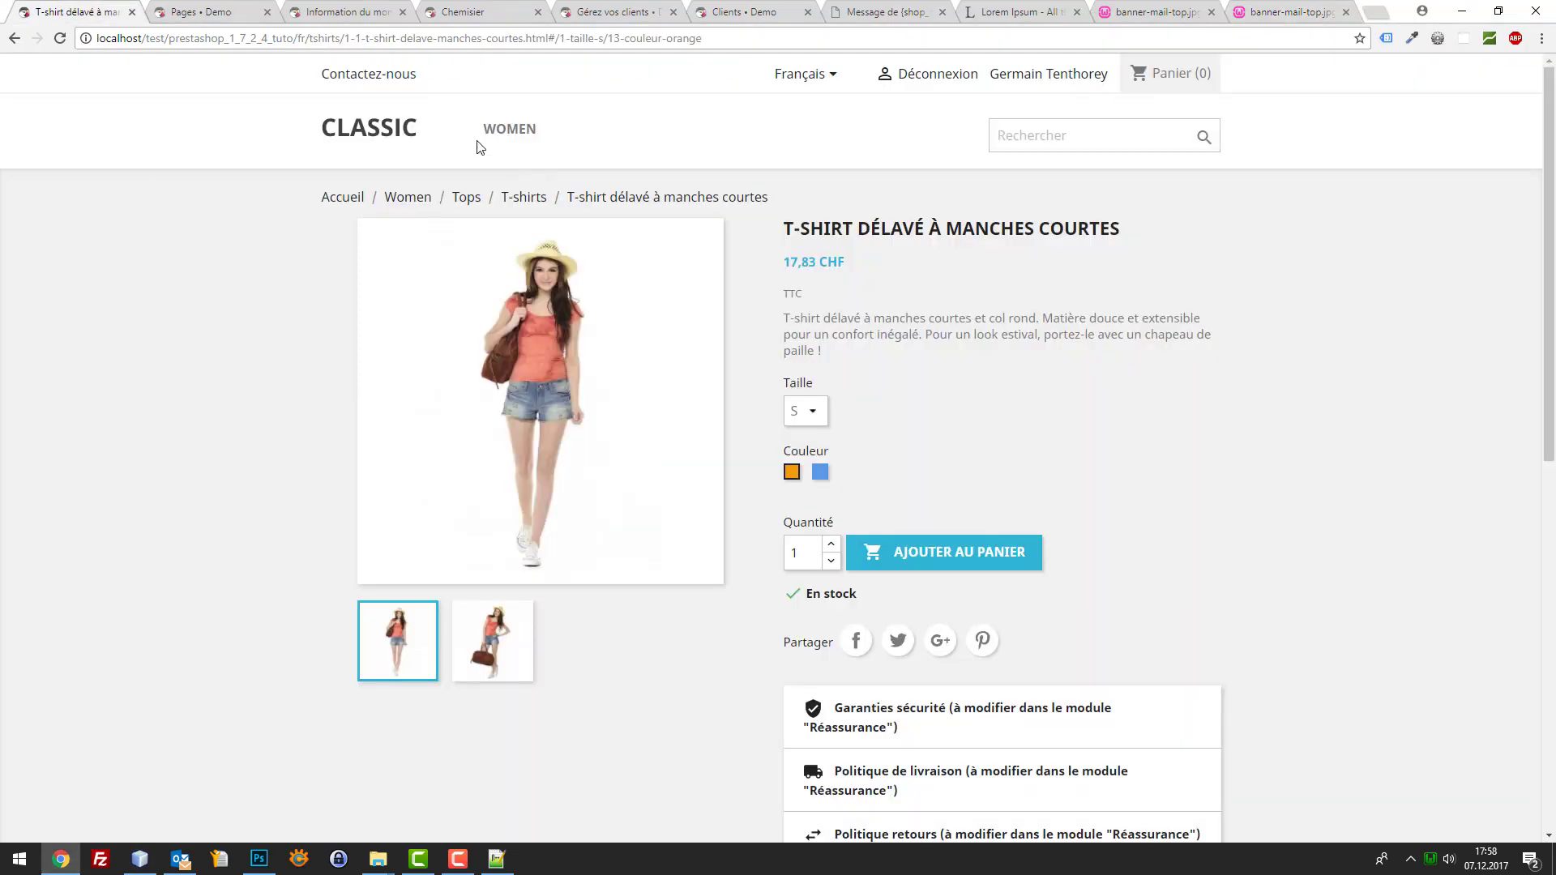
{"action": "left_click", "coordinate": [944, 551]}
{"action": "key", "text": "Escape"}
{"action": "left_click", "coordinate": [400, 142]}
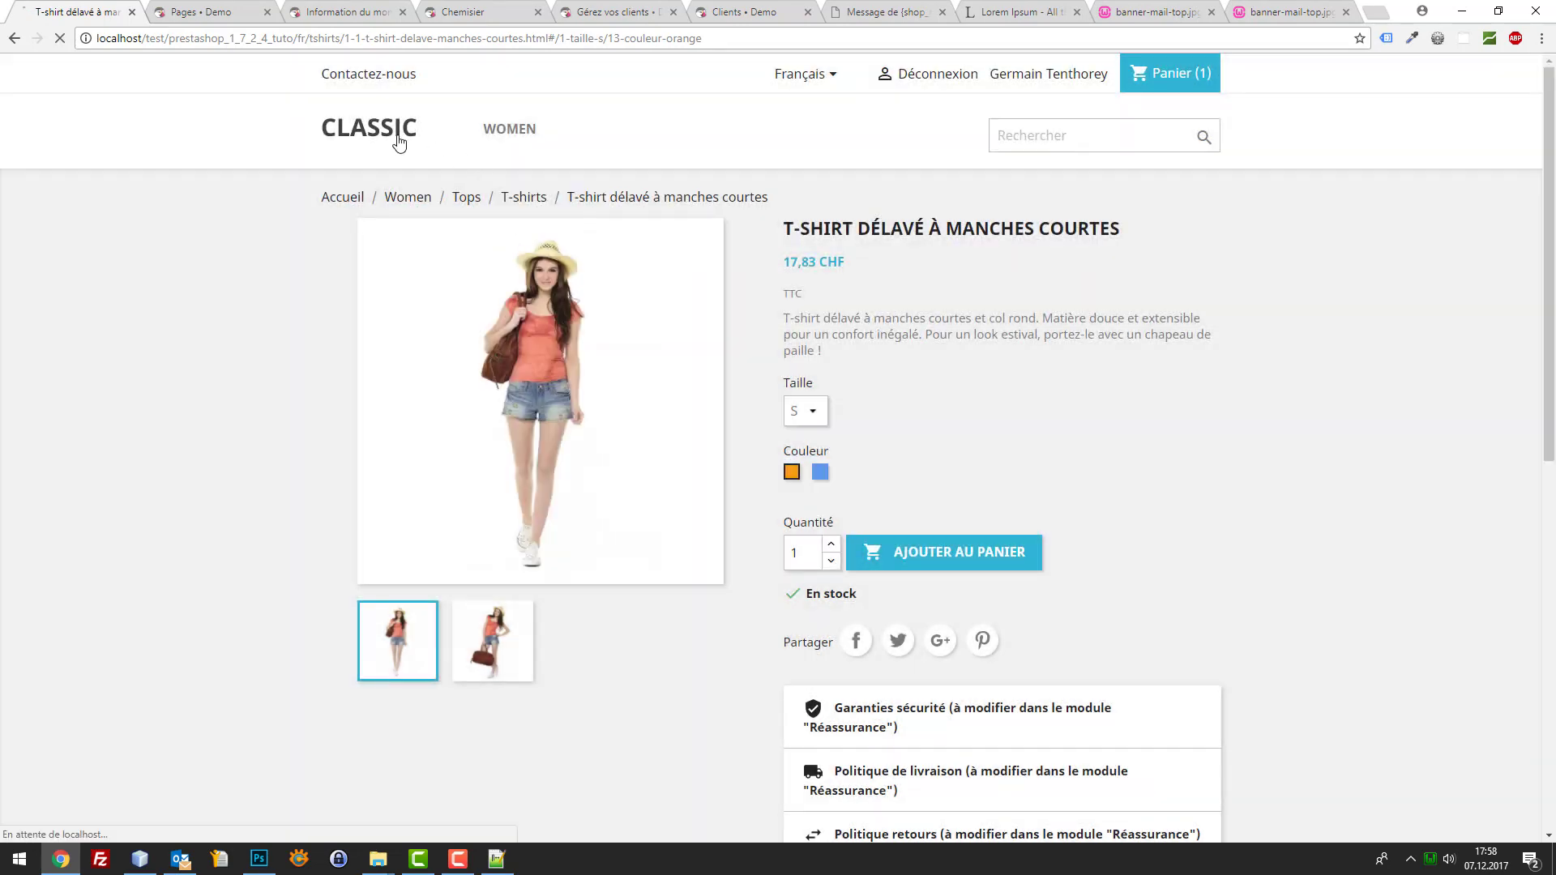
{"action": "scroll", "coordinate": [1134, 389], "scroll_direction": "down", "scroll_amount": 3}
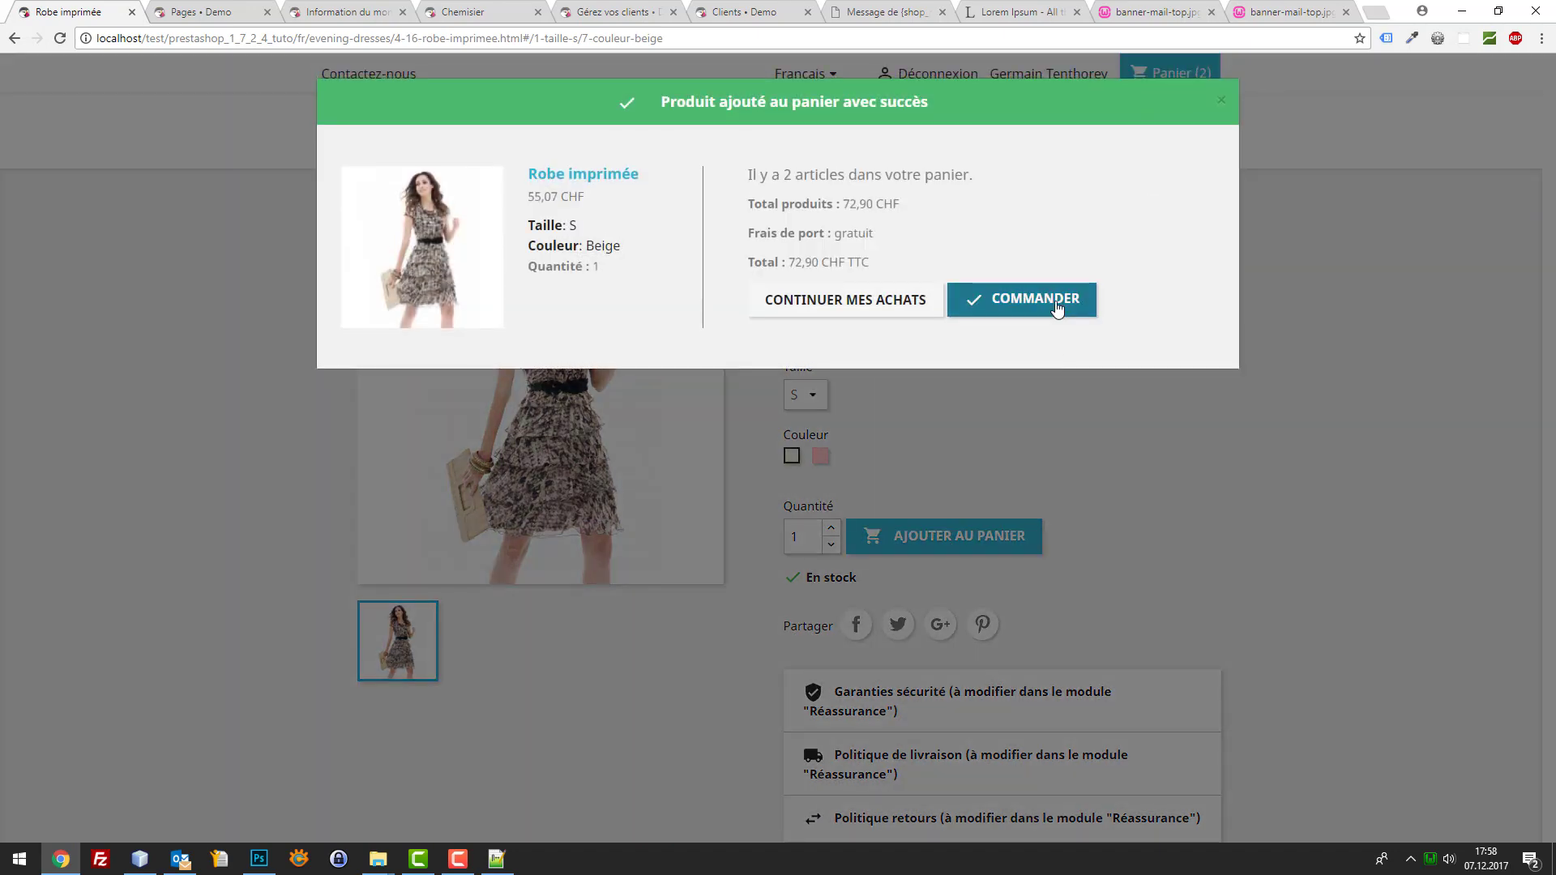
{"action": "left_click", "coordinate": [1058, 305]}
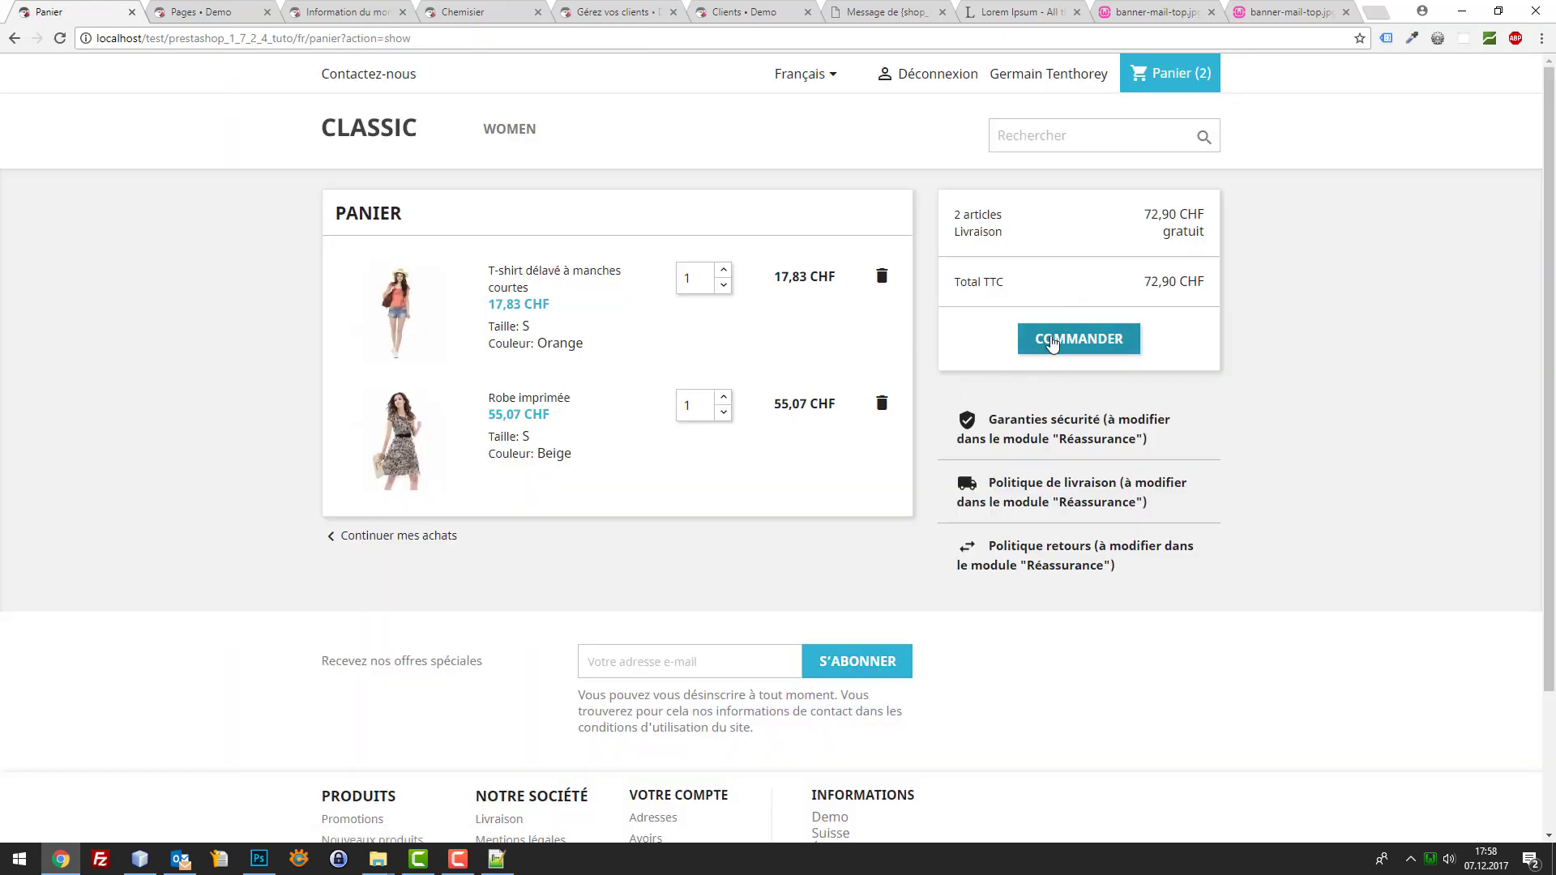
Check out paying by bank transfer, accept the terms of sale and place the order
{"action": "left_click", "coordinate": [1053, 342]}
{"action": "left_click", "coordinate": [824, 608]}
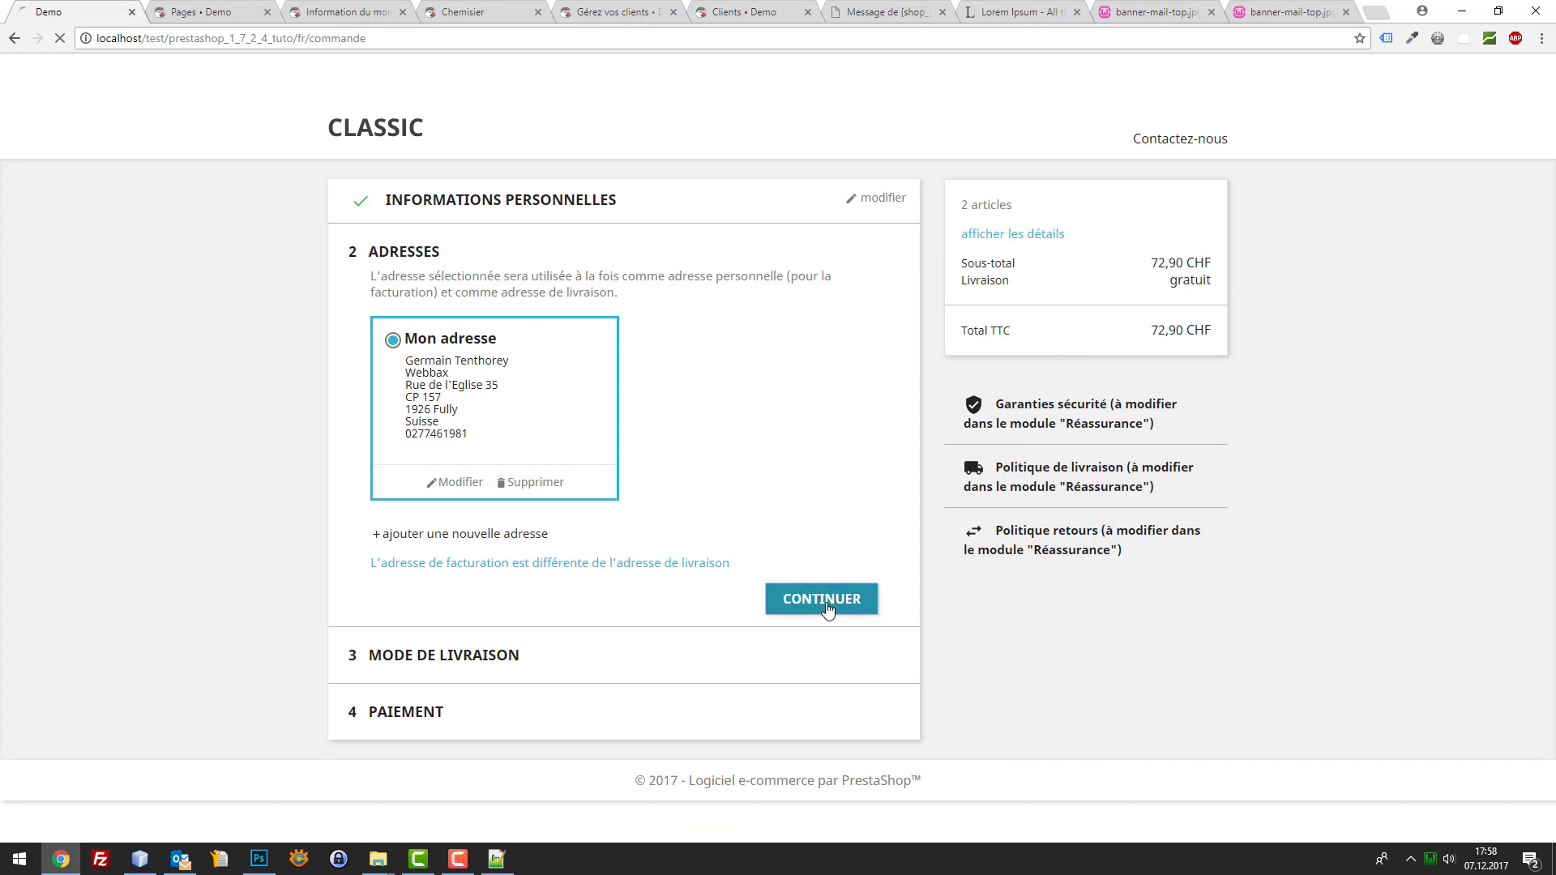
{"action": "left_click", "coordinate": [824, 489]}
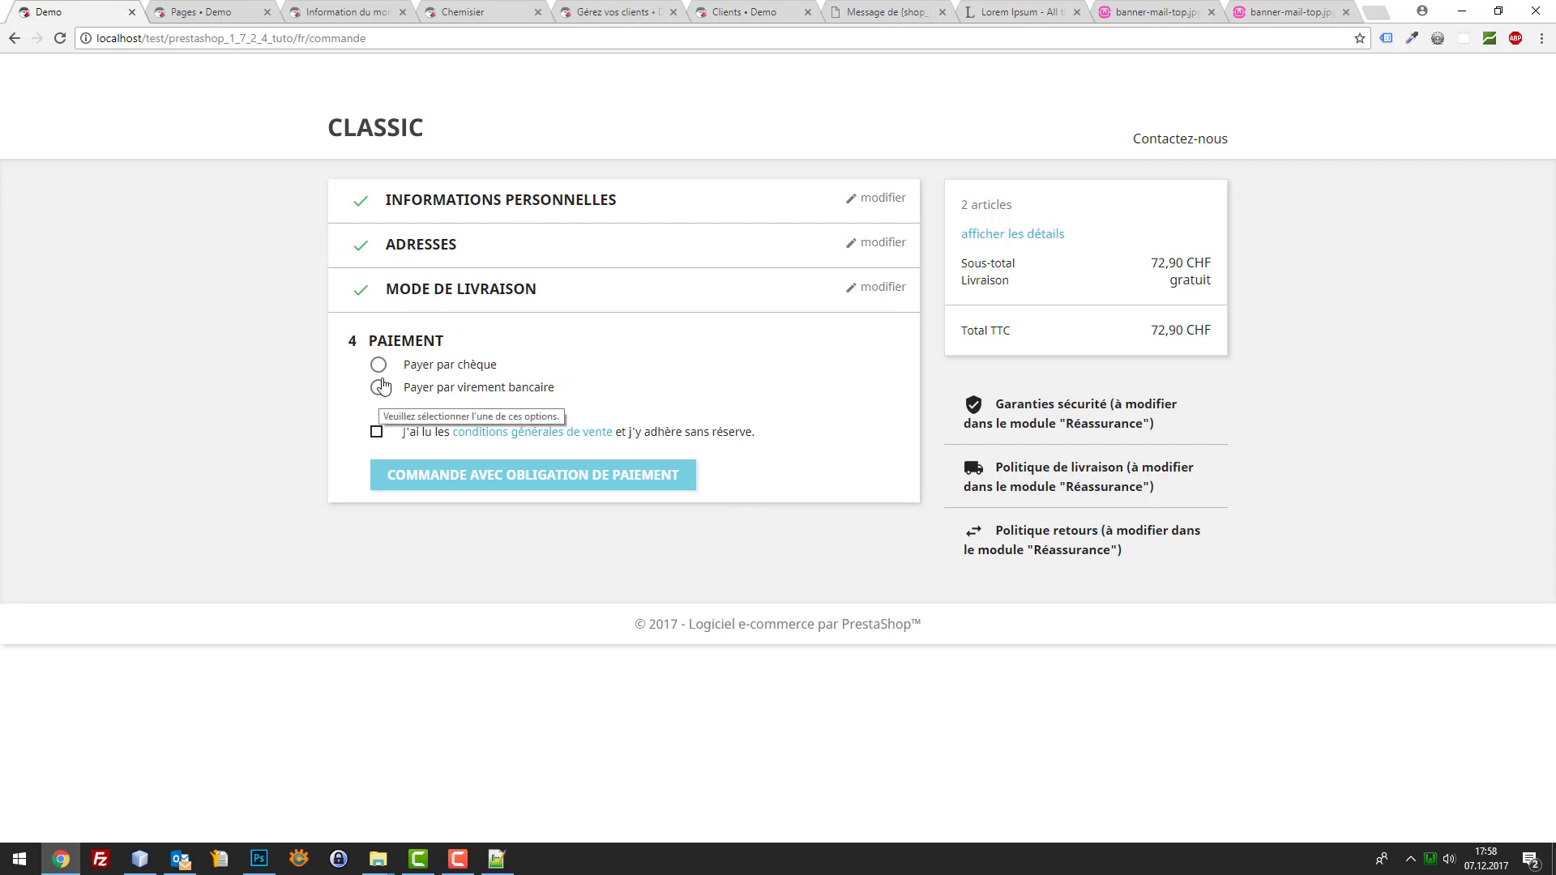
{"action": "left_click", "coordinate": [378, 386]}
{"action": "left_click", "coordinate": [374, 535]}
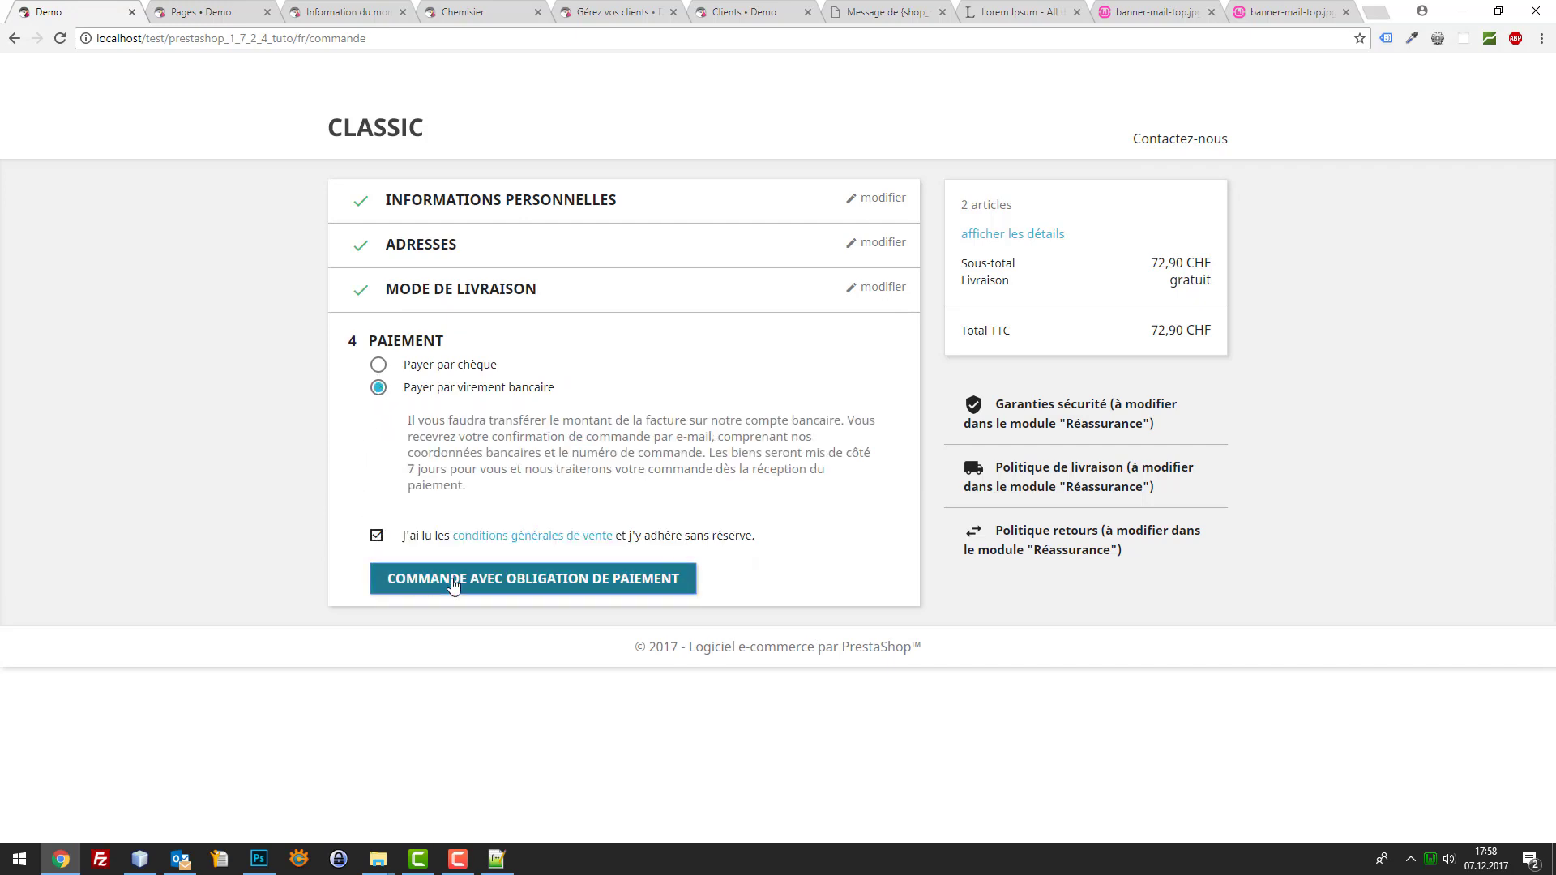
{"action": "left_click", "coordinate": [451, 587]}
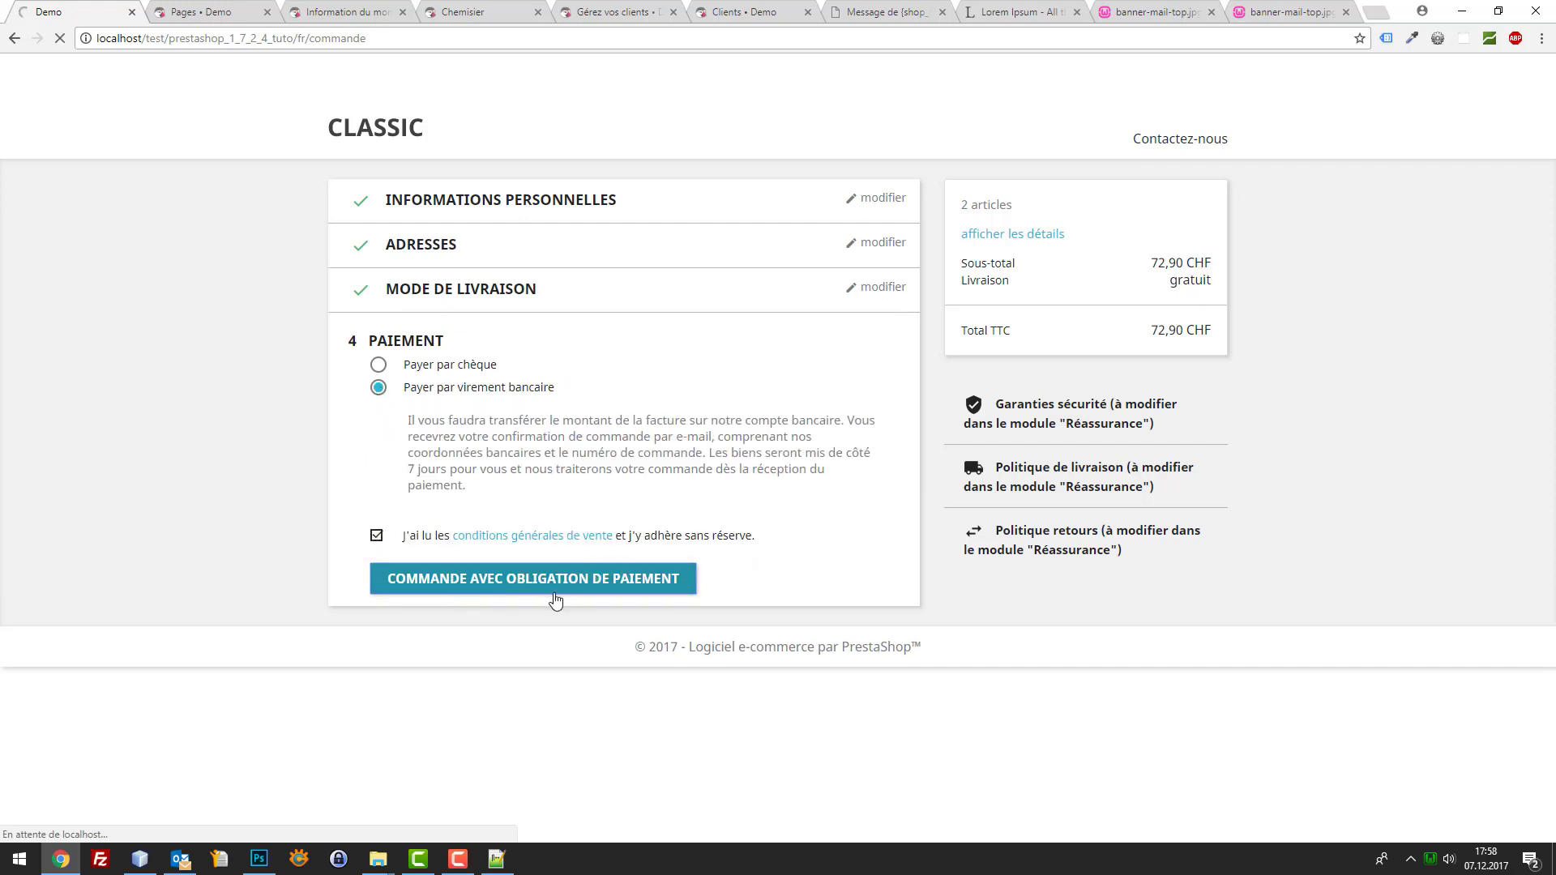
{"action": "scroll", "coordinate": [559, 584], "scroll_direction": "down", "scroll_amount": 2}
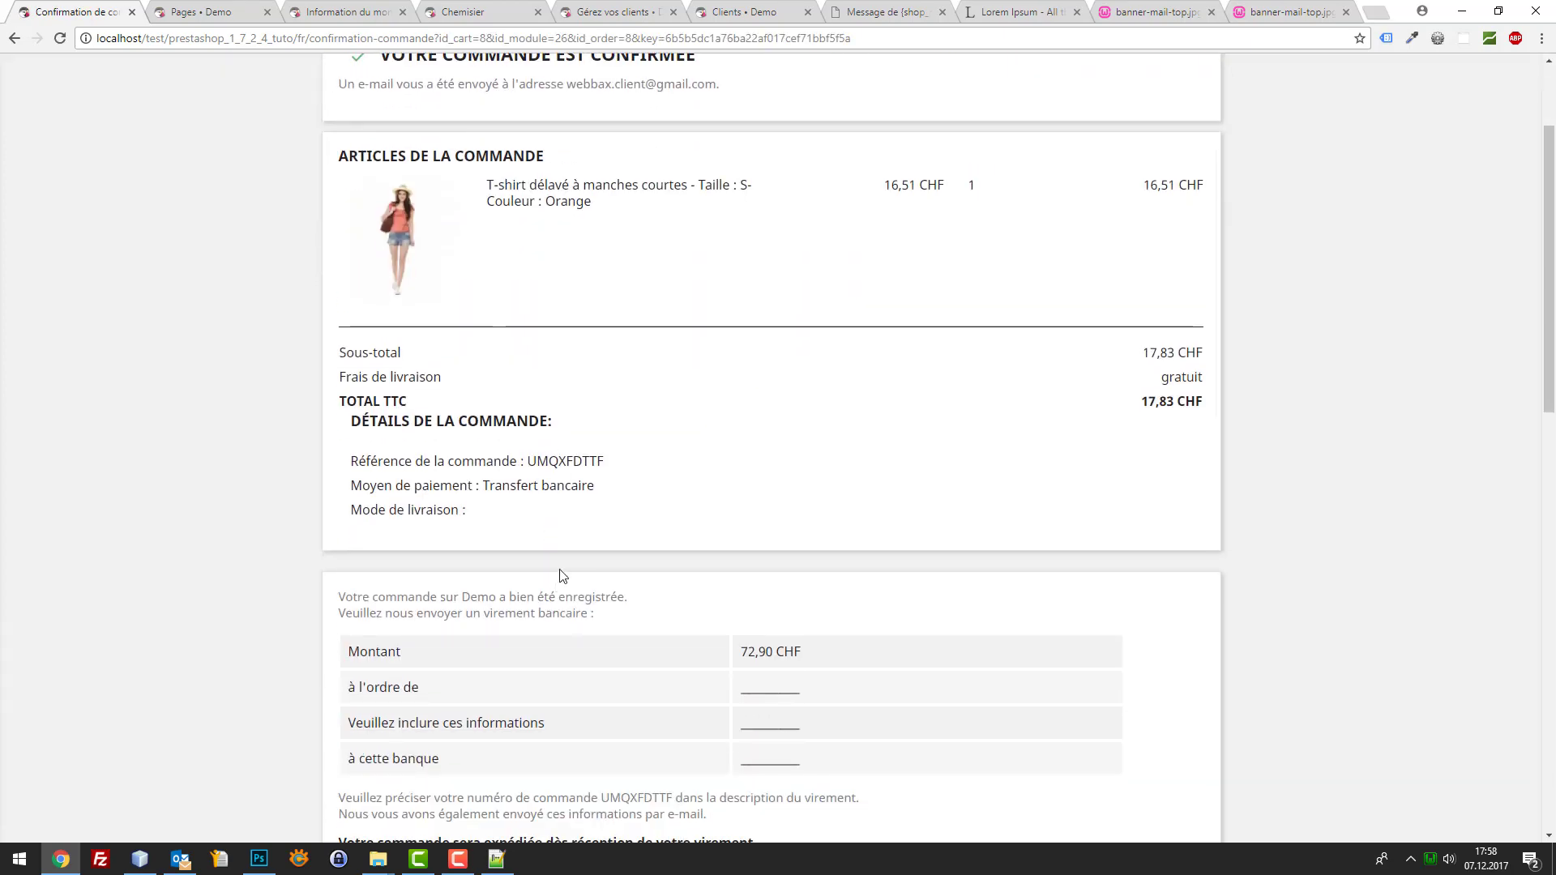
{"action": "left_click", "coordinate": [180, 859]}
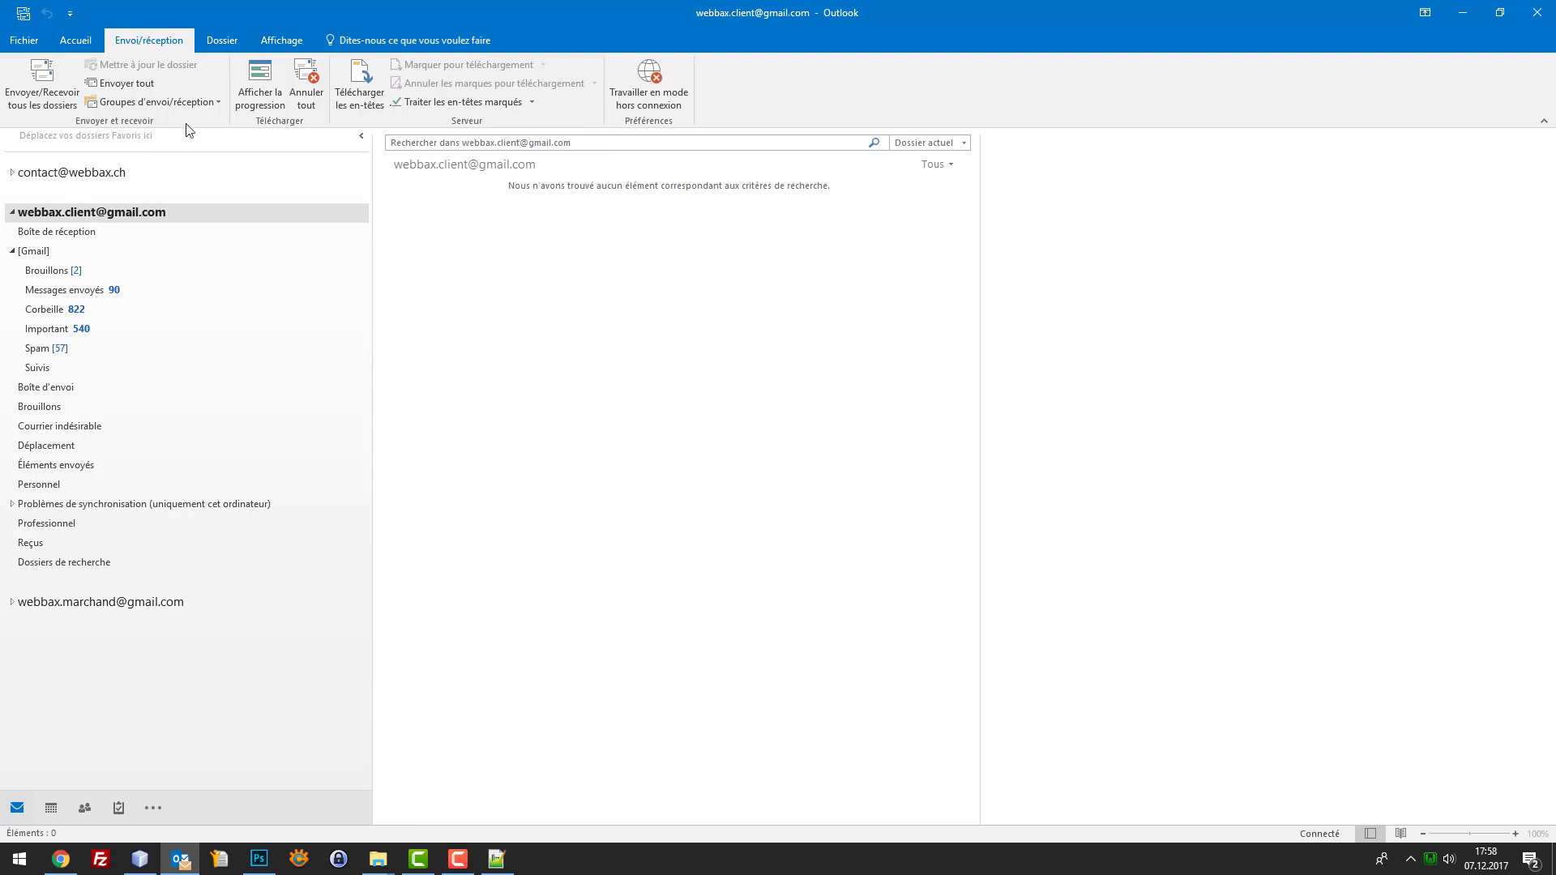
Fetch mail, open the newest Confirmation de commande email and click its gift banner link
{"action": "left_click", "coordinate": [42, 77]}
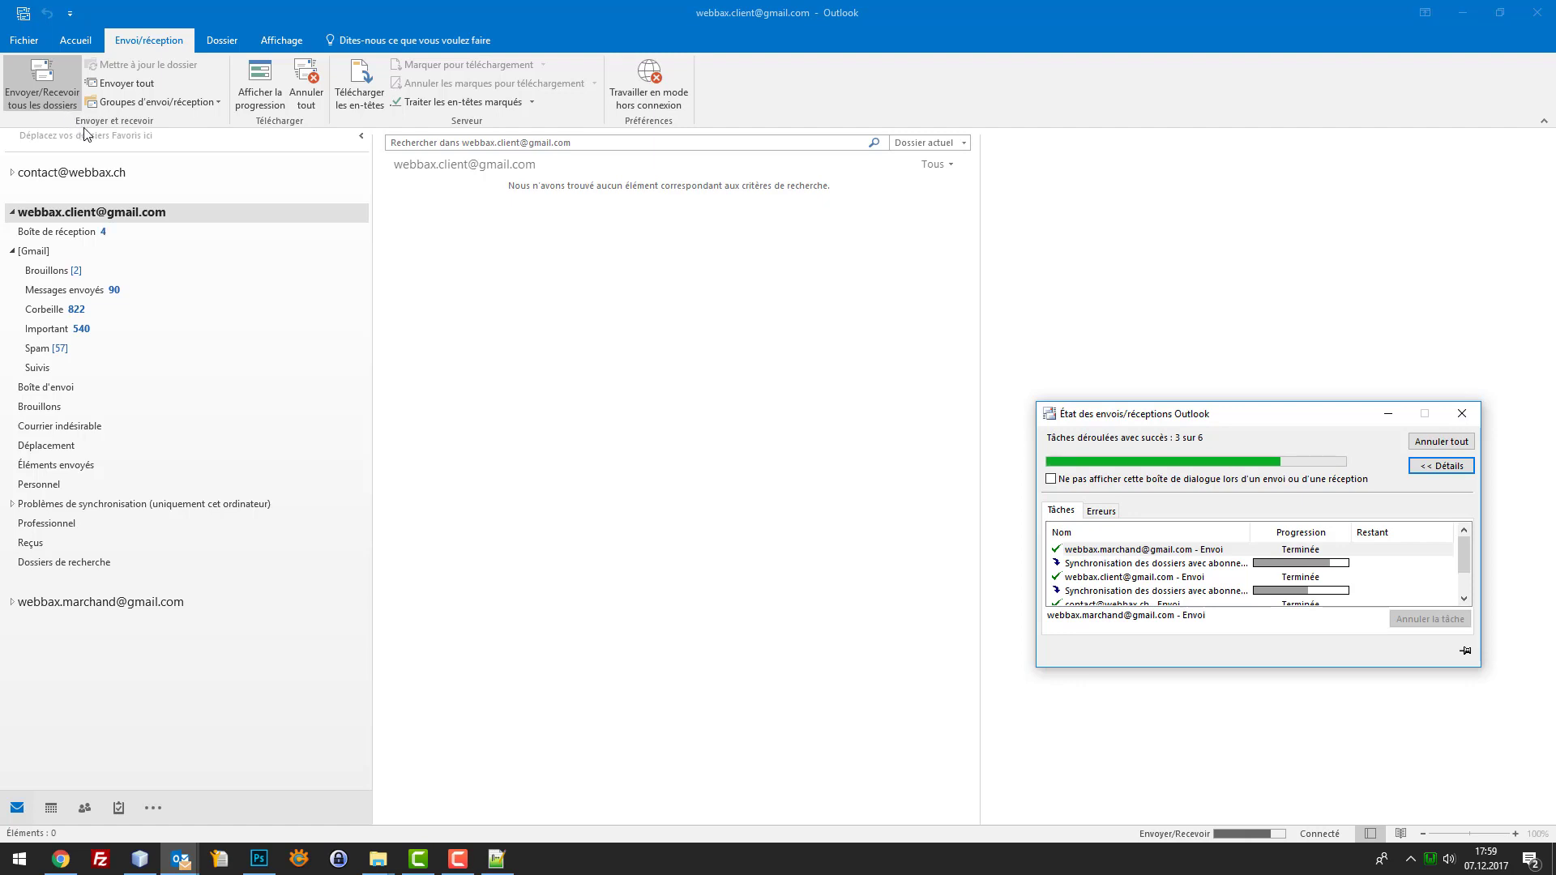
{"action": "left_click", "coordinate": [67, 237]}
{"action": "left_click", "coordinate": [534, 264]}
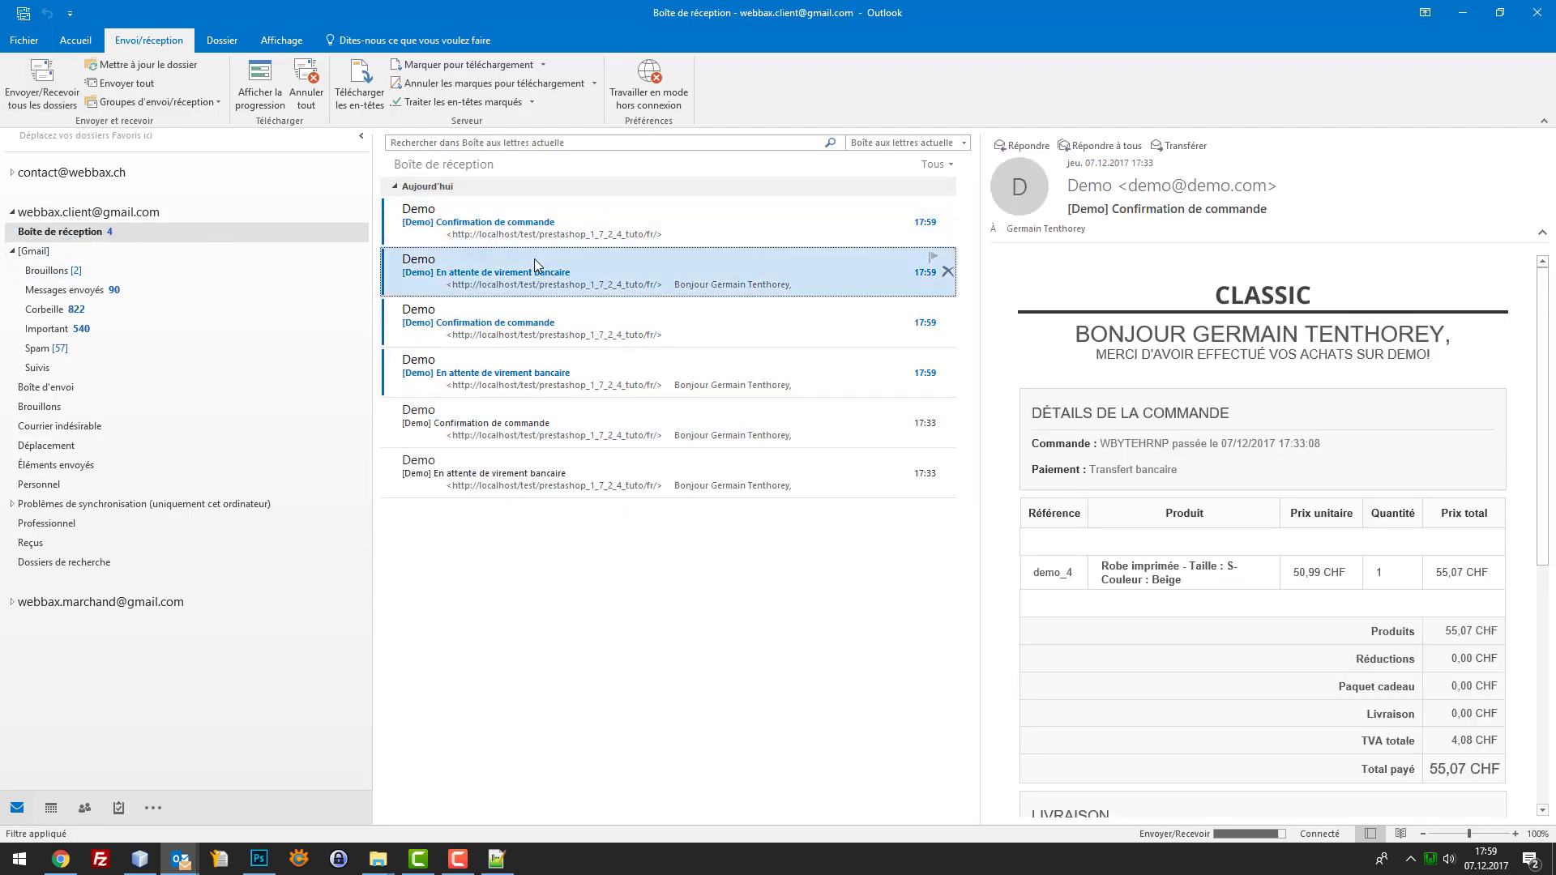
{"action": "left_click", "coordinate": [552, 237]}
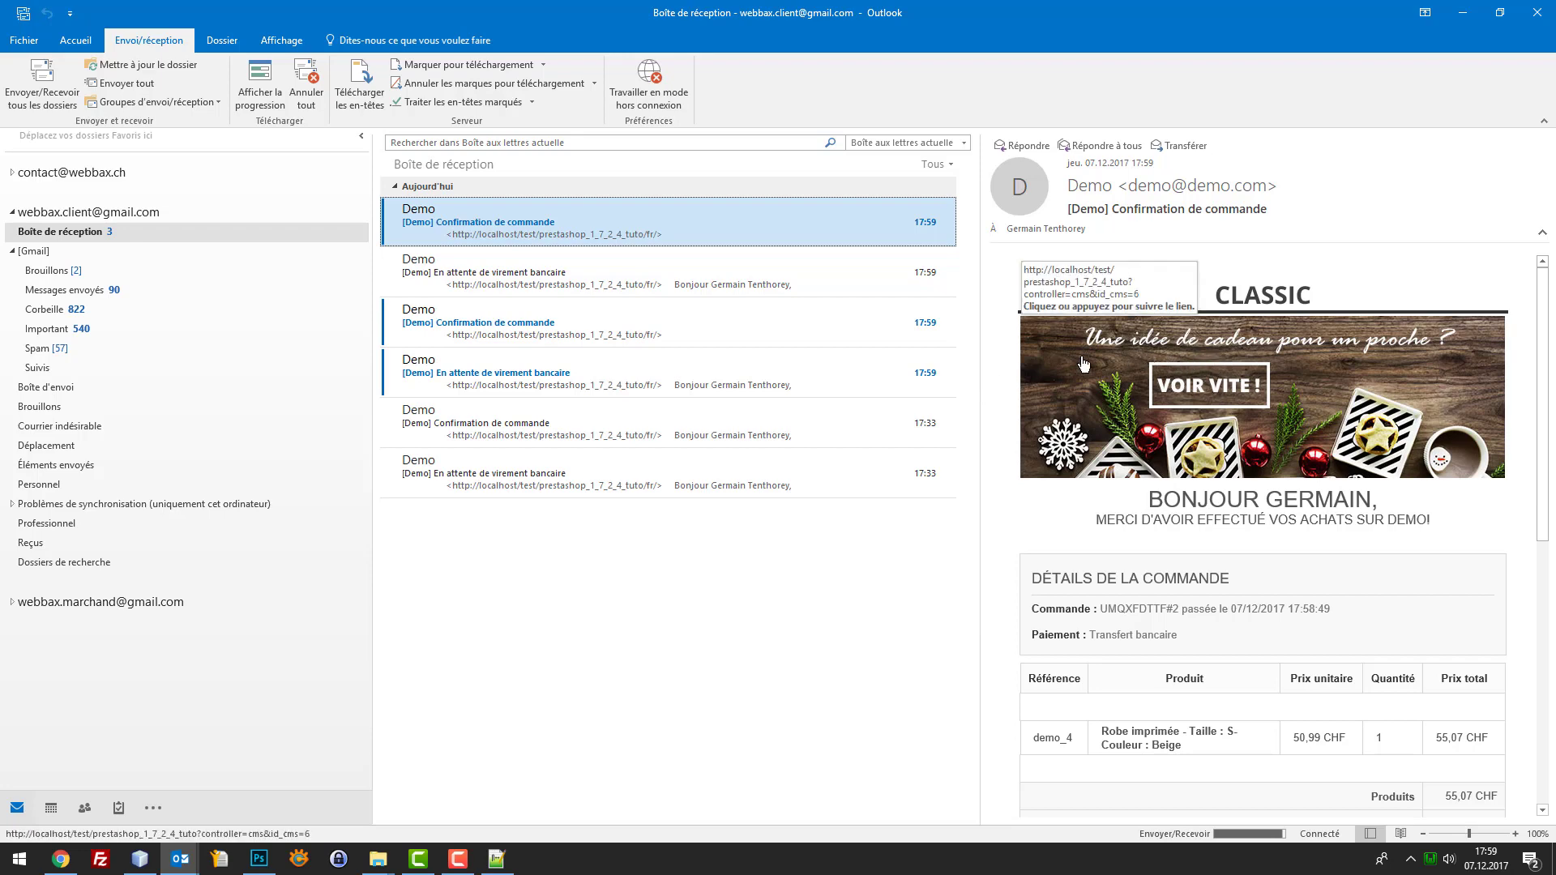
{"action": "scroll", "coordinate": [1157, 375], "scroll_direction": "down", "scroll_amount": 5}
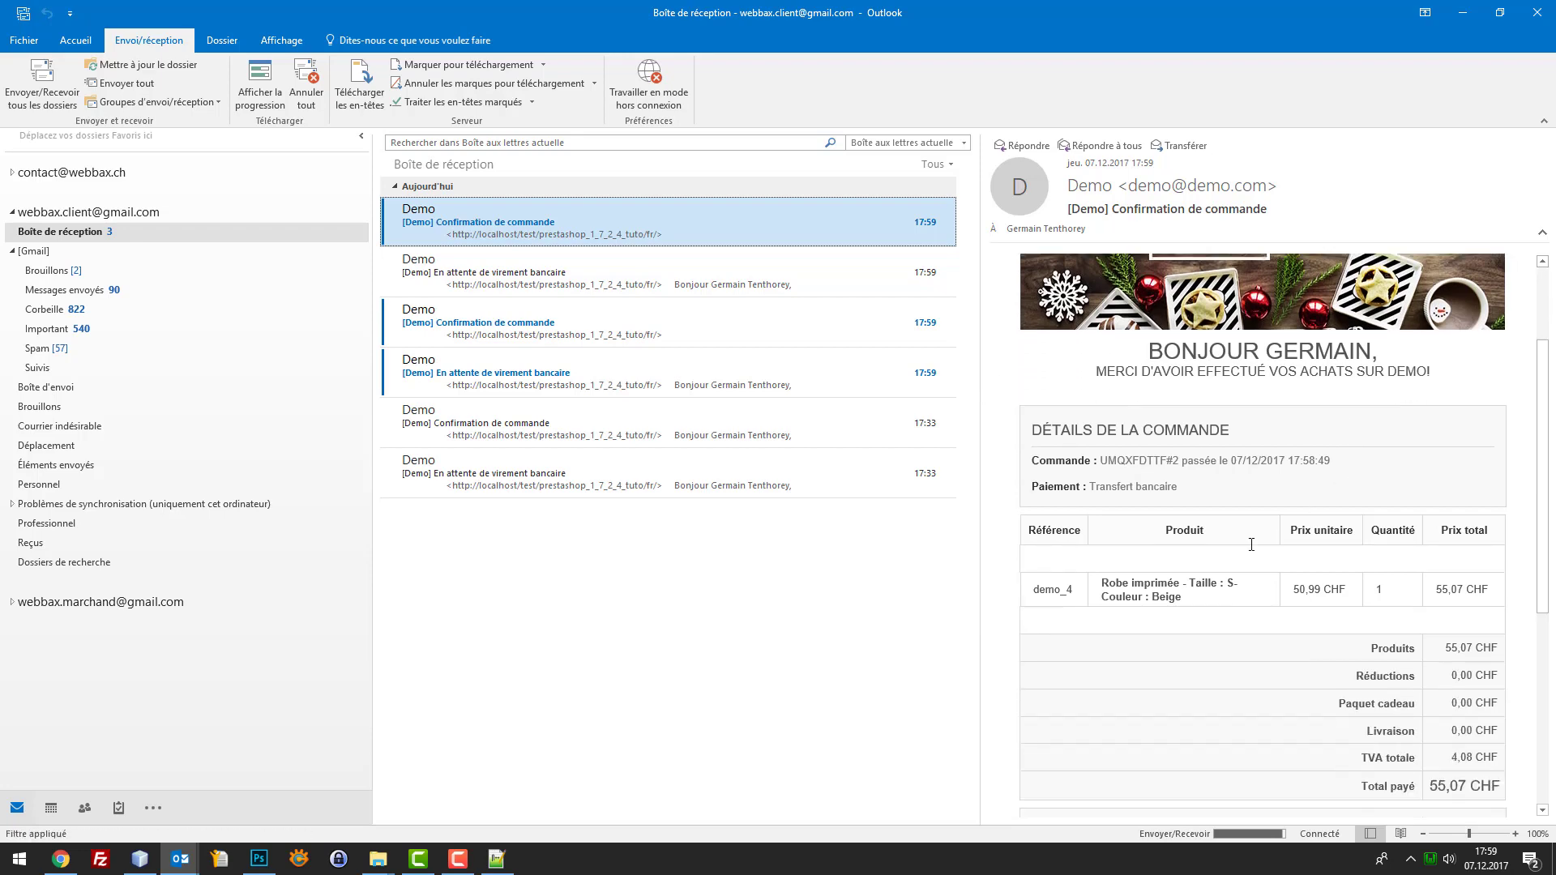
{"action": "left_click", "coordinate": [616, 272]}
{"action": "left_click", "coordinate": [615, 222]}
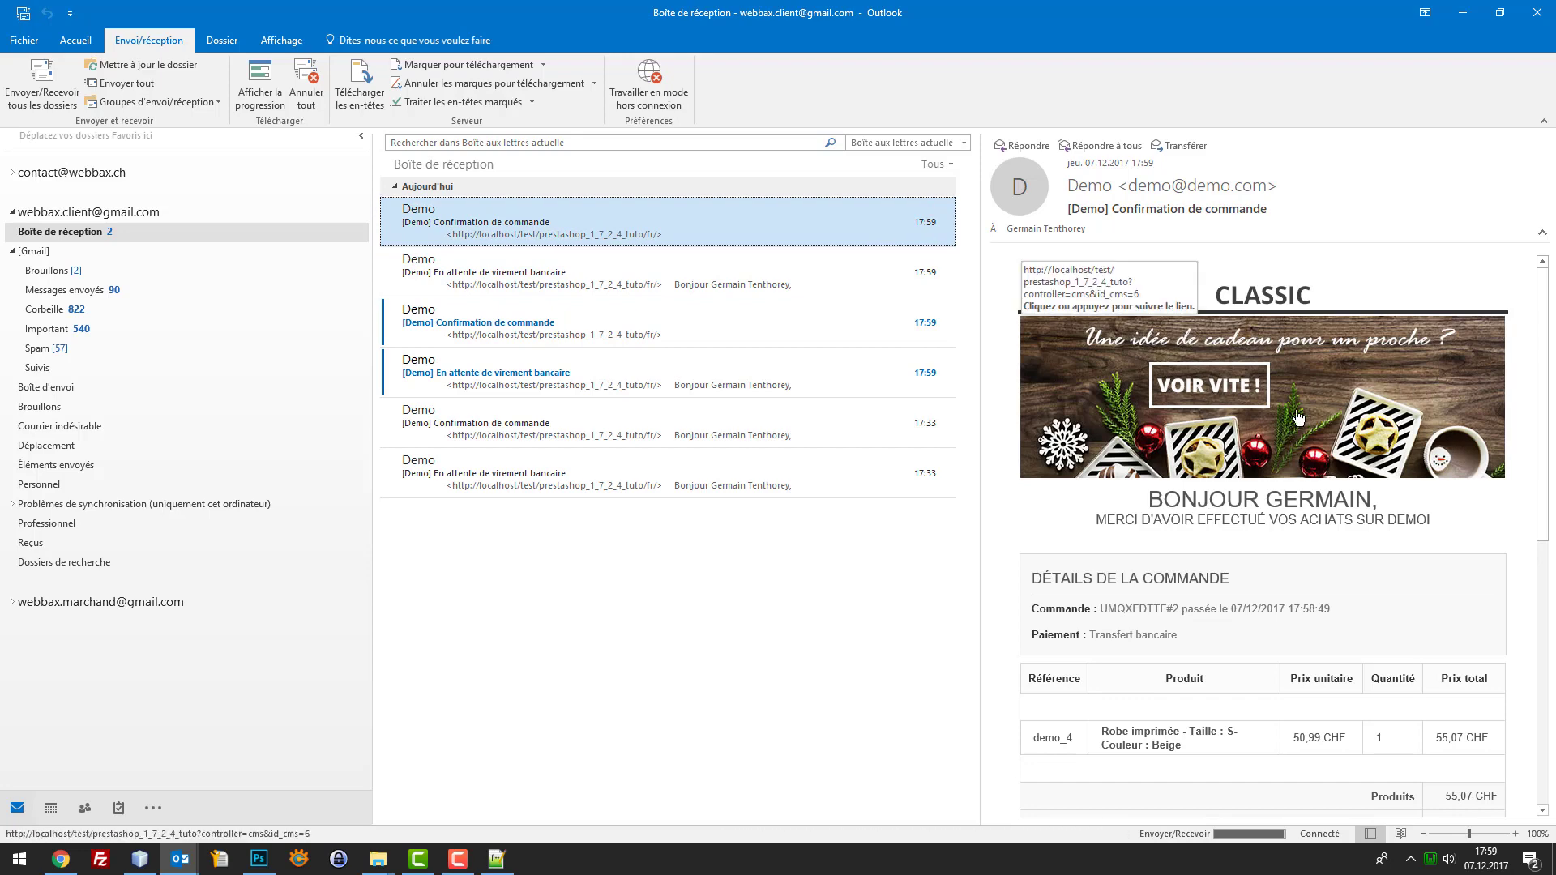
{"action": "left_click", "coordinate": [1215, 405]}
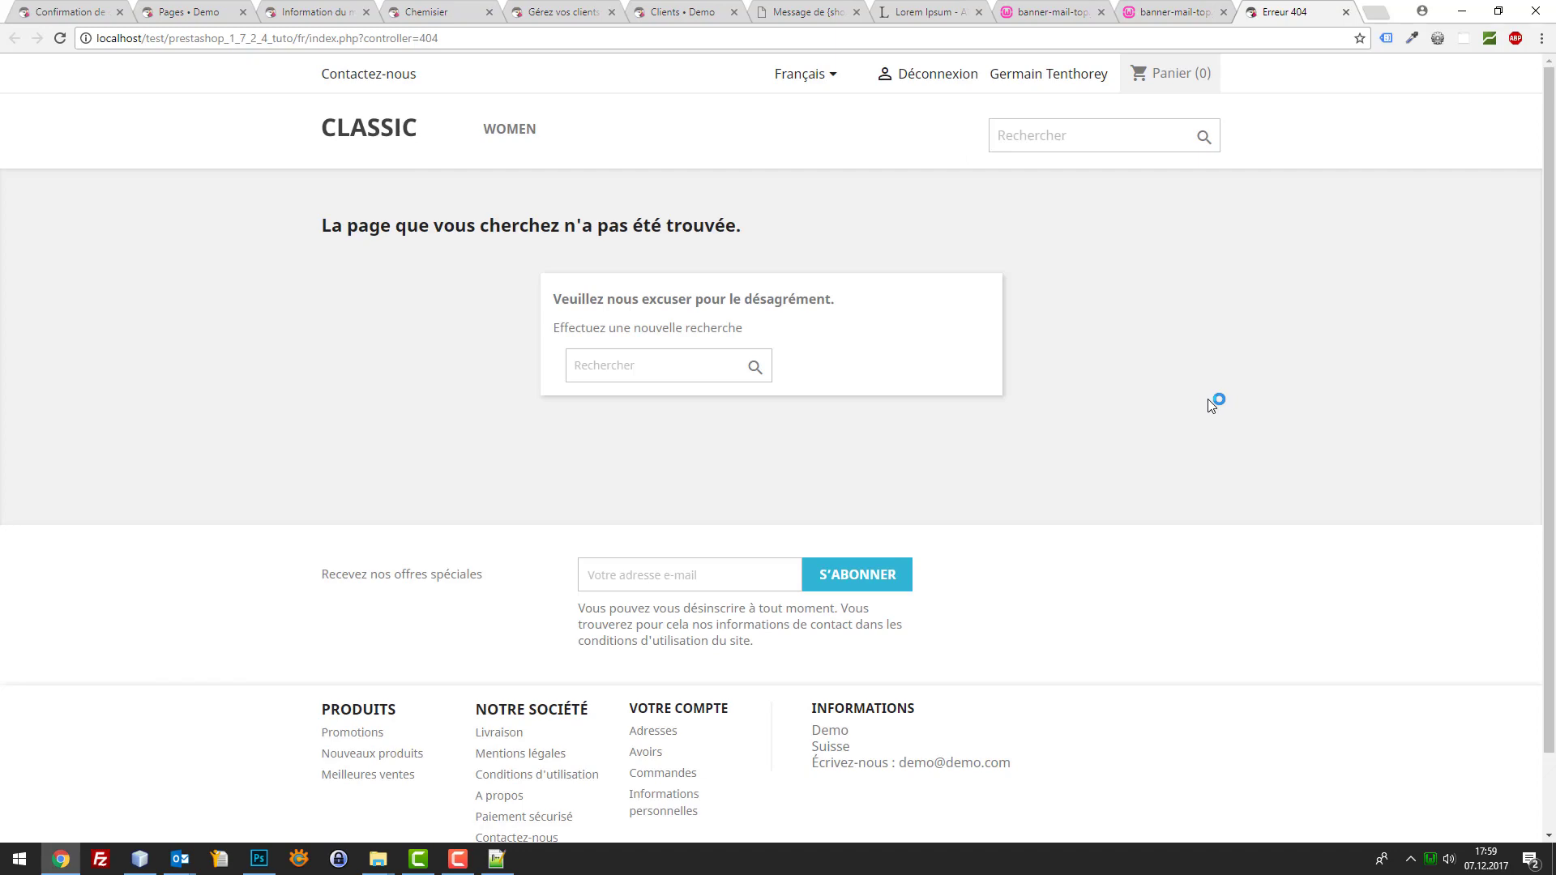
{"action": "left_click", "coordinate": [143, 861]}
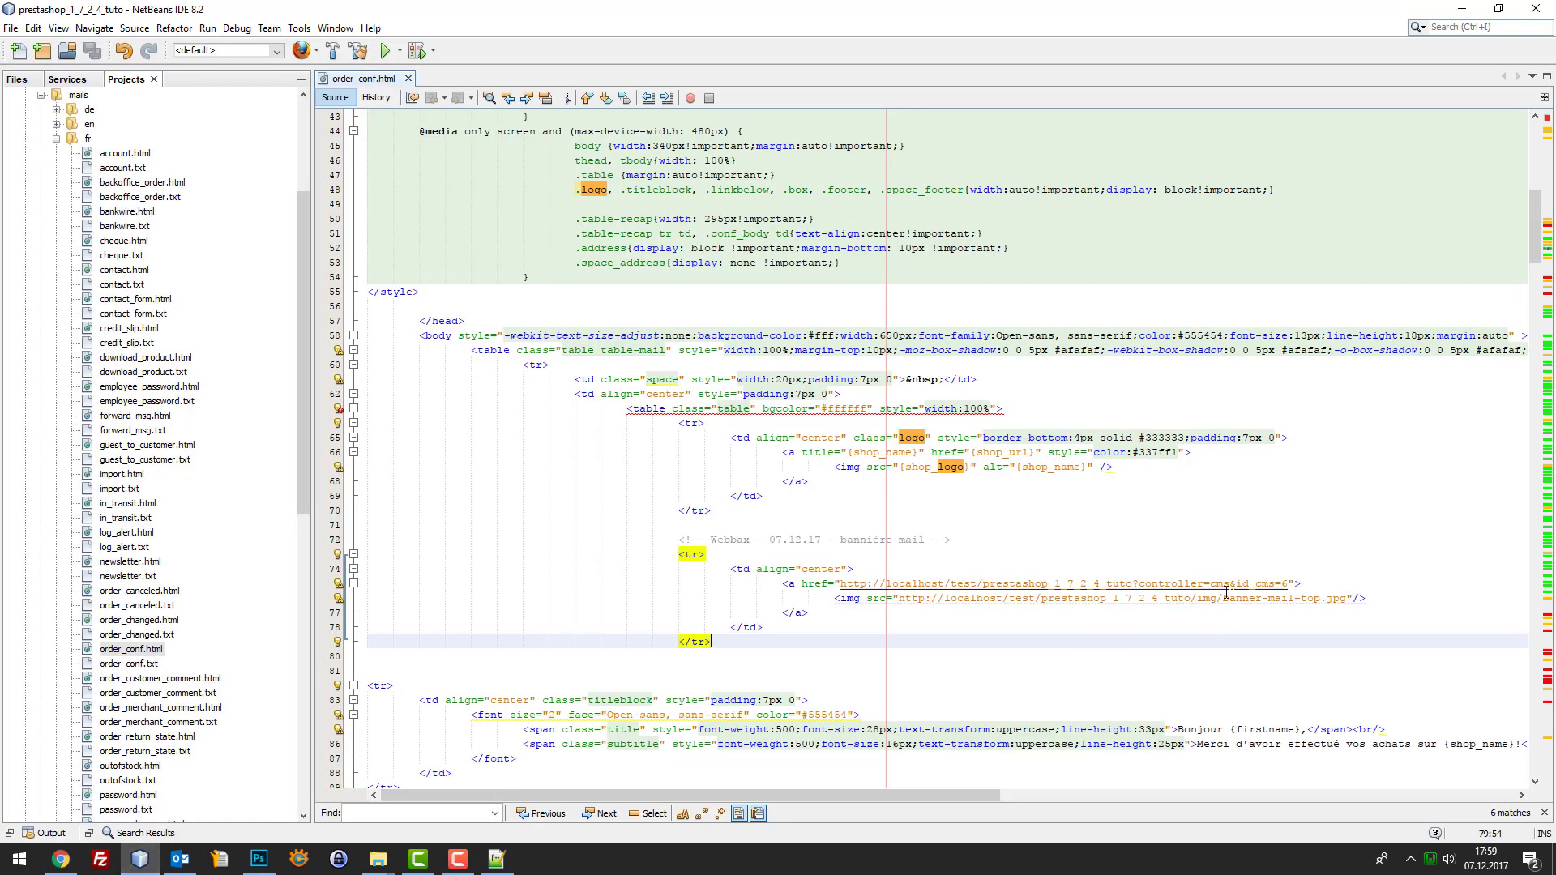
{"action": "left_click", "coordinate": [1283, 584]}
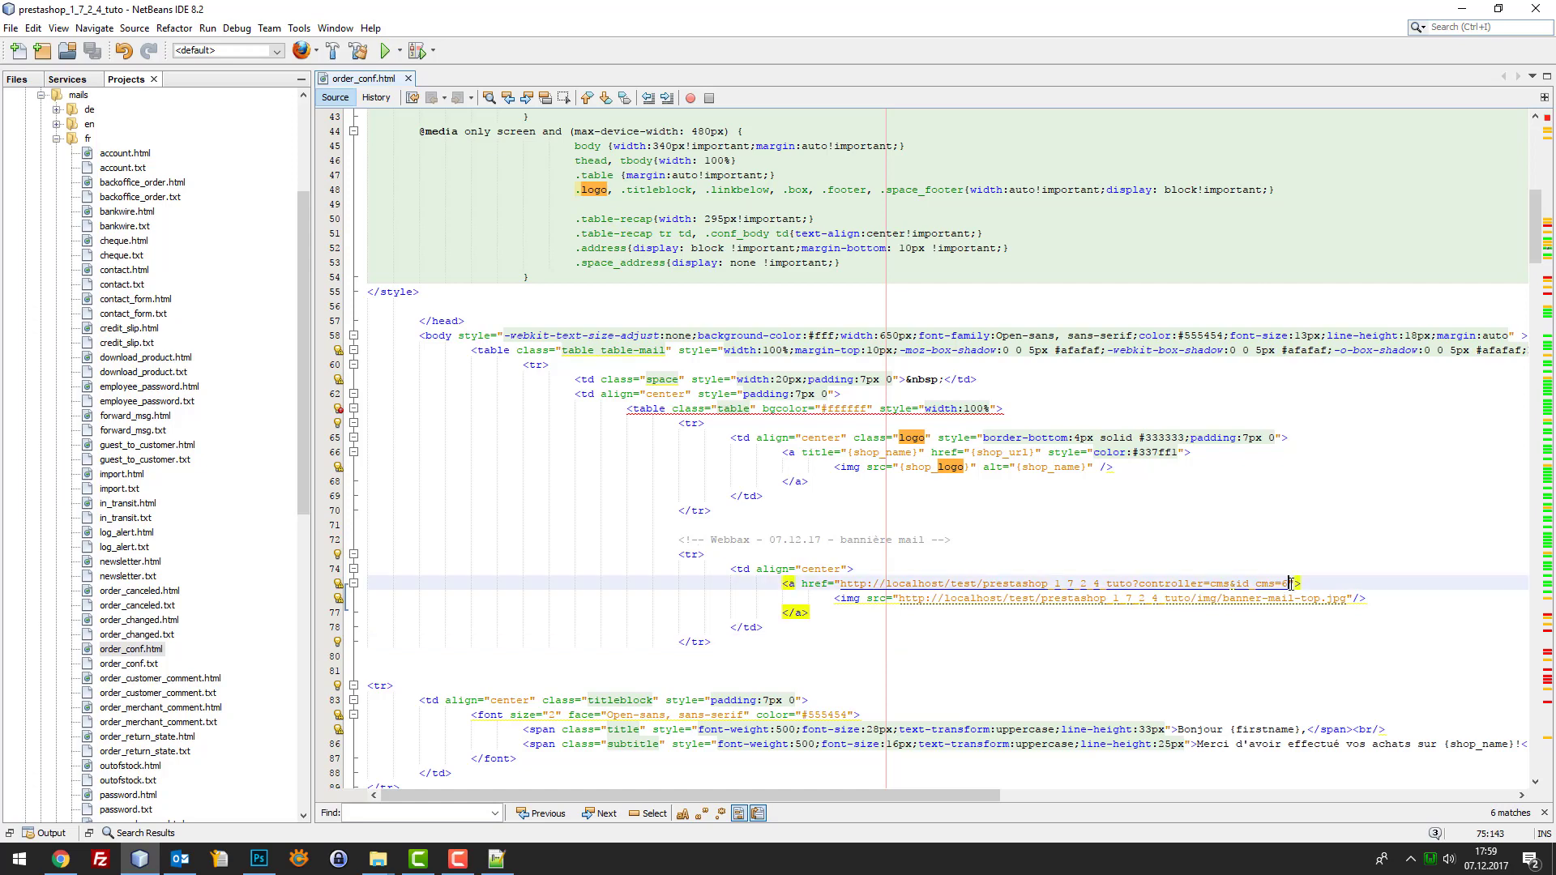
{"action": "left_click", "coordinate": [1128, 597]}
{"action": "left_click", "coordinate": [964, 600]}
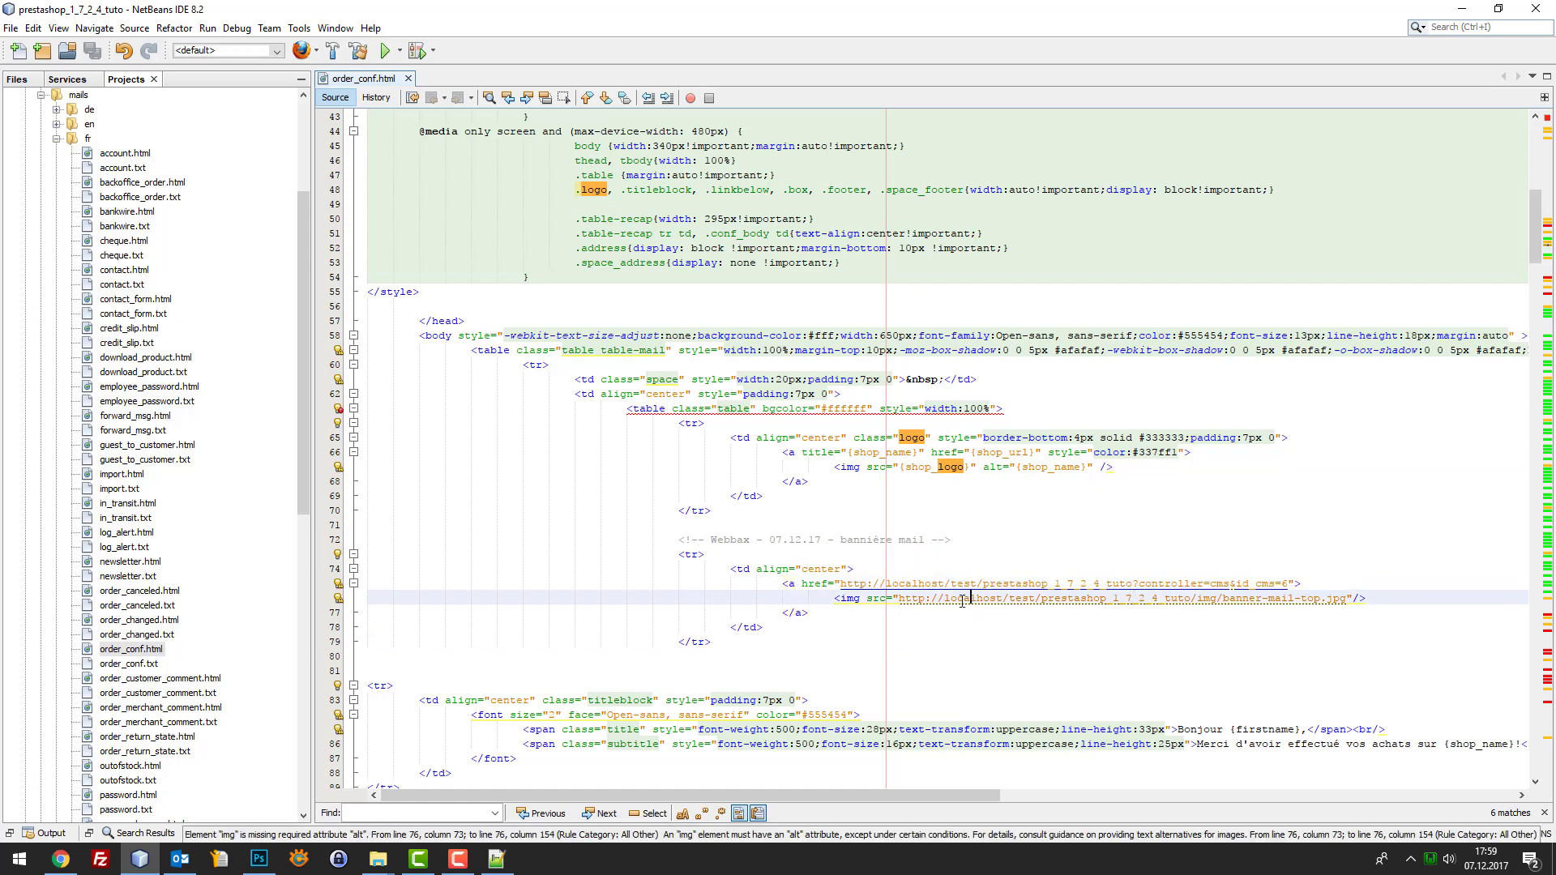
{"action": "left_click_drag", "start_coordinate": [839, 582], "coordinate": [1110, 568]}
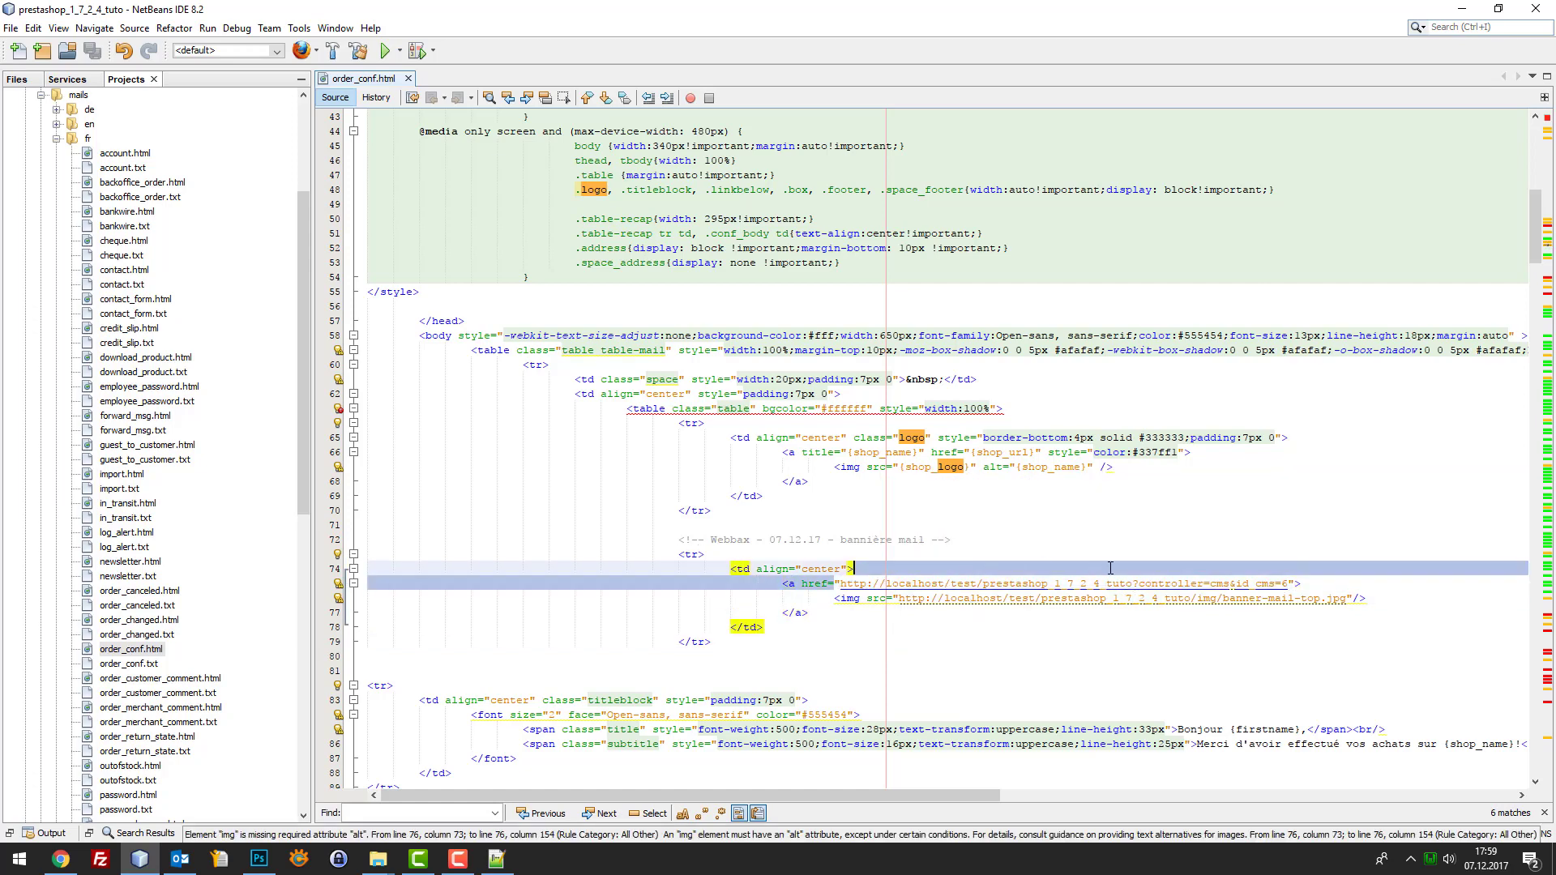
{"action": "left_click", "coordinate": [1151, 576]}
{"action": "left_click", "coordinate": [1204, 574]}
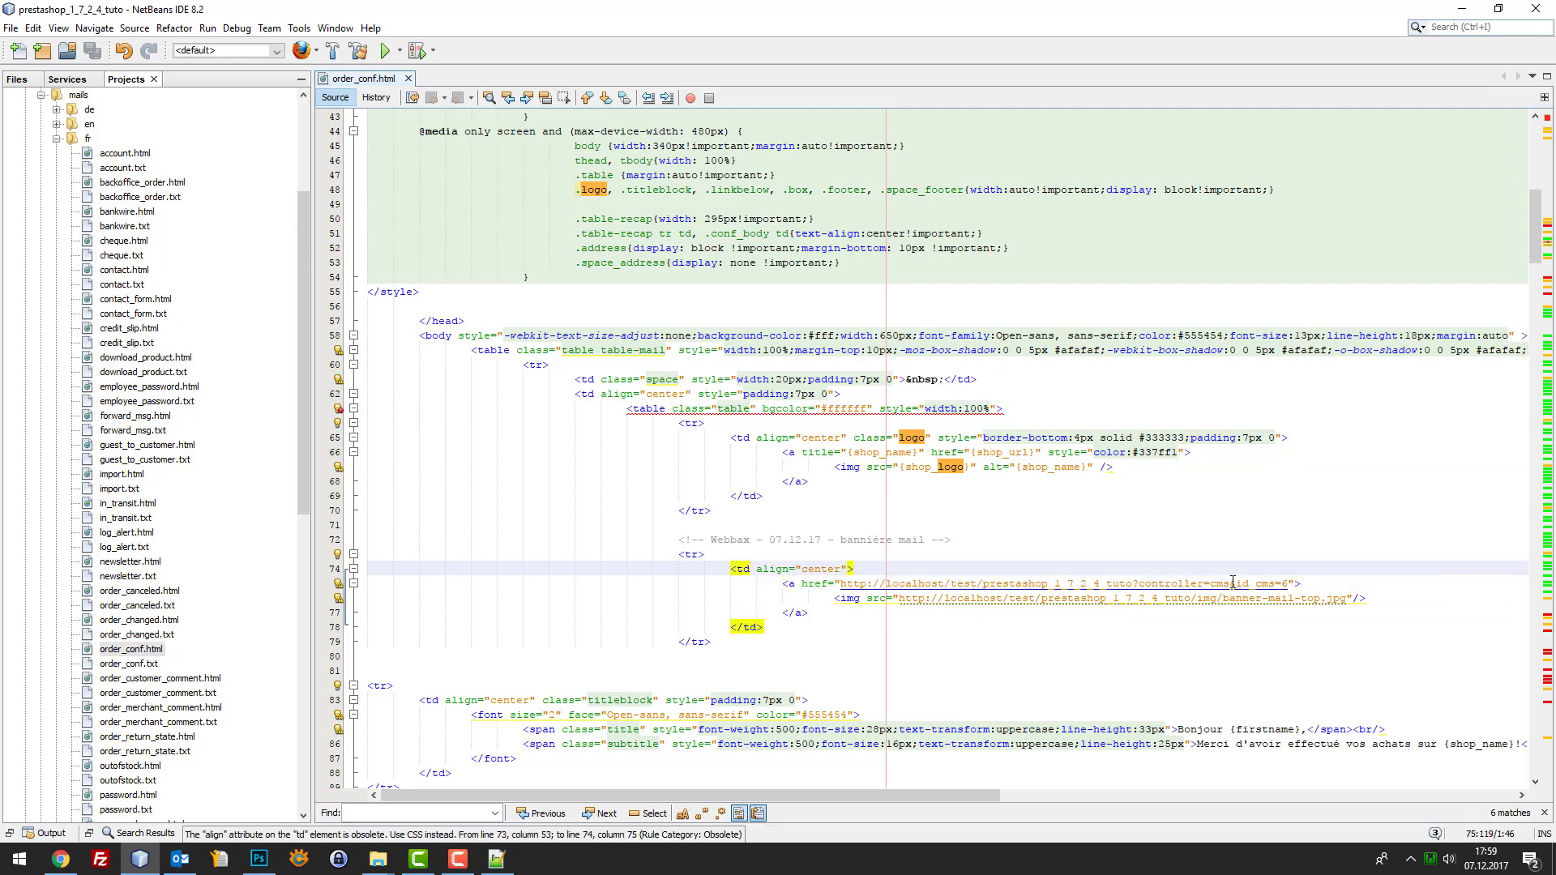
{"action": "left_click", "coordinate": [1235, 584]}
{"action": "double_click", "coordinate": [1285, 584]}
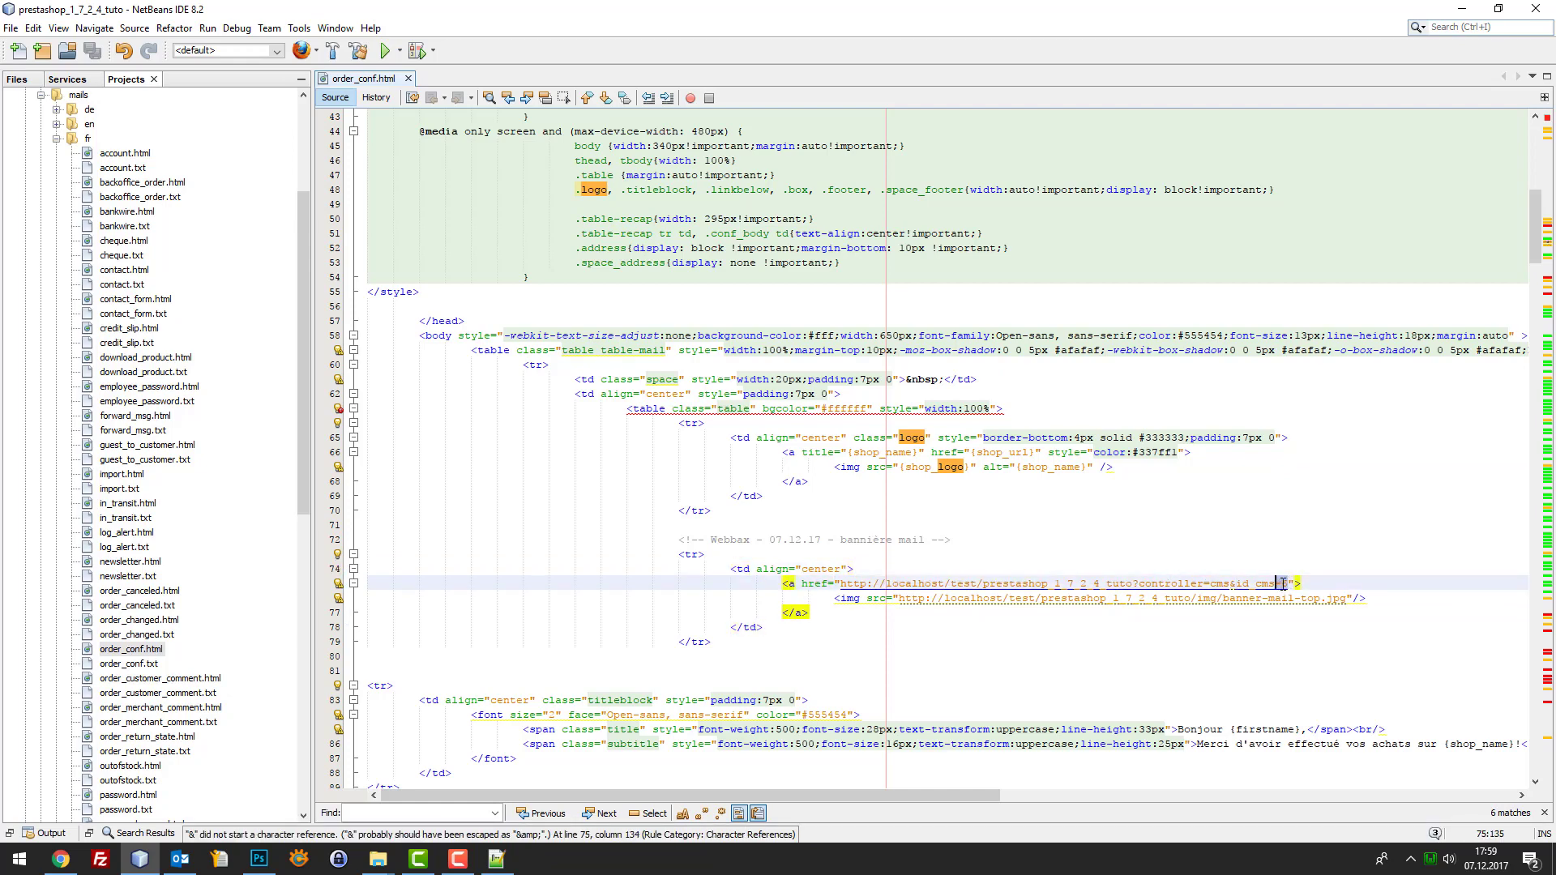
Close the page's source code dialog and read the Information du moment page ID (8) in Pages
{"action": "left_click", "coordinate": [61, 860]}
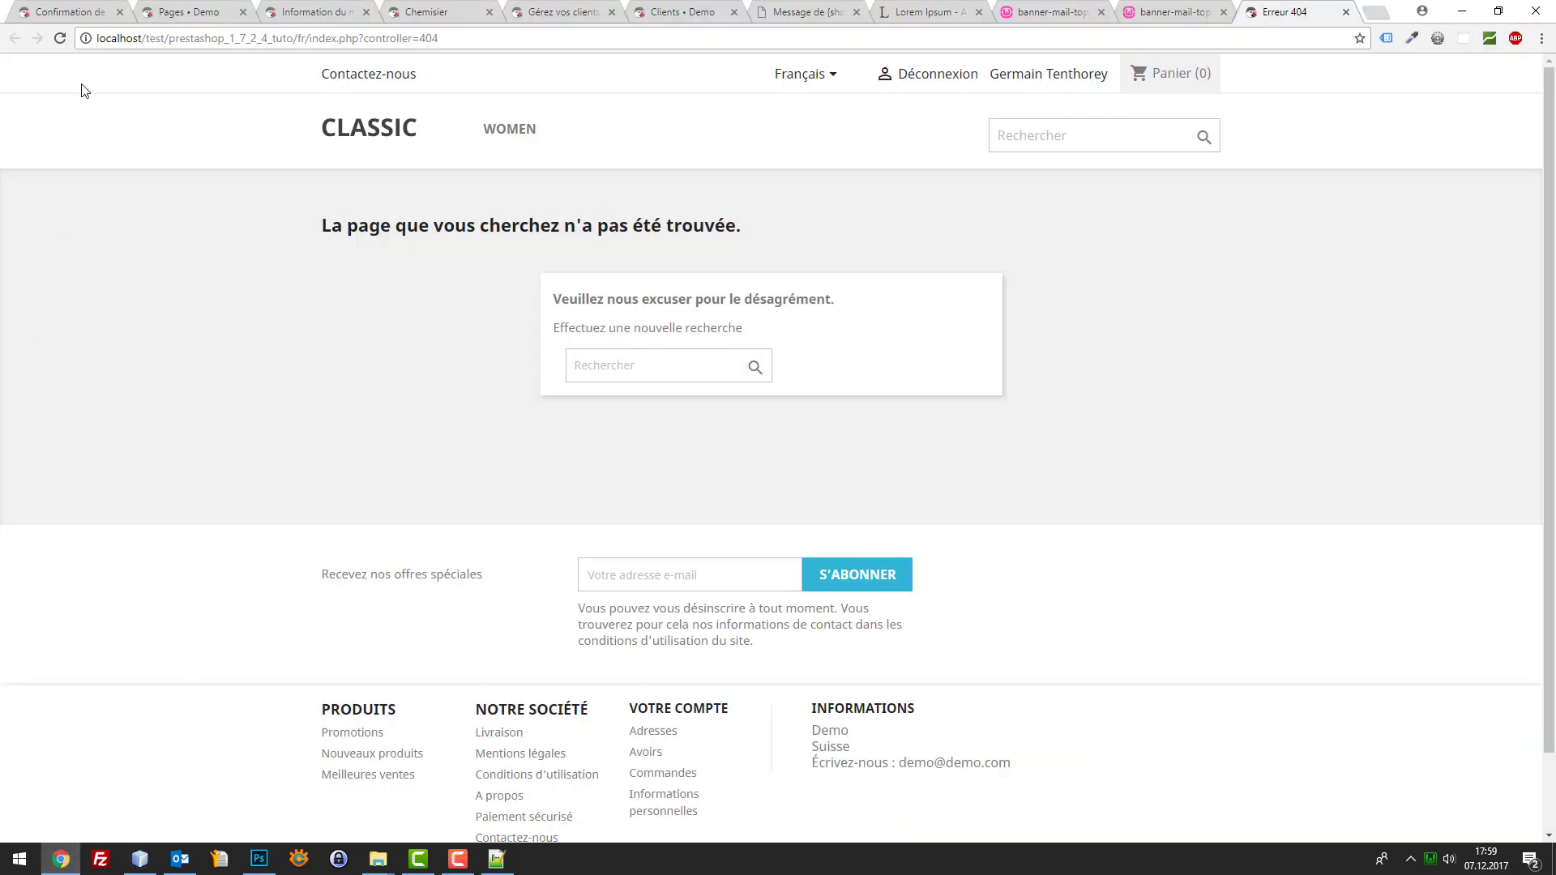
{"action": "left_click", "coordinate": [215, 8]}
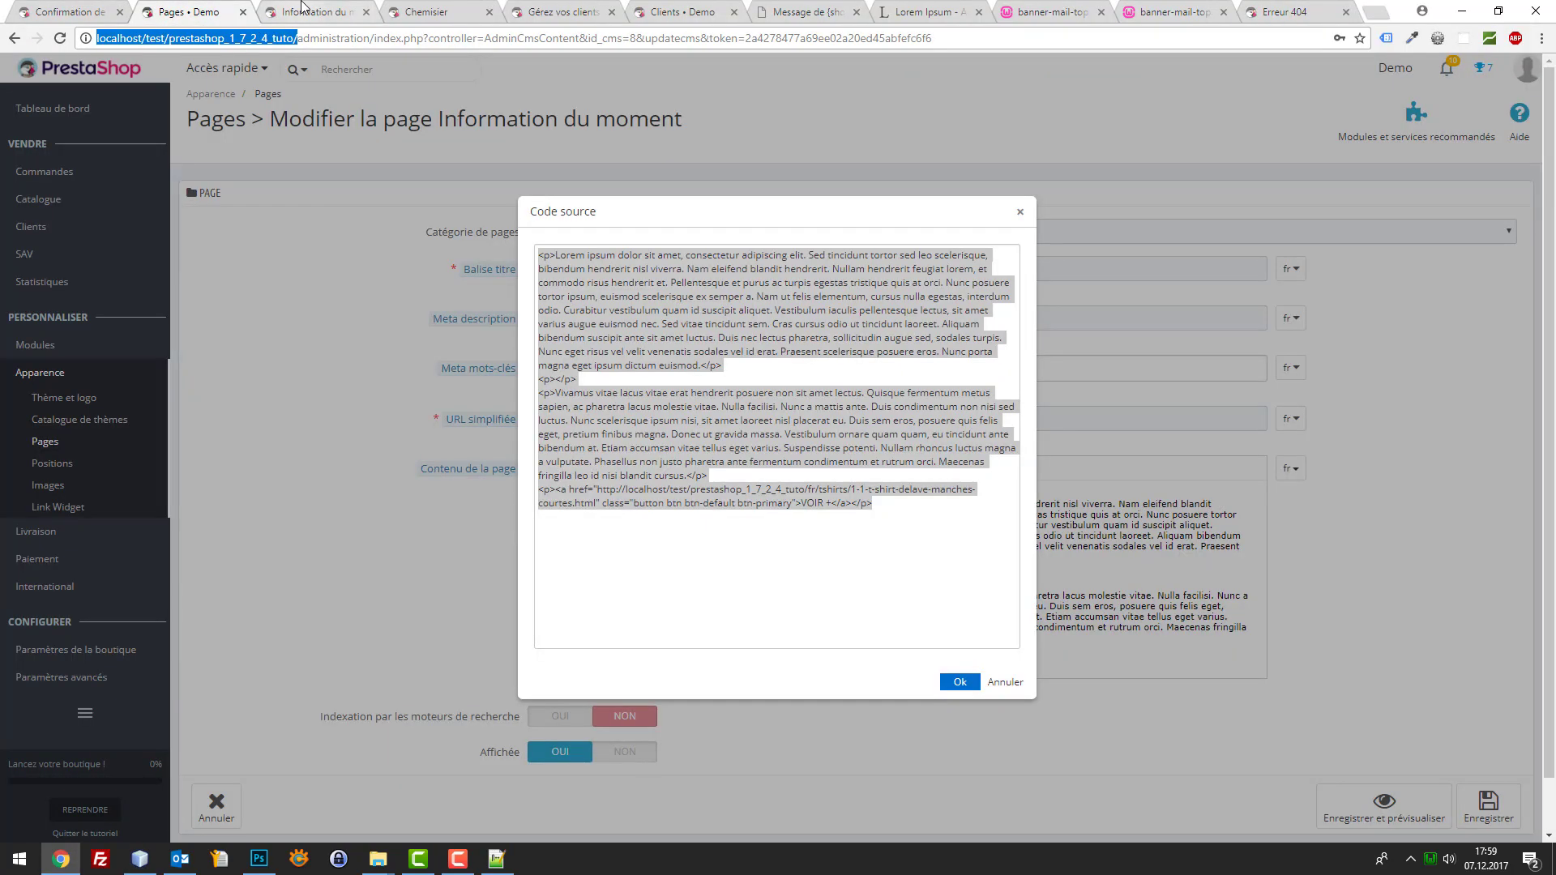
{"action": "left_click", "coordinate": [288, 275]}
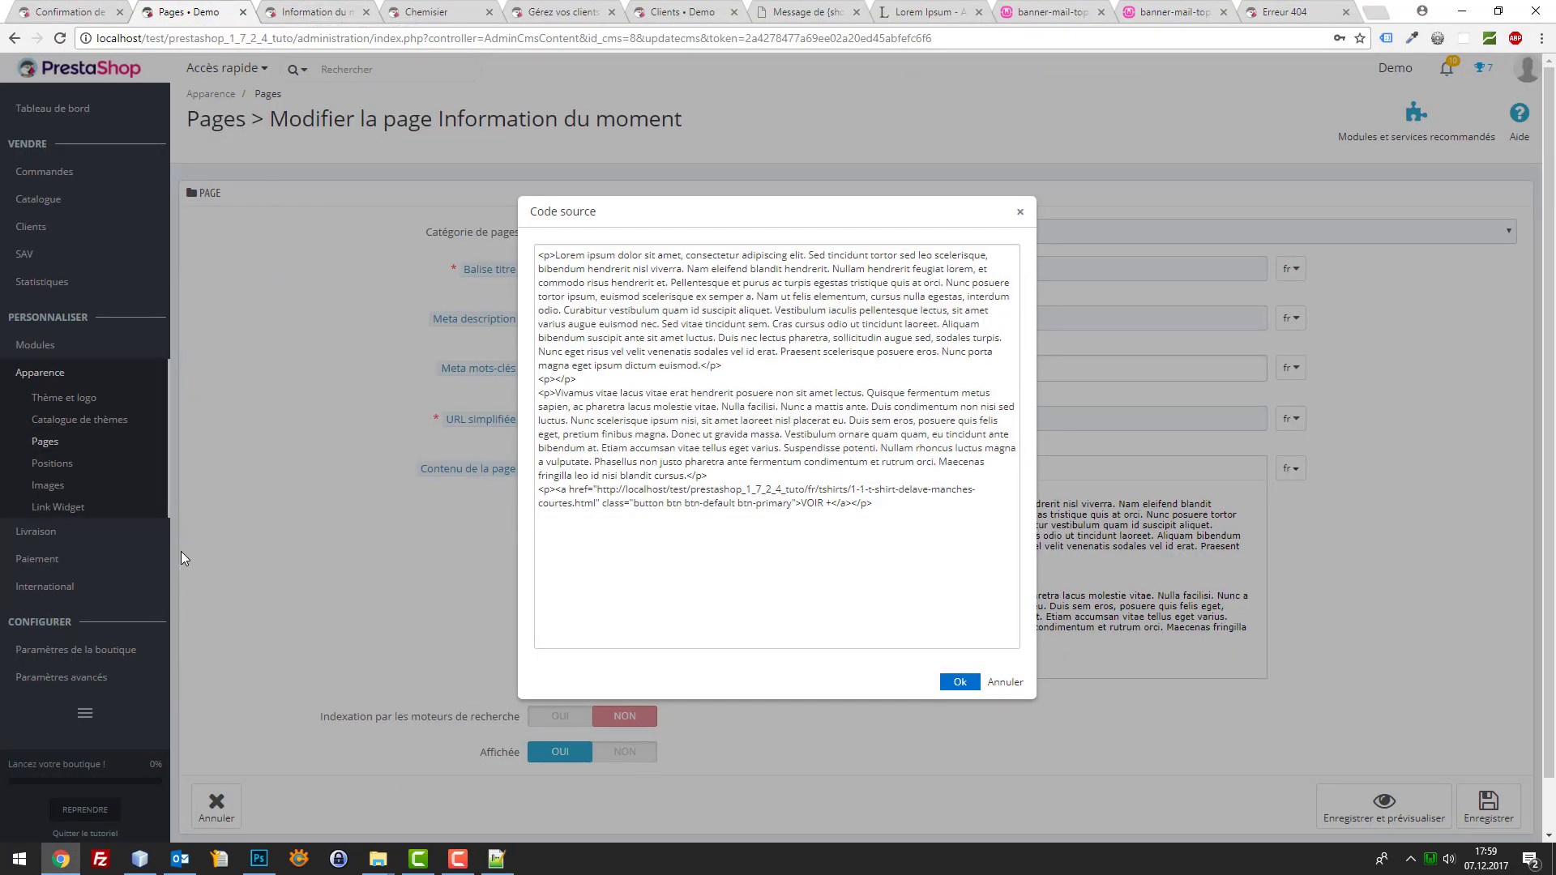
{"action": "left_click", "coordinate": [1016, 690]}
{"action": "left_click", "coordinate": [49, 445]}
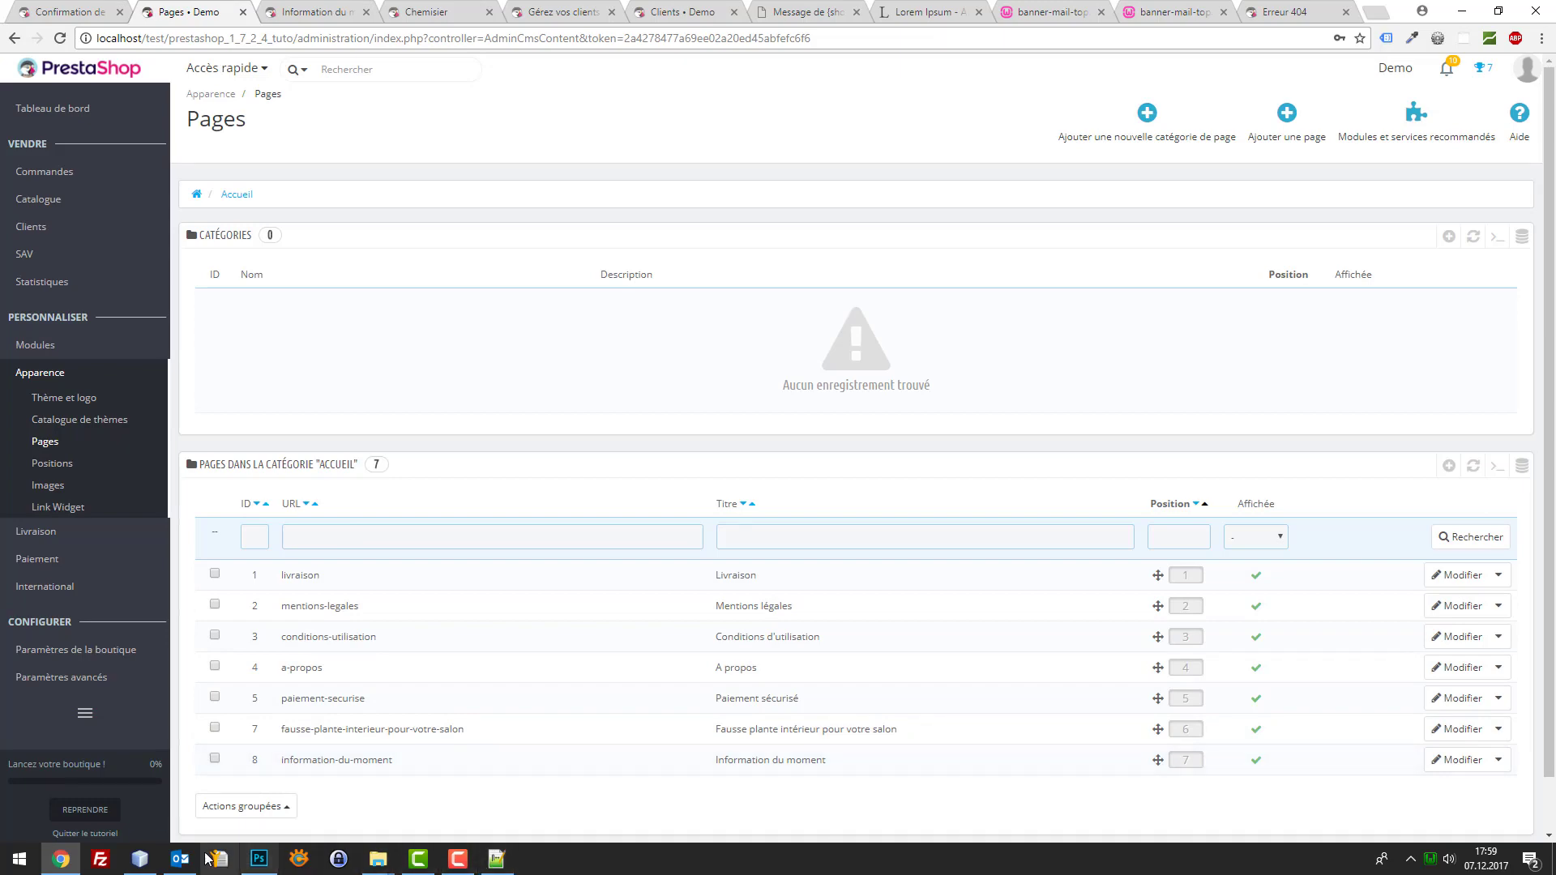
Change the banner link's id_cms to 8 in order_conf.html and save it
{"action": "left_click", "coordinate": [139, 858]}
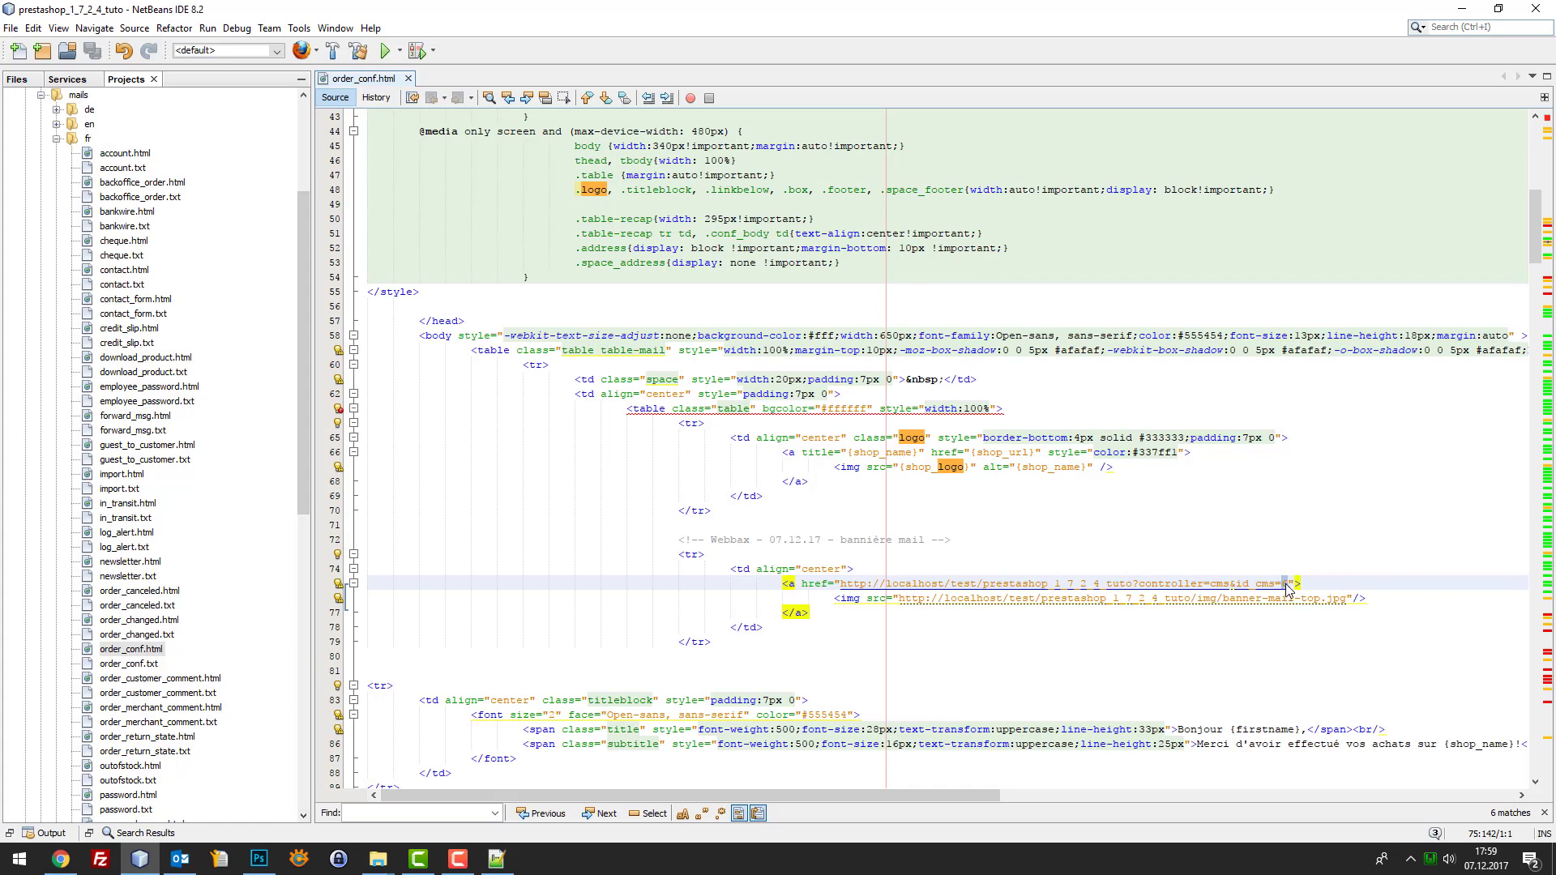
{"action": "type", "text": "8"}
{"action": "key", "text": "ctrl+s"}
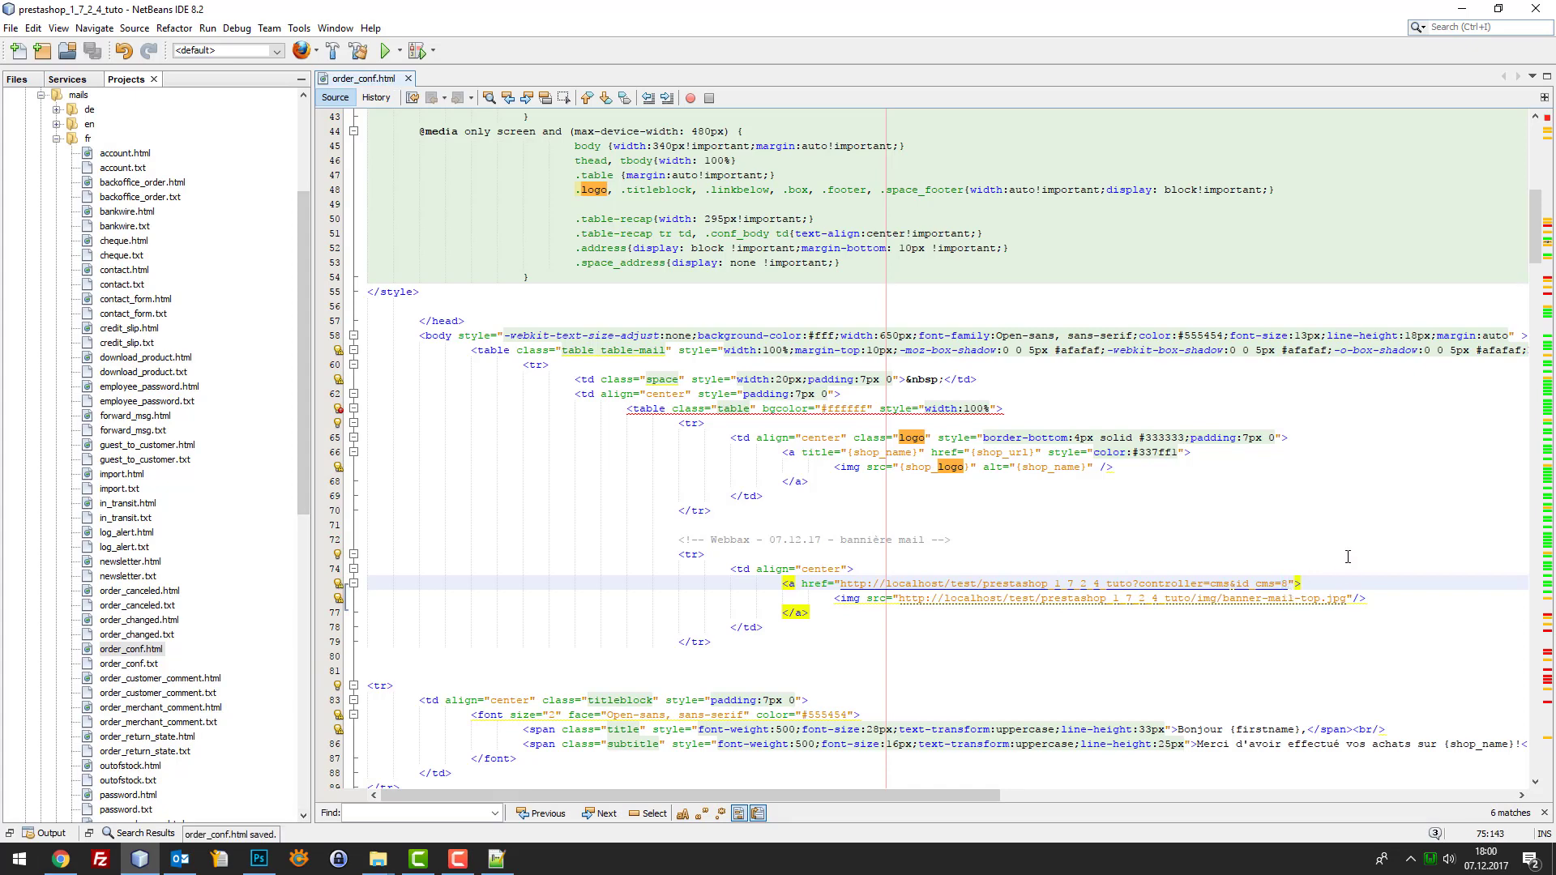
{"action": "left_click", "coordinate": [60, 859]}
Add the Robe d'été imprimée in size S to the cart from the shop home page
{"action": "left_click", "coordinate": [71, 11]}
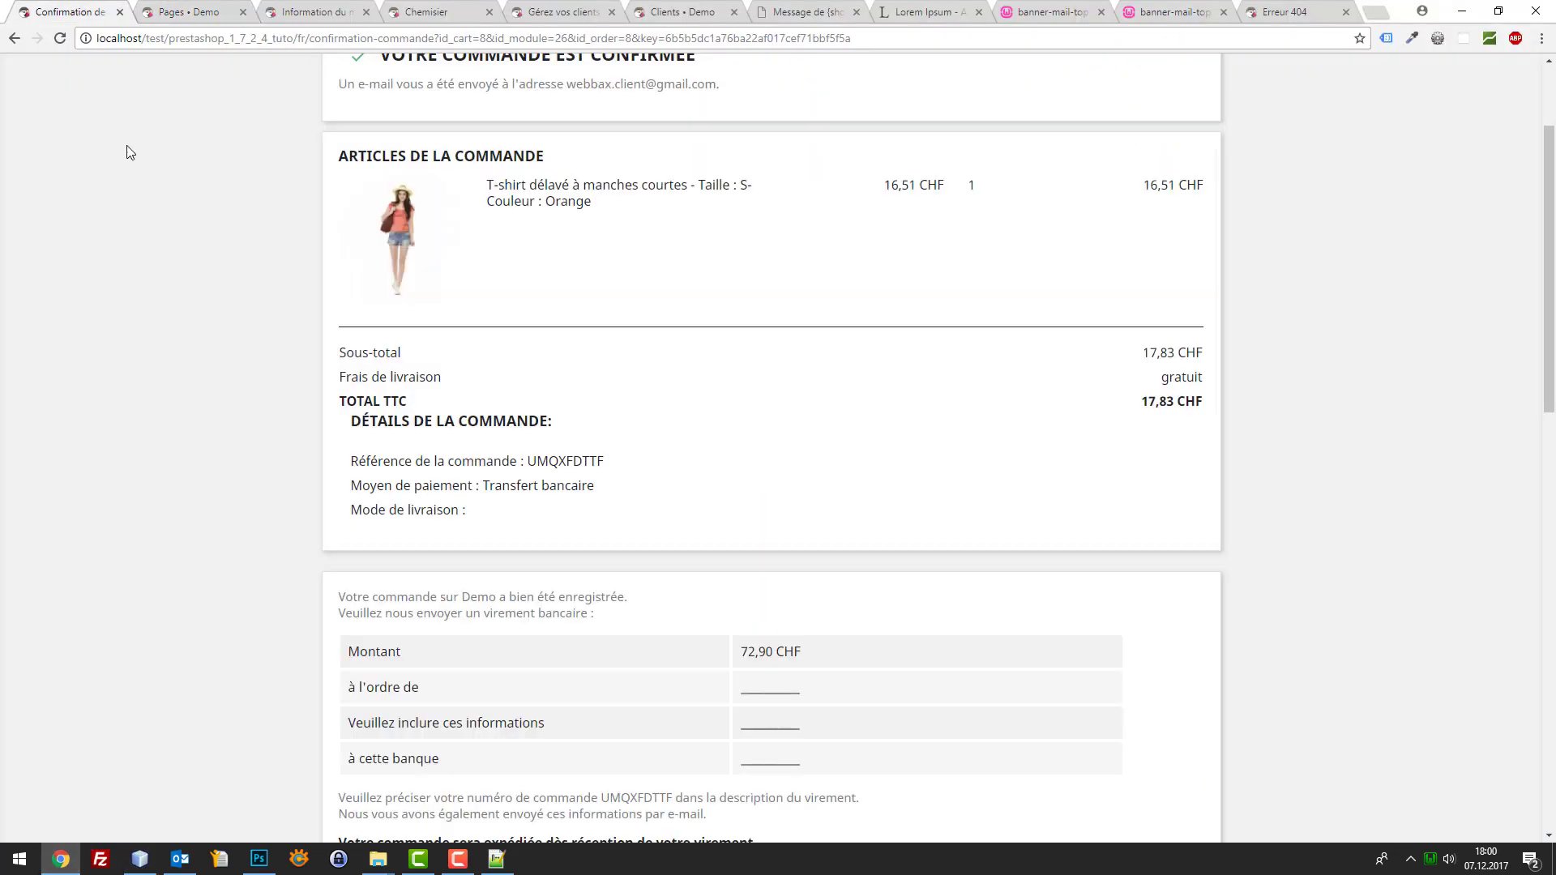
{"action": "scroll", "coordinate": [444, 159], "scroll_direction": "up", "scroll_amount": 2}
{"action": "scroll", "coordinate": [442, 150], "scroll_direction": "up", "scroll_amount": 1}
{"action": "left_click", "coordinate": [439, 142]}
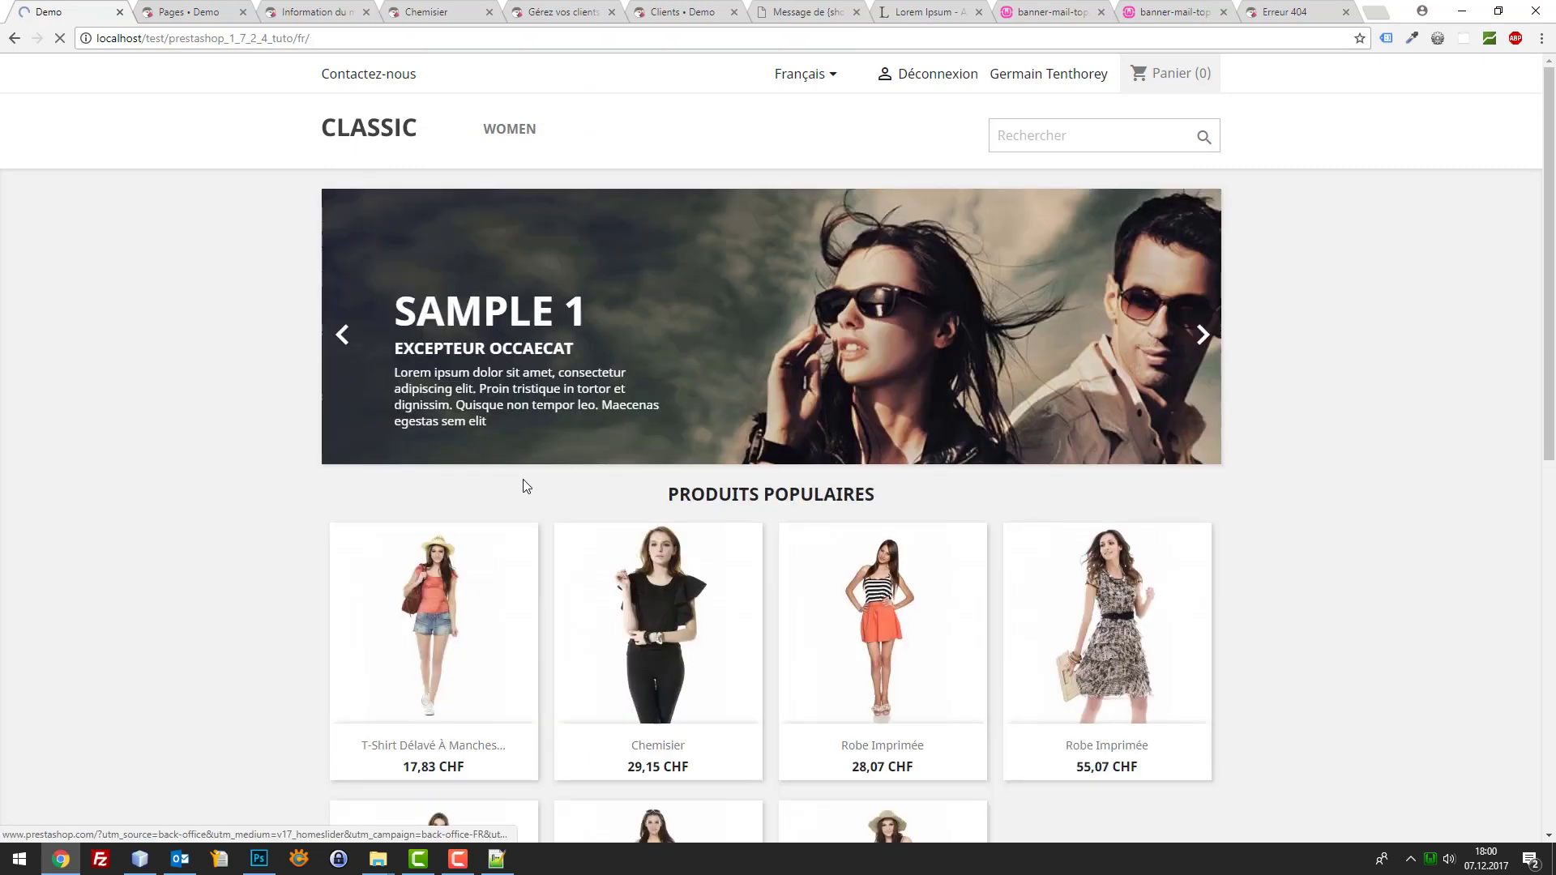
{"action": "scroll", "coordinate": [764, 600], "scroll_direction": "down", "scroll_amount": 1}
{"action": "scroll", "coordinate": [764, 600], "scroll_direction": "down", "scroll_amount": 3}
{"action": "left_click", "coordinate": [692, 536]}
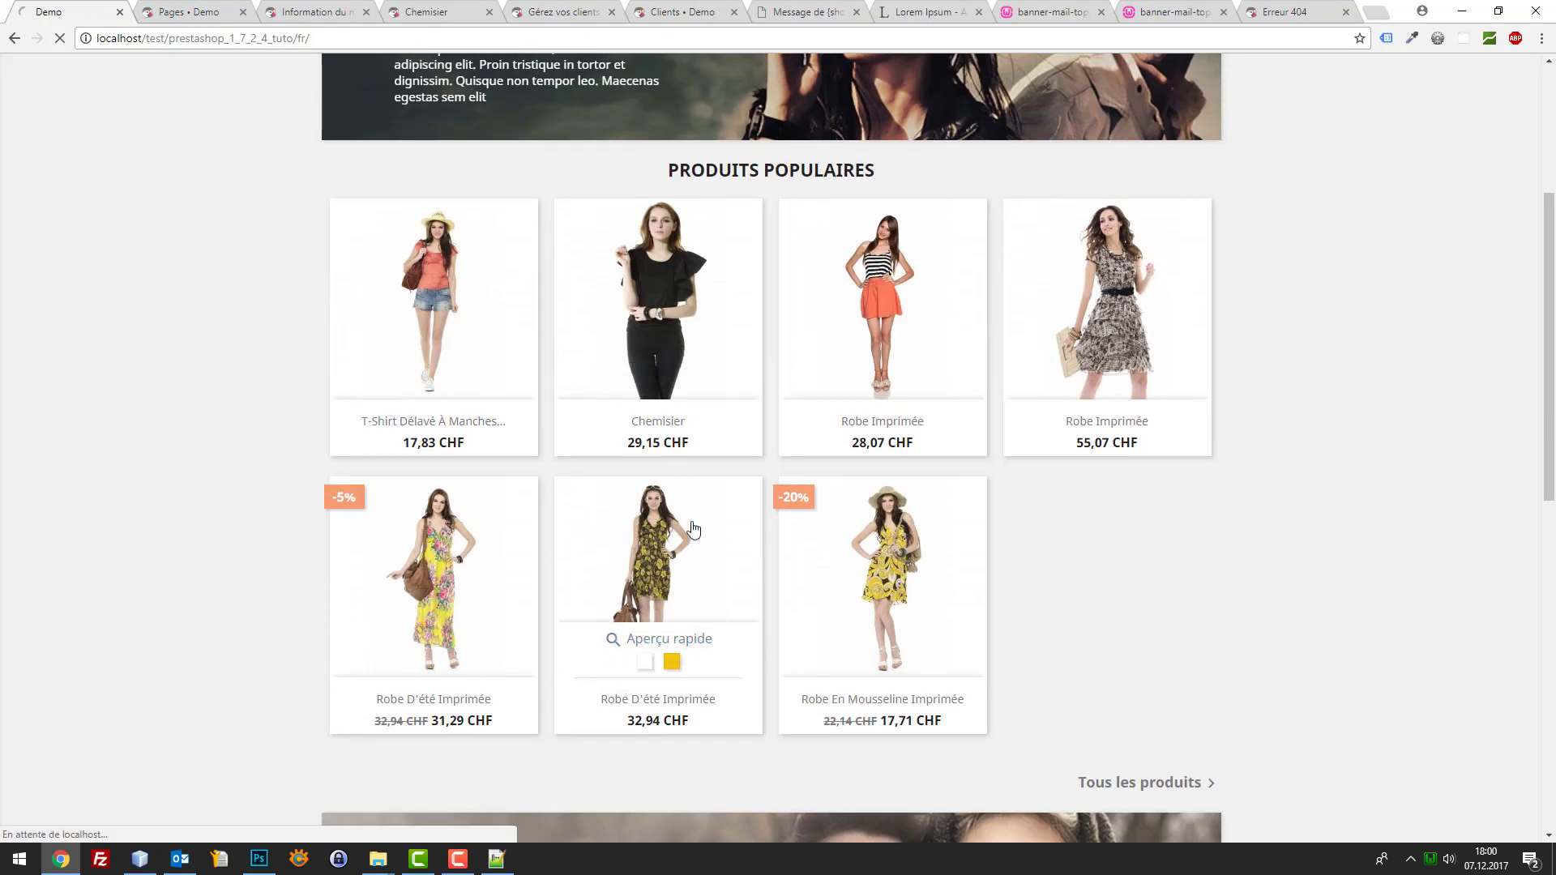
{"action": "left_click", "coordinate": [974, 551]}
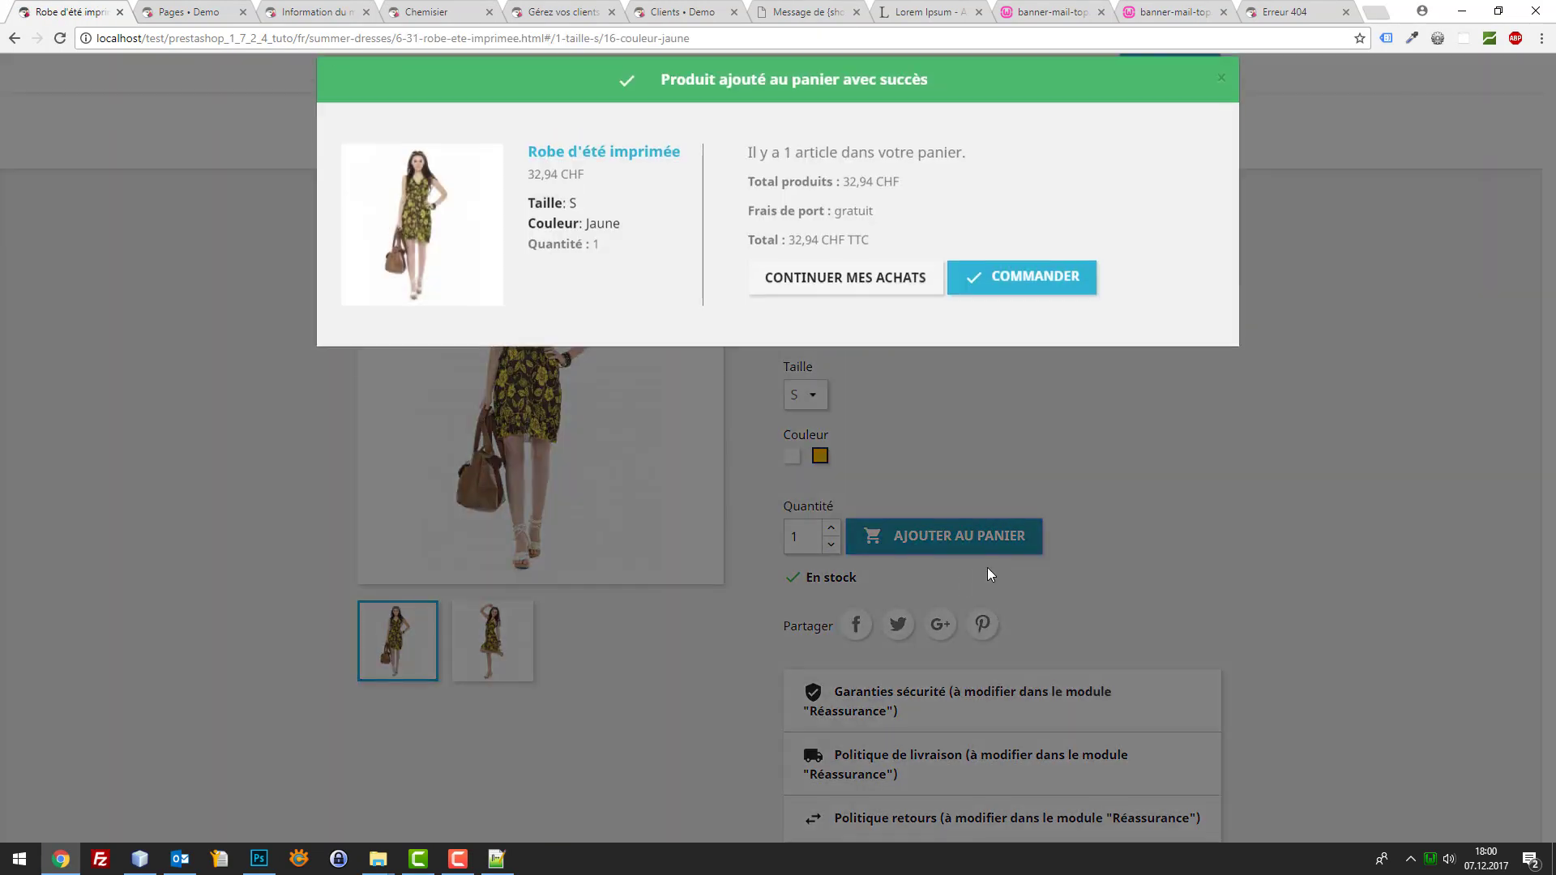
{"action": "left_click", "coordinate": [1023, 302]}
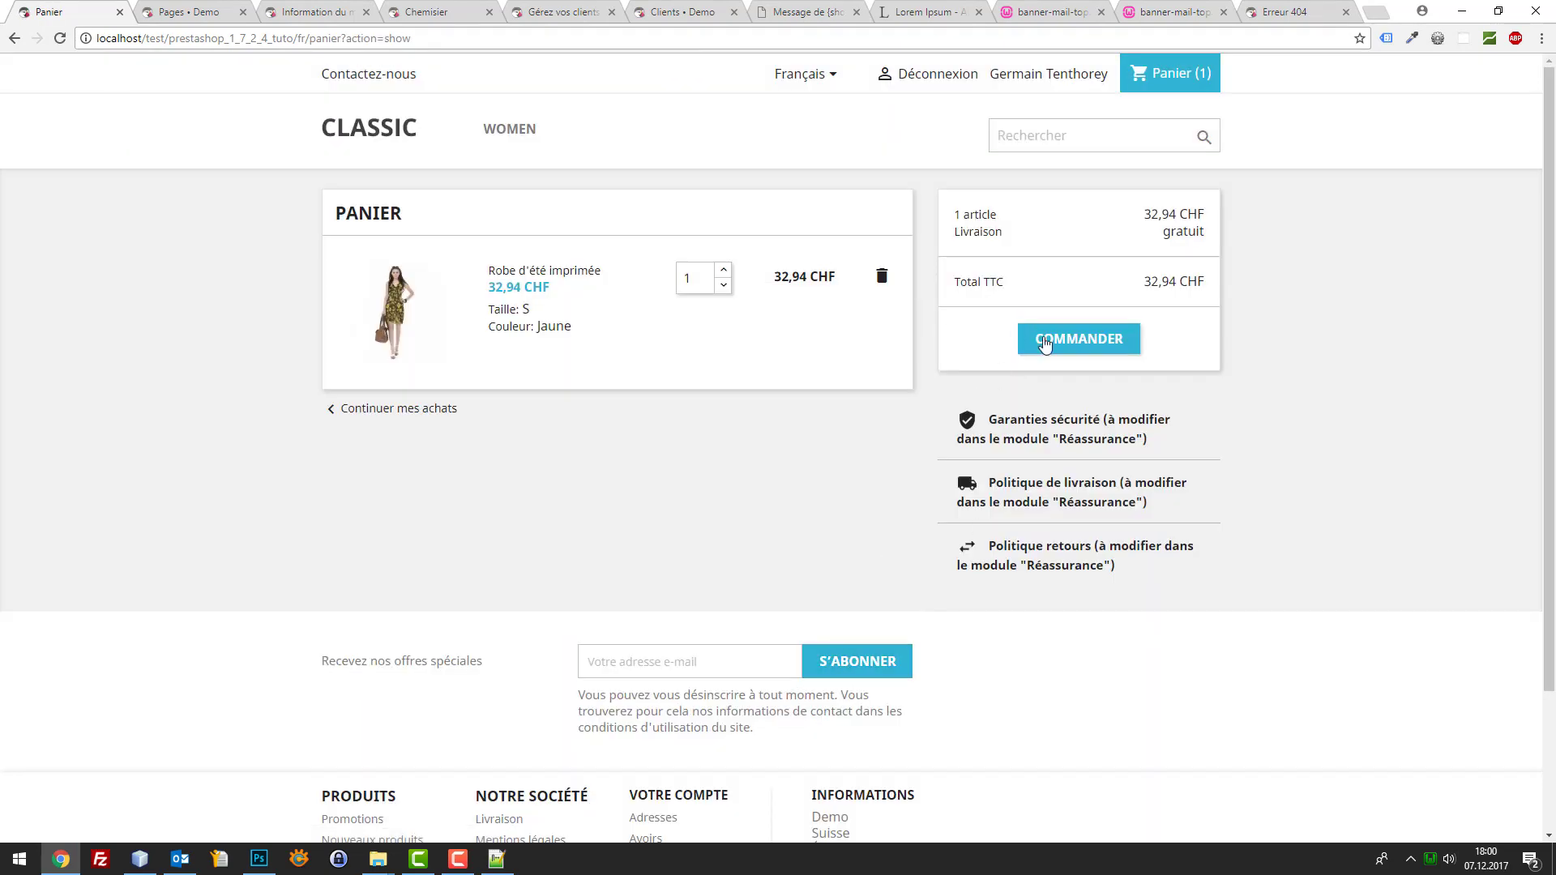
Check out with bank transfer payment, accept the terms and place the order
{"action": "left_click", "coordinate": [1080, 344]}
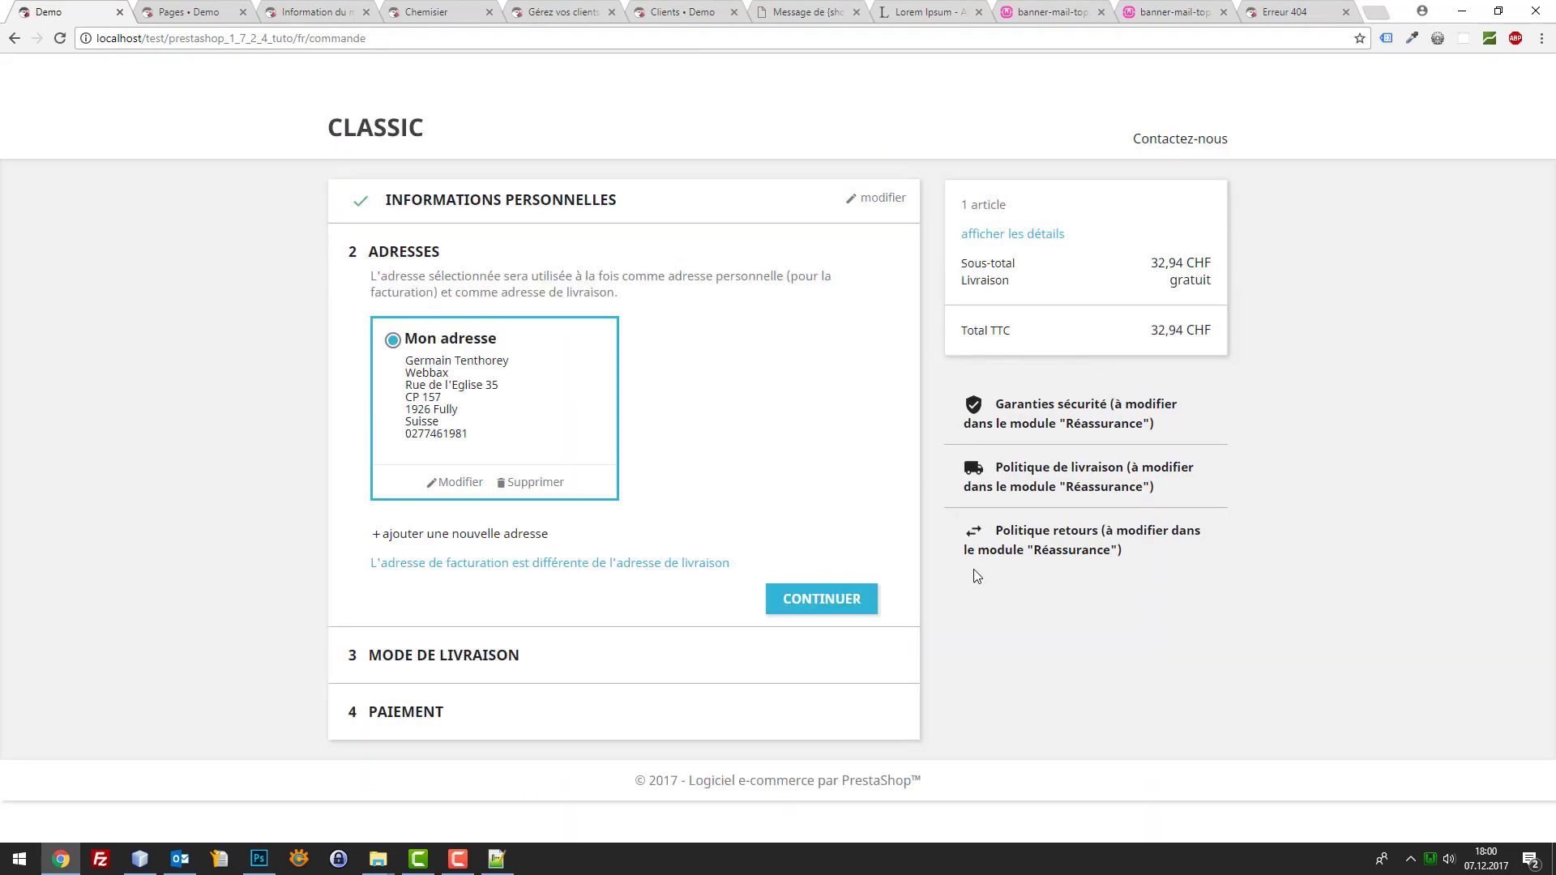
{"action": "left_click", "coordinate": [852, 610]}
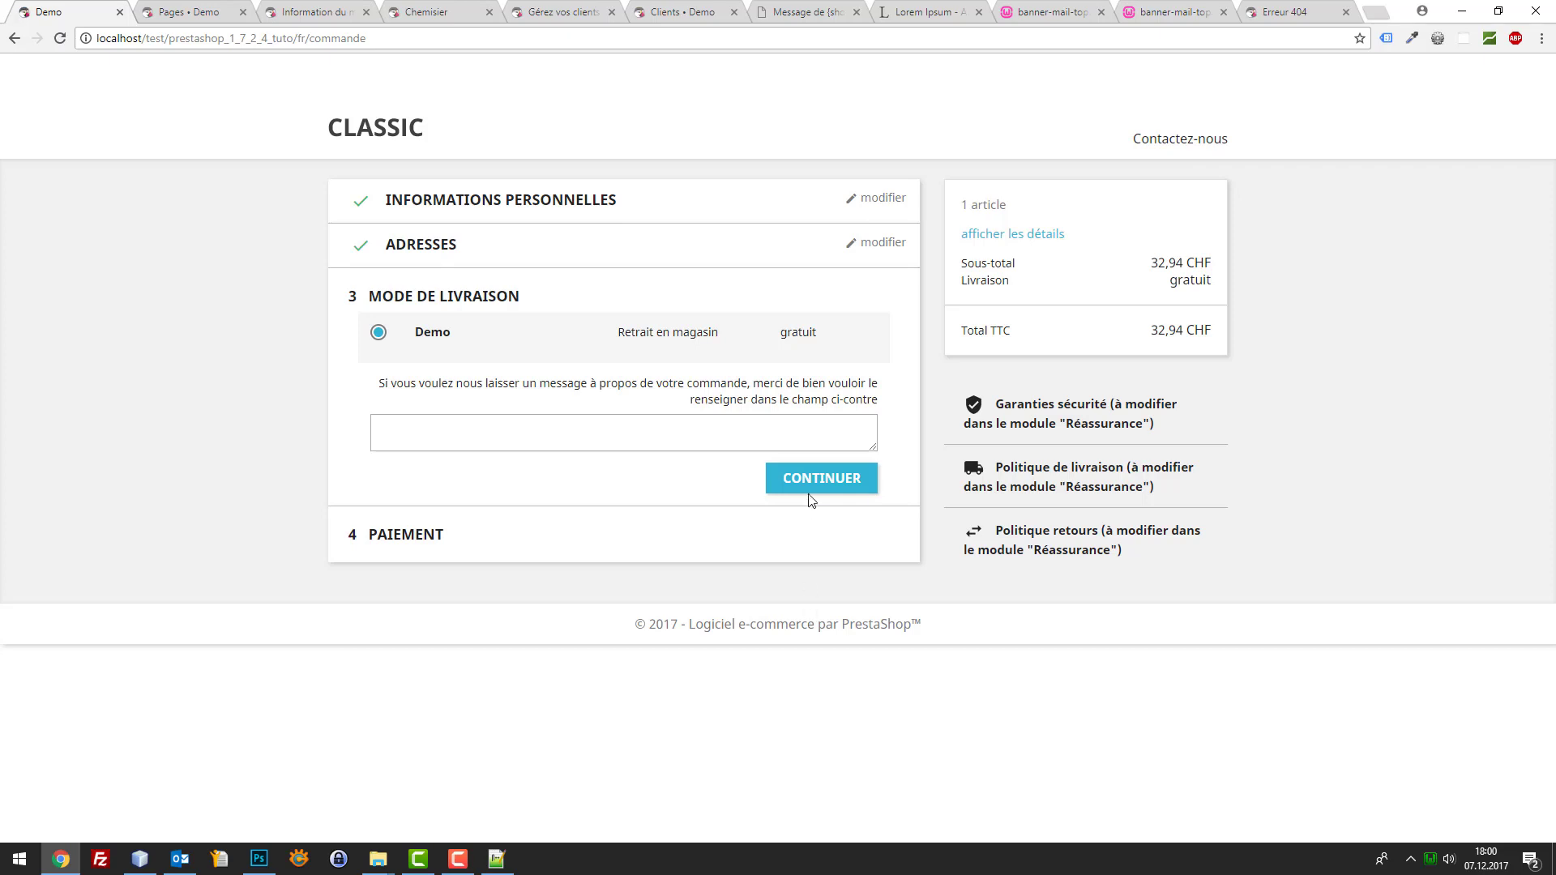
{"action": "left_click", "coordinate": [810, 486]}
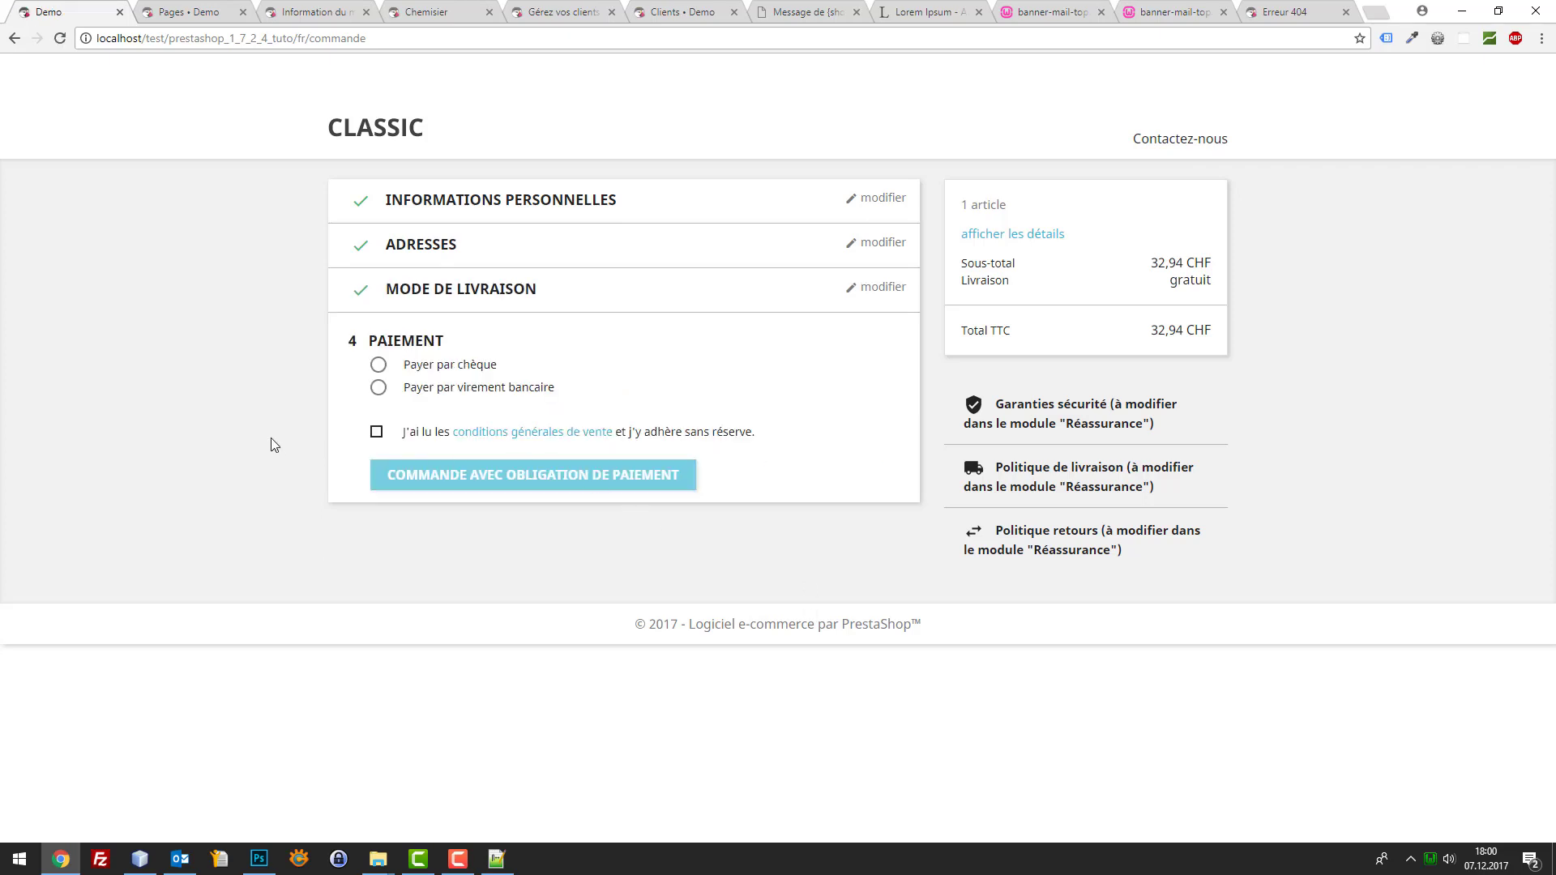
{"action": "left_click", "coordinate": [376, 431]}
{"action": "left_click", "coordinate": [379, 387]}
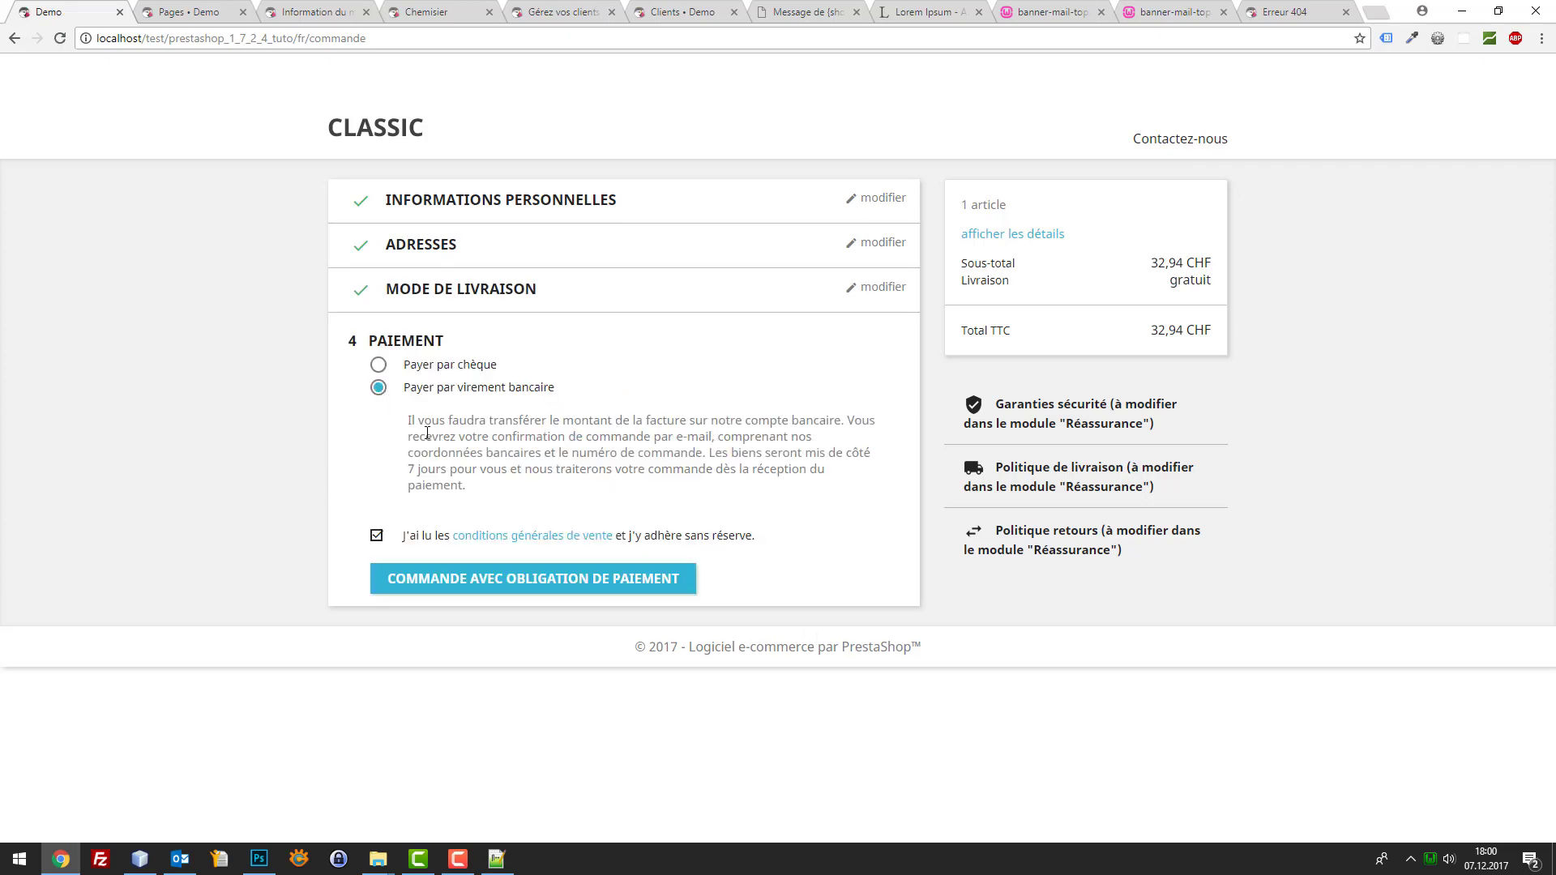
{"action": "left_click", "coordinate": [539, 575]}
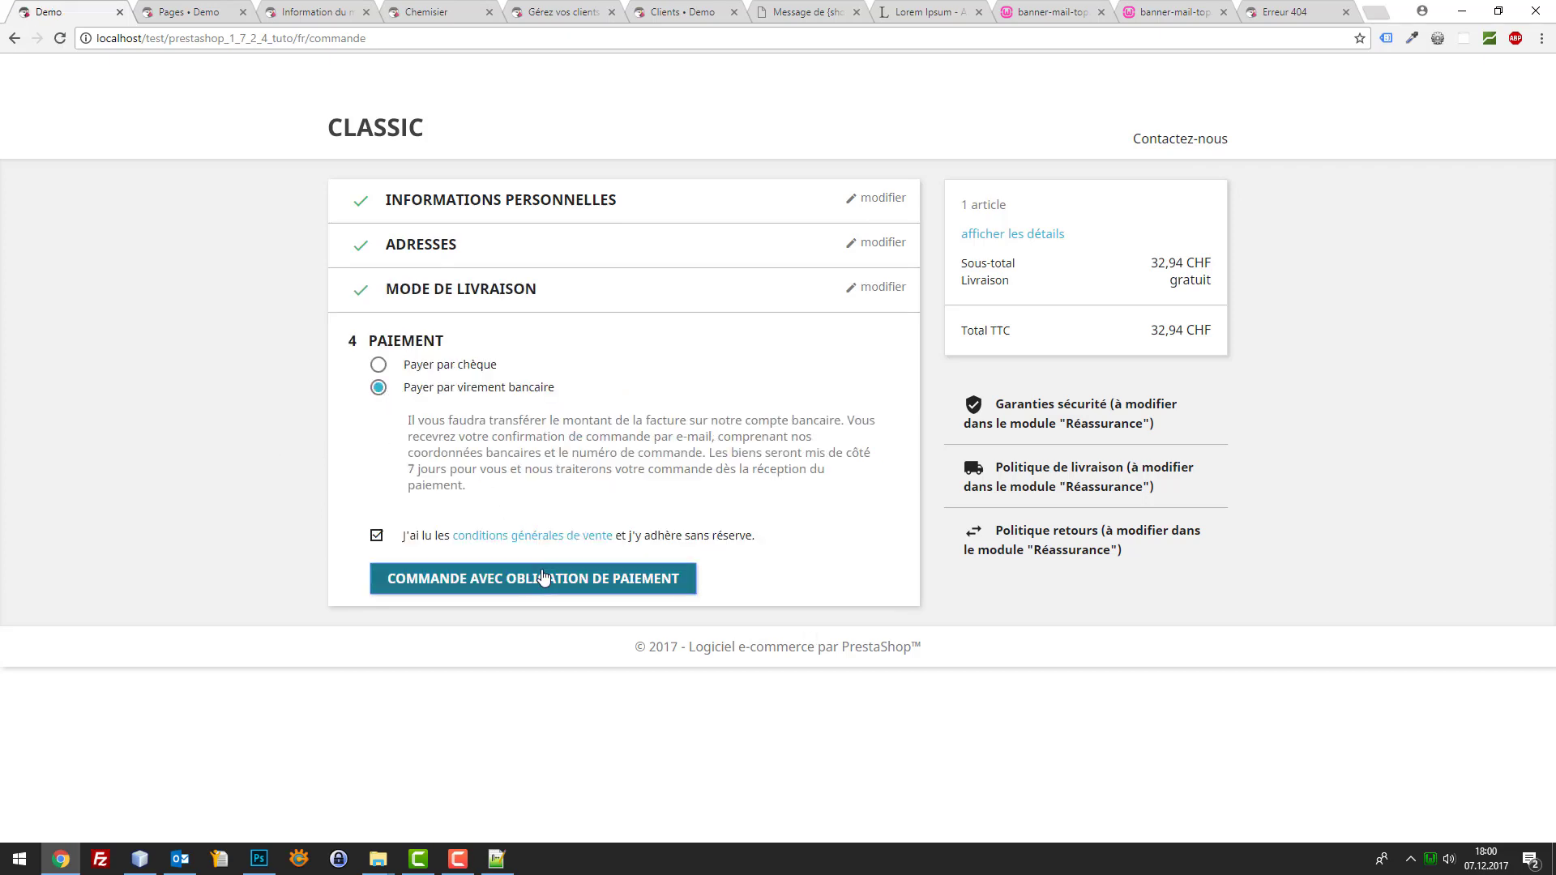
{"action": "left_click", "coordinate": [178, 860]}
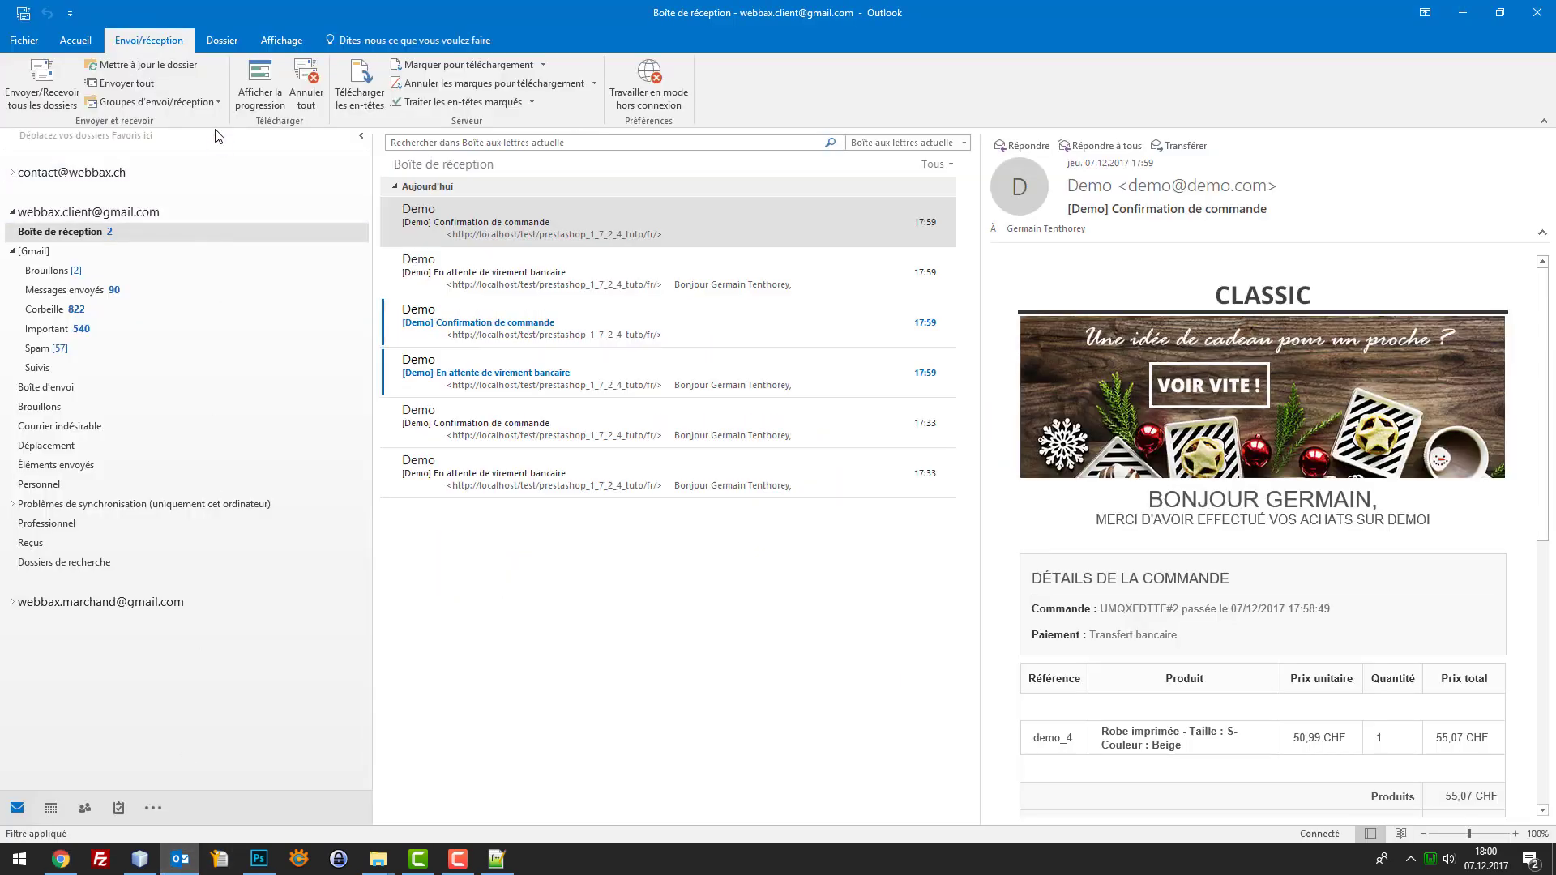
Fetch new mail, open the 18:00 Robe d'été imprimée confirmation, and follow its banner link
{"action": "left_click", "coordinate": [56, 84]}
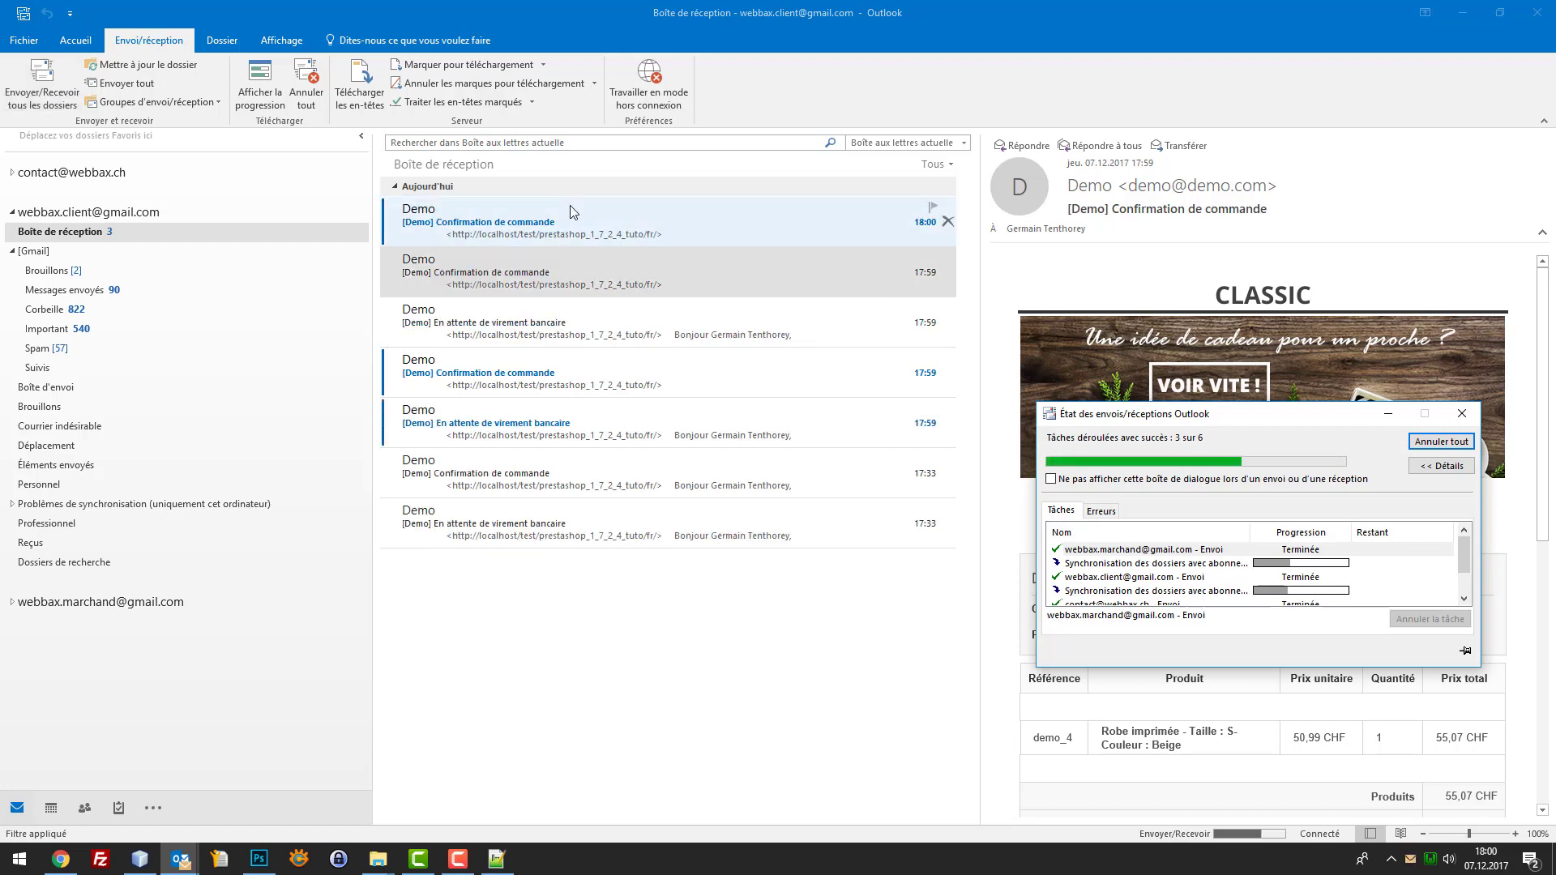
{"action": "left_click", "coordinate": [574, 215]}
{"action": "scroll", "coordinate": [1369, 460], "scroll_direction": "down", "scroll_amount": 2}
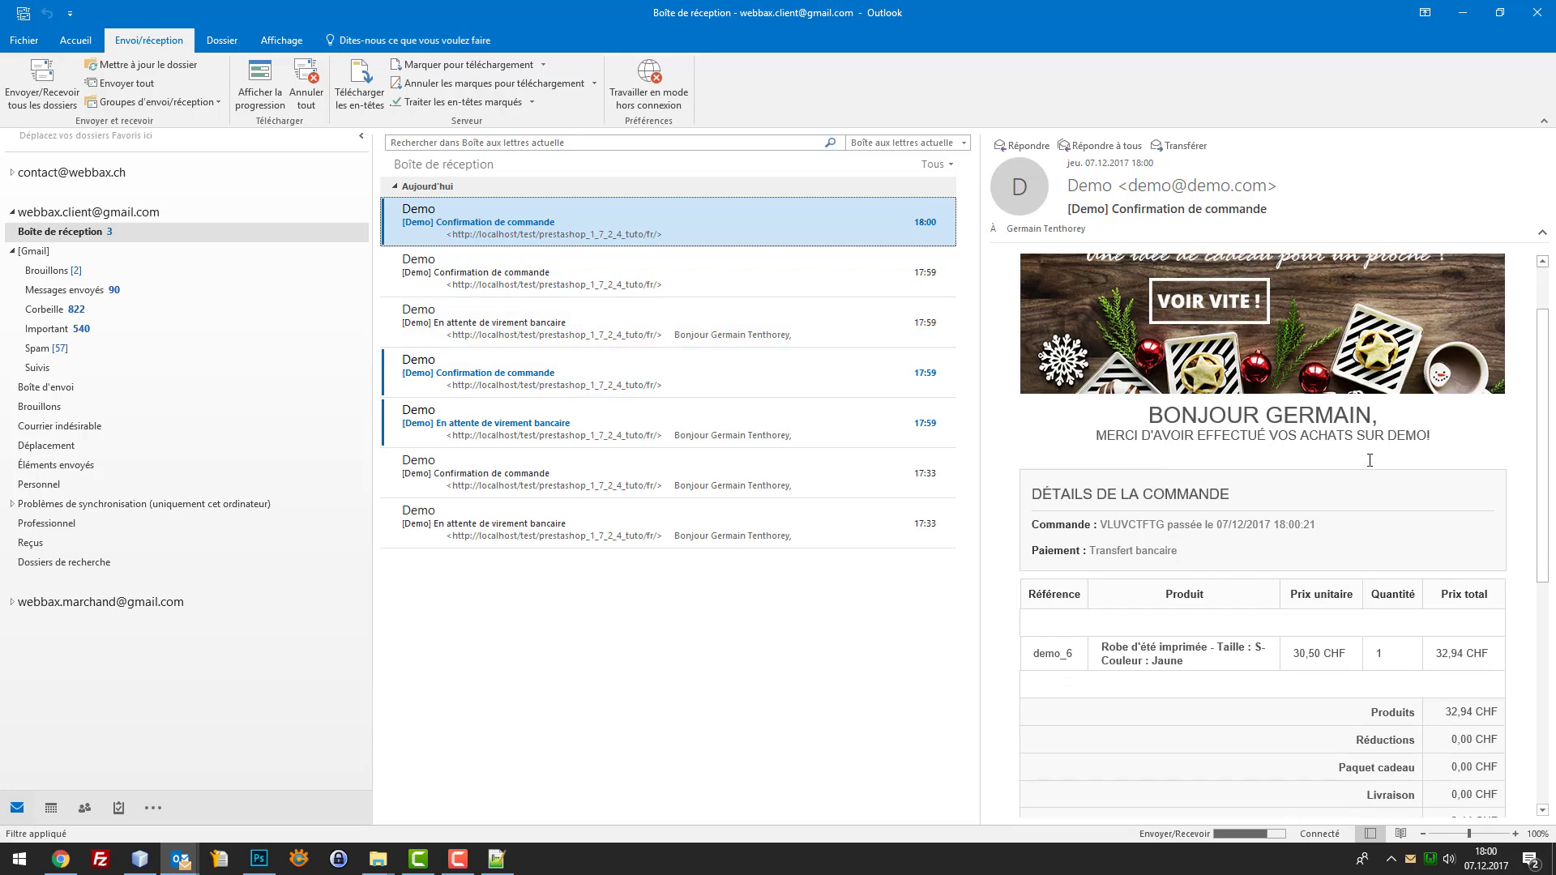
{"action": "scroll", "coordinate": [1369, 461], "scroll_direction": "up", "scroll_amount": 1}
{"action": "left_click", "coordinate": [1297, 421]}
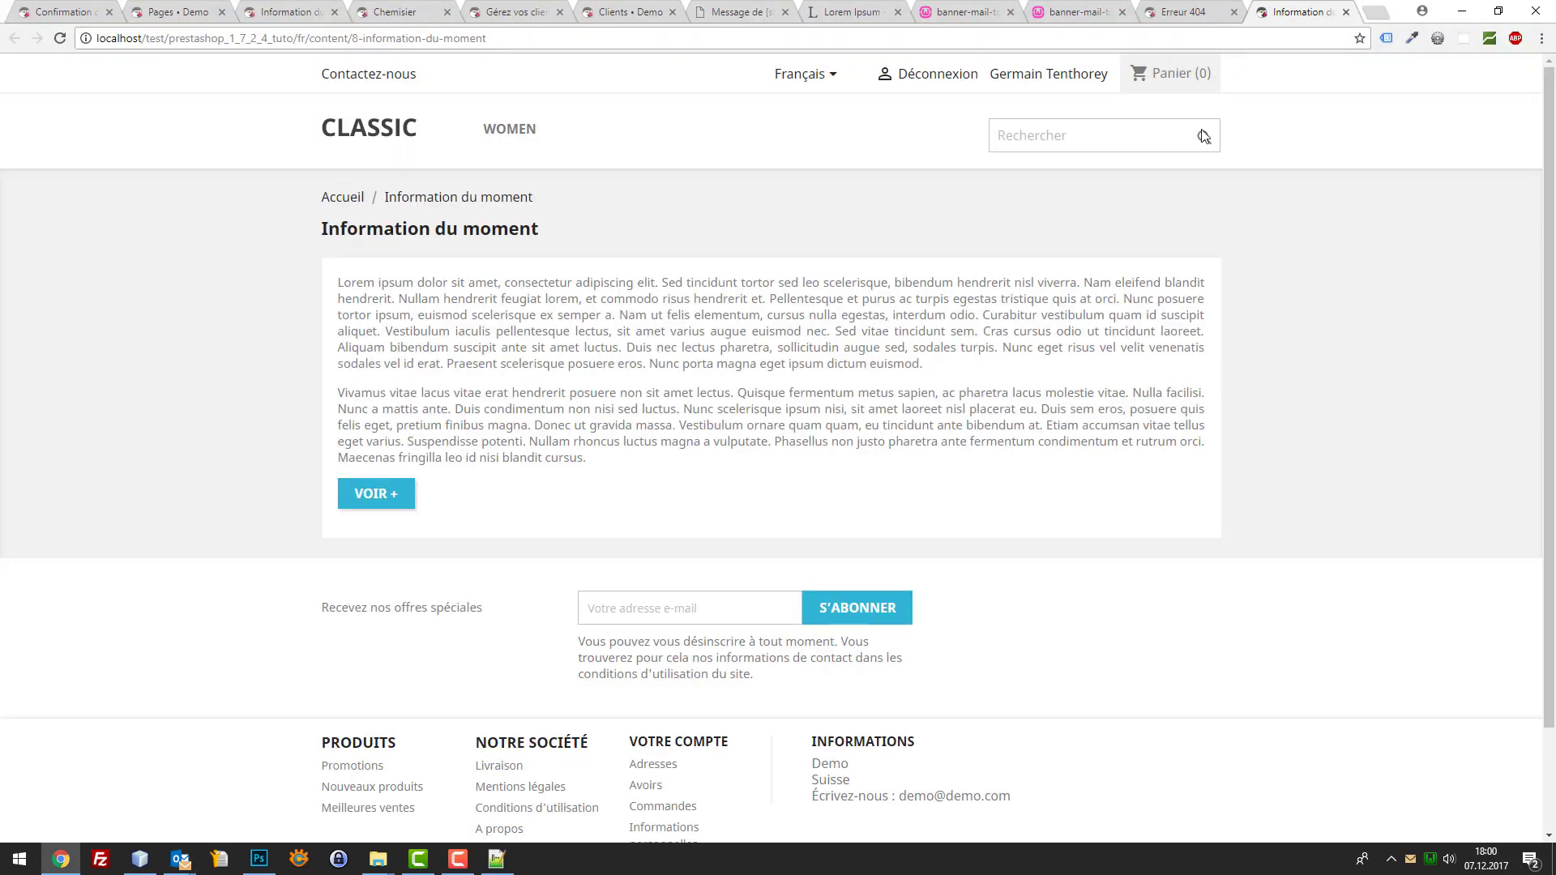
Move the Information du moment tab to second place and check its VOIR + link opens the washed short-sleeve T-shirt
{"action": "left_click_drag", "start_coordinate": [1296, 11], "coordinate": [175, 12]}
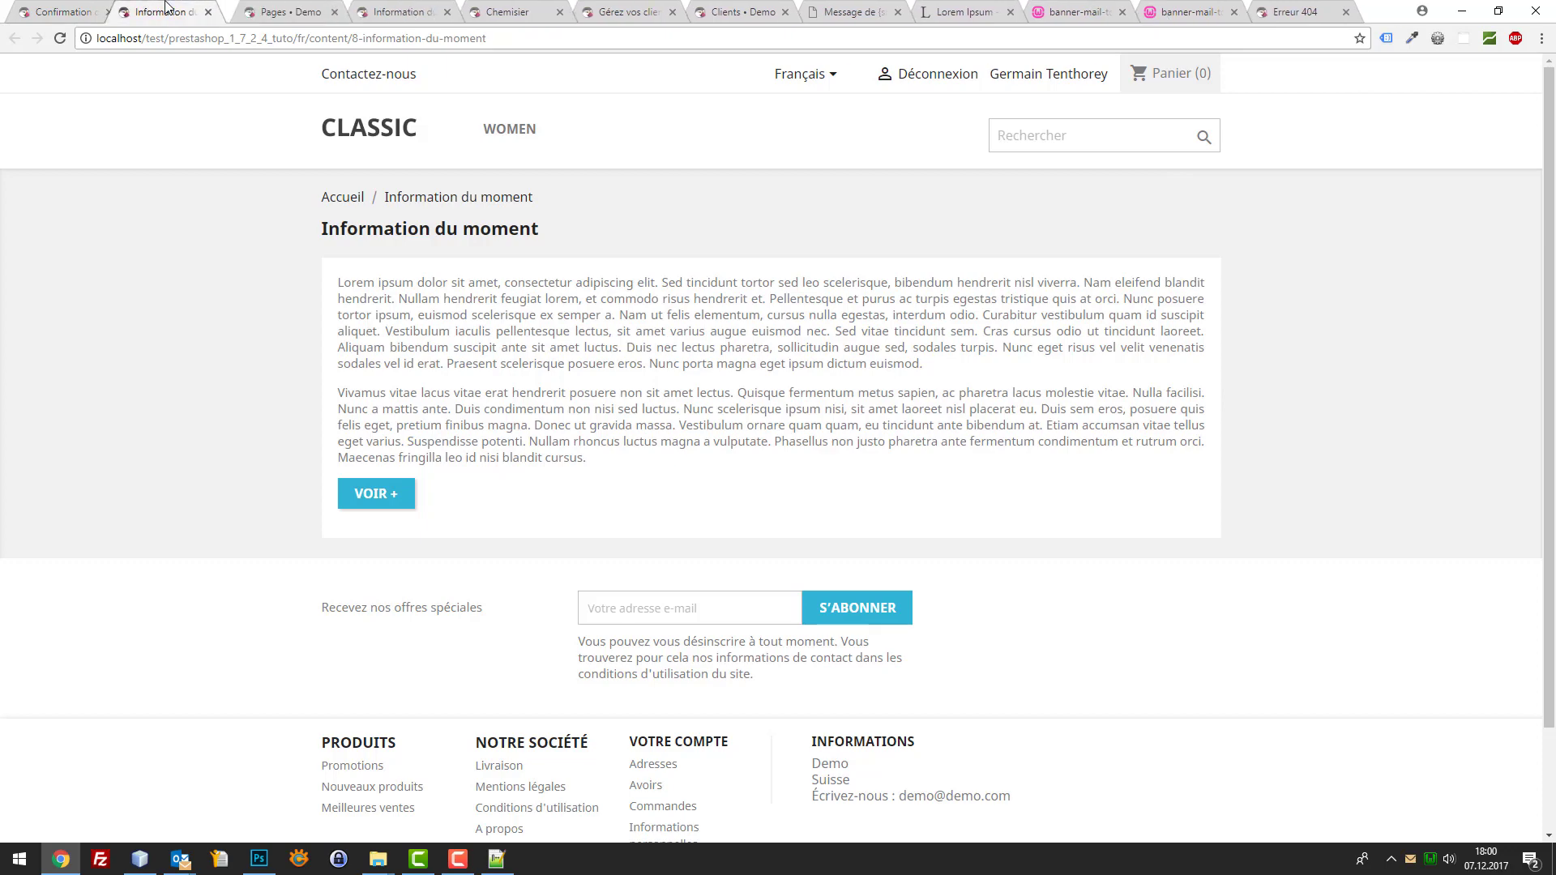
{"action": "left_click", "coordinate": [344, 480]}
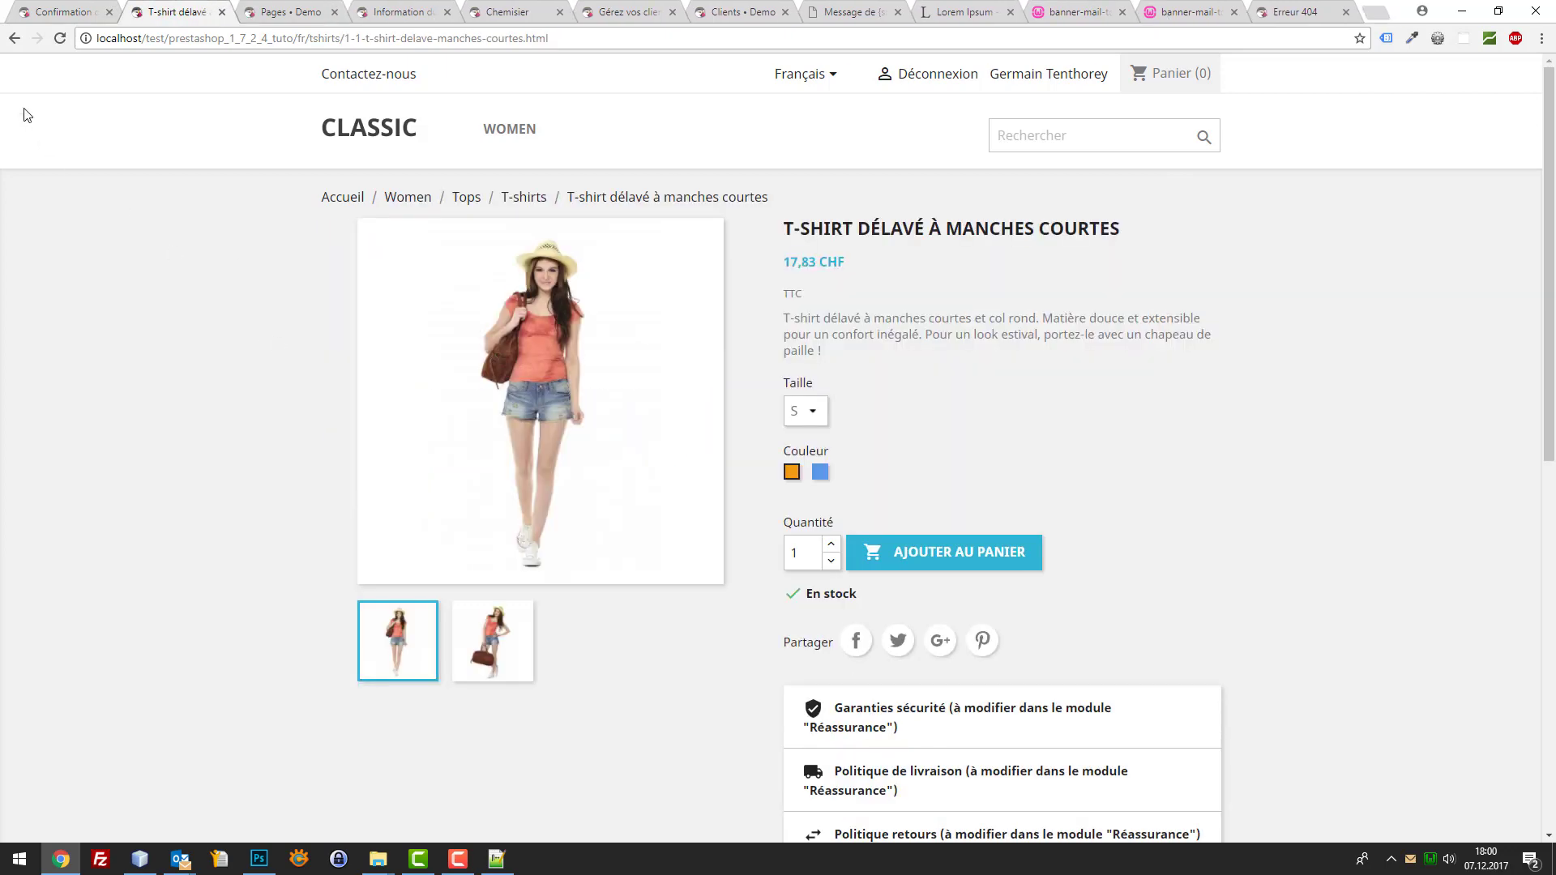
{"action": "left_click", "coordinate": [15, 38]}
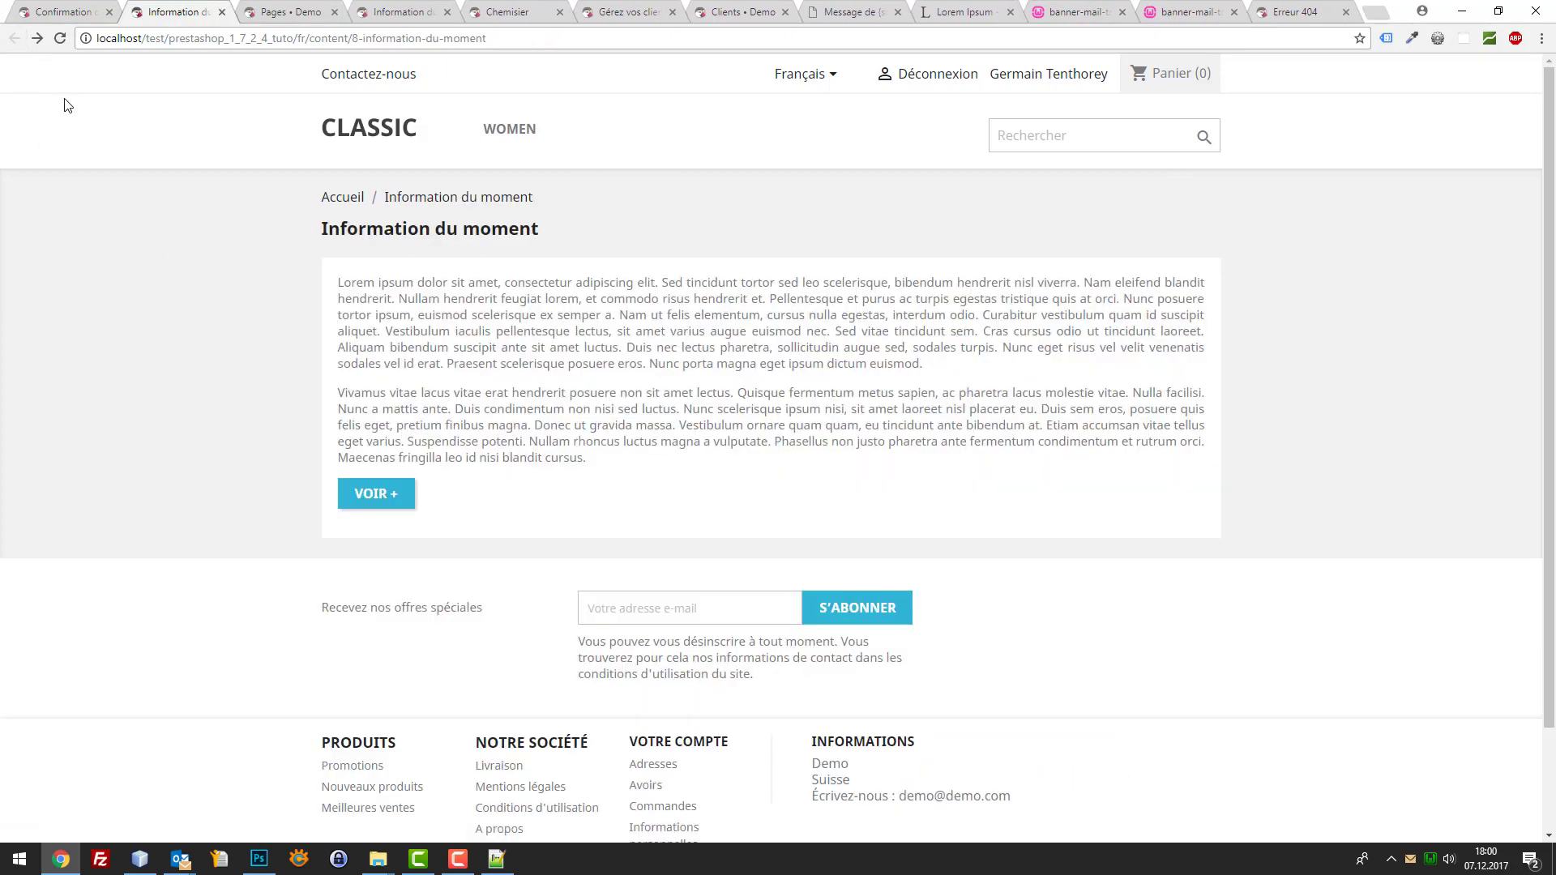
Glance at the Outlook inbox, minimize it, and select the Information du moment page's web address
{"action": "mouse_move", "coordinate": [179, 852]}
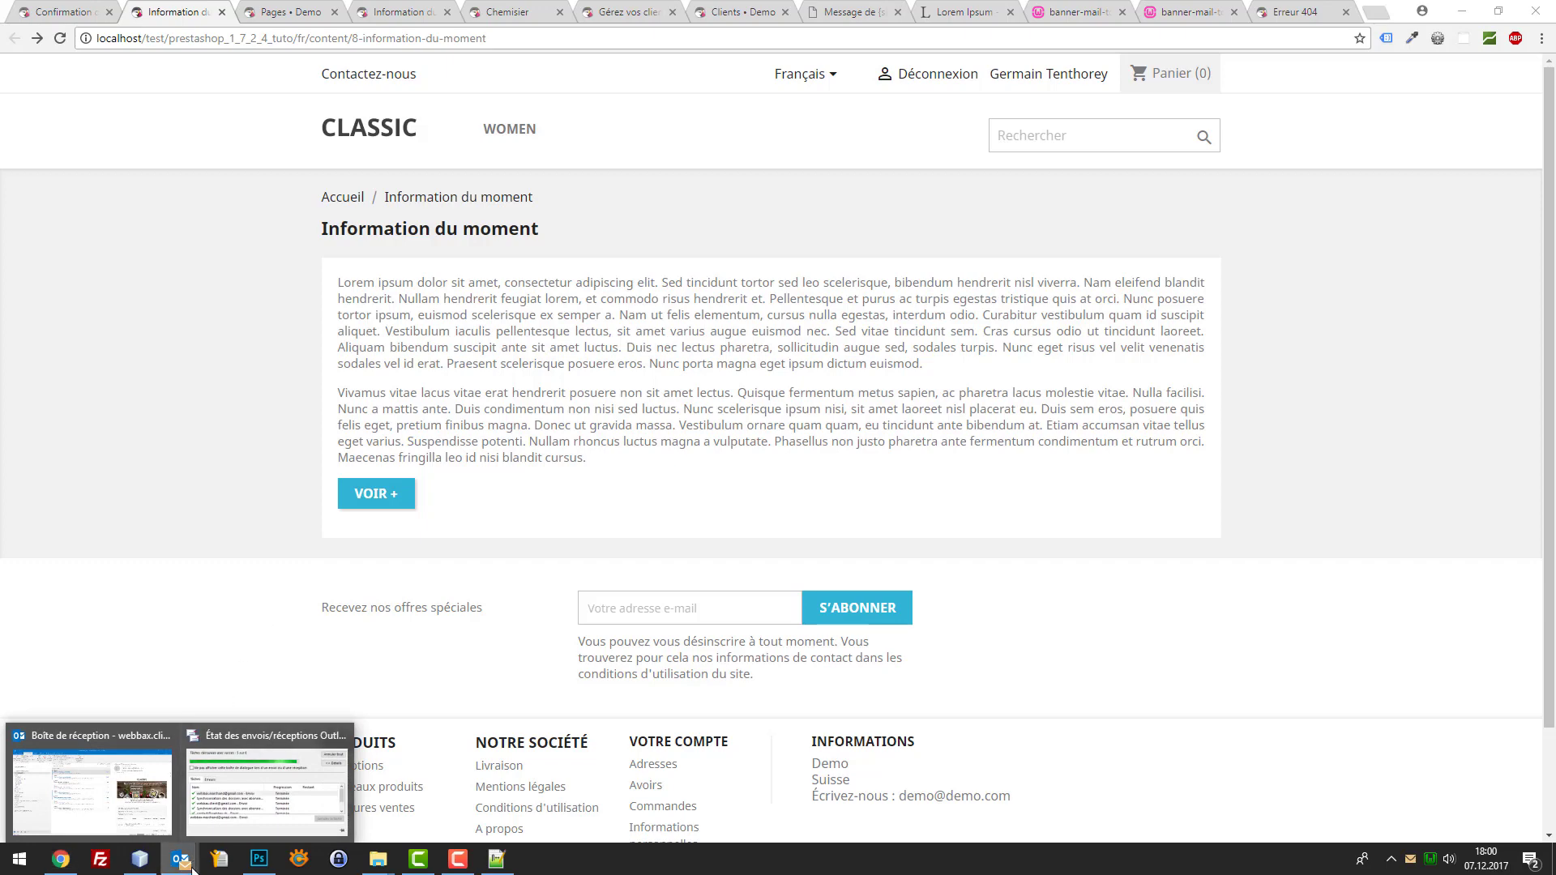
{"action": "left_click", "coordinate": [146, 820]}
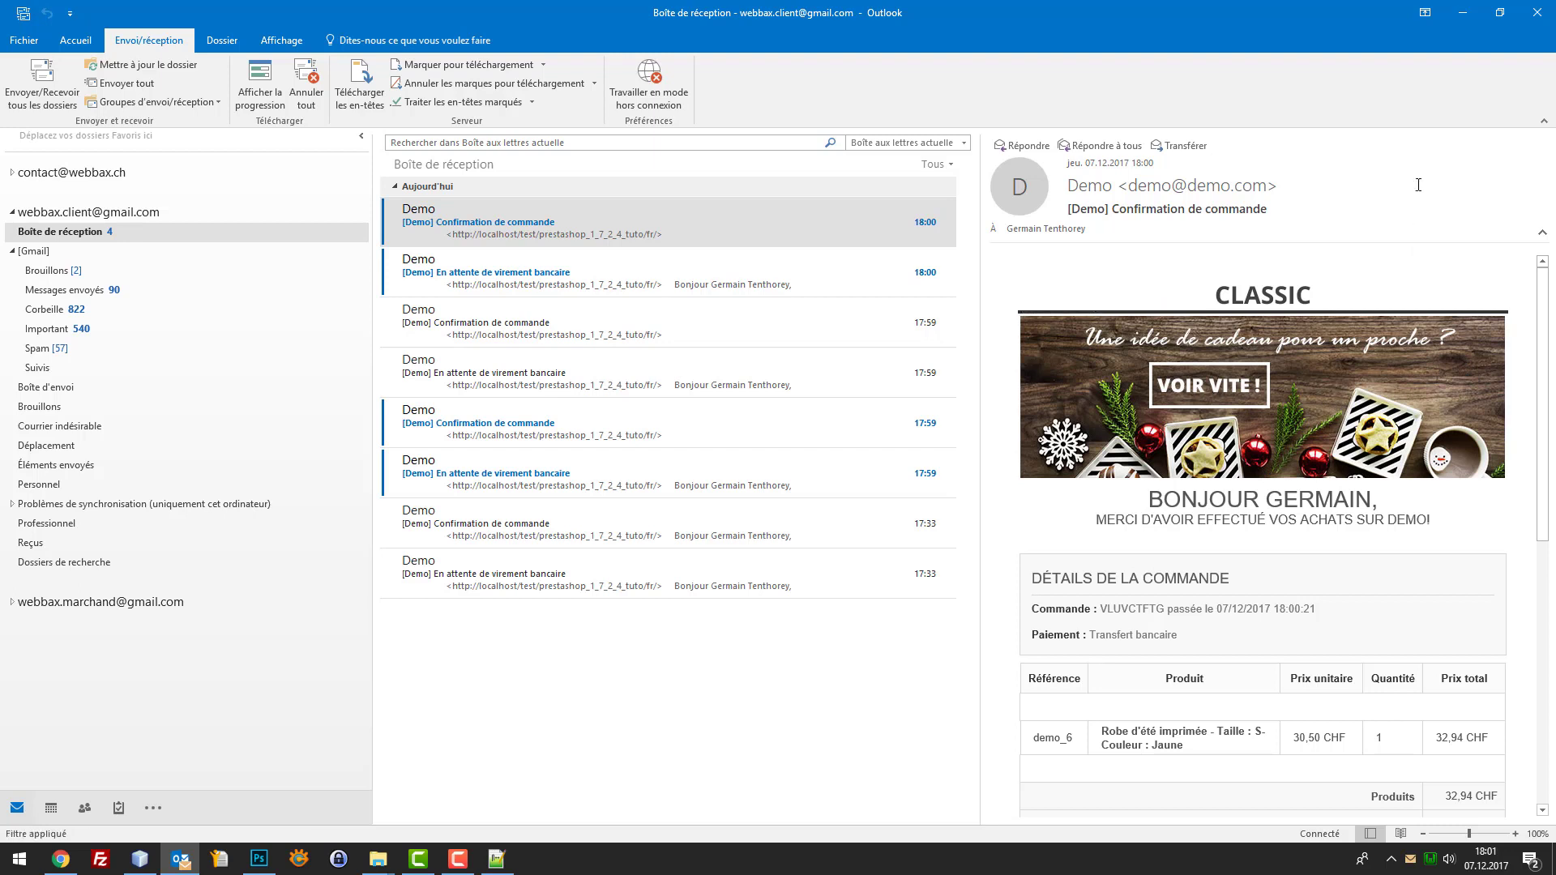
{"action": "left_click", "coordinate": [1448, 28]}
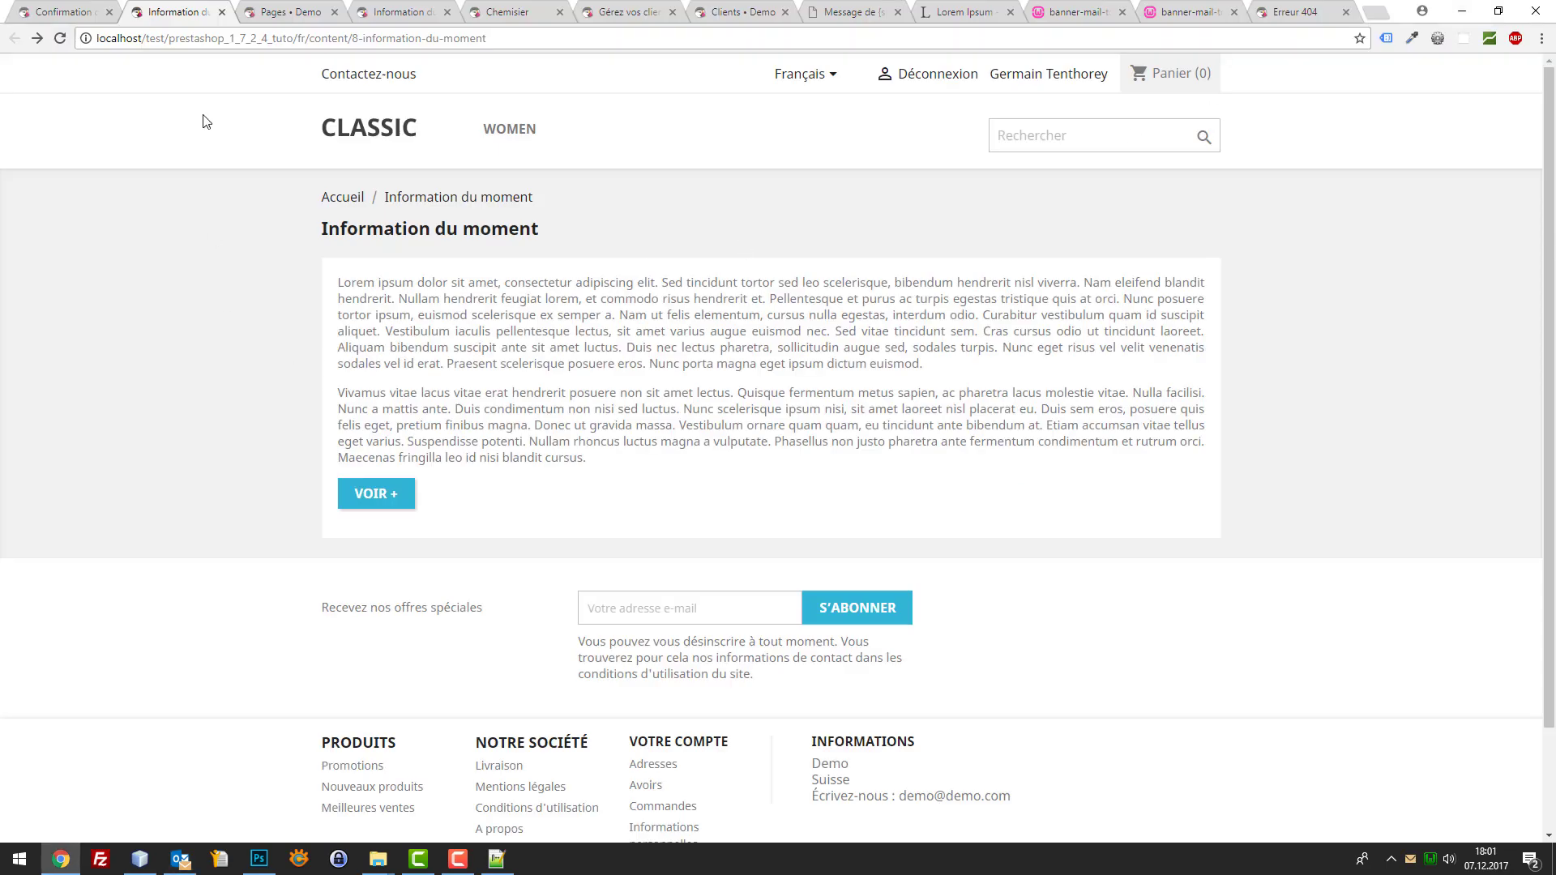
{"action": "left_click", "coordinate": [370, 40]}
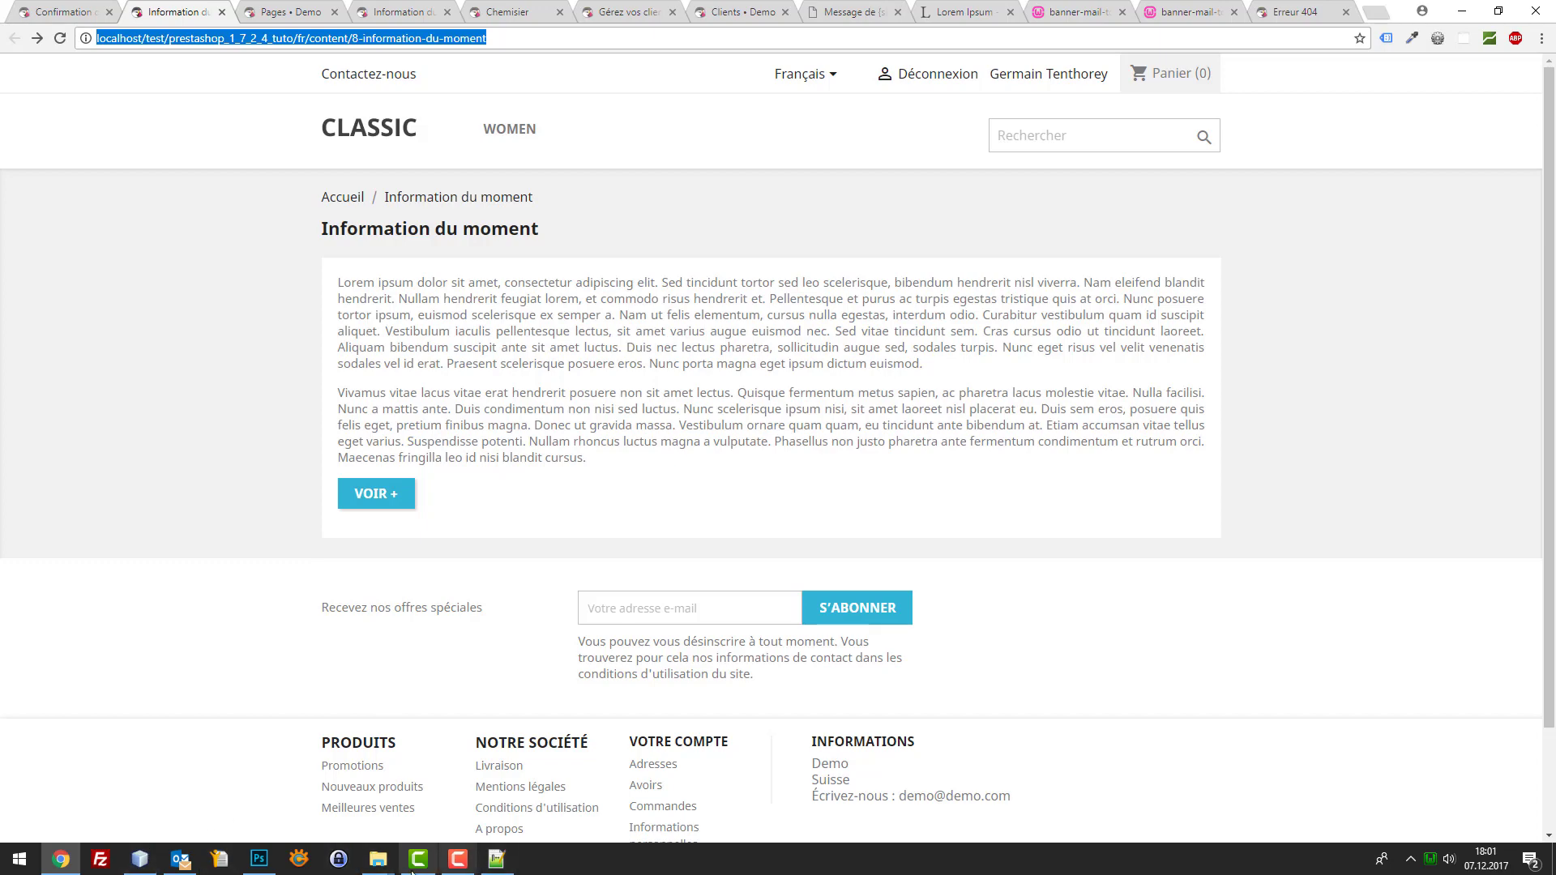
{"action": "left_click_drag", "start_coordinate": [356, 863], "coordinate": [369, 871]}
{"action": "mouse_move", "coordinate": [378, 861]}
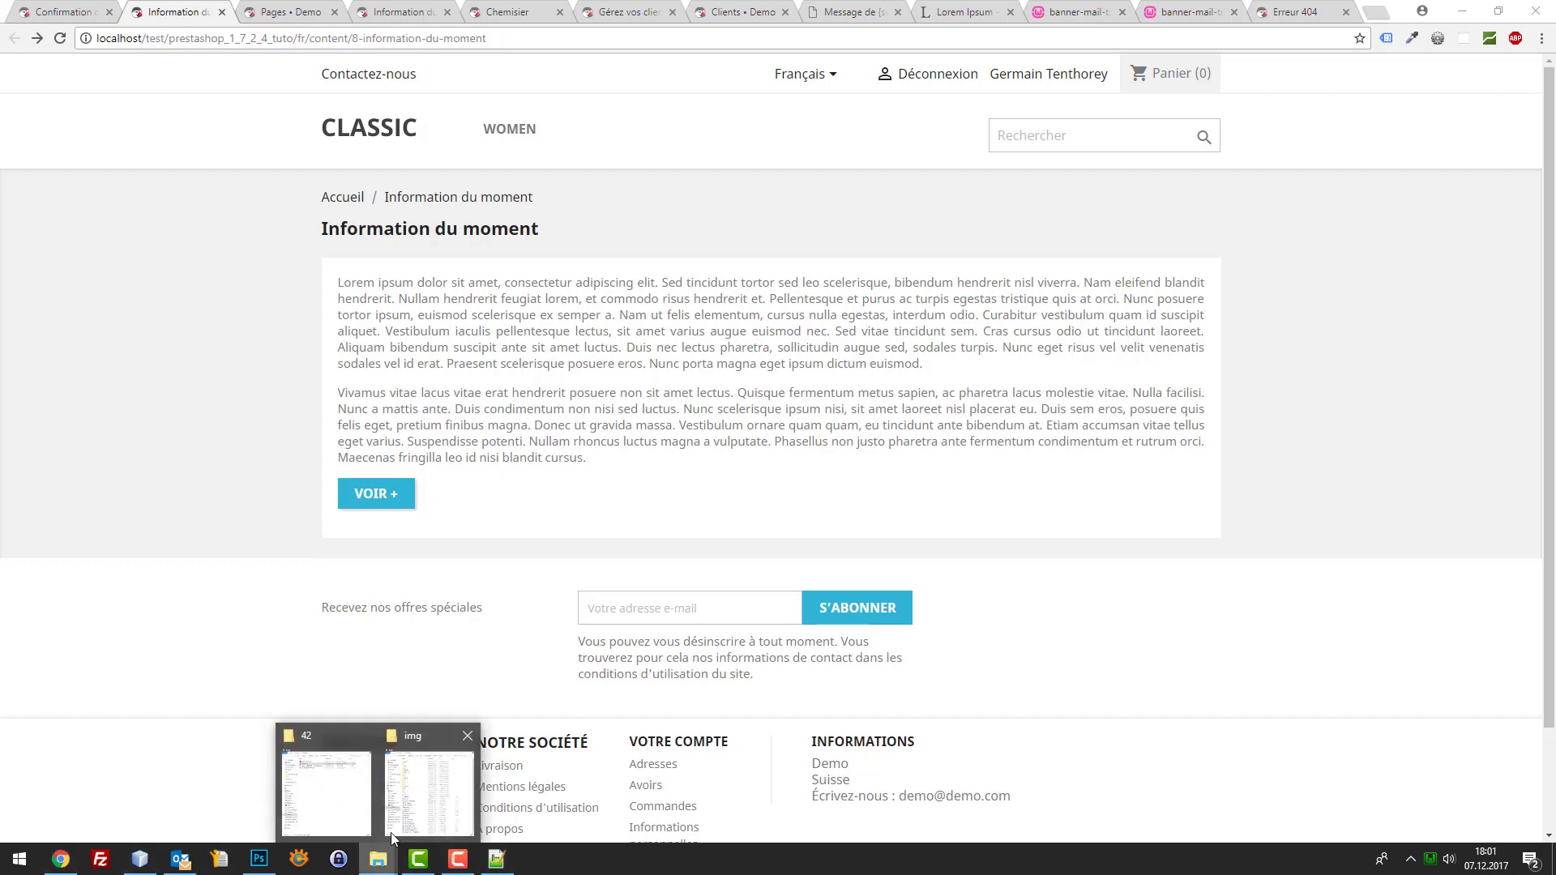
{"action": "left_click", "coordinate": [402, 800]}
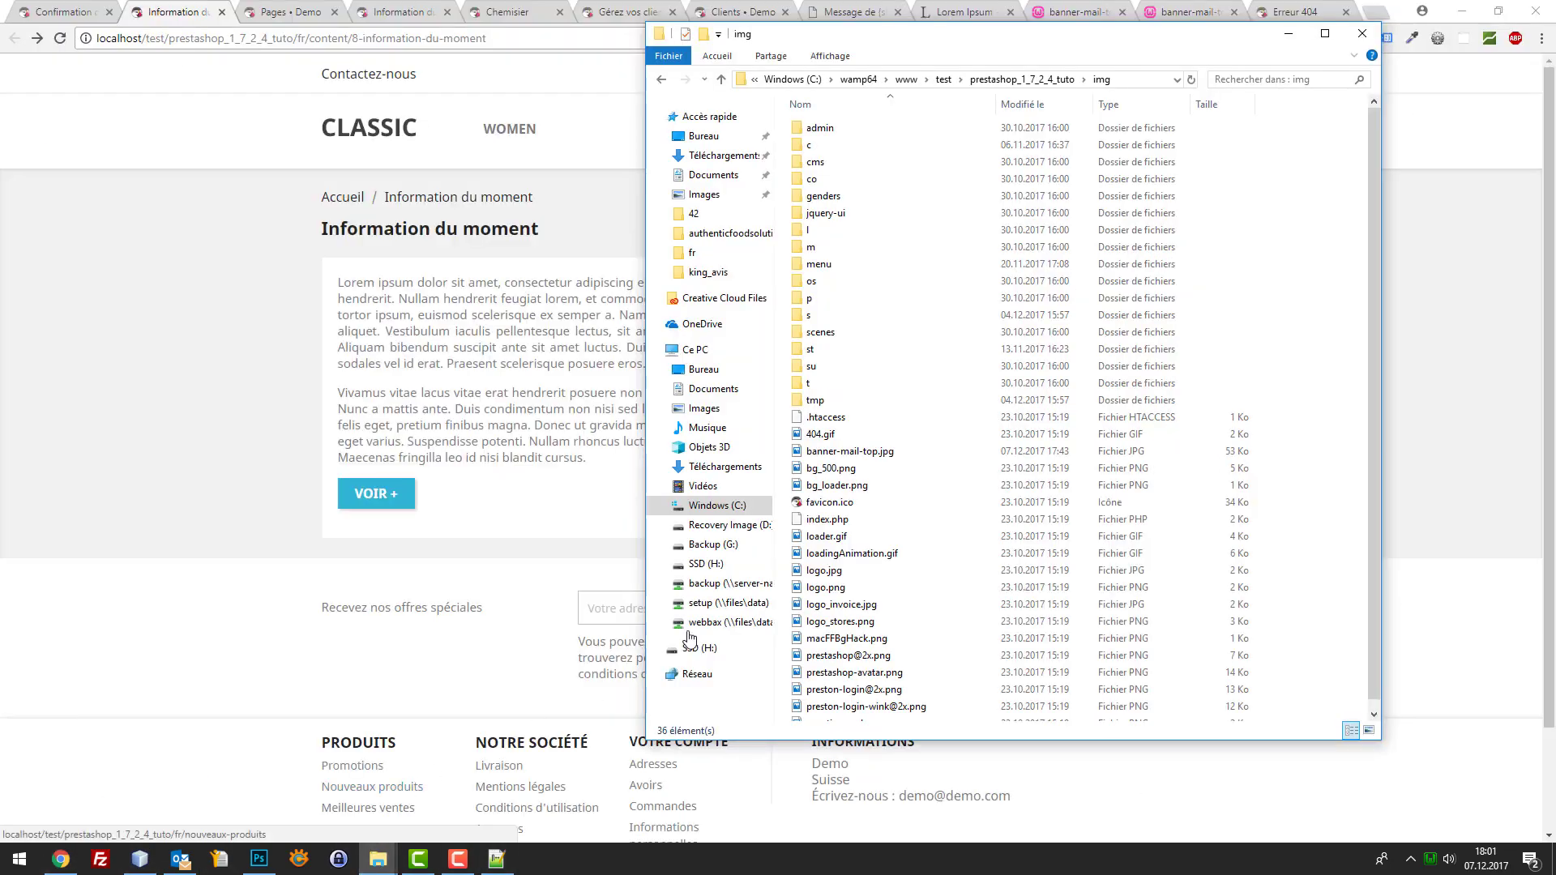
{"action": "left_click", "coordinate": [903, 452]}
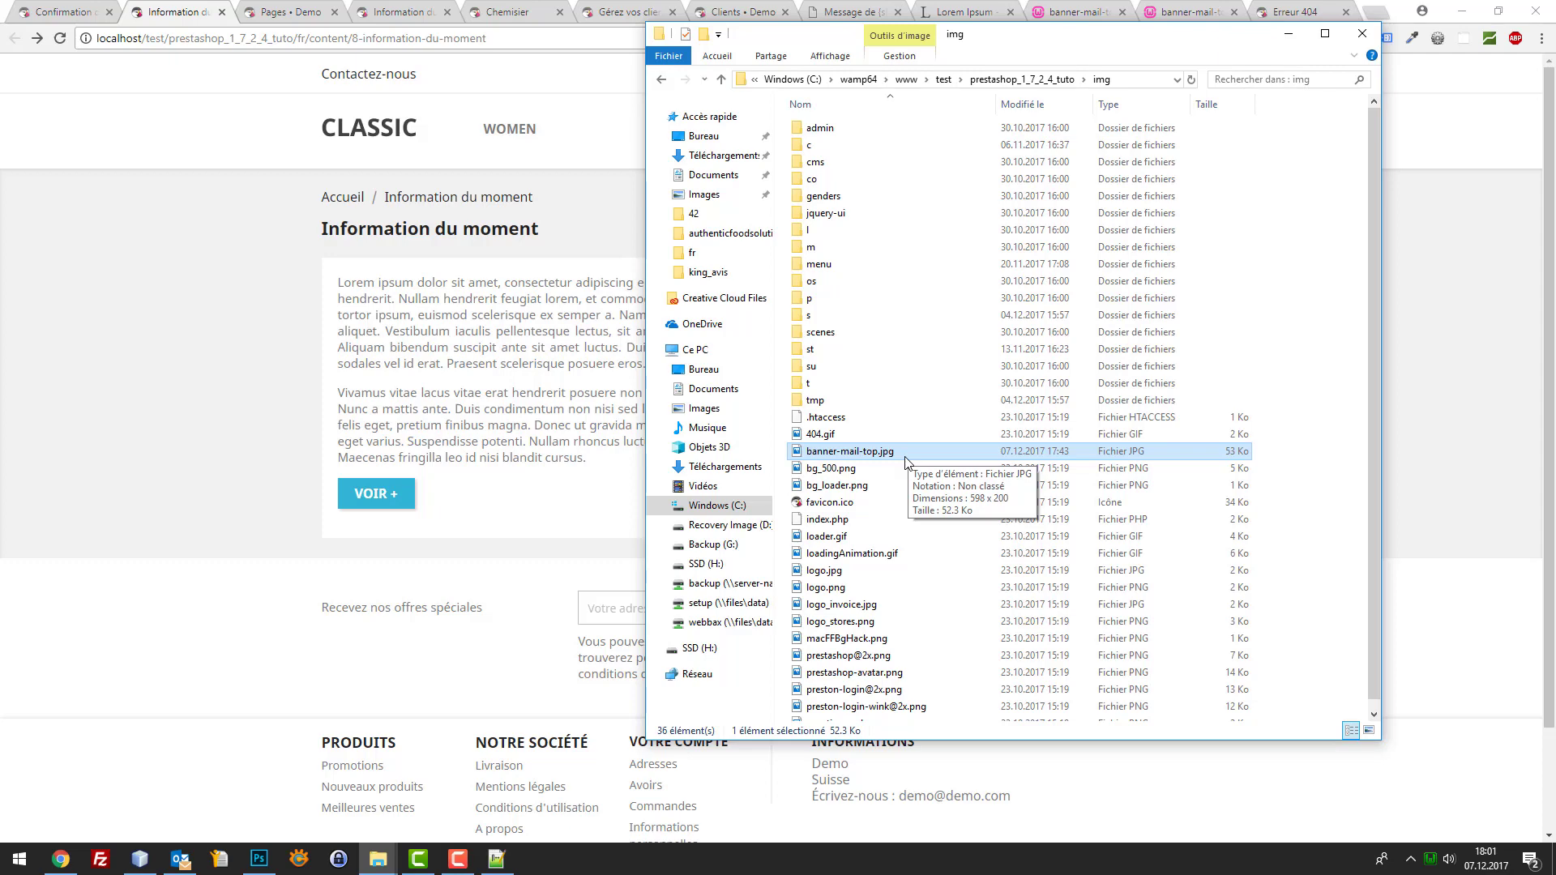
{"action": "left_click", "coordinate": [444, 259]}
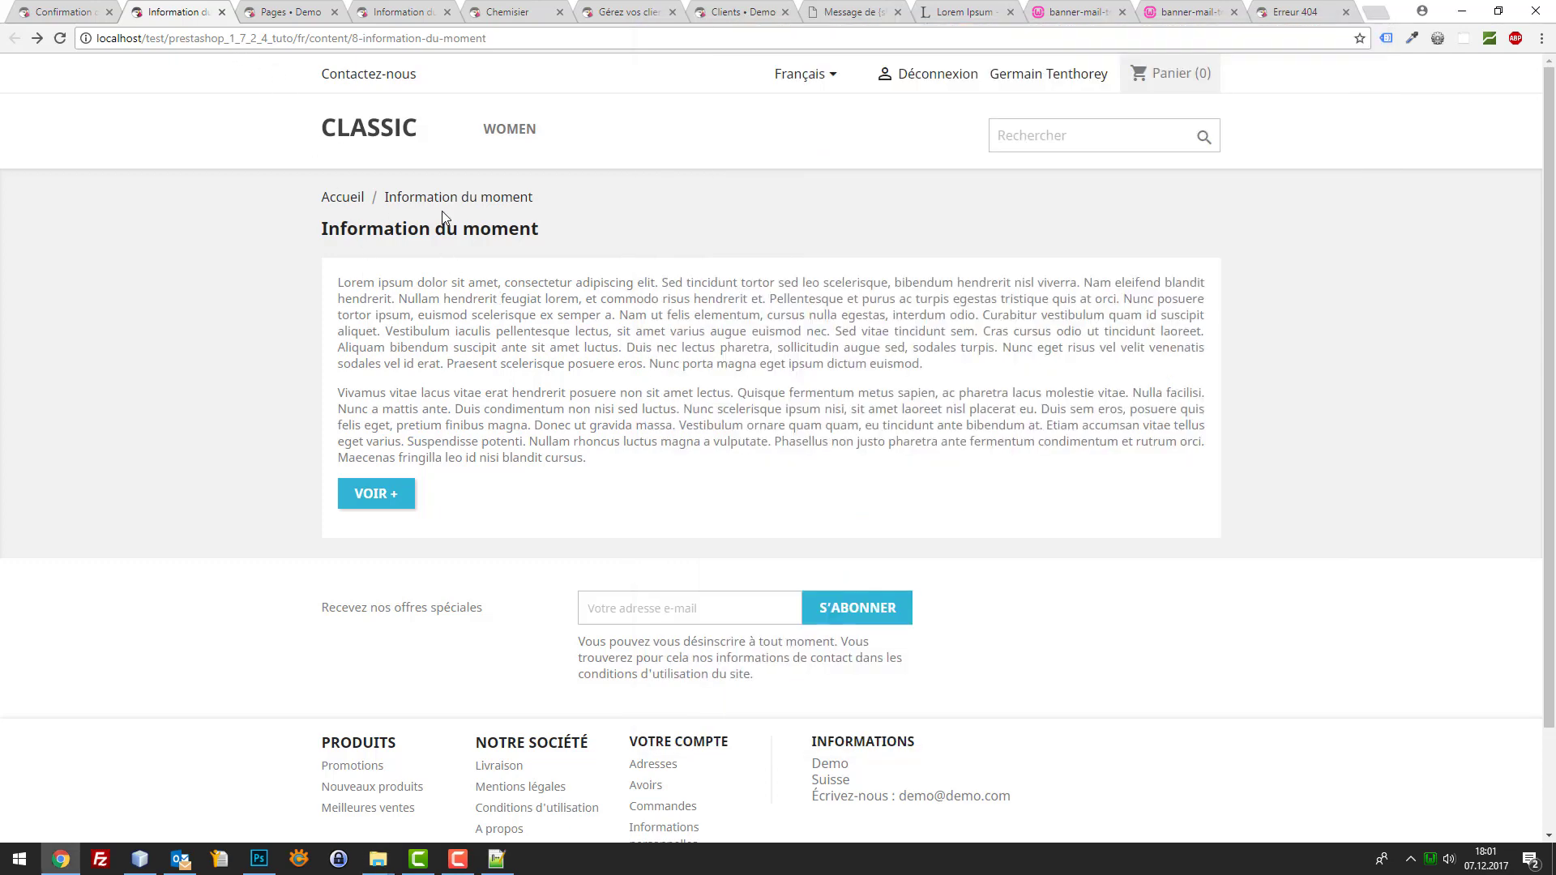